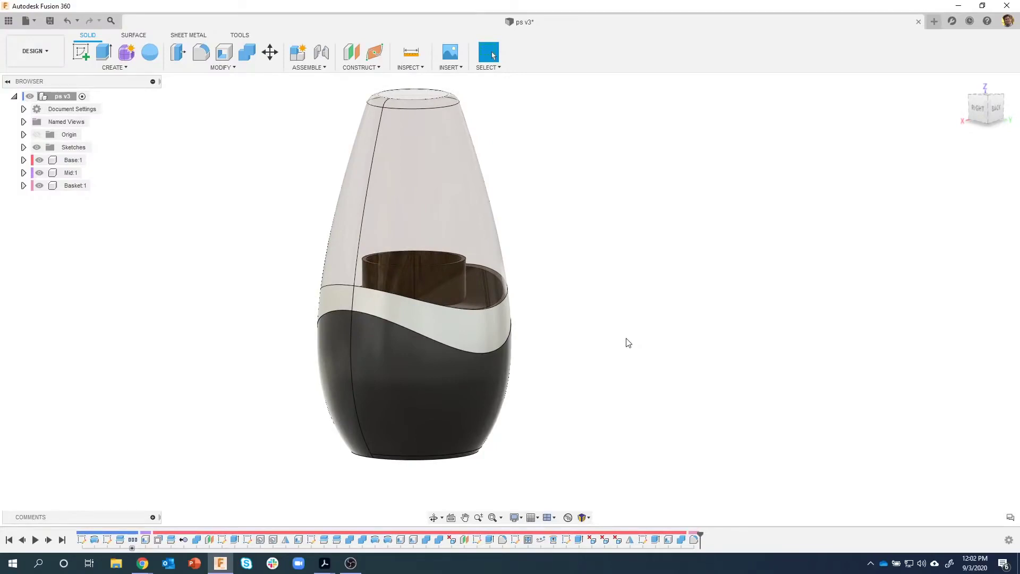
Step: Switch to Adobe Acrobat and examine the dimensions in the starting_shape drawing and the Base drawing
left_click(329, 555)
left_click(281, 522)
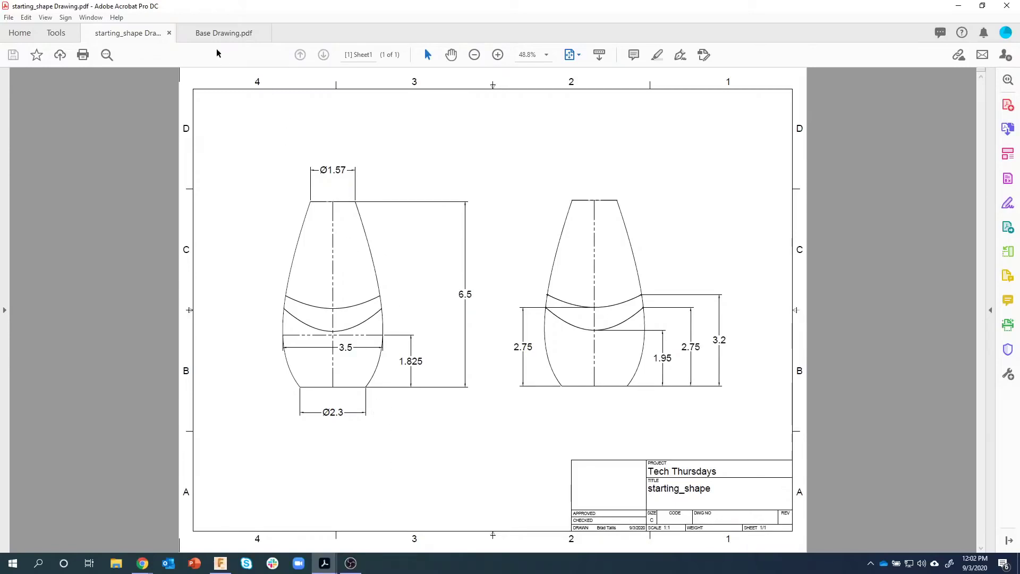
key("ctrl+Tab")
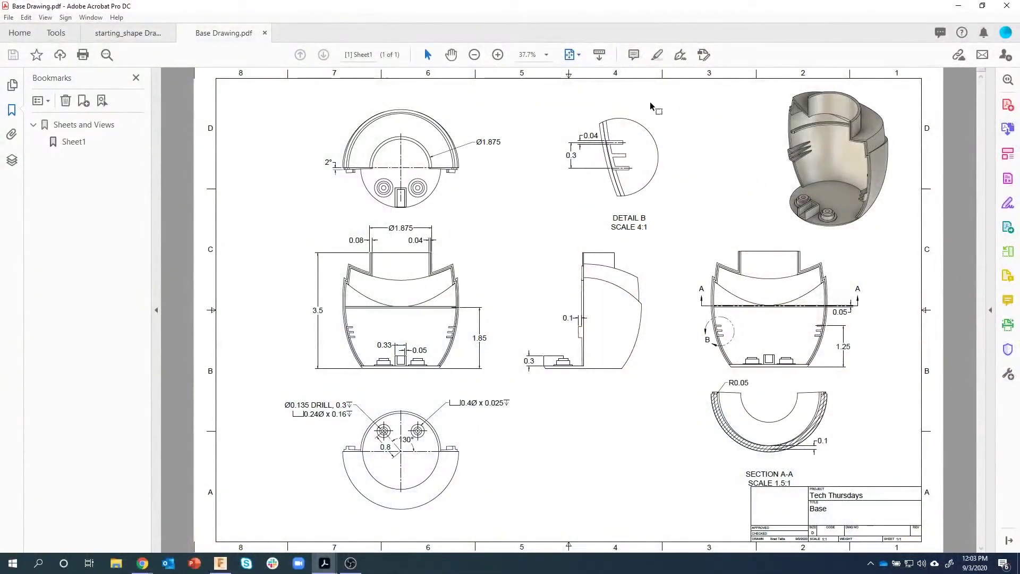
Step: Switch back to Fusion 360, create a new design and save it as "Pencil Sharpener Assy" in the Pencil Sharpener folder
left_click(220, 564)
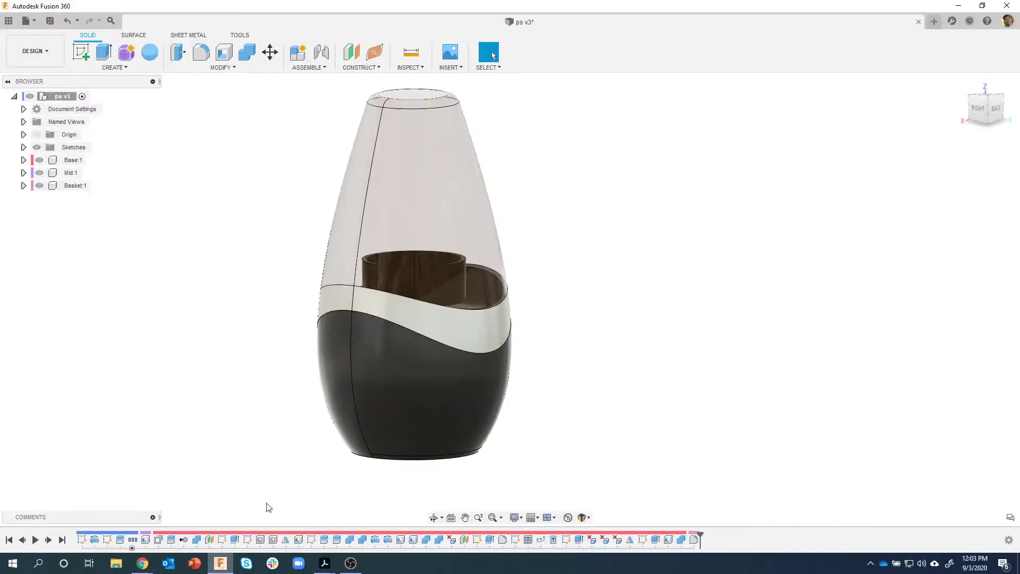
left_click(932, 22)
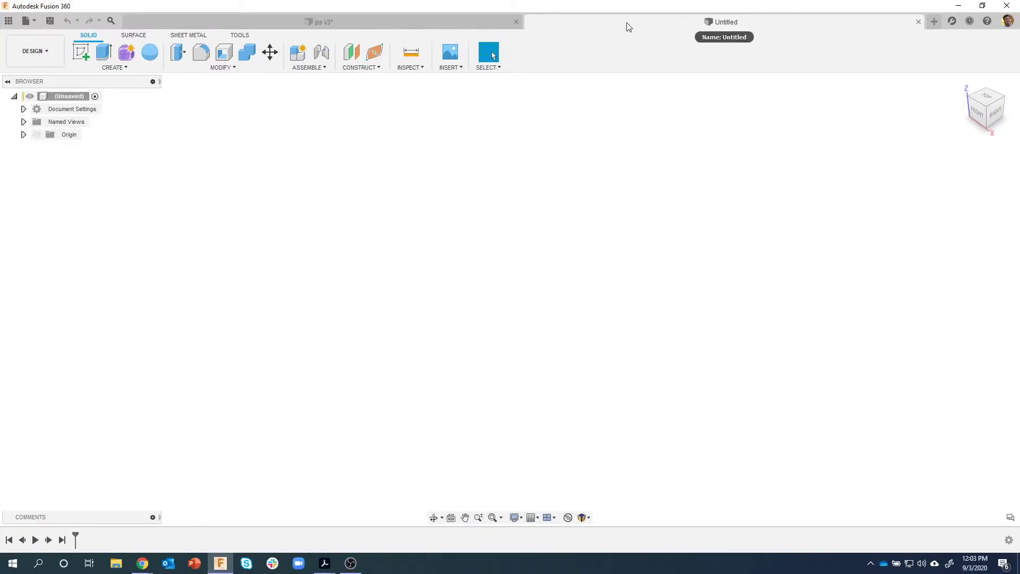
left_click(50, 21)
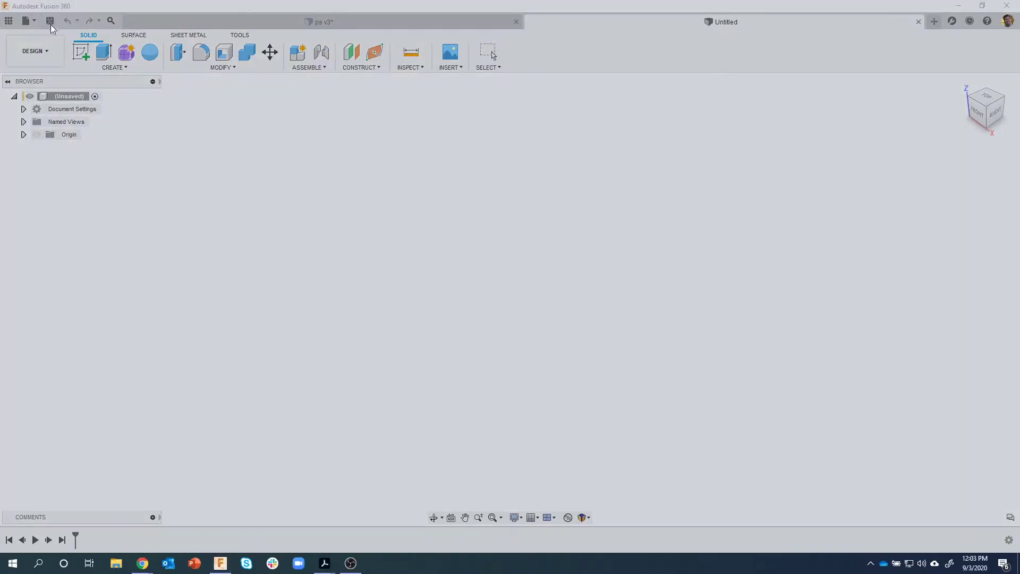
left_click_drag(423, 32, 408, 123)
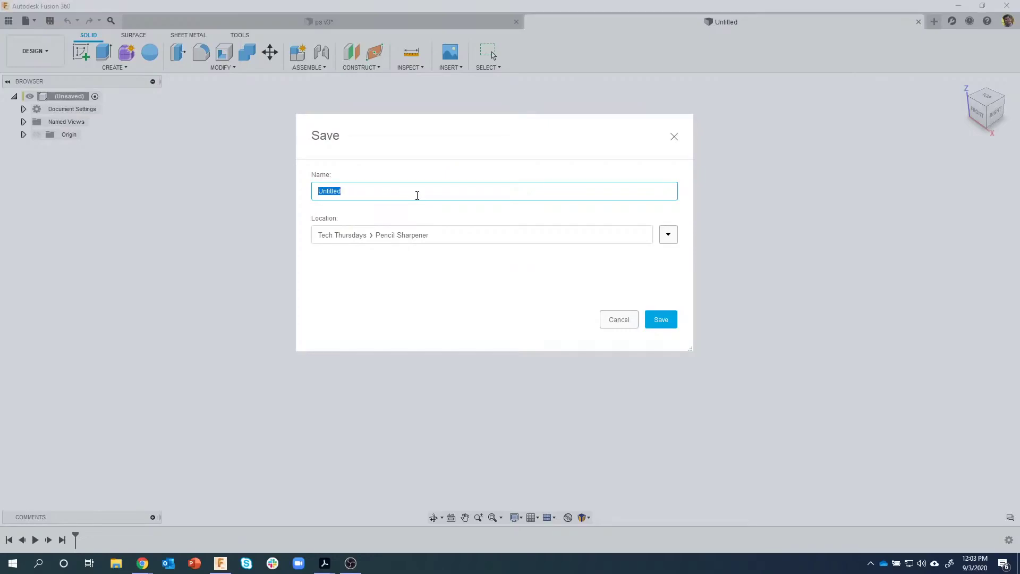
type("Pencil Sharpener Assy")
left_click(665, 319)
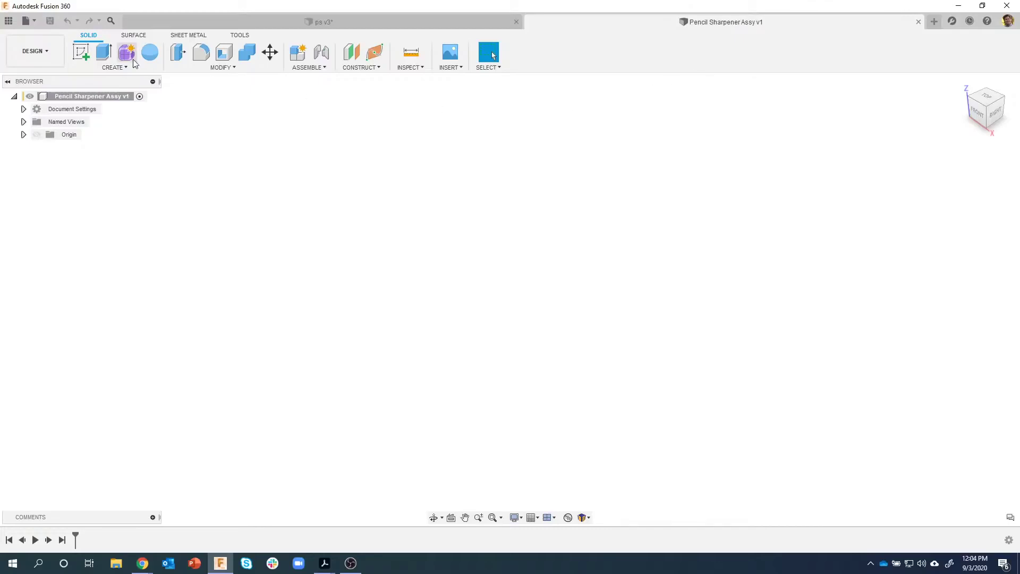
Step: Create a new sketch on the front (XZ) origin plane
left_click(80, 51)
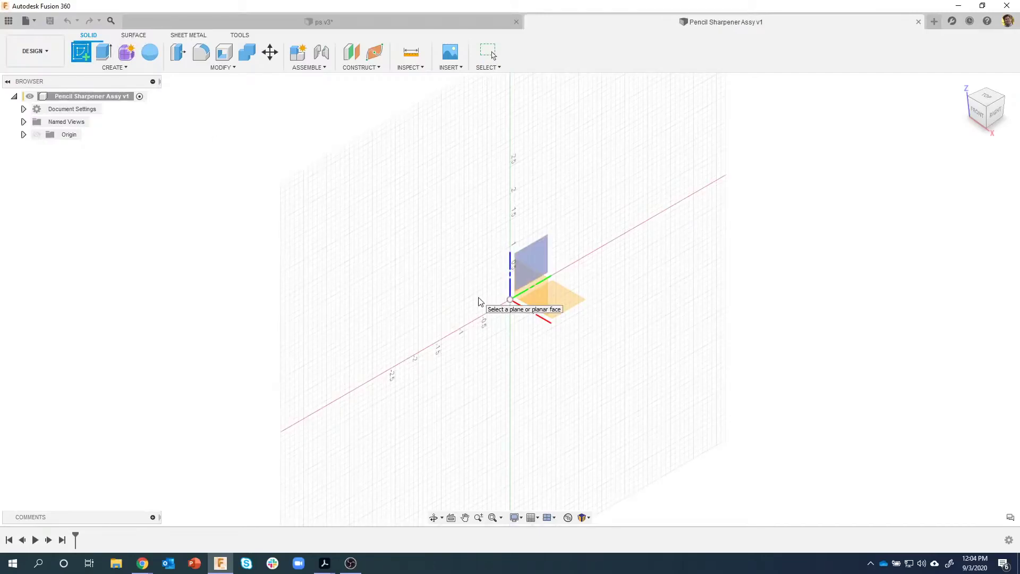
left_click(536, 286)
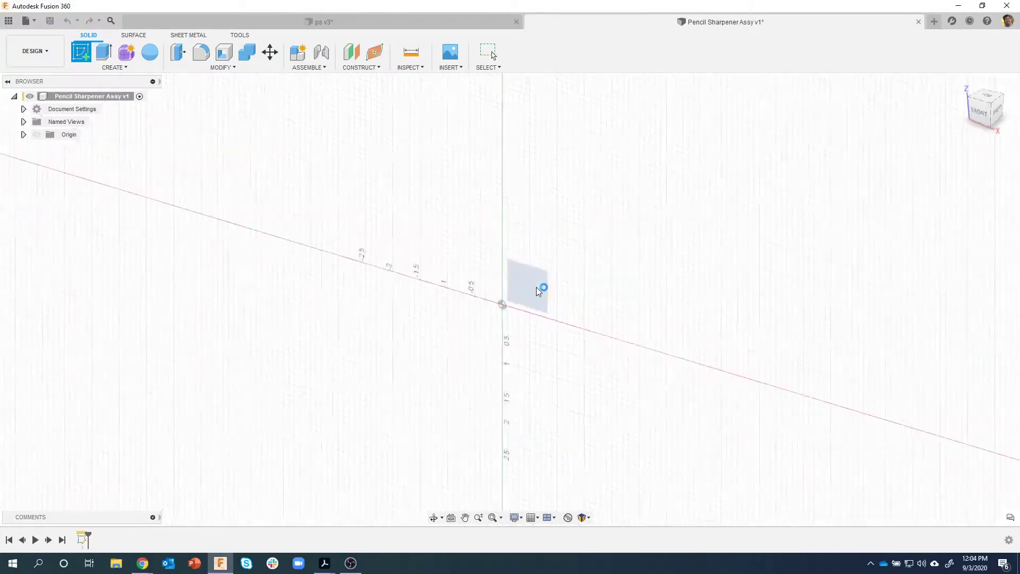
middle_click_drag(546, 273, 467, 336)
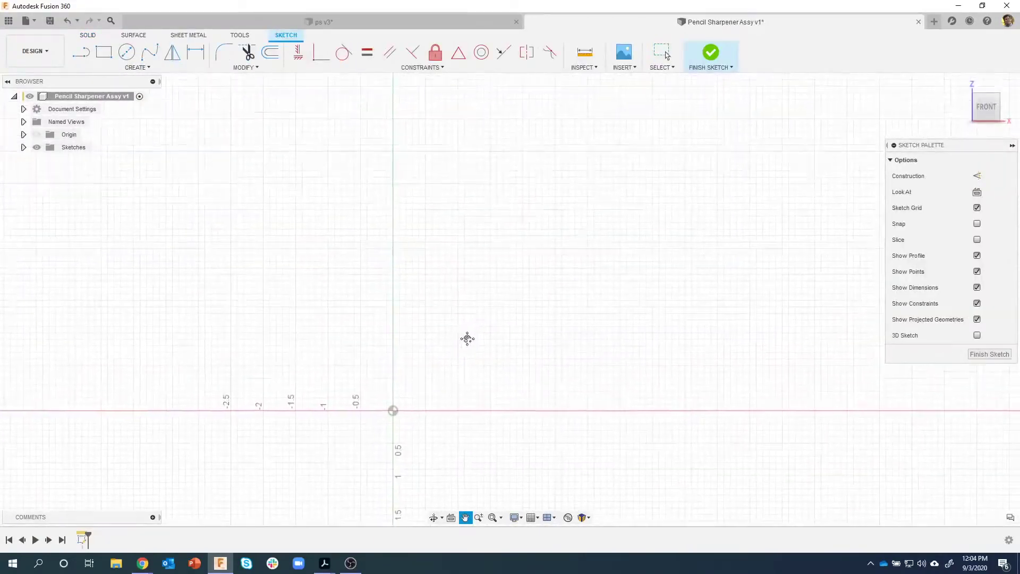
Step: Draw a vertical line 6.5 in long upward from the sketch origin
key("l")
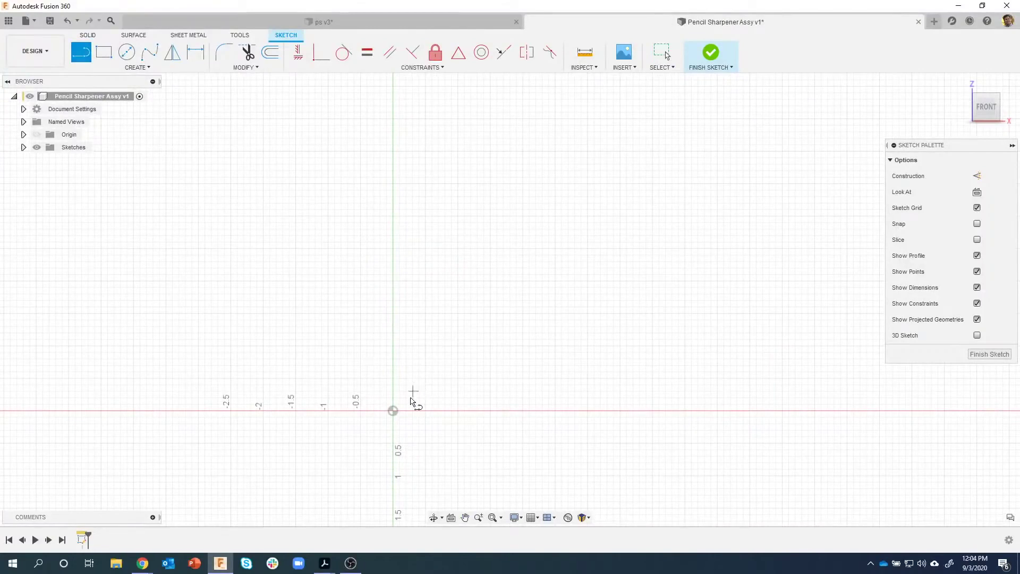
left_click(393, 411)
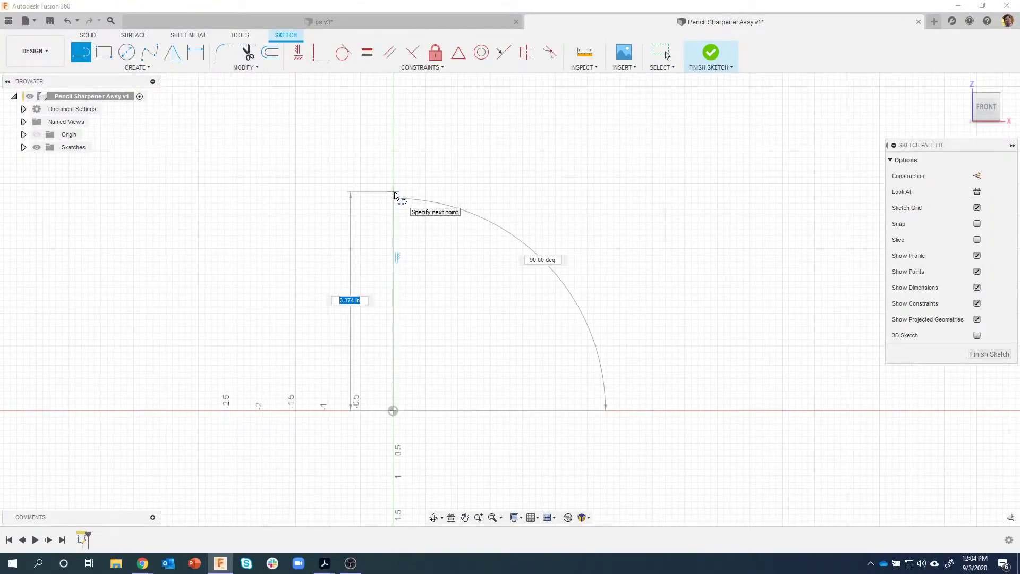
type("6.5")
key("Tab")
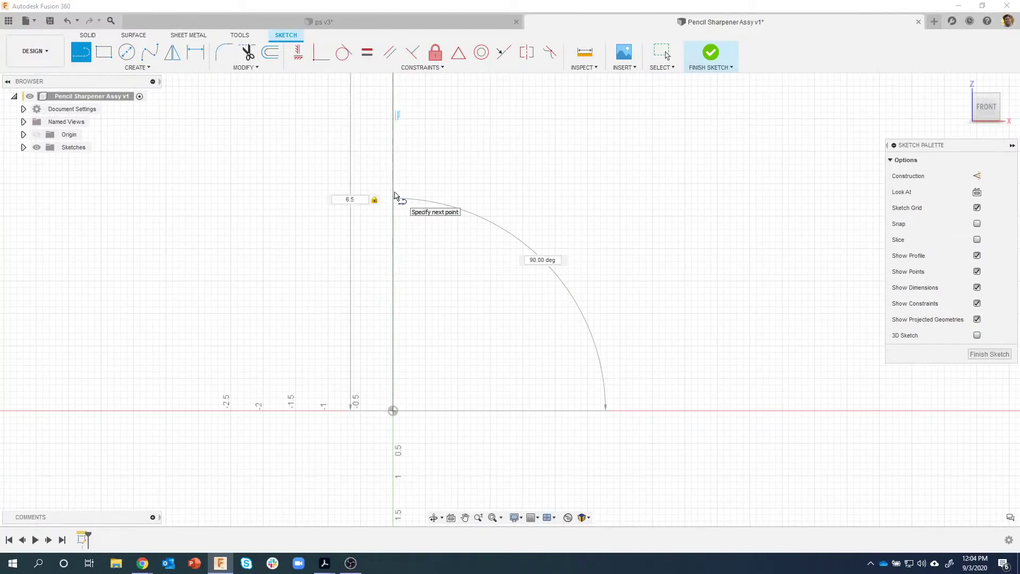
key("Return")
key("Escape")
scroll(409, 239, "down", 5)
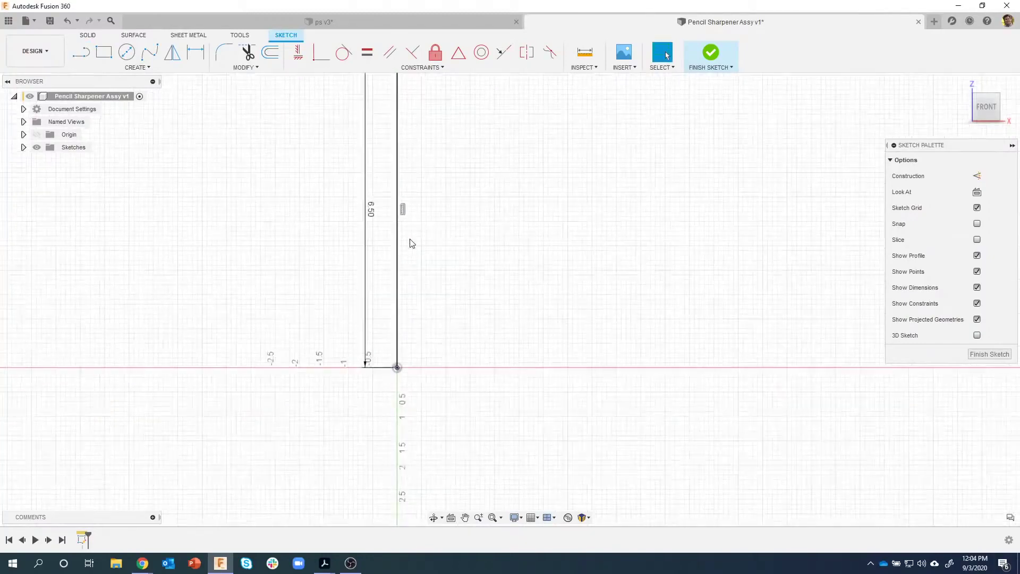
middle_click_drag(483, 176, 476, 239)
scroll(461, 213, "down", 1)
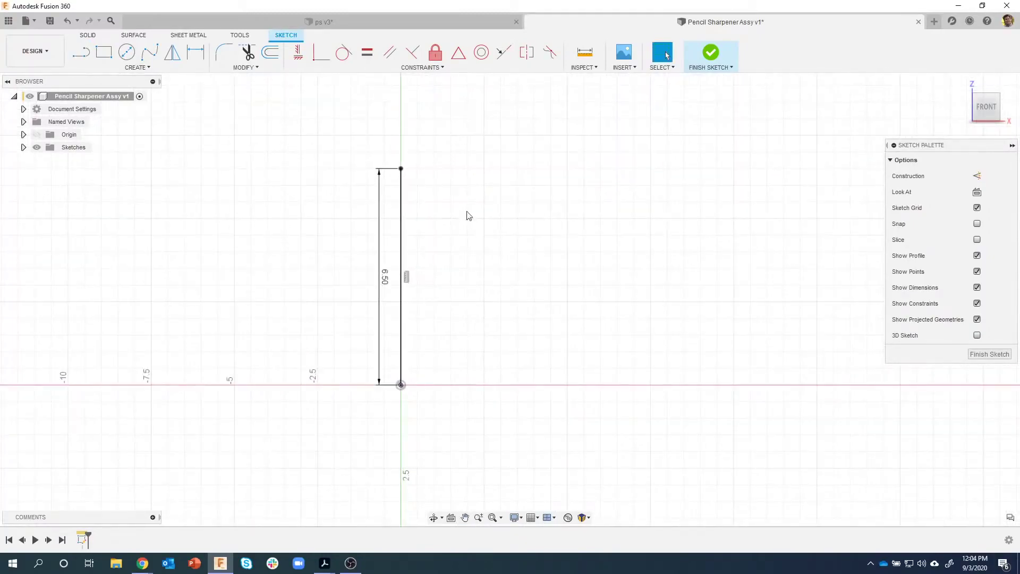
scroll(466, 201, "up", 1)
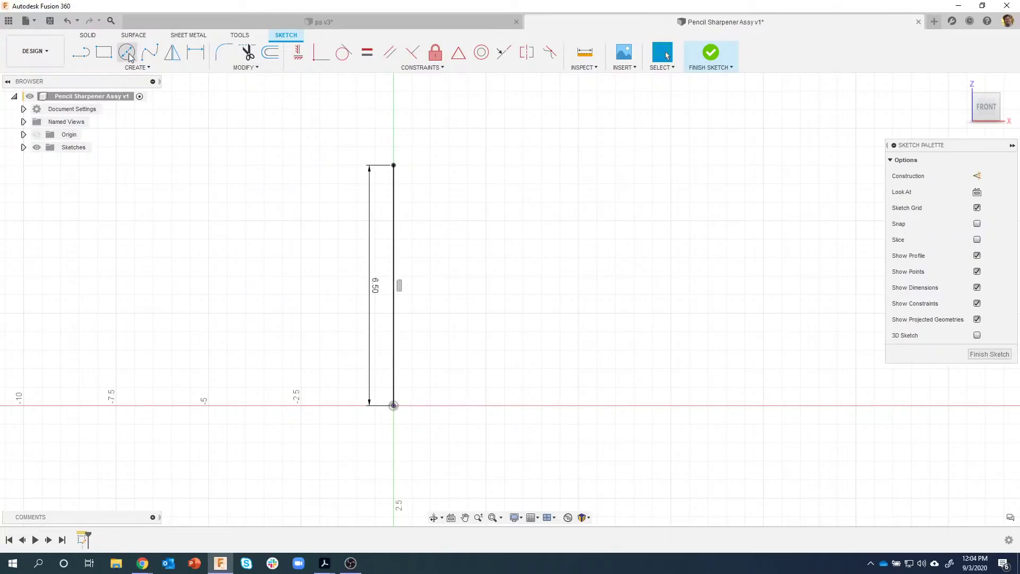
Step: Draw a detached horizontal line 1.57 in long beside the upper end of the vertical line
left_click(81, 51)
left_click(447, 137)
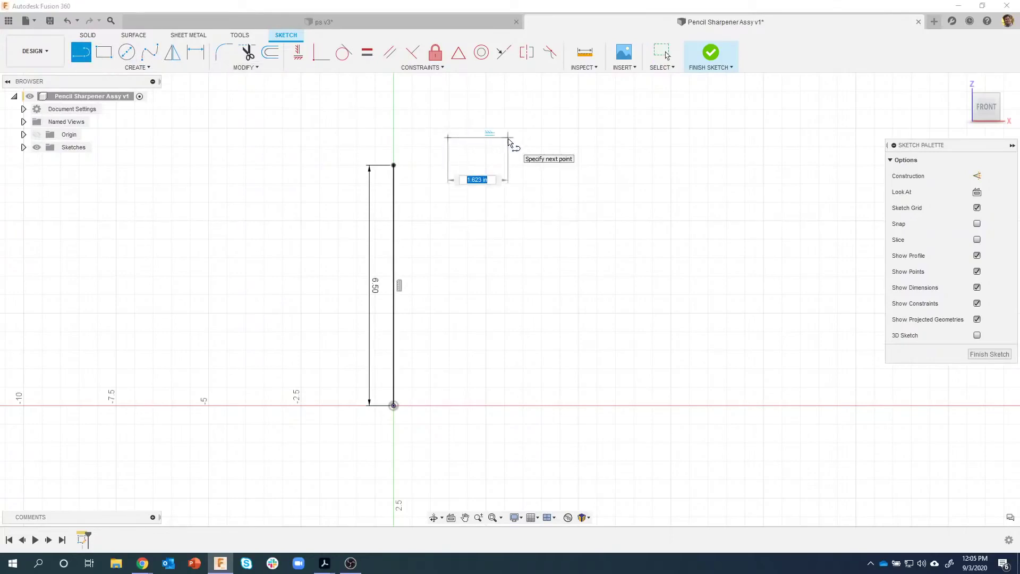
type("1.57")
key("Return")
key("Escape")
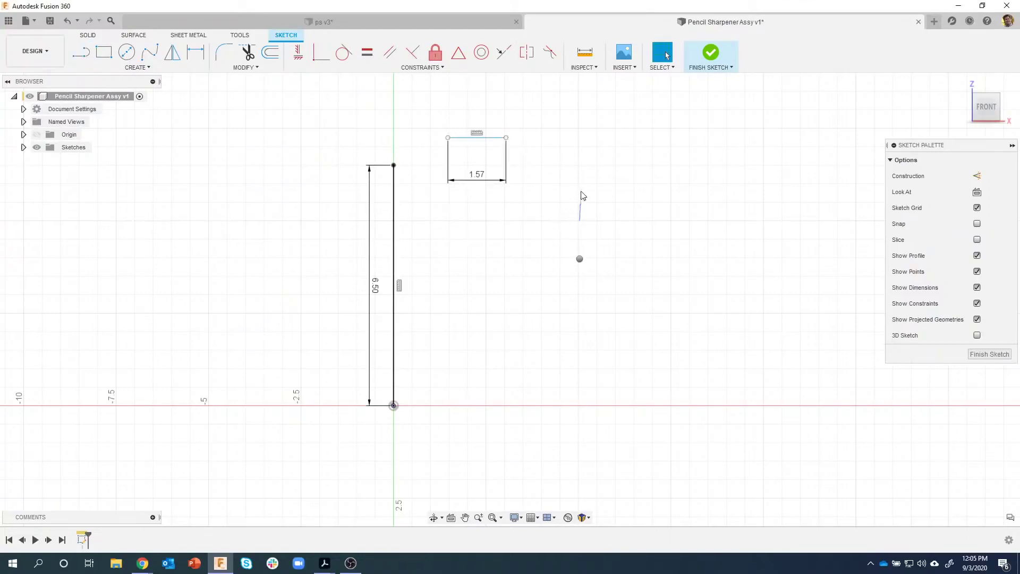
Step: Draw a second detached horizontal line 3.5 in long, below and to the right of the 1.57 in line
key("l")
left_click(549, 203)
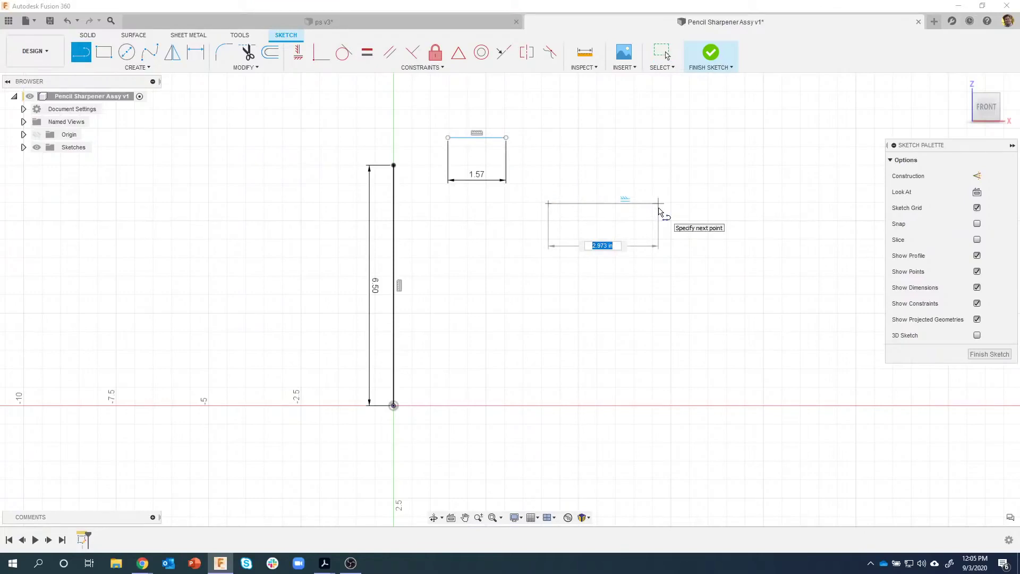
type("3.5")
key("Return")
key("Escape")
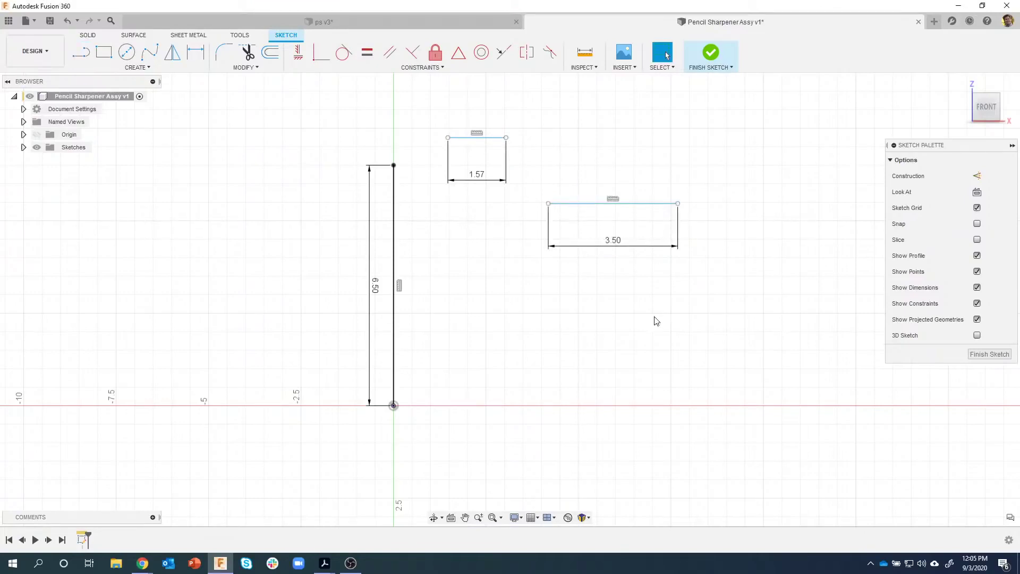
key("l")
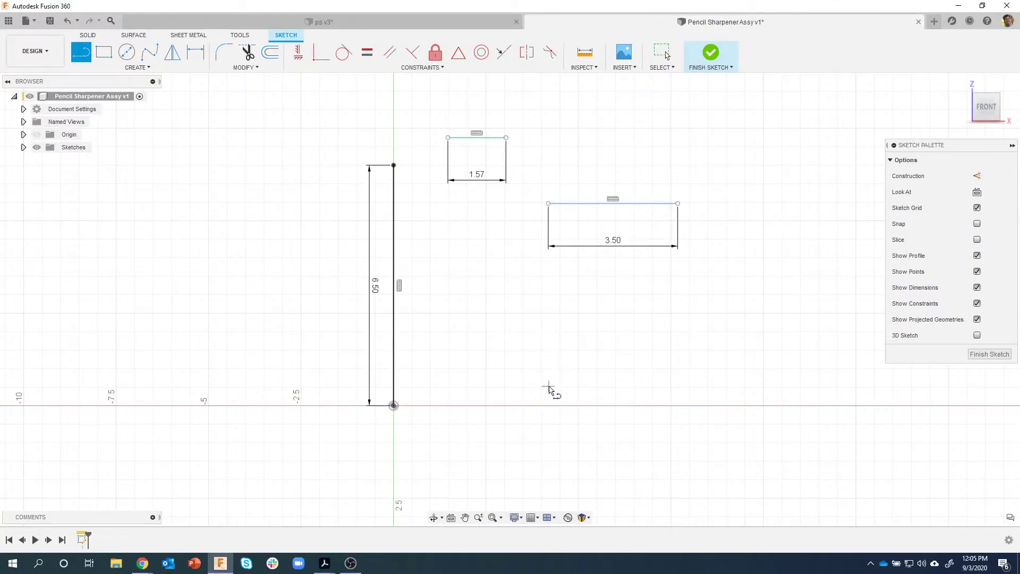
left_click_drag(549, 387, 543, 298)
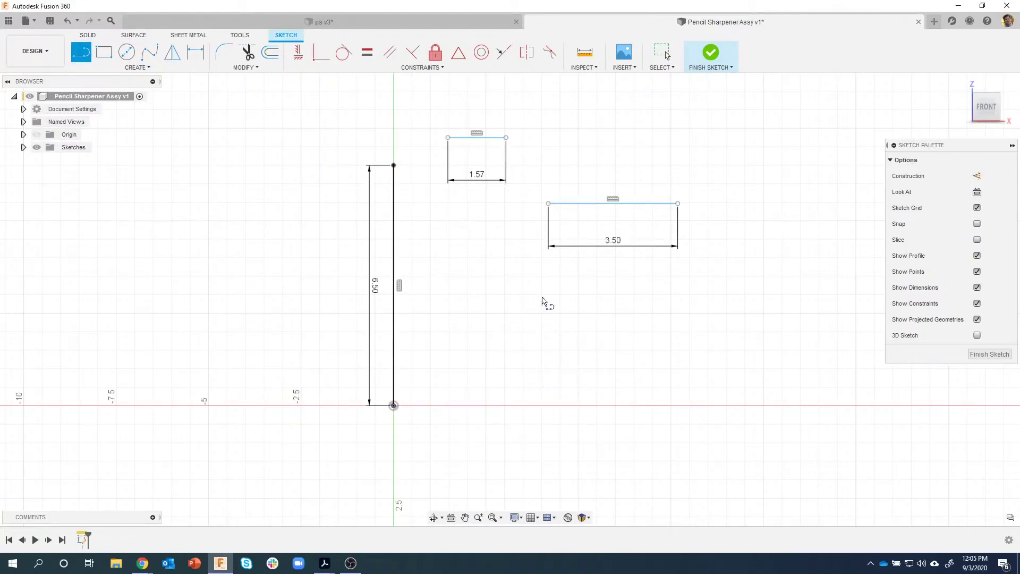
right_click(559, 348)
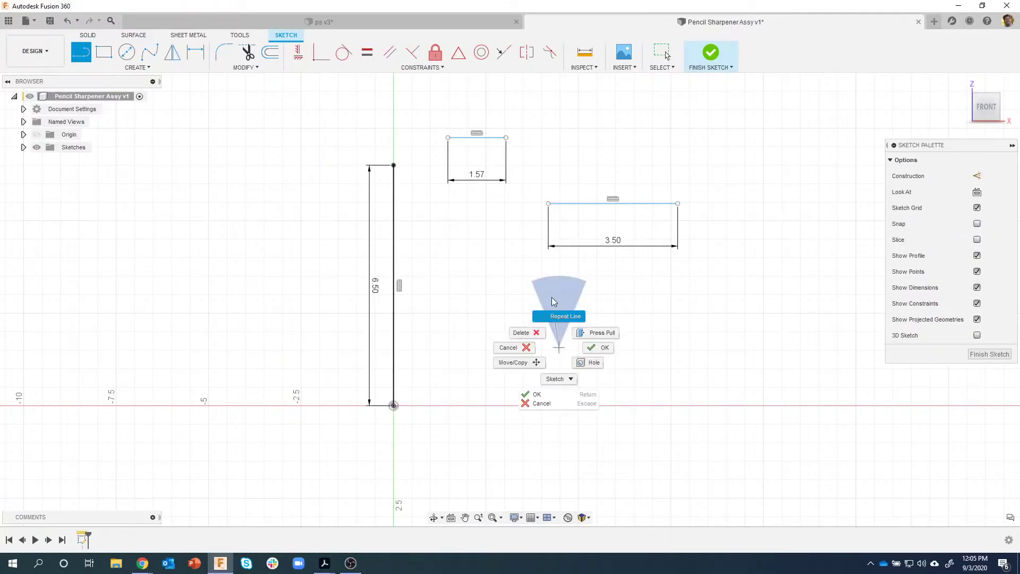
left_click(552, 297)
key("Escape")
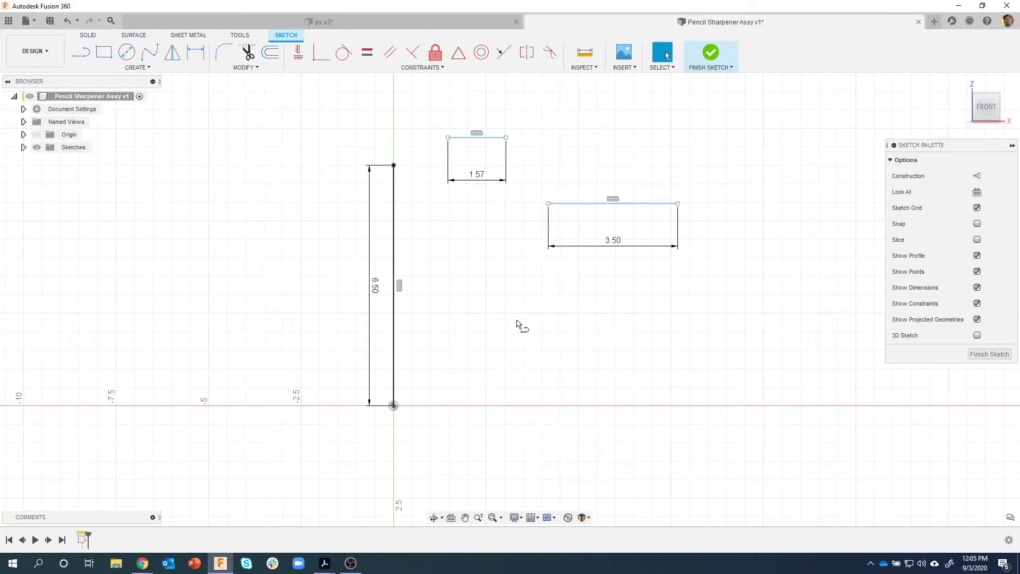
Step: Draw a third detached horizontal line 2.3 in long below the 3.5 in line
key("l")
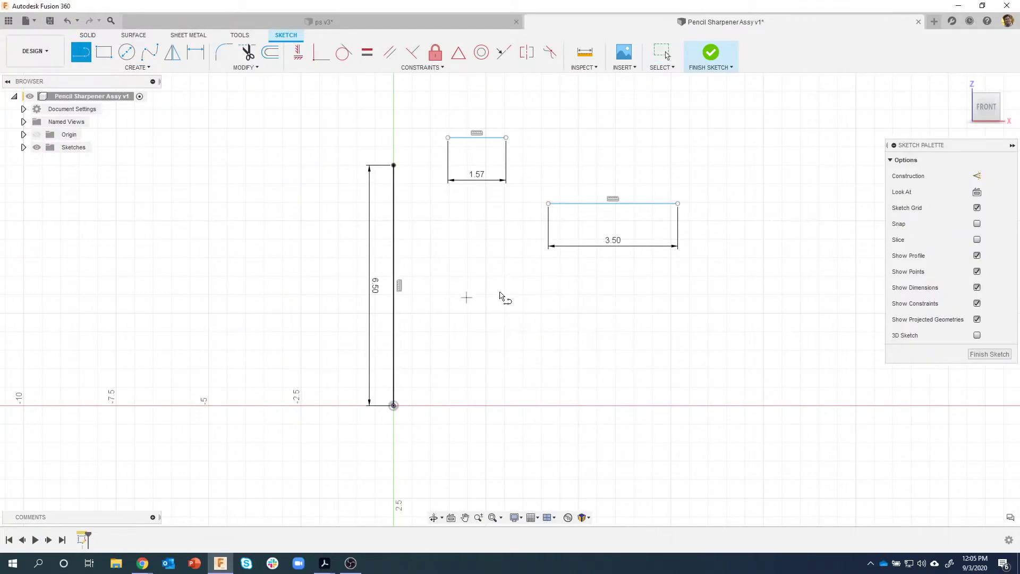
left_click(503, 315)
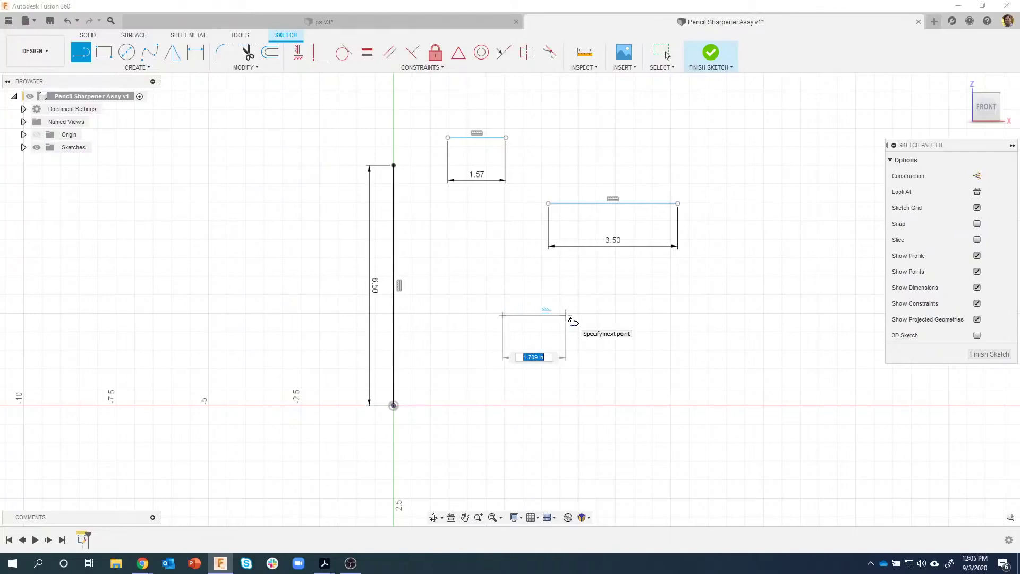
type("2")
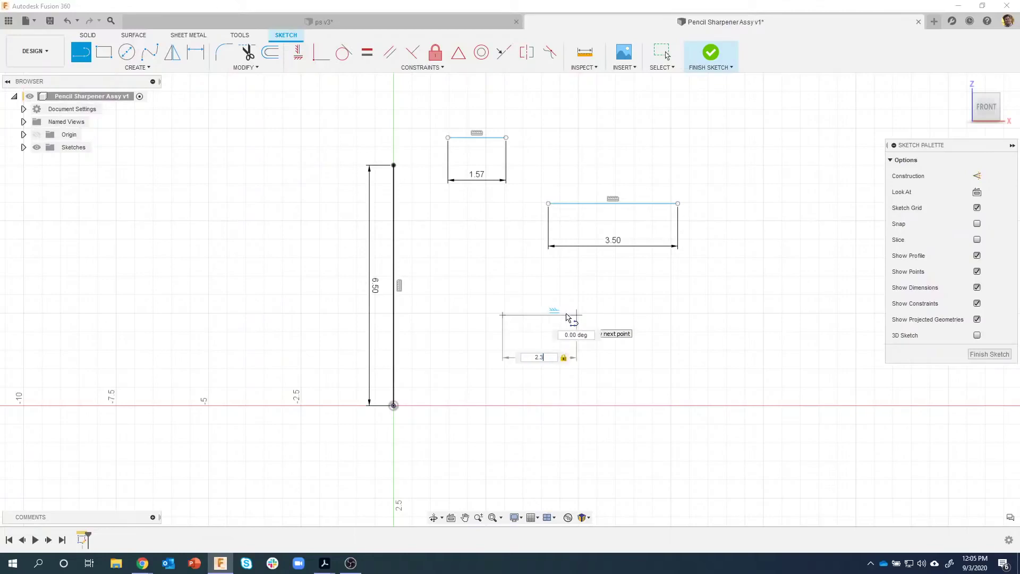
type(".3")
key("Return")
key("Escape")
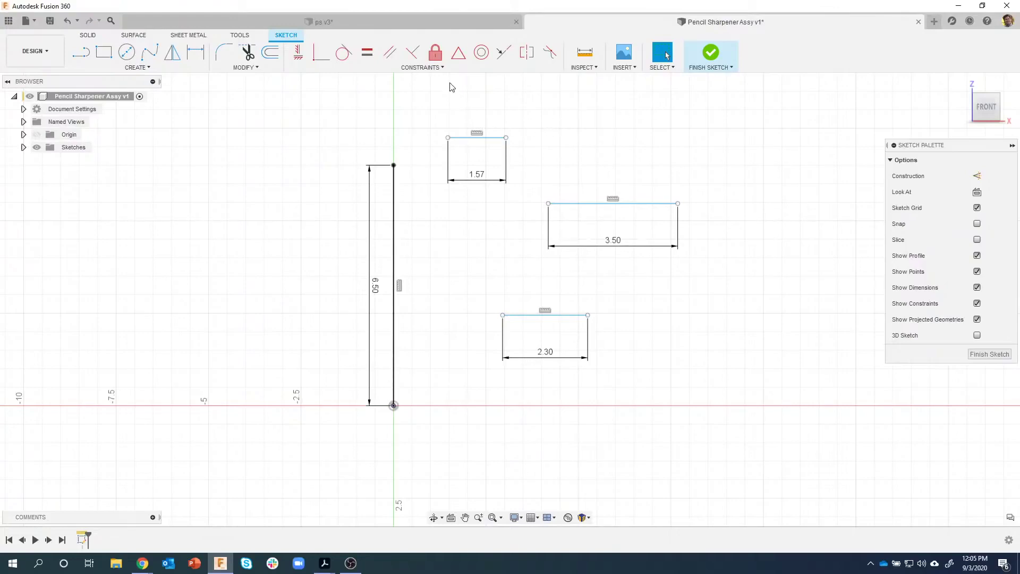
Step: Apply Midpoint constraints to center the 1.57 in line on the vertical line's upper endpoint and the 2.3 in line on the origin
left_click(460, 55)
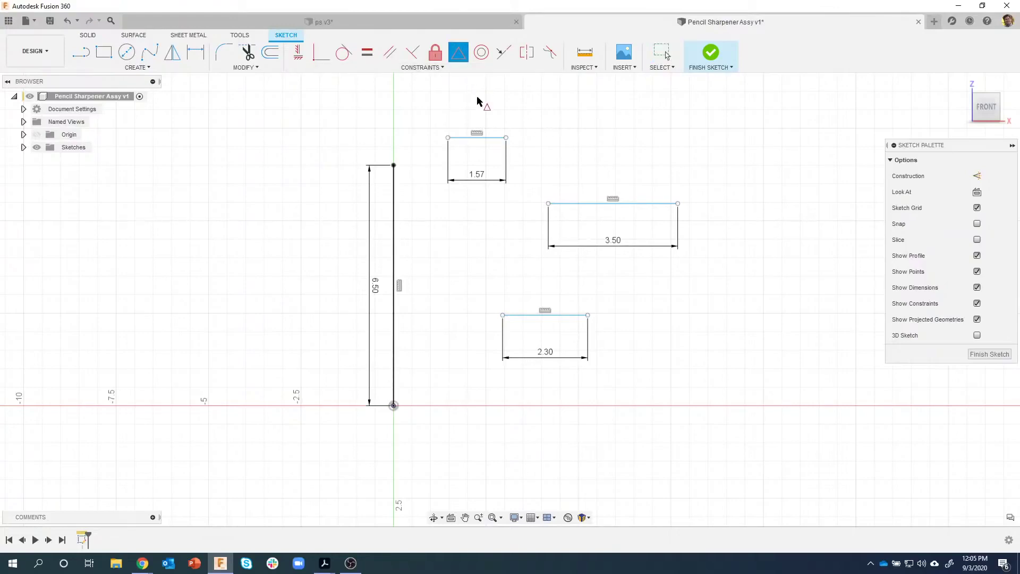
left_click(488, 139)
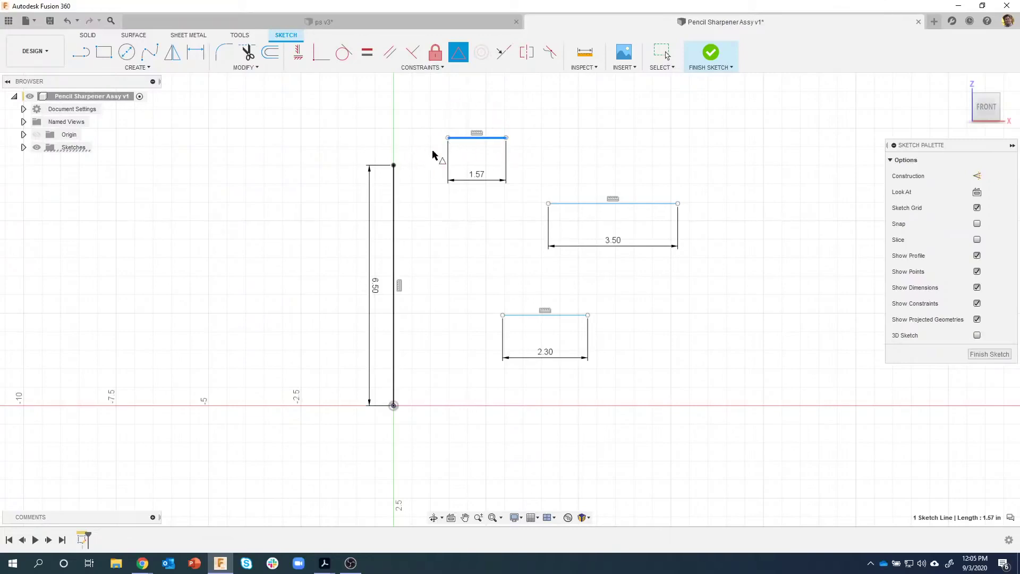
left_click(394, 166)
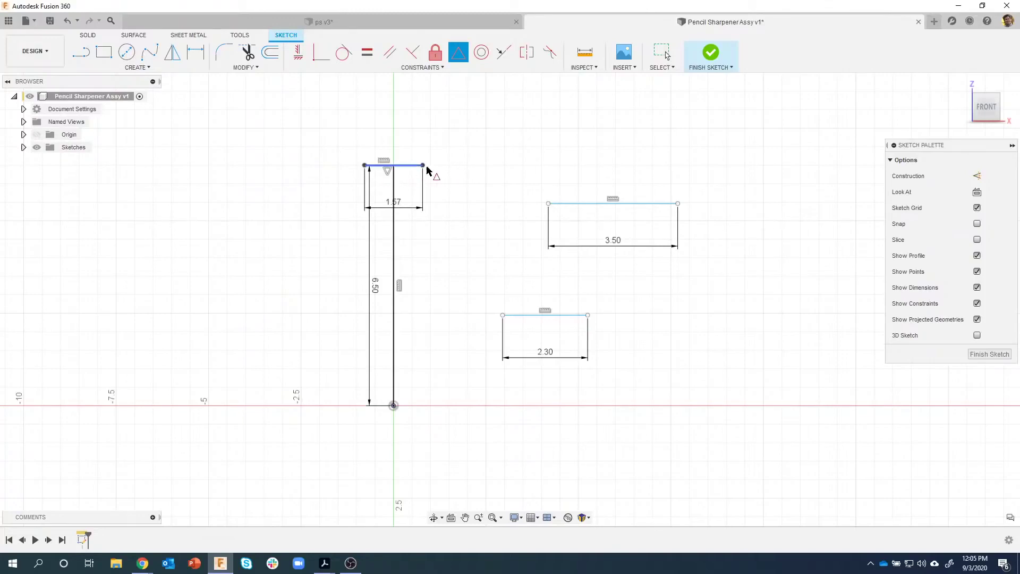
left_click(567, 317)
left_click(393, 405)
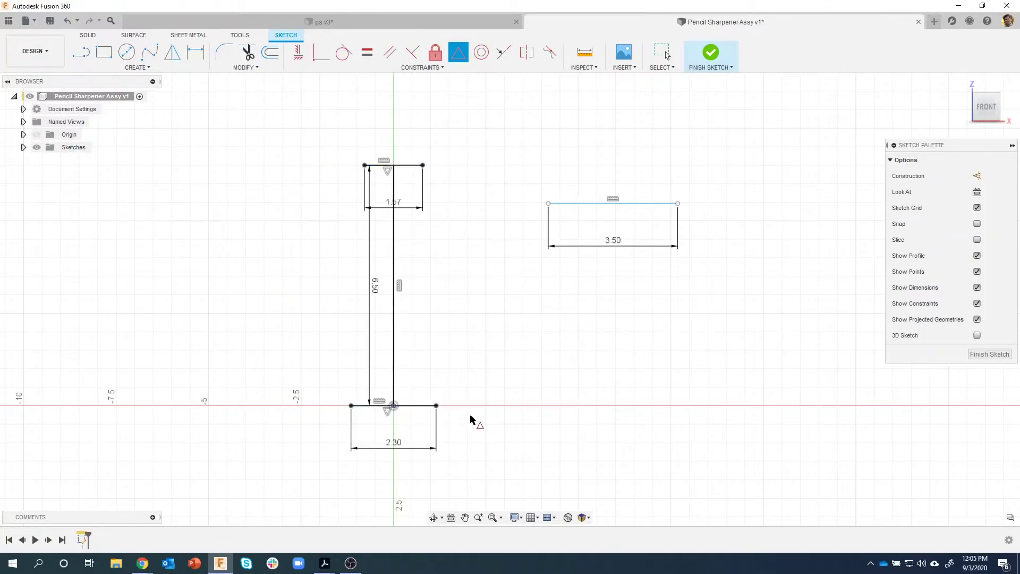
key("Escape")
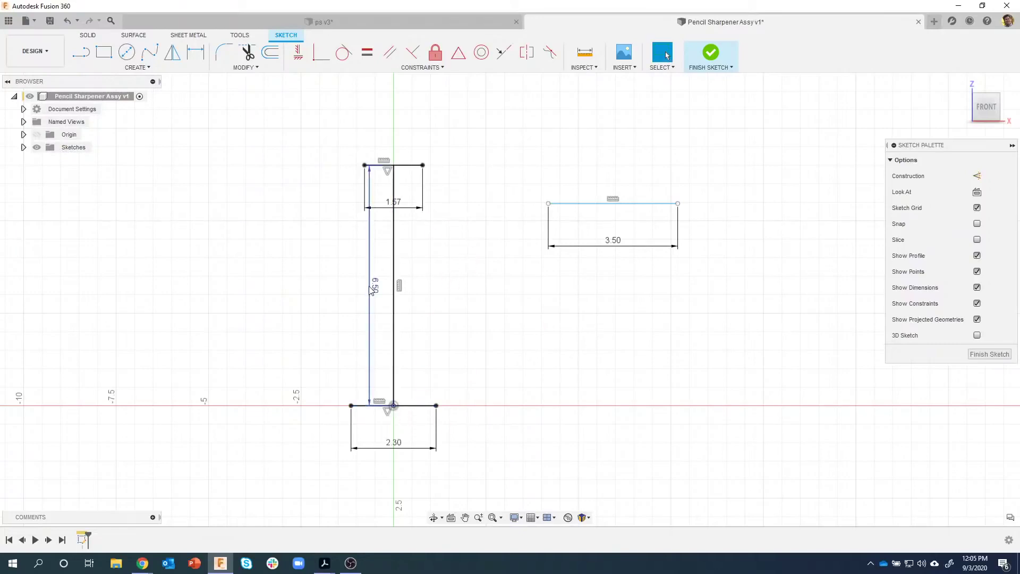
Step: Move the 6.50 in height dimension farther out to the left of the vertical line
left_click_drag(370, 289, 309, 290)
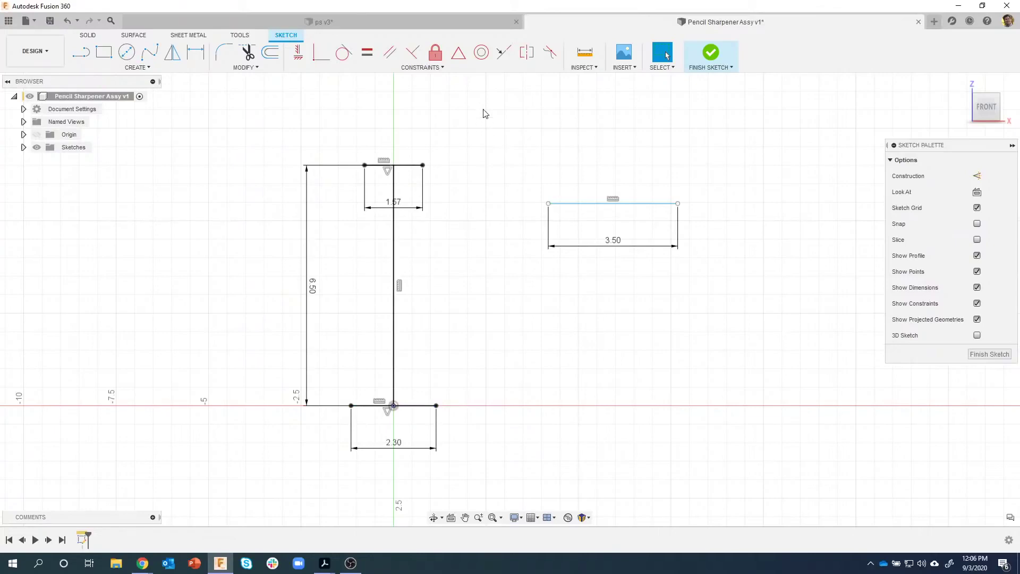
Step: Try to center the 3.5 in line directly on the vertical line with a Midpoint constraint, and undo the constraint
left_click(460, 53)
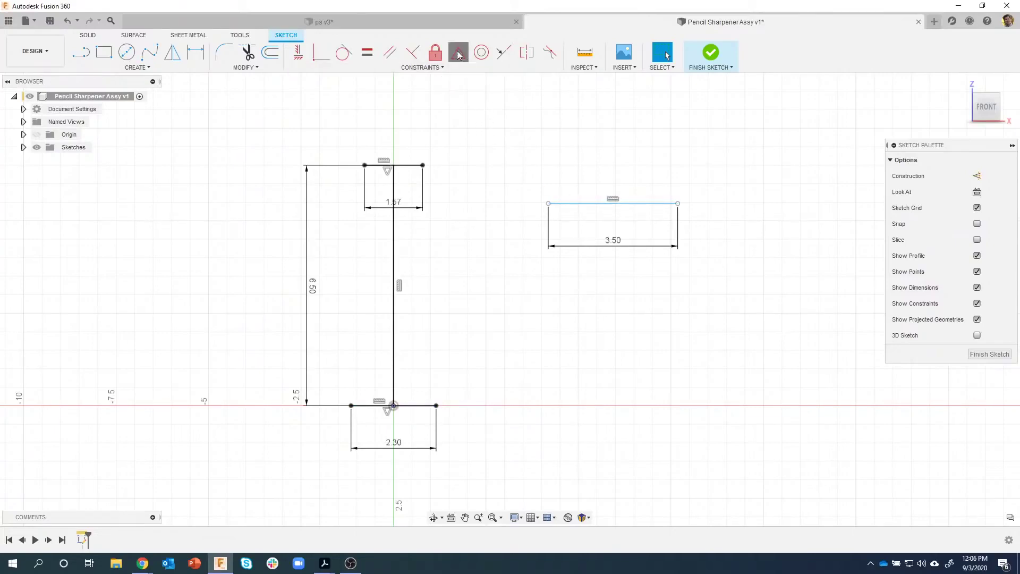
left_click(586, 204)
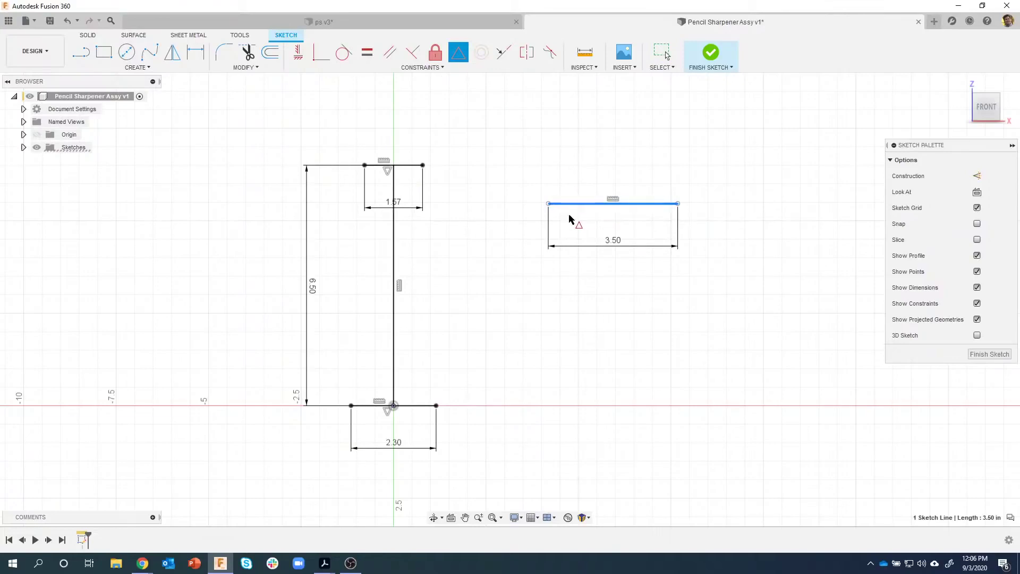
left_click(396, 236)
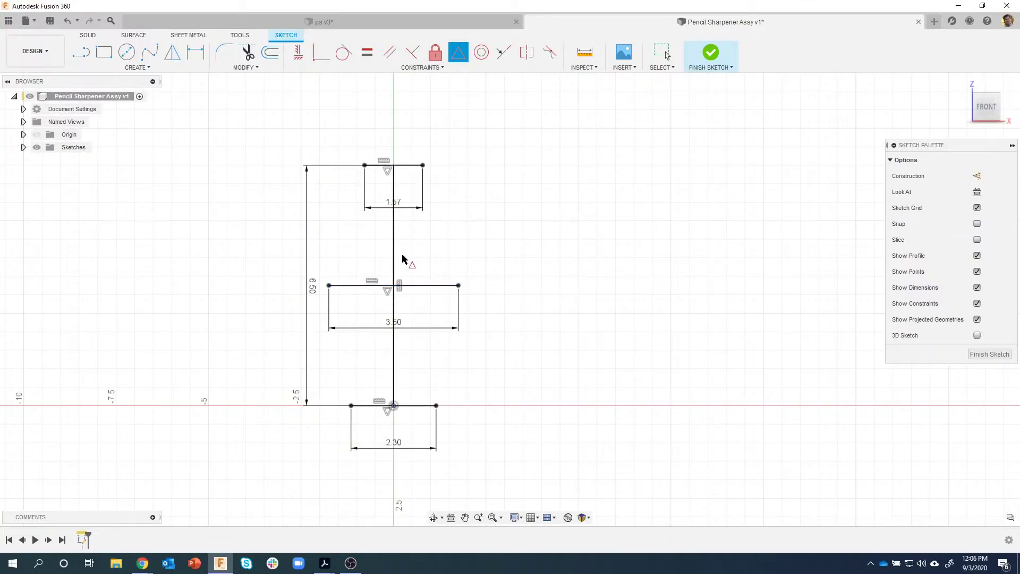
key("Escape")
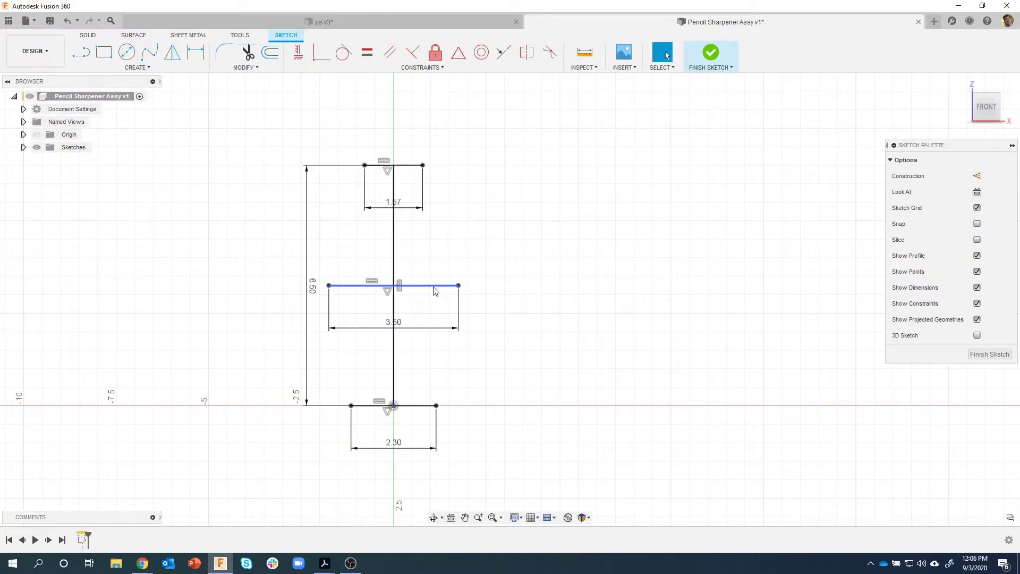
left_click(403, 286)
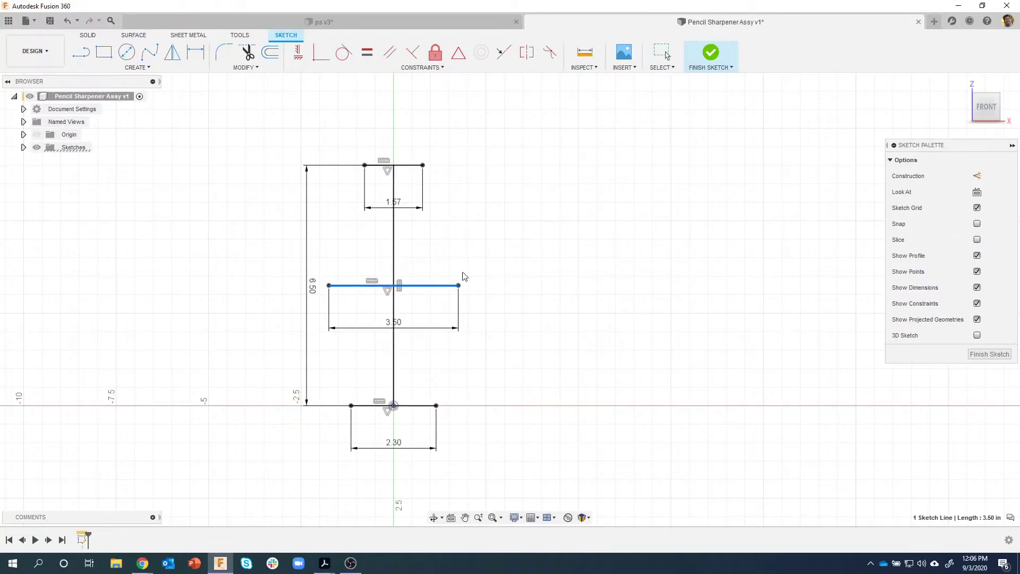
left_click(510, 251)
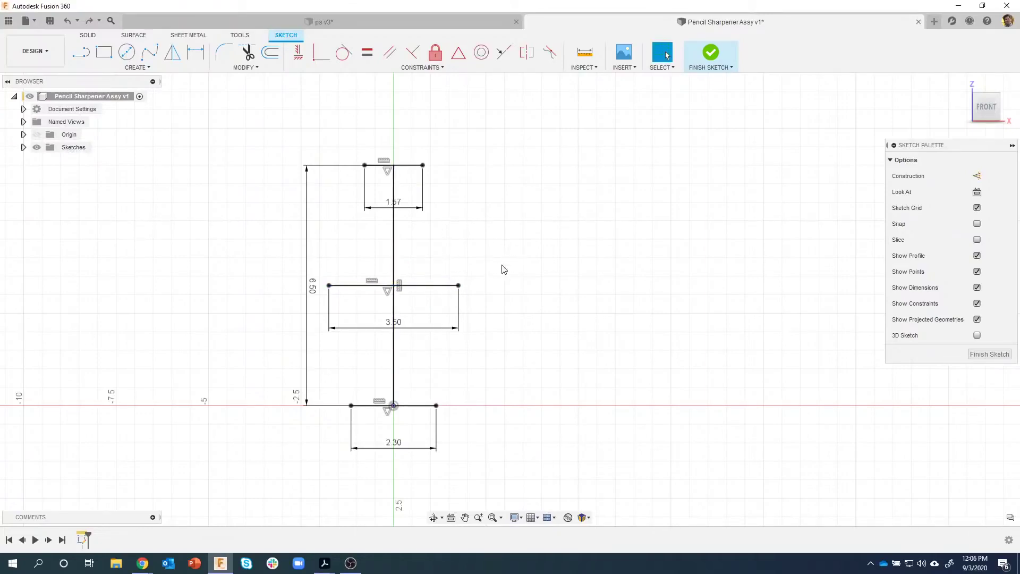
key("ctrl+z")
Step: Move the 3.5 in line across the vertical line and join its midpoint to the vertical line's upper endpoint with a new line
mouse_move(639, 207)
left_mouse_down()
mouse_move(571, 267)
mouse_move(444, 308)
left_mouse_up()
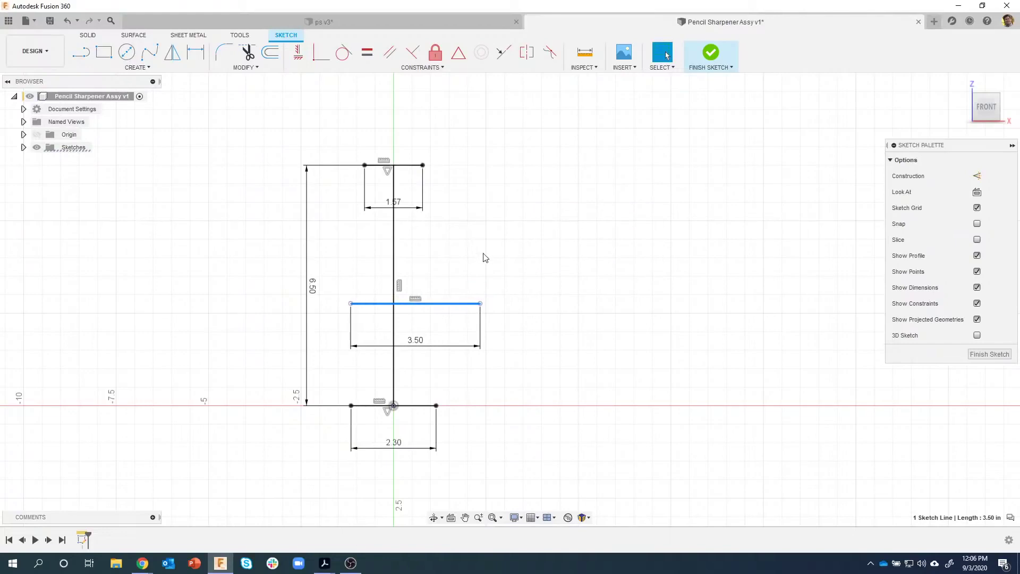
key("Escape")
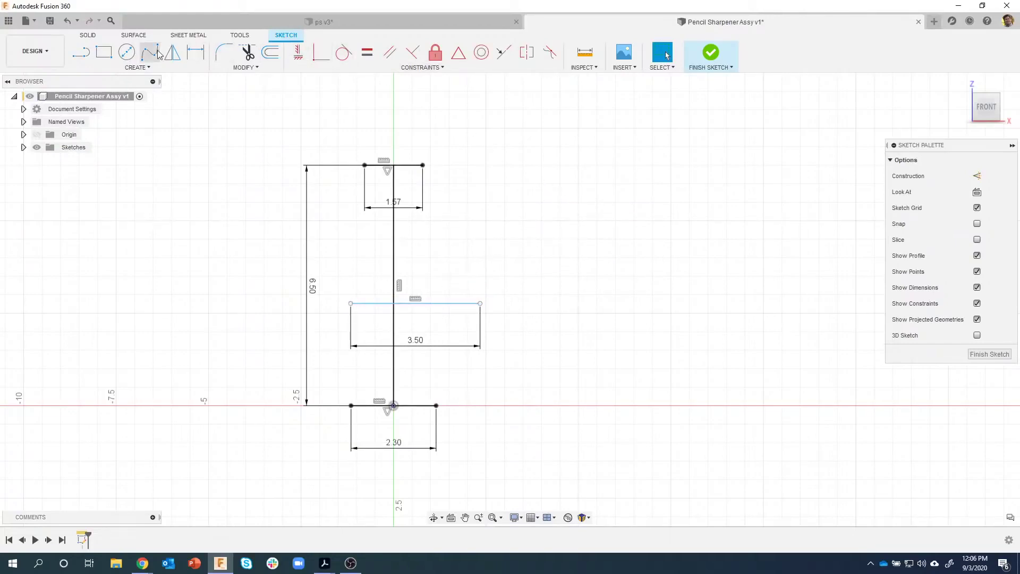
left_click(81, 52)
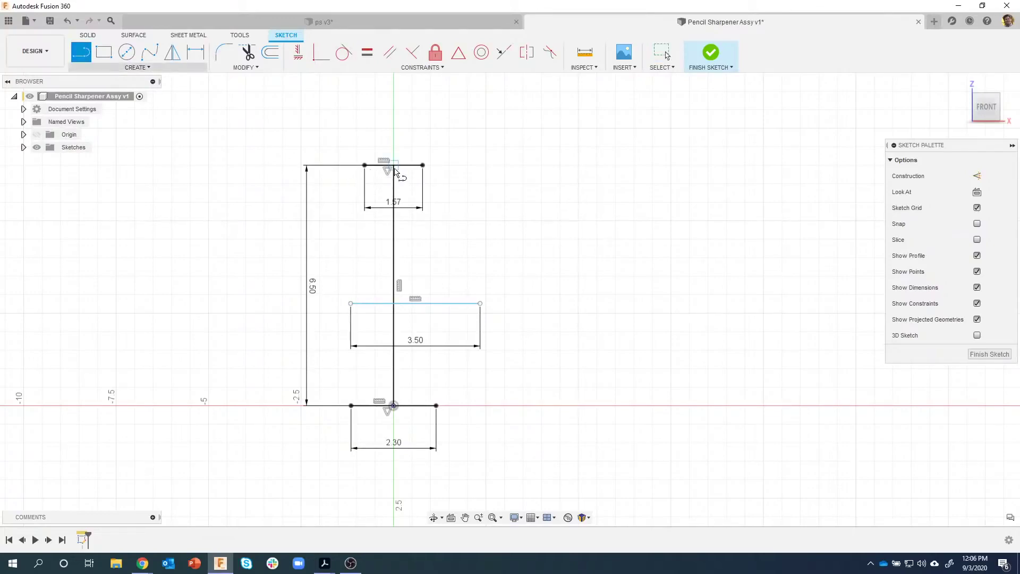
left_click(394, 167)
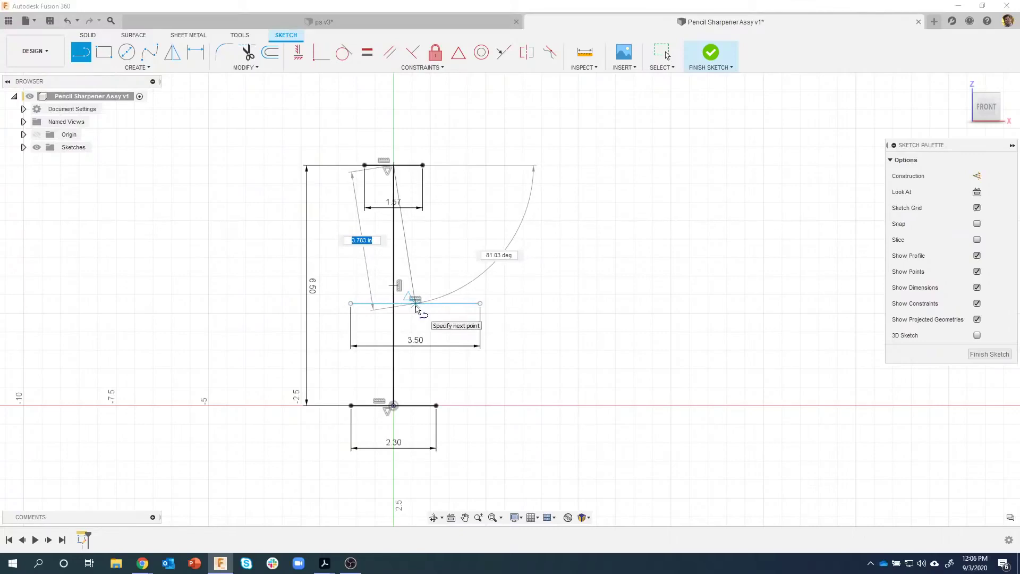
left_click(416, 303)
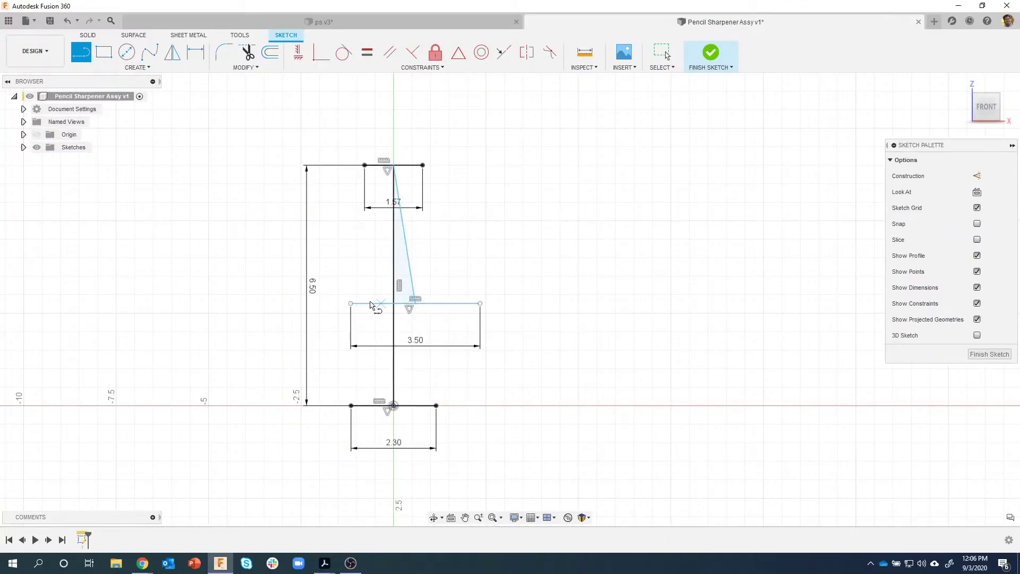
key("Escape")
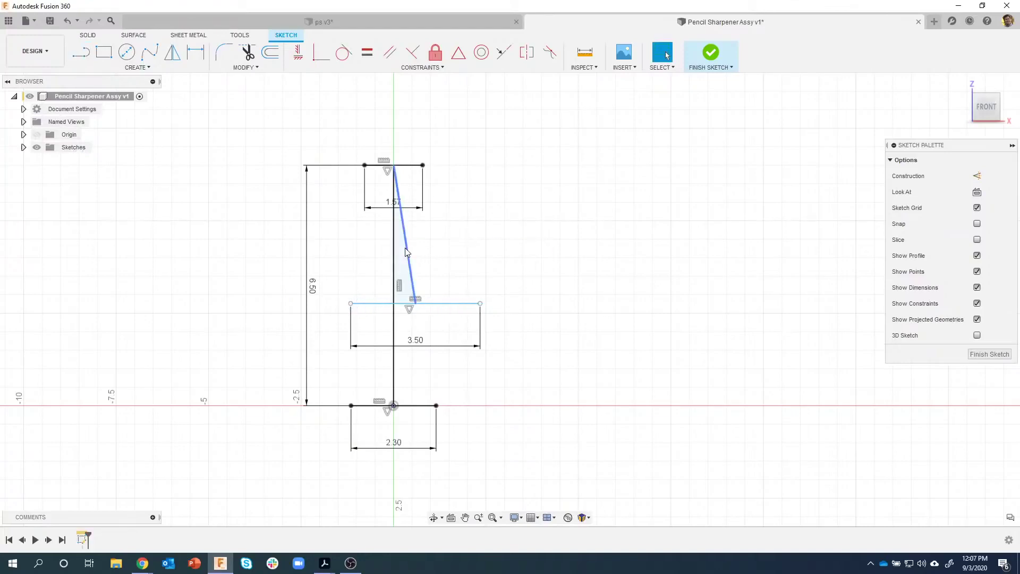
Step: Convert the slanted connecting line and the 3.5 in line to construction geometry
left_click(407, 252)
left_click(431, 303, "shift")
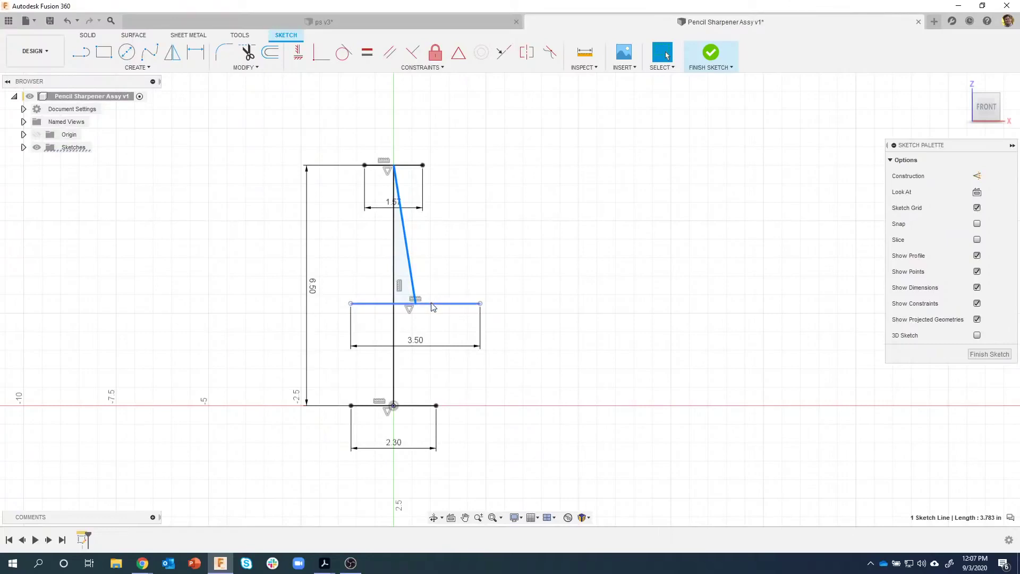
left_click(978, 176)
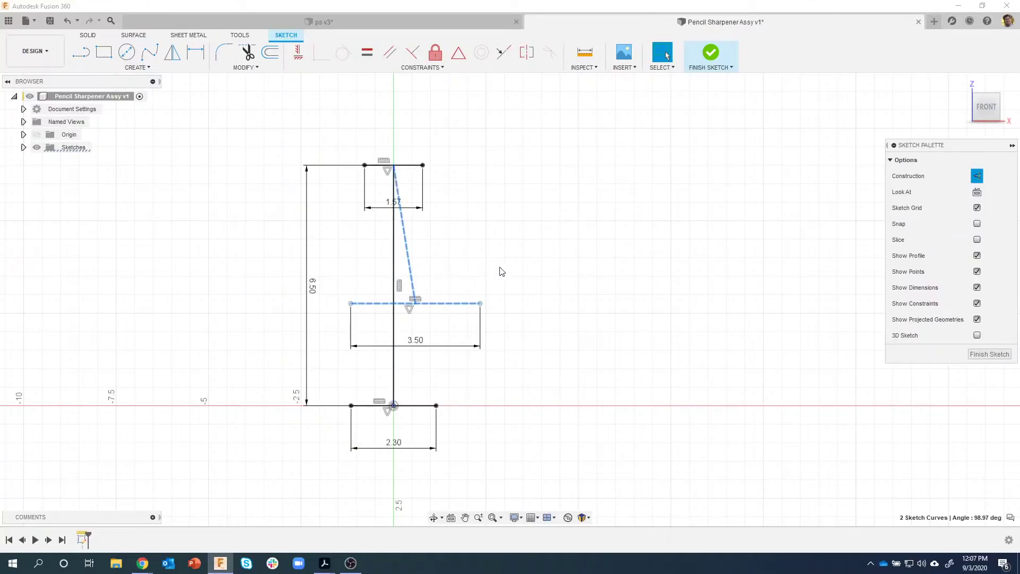
left_click(457, 242)
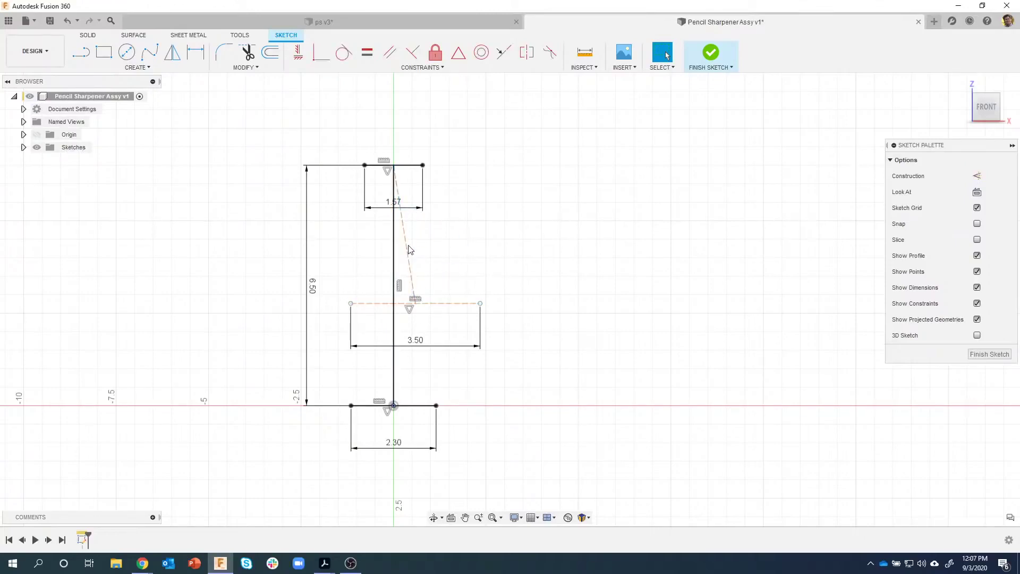
Step: Try a Vertical constraint on the slanted construction line, test the 3.5 in line's movement, and undo both changes
left_click(298, 52)
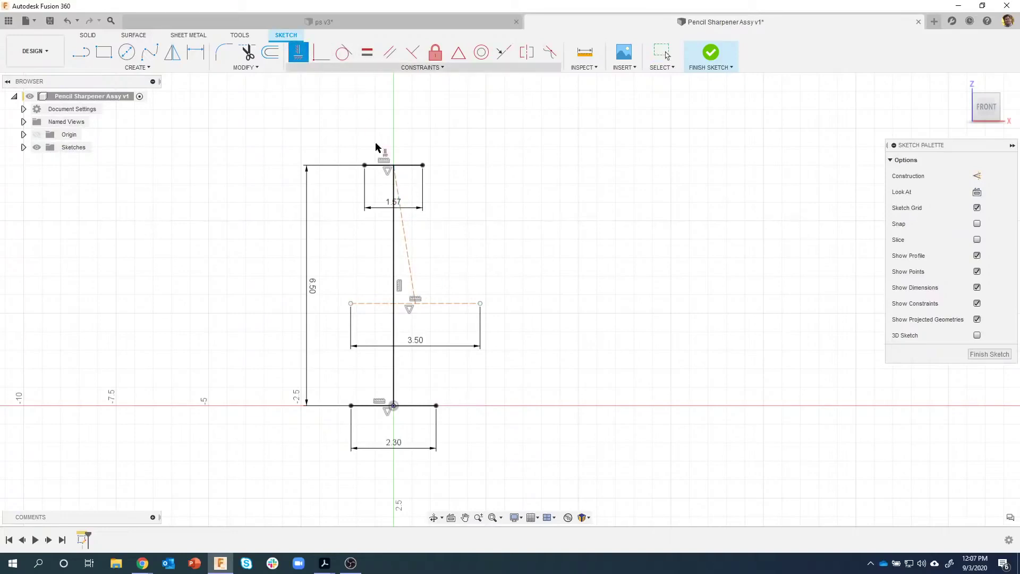
left_click(412, 261)
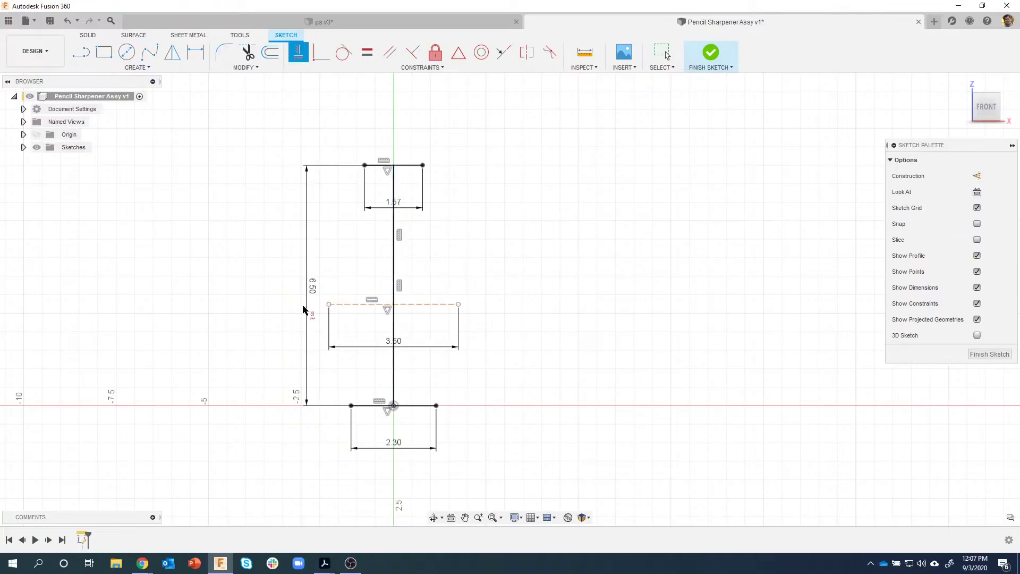
key("Escape")
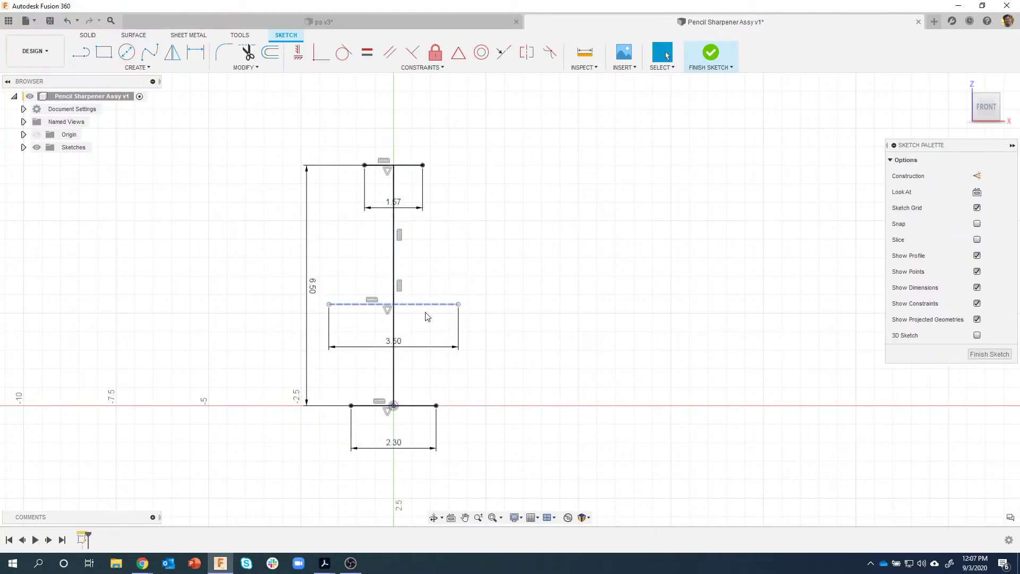
mouse_move(427, 304)
left_mouse_down()
mouse_move(431, 335)
mouse_move(430, 292)
mouse_move(432, 345)
mouse_move(433, 300)
mouse_move(435, 311)
left_mouse_up()
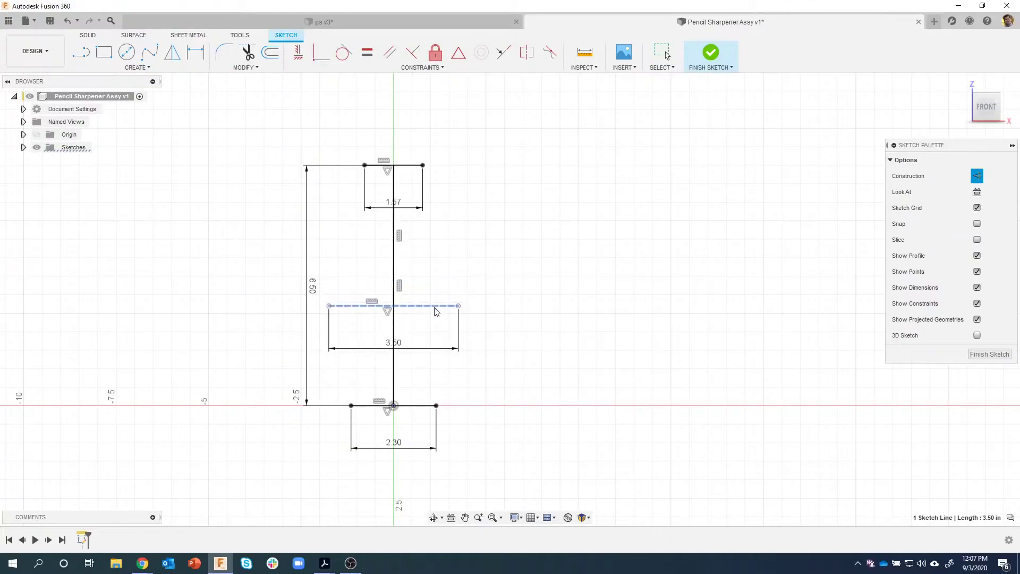
left_click(557, 266)
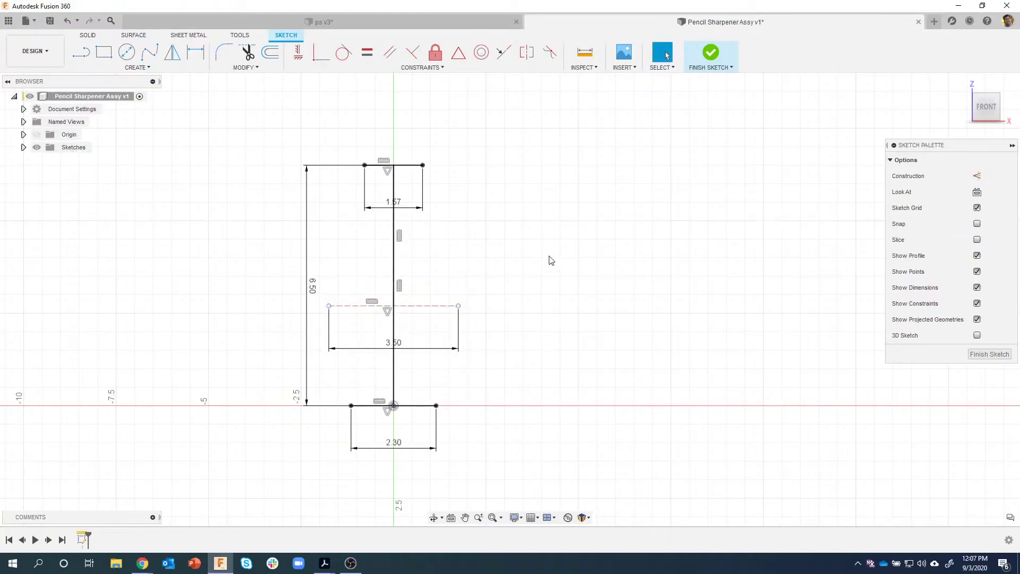
key("ctrl+z")
key("ctrl+z")
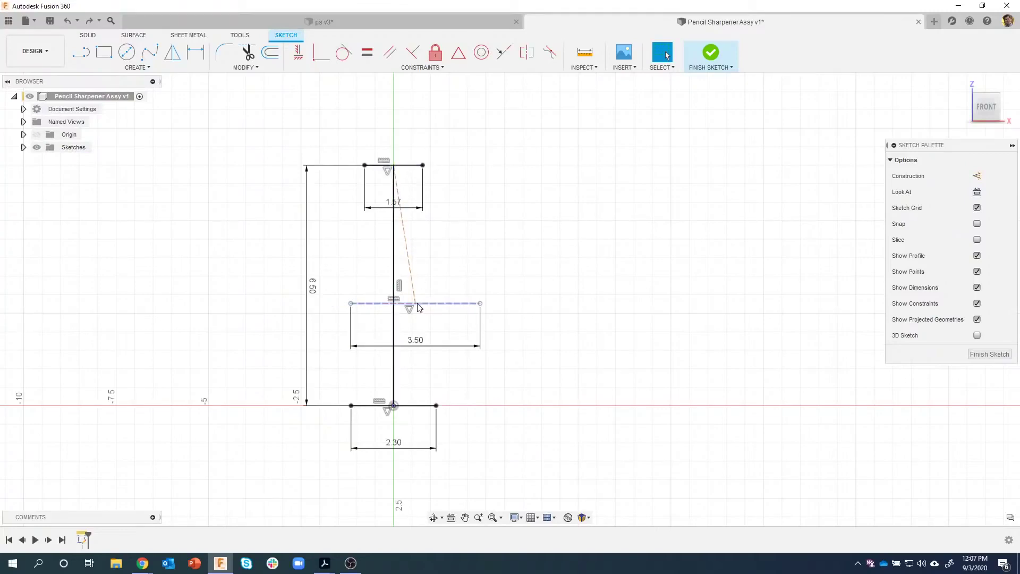
Step: Apply a Vertical constraint to the slanted construction line to center the 3.5 in line on the vertical axis
left_click(297, 52)
left_click(406, 234)
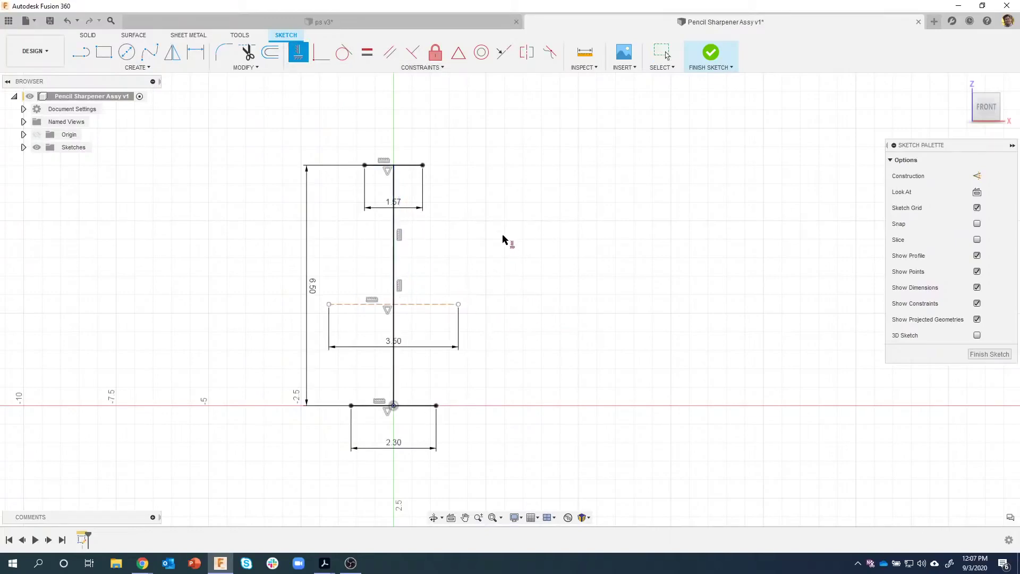
key("Escape")
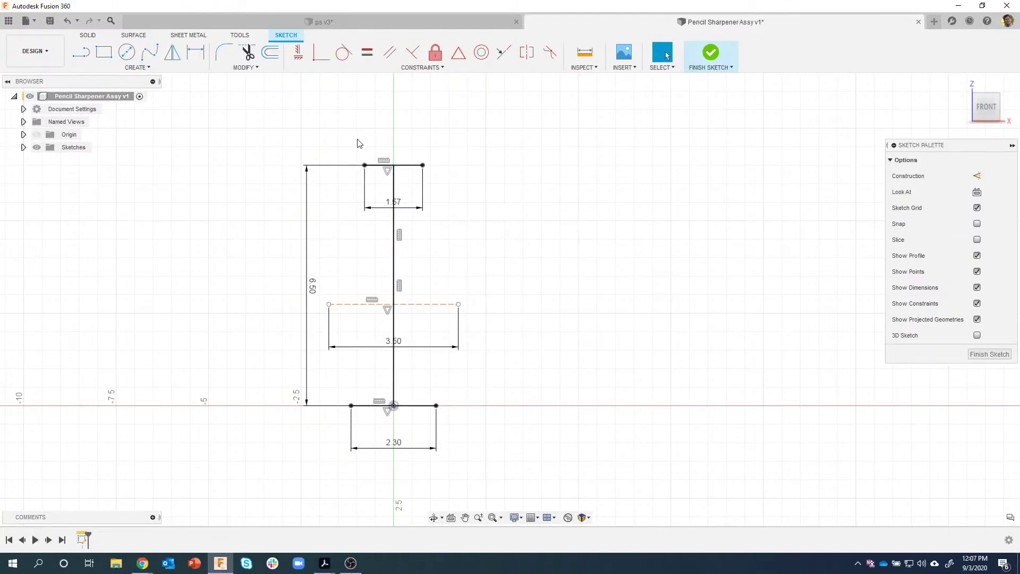
Step: Dimension the vertical distance between the right endpoints of the 2.3 in and 3.5 in lines as 1.825 in
left_click(195, 52)
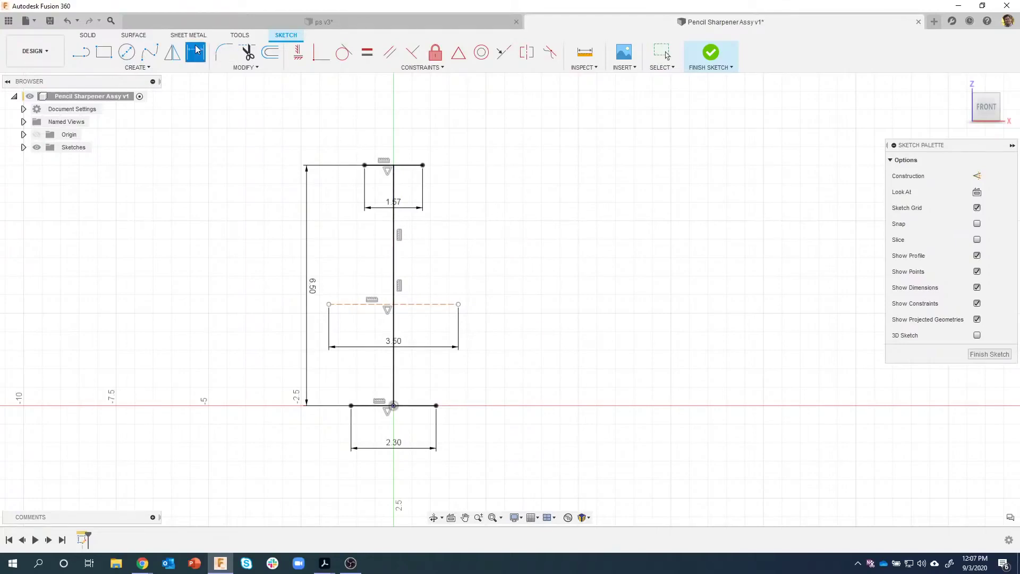
left_click(437, 407)
left_click(459, 306)
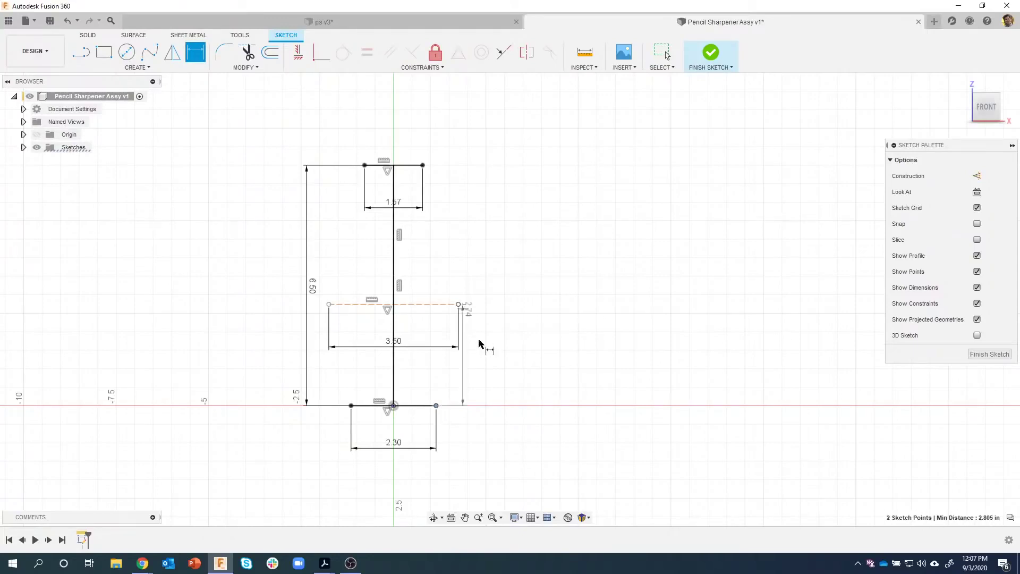
left_click(502, 359)
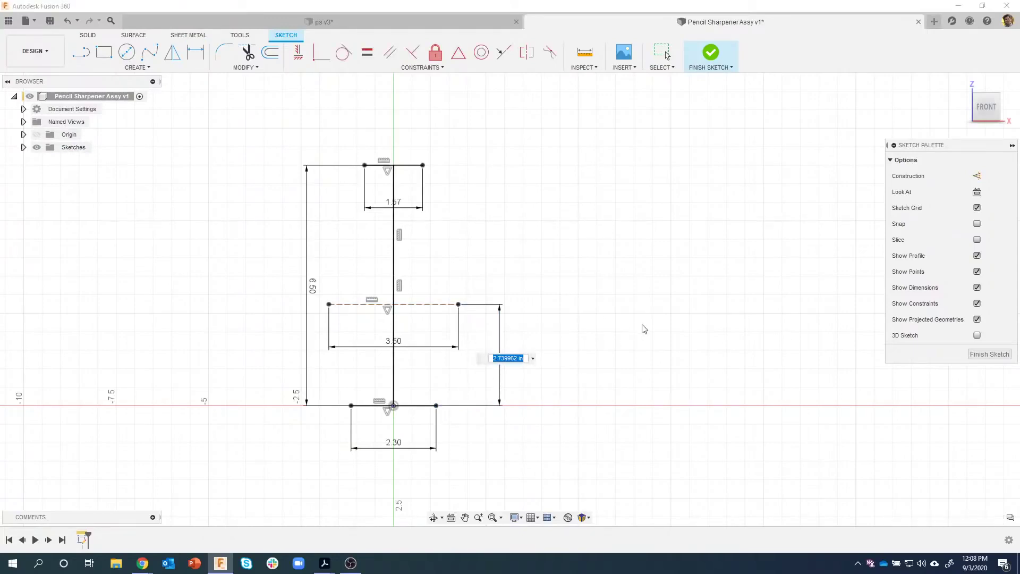
type("1.825")
key("Return")
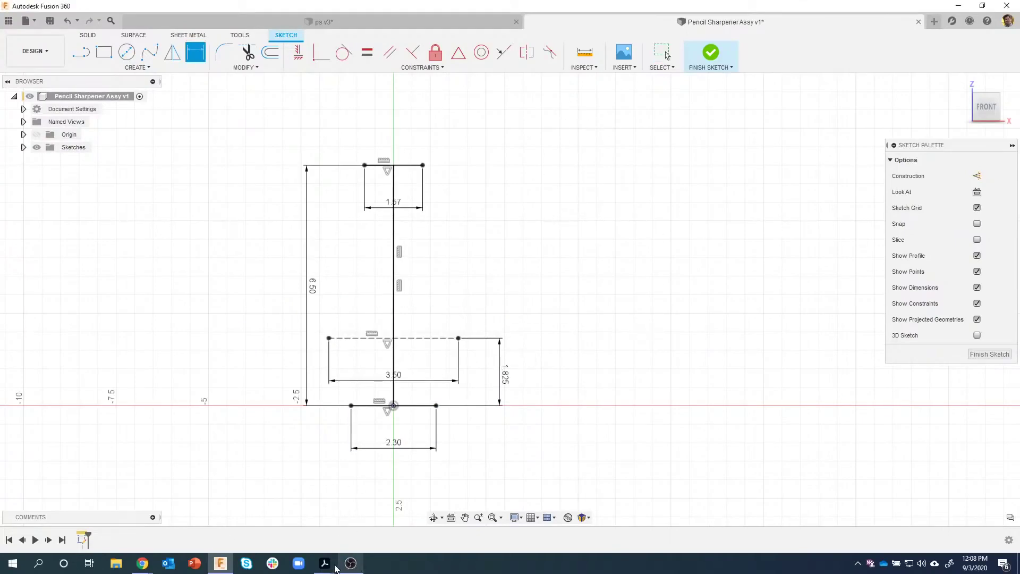
Step: Review the body's side contour in the starting_shape drawing in Adobe Acrobat and return to Fusion 360
mouse_move(324, 563)
left_click(300, 534)
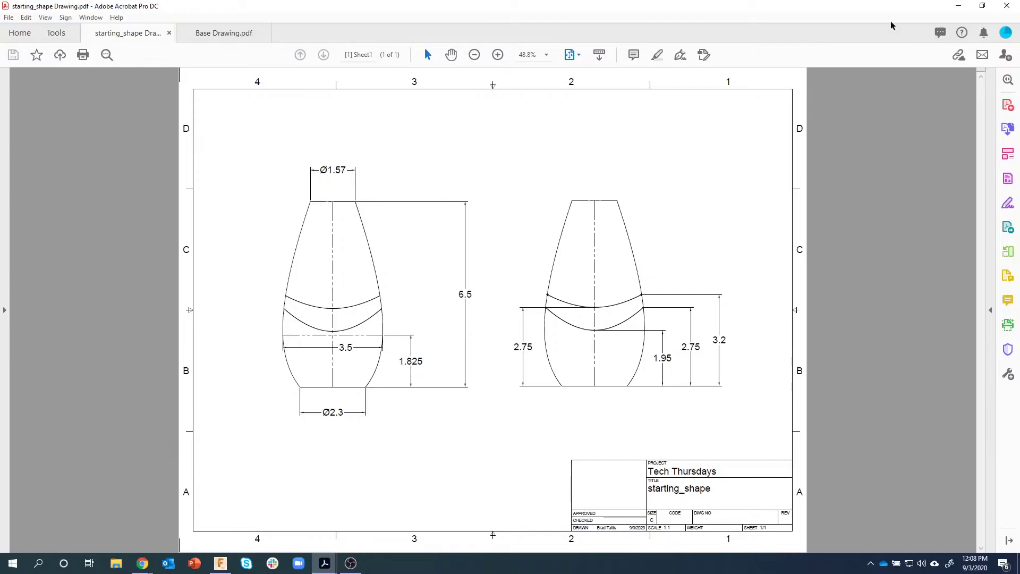
left_click(220, 562)
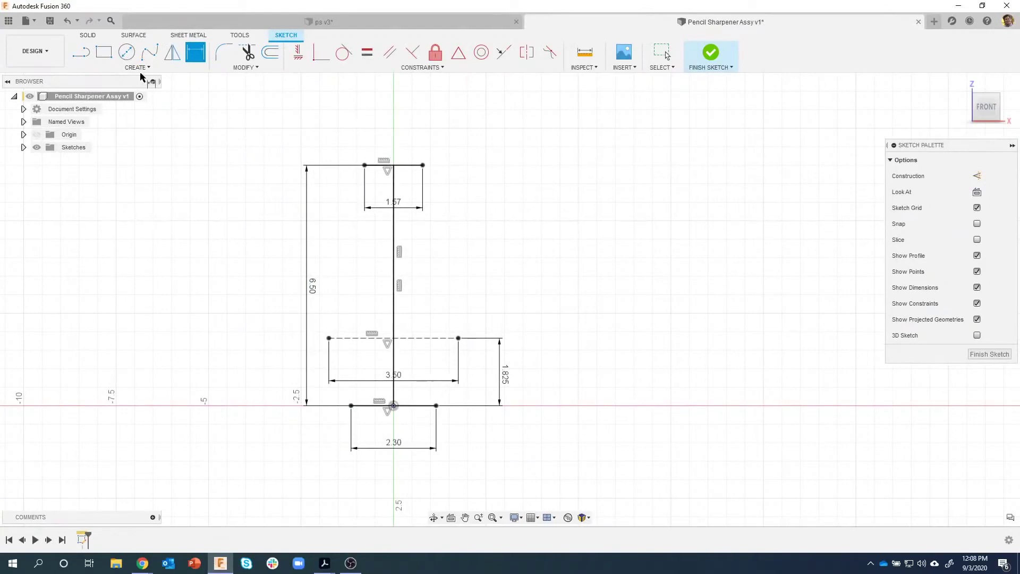
Step: Draw a fit point spline through the right endpoints of the 1.57, 3.5 and 2.3 in lines and finish the sketch
left_click(150, 52)
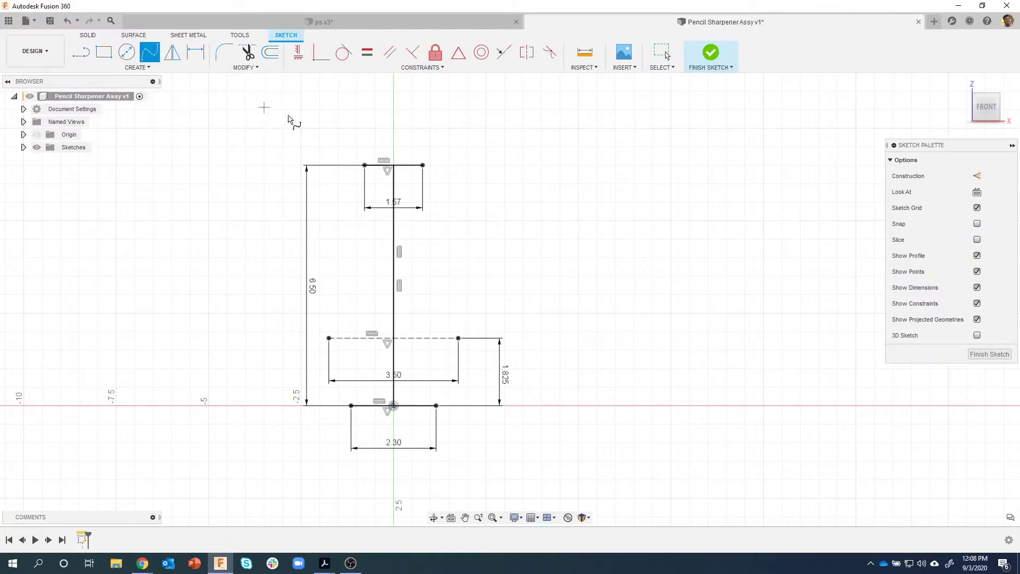
left_click(431, 166)
left_click(459, 338)
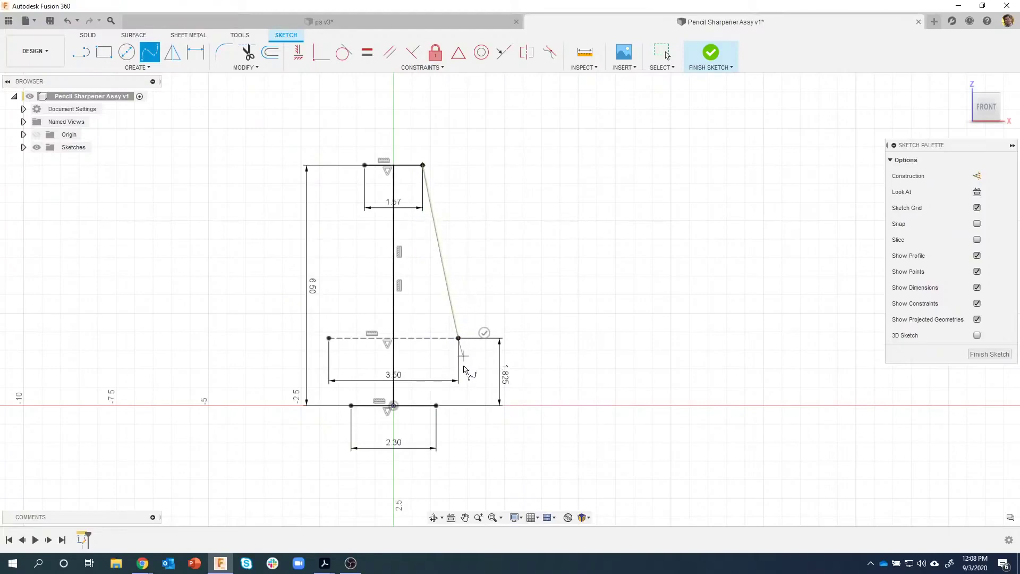
left_click(436, 406)
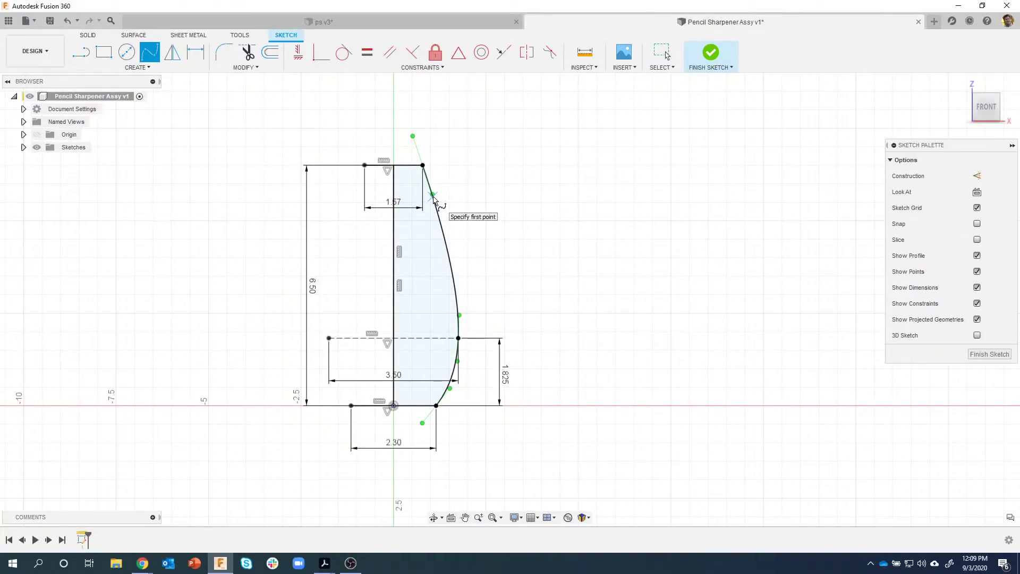
left_click(712, 54)
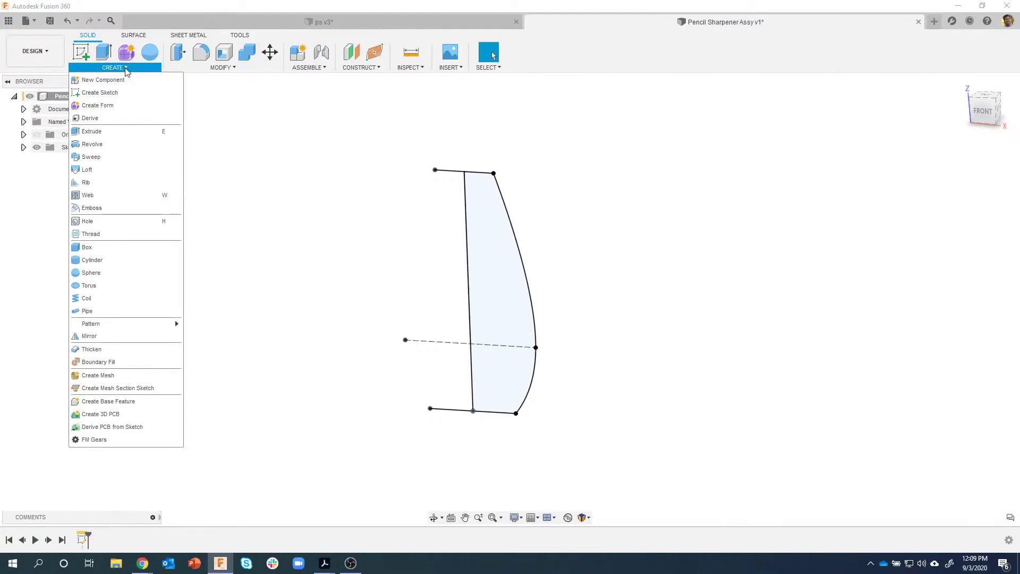
Step: Revolve the half profile 360 degrees around its vertical center line as a new body and expand the list of bodies
left_click(122, 147)
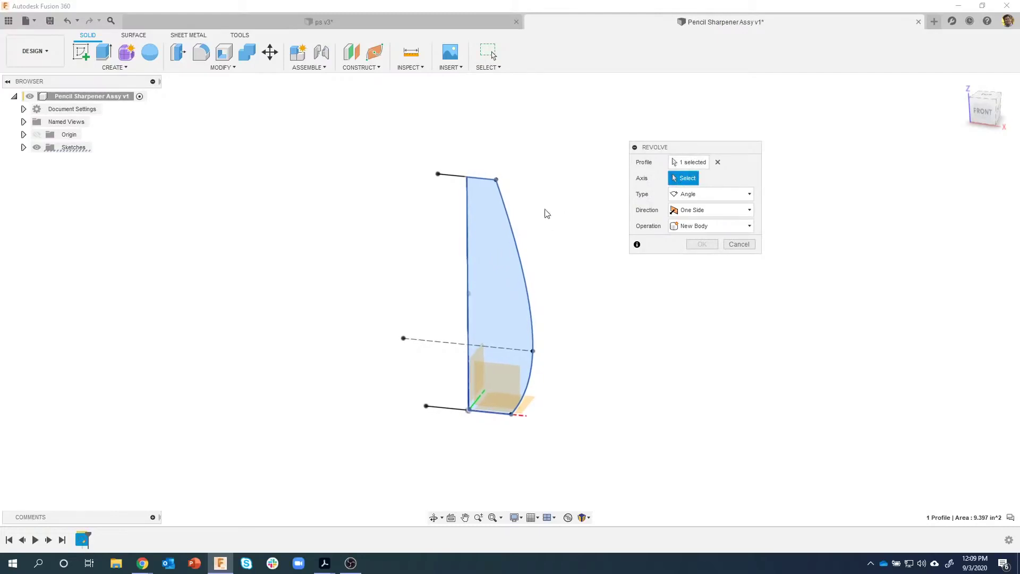
left_click(468, 214)
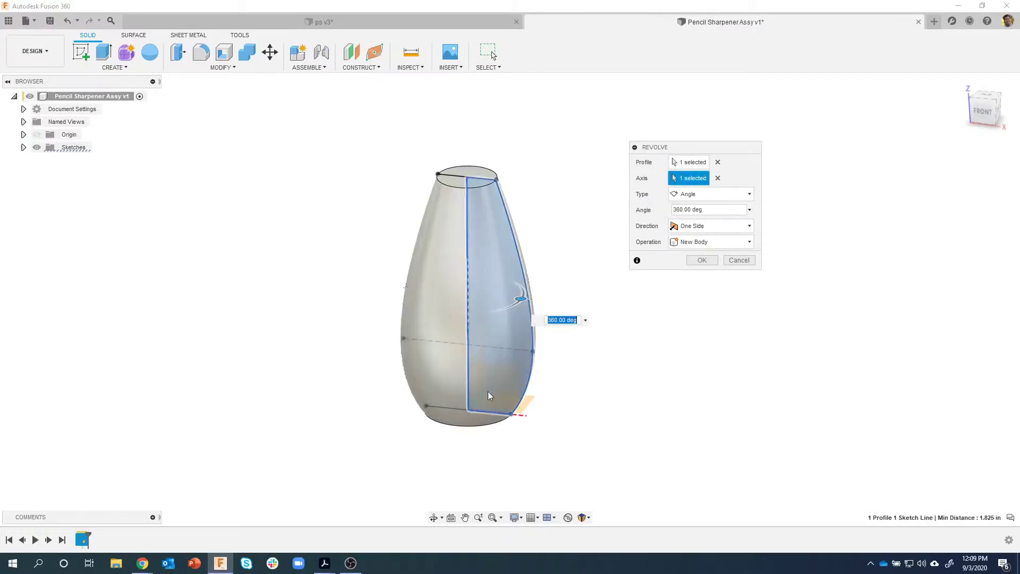
middle_click_drag(287, 344, 706, 302, "shift")
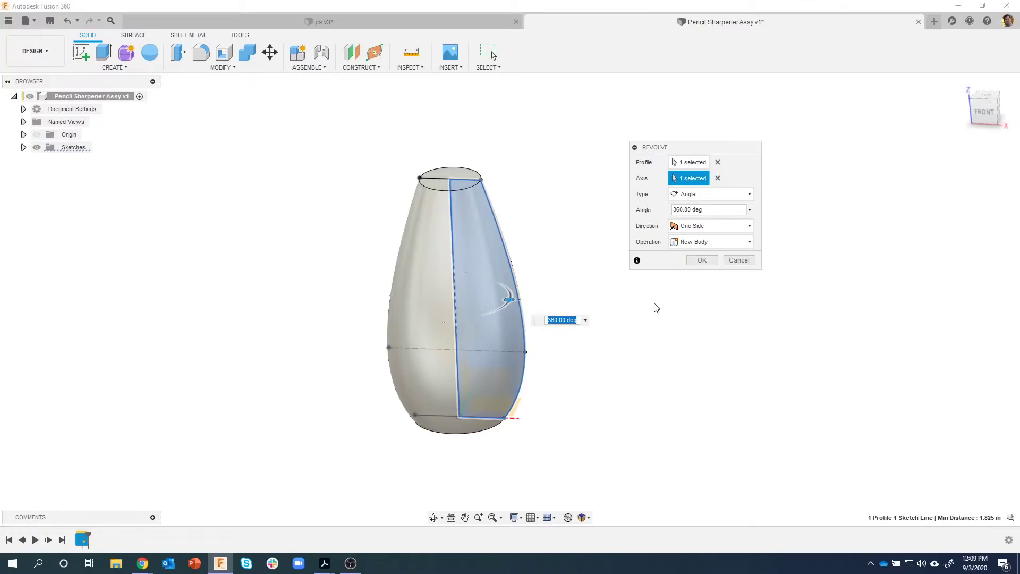
left_click(705, 261)
mouse_move(693, 279)
middle_mouse_down("shift")
mouse_move(637, 279)
mouse_move(674, 262)
mouse_move(556, 237)
mouse_move(9, 176)
middle_mouse_up("shift")
left_click(24, 147)
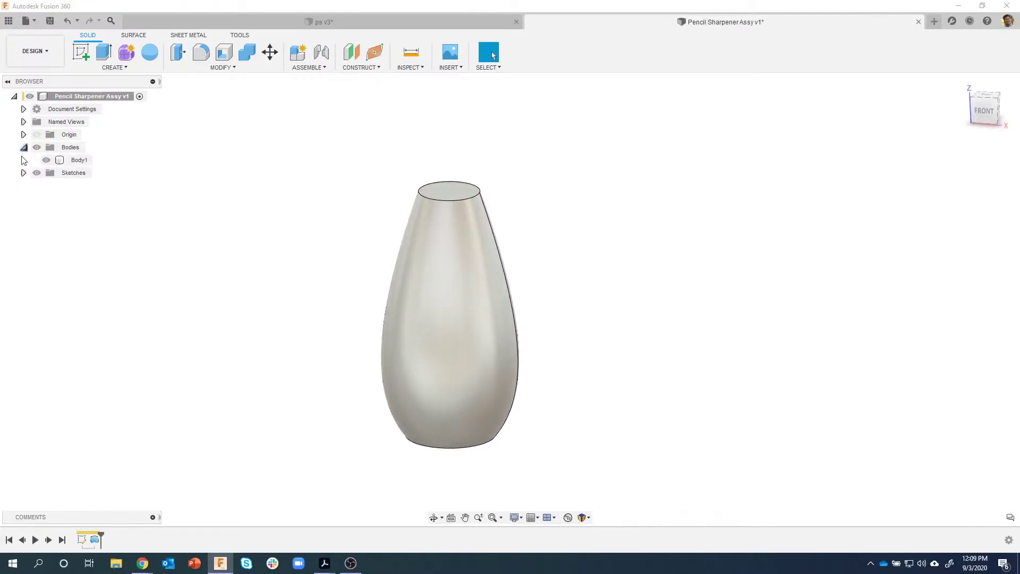
Step: Start a new sketch on the front XZ origin plane through the revolved body
middle_click_drag(128, 282, 529, 171, "shift")
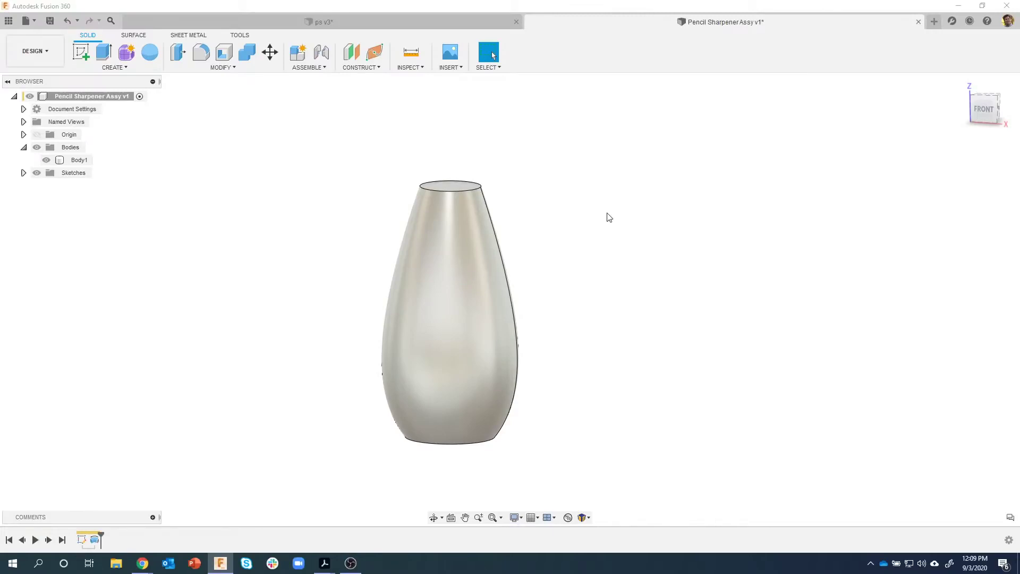
middle_click_drag(609, 217, 421, 155, "shift")
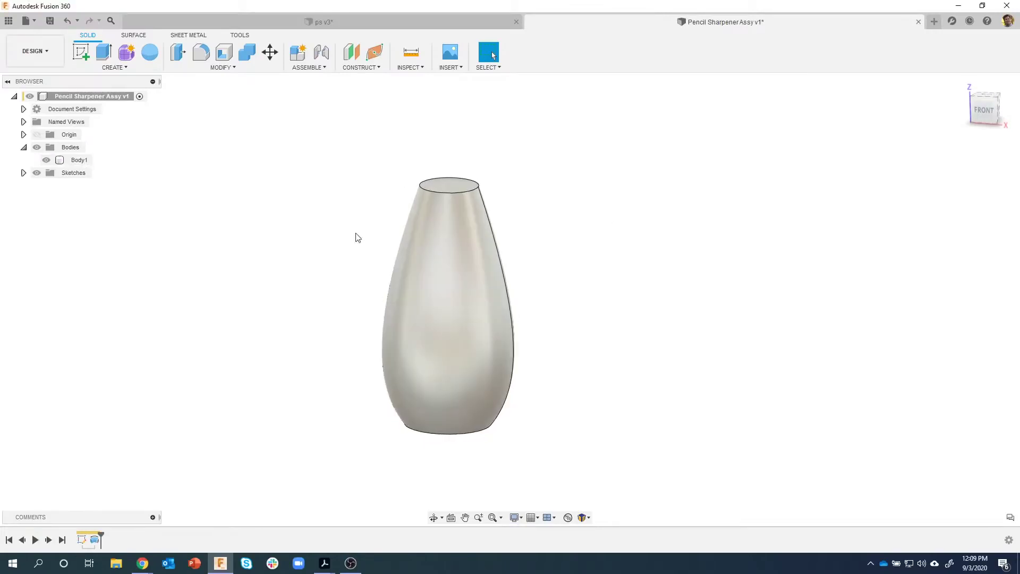
middle_click_drag(358, 238, 521, 329, "shift")
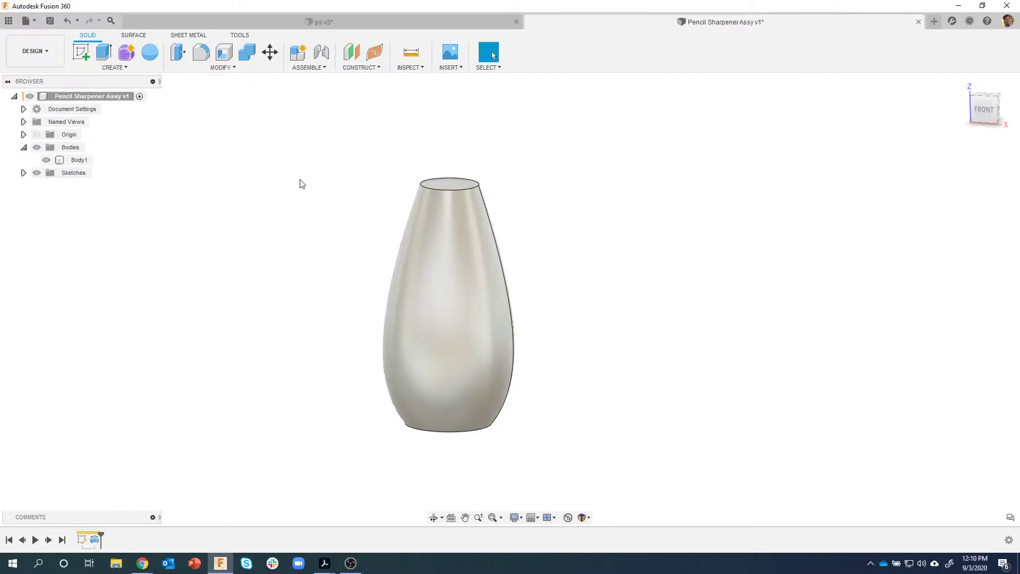
left_click(80, 52)
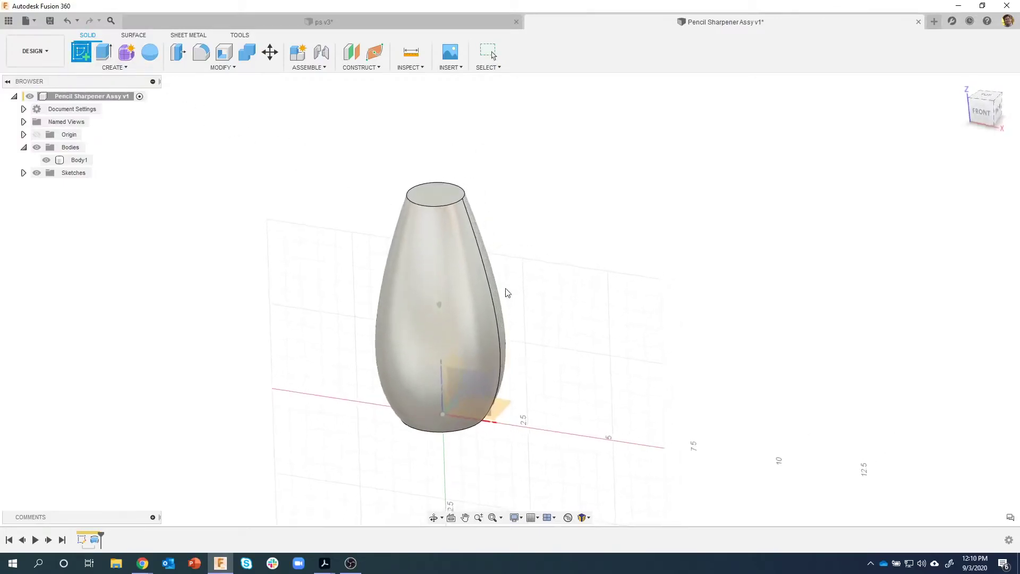
left_click(476, 376)
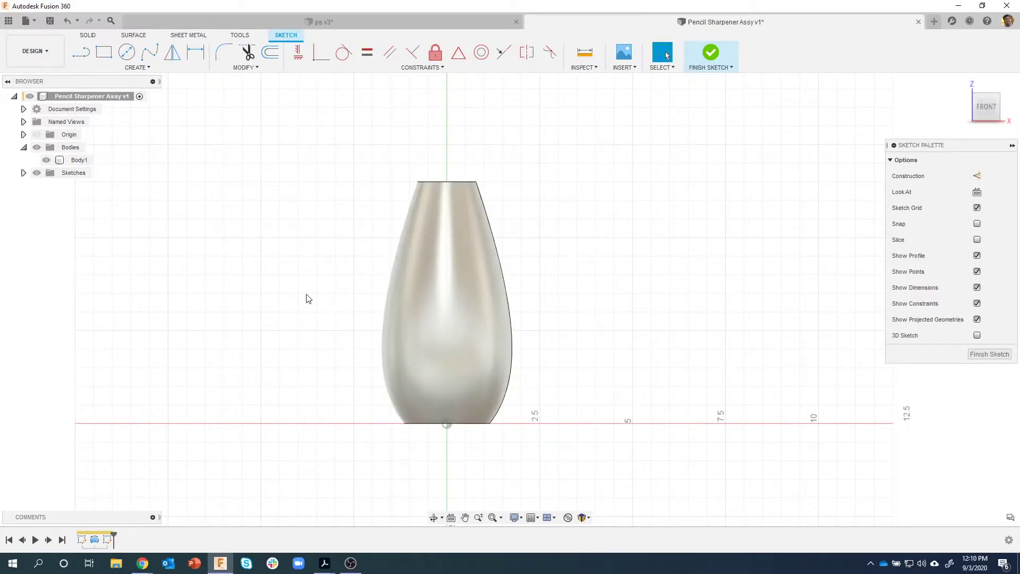
Step: Project the body's curved side face into the sketch using the specified-entities selection filter
key("p")
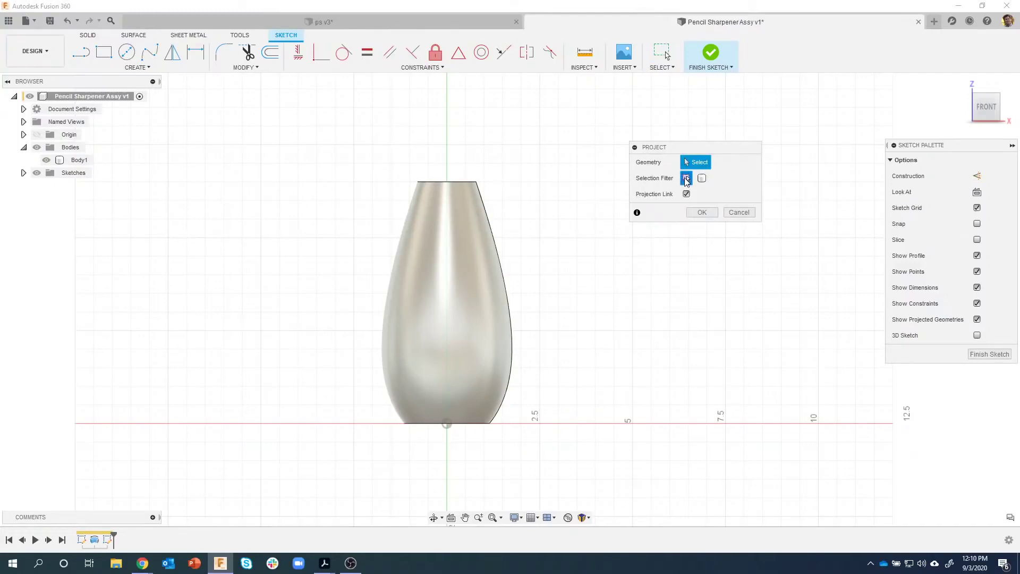
left_click(684, 179)
left_click(476, 262)
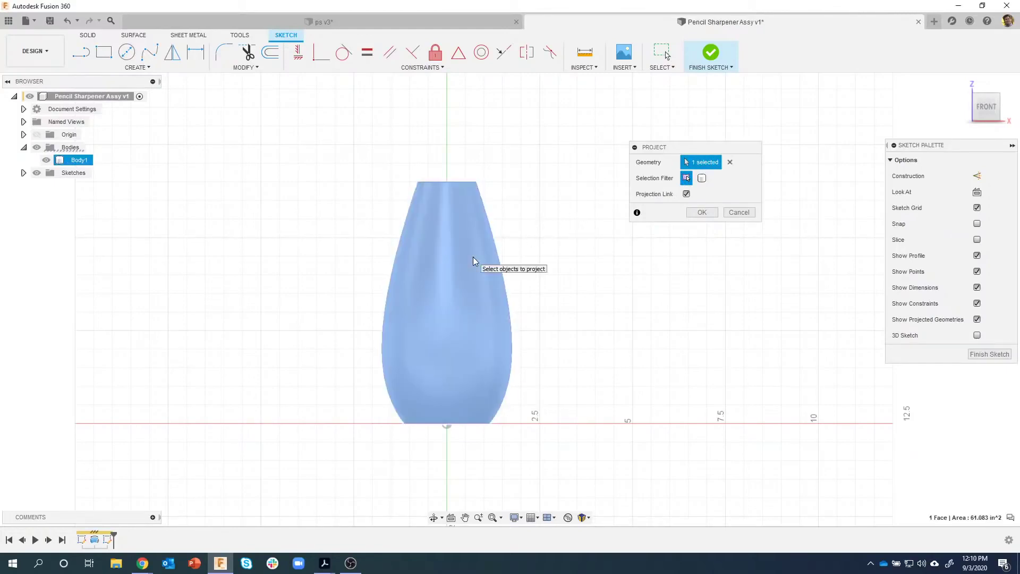
left_click(700, 212)
Step: Toggle the visibility of the body and sketches and examine which edges of the body's outline were projected
left_click(46, 159)
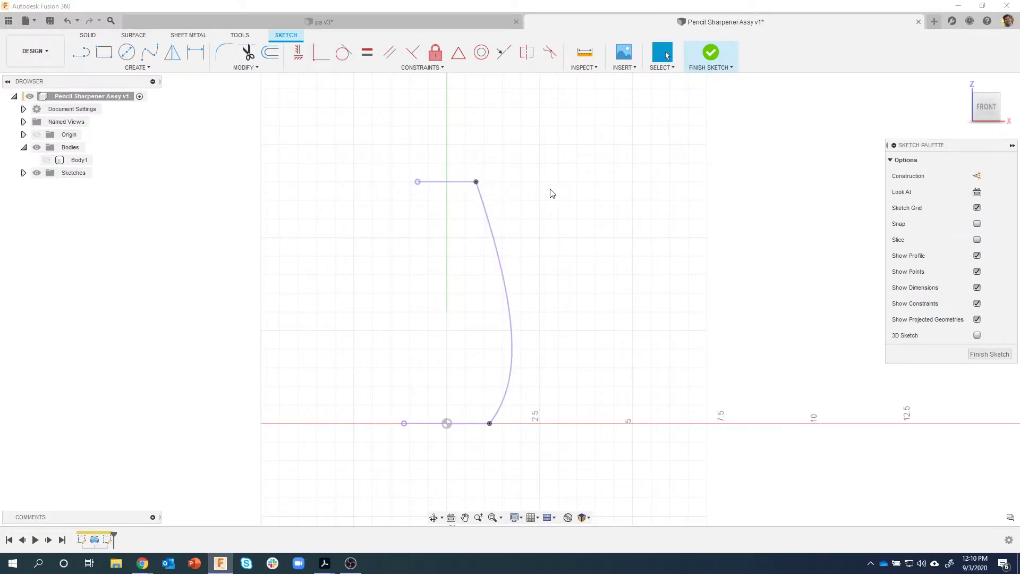
left_click(46, 160)
left_click(36, 172)
mouse_move(133, 223)
middle_mouse_down("shift")
mouse_move(192, 244)
mouse_move(419, 260)
mouse_move(406, 277)
middle_mouse_up("shift")
middle_click_drag(506, 310, 437, 272, "shift")
middle_click_drag(489, 317, 417, 191, "shift")
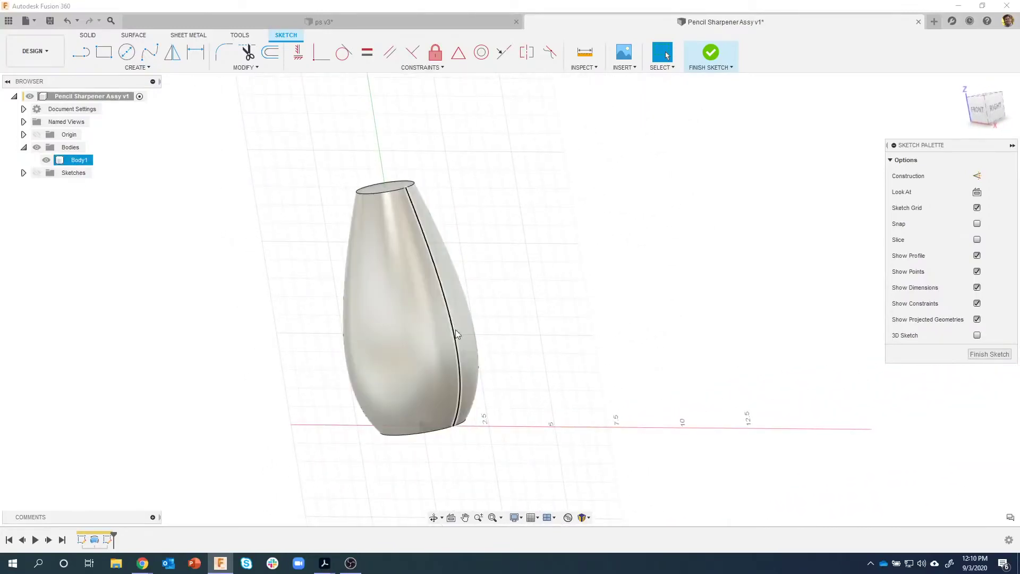
mouse_move(444, 323)
middle_mouse_down("shift")
mouse_move(432, 204)
mouse_move(454, 215)
mouse_move(416, 189)
middle_mouse_up("shift")
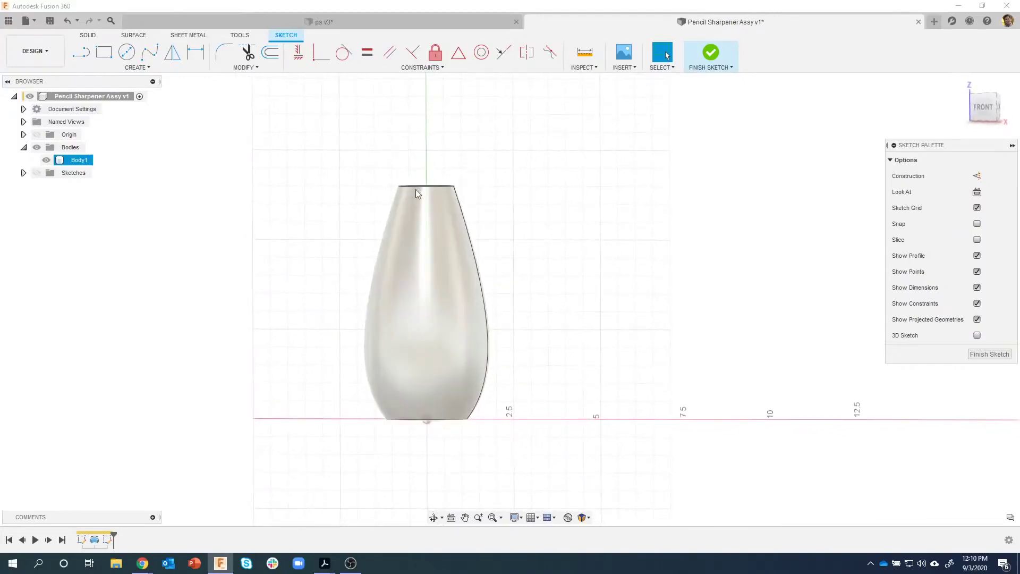
left_click(36, 173)
middle_click_drag(421, 441, 818, 223, "shift")
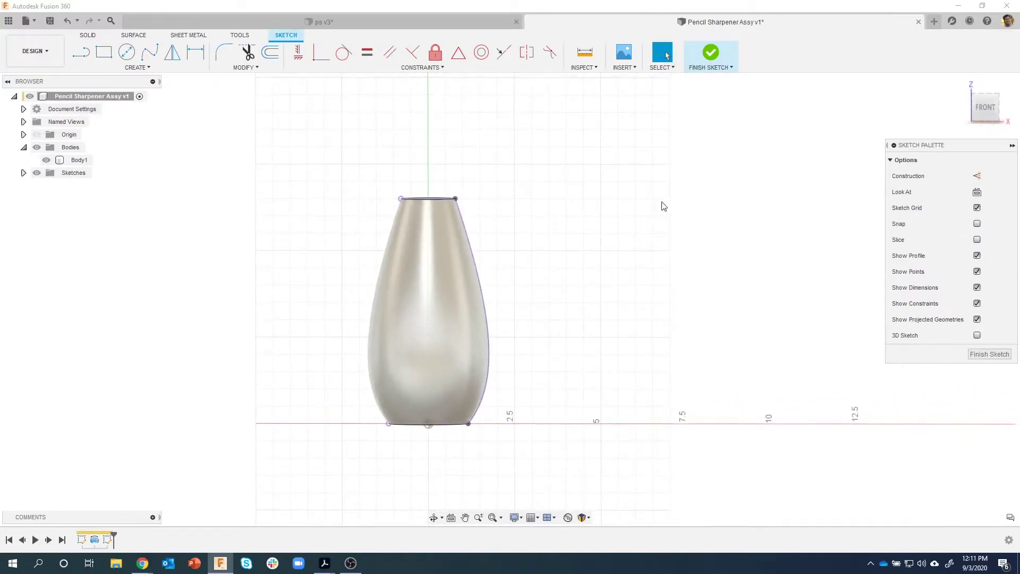
Step: Undo the projection of the body's face and return to the front view
key("ctrl+z")
left_click(983, 107)
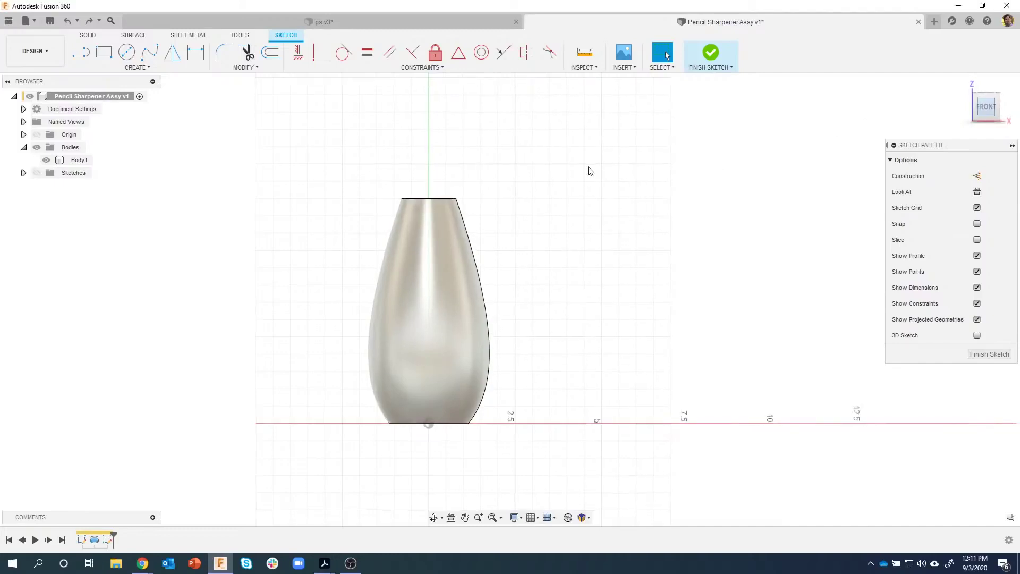
key("p")
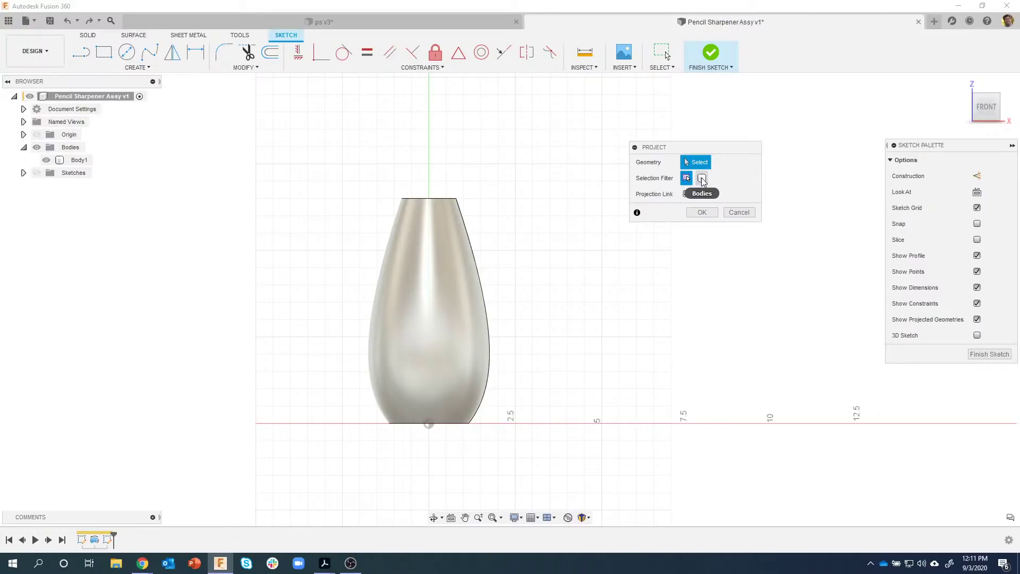
left_click(701, 178)
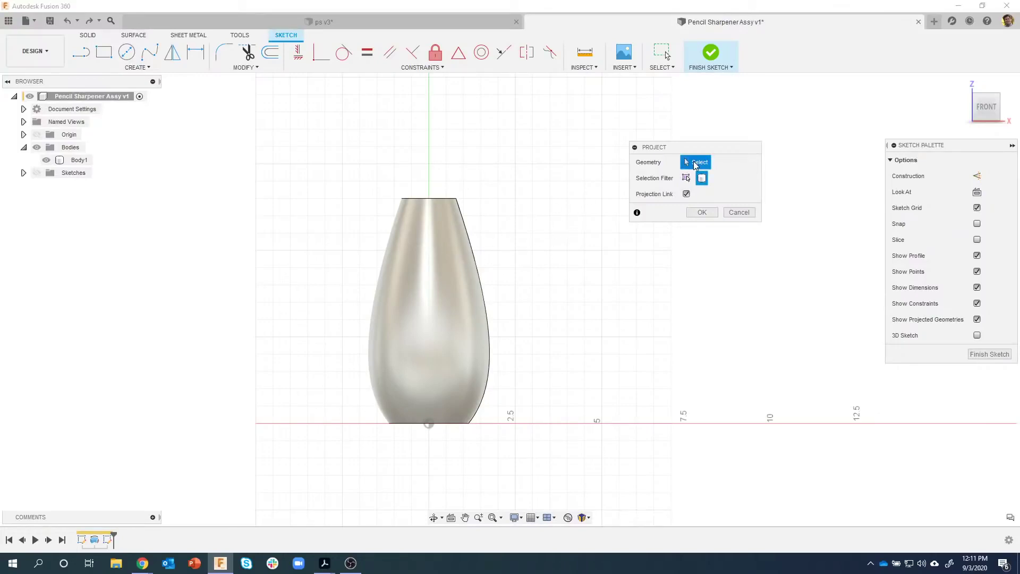
left_click(36, 173)
left_click(738, 211)
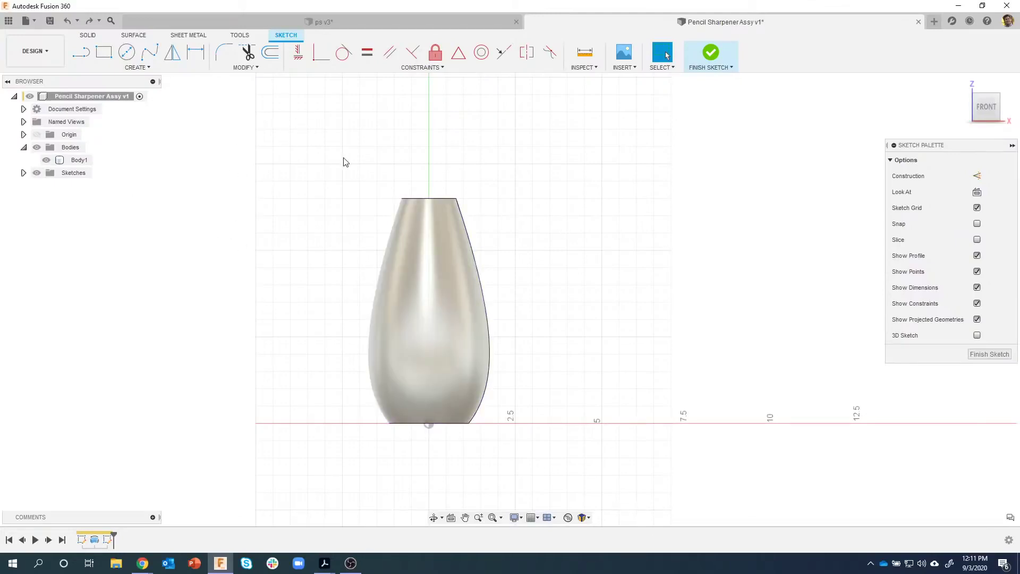
key("p")
left_click(701, 178)
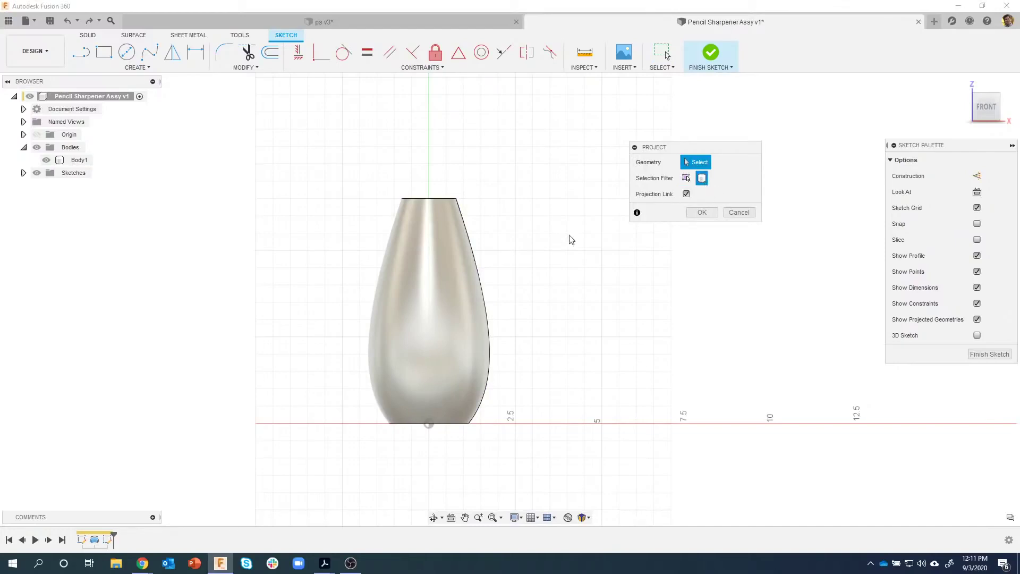
left_click(24, 173)
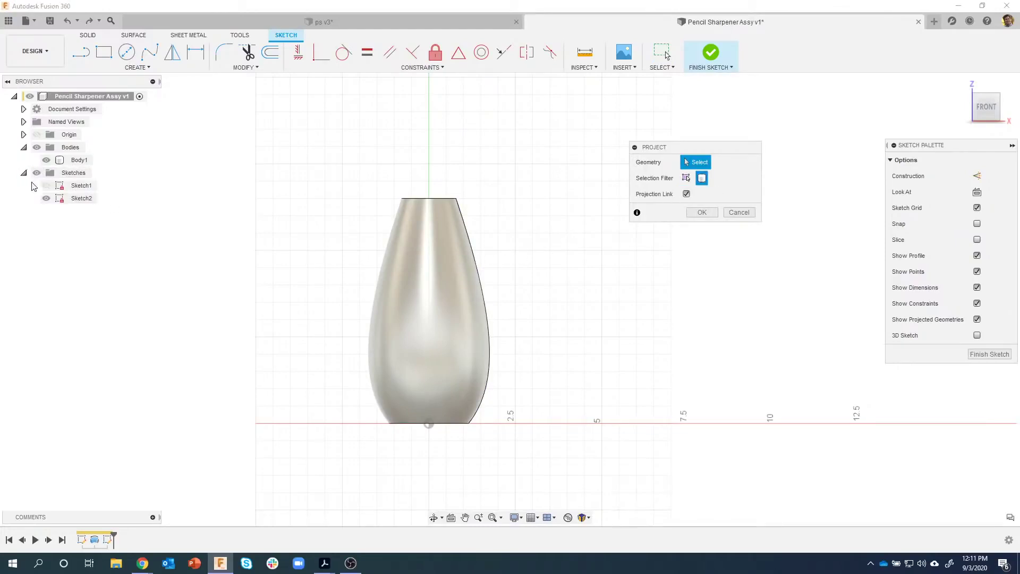
left_click(46, 186)
left_click(46, 185)
middle_click_drag(484, 198, 461, 224)
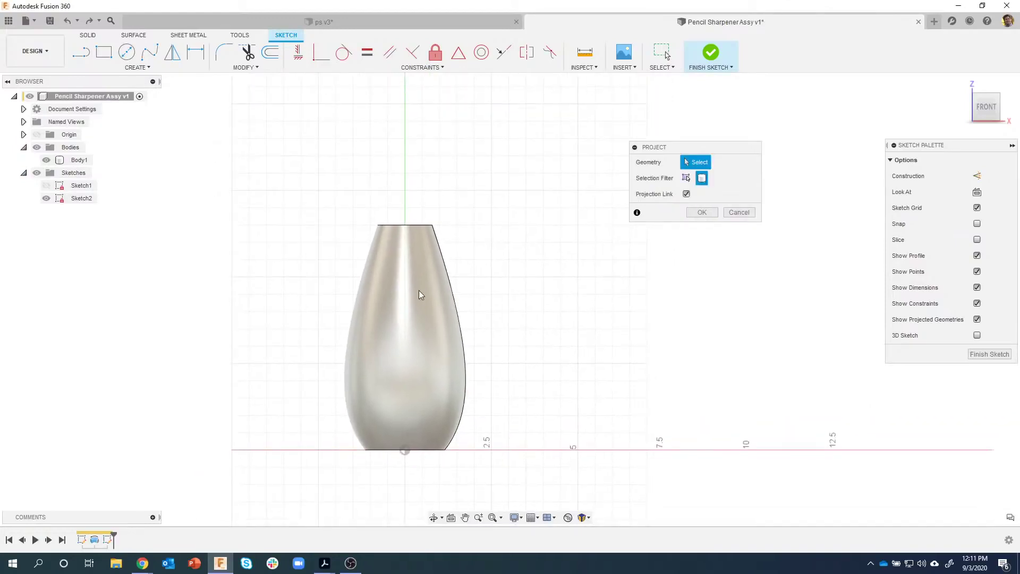
left_click(739, 212)
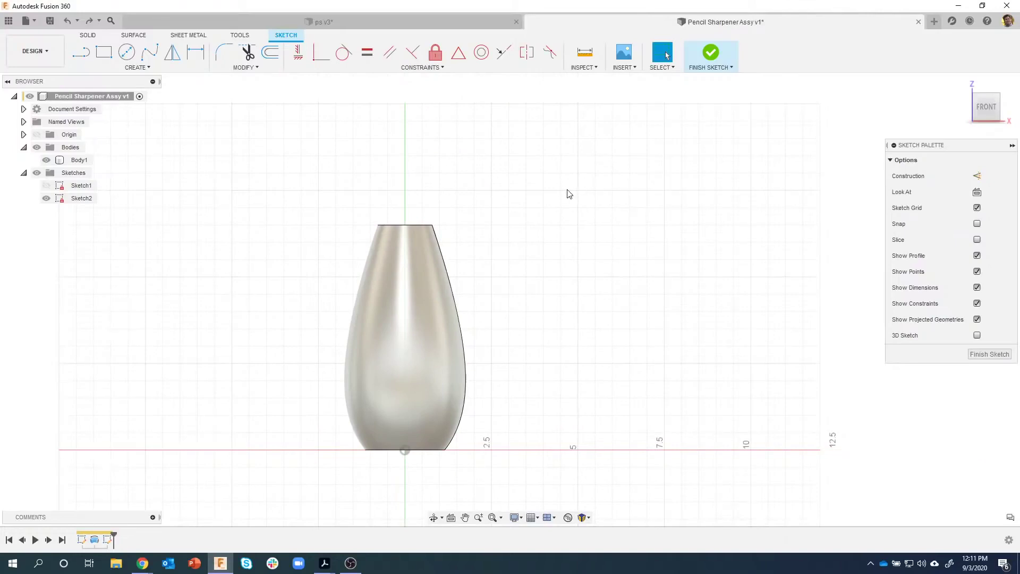
Step: Undo the second sketch and redo the revolve to restore the solid body
key("ctrl+z")
key("ctrl+z")
key("ctrl+z")
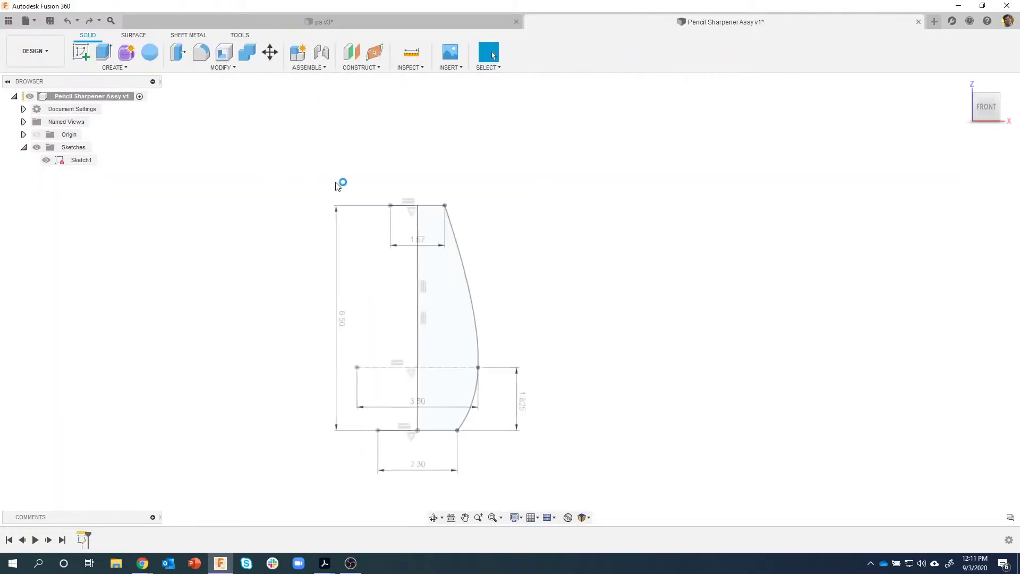
left_click(91, 25)
left_click(90, 26)
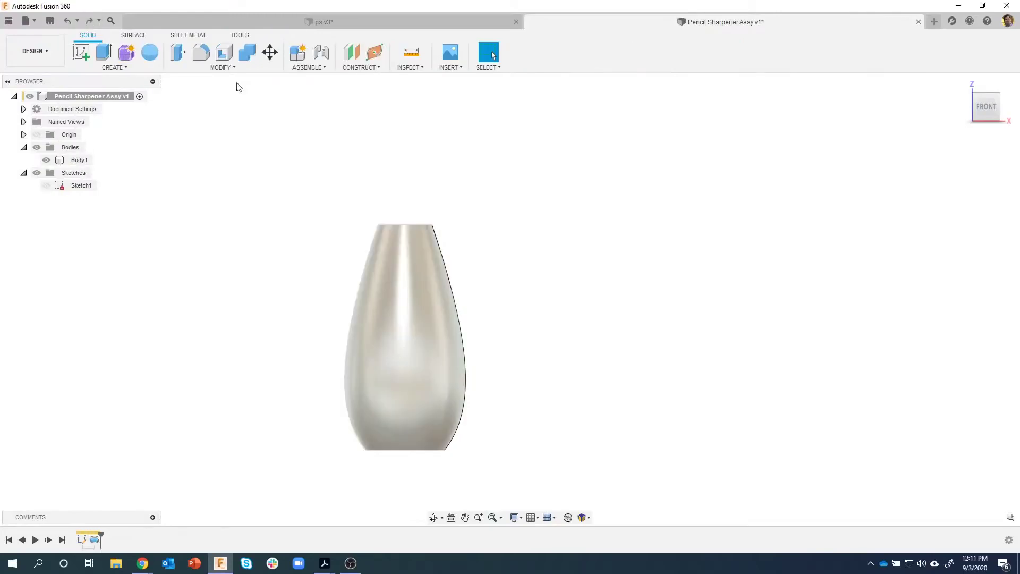
Step: Start a sketch on the front XZ origin plane and project the whole revolved body into it with the Bodies selection filter
left_click(81, 52)
left_click(430, 407)
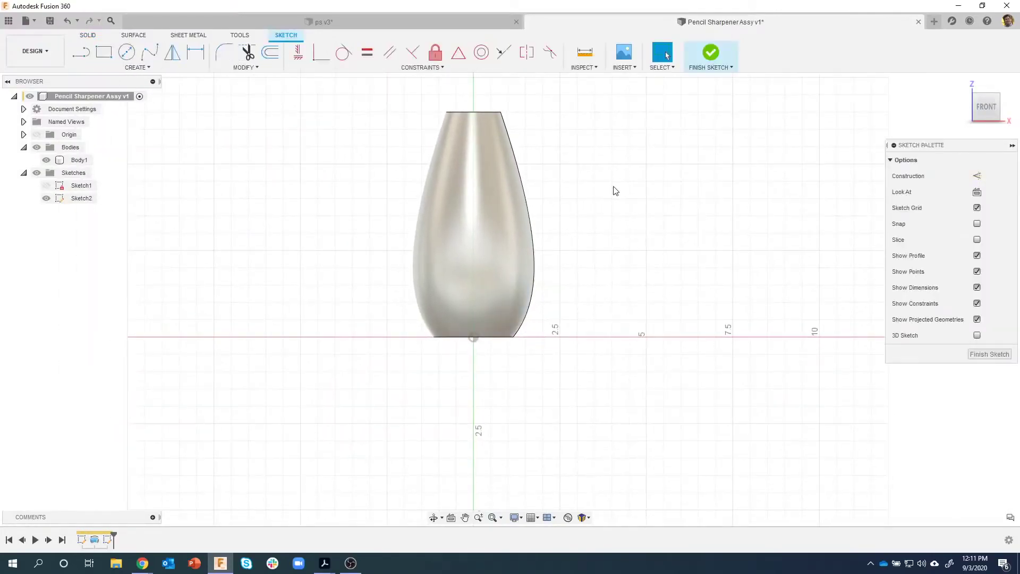
key("p")
left_click(700, 179)
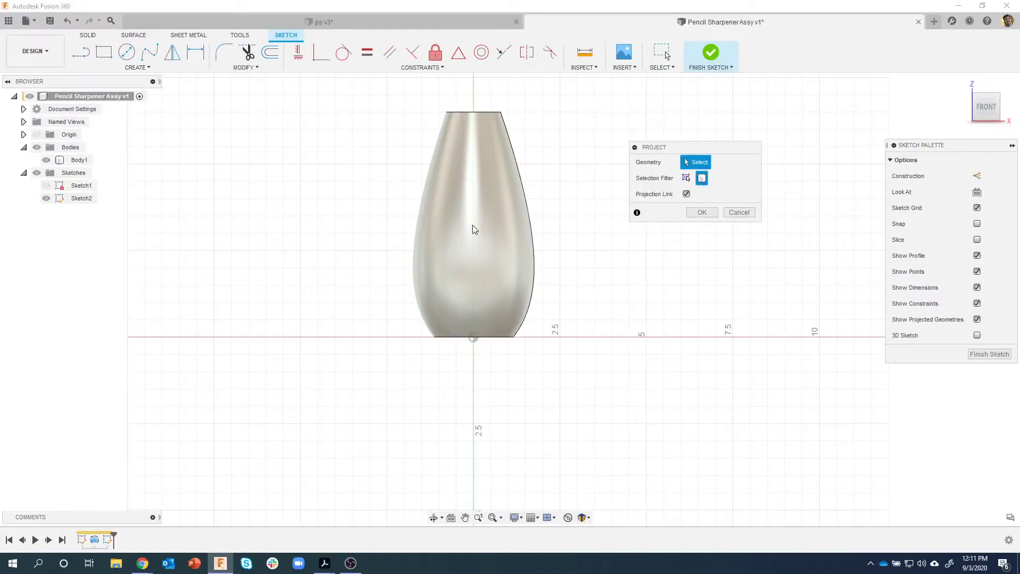
middle_click_drag(487, 238, 476, 307)
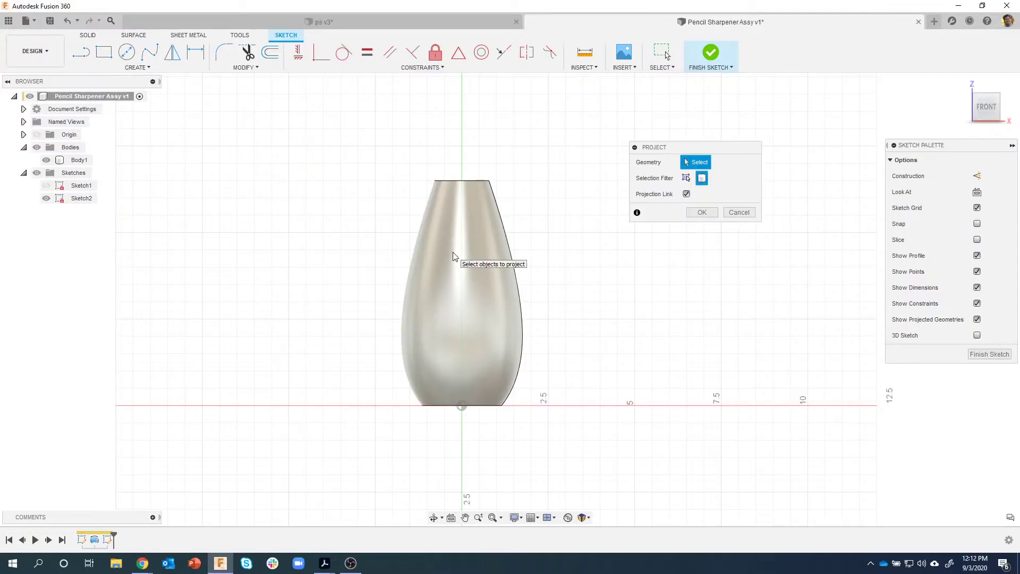
left_click(671, 74)
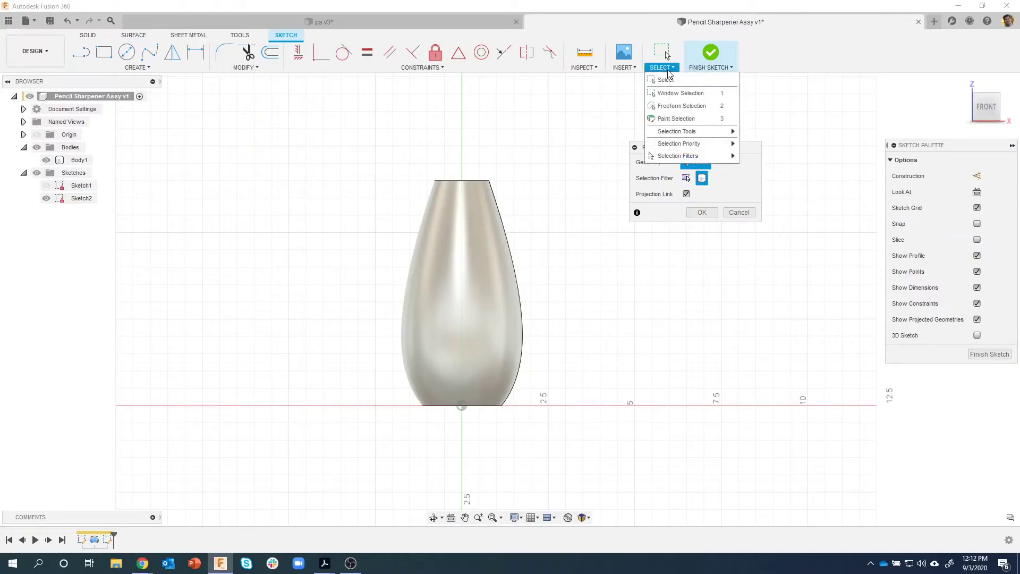
mouse_move(677, 159)
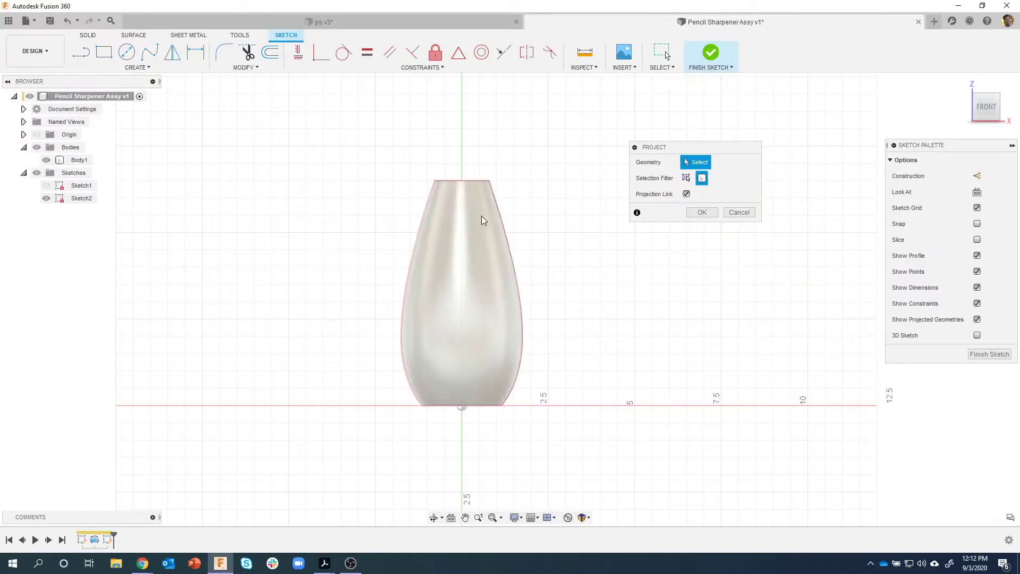
left_click(493, 223)
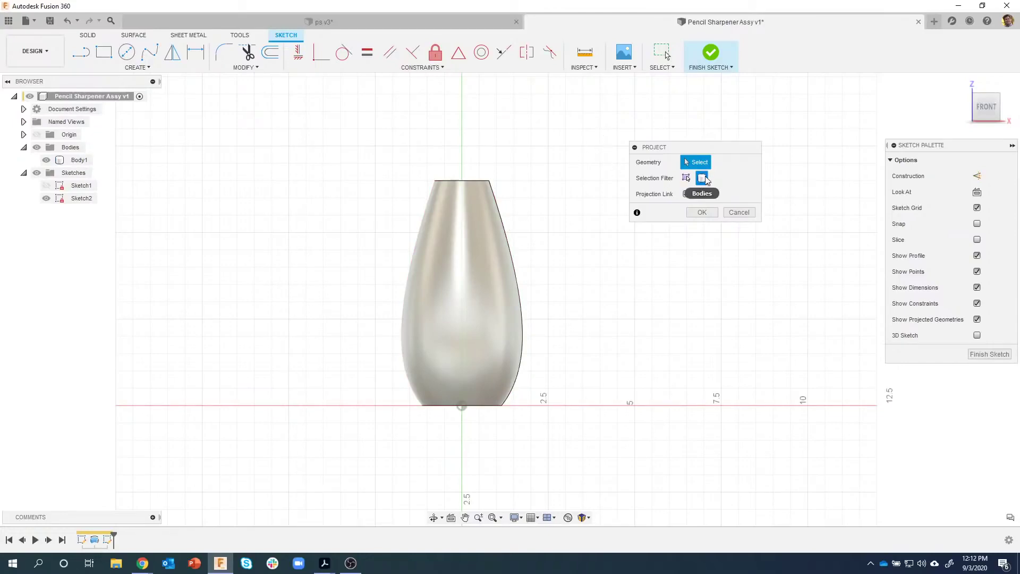
left_click(480, 244)
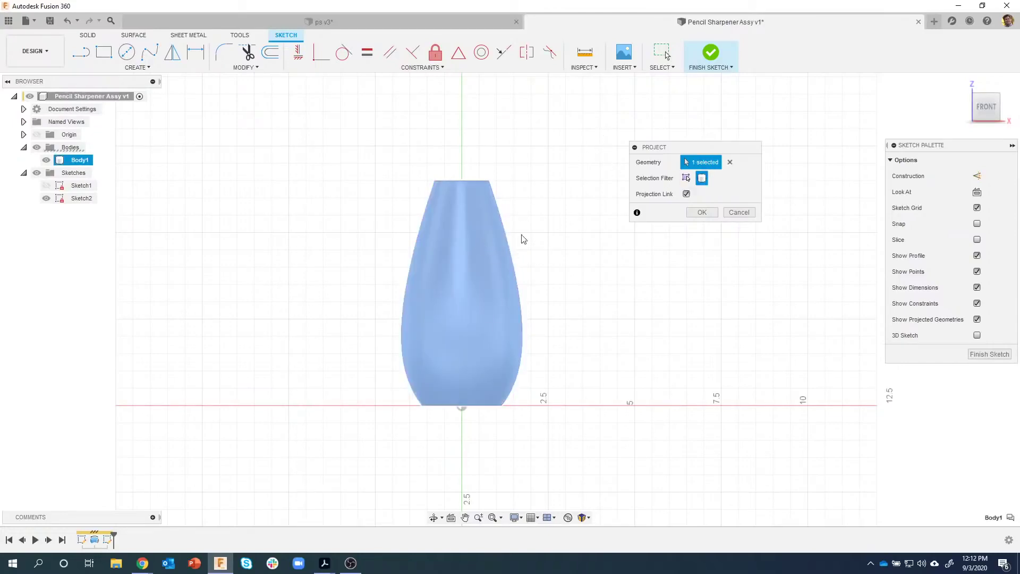
left_click(700, 213)
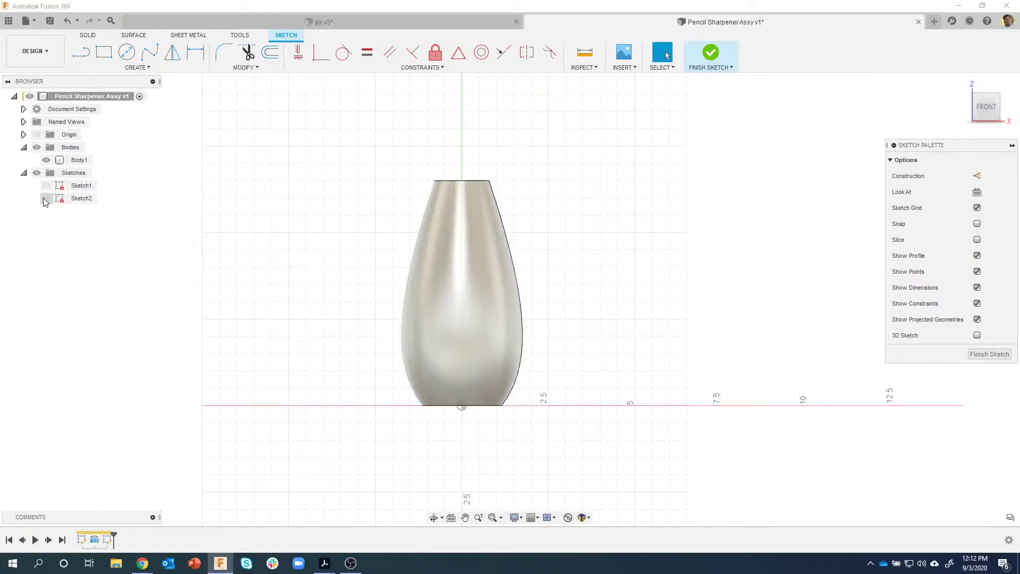
Step: Hide the body to check the projected outline on both sides, and show it again
left_click(47, 160)
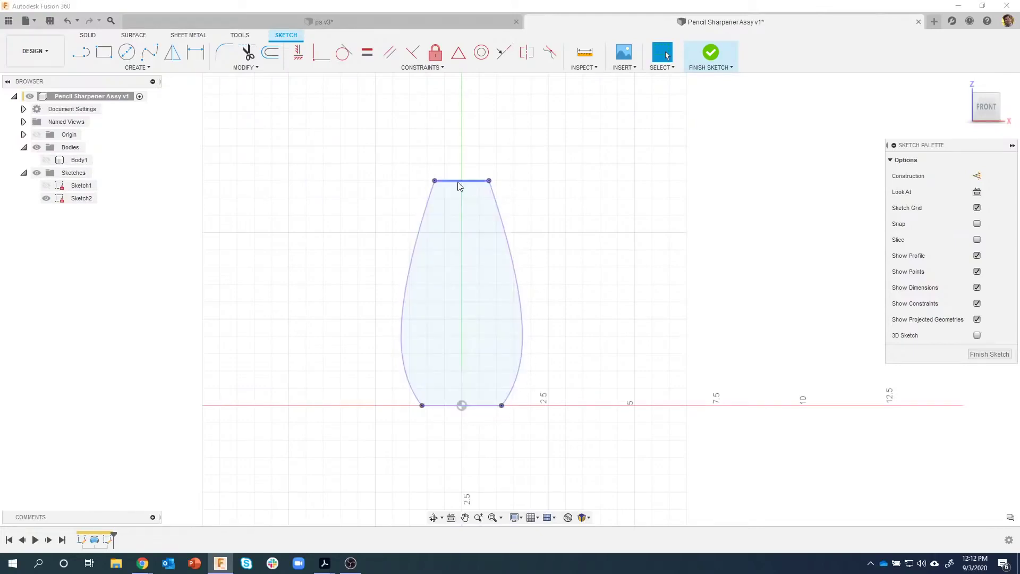
left_click(41, 162)
left_click(46, 160)
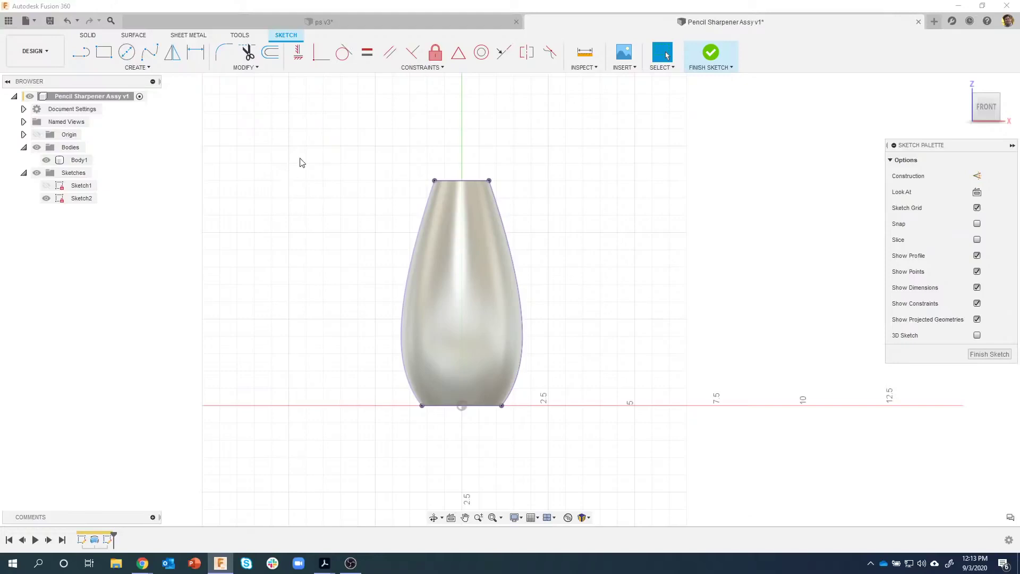
Step: Draw a vertical line from the origin to the midpoint of the projected outline's top edge, and hide the body
key("l")
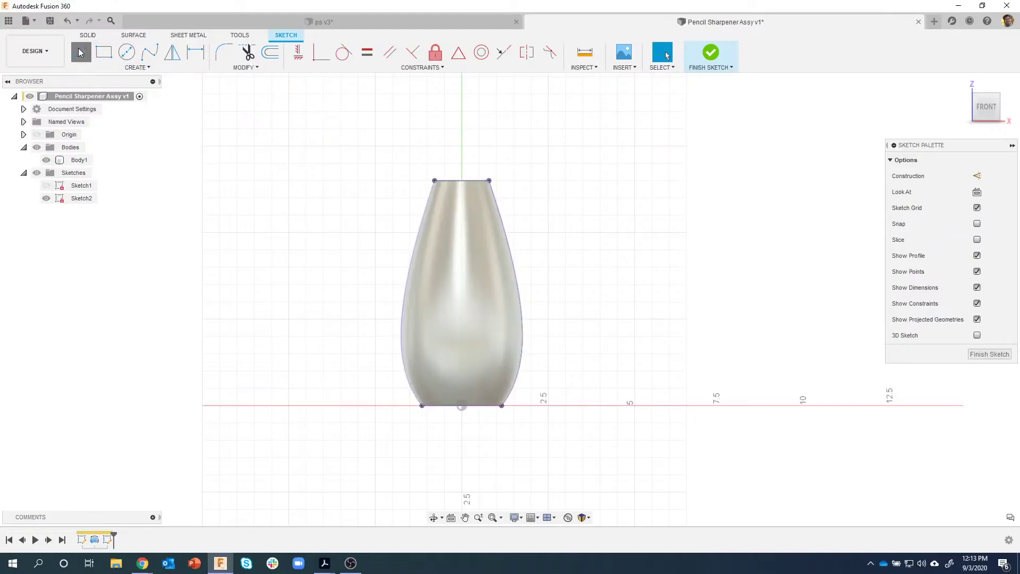
left_click(462, 406)
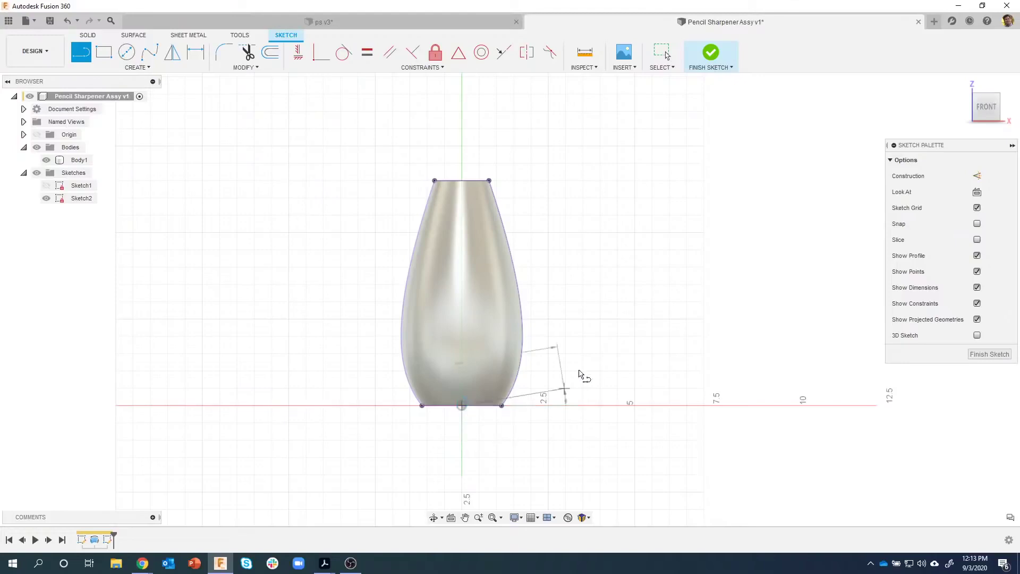
double_click(461, 181)
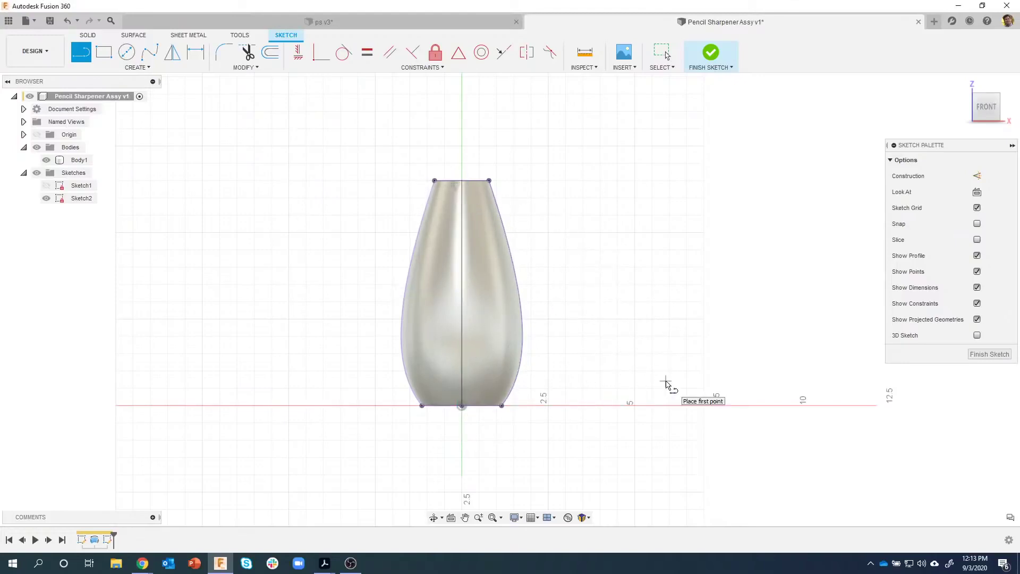
key("Escape")
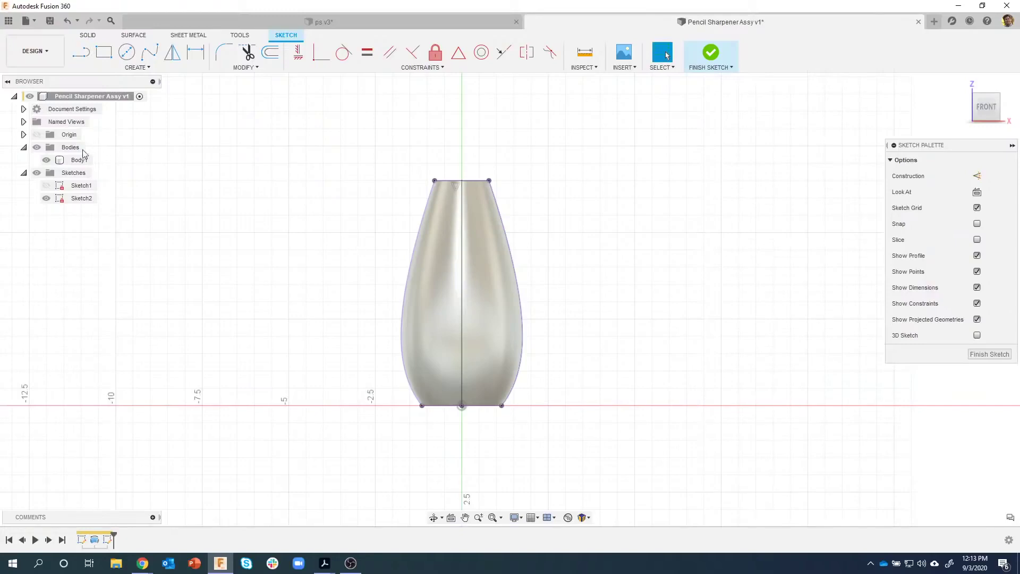
left_click(46, 160)
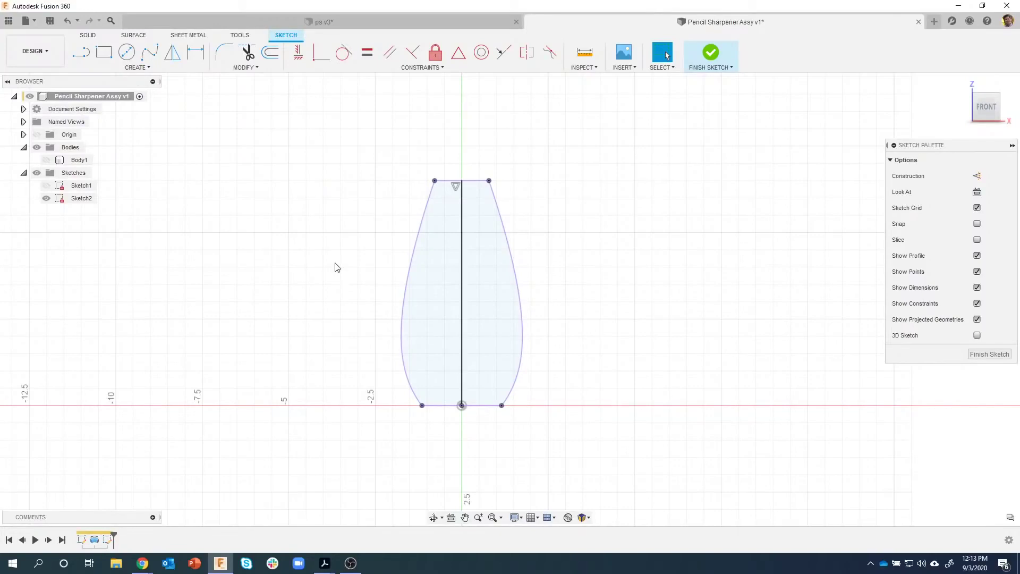
Step: Place two sketch points on each side curve of the projected outline and two more on the vertical centre line
scroll(540, 307, "up", 3)
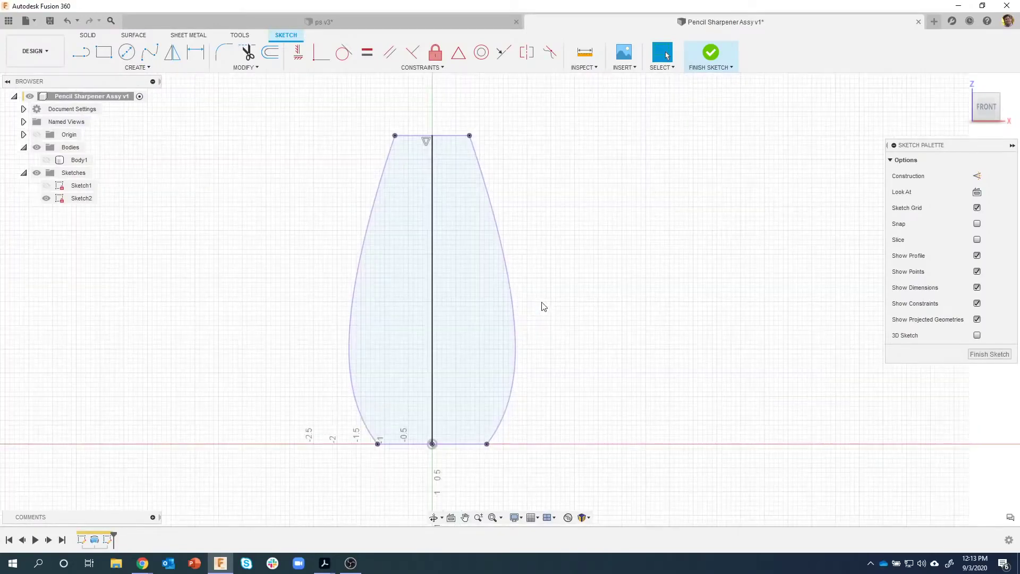
left_click(136, 68)
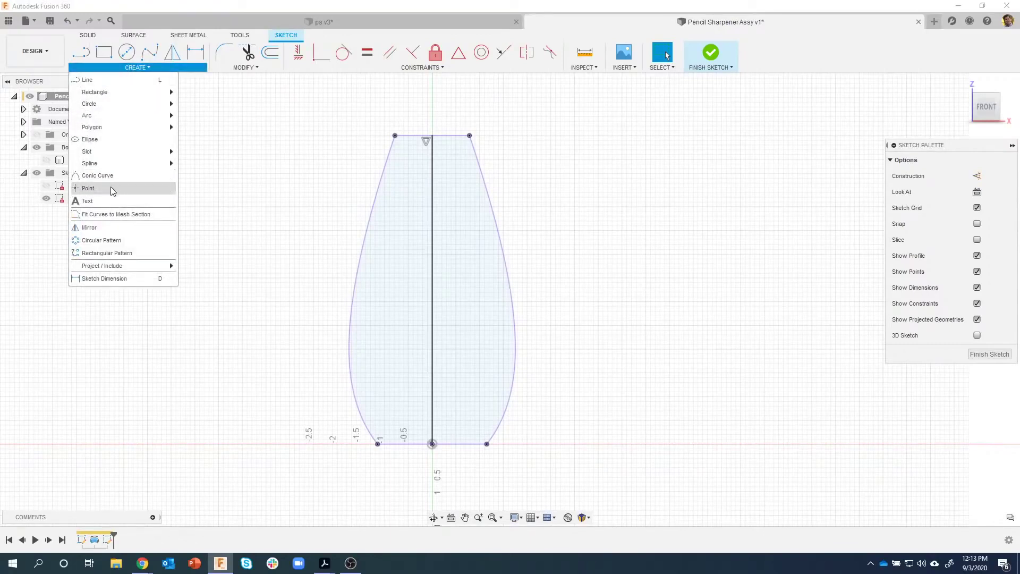
left_click(111, 194)
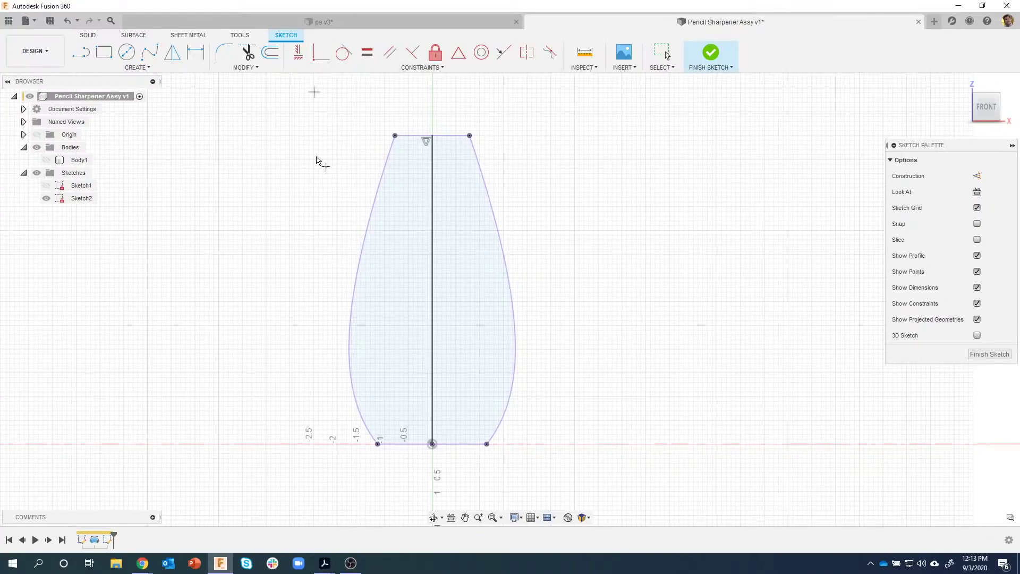
left_click(362, 250)
left_click(354, 288)
left_click(503, 256)
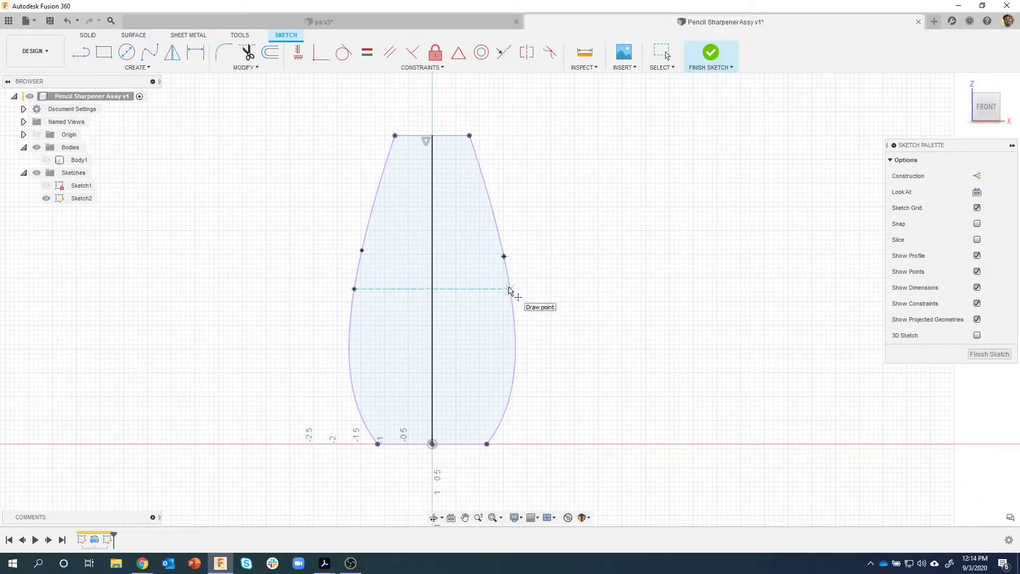
left_click(512, 301)
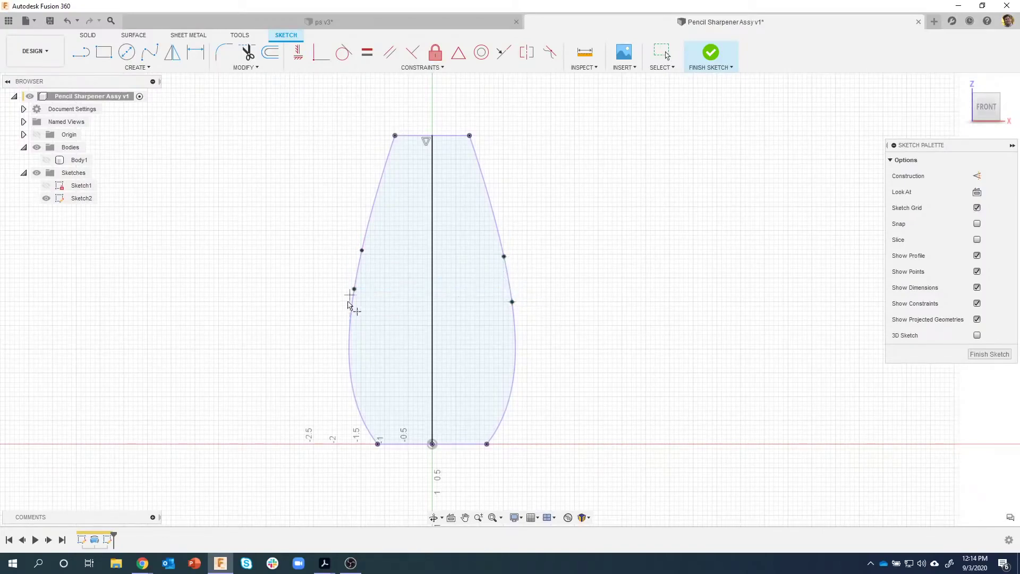
left_click(432, 336)
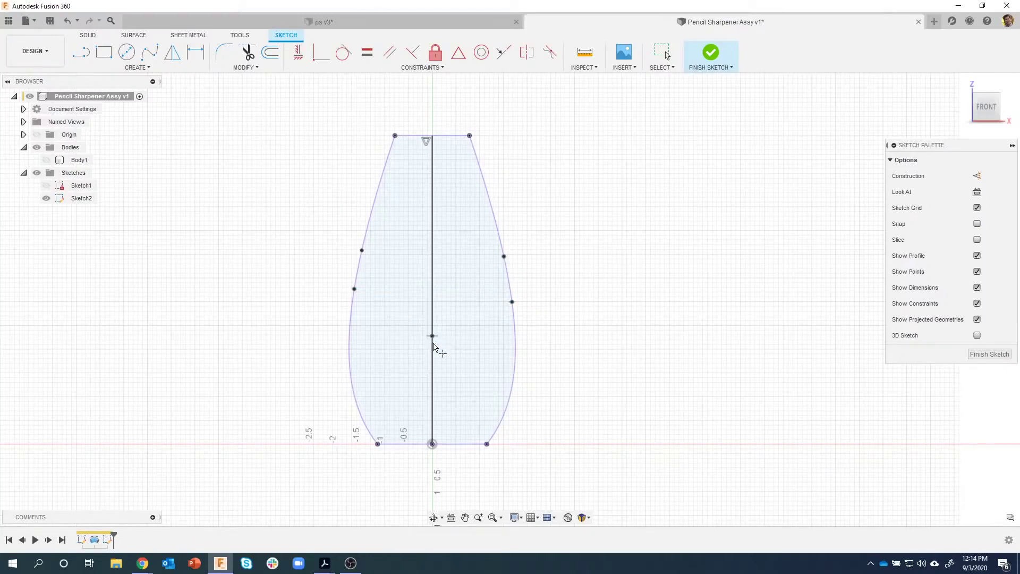
left_click(432, 373)
key("Escape")
Step: Constrain the upper and lower pairs of opposite side points horizontally, and shift both pairs slightly along the outline
left_click(295, 56)
left_click(363, 252)
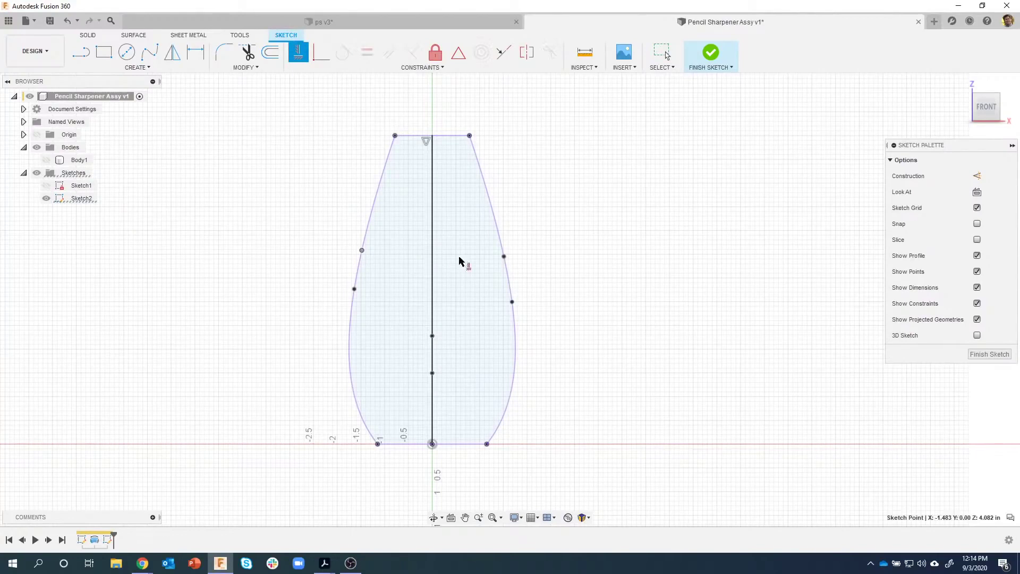
left_click(504, 257)
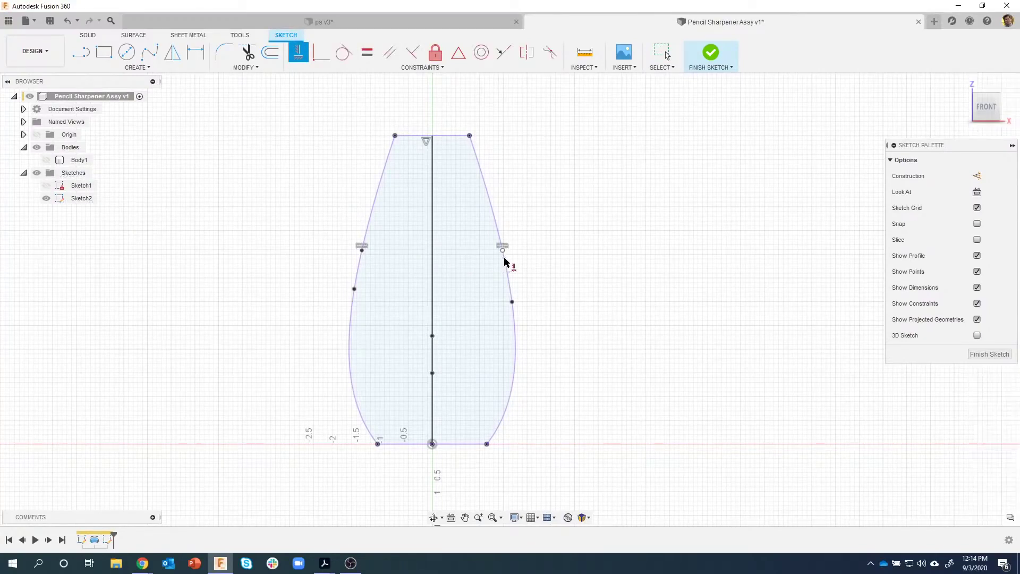
left_click(355, 290)
left_click(512, 303)
key("Escape")
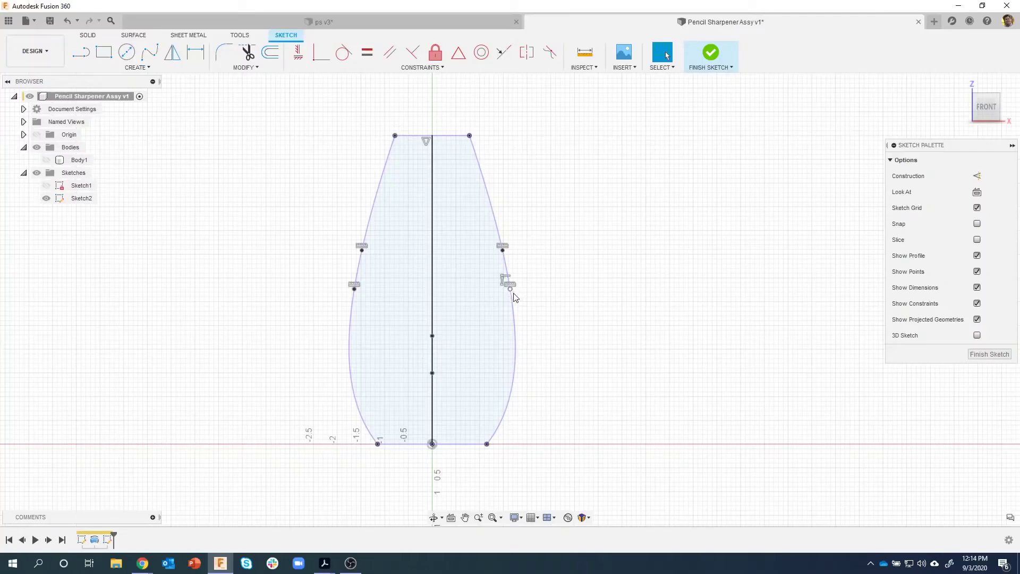
mouse_move(513, 293)
left_mouse_down()
mouse_move(515, 315)
mouse_move(511, 296)
left_mouse_up()
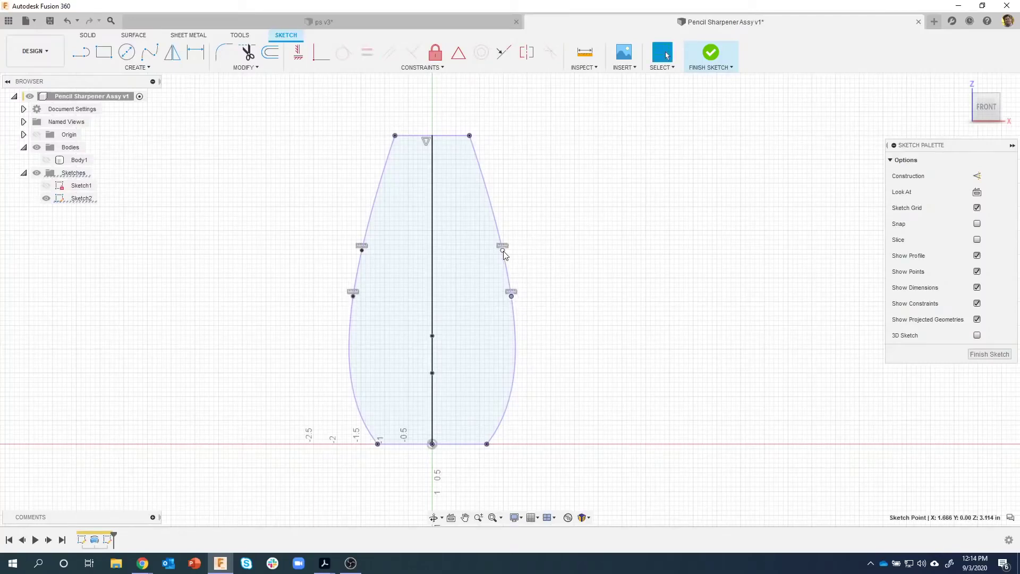
mouse_move(503, 255)
left_mouse_down()
mouse_move(508, 267)
mouse_move(507, 244)
left_mouse_up()
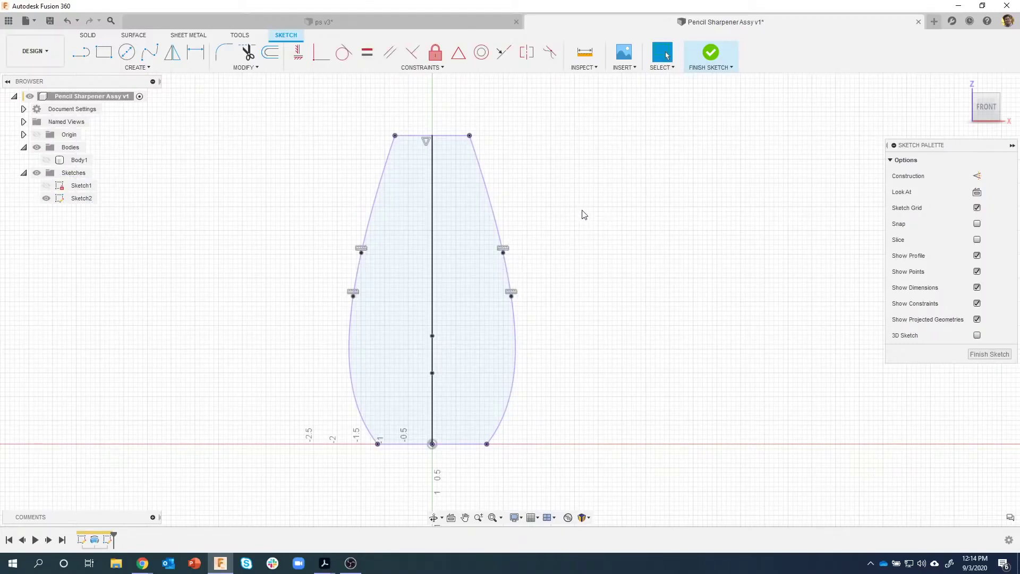
Step: Dimension the lower right side point vertically from the outline's bottom right corner at 2.75 in
left_click(195, 52)
left_click(486, 444)
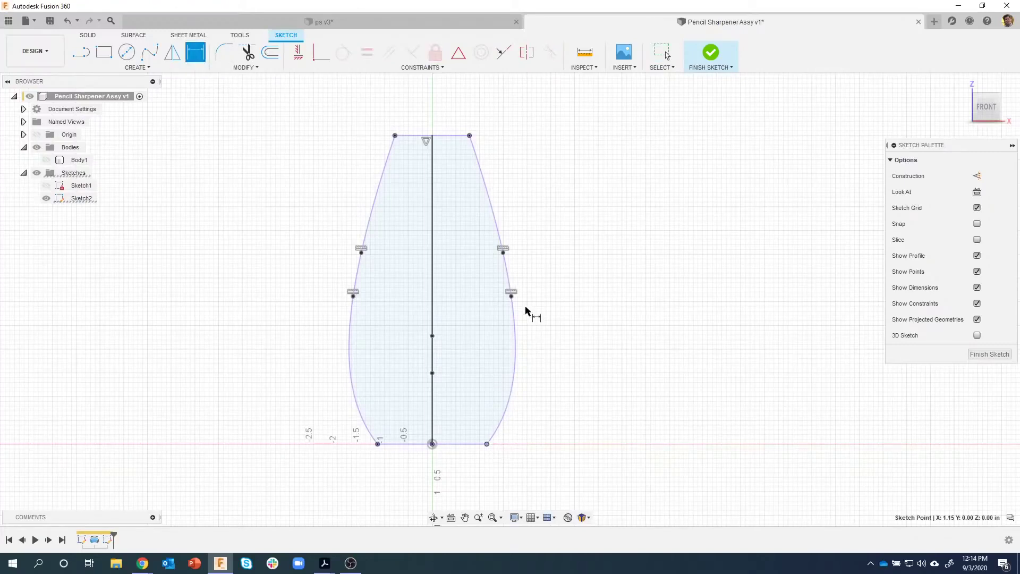
left_click(512, 297)
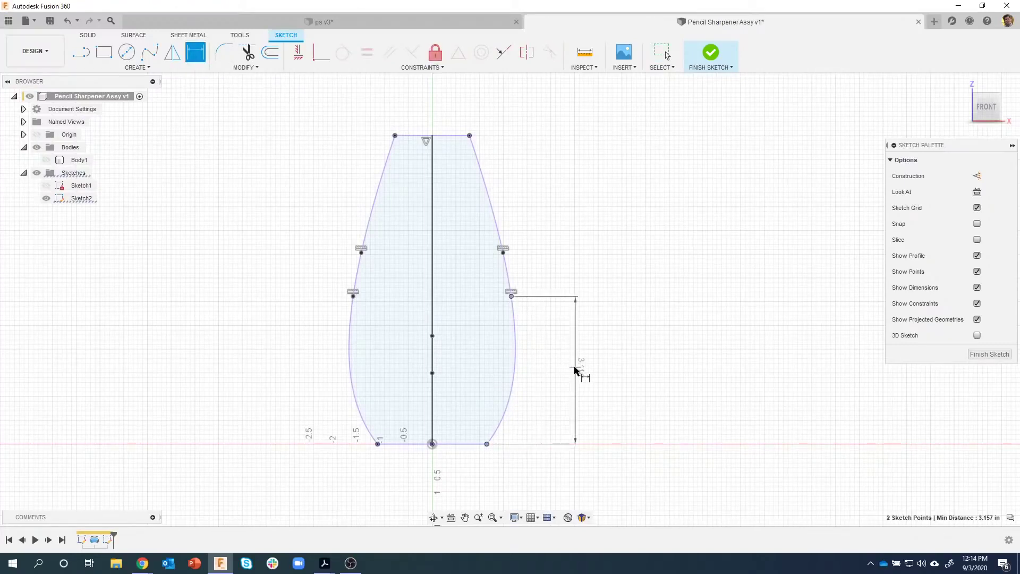
left_click(571, 370)
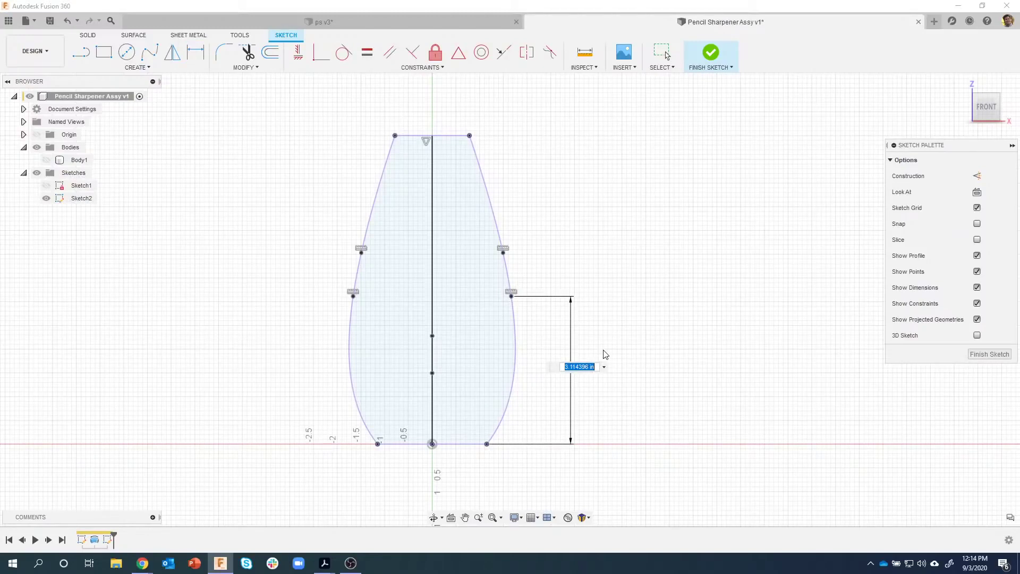
type("2.75")
key("Return")
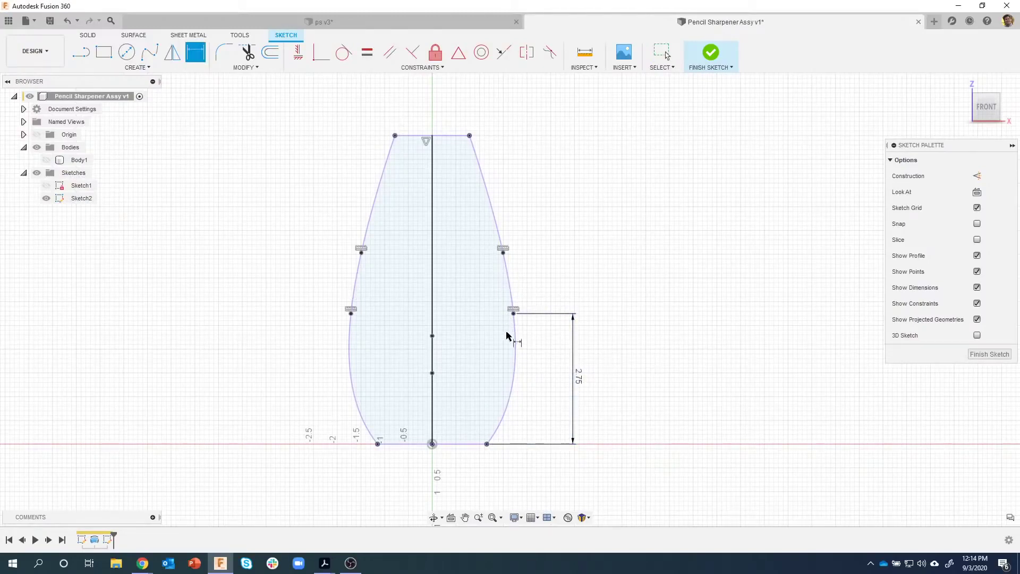
Step: Dimension the upper right side point vertically from the outline's bottom right corner at 3.2 in
left_click(503, 253)
left_click(487, 444)
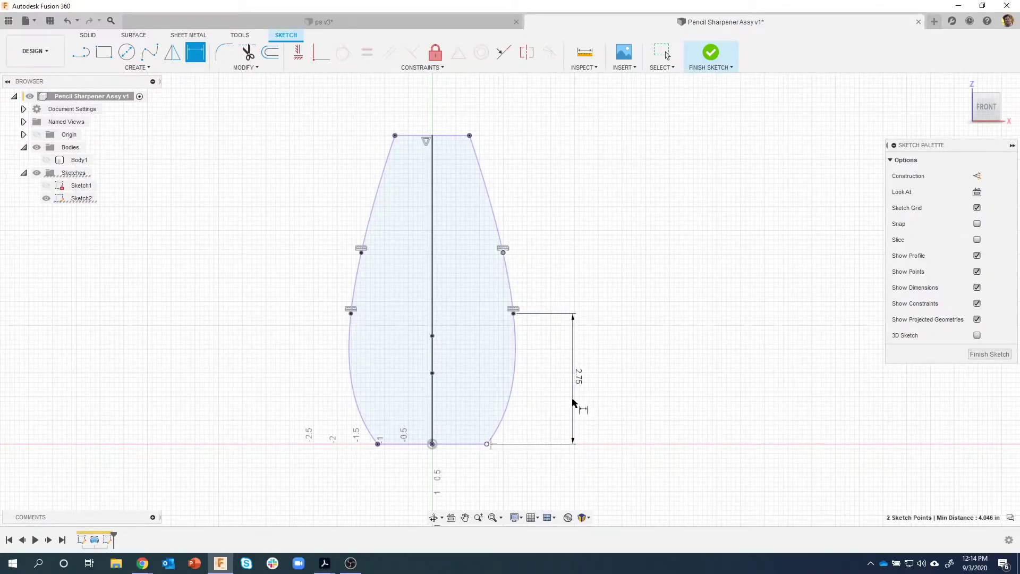
left_click(628, 348)
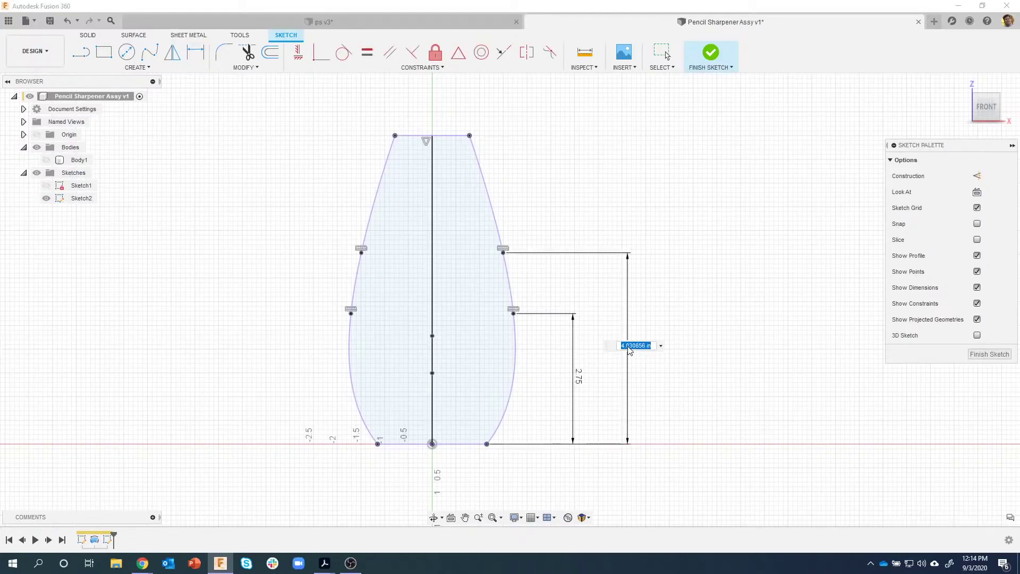
type("3.2")
key("Return")
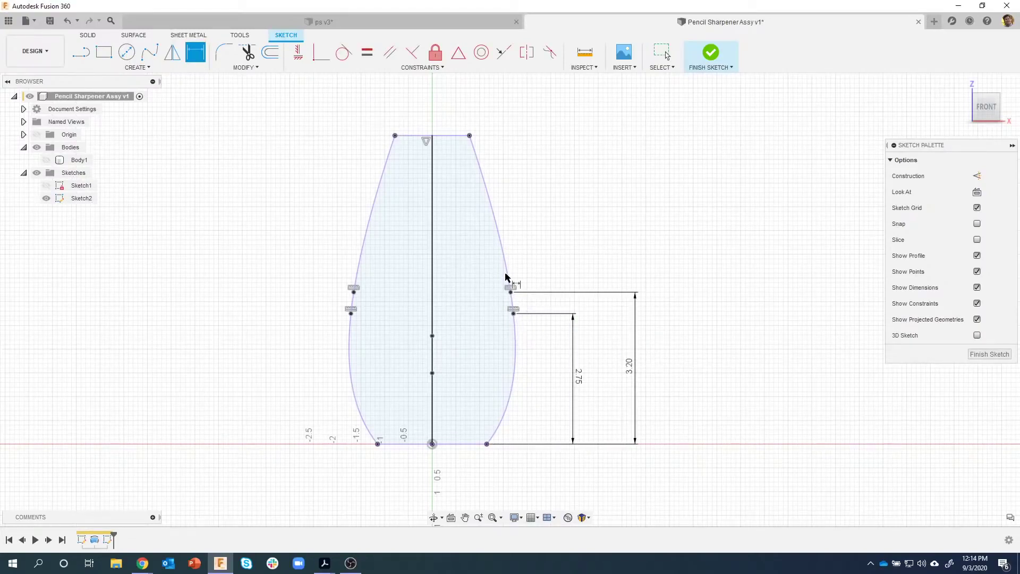
Step: Dimension the lower centre-line point at a height of 1.95 in above the outline's bottom right corner
left_click(432, 373)
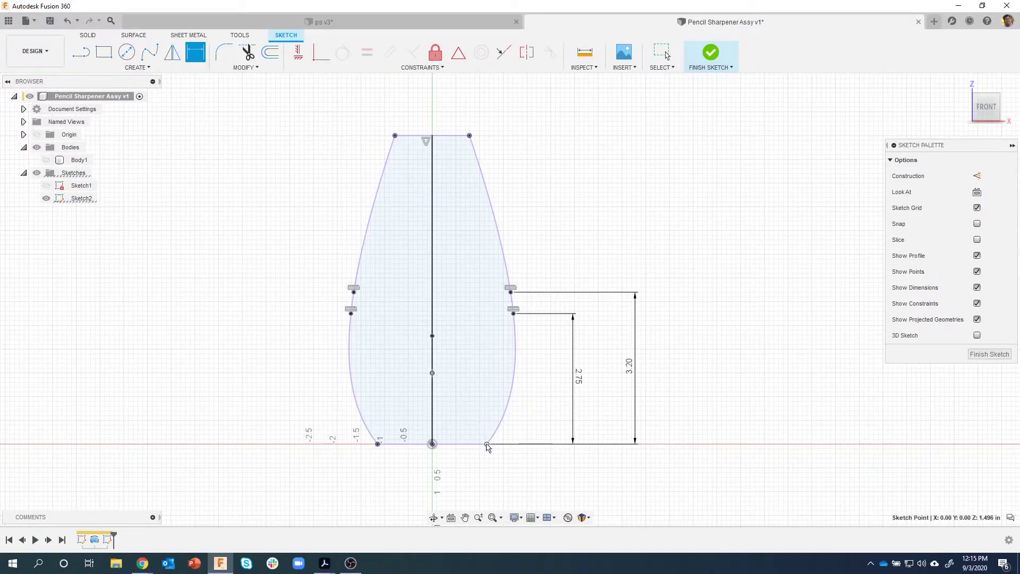
left_click(486, 444)
left_click(541, 416)
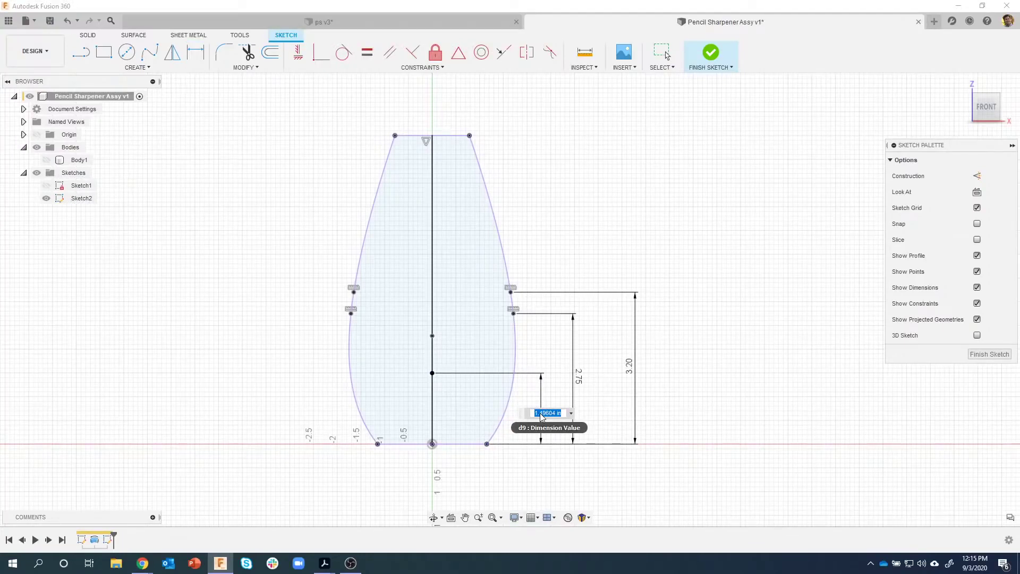
type("1.95")
key("Return")
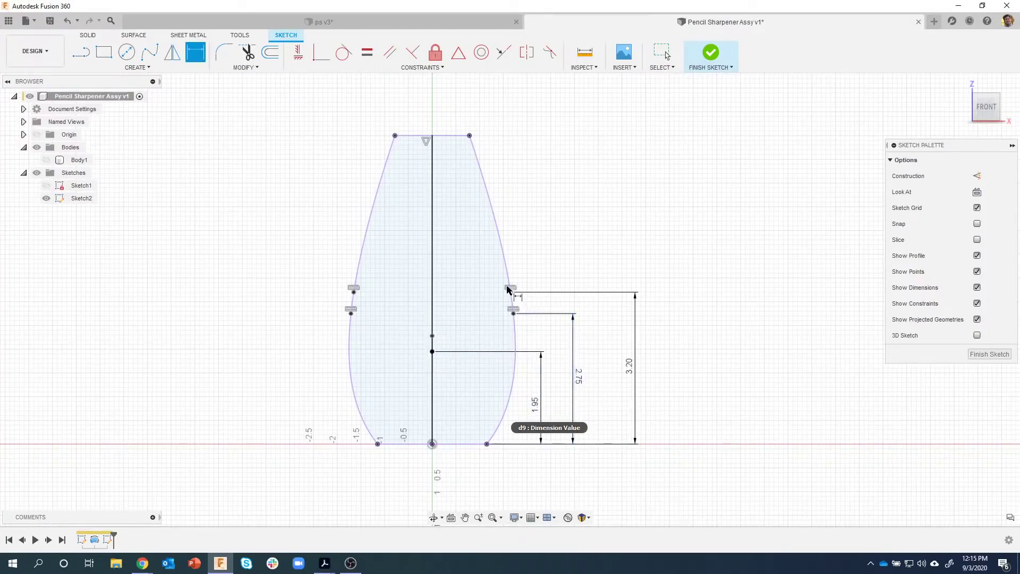
key("Escape")
Step: Constrain the upper centre-line point horizontally to the lower right side point
left_click(298, 52)
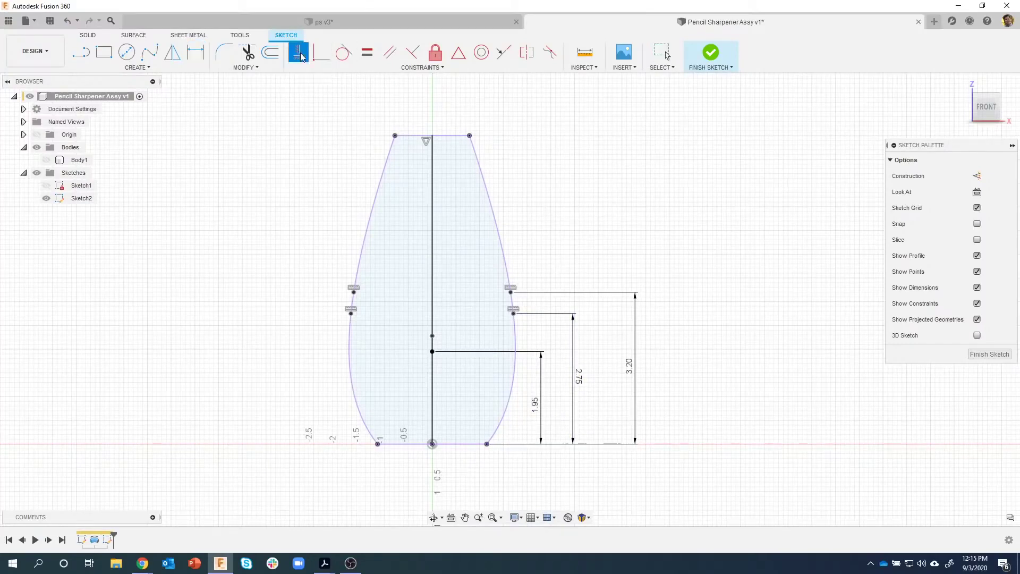
left_click(433, 334)
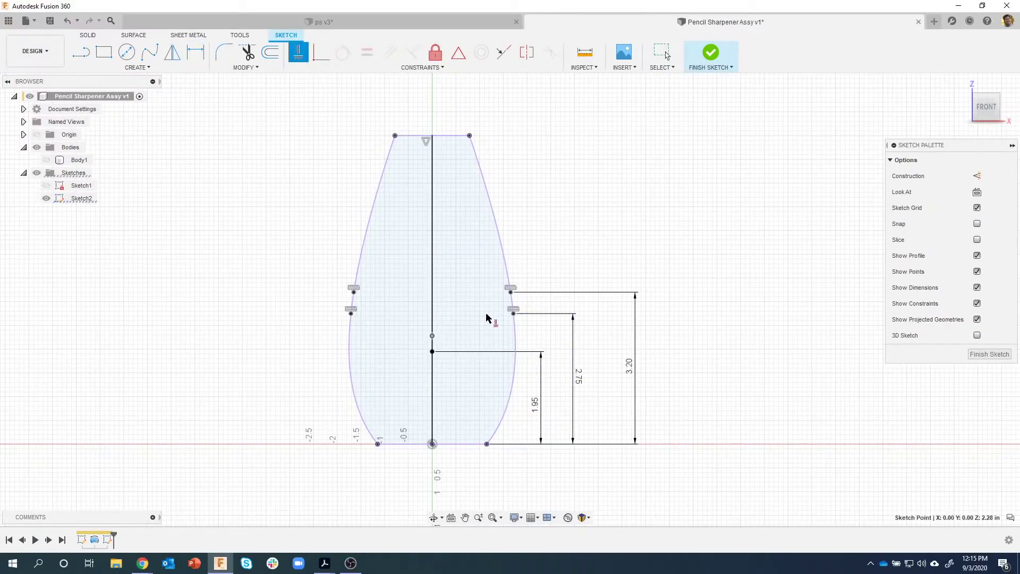
left_click(512, 314)
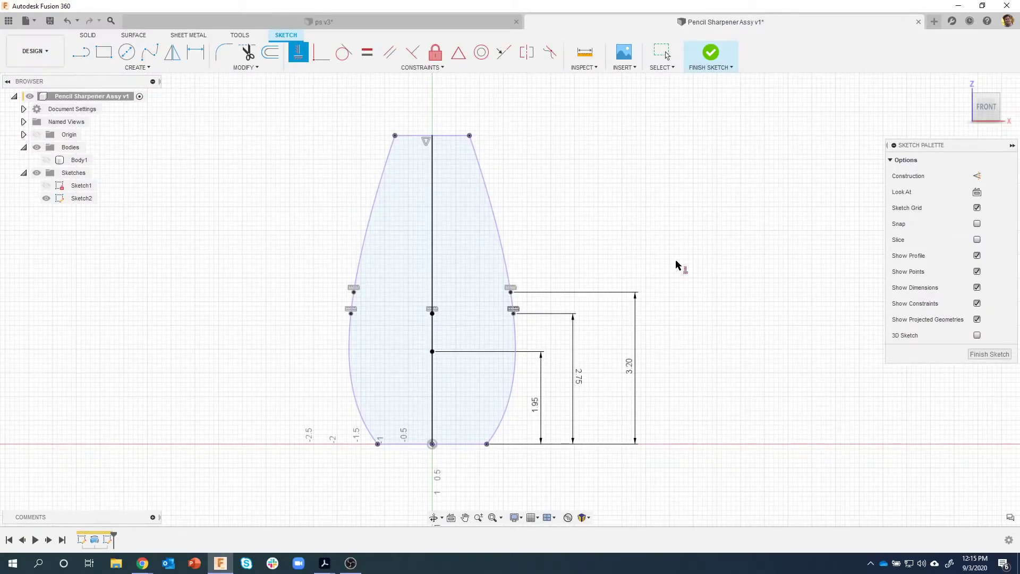
key("Escape")
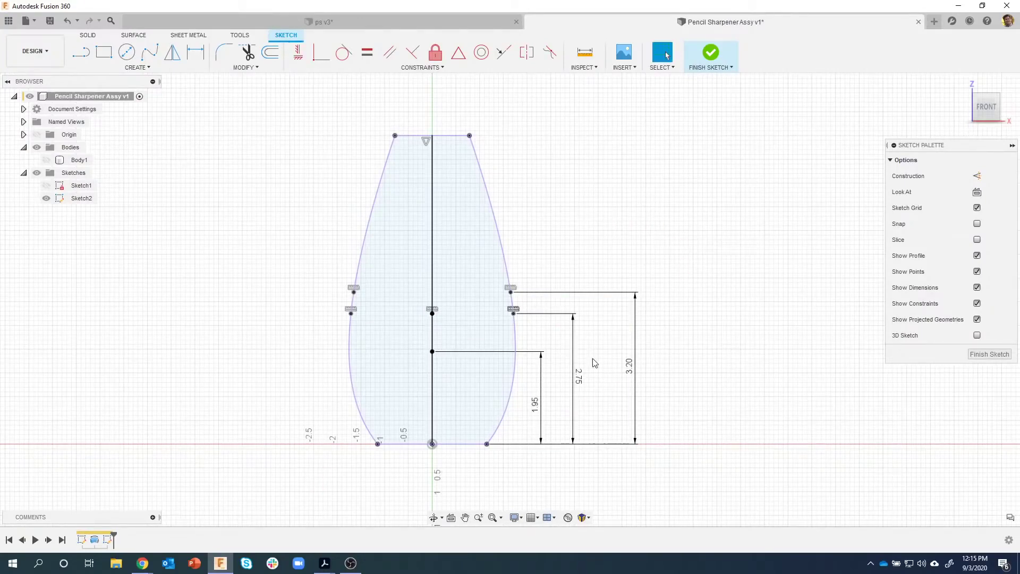
Step: Draw a fit point spline from the upper left side point through the upper centre-line point to the upper right side point
left_click(150, 52)
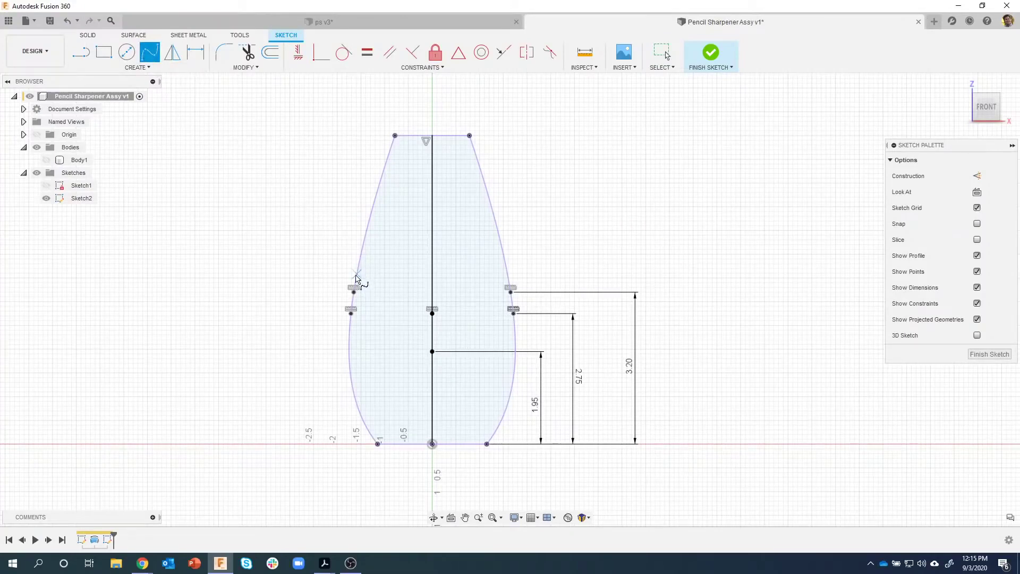
left_click(354, 292)
left_click(432, 313)
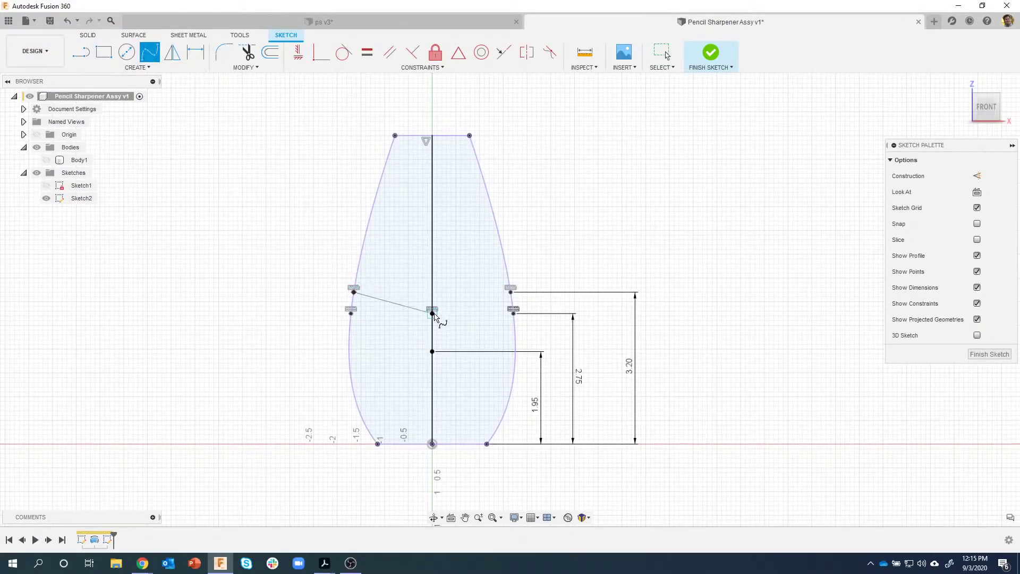
left_click(512, 291)
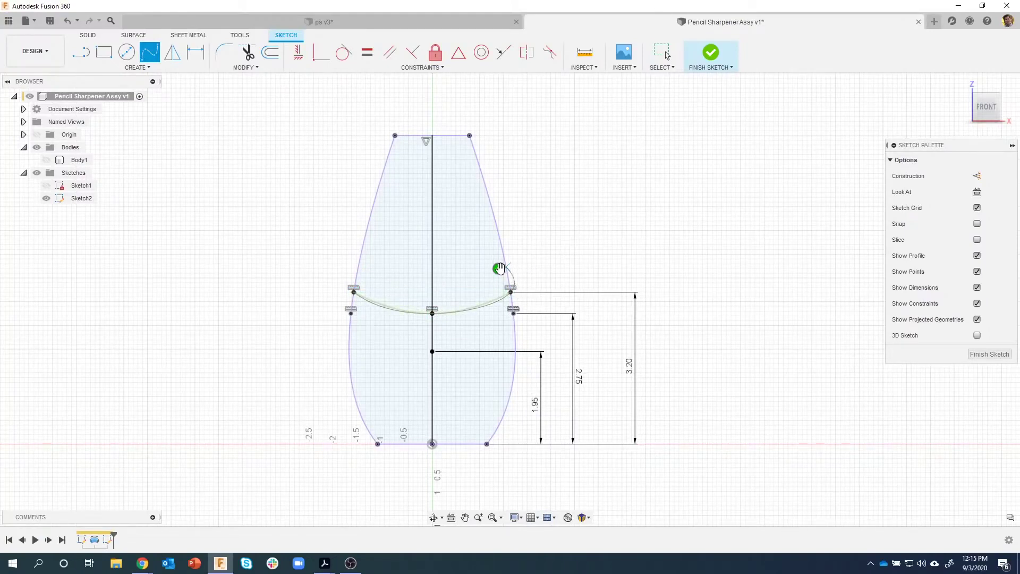
left_click(498, 268)
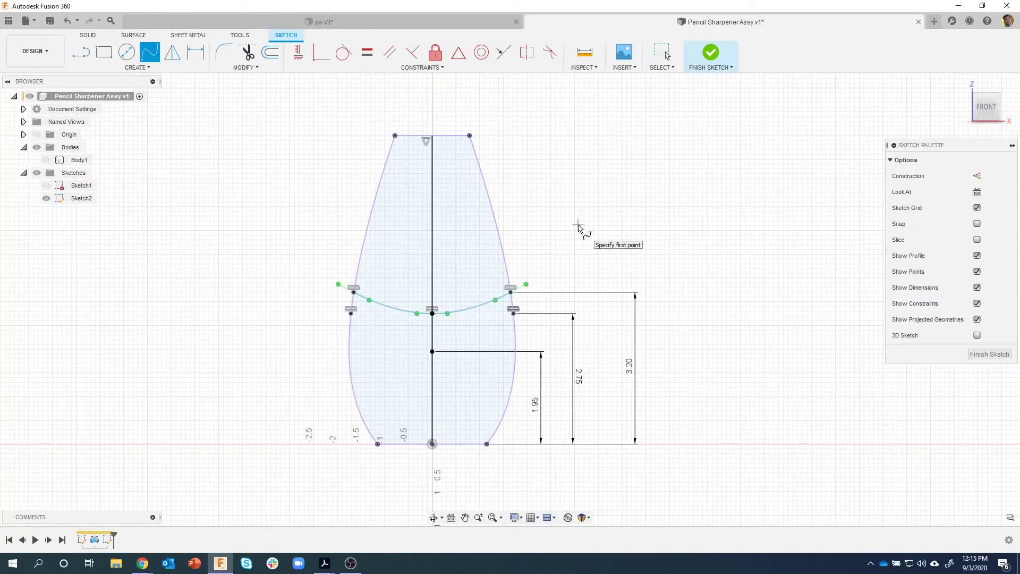
Step: Draw a fit point spline from the lower left side point through the lower centre-line point to the lower right side point
left_click(351, 313)
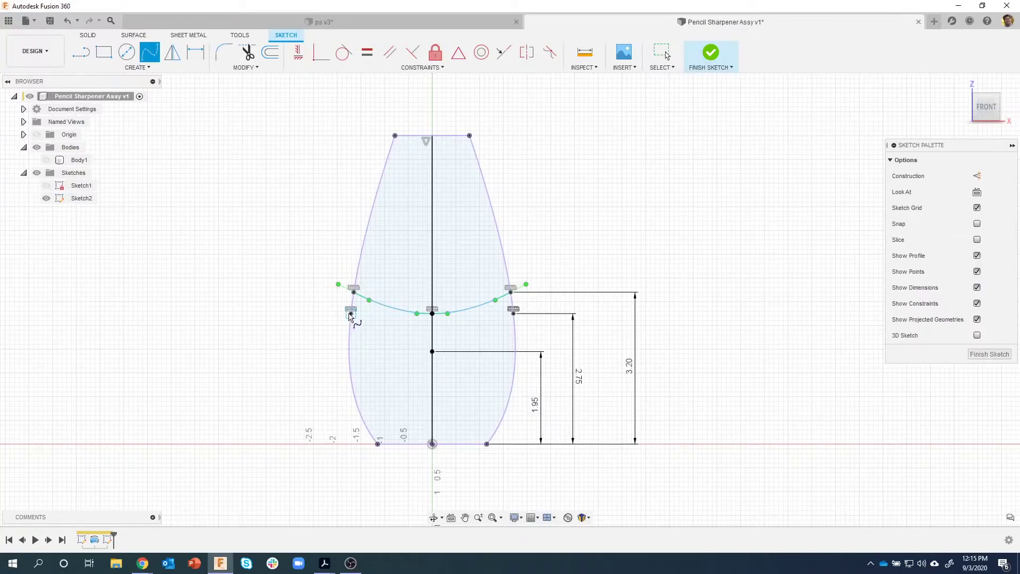
left_click(432, 351)
double_click(512, 314)
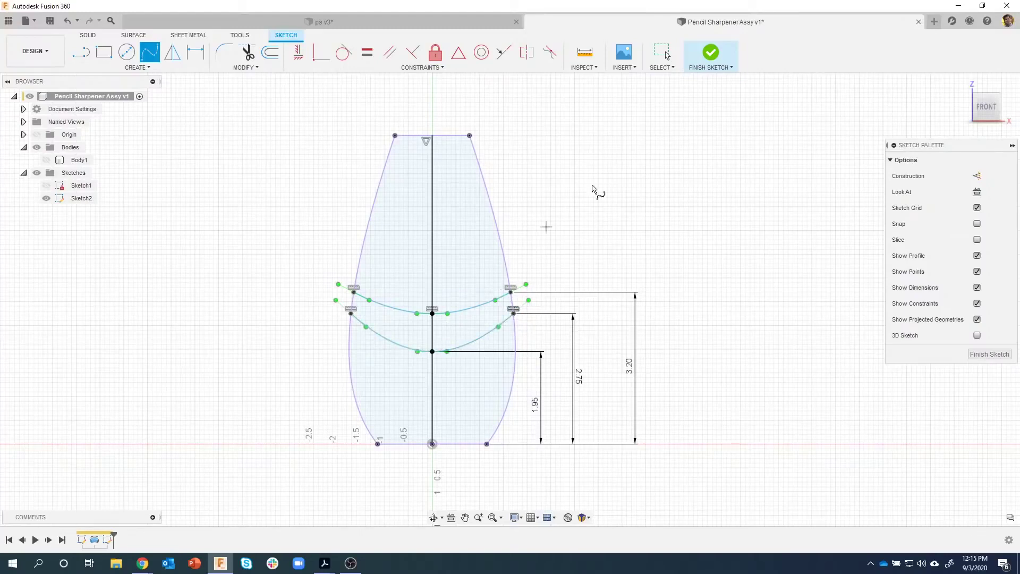
key("Escape")
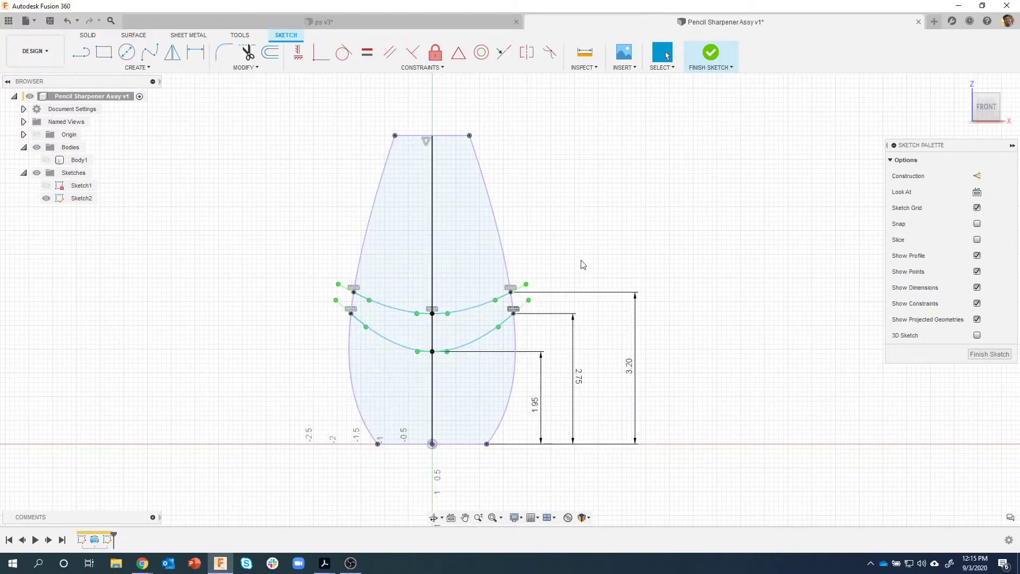
Step: Make the revolved body visible again and finish the spline sketch
left_click(46, 160)
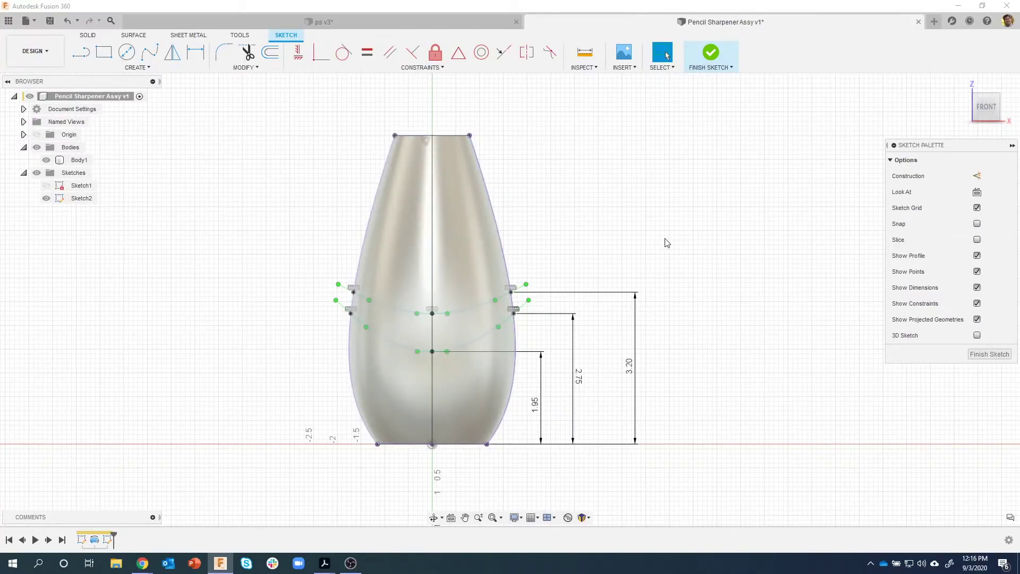
left_click(712, 53)
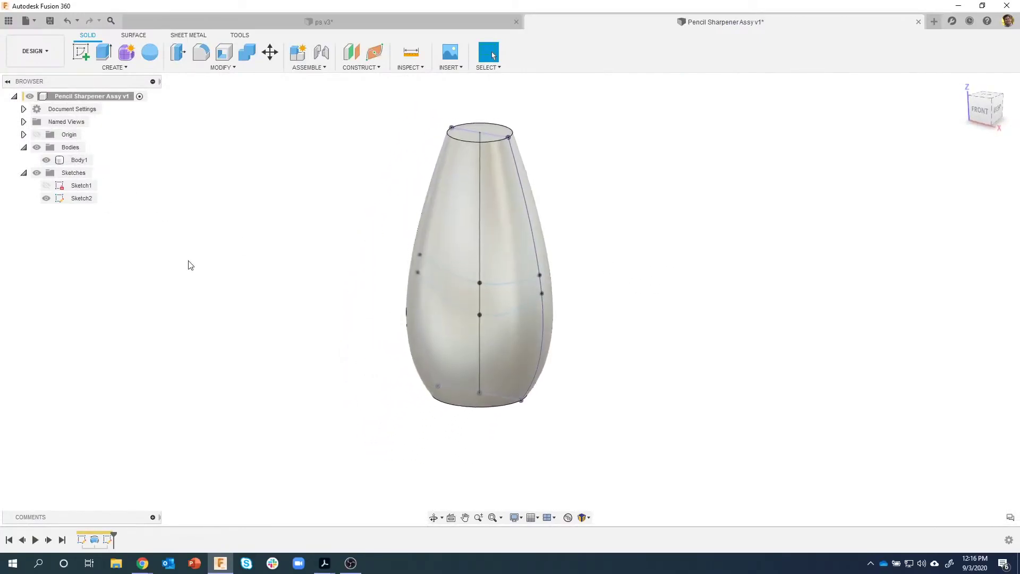
Step: Examine how the two sketched splines cross the revolved body, highlighting the lower spline and the body
left_click(509, 290)
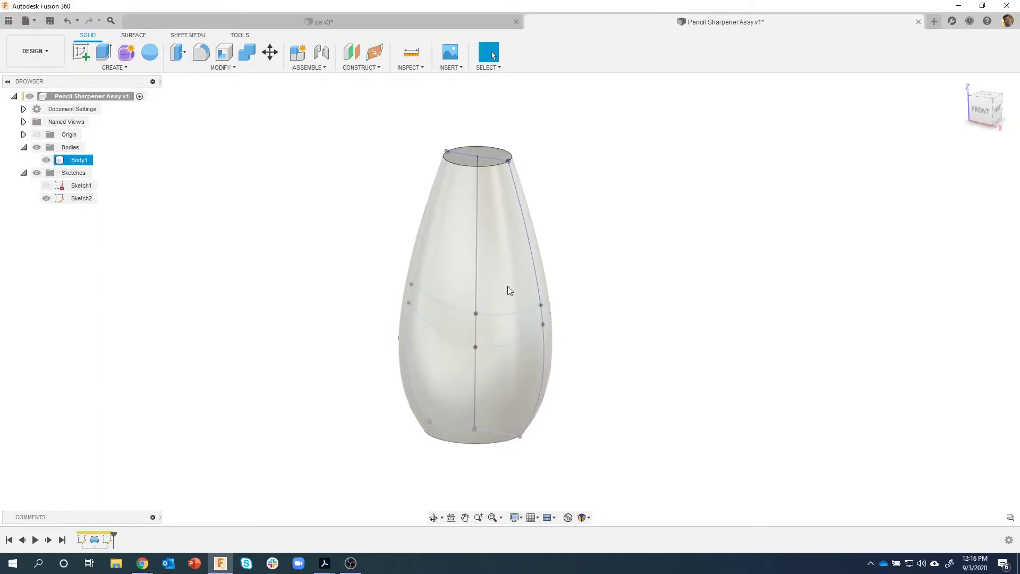
left_click(505, 316)
left_click(510, 344)
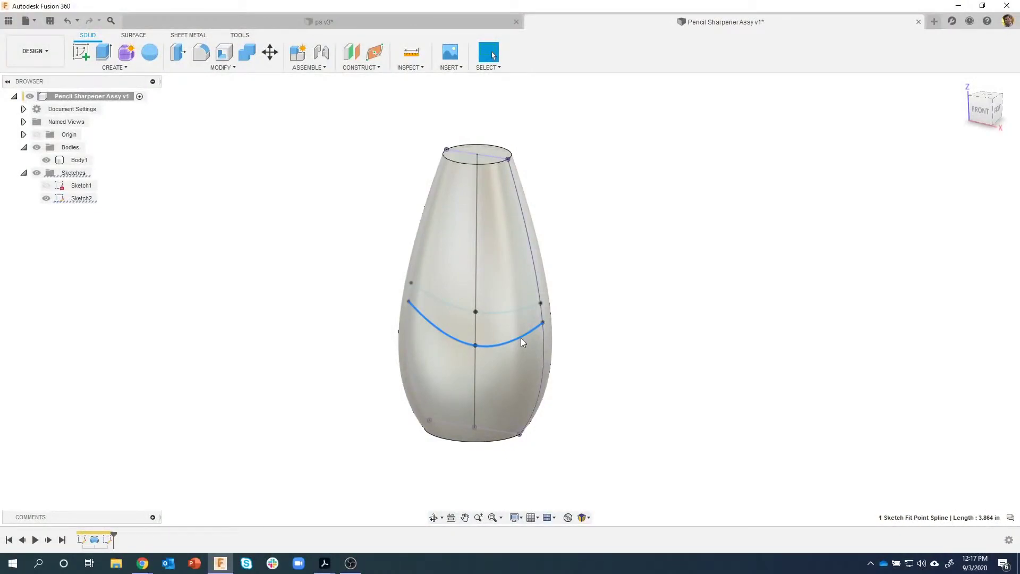
left_click(450, 258)
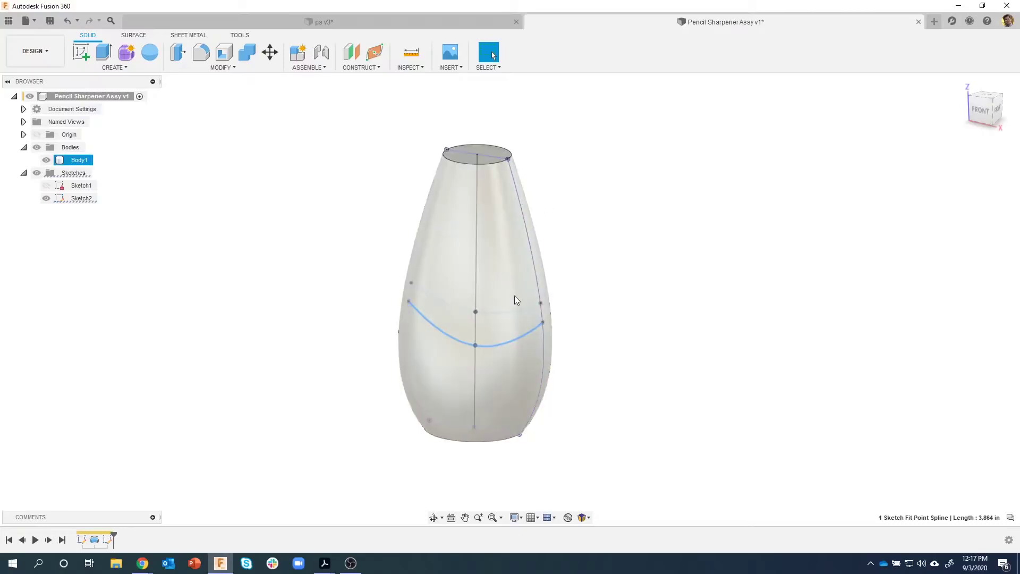
middle_click_drag(515, 315, 321, 177, "shift")
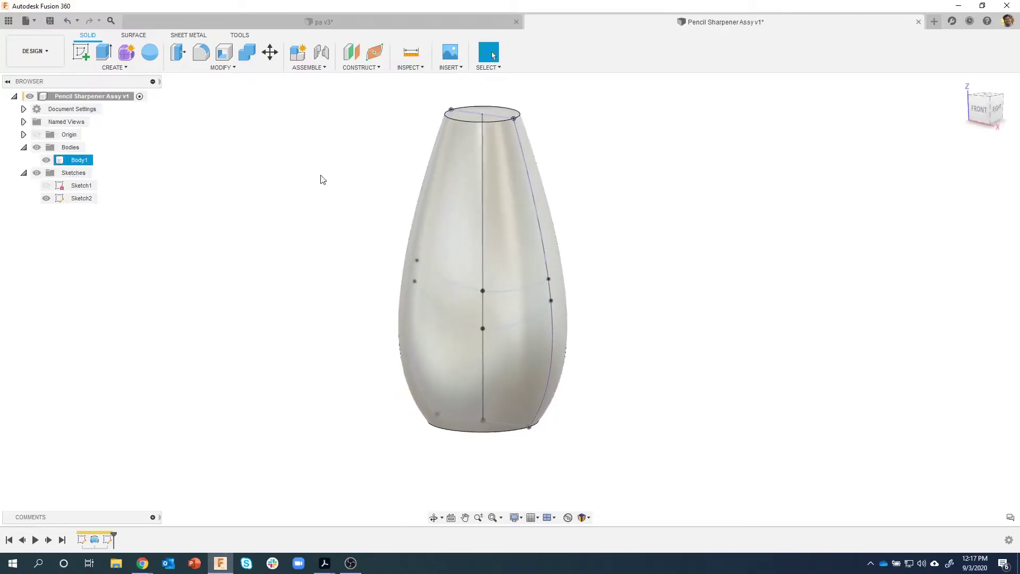
left_click(317, 152)
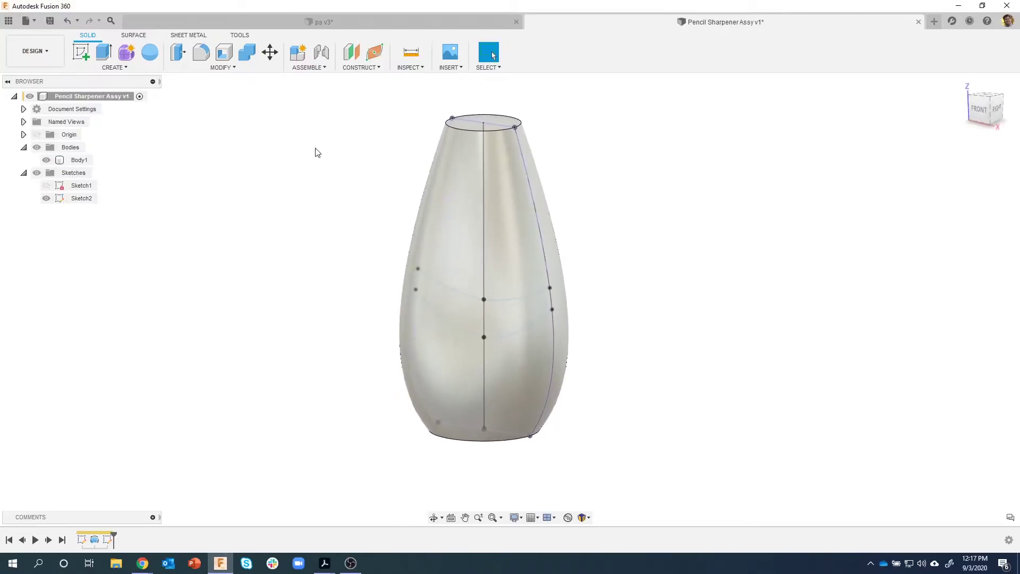
Step: Set up a Split Body operation on the revolved body with both curved splines as the splitting tools
left_click(221, 67)
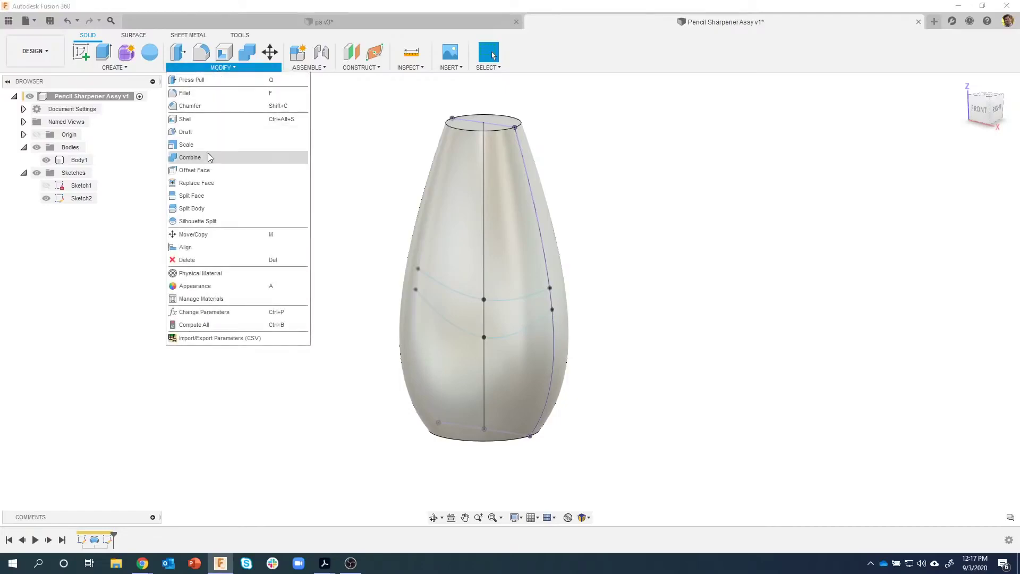
left_click(200, 208)
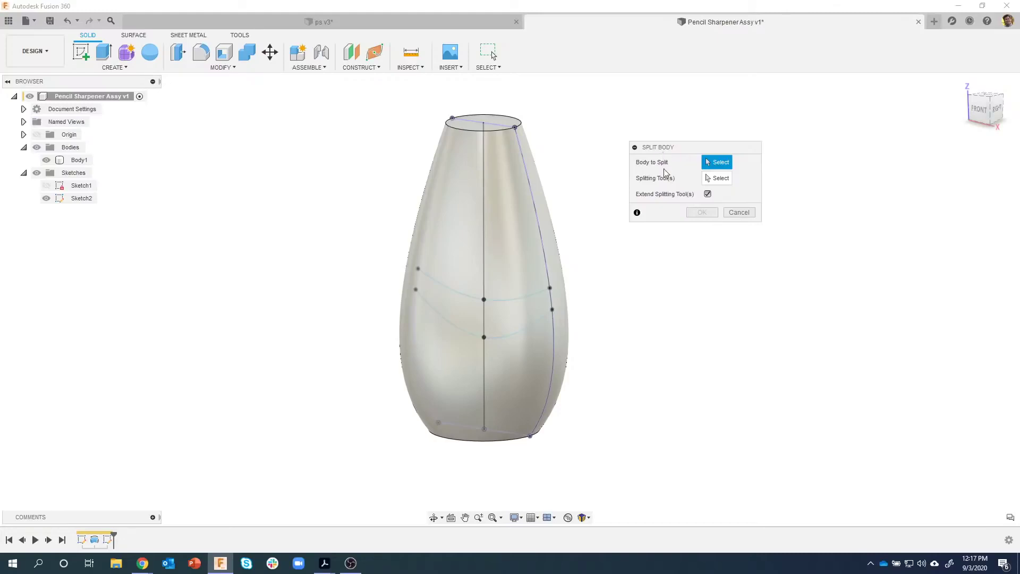
left_click(491, 223)
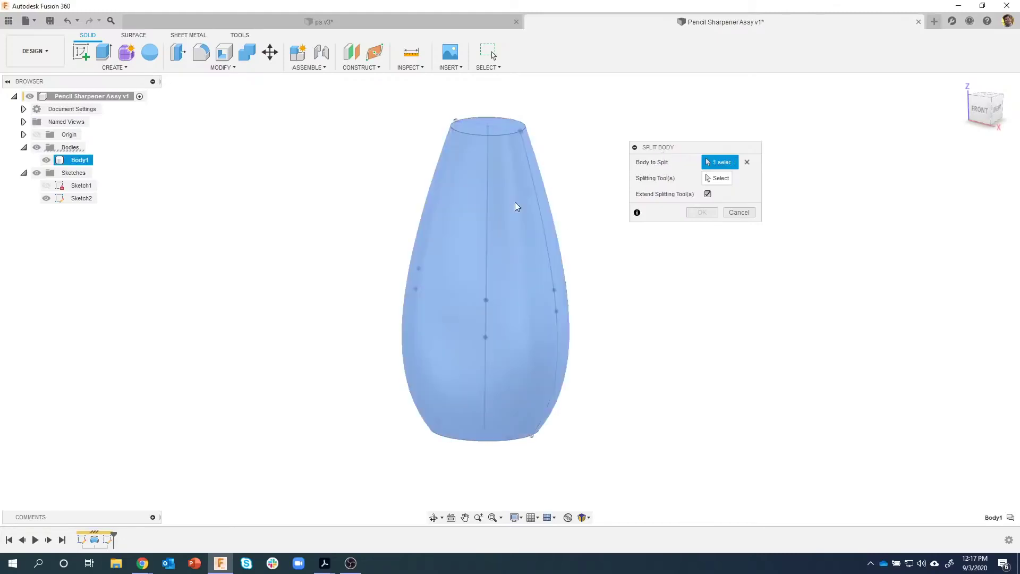
scroll(685, 306, "up", 1)
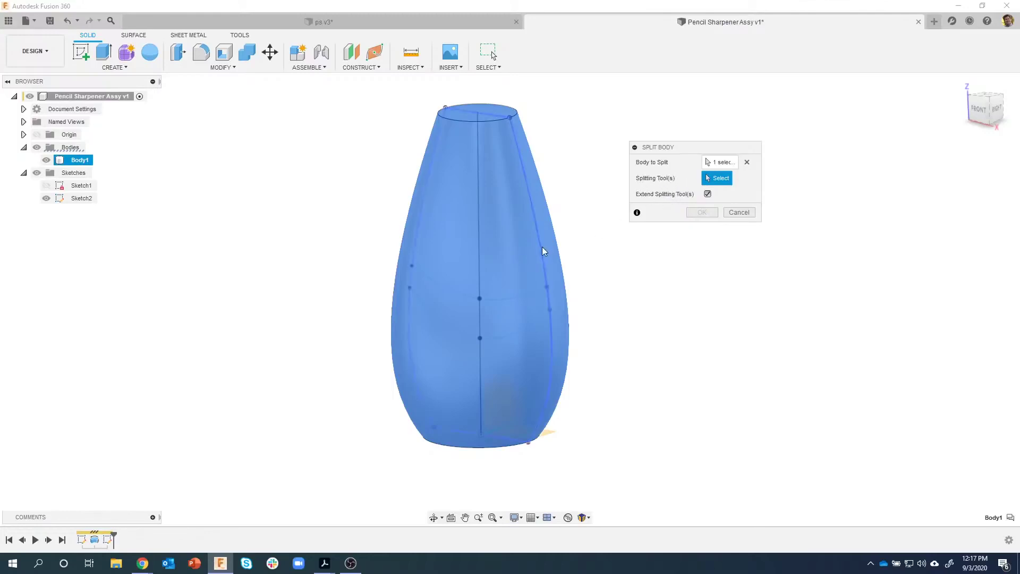
left_click(510, 296)
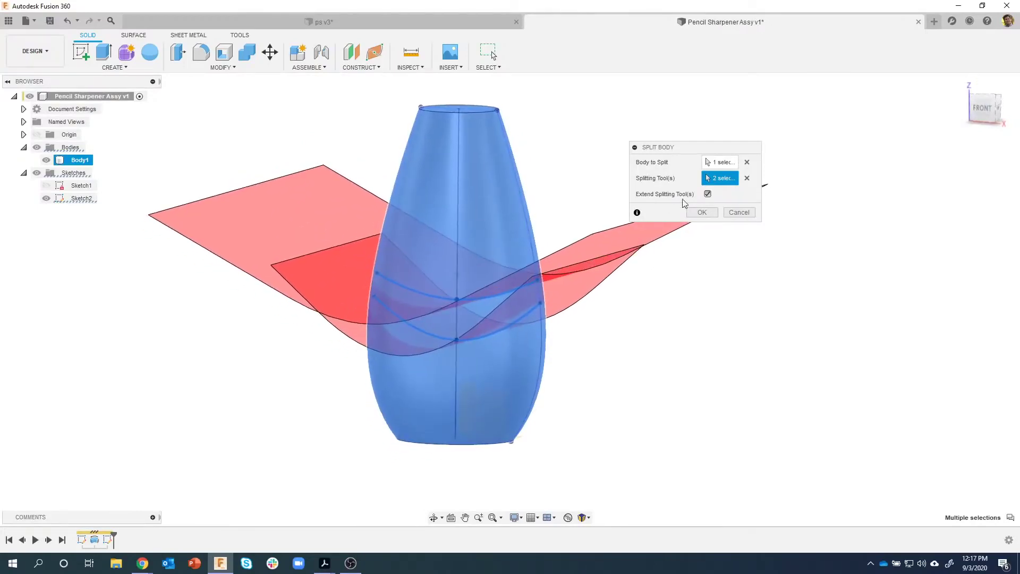
Step: Compare the splitting surfaces with Extend Splitting Tool(s) off and on, and split the body with the extension enabled
left_click(707, 195)
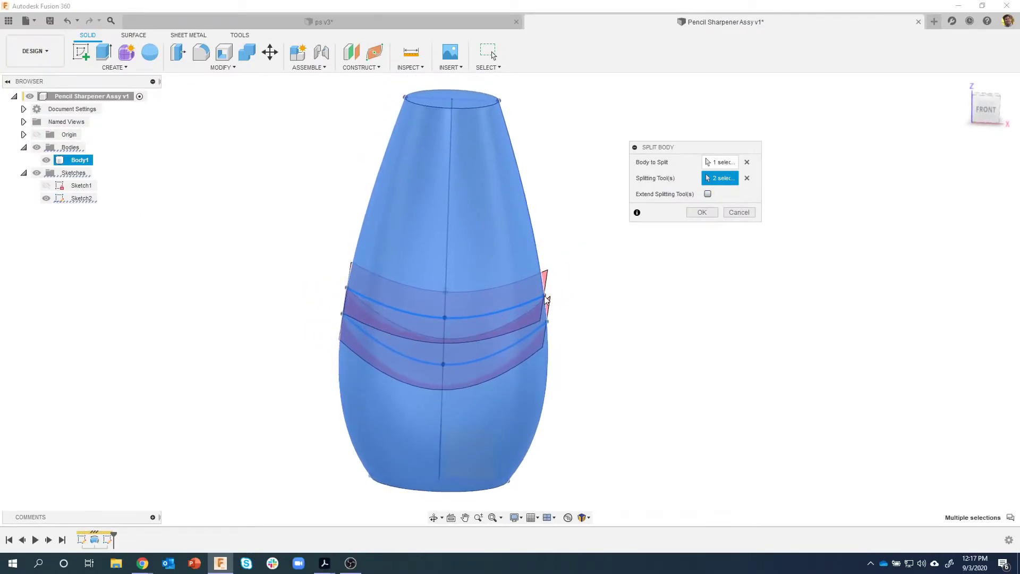
left_click(709, 194)
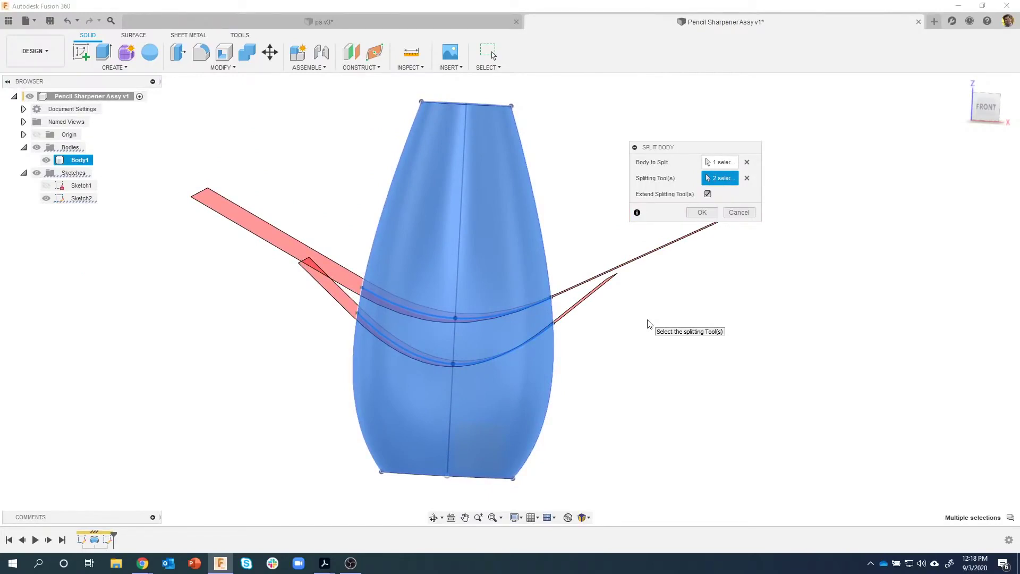
middle_click_drag(647, 323, 612, 164, "shift")
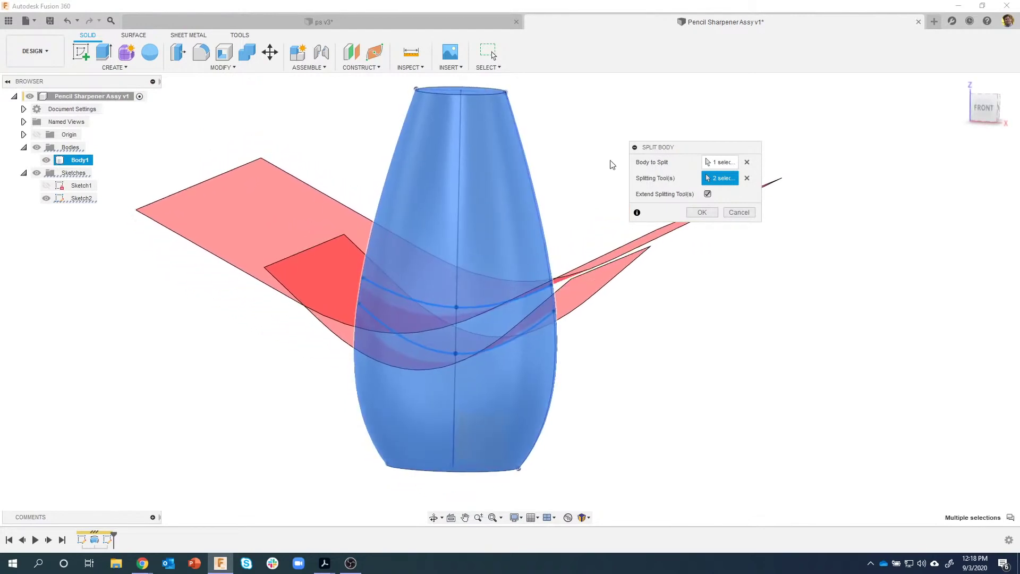
mouse_move(707, 196)
middle_mouse_down("shift")
mouse_move(494, 291)
mouse_move(261, 238)
mouse_move(610, 284)
mouse_move(770, 179)
mouse_move(705, 214)
mouse_move(707, 197)
middle_mouse_up("shift")
left_click(707, 194)
scroll(540, 280, "up", 5)
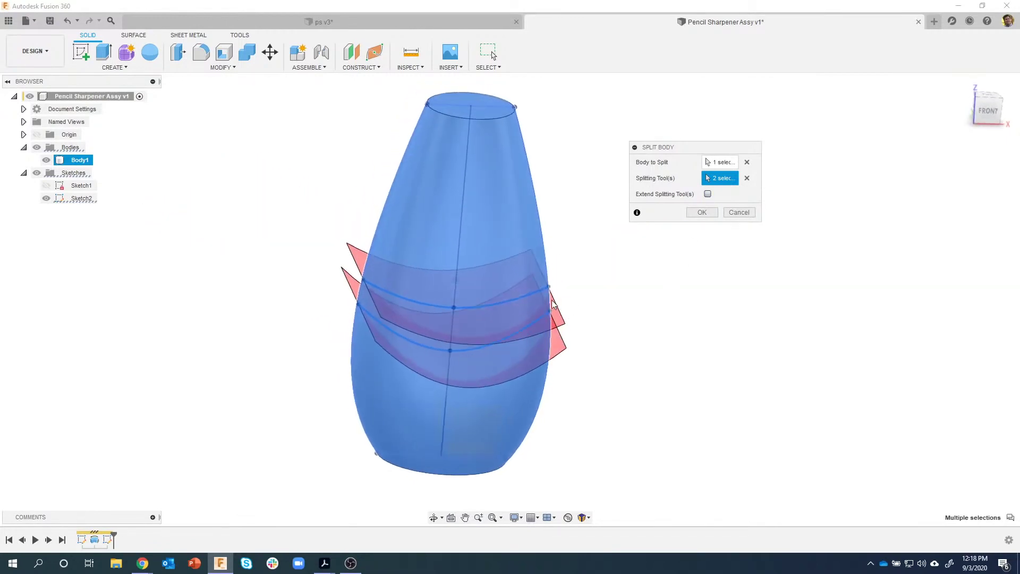
middle_click_drag(544, 287, 552, 292, "shift")
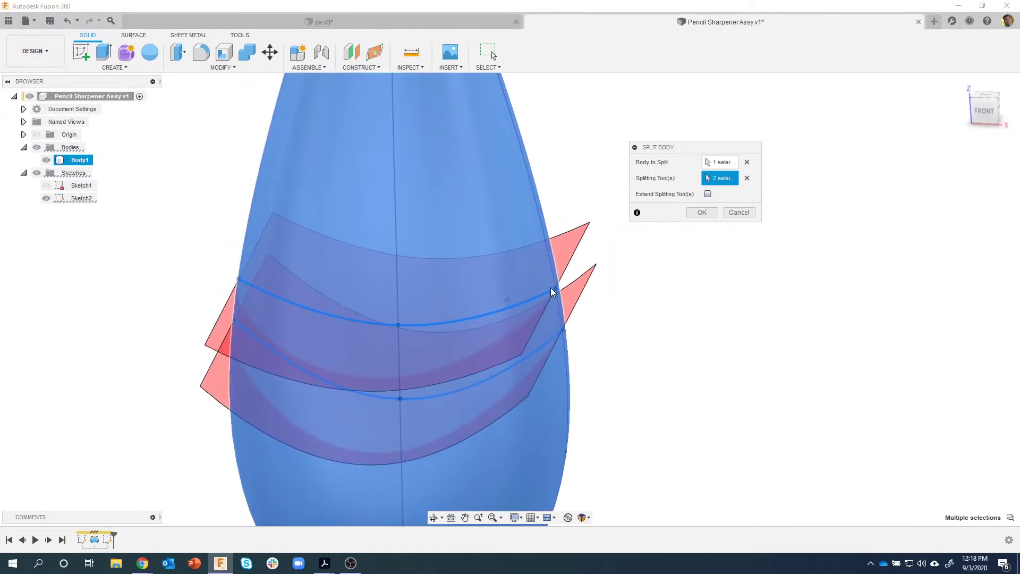
scroll(584, 276, "down", 6)
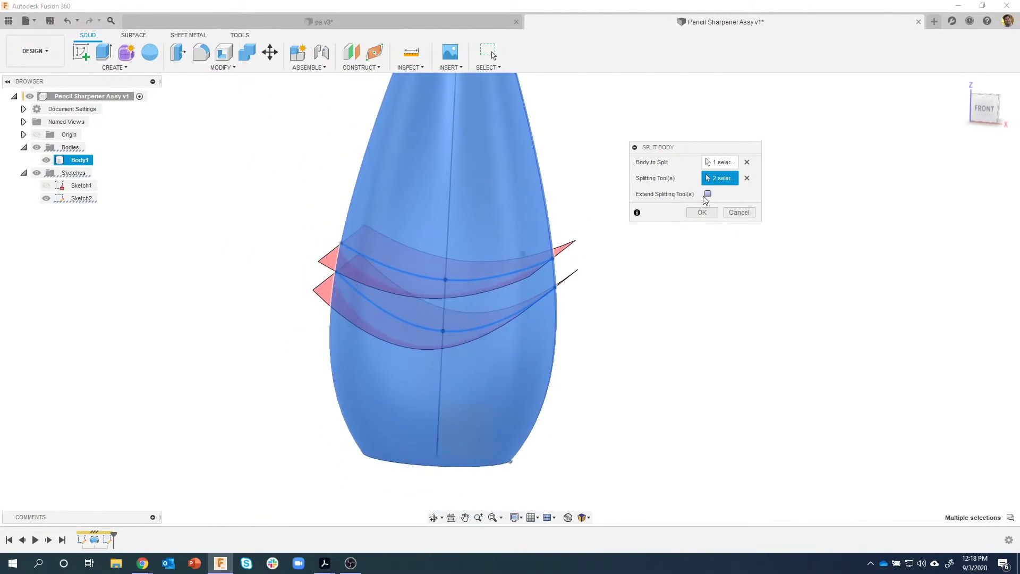
left_click(707, 194)
left_click(702, 212)
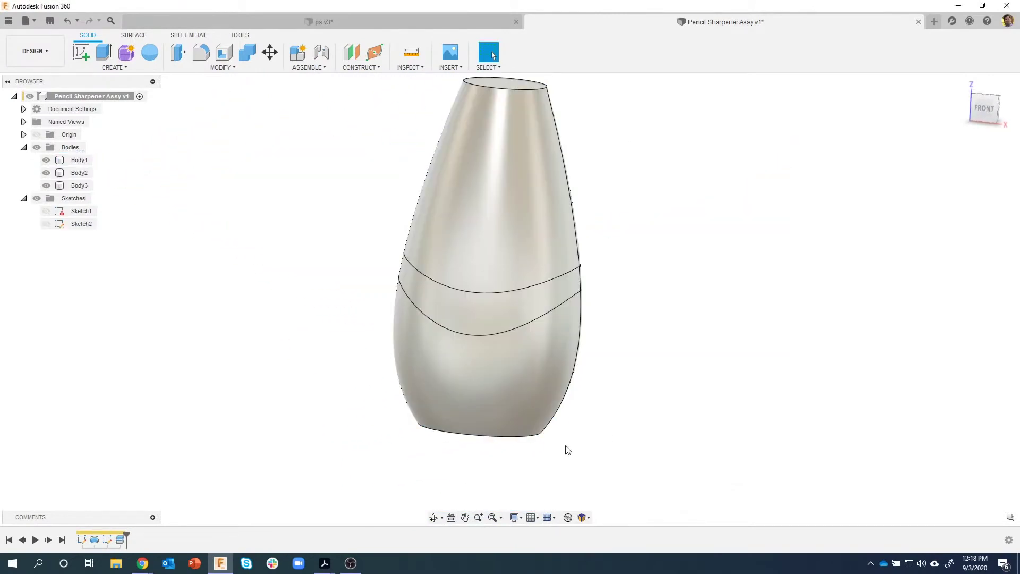
Step: Highlight each split body in turn to identify which section of the sharpener it represents
left_click(83, 164)
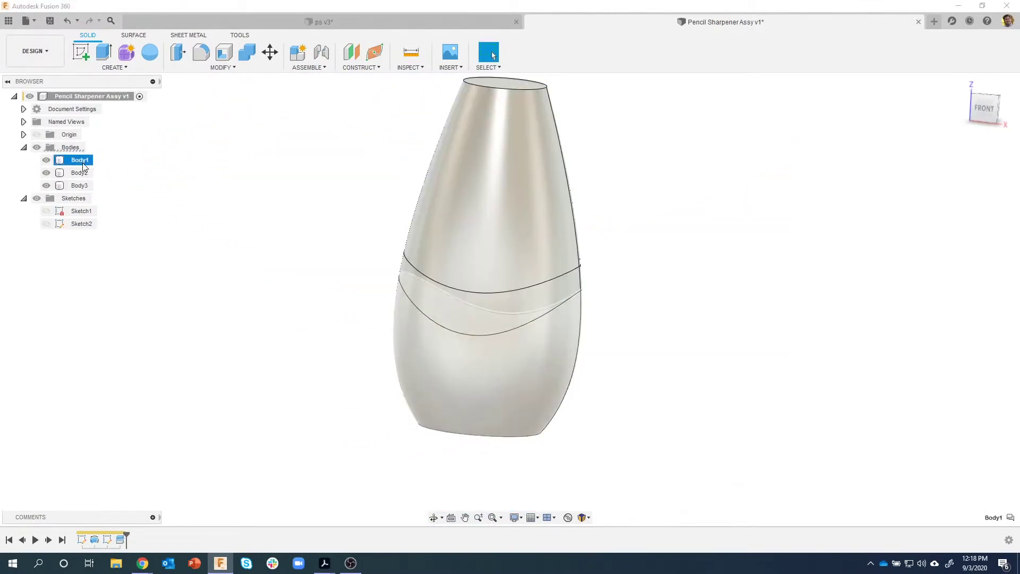
left_click(79, 173)
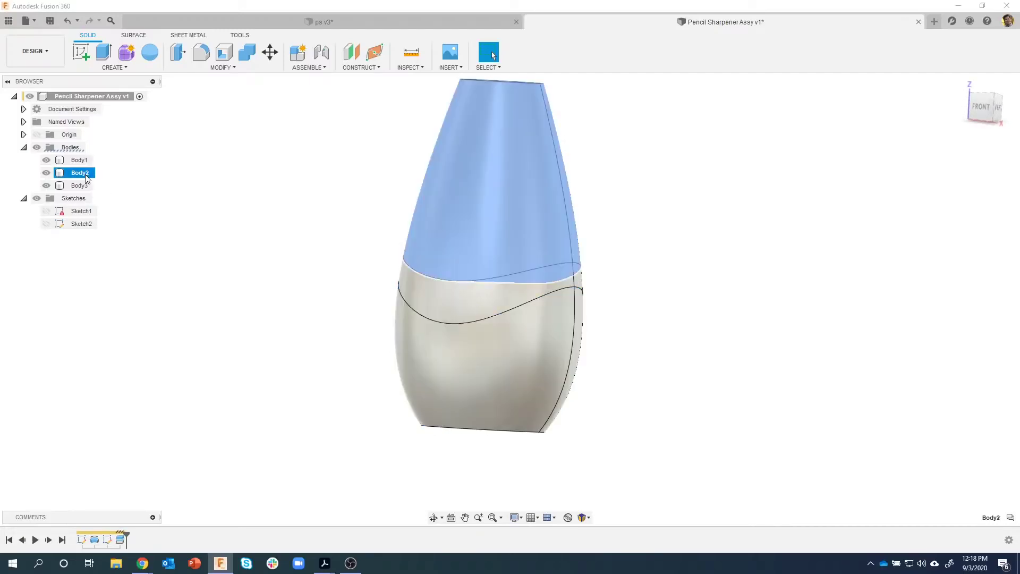
left_click(79, 186)
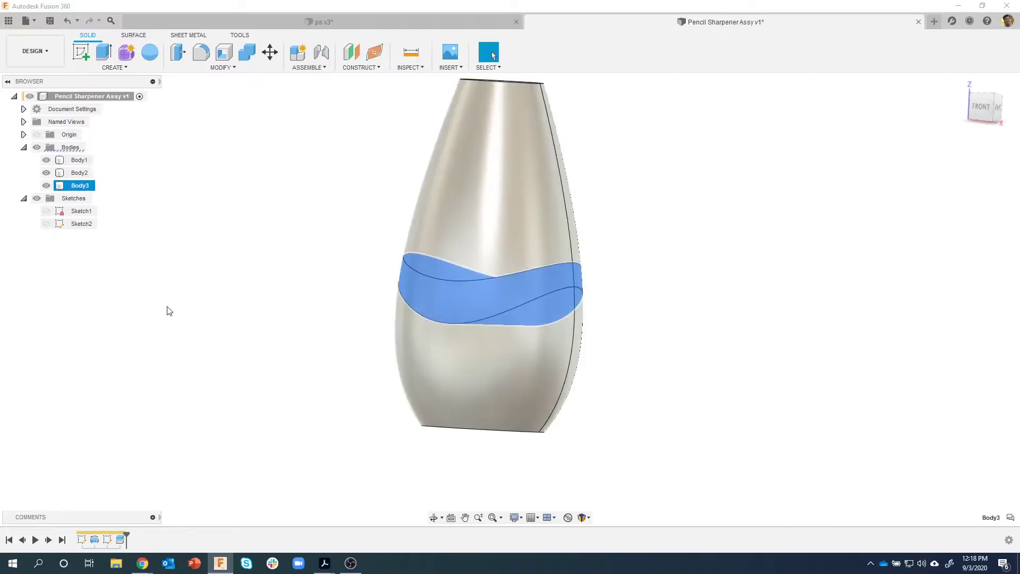
left_click(178, 315)
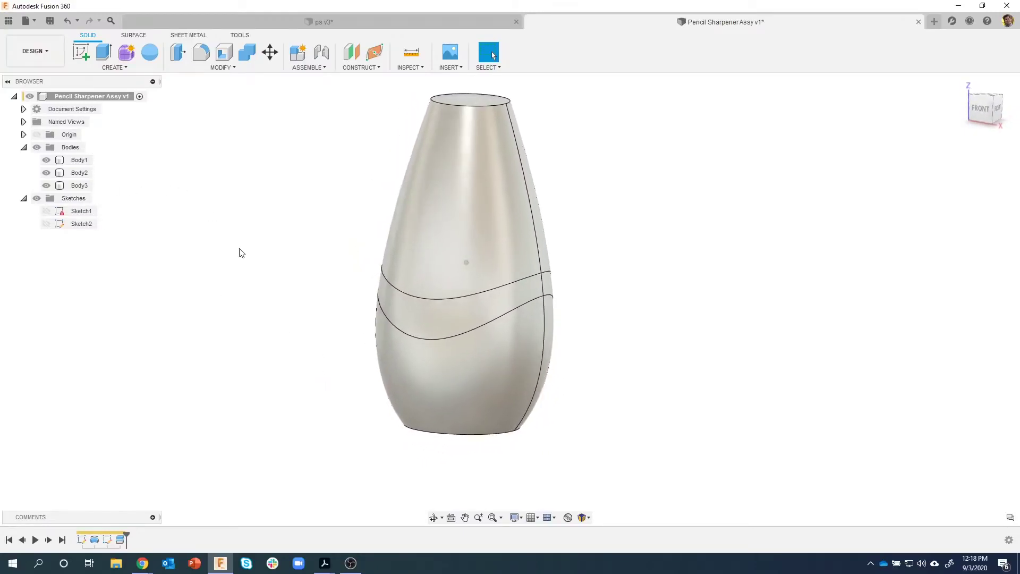
left_click(84, 160)
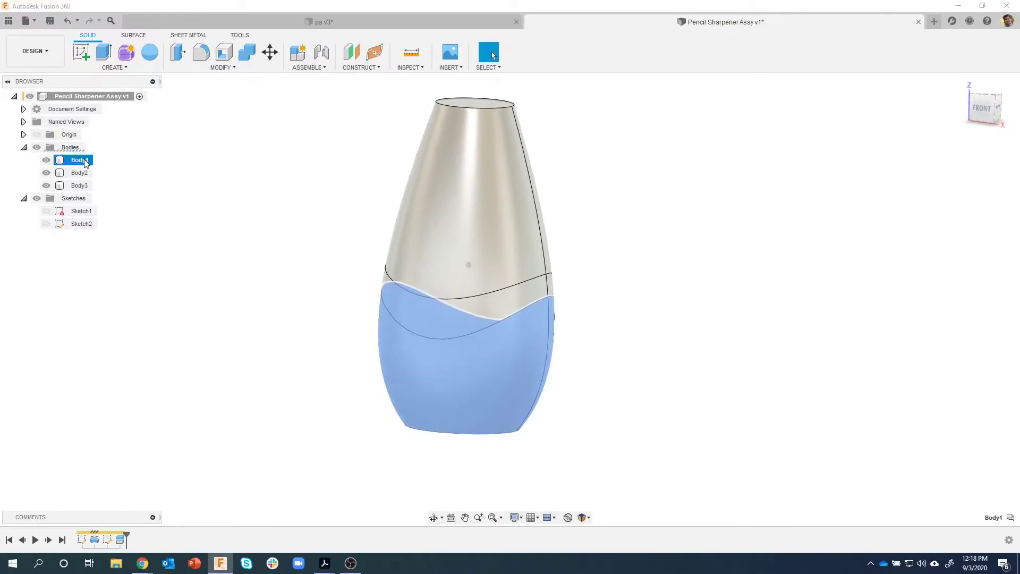
left_click(84, 173)
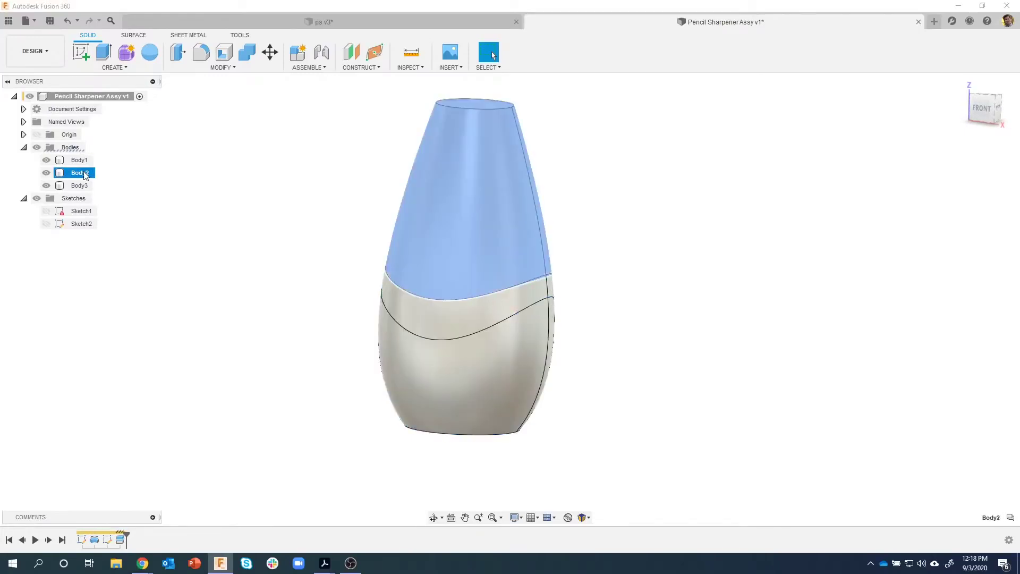
left_click(84, 185)
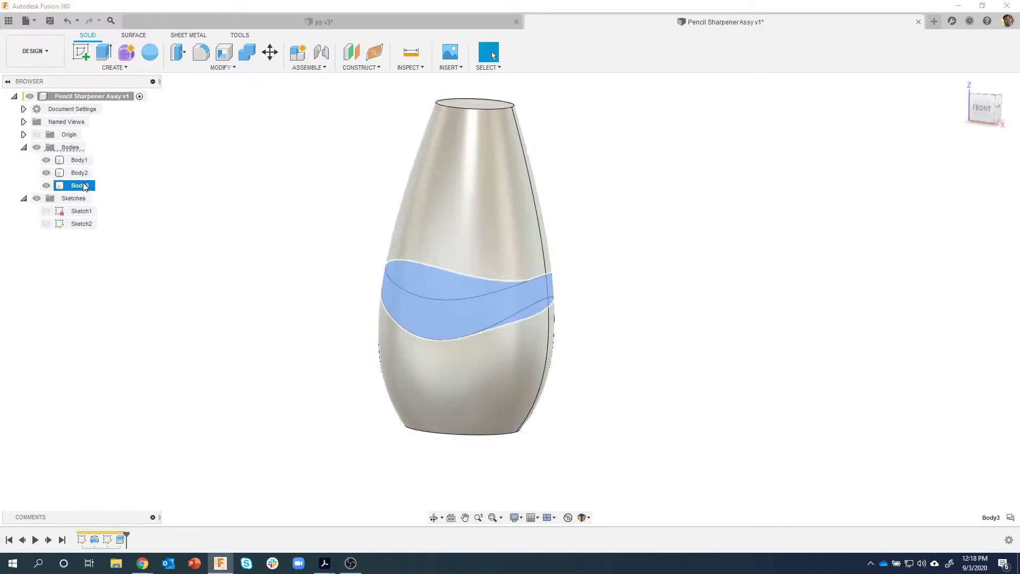
left_click(164, 276)
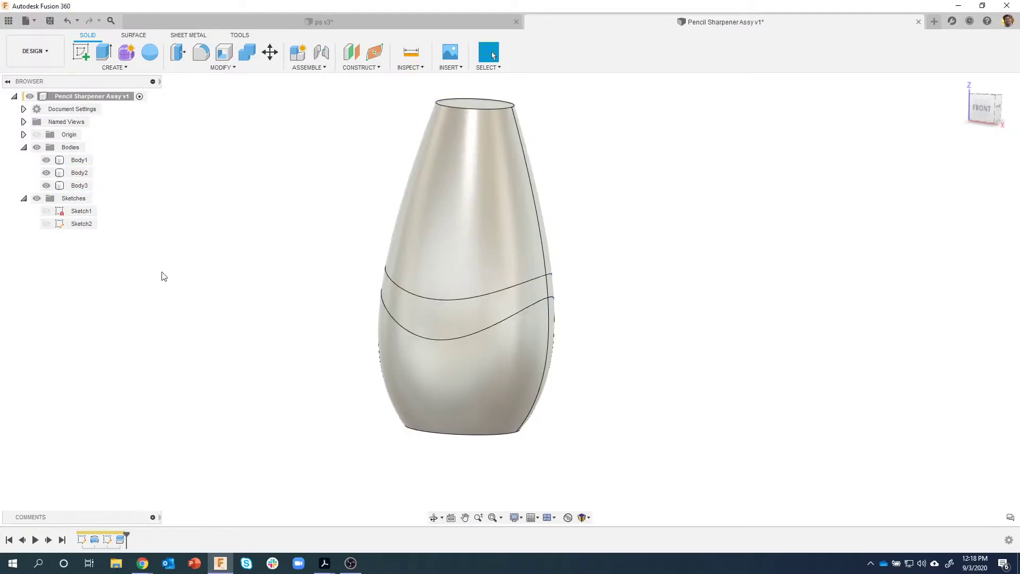
Step: Rename the bottom body Base, the curved middle band Mid and the upper body Basket
left_click(84, 162)
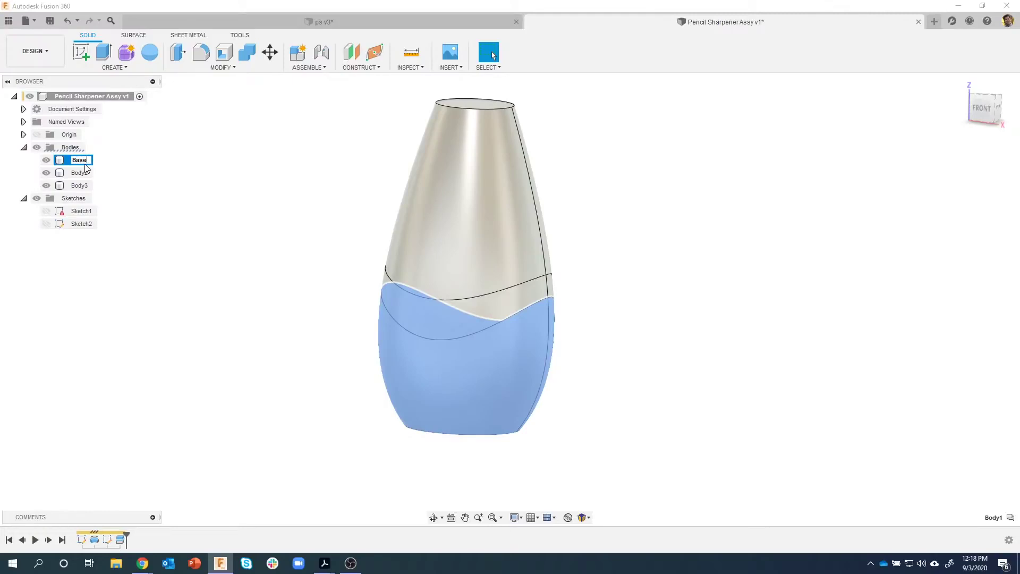
key("Return")
double_click(80, 184)
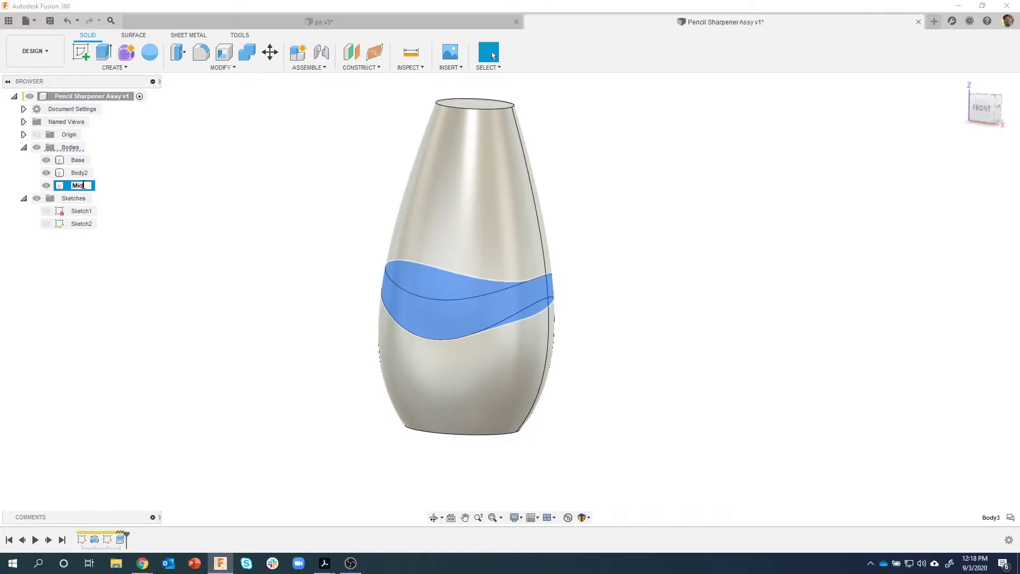
double_click(80, 173)
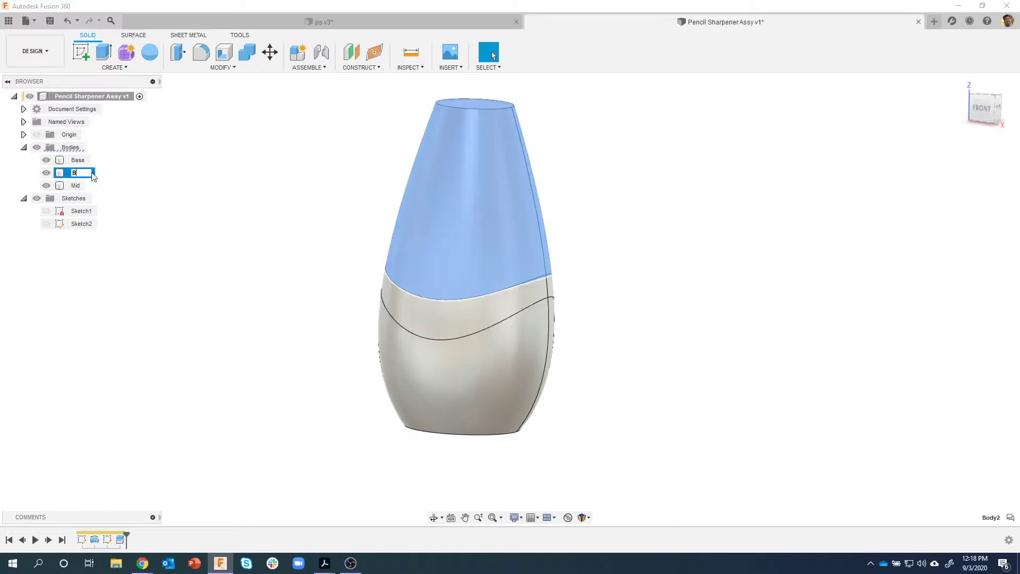
type("Basket")
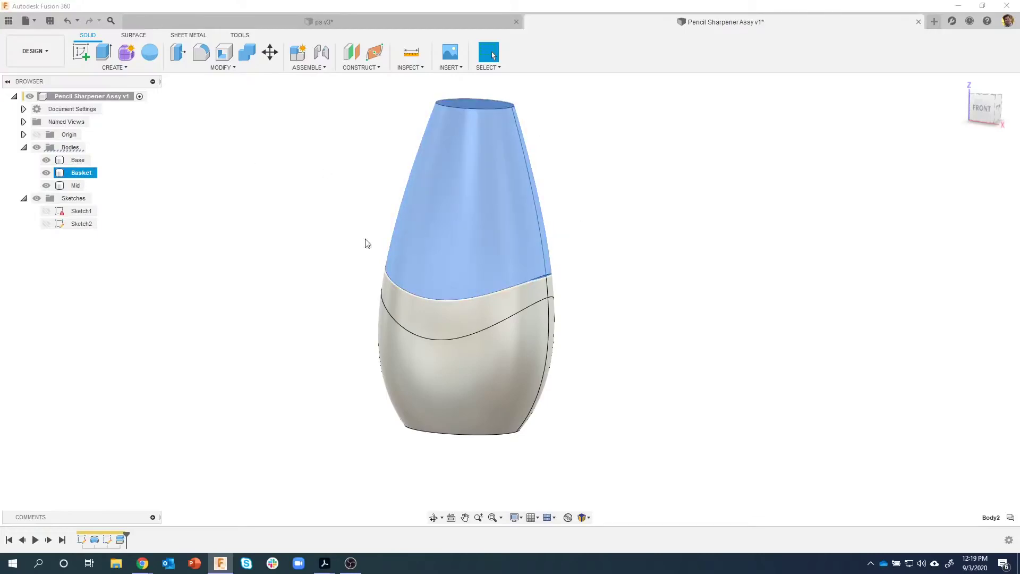
left_click(292, 251)
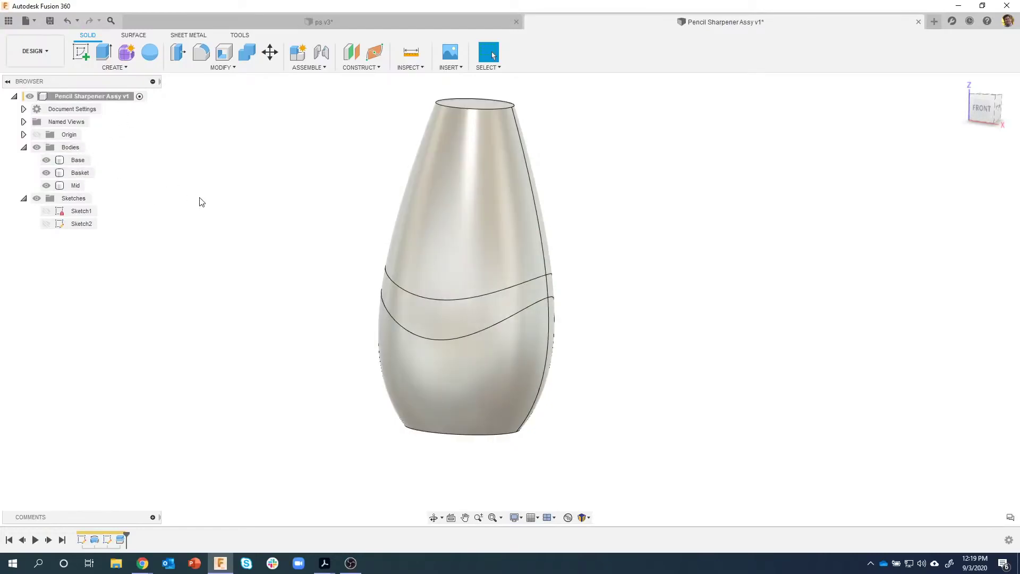
Step: Examine the split sharpener from several angles, highlighting the Base and Mid bodies to check the curved divisions
middle_click_drag(198, 200, 142, 170, "shift")
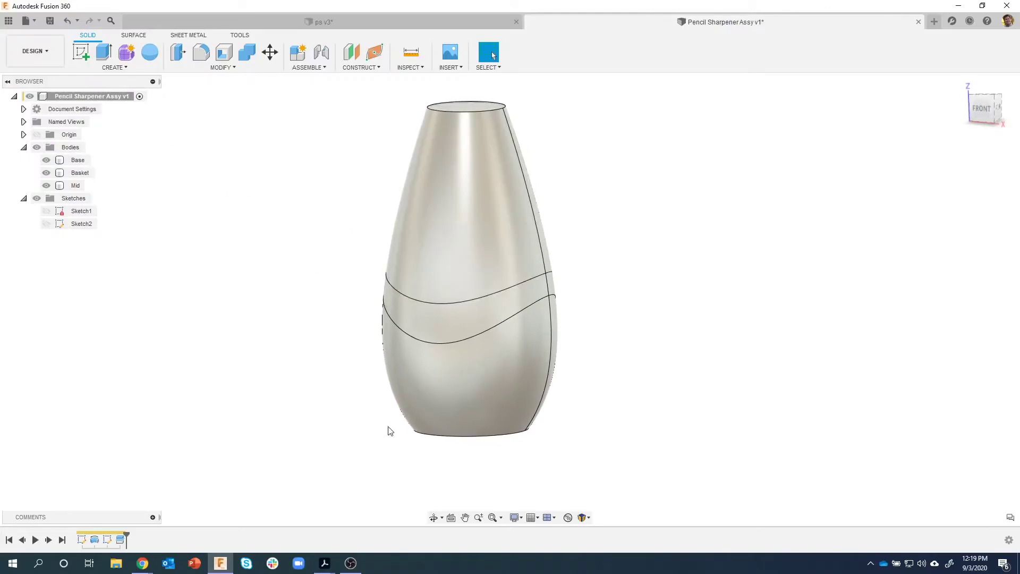
left_click(475, 98)
middle_click_drag(475, 99, 393, 292, "shift")
key("Escape")
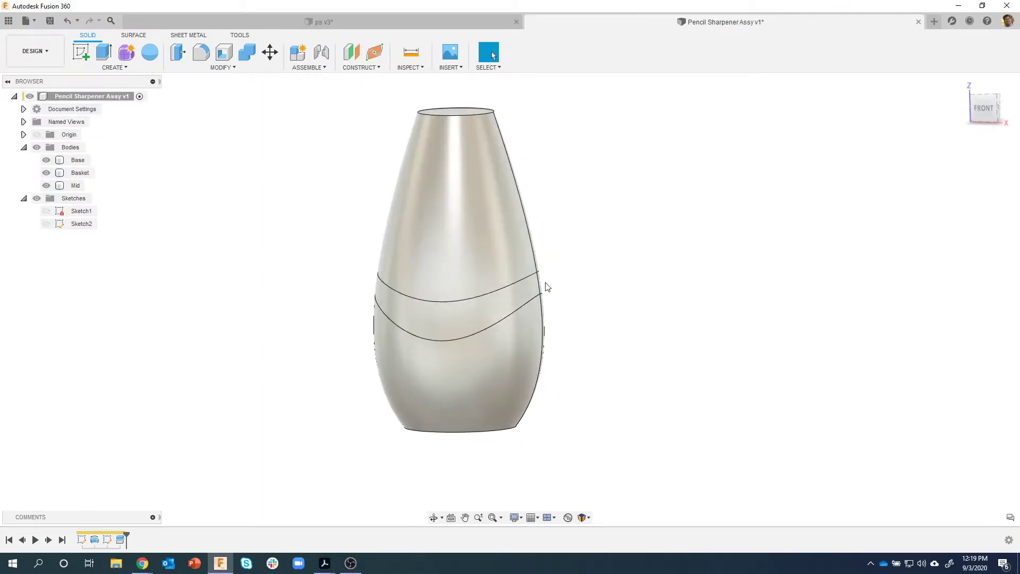
left_click(492, 234)
middle_click_drag(491, 234, 237, 247, "shift")
key("Escape")
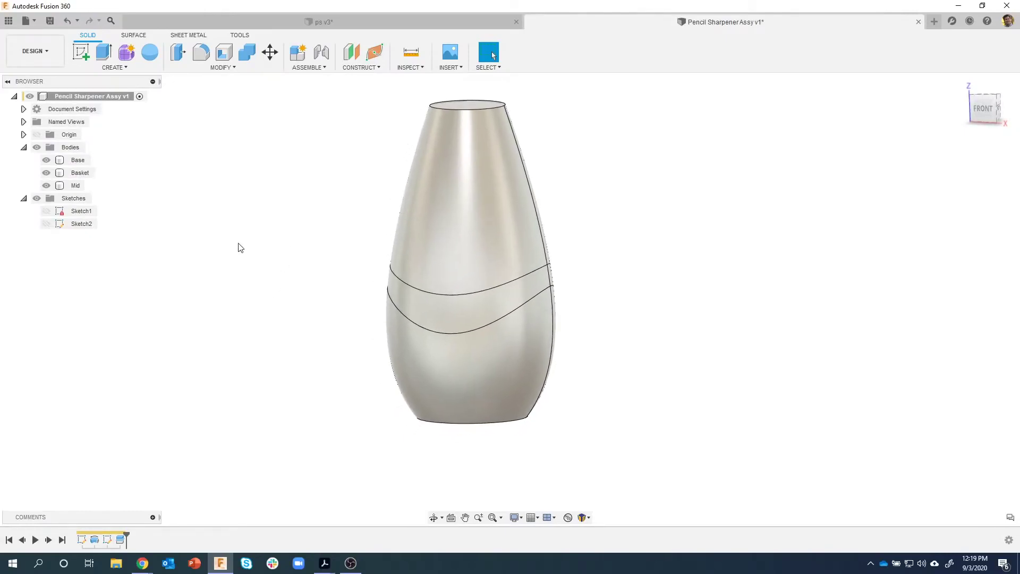
left_click(428, 355)
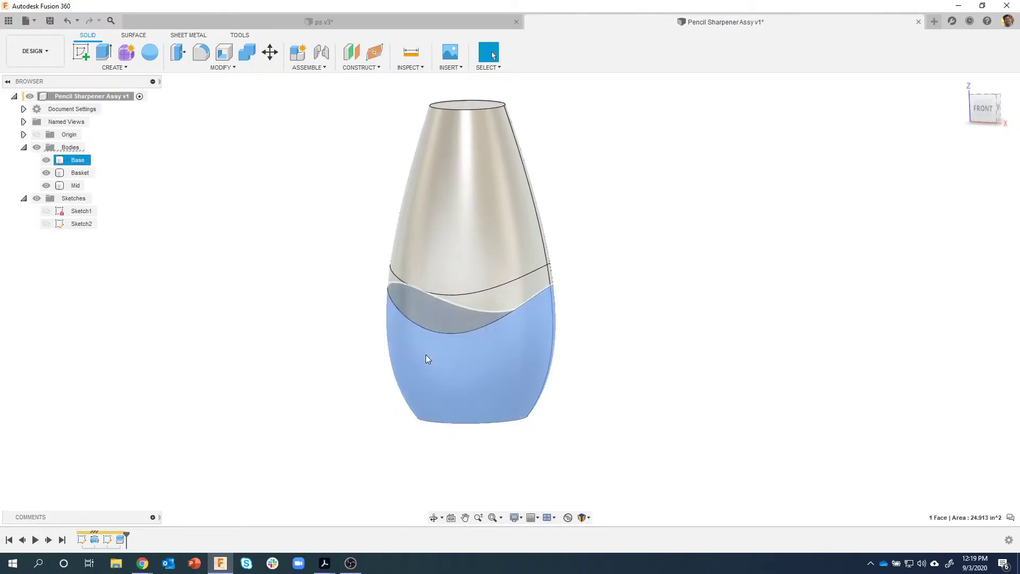
left_click(473, 309)
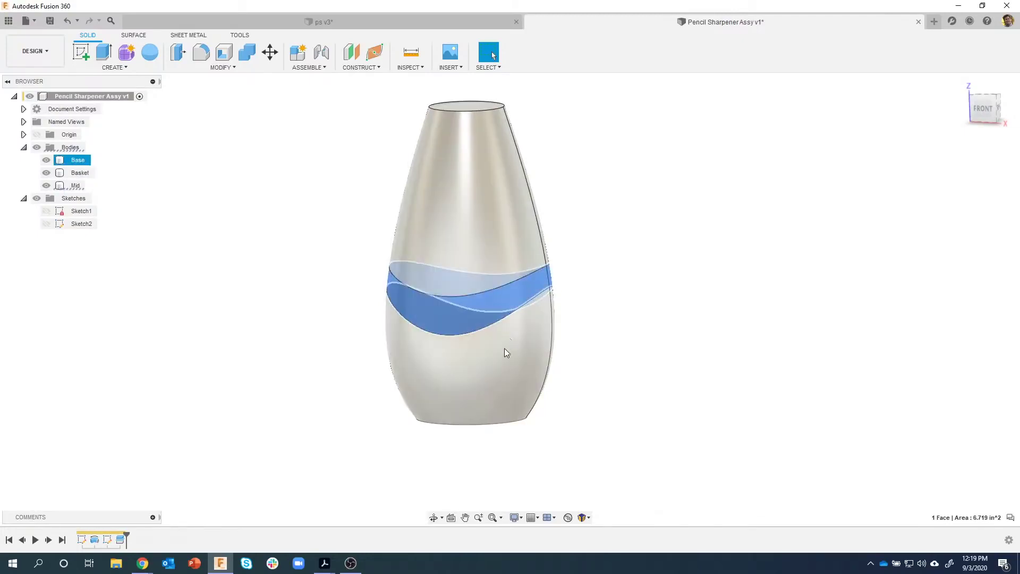
left_click(505, 379)
left_click(254, 397)
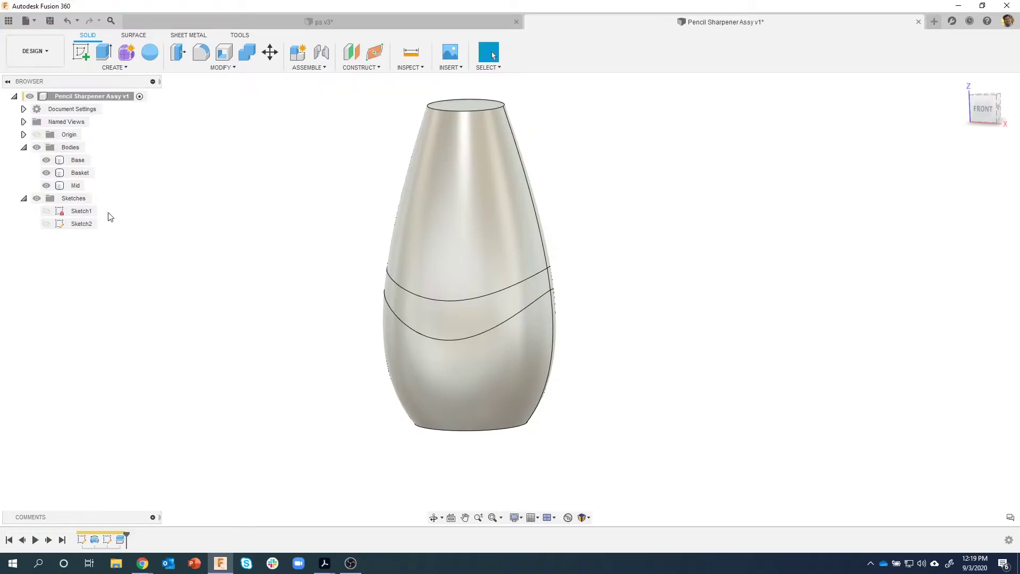
Step: Create components from the Base, Basket and Mid bodies, and activate the Base component
right_click(70, 152)
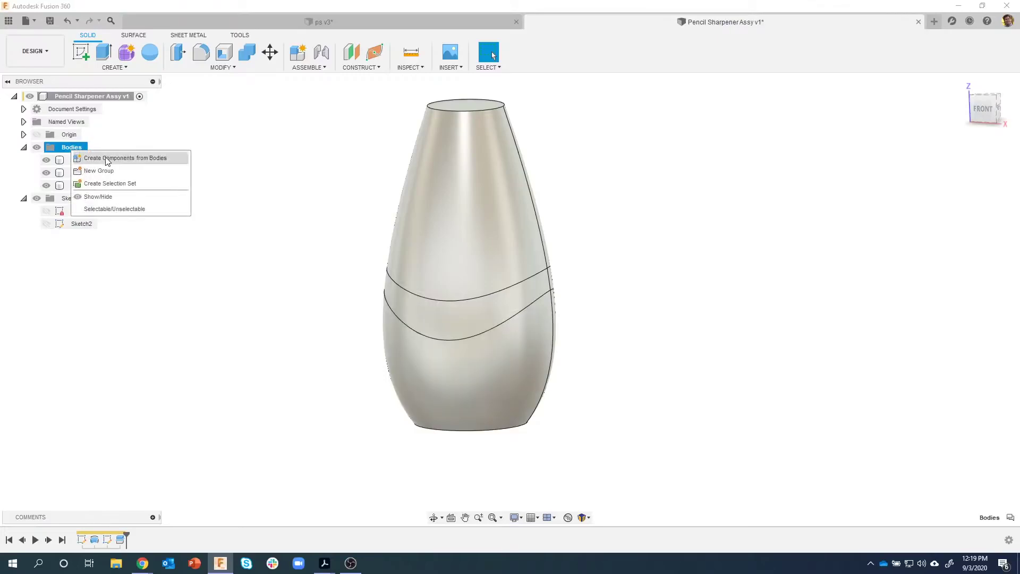
left_click(145, 158)
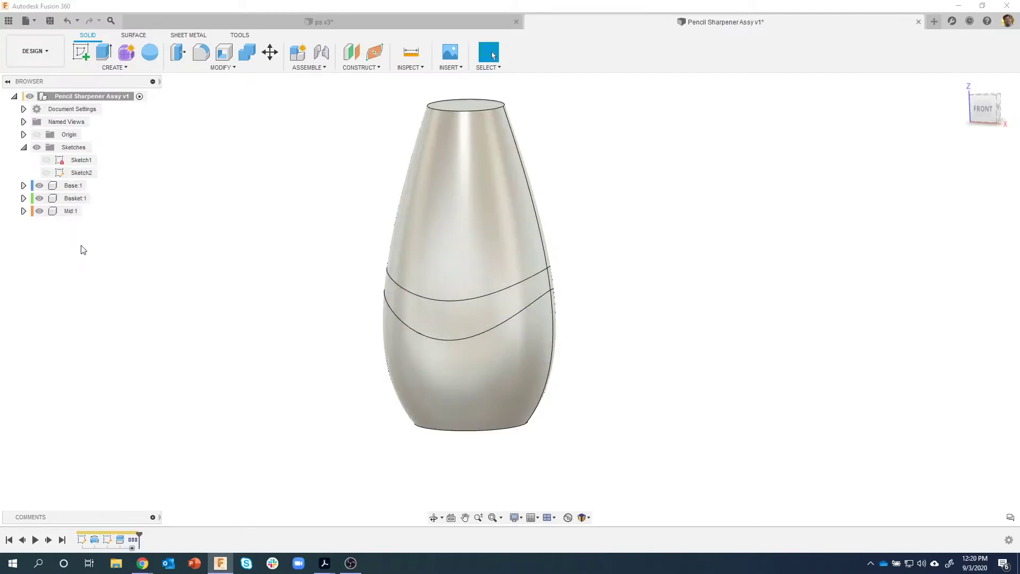
left_click(85, 187)
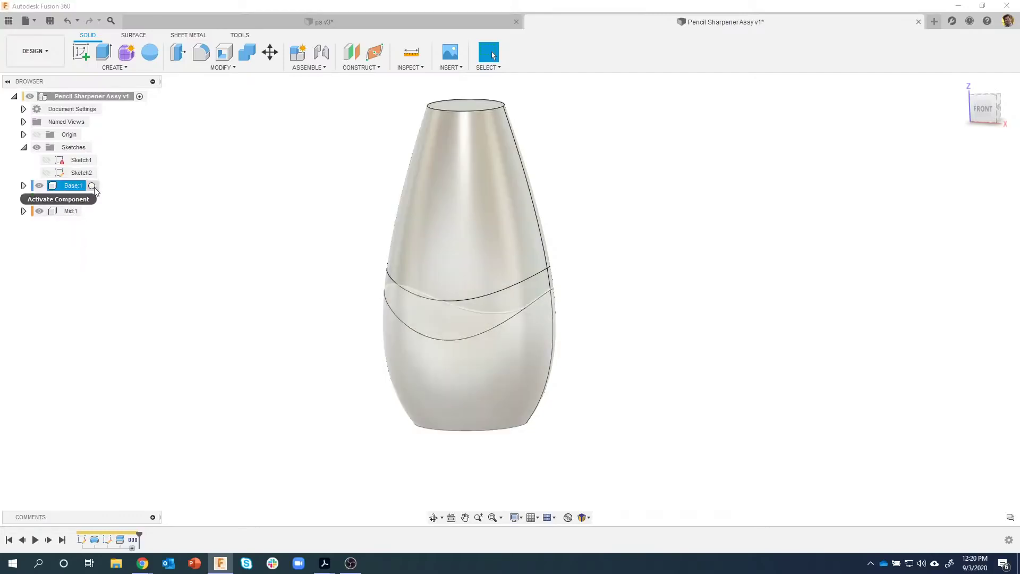
left_click(93, 186)
left_click(191, 292)
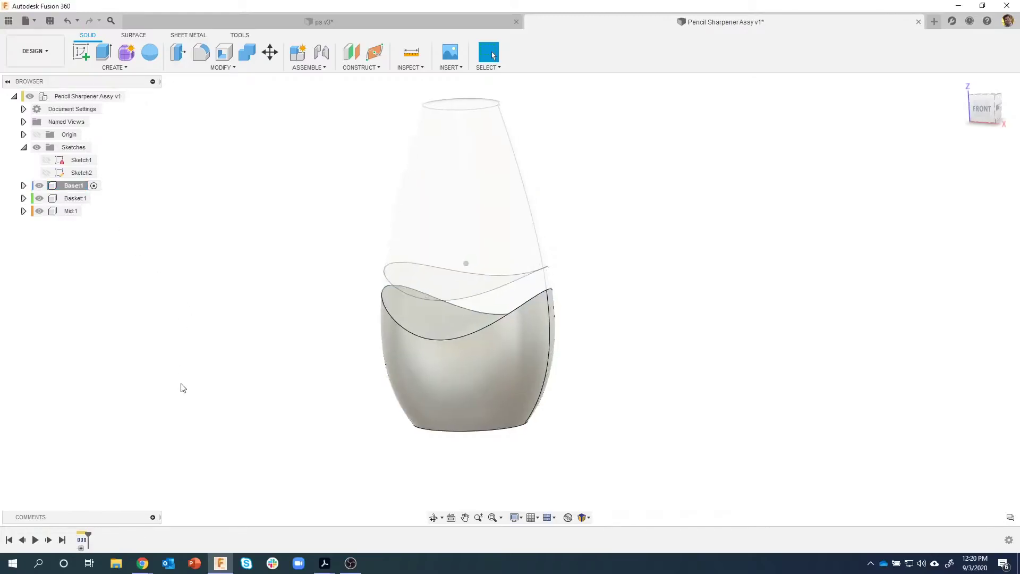
middle_click_drag(183, 388, 96, 371, "shift")
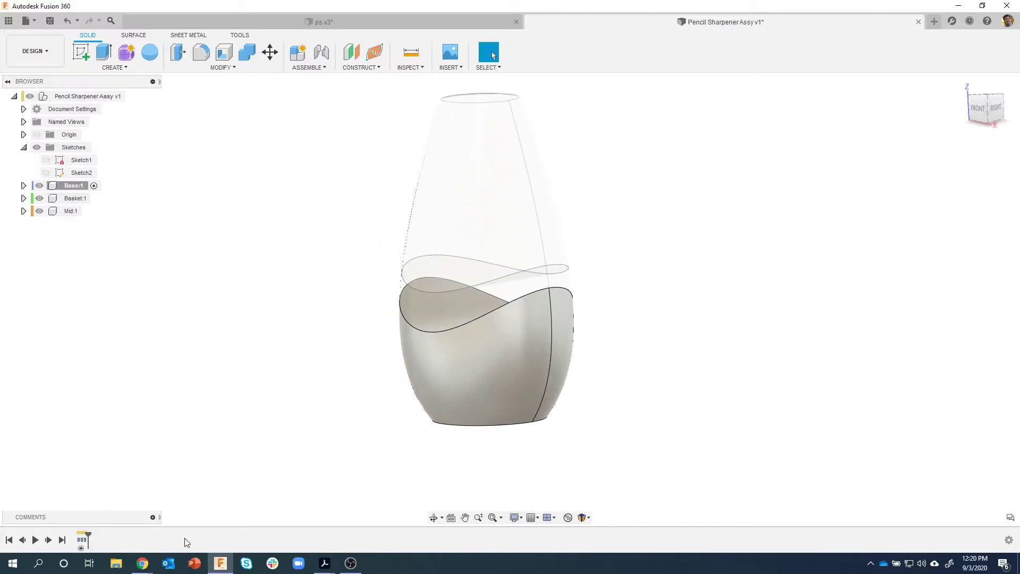
mouse_move(141, 539)
middle_mouse_down("shift")
mouse_move(239, 545)
mouse_move(97, 539)
mouse_move(142, 542)
middle_mouse_up("shift")
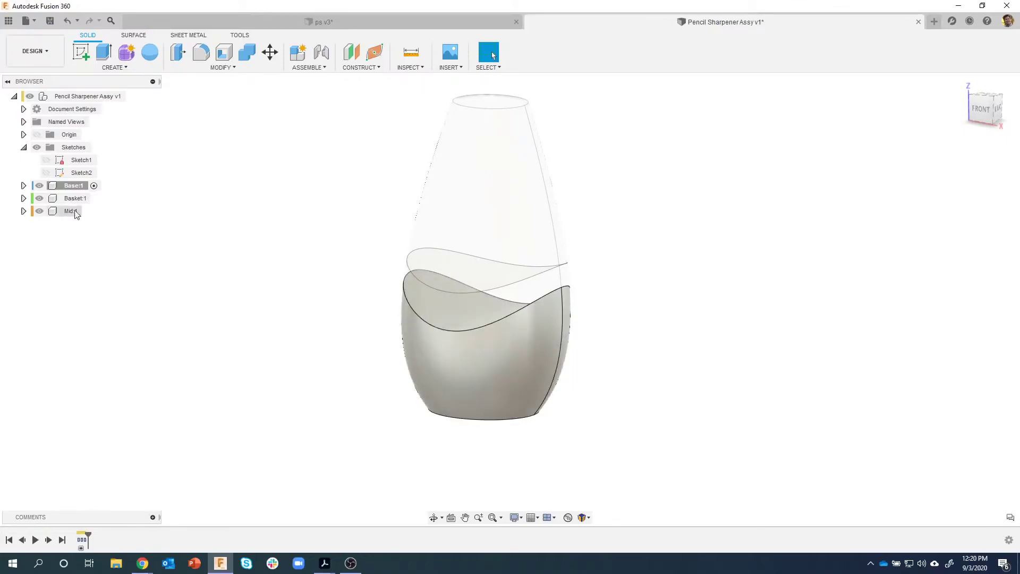
Step: Activate the Mid component and hide the Base and Basket components
left_click(74, 186)
left_click(71, 211)
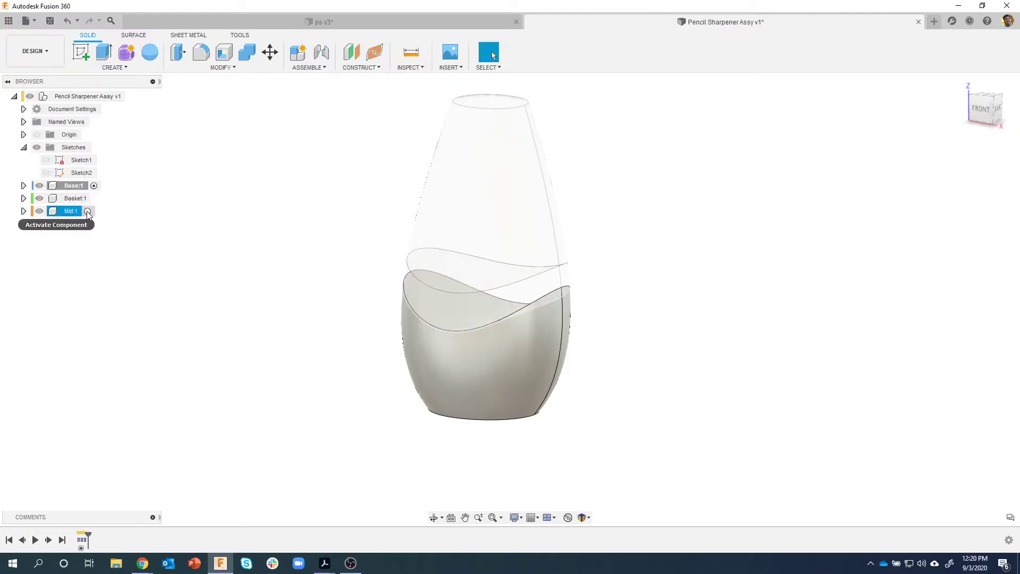
left_click(87, 211)
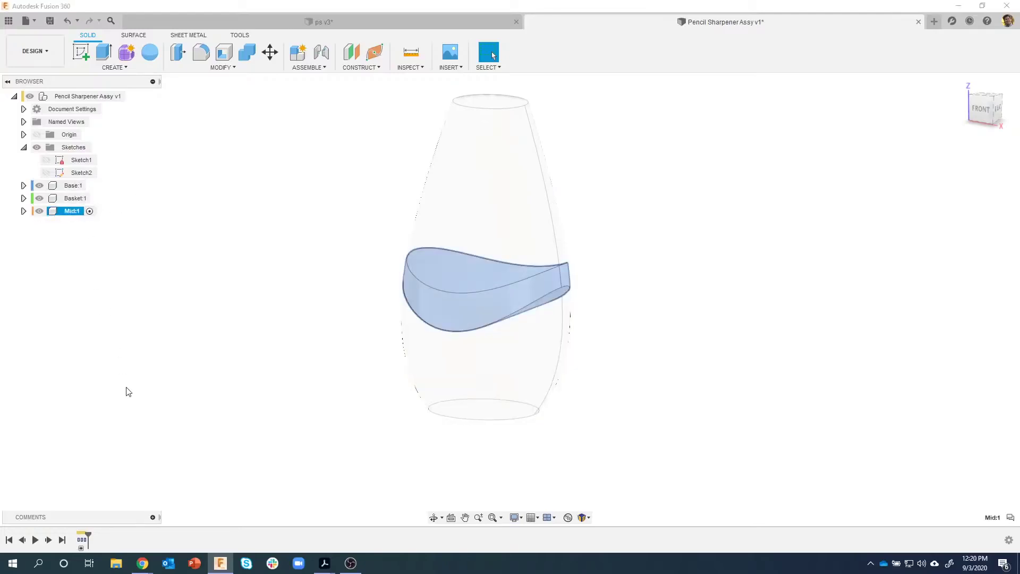
left_click(160, 343)
middle_click_drag(162, 339, 187, 321, "shift")
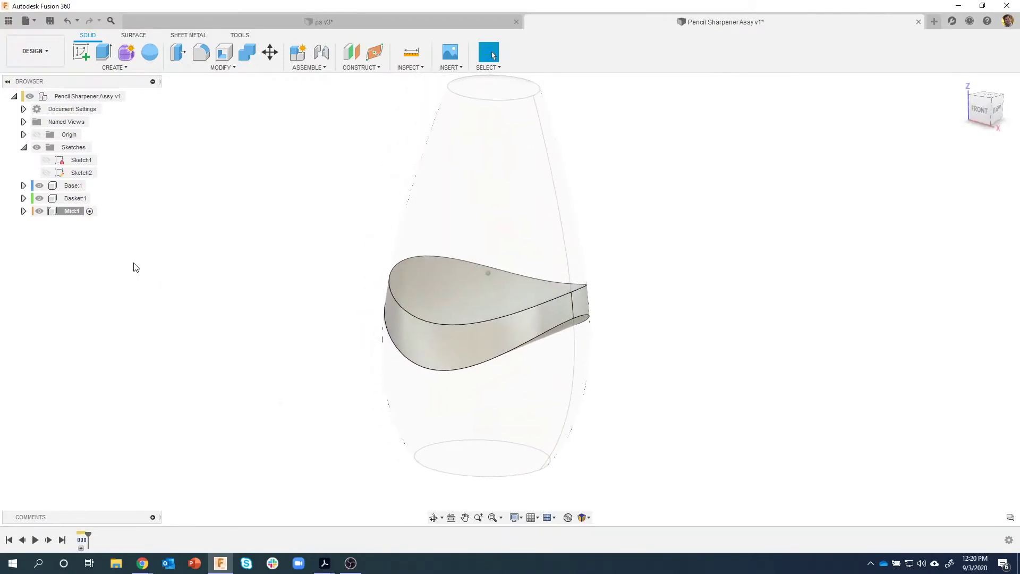
left_click(41, 185)
left_click(39, 185)
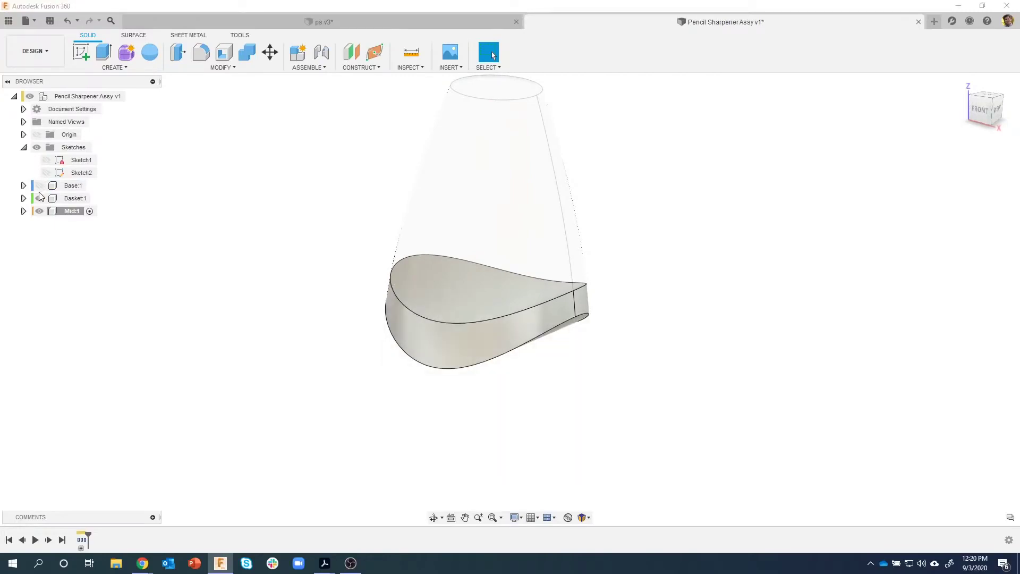
left_click(40, 198)
middle_click_drag(201, 217, 416, 251, "shift")
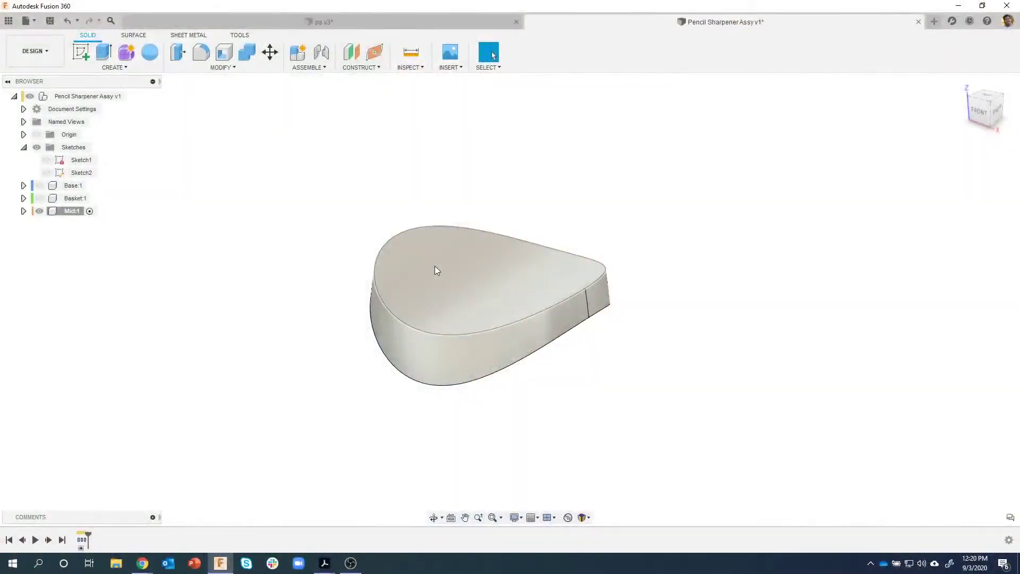
Step: Start an inside Shell on the Mid component, removing both its upper and lower curved faces
left_click(432, 264)
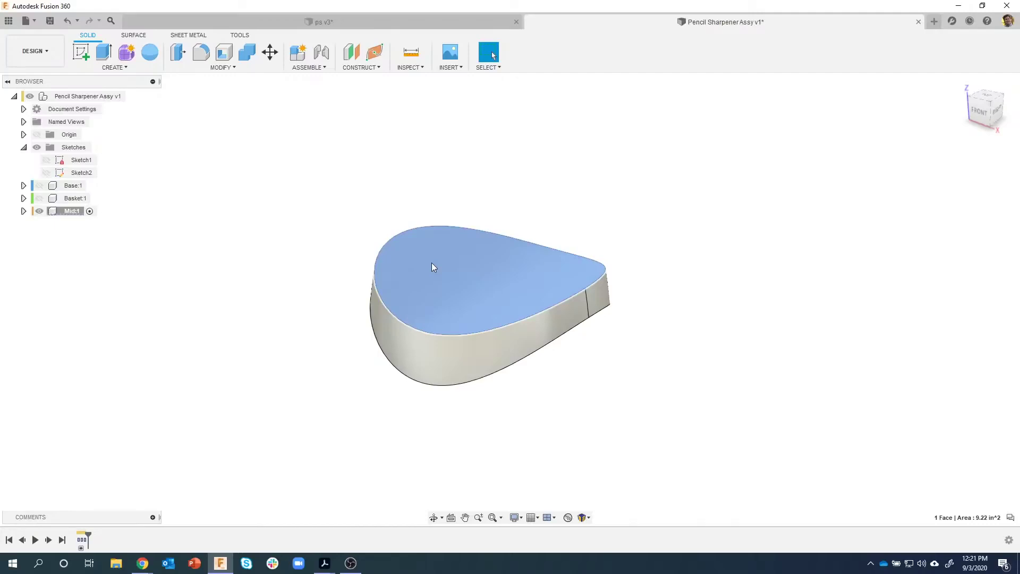
right_click(433, 266)
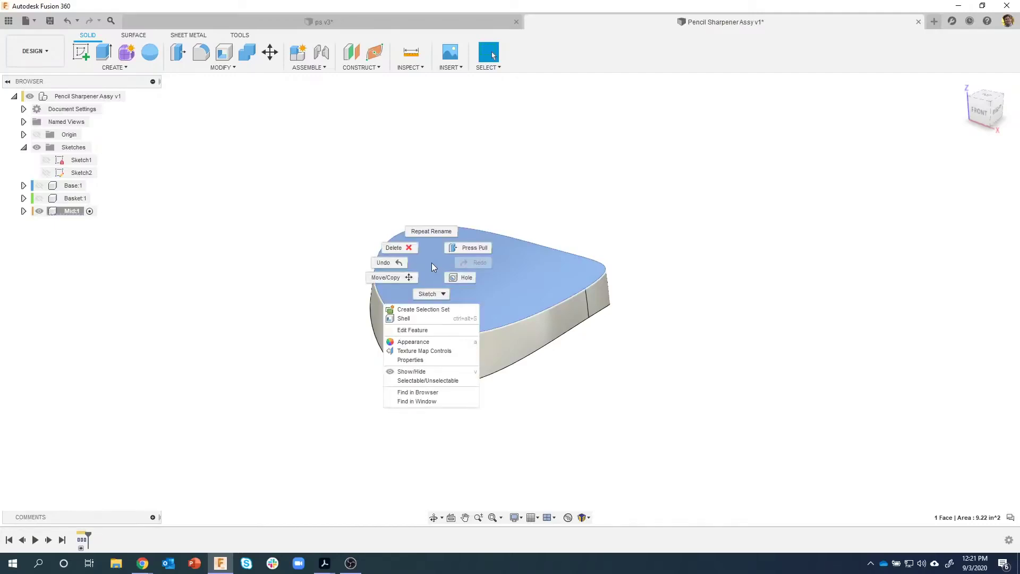
left_click(436, 318)
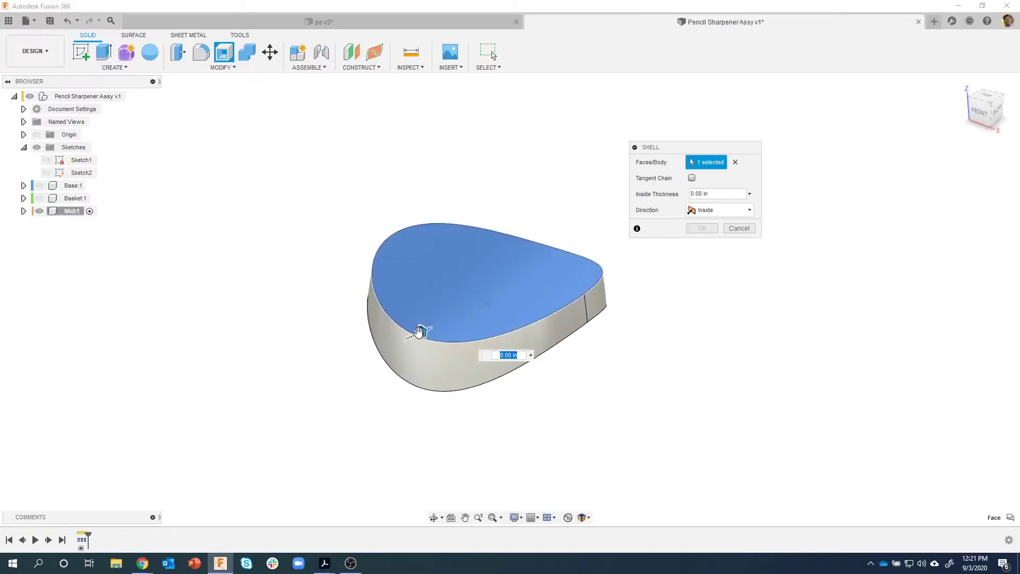
left_click_drag(423, 329, 424, 331)
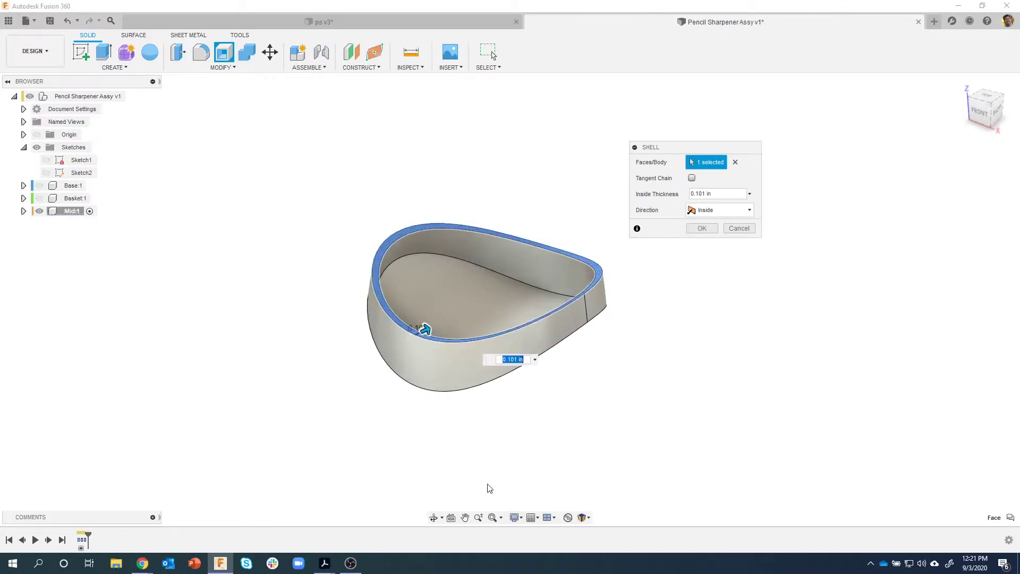
middle_click_drag(500, 480, 529, 280, "shift")
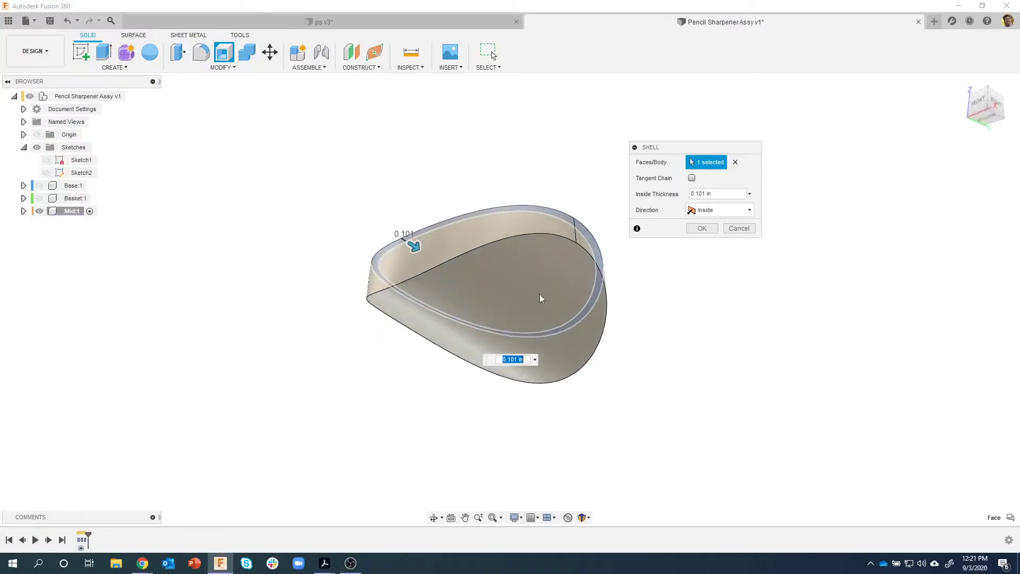
left_click(518, 284)
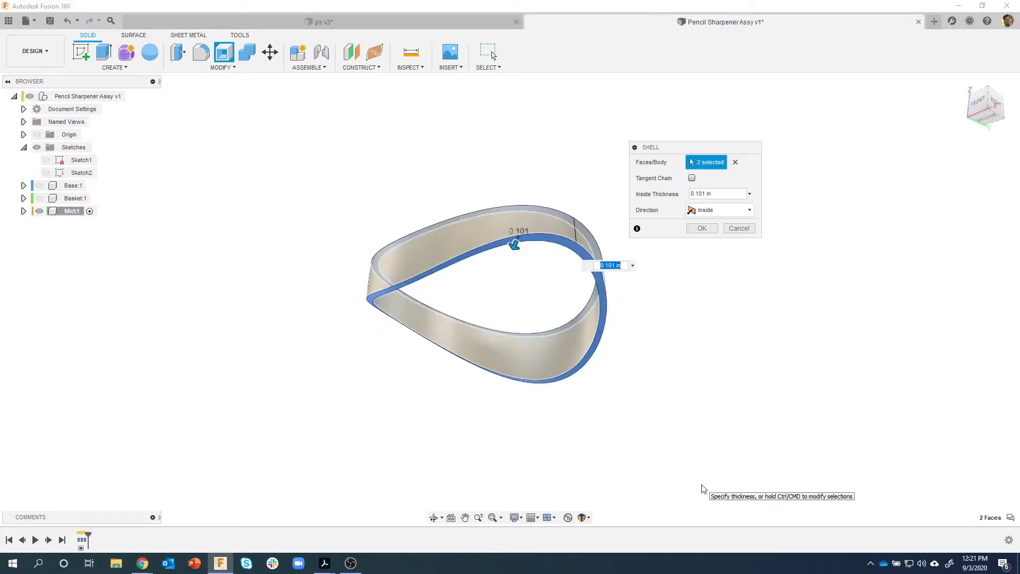
Step: Set the Mid shell's inside thickness to 0.08 in and complete the Shell
middle_click_drag(702, 488, 524, 394, "shift")
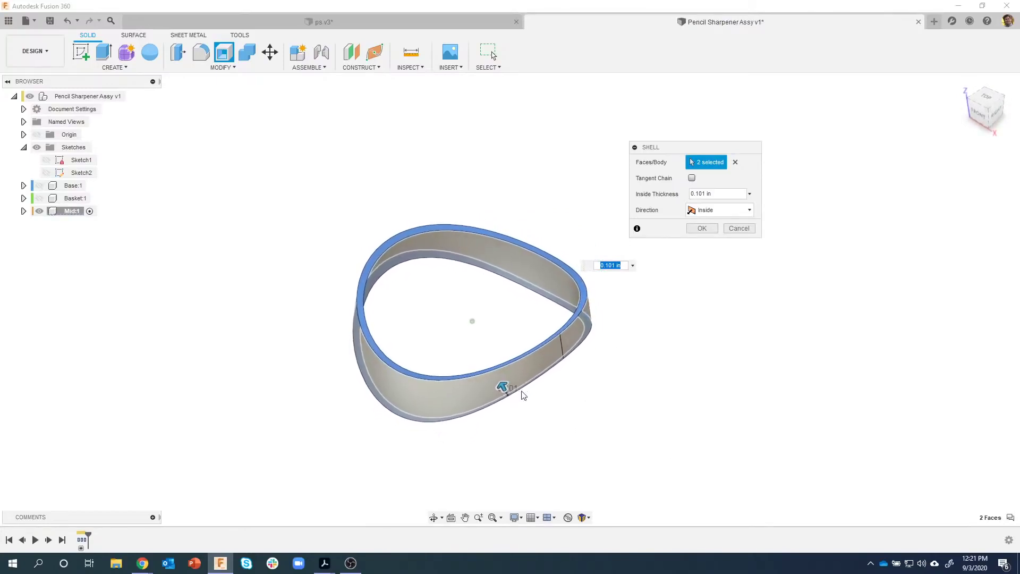
left_click_drag(505, 387, 505, 388)
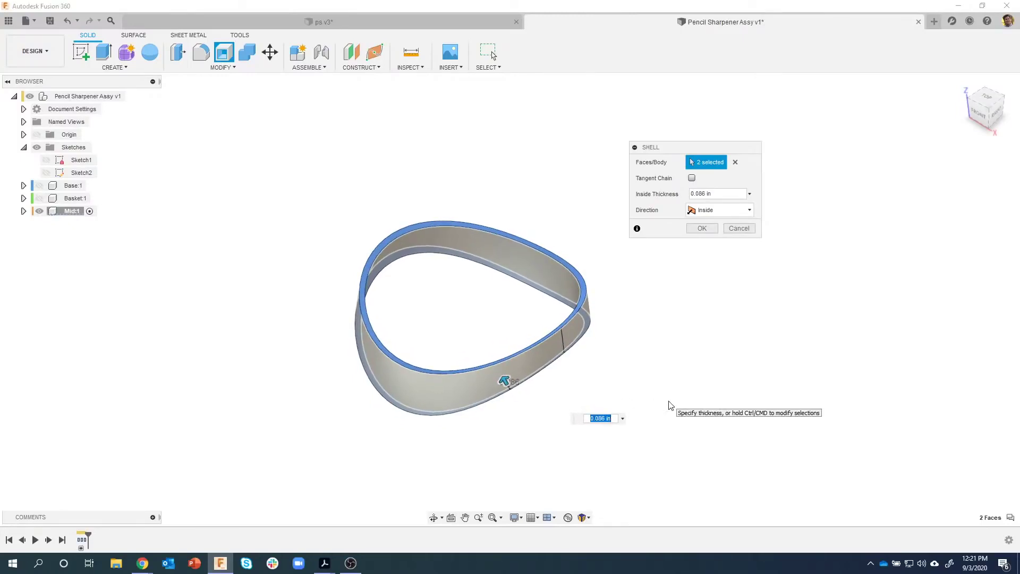
type(".08")
key("Return")
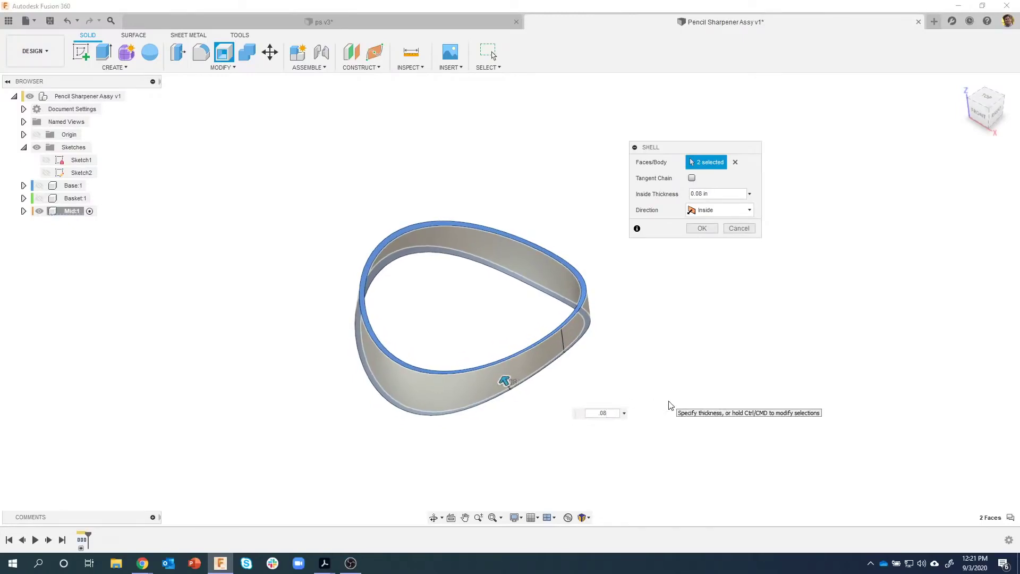
left_click(700, 230)
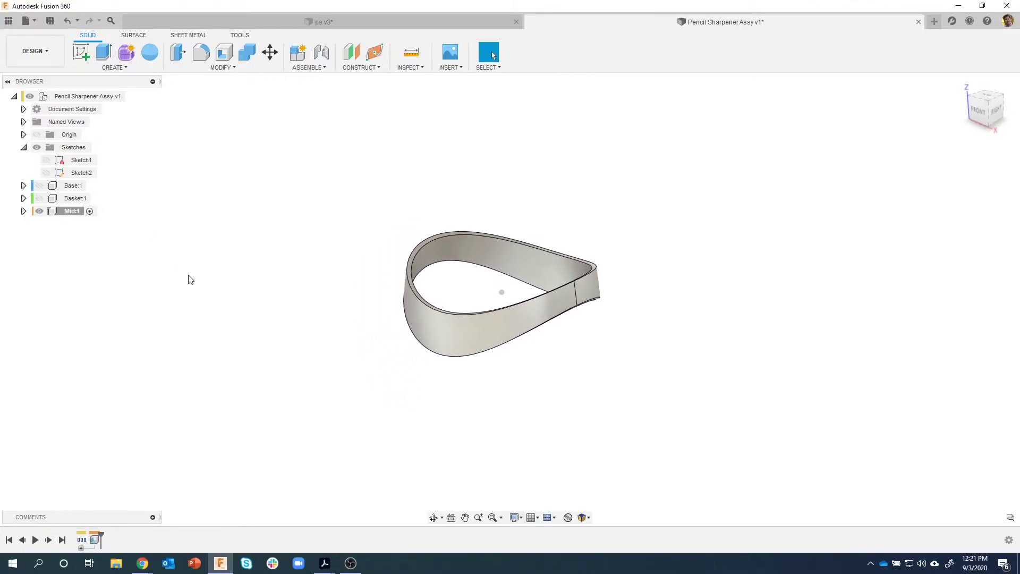
Step: Show the Base and Basket components again and make Base the active component
left_click(39, 186)
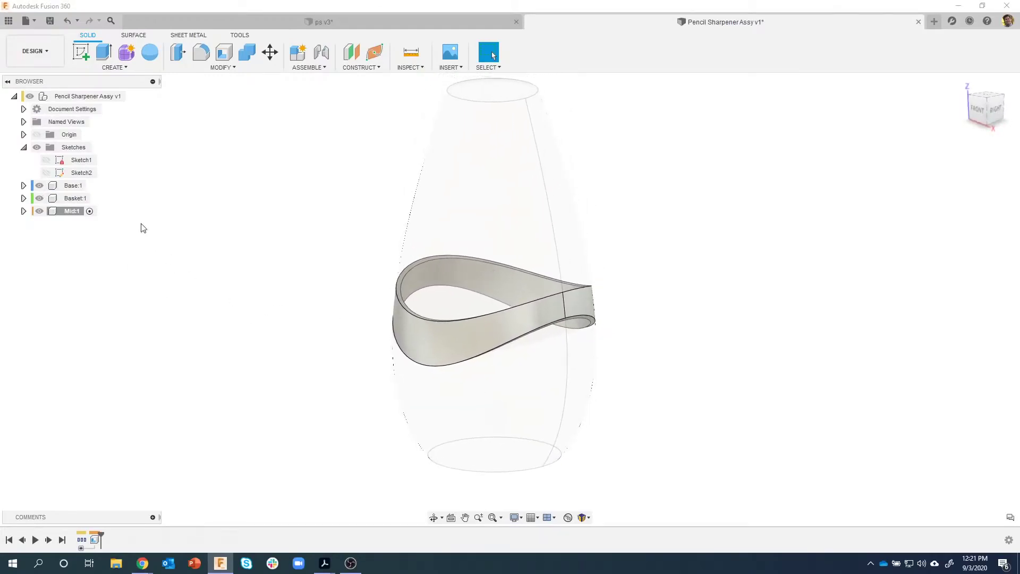
left_click(90, 187)
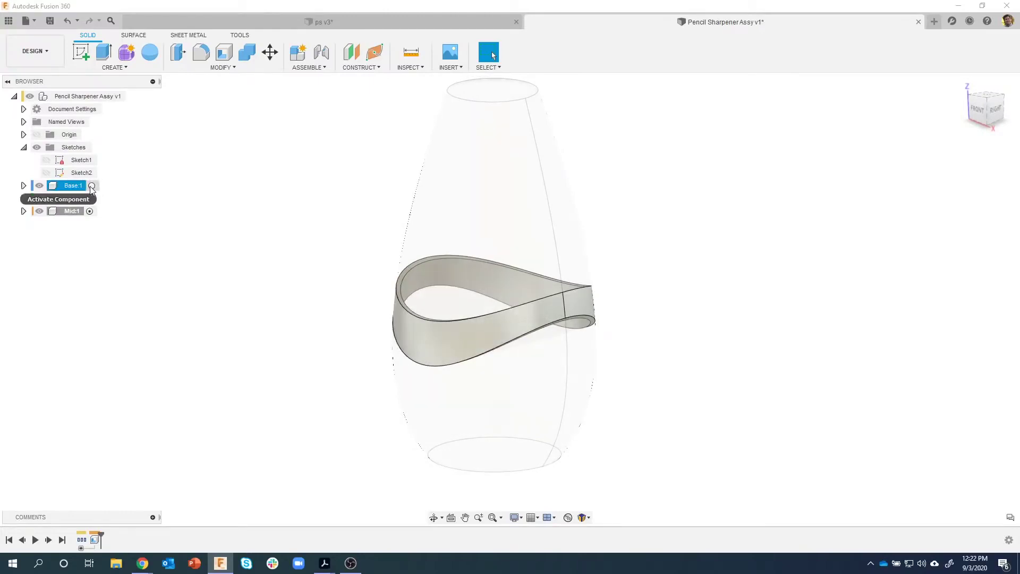
left_click(93, 186)
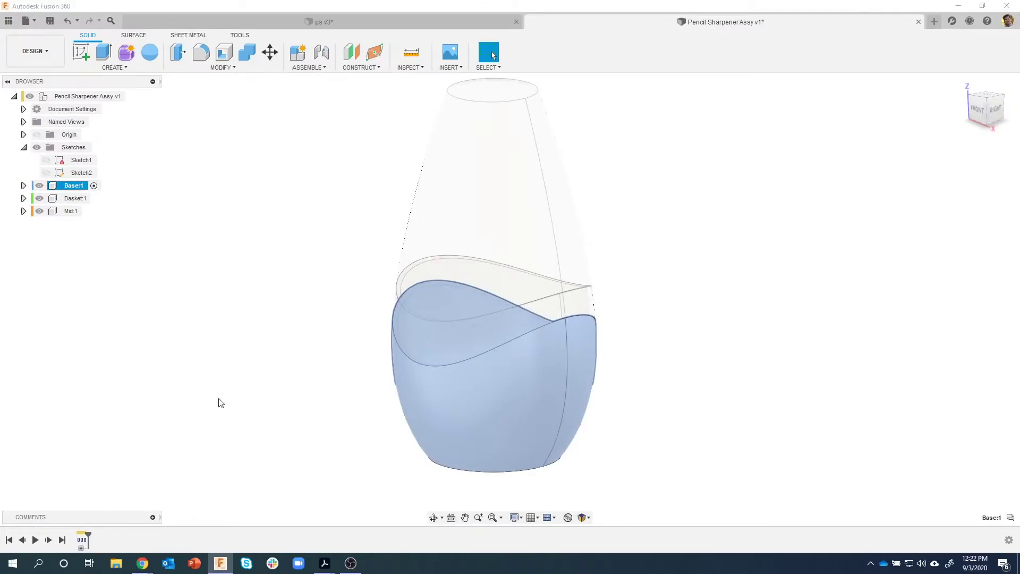
left_click(240, 357)
middle_click_drag(240, 357, 310, 344, "shift")
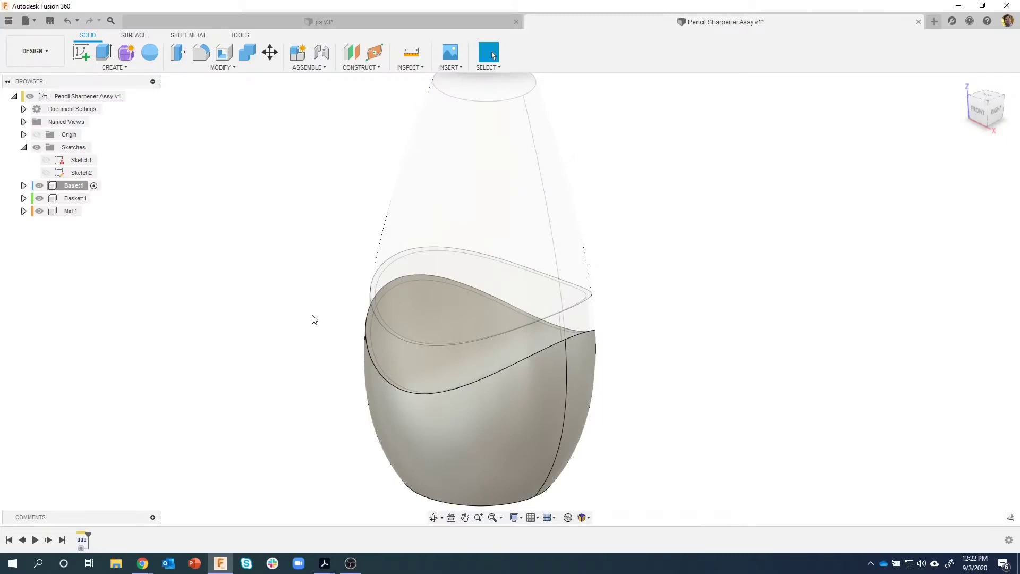
mouse_move(313, 319)
middle_mouse_down("shift")
mouse_move(492, 365)
mouse_move(470, 333)
mouse_move(430, 321)
mouse_move(447, 307)
mouse_move(448, 332)
mouse_move(425, 239)
mouse_move(424, 274)
mouse_move(499, 292)
mouse_move(401, 260)
mouse_move(393, 319)
mouse_move(496, 225)
mouse_move(469, 351)
mouse_move(487, 337)
mouse_move(510, 423)
mouse_move(442, 305)
middle_mouse_up("shift")
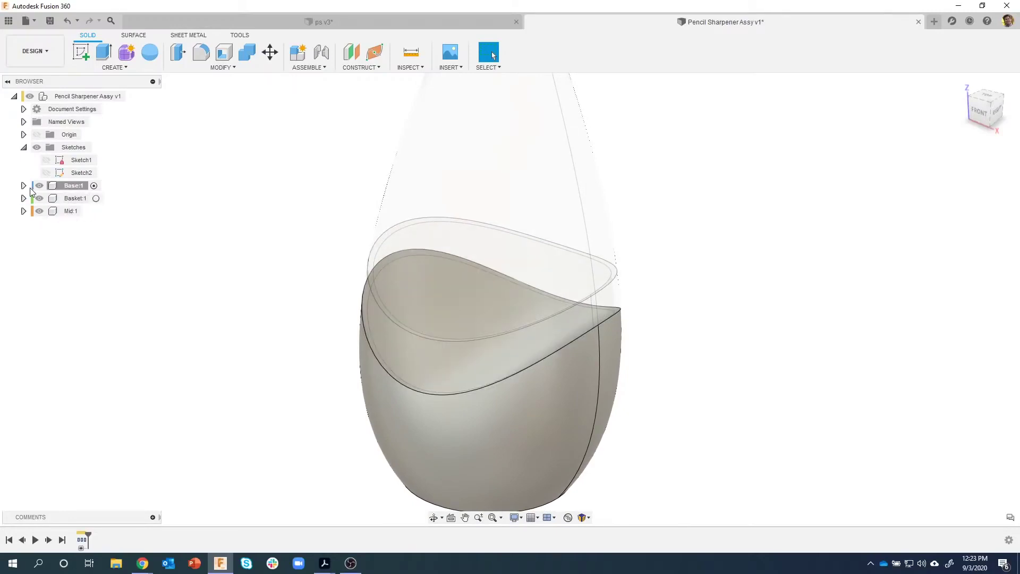
Step: Hide the Basket component and start Press Pull on the Base body's upper curved face
left_click(38, 199)
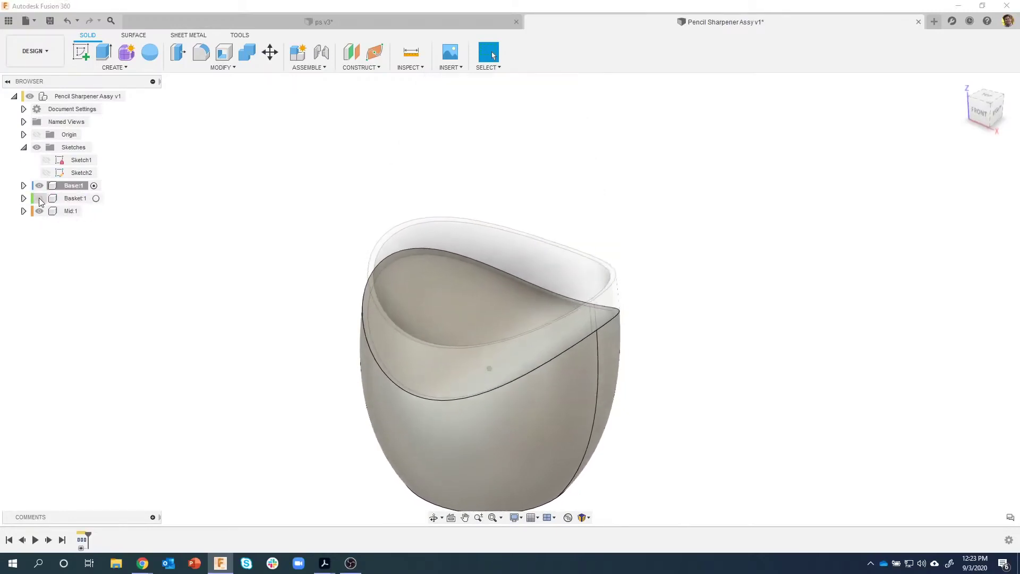
mouse_move(448, 294)
middle_mouse_down("shift")
mouse_move(407, 287)
mouse_move(428, 291)
middle_mouse_up("shift")
left_click(429, 292)
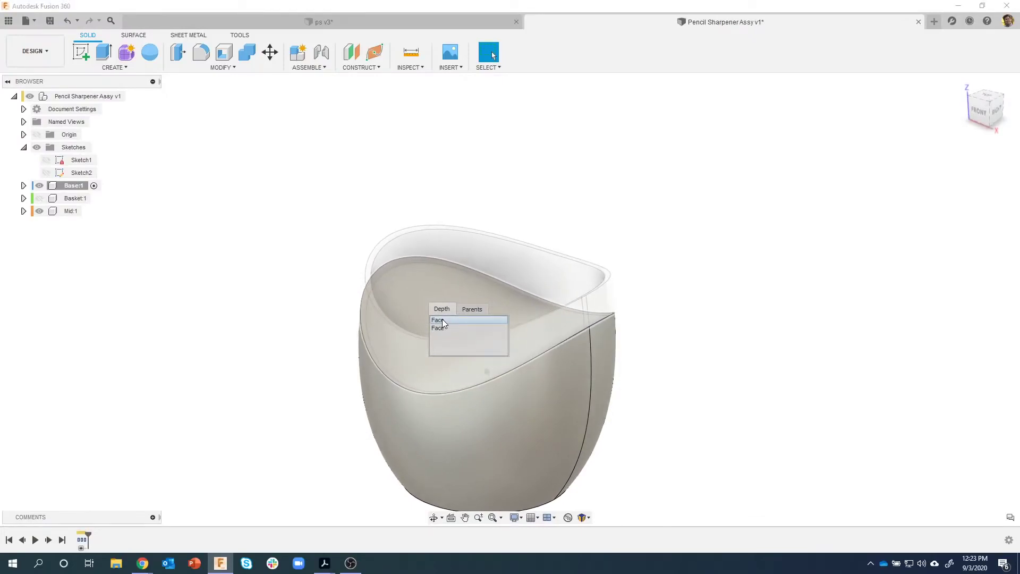
left_click(443, 321)
right_click(438, 308)
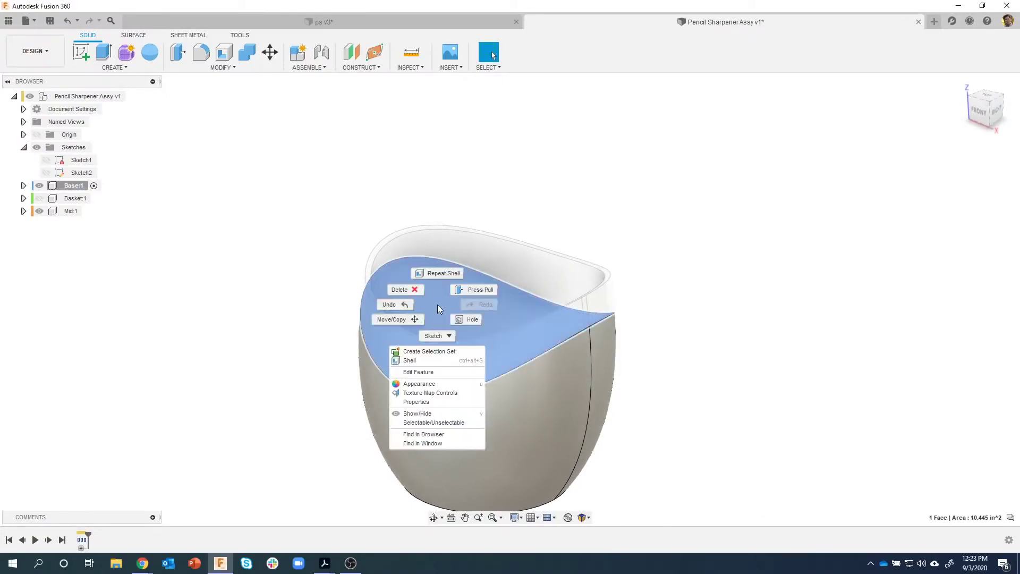
left_click(472, 293)
Step: Offset the Base's upper curved face upward by about 1.016 in, past the Mid ring, and complete the offset
middle_click_drag(470, 296, 412, 319, "shift")
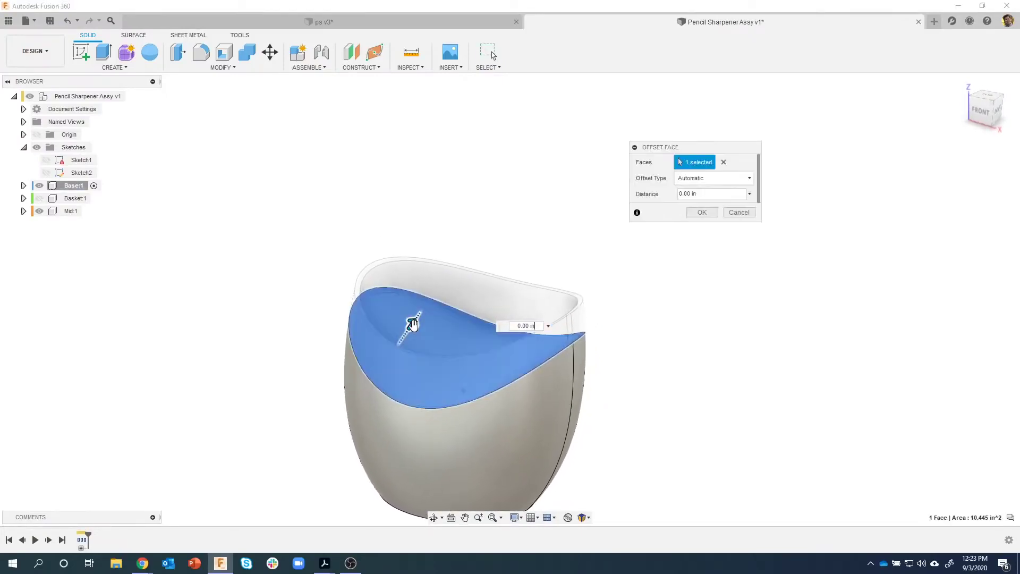
left_click_drag(413, 322, 439, 257)
middle_click_drag(439, 257, 350, 366, "shift")
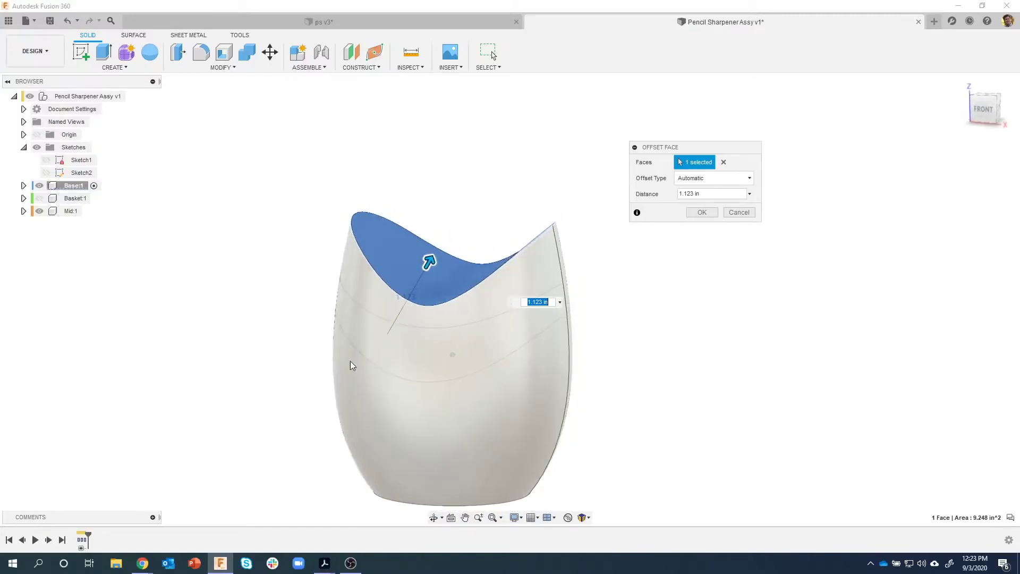
middle_click_drag(417, 296, 417, 265, "shift")
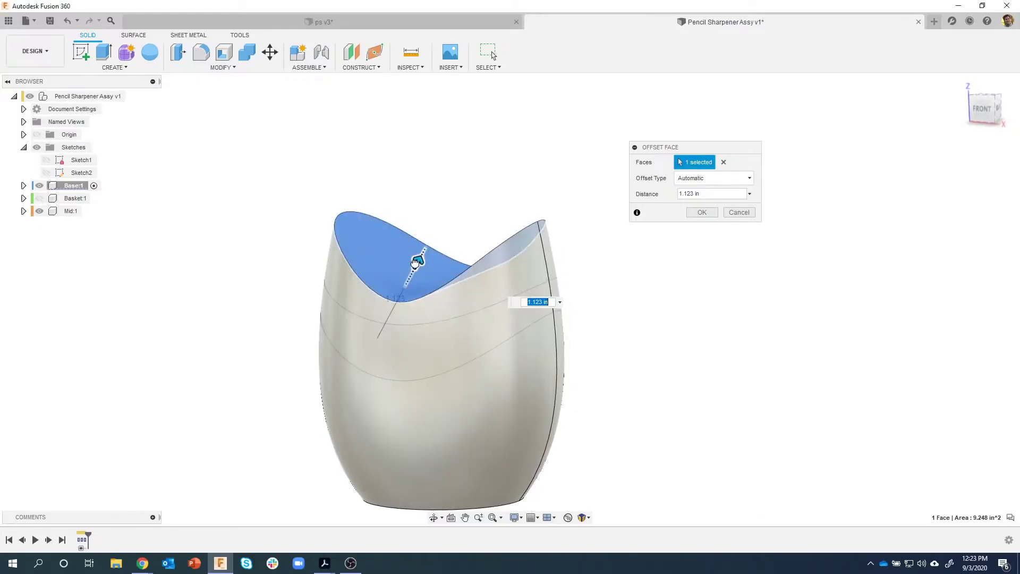
left_click_drag(406, 277, 404, 292)
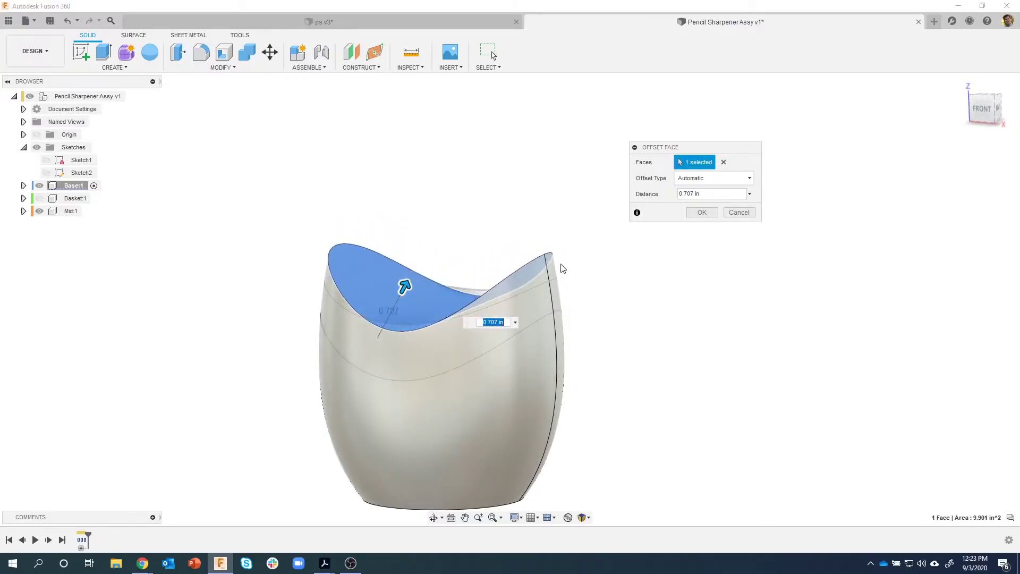
middle_click_drag(482, 325, 408, 275, "shift")
left_click_drag(407, 274, 401, 266)
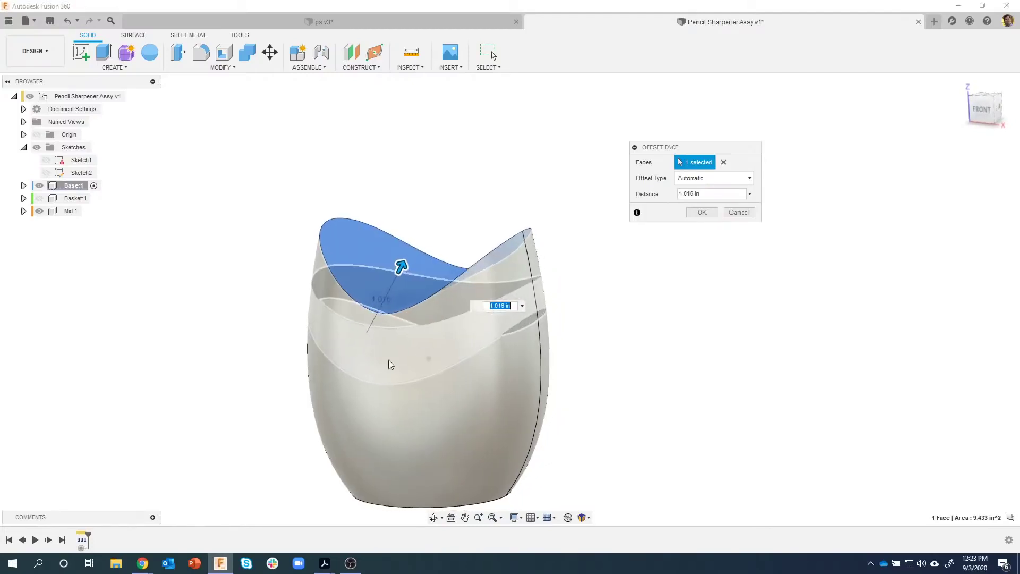
left_click(696, 215)
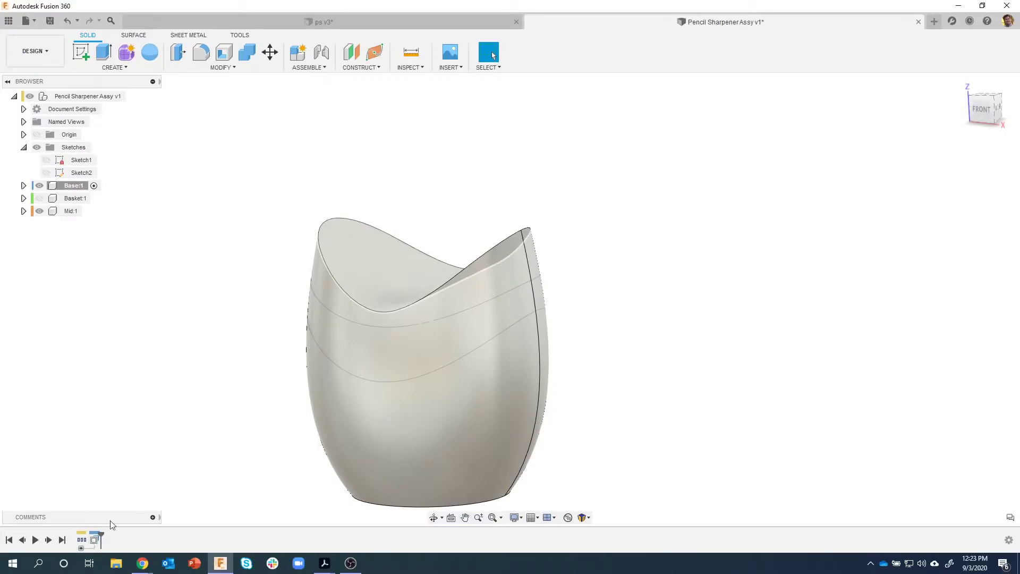
Step: Start Split Body with the extended Base as the body to split and get ready to choose the splitting tool
middle_click_drag(178, 383, 178, 386, "shift")
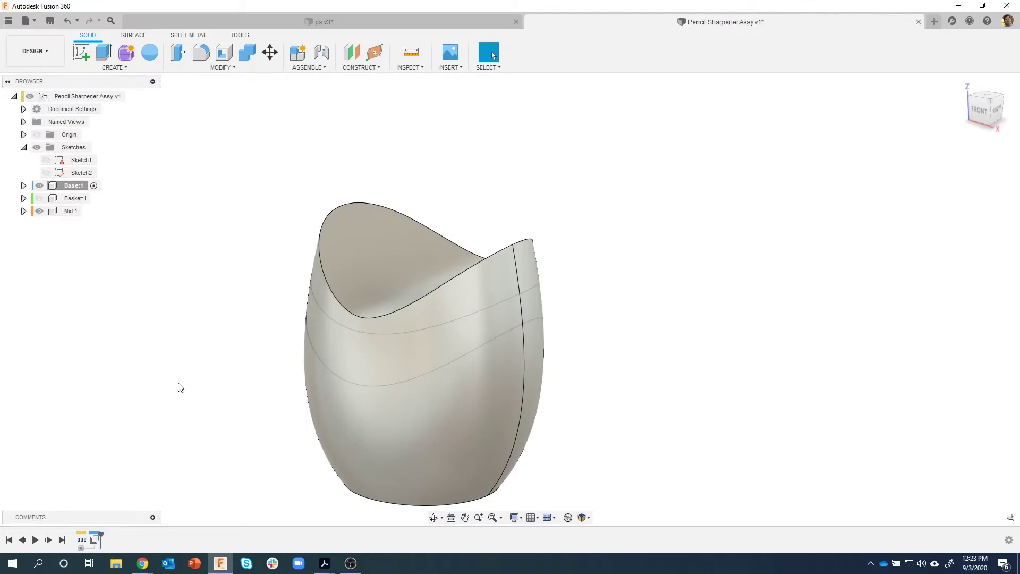
middle_click_drag(179, 383, 179, 372)
scroll(461, 308, "up", 2)
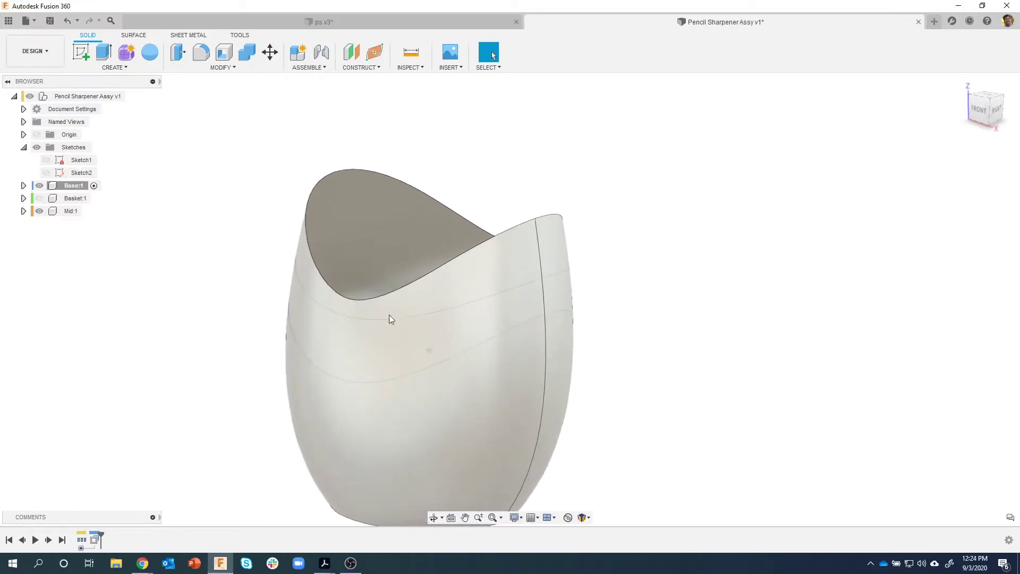
middle_click_drag(448, 309, 186, 340, "shift")
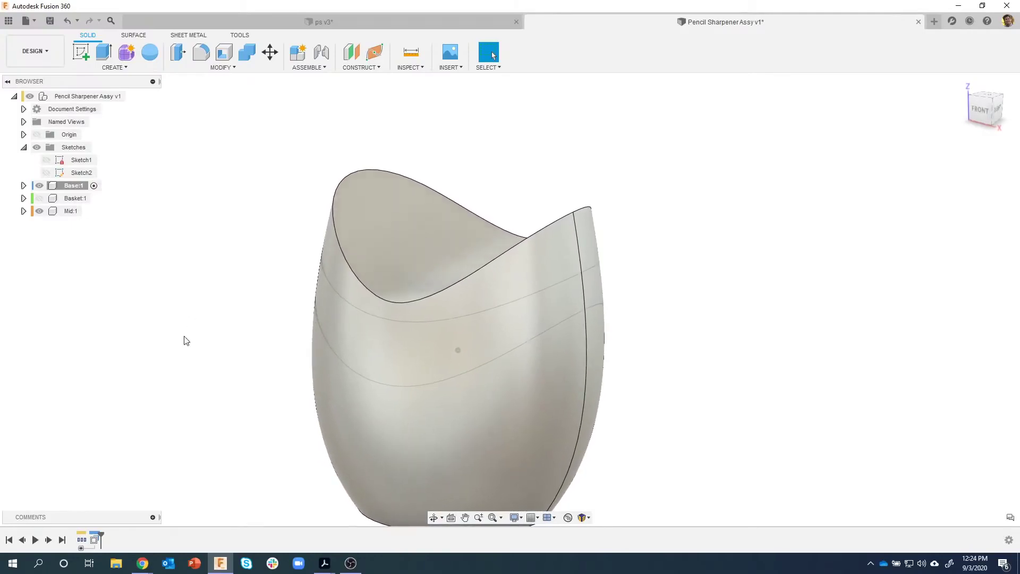
left_click(222, 68)
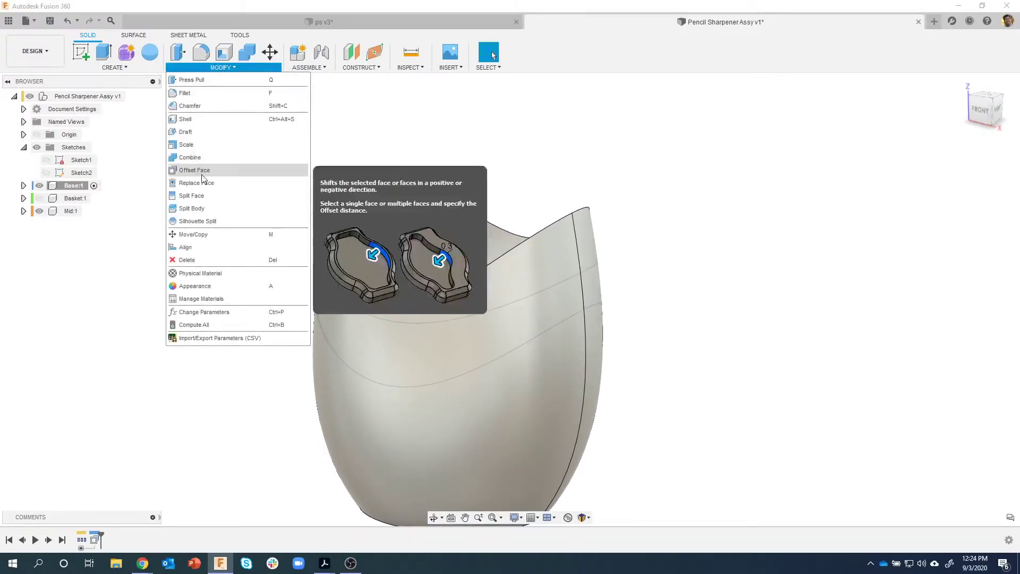
left_click(197, 208)
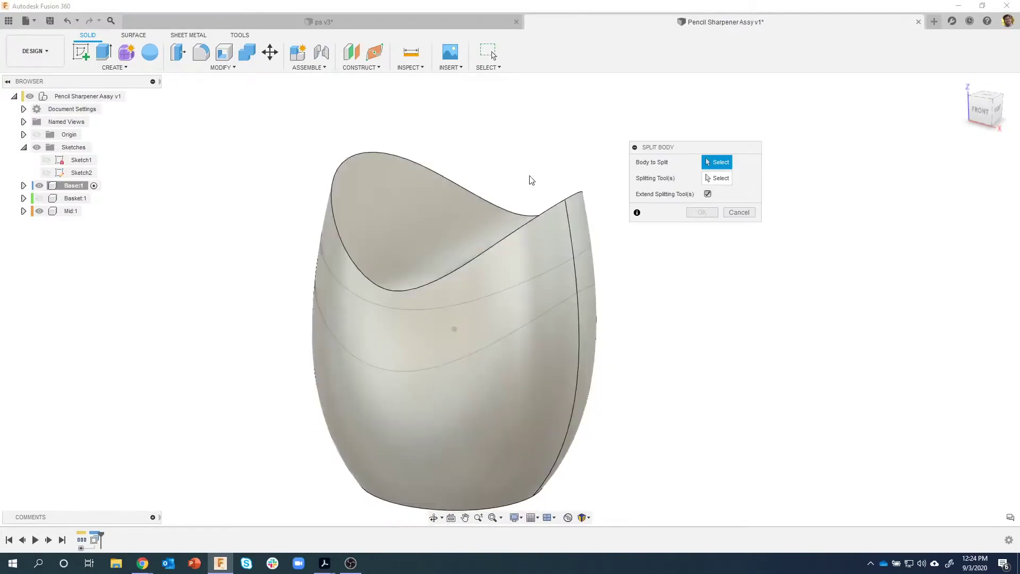
left_click(424, 212)
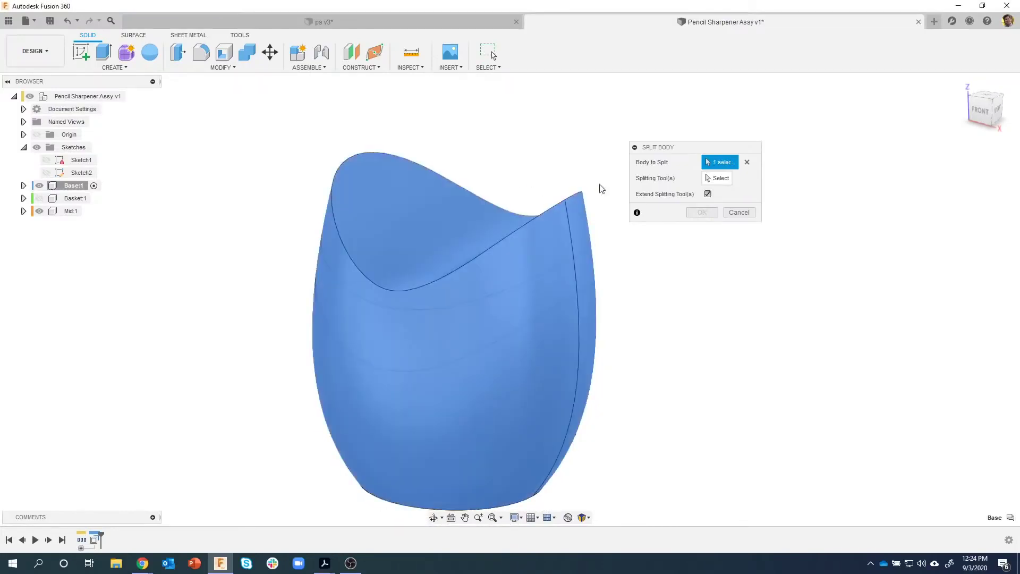
left_click(717, 179)
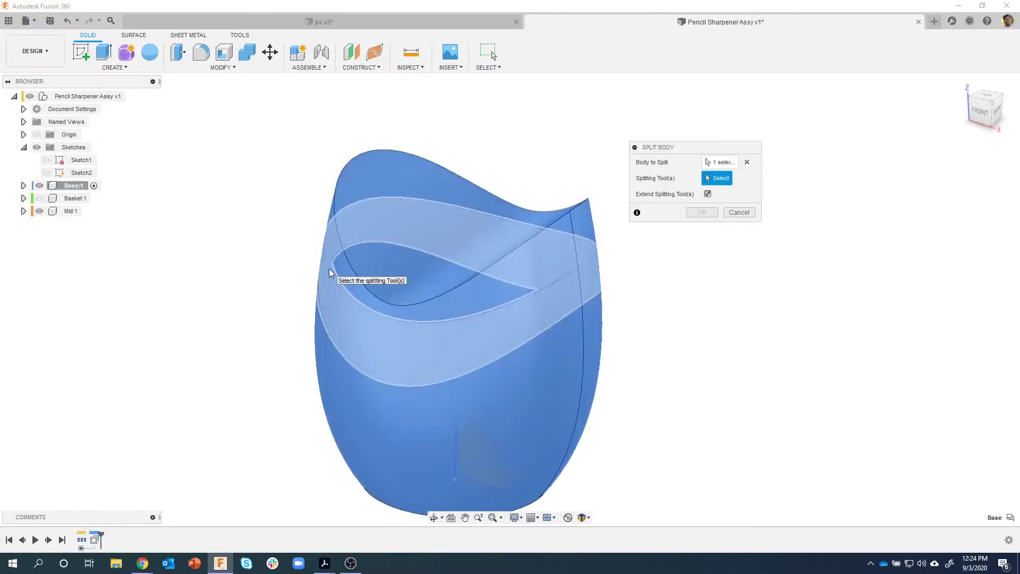
Step: Temporarily hide Base to pick Mid's upper rim face as the extended splitting tool, show Base again and complete the split
left_click(40, 186)
scroll(331, 230, "up", 5)
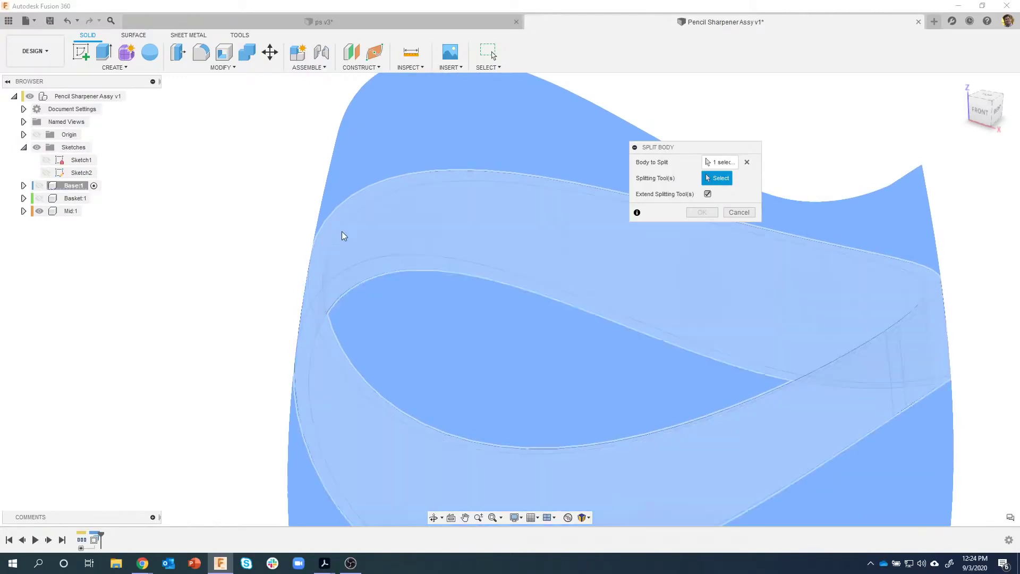
left_click(329, 236)
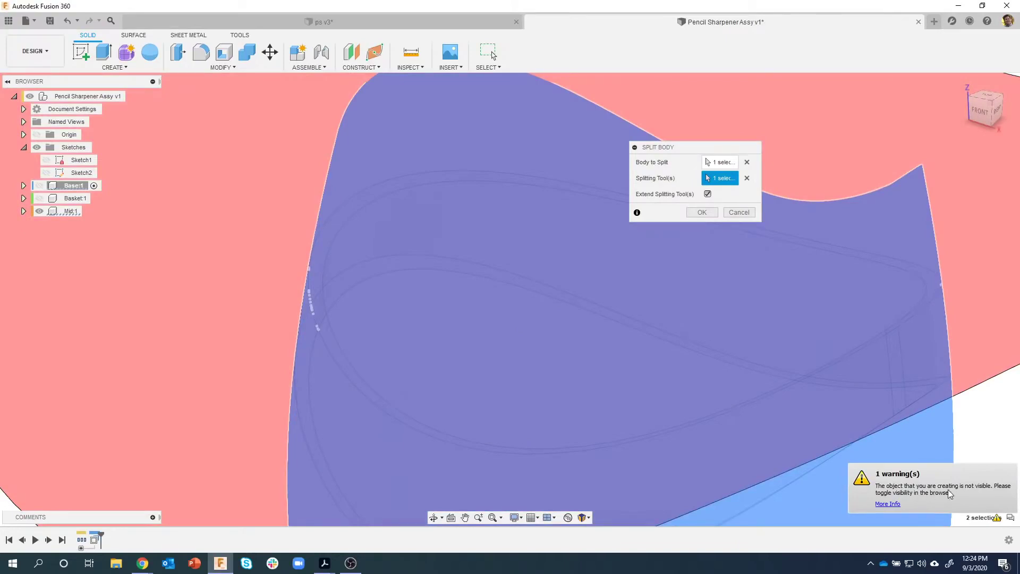
left_click(39, 187)
scroll(194, 307, "down", 4)
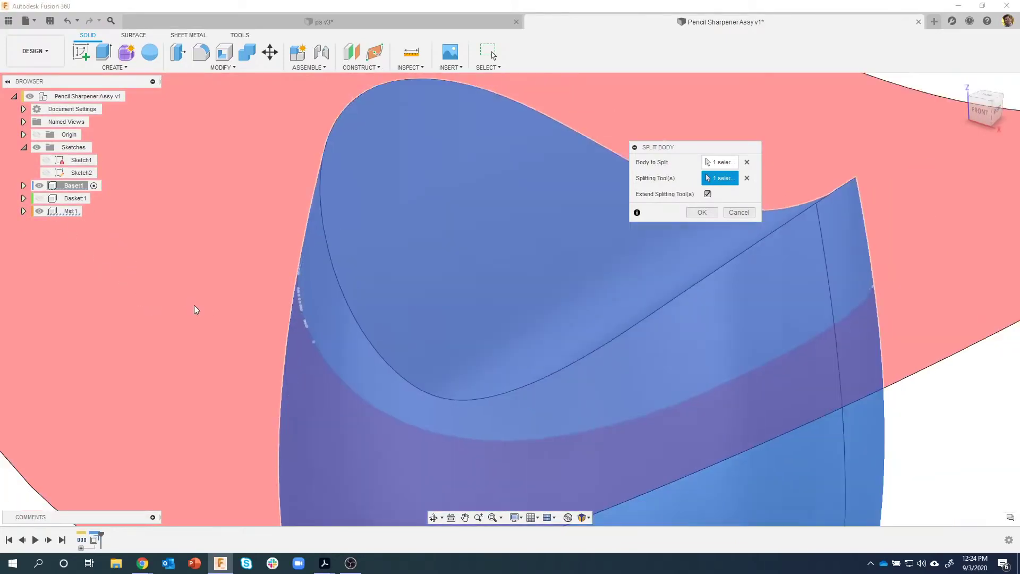
middle_click_drag(195, 308, 681, 250, "shift")
left_click(699, 213)
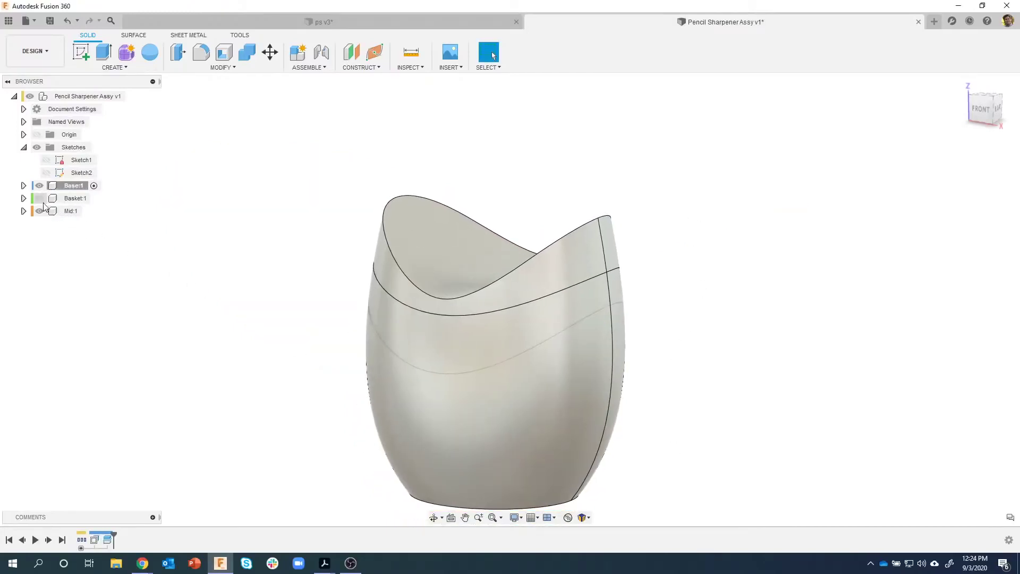
Step: List the bodies in the Base component and remove the upper split piece, Base (1), using Remove
left_click(23, 185)
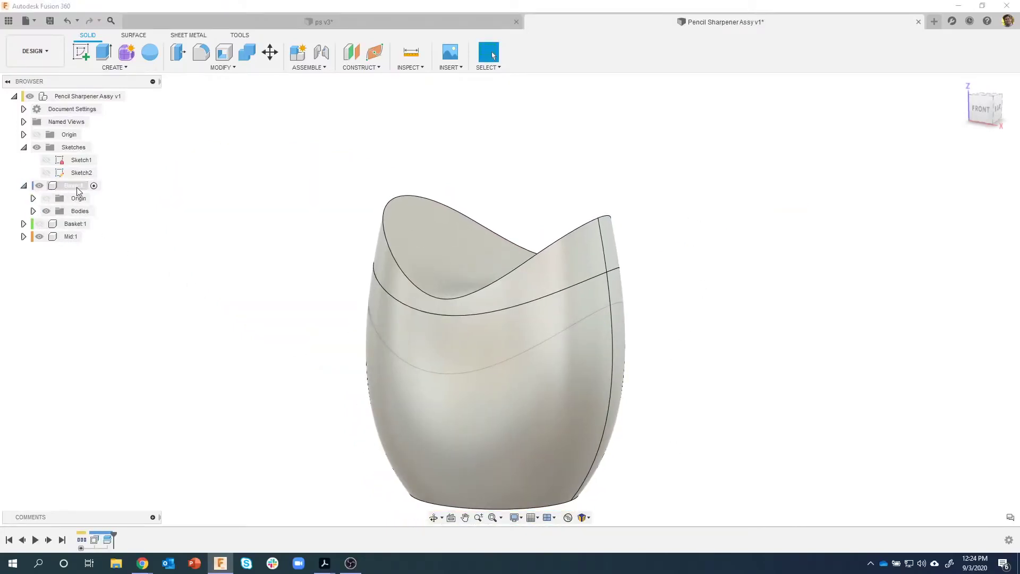
left_click(33, 211)
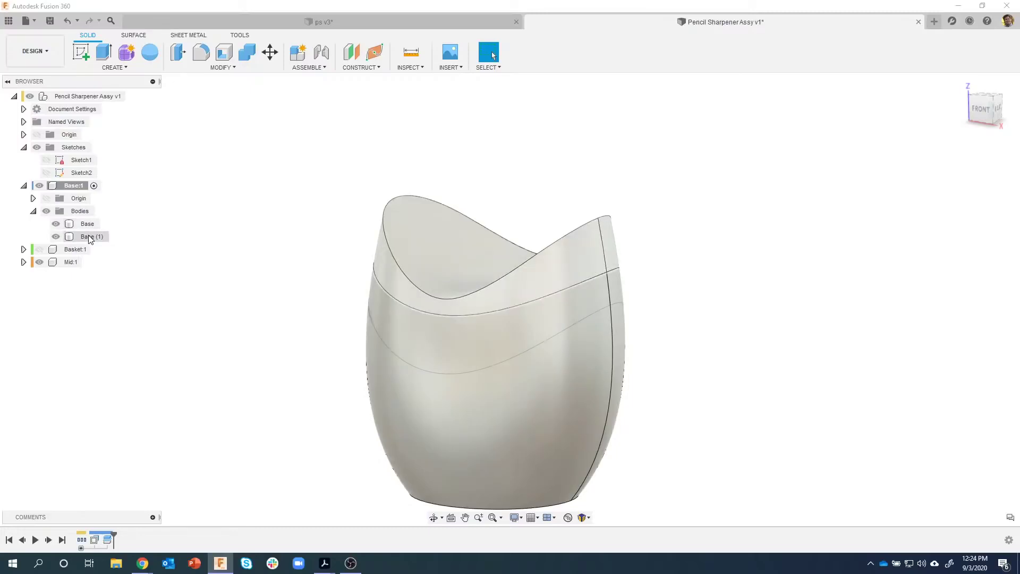
left_click(89, 237)
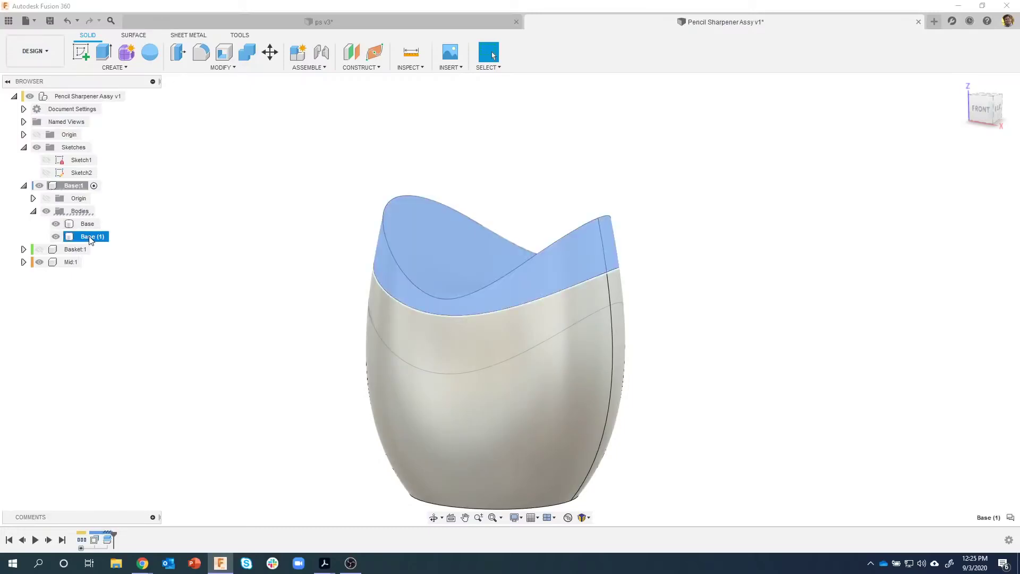
right_click(89, 237)
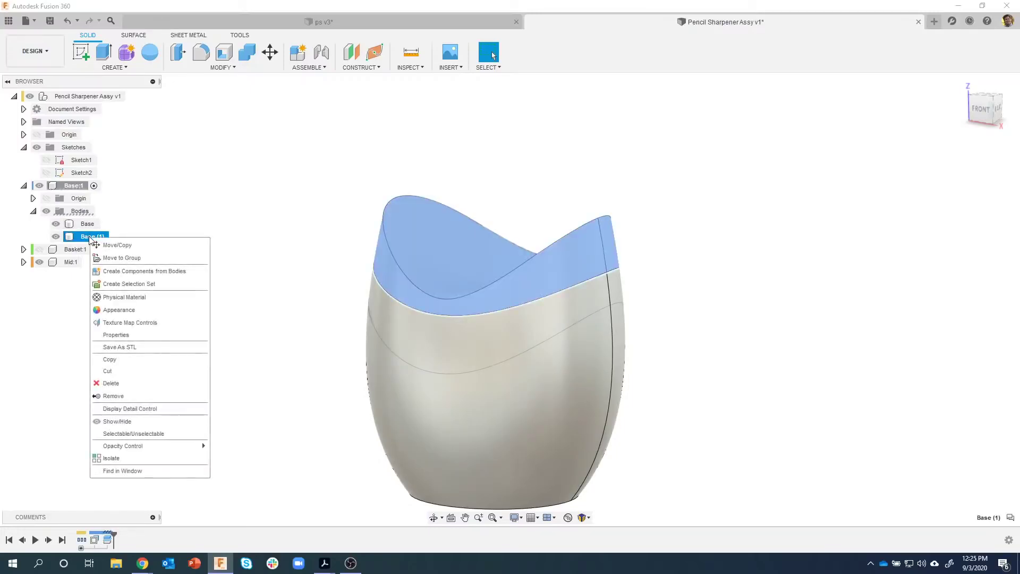
left_click(136, 396)
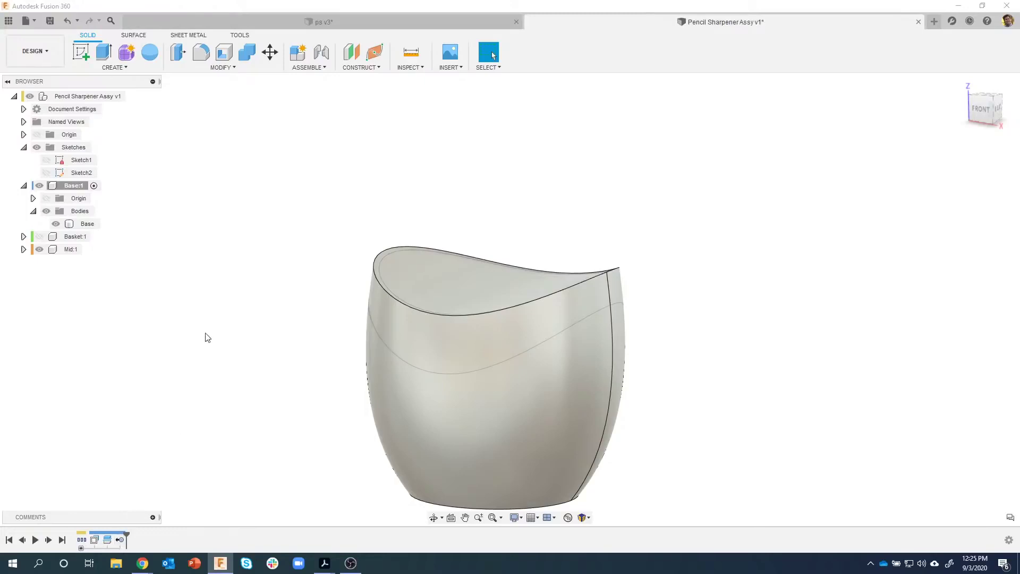
Step: Turn on component color cycling to distinguish the Base and Mid components
middle_click_drag(250, 225, 387, 87, "shift")
scroll(269, 248, "up", 2)
left_click(411, 67)
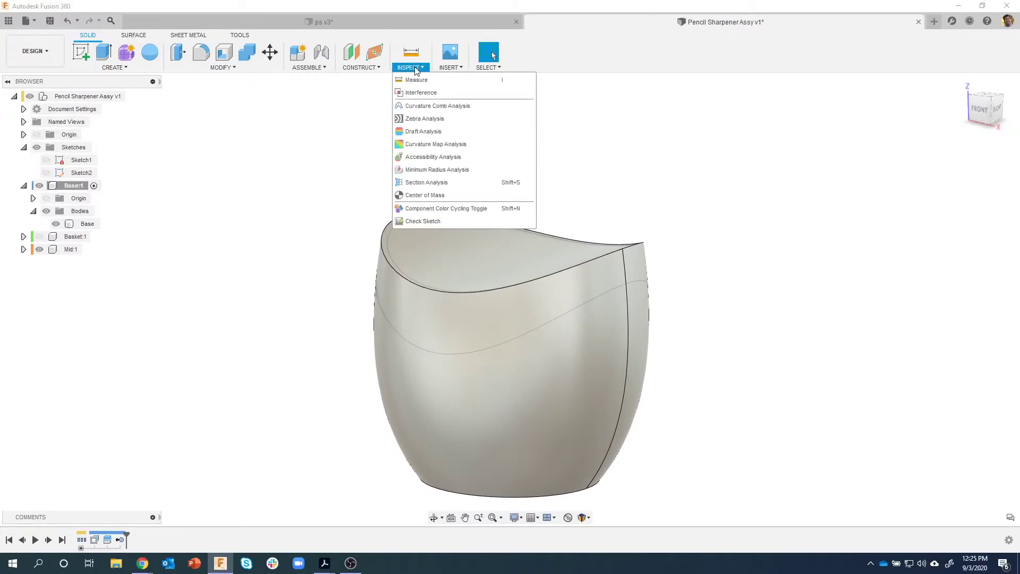
left_click(425, 207)
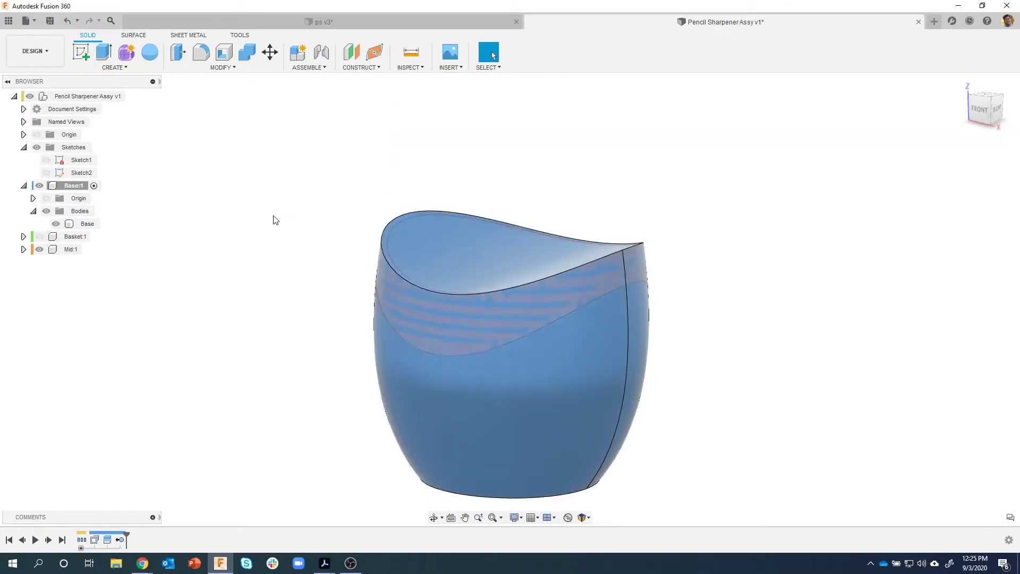
middle_click_drag(275, 220, 170, 239, "shift")
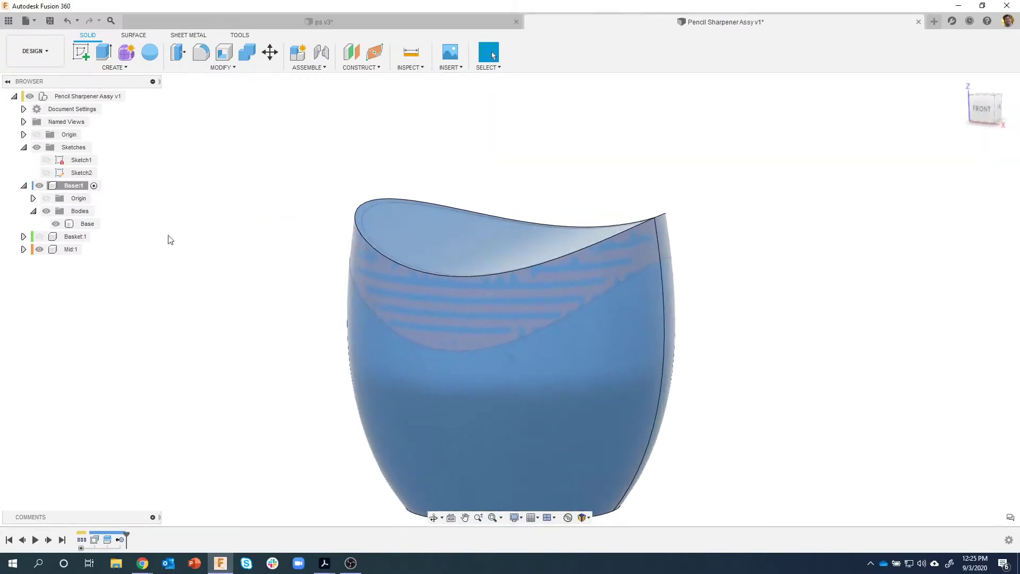
Step: Examine the overlap between Base and Mid by hiding and showing the Base body and briefly activating the top-level assembly
left_click(79, 224)
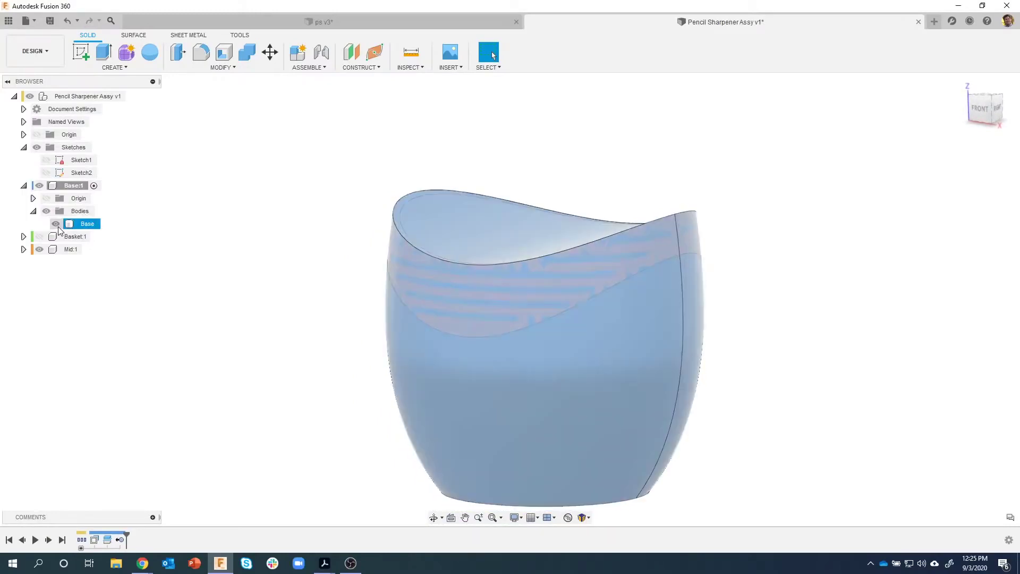
left_click(56, 223)
left_click(56, 224)
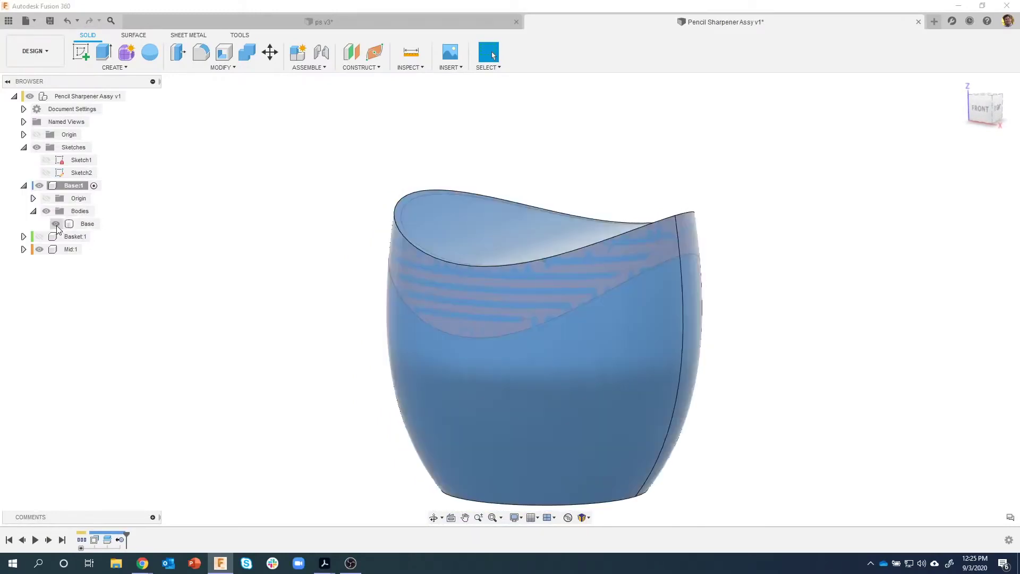
left_click(131, 96)
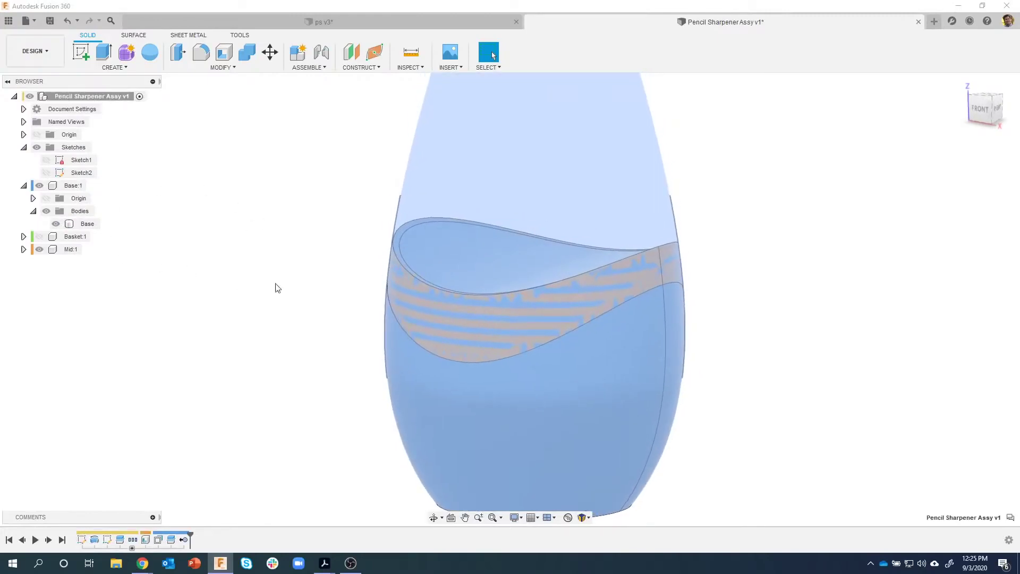
middle_click_drag(463, 271, 470, 260, "shift")
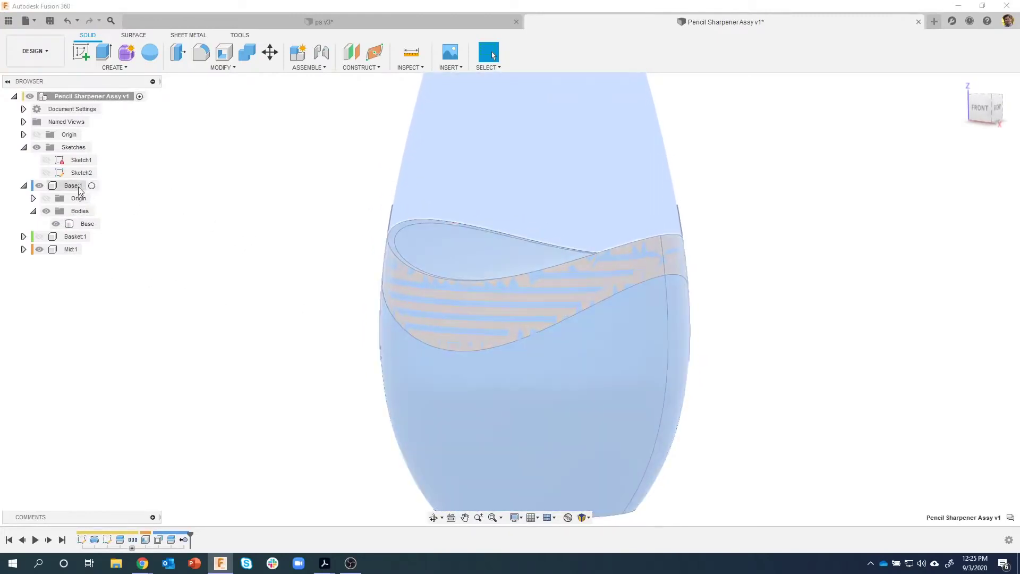
double_click(78, 186)
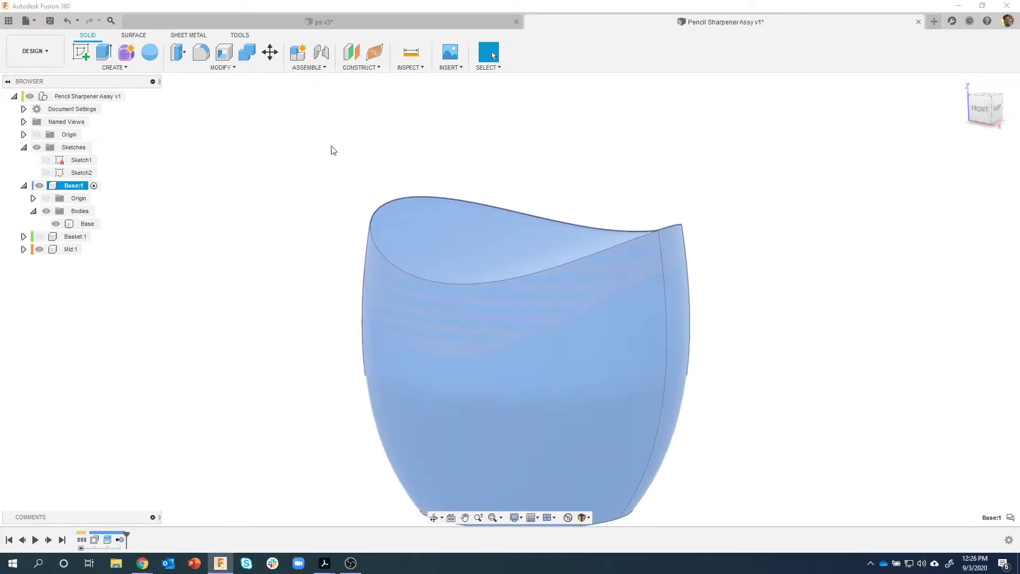
left_click(56, 223)
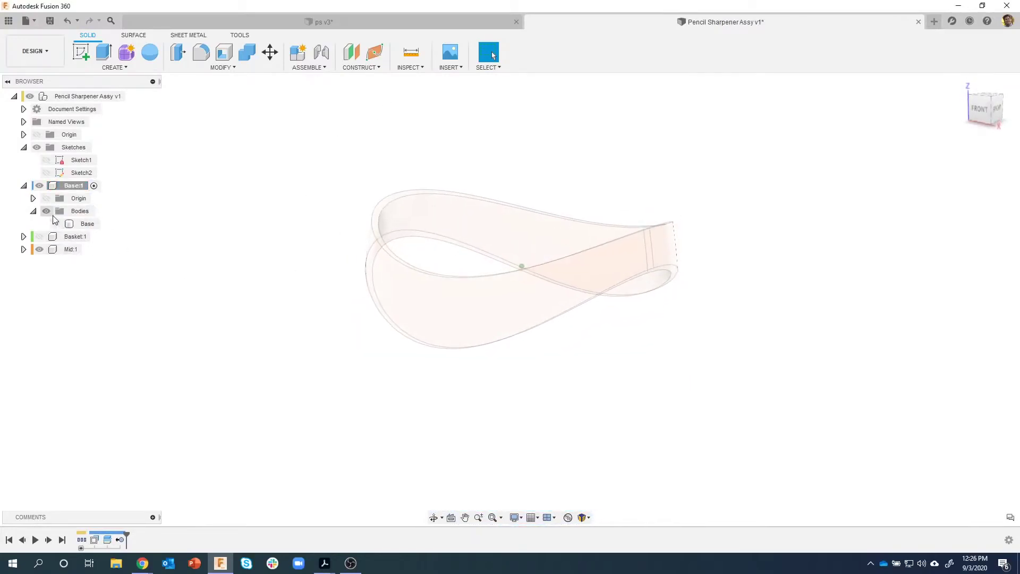
left_click(56, 223)
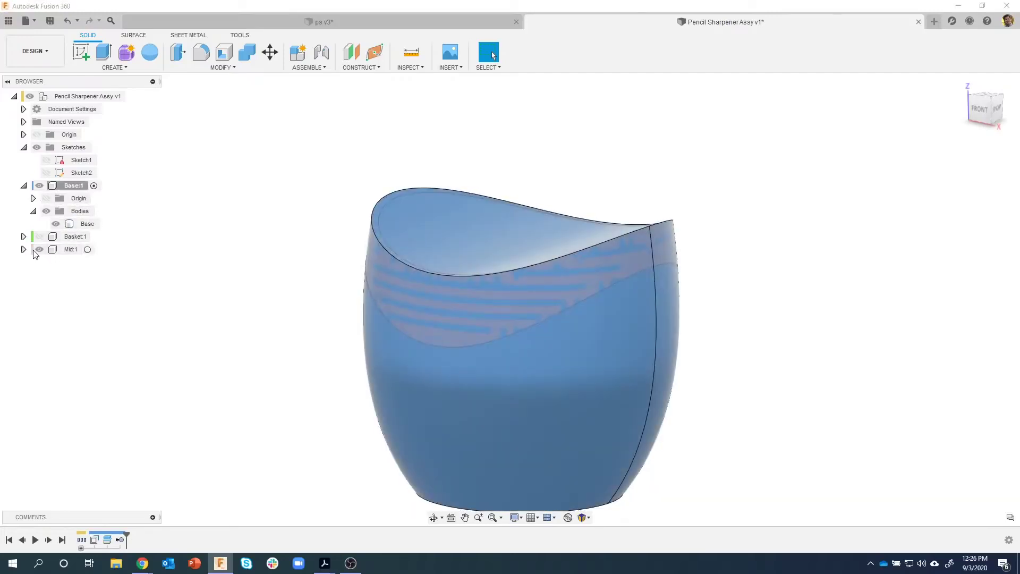
Step: Compare Base with the Mid ring by toggling Mid's visibility, keeping Base as the active component
left_click(39, 249)
left_click(39, 249)
left_click(39, 250)
left_click(40, 249)
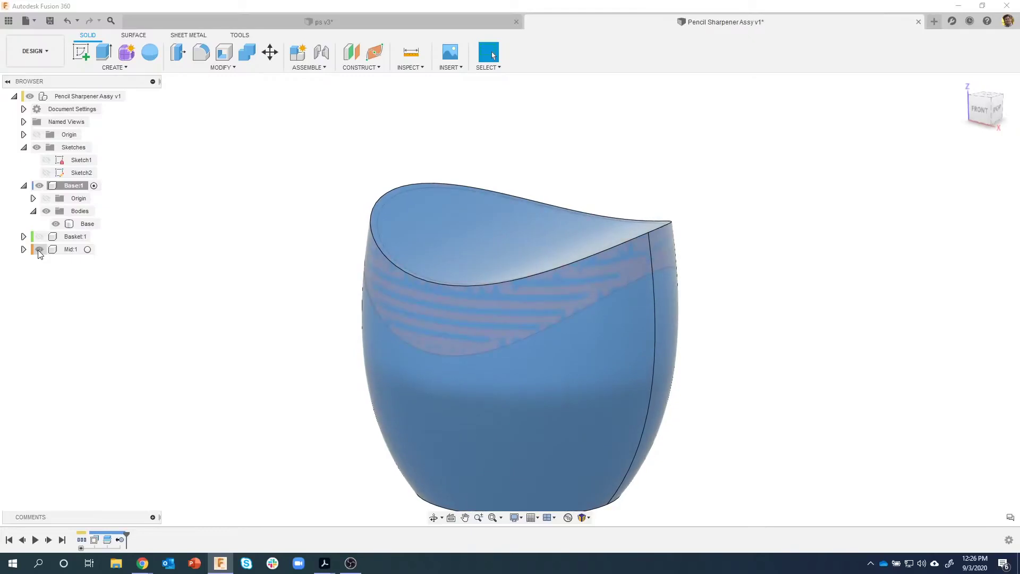
key("F6")
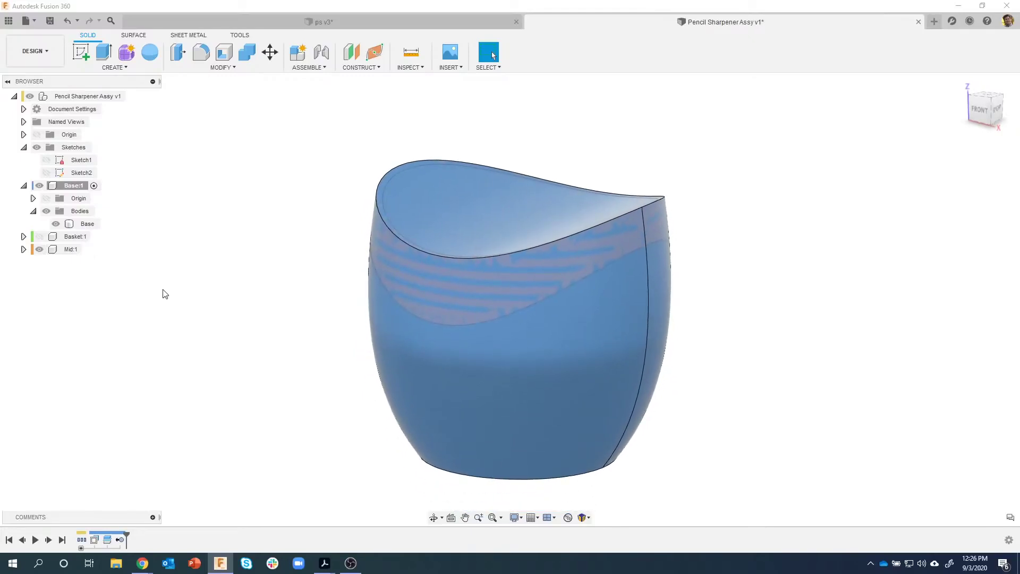
left_click(74, 185)
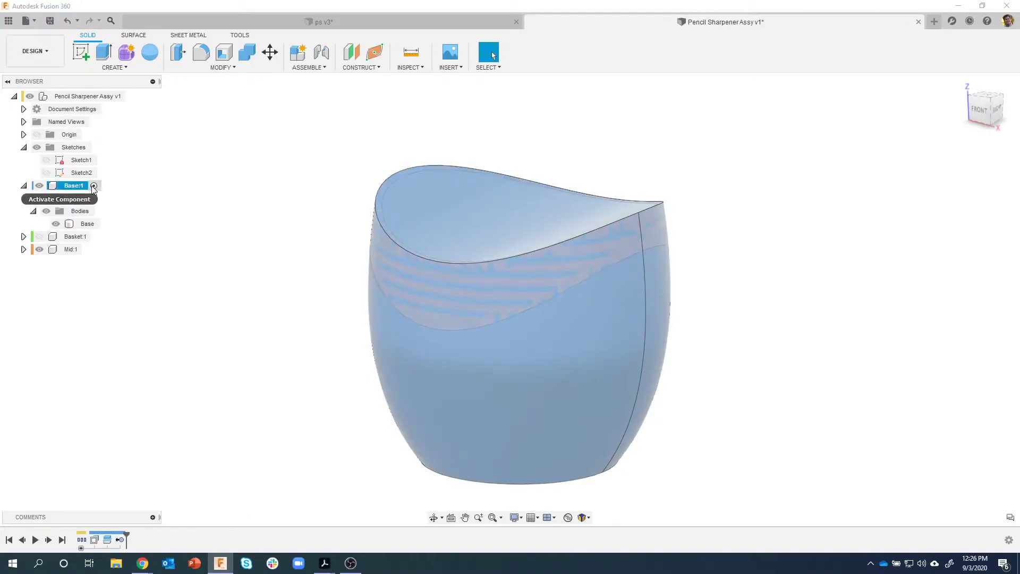
left_click(94, 186)
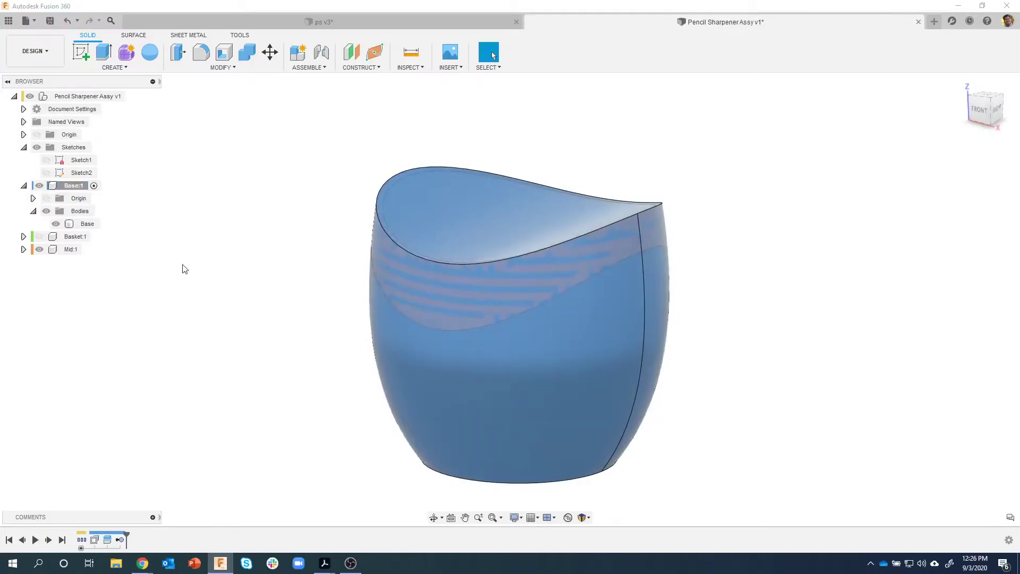
Step: Cut the Mid ring out of the Base body using Combine with the Cut operation, keeping the Mid tool body
left_click(247, 54)
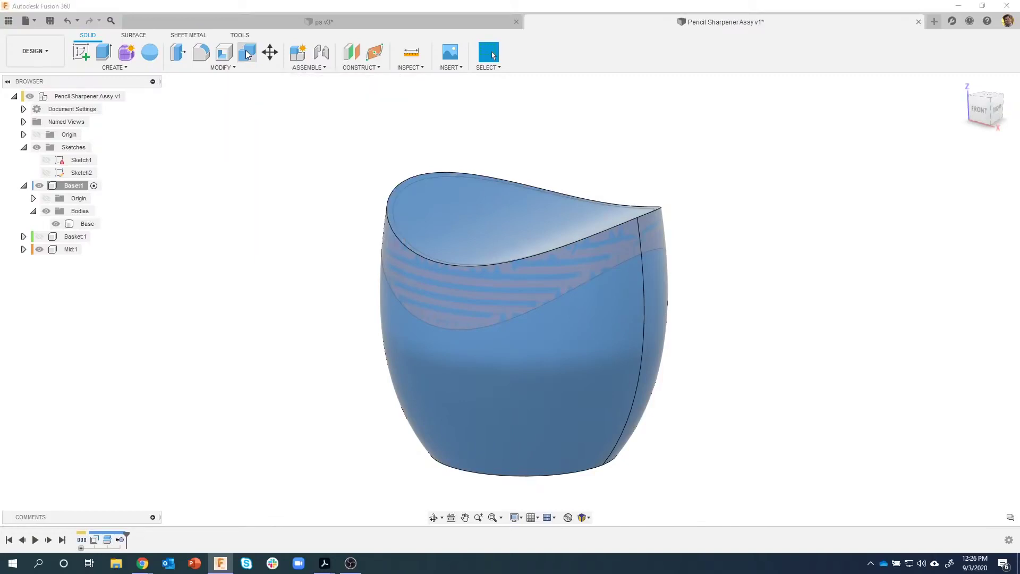
left_click(436, 224)
middle_click_drag(436, 224, 588, 365)
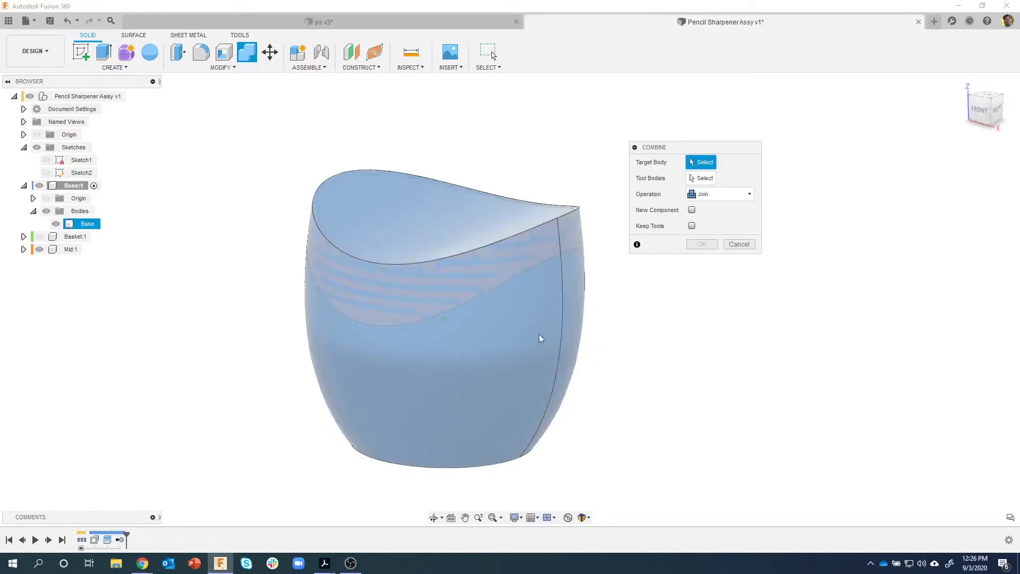
middle_click_drag(542, 337, 513, 355)
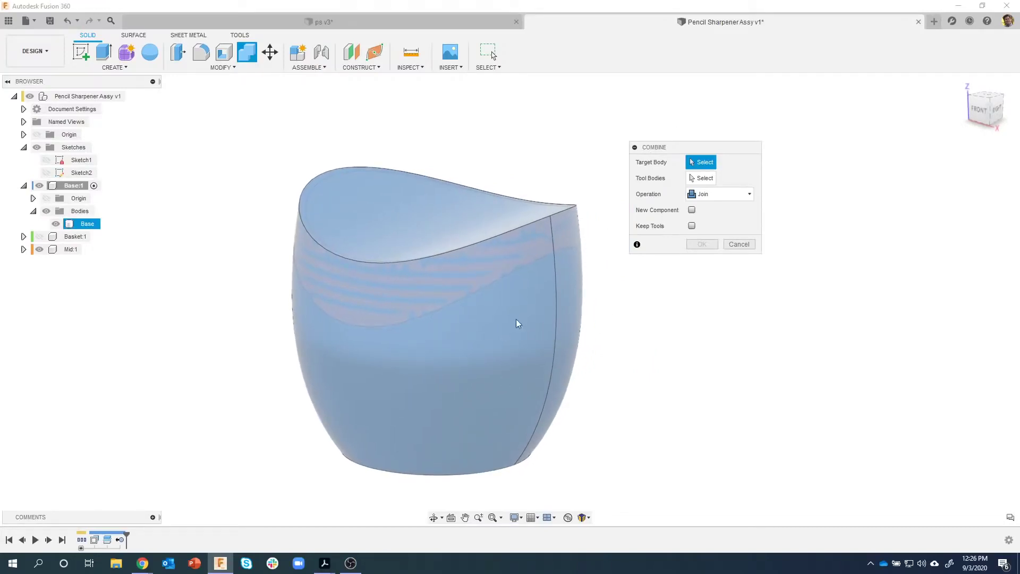
left_click(506, 339)
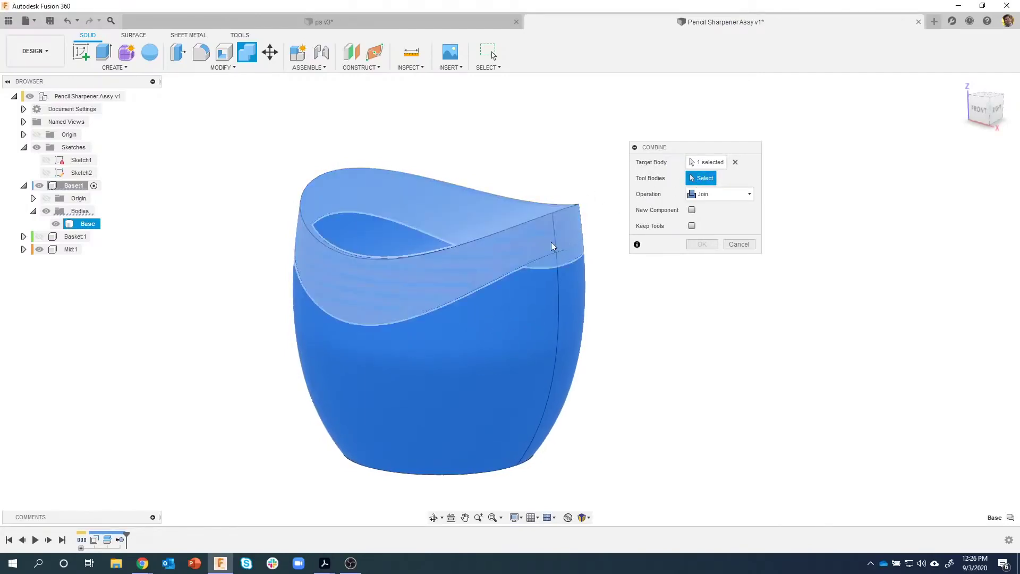
left_click(523, 250)
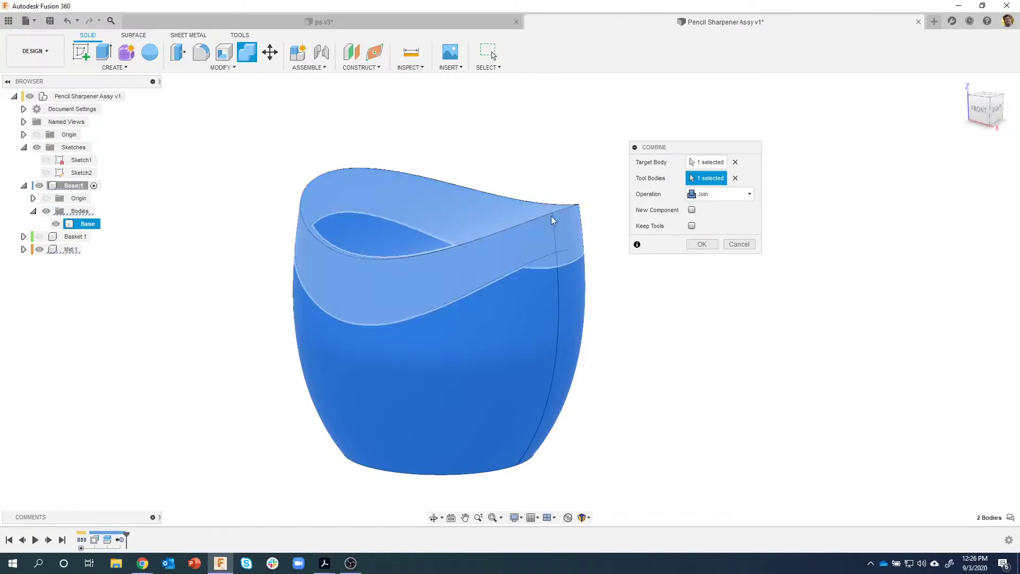
left_click(712, 194)
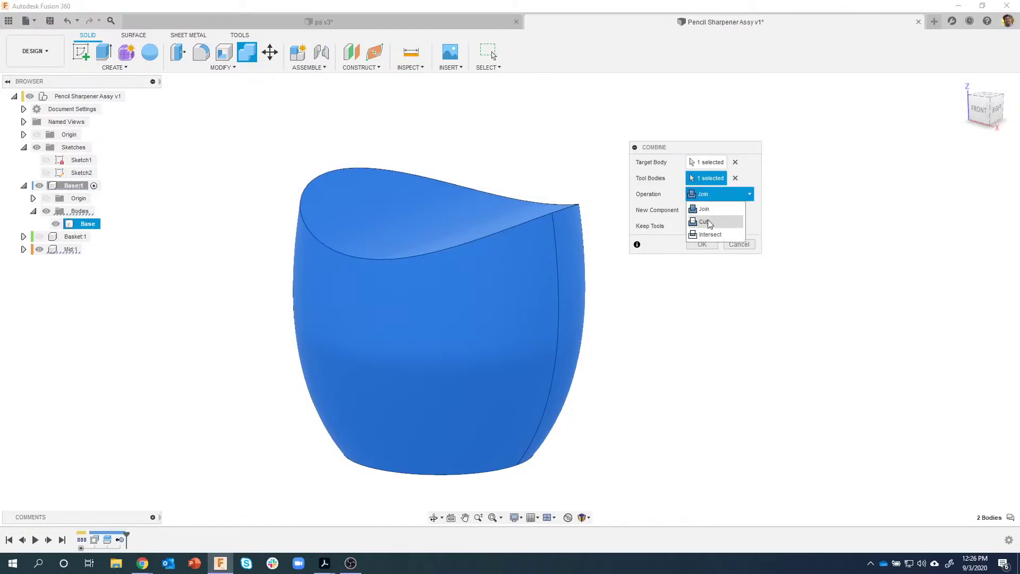
left_click(710, 222)
middle_click_drag(699, 325, 657, 233, "shift")
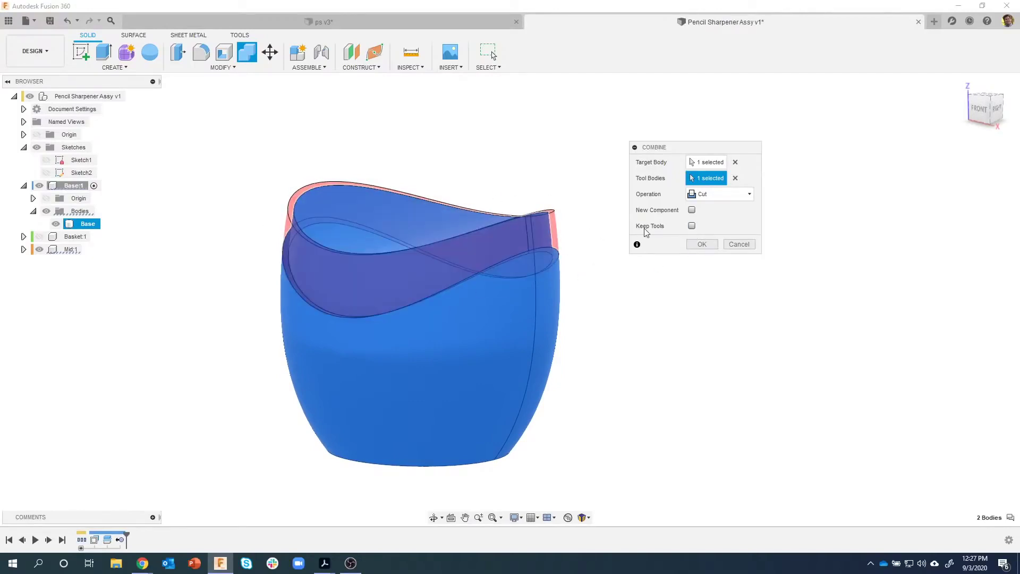
left_click(701, 245)
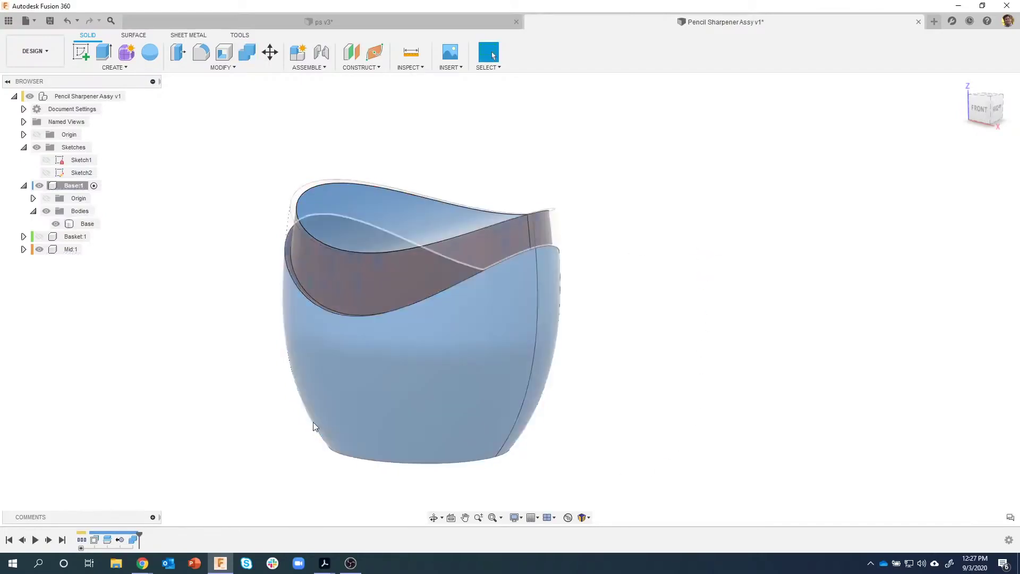
Step: Examine the stepped upper edge cut into Base by temporarily hiding Mid, and check the fit with the top-level assembly active
left_click(39, 249)
mouse_move(36, 250)
middle_mouse_down("shift")
mouse_move(57, 287)
mouse_move(109, 289)
mouse_move(333, 258)
mouse_move(321, 173)
mouse_move(392, 256)
mouse_move(572, 206)
mouse_move(693, 226)
mouse_move(674, 234)
mouse_move(614, 223)
mouse_move(472, 302)
mouse_move(295, 189)
mouse_move(184, 239)
mouse_move(182, 253)
mouse_move(208, 238)
mouse_move(100, 237)
mouse_move(46, 262)
middle_mouse_up("shift")
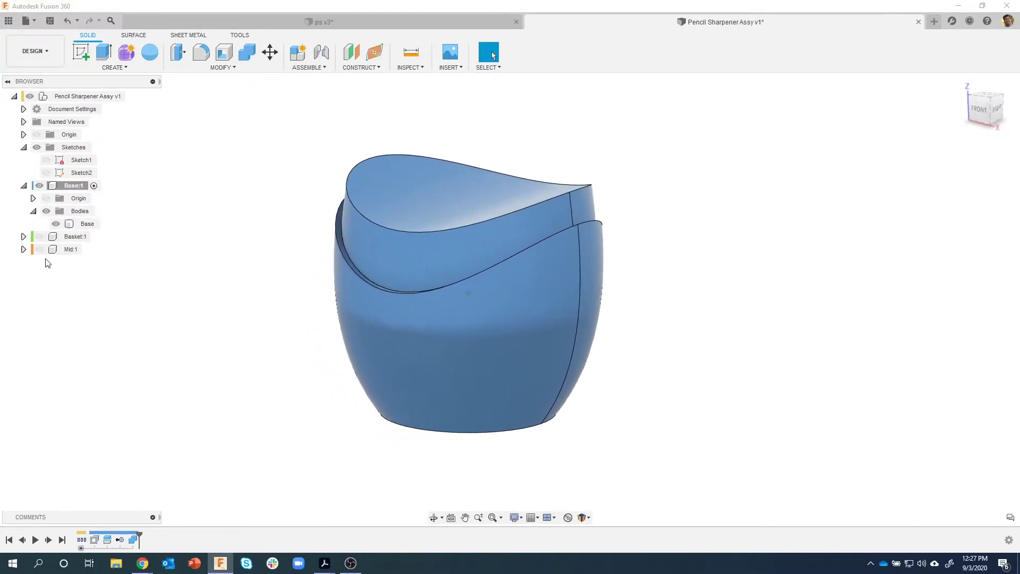
left_click(39, 250)
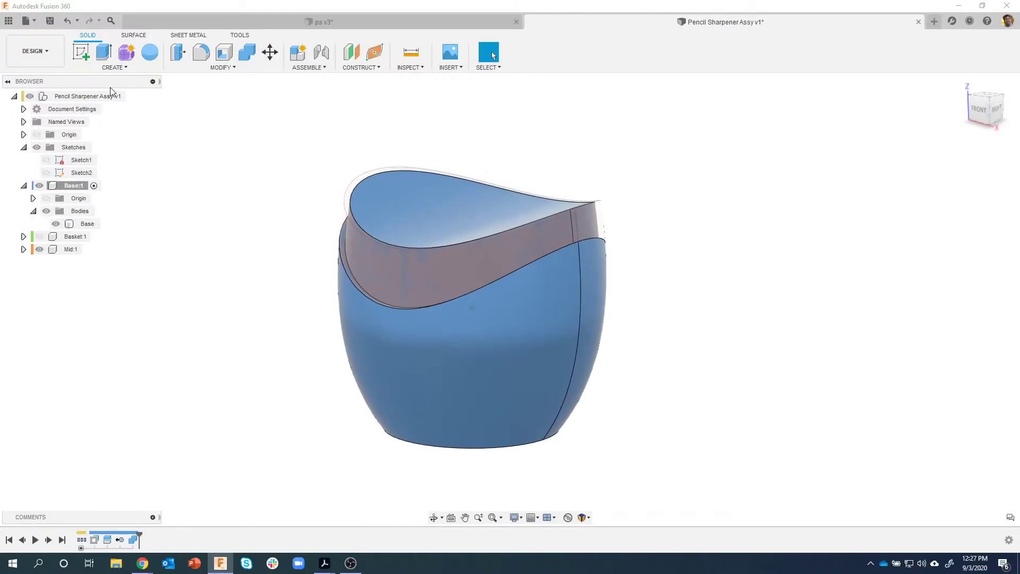
left_click(127, 97)
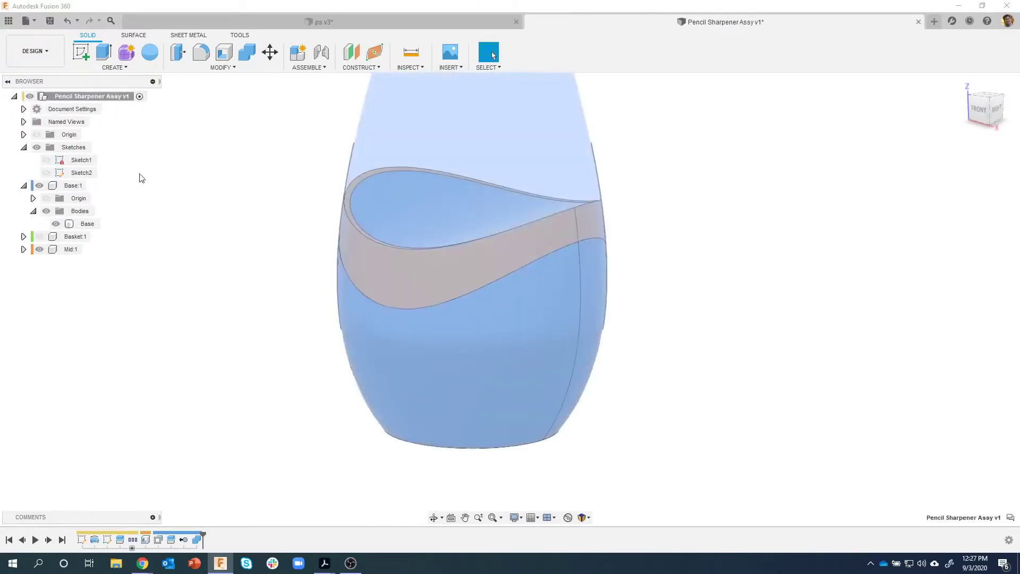
left_click(199, 285)
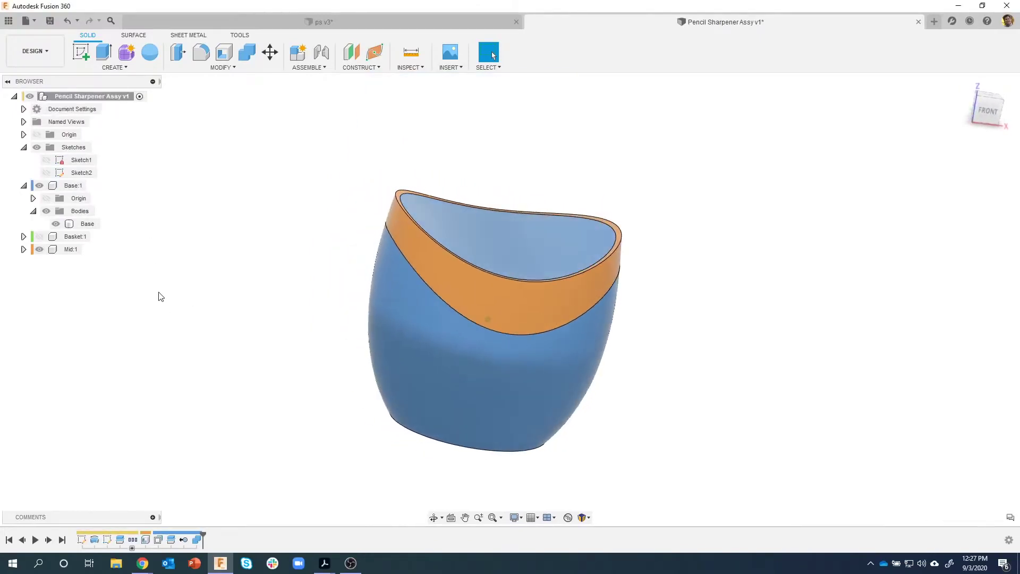
middle_click_drag(463, 199, 245, 399, "shift")
middle_click_drag(250, 307, 433, 73, "shift")
Step: Turn off component color cycling for the assembly
left_click(411, 68)
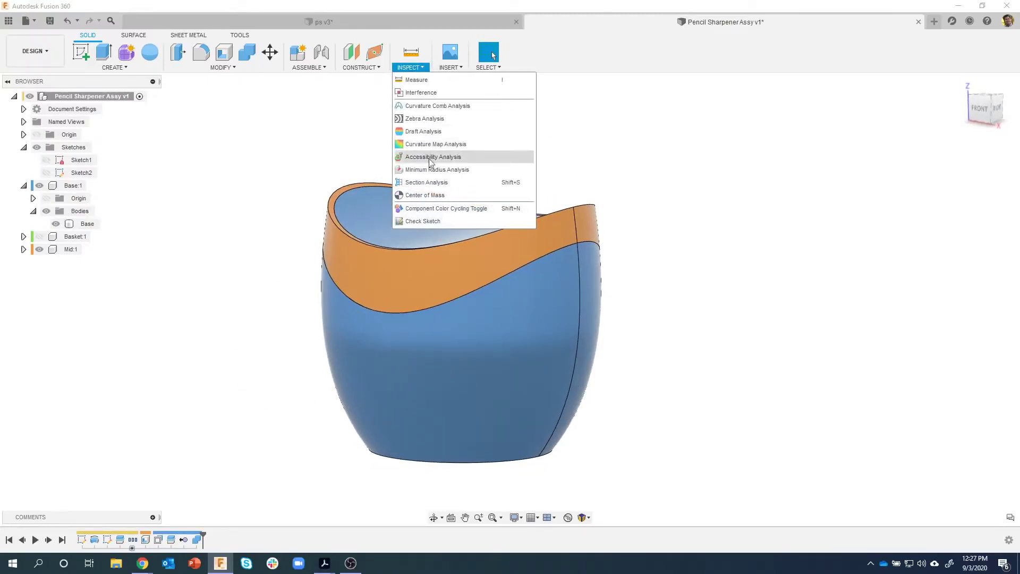
left_click(436, 208)
middle_click_drag(243, 216, 60, 248, "shift")
left_click(60, 248)
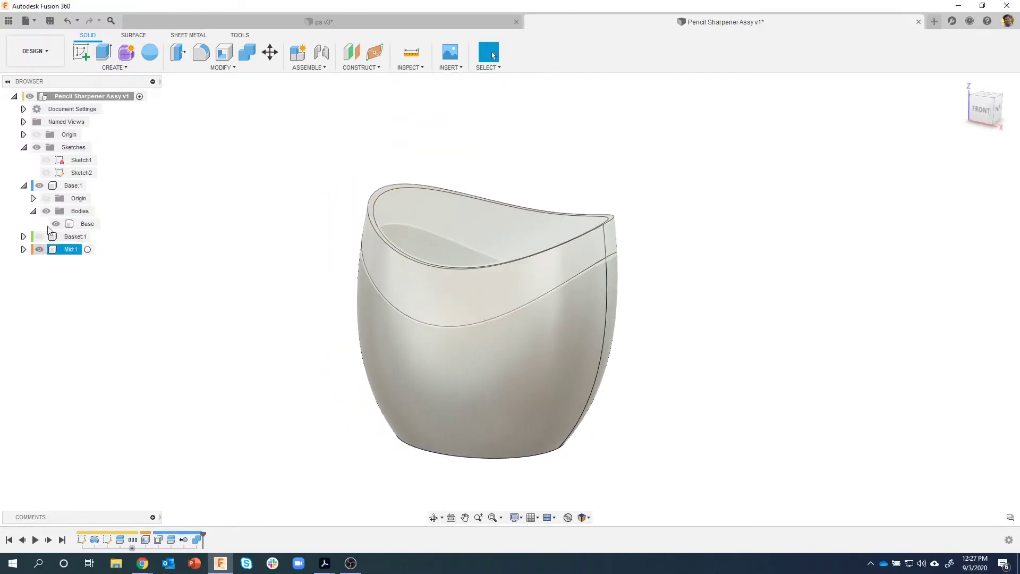
Step: Activate the Base component and hide Mid
double_click(73, 185)
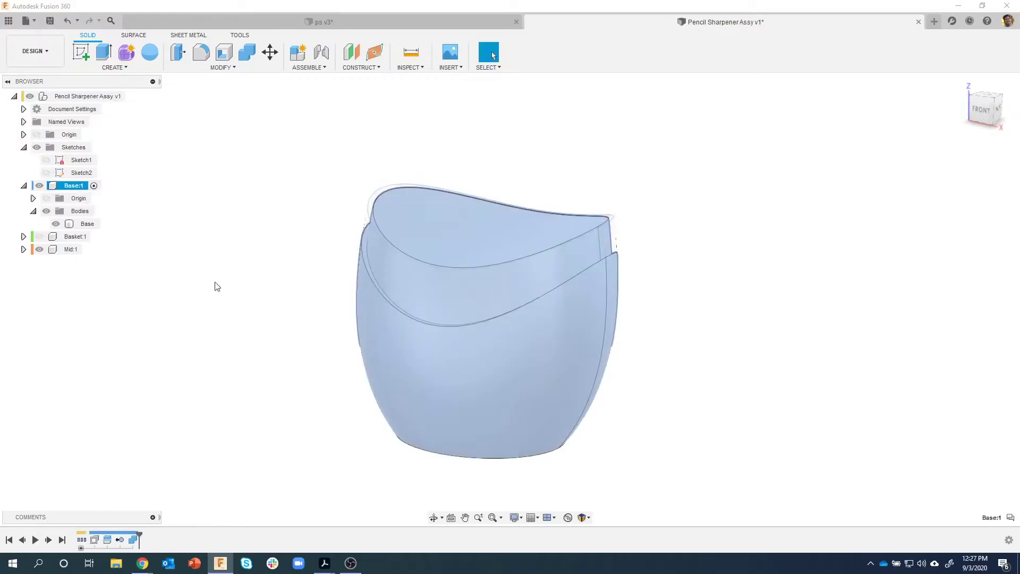
left_click(208, 269)
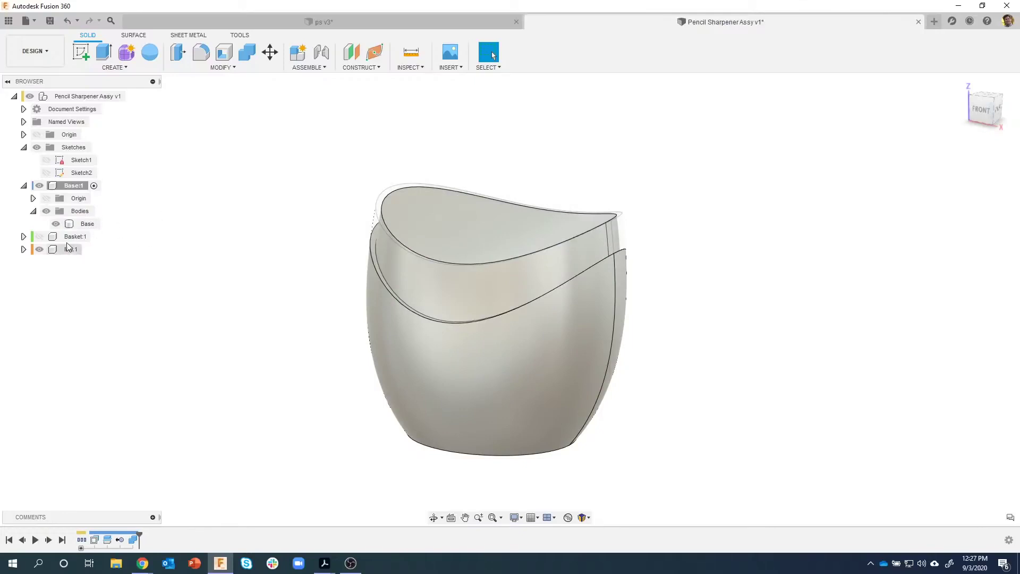
left_click(39, 249)
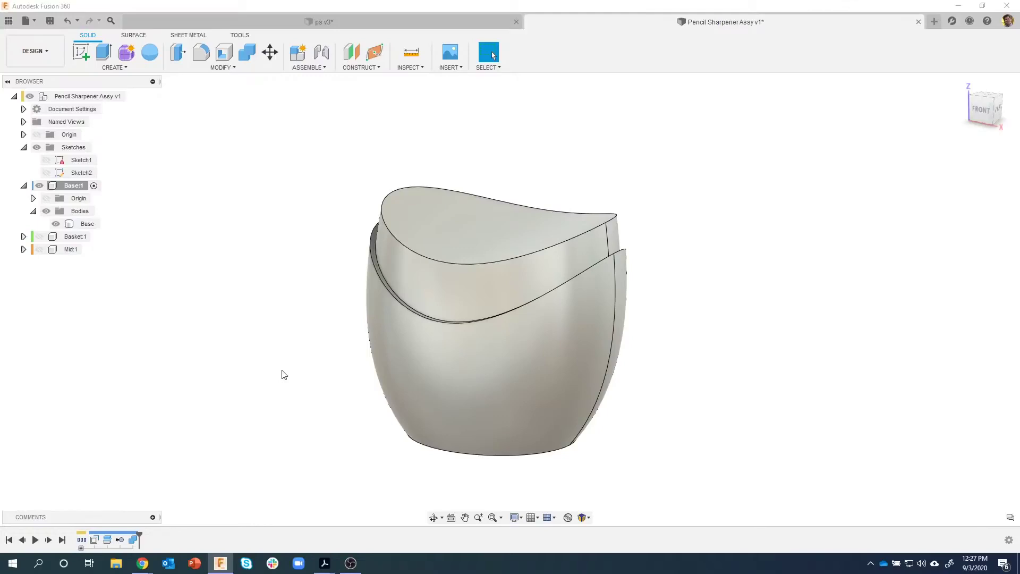
Step: Create an offset plane at -3.5 in from Base's flat bottom face, placing it above the body
left_click(553, 262)
middle_click_drag(553, 262, 604, 333, "shift")
left_click(615, 368)
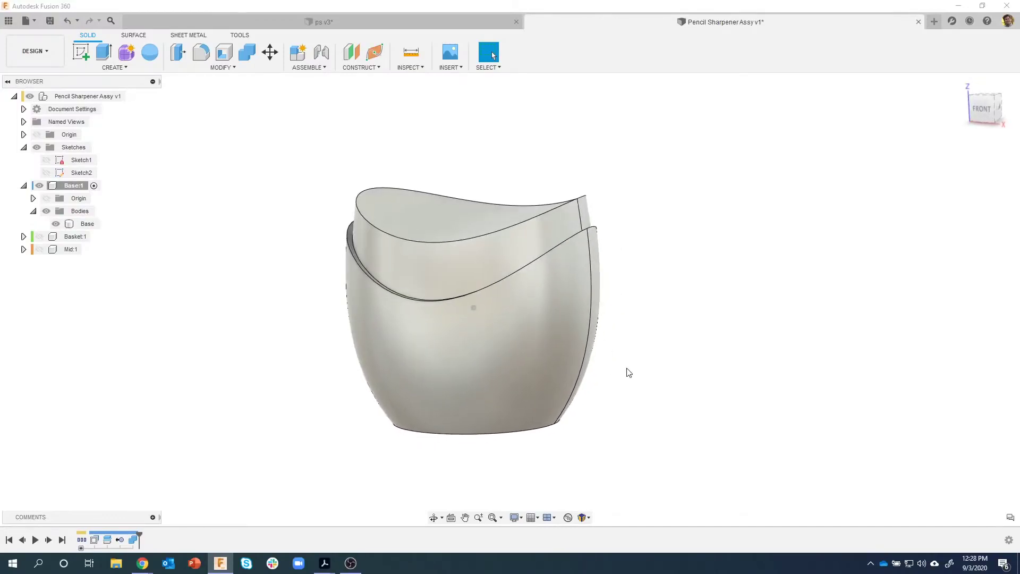
middle_click_drag(628, 372, 563, 387, "shift")
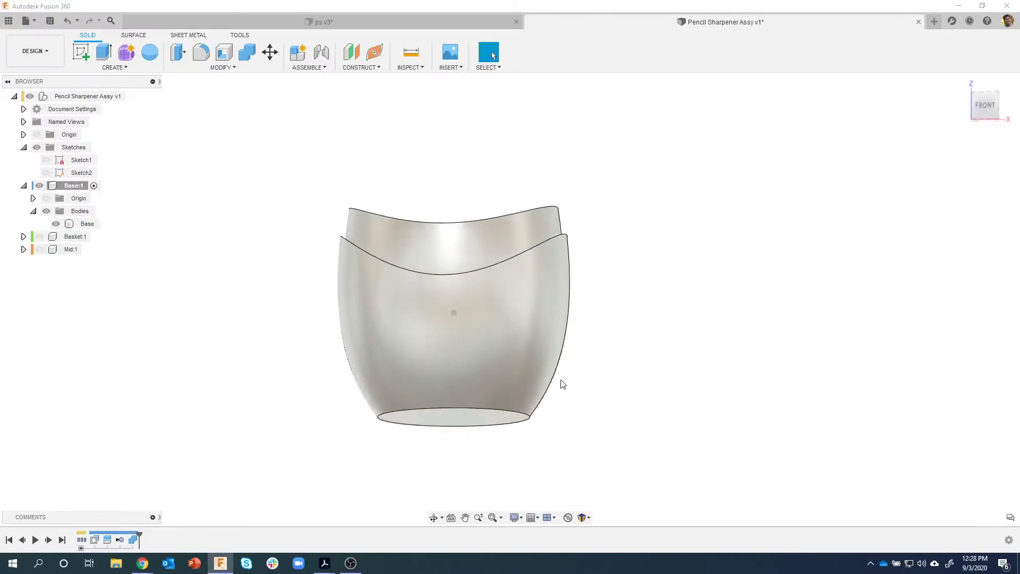
left_click(349, 58)
left_click(416, 418)
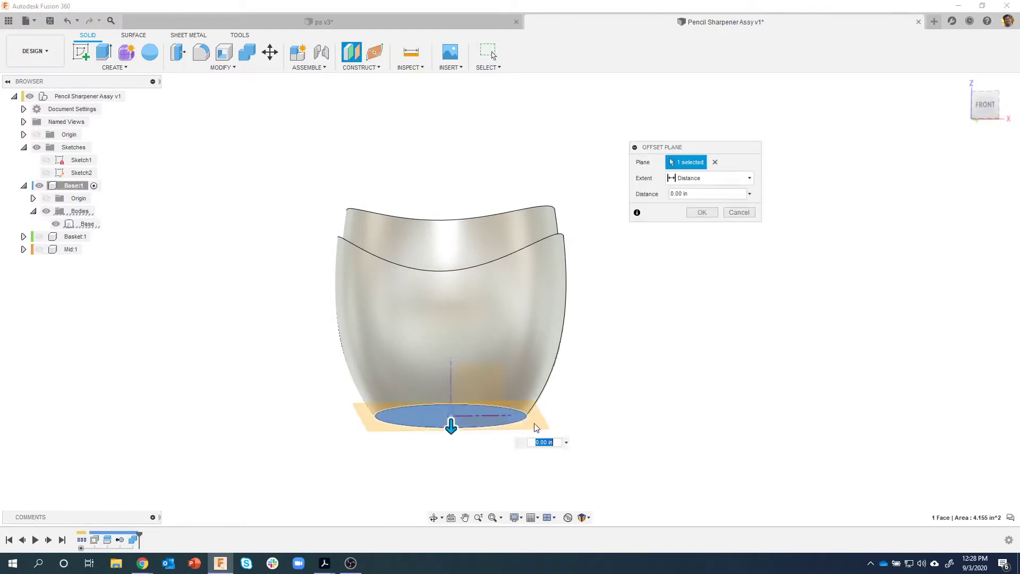
middle_click_drag(534, 423, 446, 435, "shift")
left_click_drag(440, 429, 485, 292)
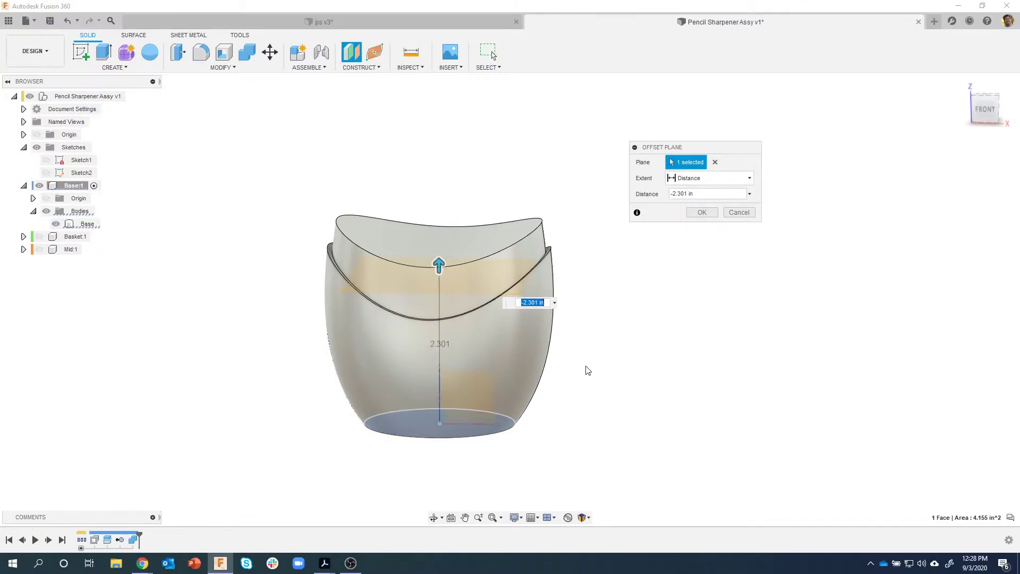
type("-3.5")
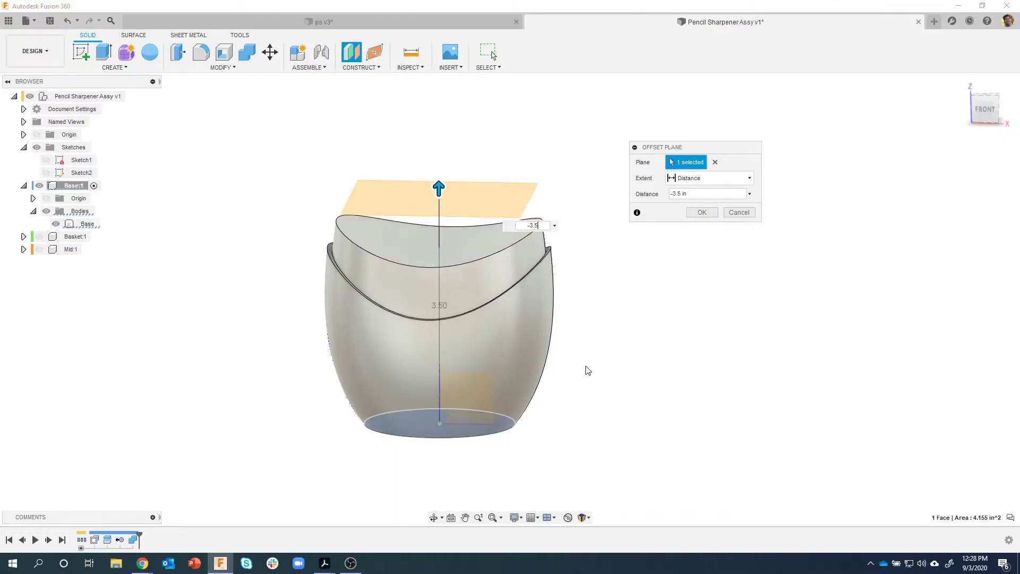
key("Return")
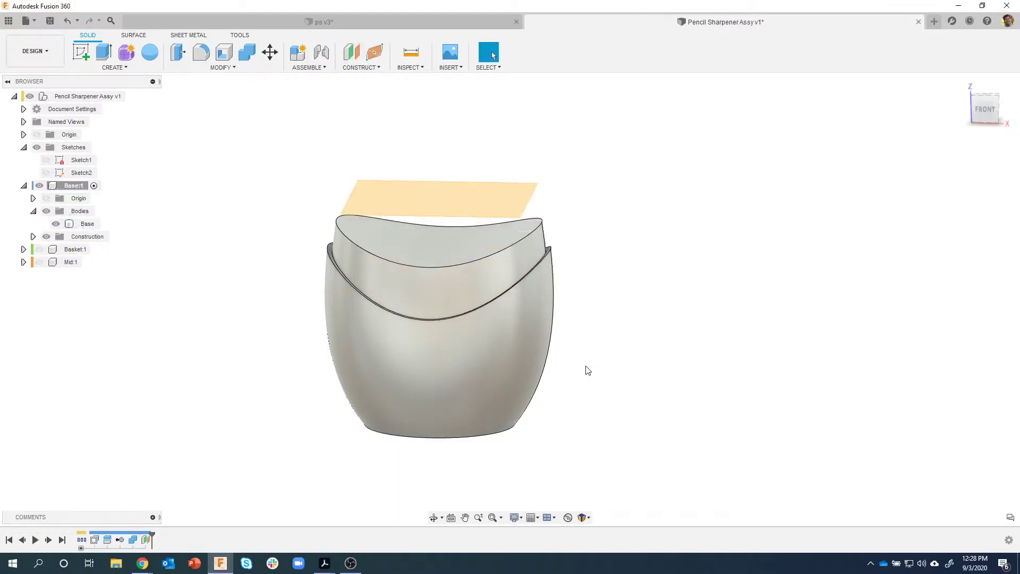
Step: Switch to Base Drawing.pdf in Adobe Acrobat to check the Base dimensions, and return to Fusion 360
middle_click_drag(588, 370, 440, 205, "shift")
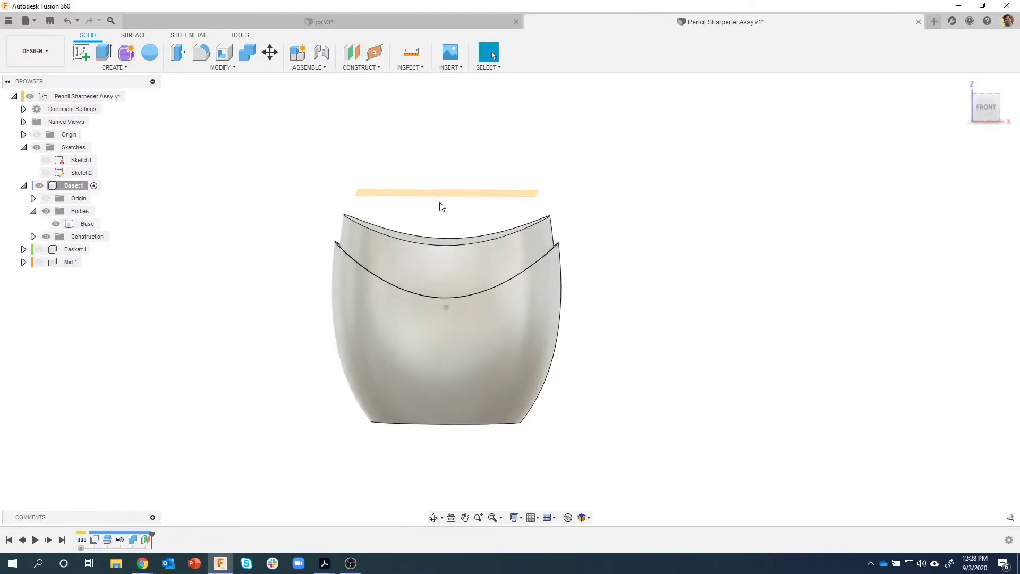
mouse_move(325, 562)
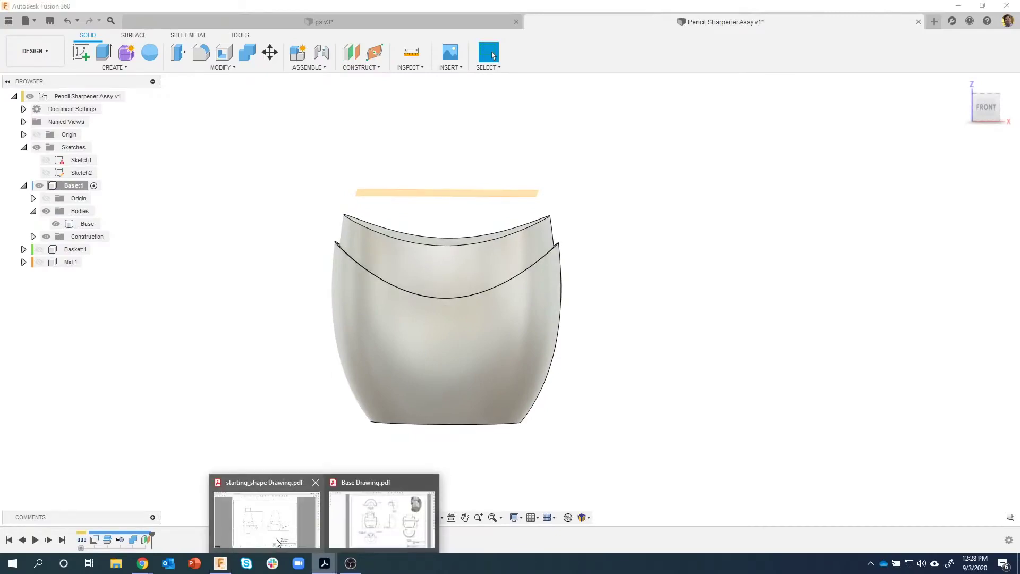
mouse_move(276, 537)
left_click(361, 518)
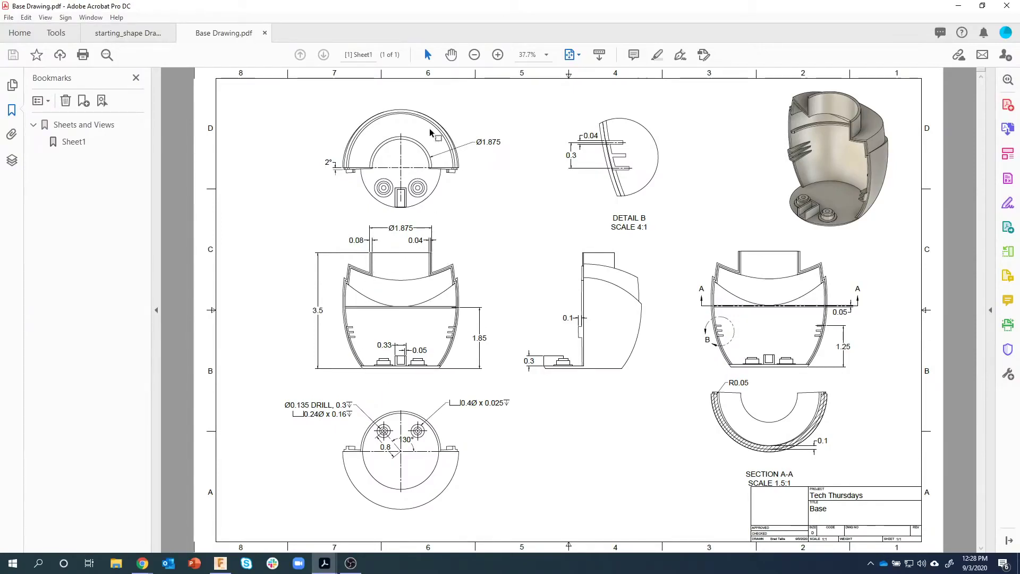
left_click(222, 563)
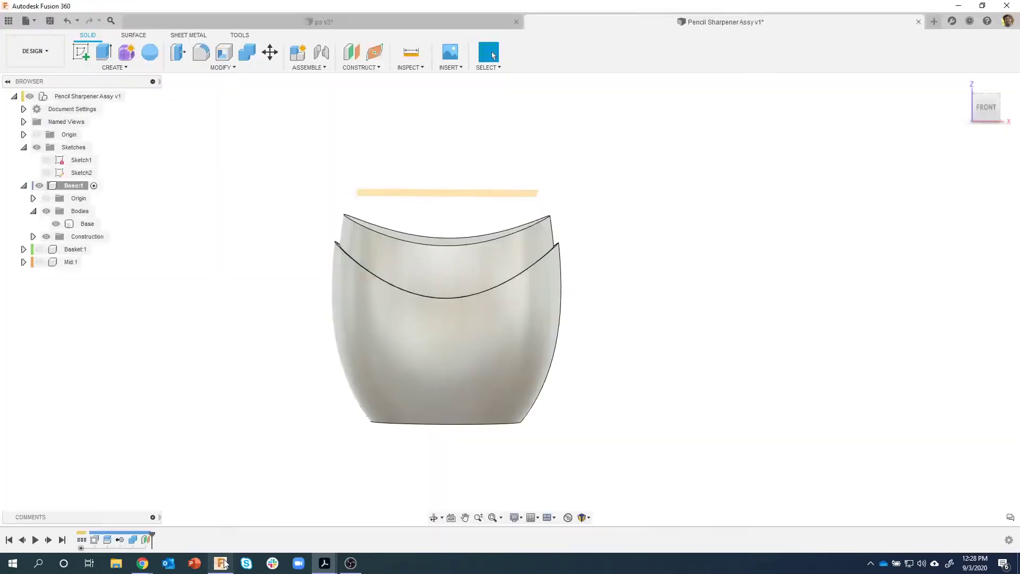
Step: On the offset plane above Base, sketch a 1.875 in diameter circle centred on the origin and finish the sketch
middle_click_drag(492, 257, 395, 172, "shift")
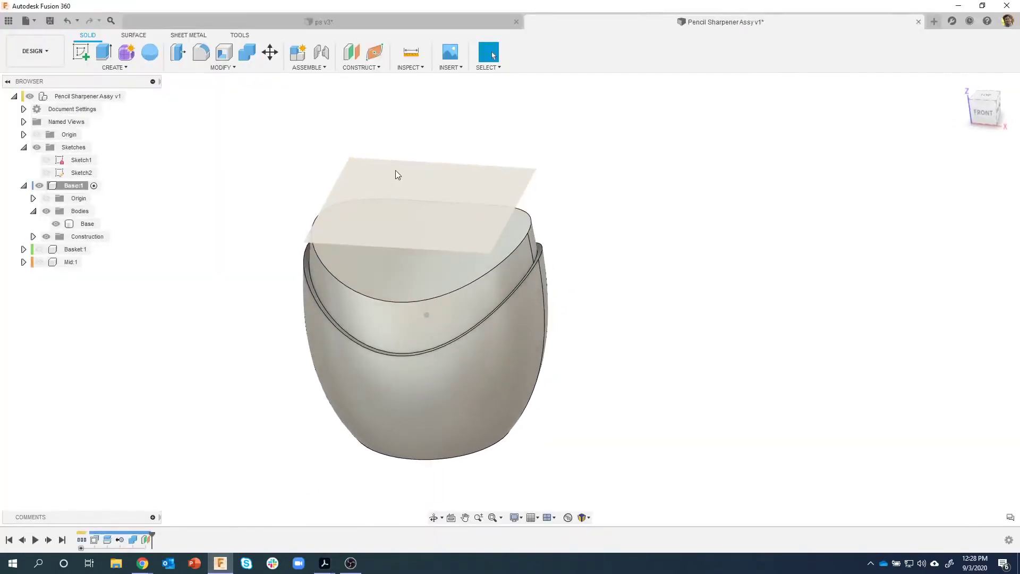
left_click(395, 173)
right_click(395, 173)
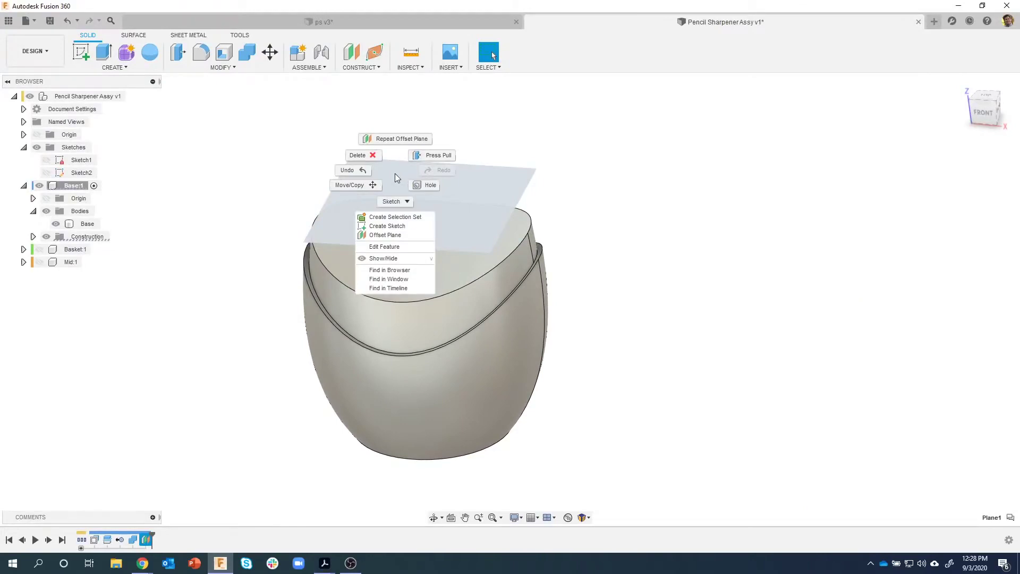
left_click(393, 226)
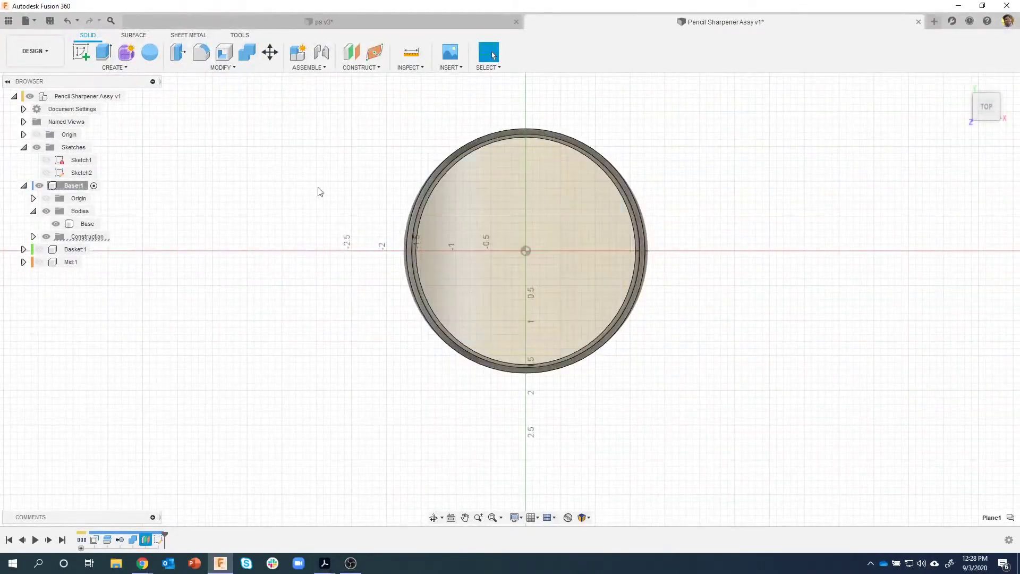
left_click(132, 57)
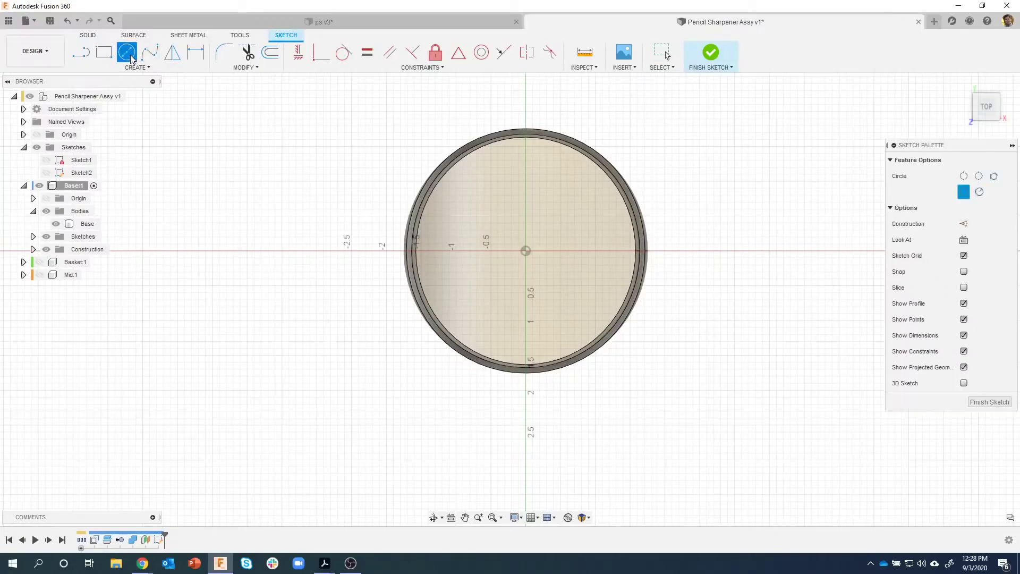
left_click(525, 252)
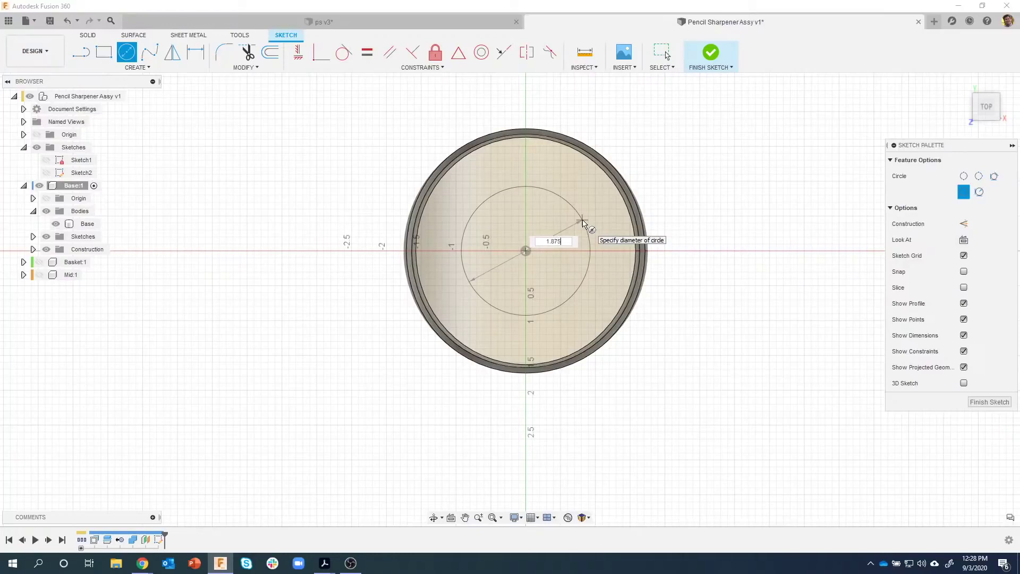
type("1.875")
key("Return")
key("Escape")
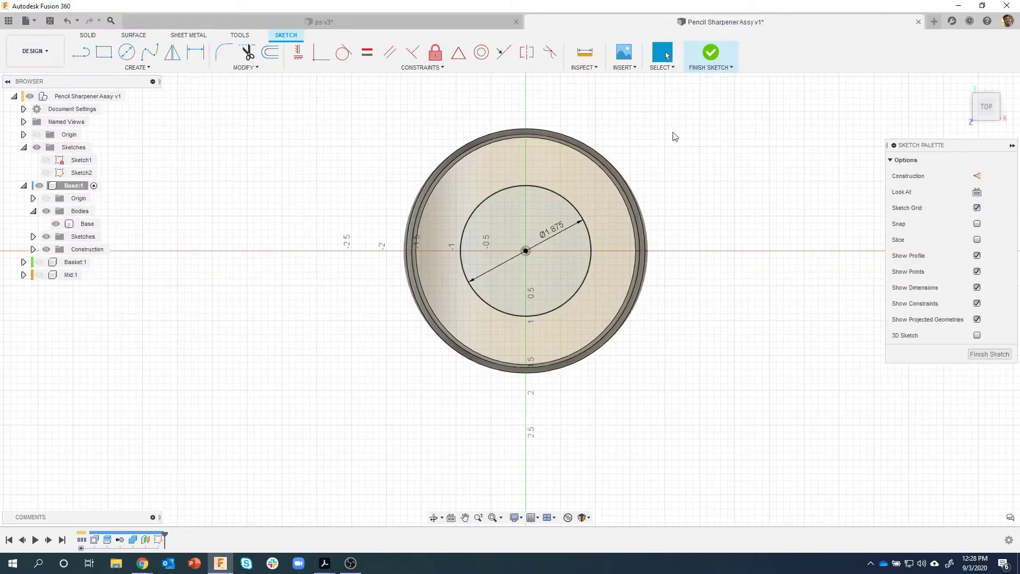
left_click(709, 56)
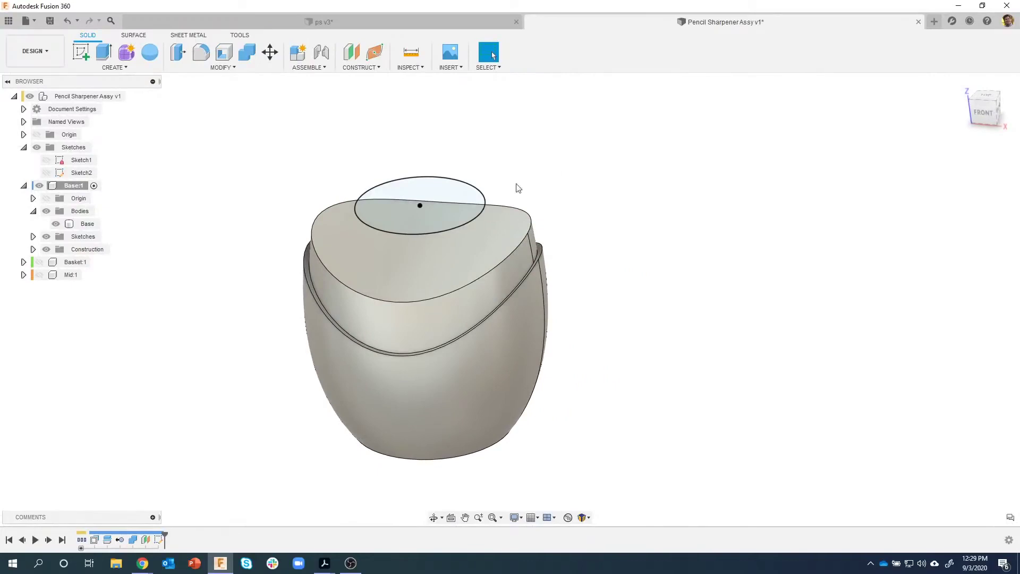
Step: Start extruding the circle down toward Base, trying depths of about 0.655, 0.886 and 0.233 in
left_click(435, 182)
right_click(434, 182)
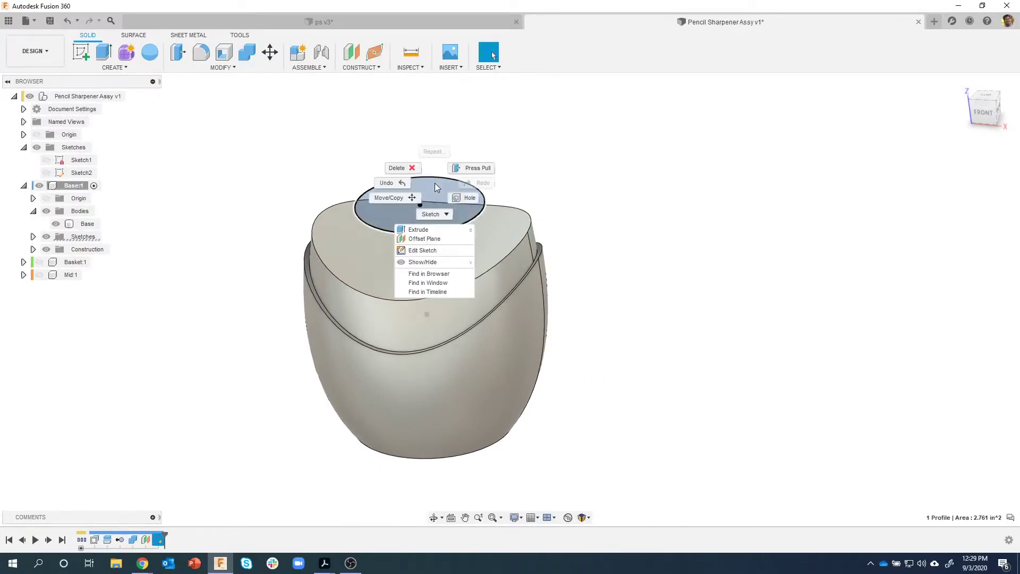
left_click(419, 227)
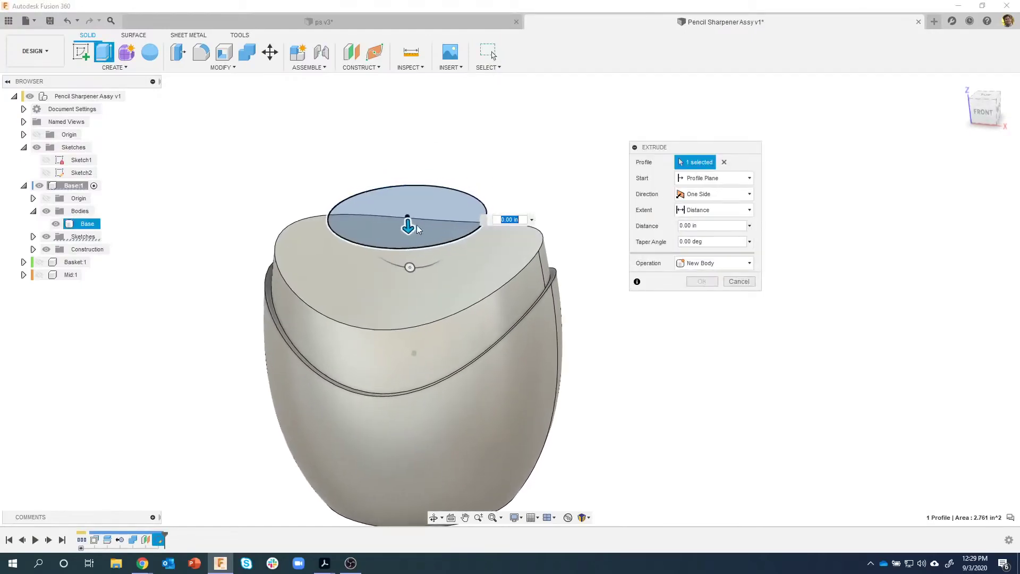
left_click_drag(407, 224, 406, 237)
left_click_drag(407, 240, 410, 277)
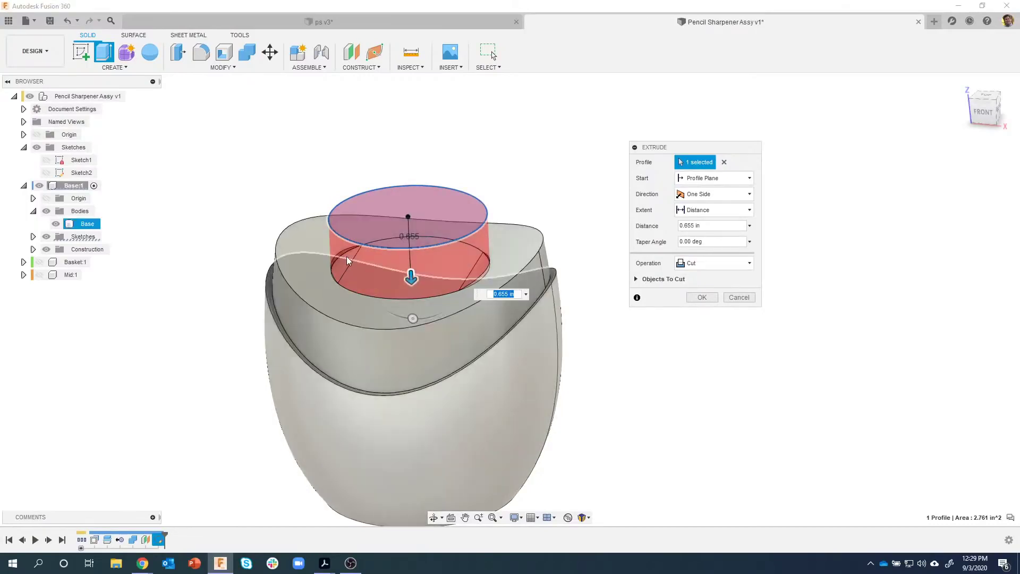
left_click_drag(410, 275, 412, 296)
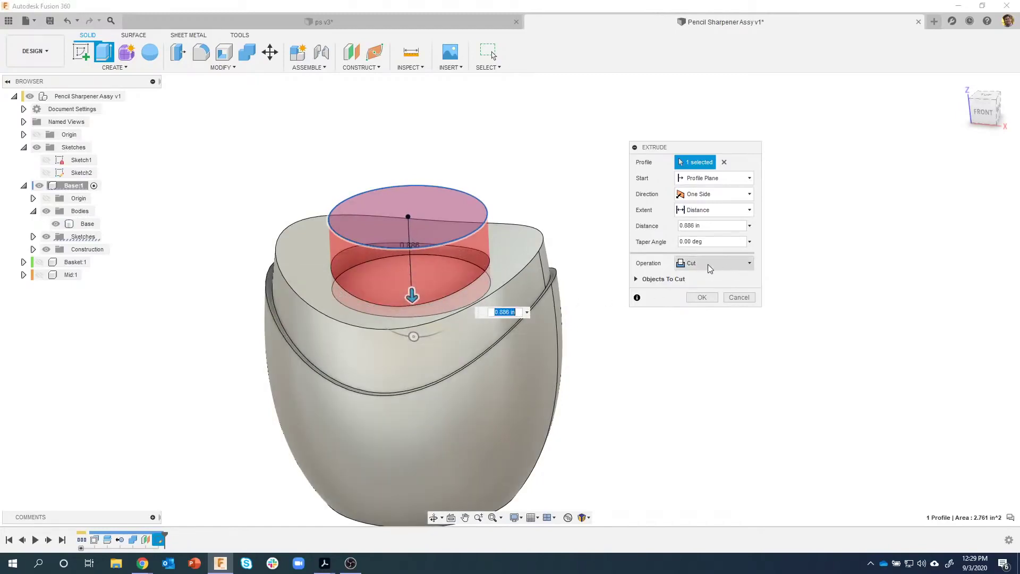
left_click(708, 263)
left_click(709, 266)
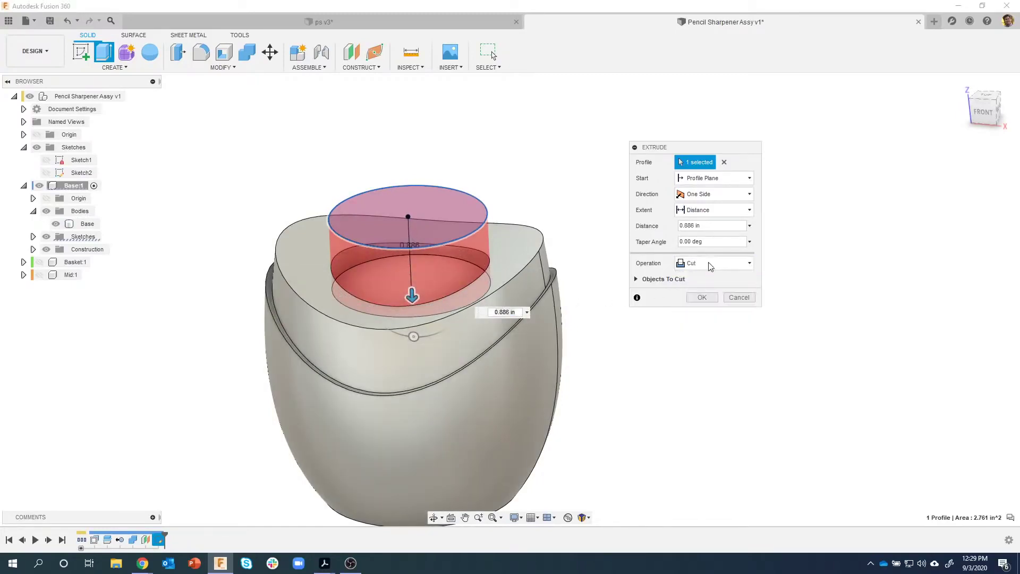
left_click_drag(412, 291, 401, 253)
Step: Set the extrusion's extent to To Object, ending at Base's curved top face, and complete it with the Join operation
middle_click_drag(402, 193, 642, 180, "shift")
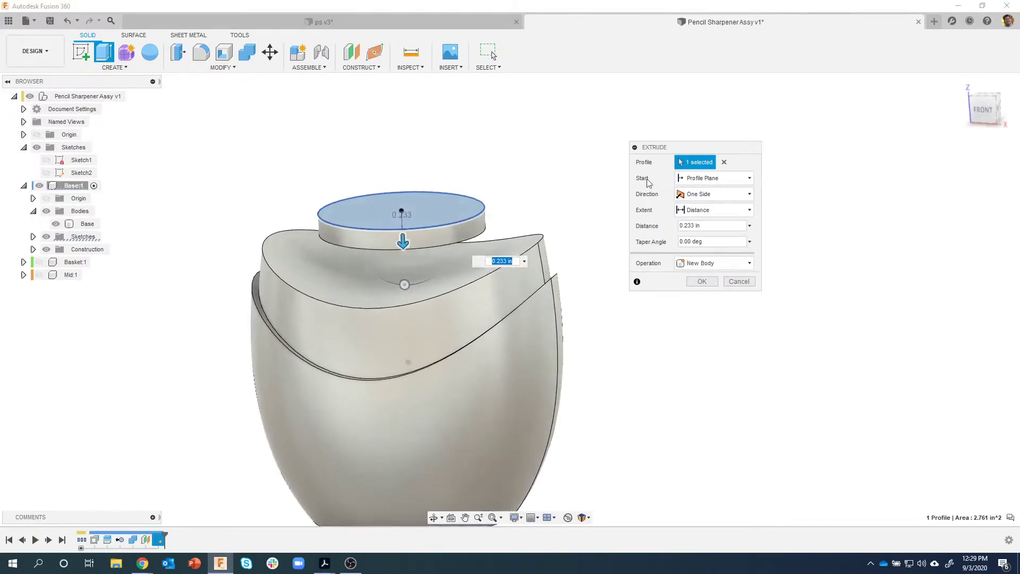
left_click(704, 212)
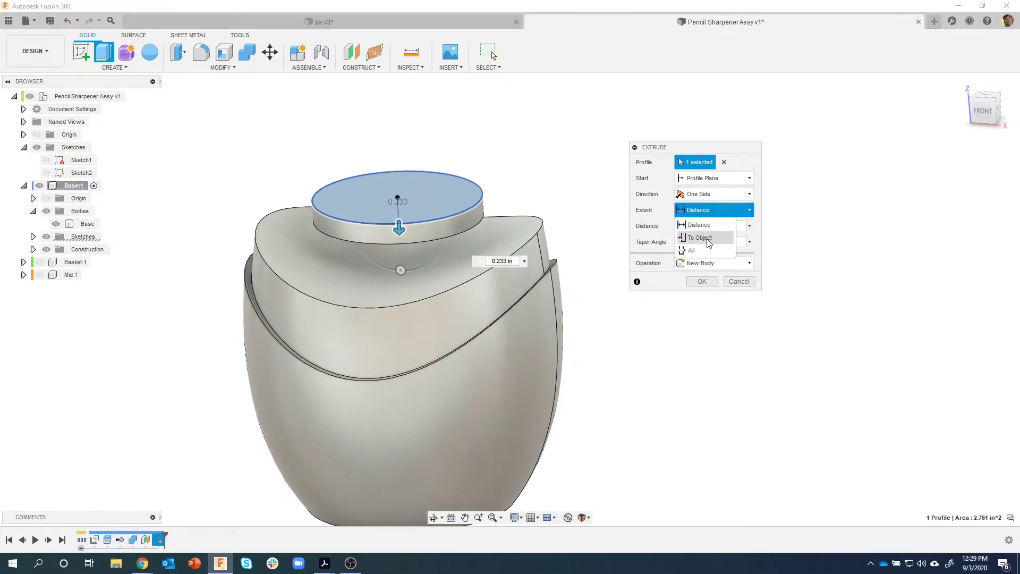
left_click(700, 237)
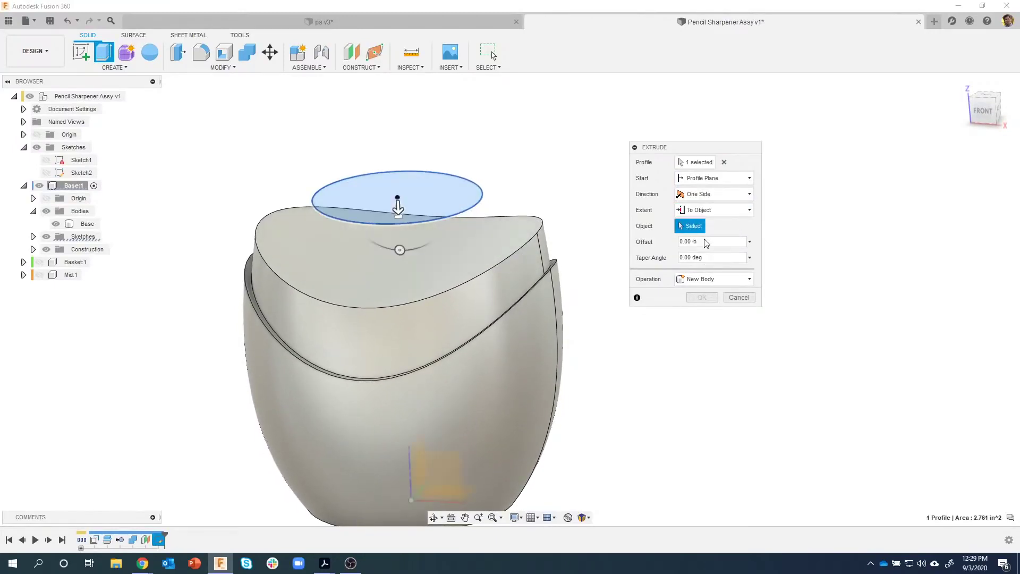
left_click(468, 252)
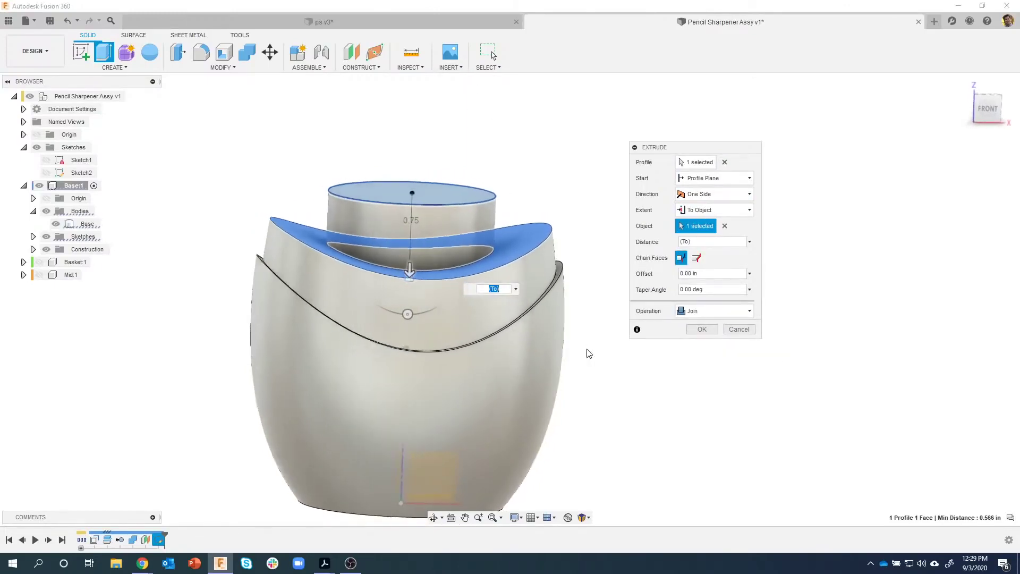
middle_click_drag(587, 353, 425, 275, "shift")
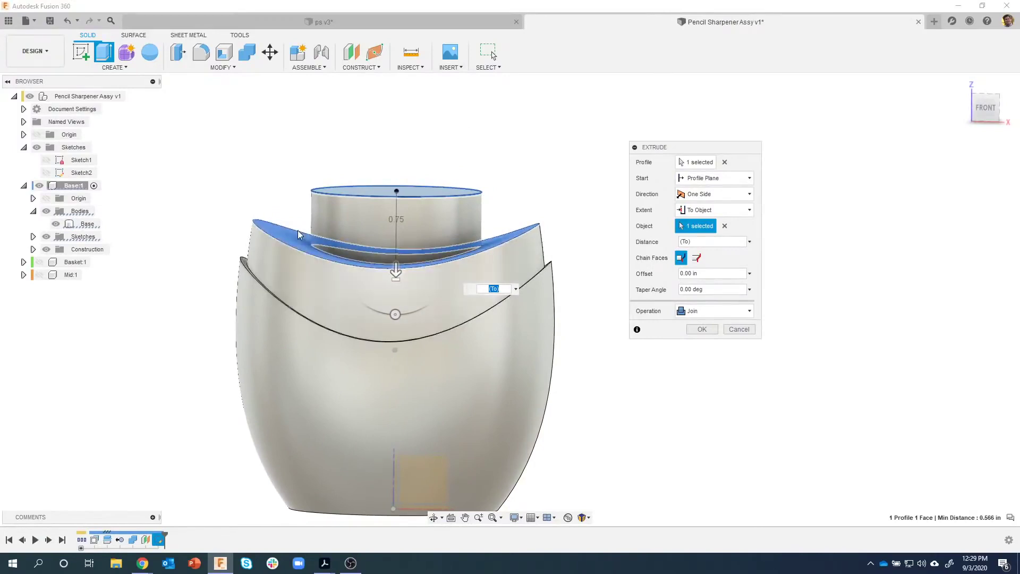
middle_click_drag(578, 221, 598, 380, "shift")
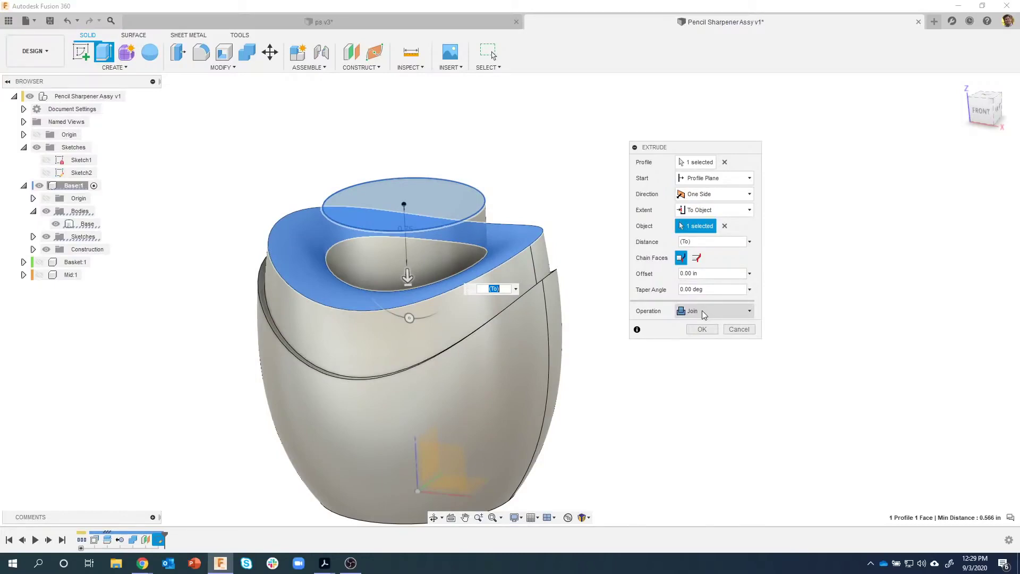
left_click(702, 329)
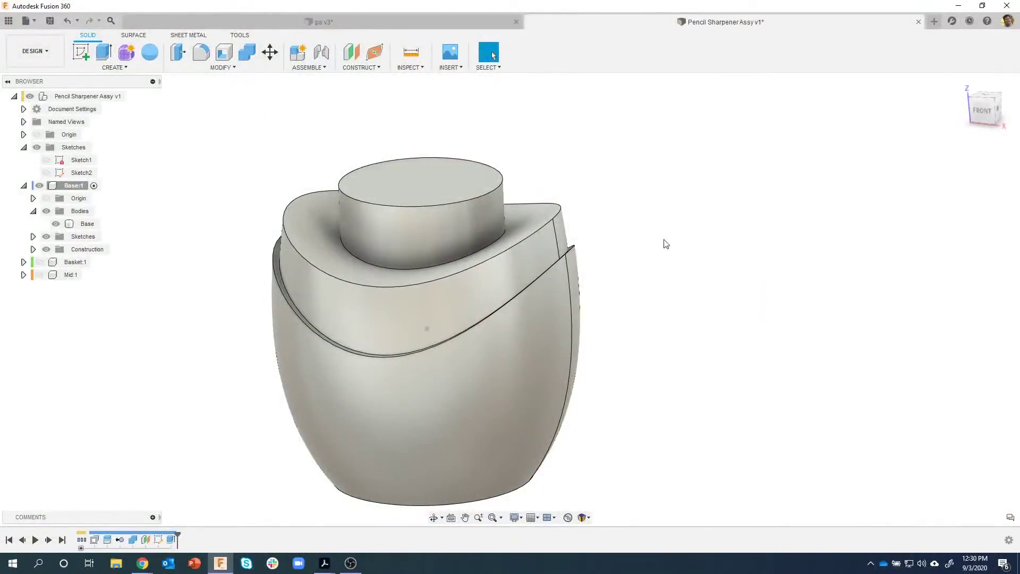
Step: Create a sketch on Base's flat bottom face
middle_click_drag(668, 257, 671, 258, "shift")
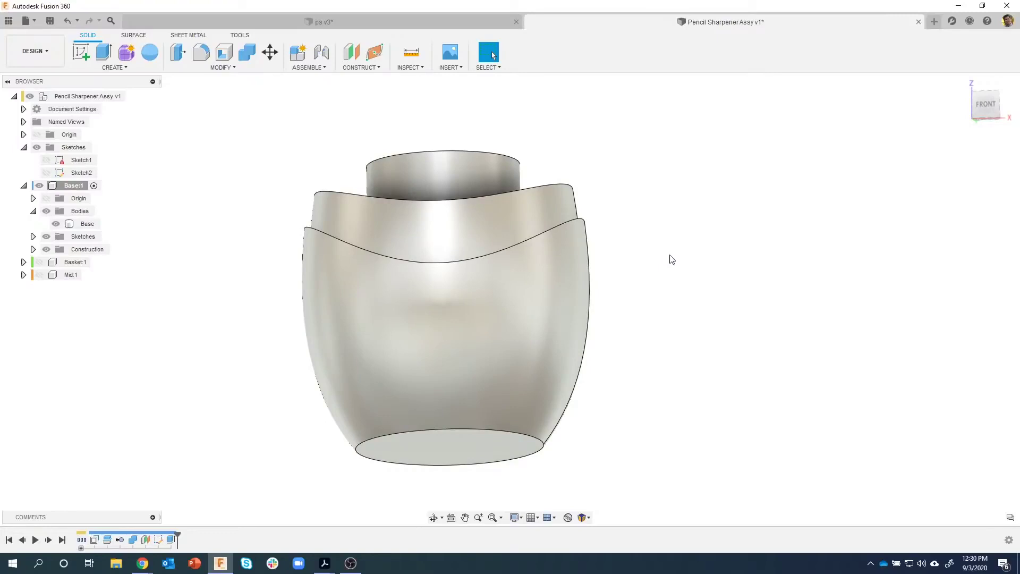
middle_click_drag(672, 258, 672, 259, "shift")
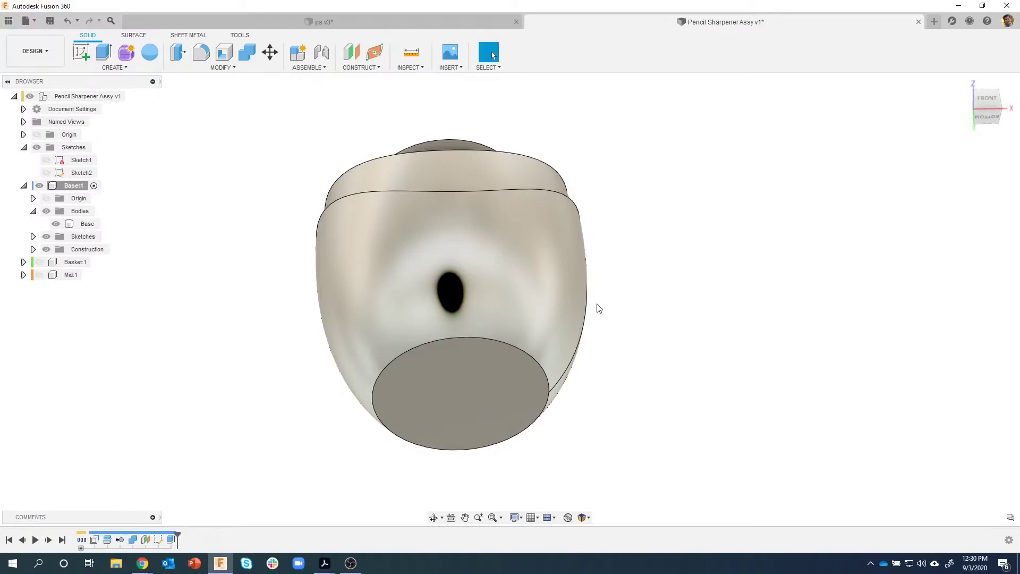
left_click(485, 365)
right_click(485, 365)
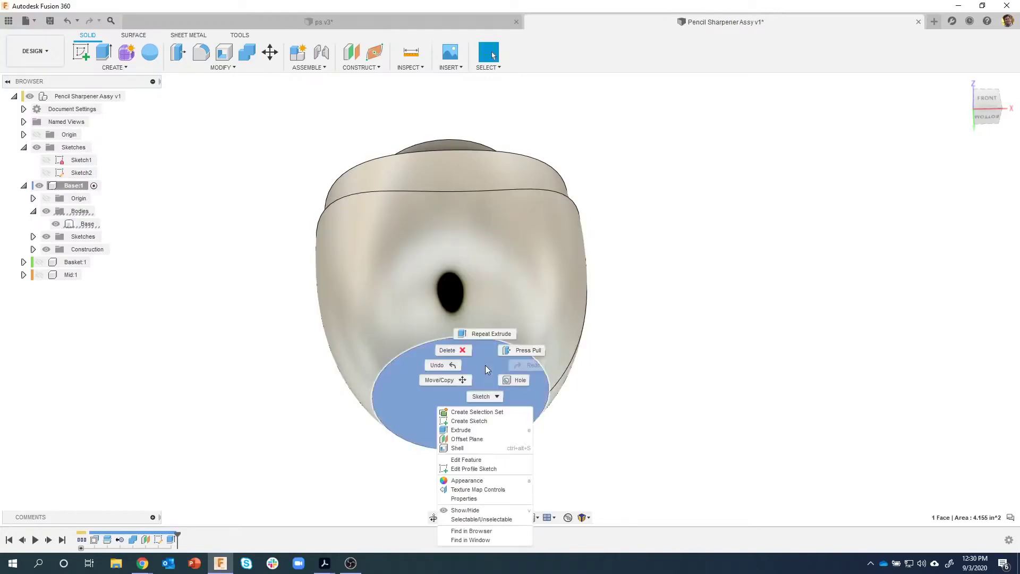
left_click(479, 419)
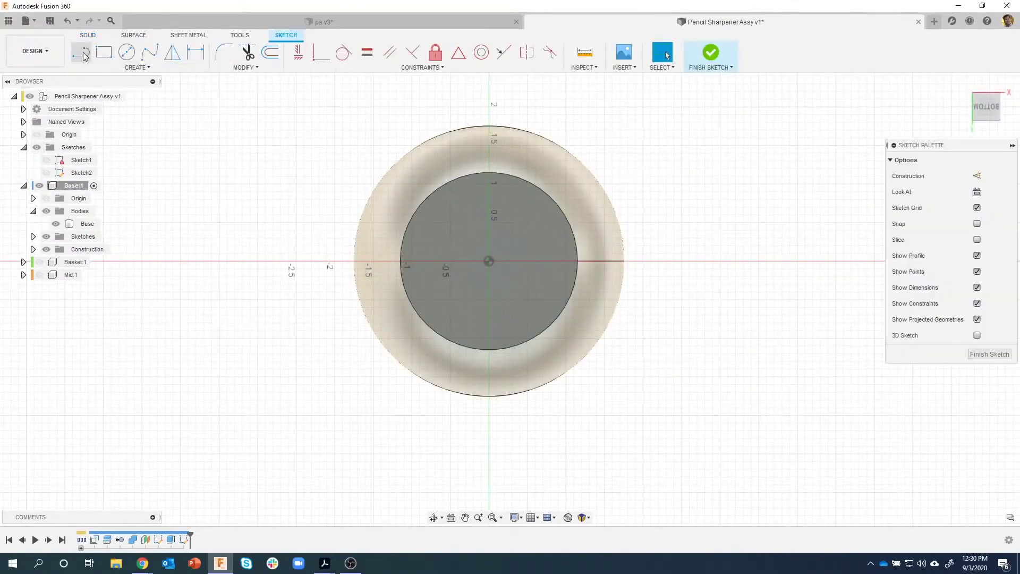
Step: Draw a 0.8 in line from the origin at 130° across Base's bottom face
left_click(84, 56)
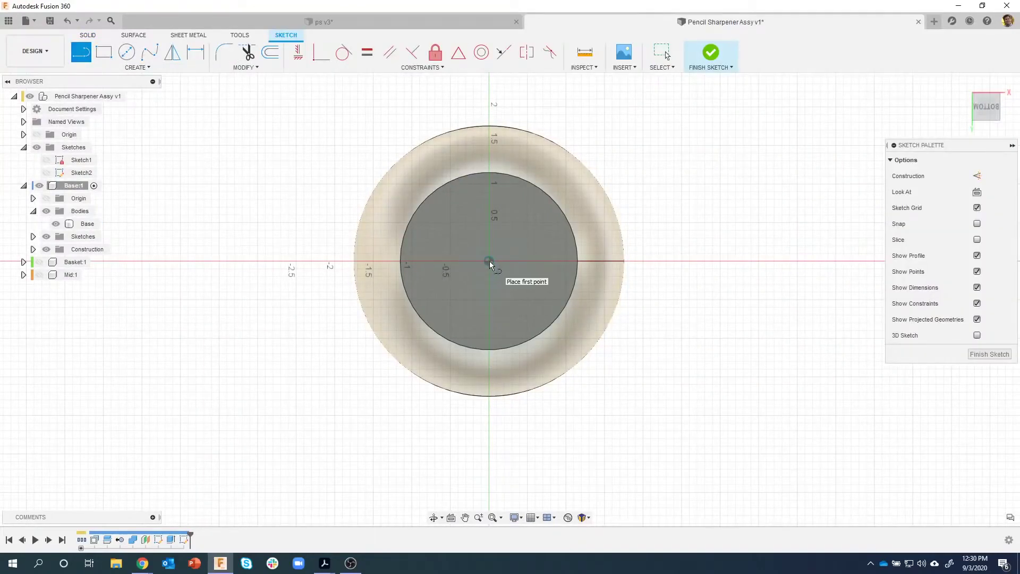
left_click(489, 262)
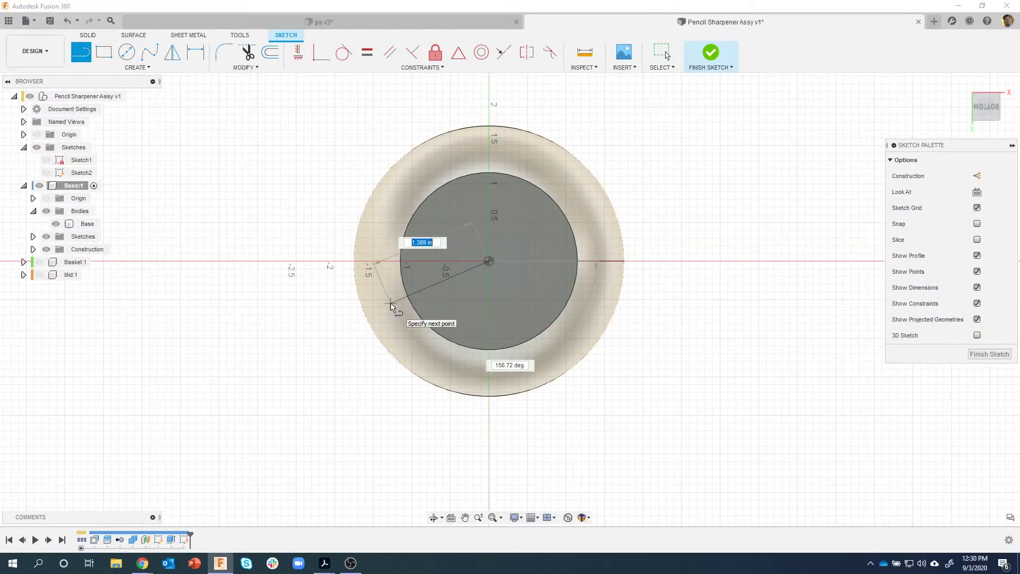
key("BackSpace")
type(".8")
key("Tab")
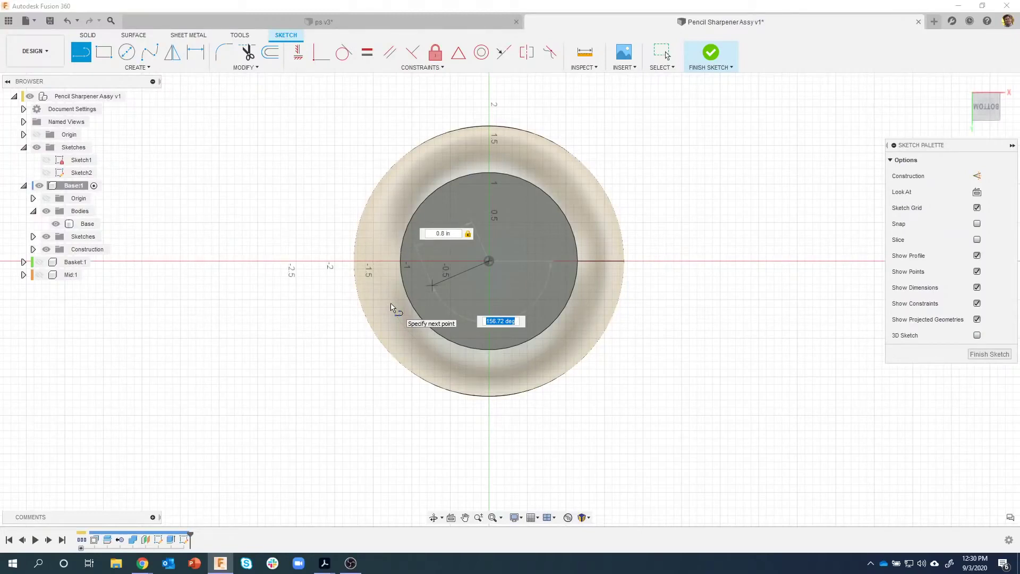
type("130")
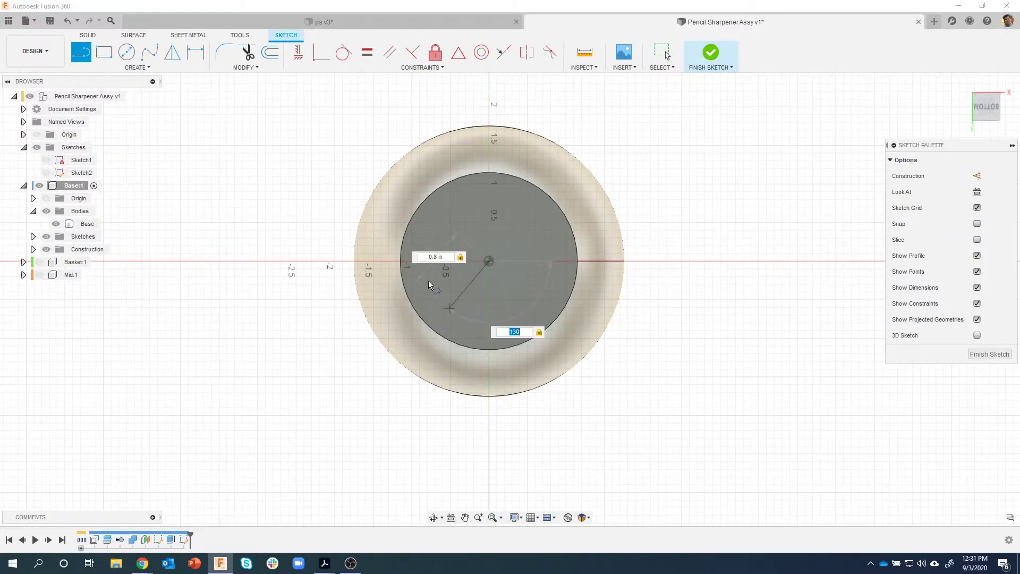
left_click(447, 313)
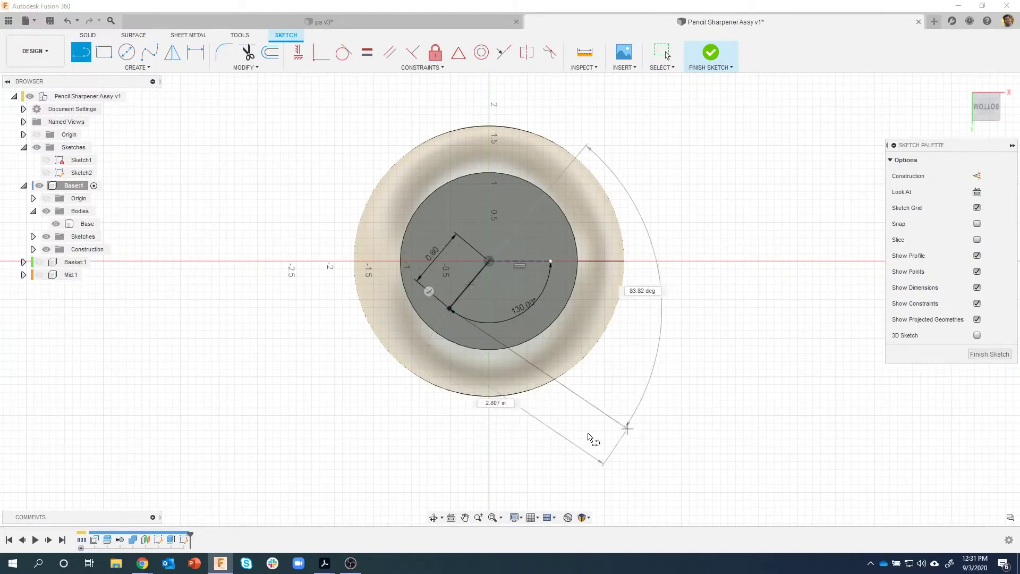
key("Escape")
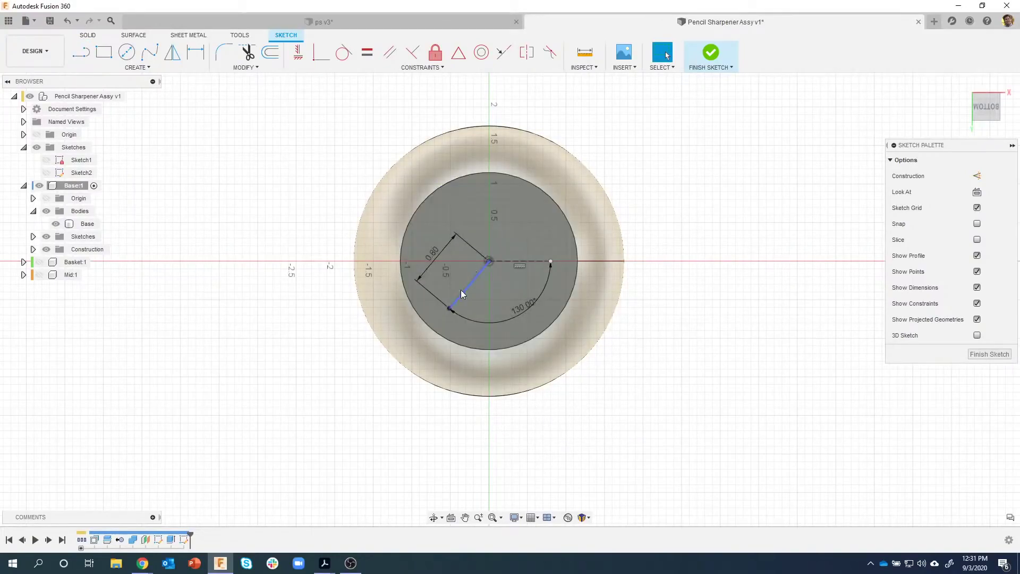
Step: Convert the 0.8 in angled line to construction geometry and finish the sketch
scroll(442, 258, "up", 5)
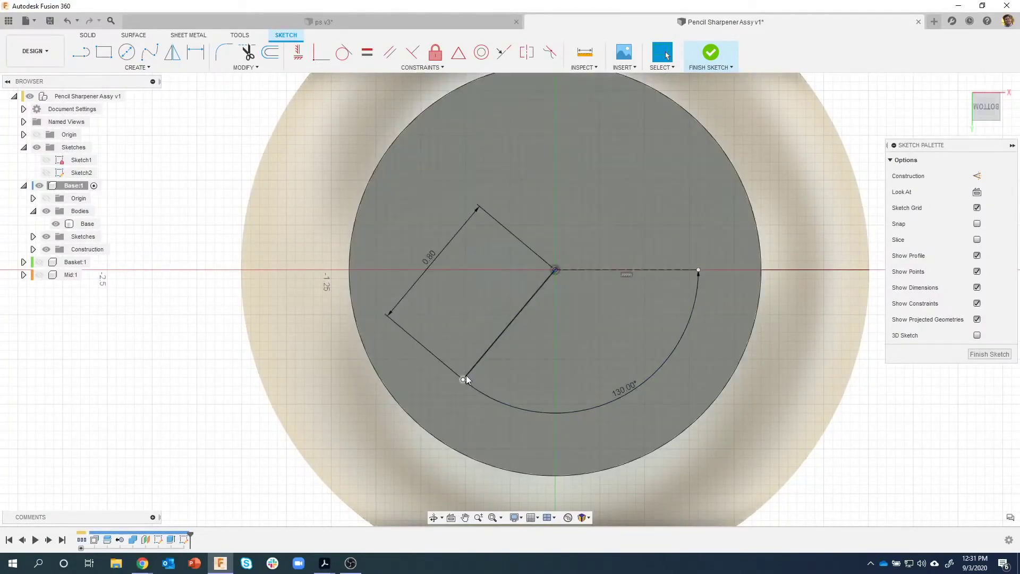
left_click(483, 358)
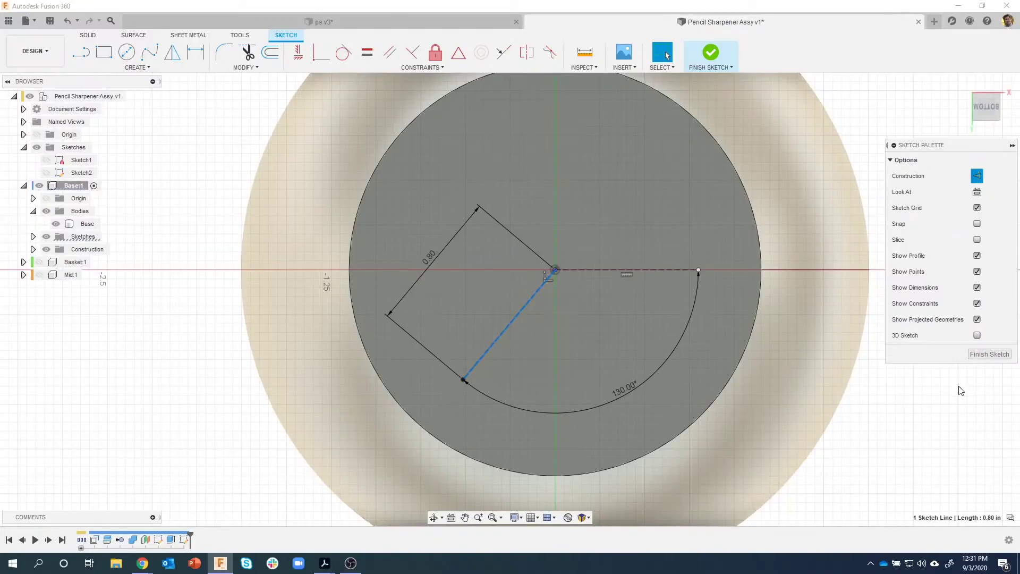
left_click(988, 354)
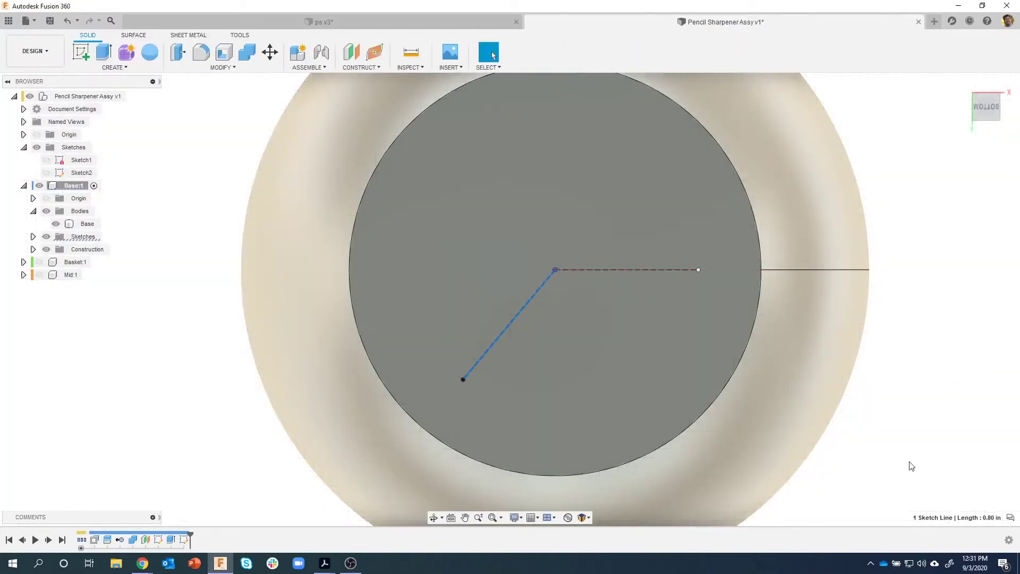
Step: Start the Hole command for Base's flat bottom face
scroll(911, 466, "down", 3)
middle_click_drag(909, 464, 627, 393, "shift")
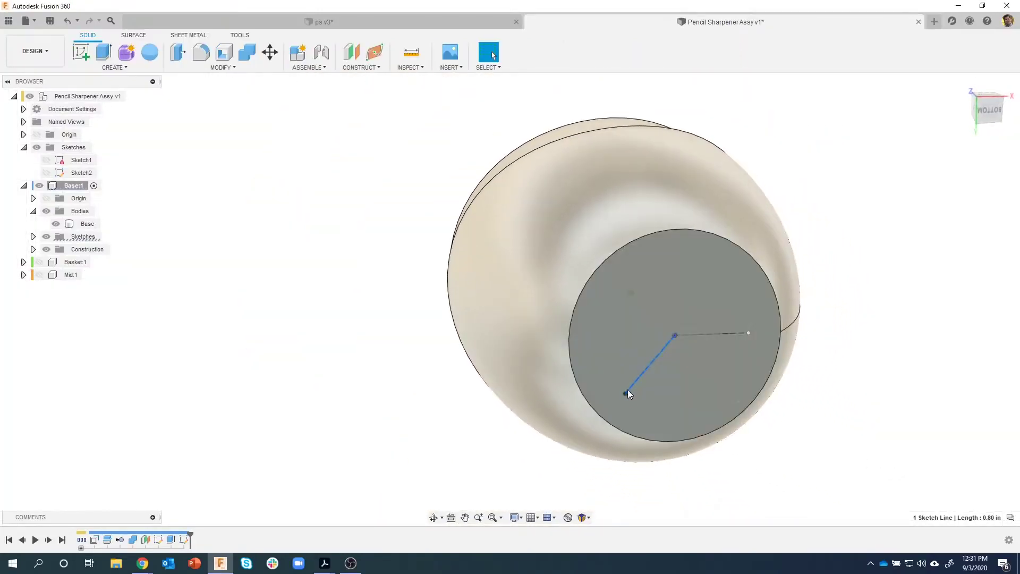
key("F6")
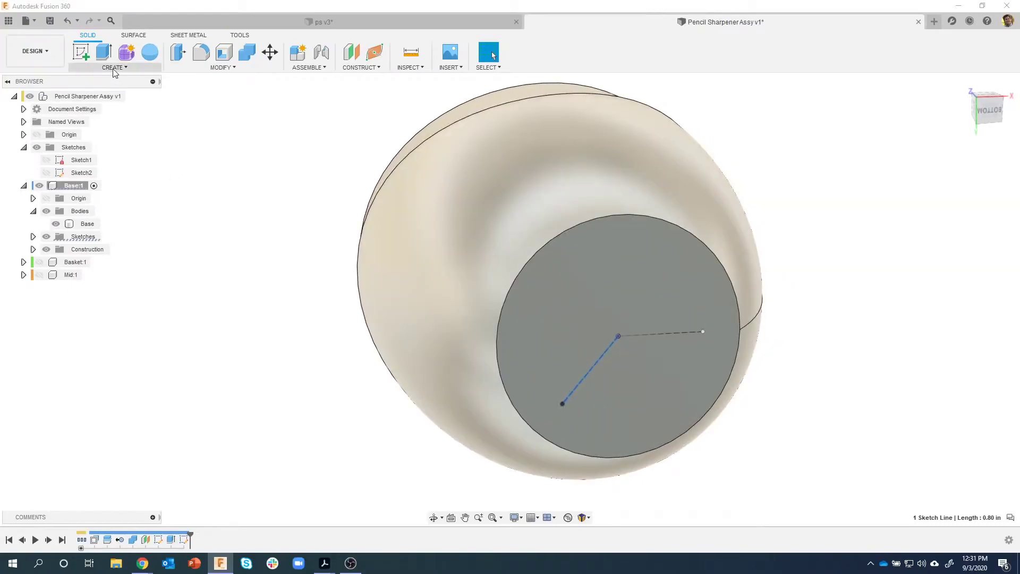
left_click(113, 67)
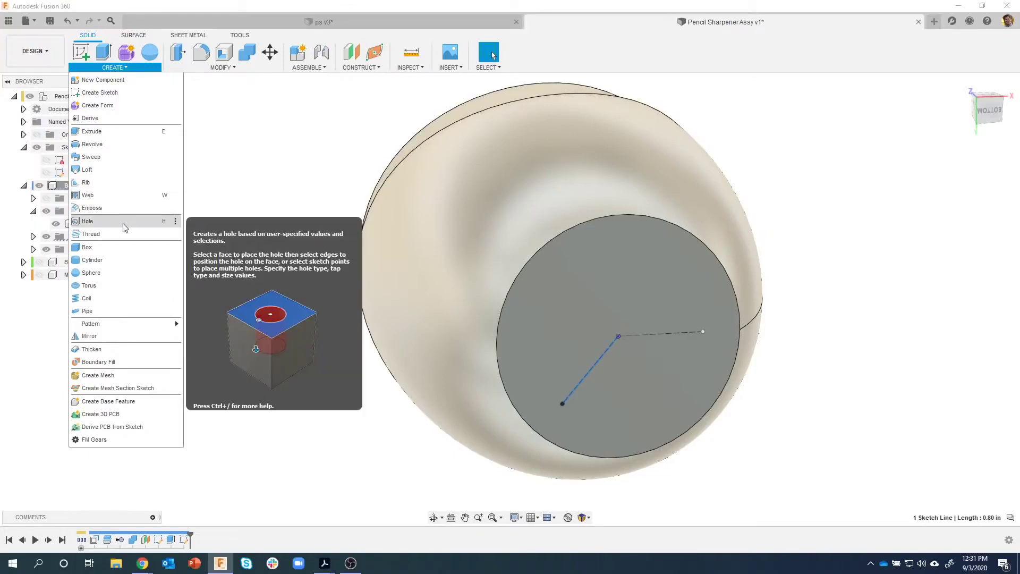
key("Escape")
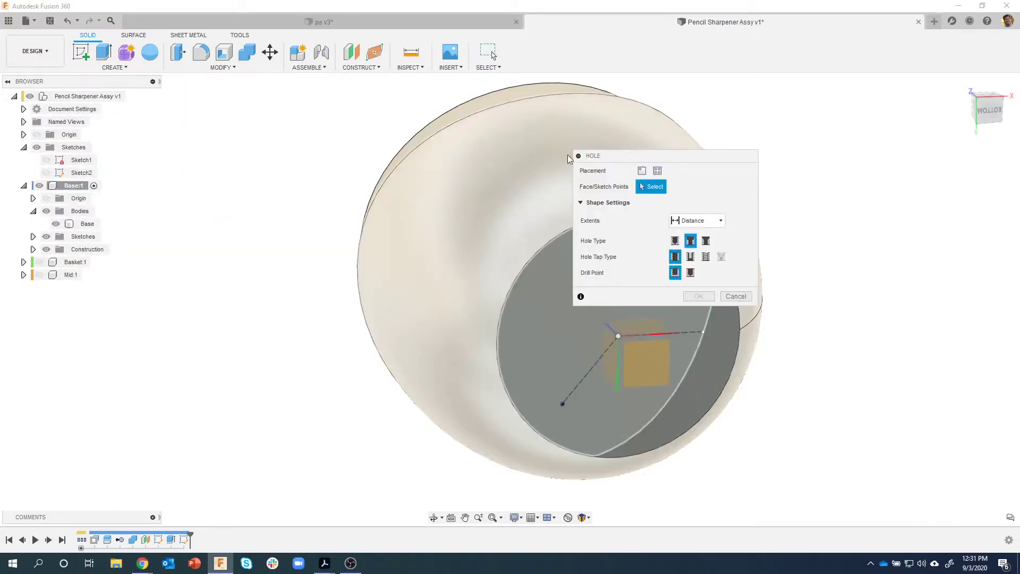
left_click_drag(685, 156, 942, 172)
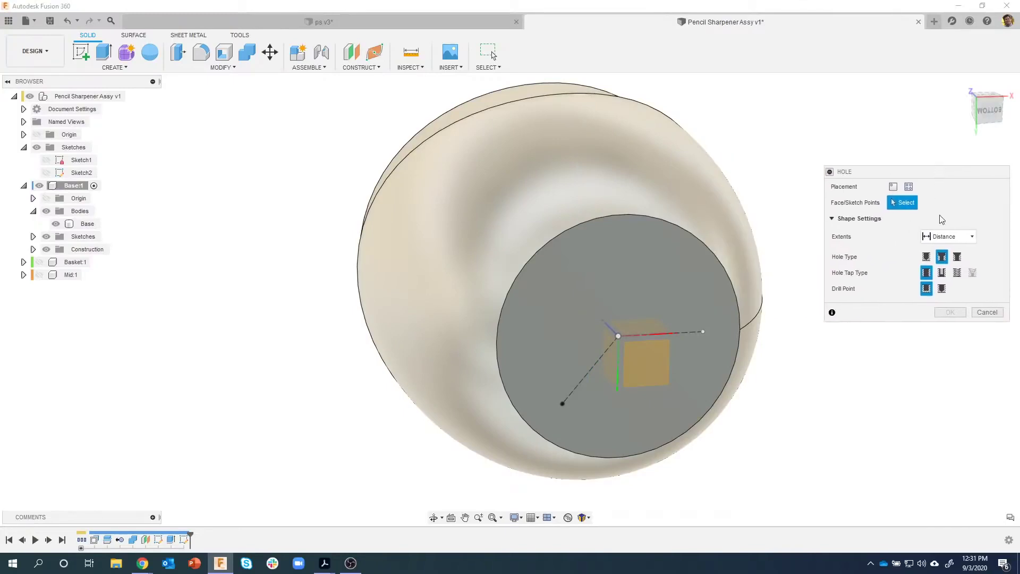
left_click(893, 188)
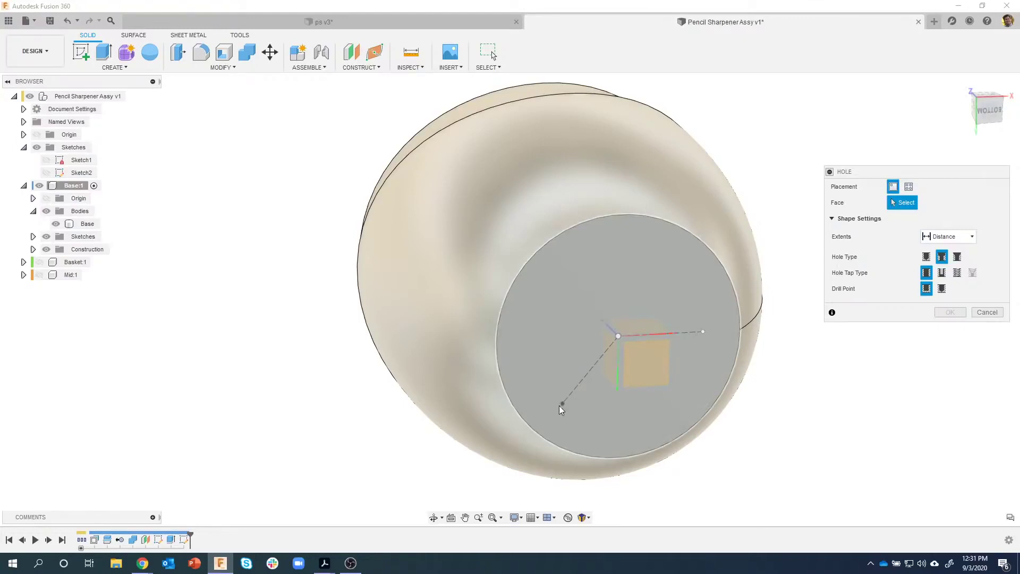
left_click(556, 346)
left_click_drag(563, 347, 541, 312)
left_click(924, 202)
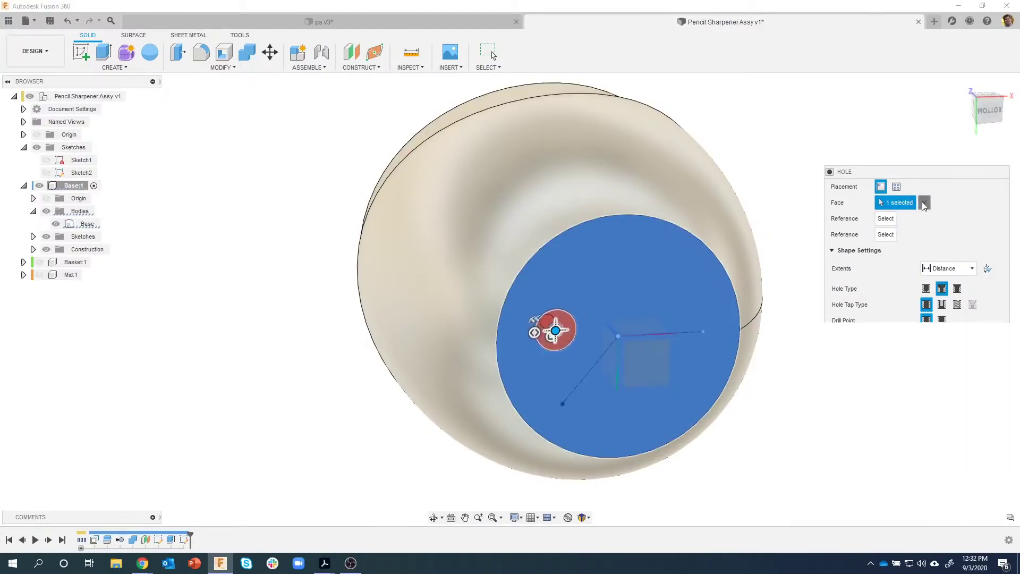
Step: Place the hole on the outer endpoint of the 0.8 in construction line and set the counterbore diameter to 0.24 in
left_click(896, 188)
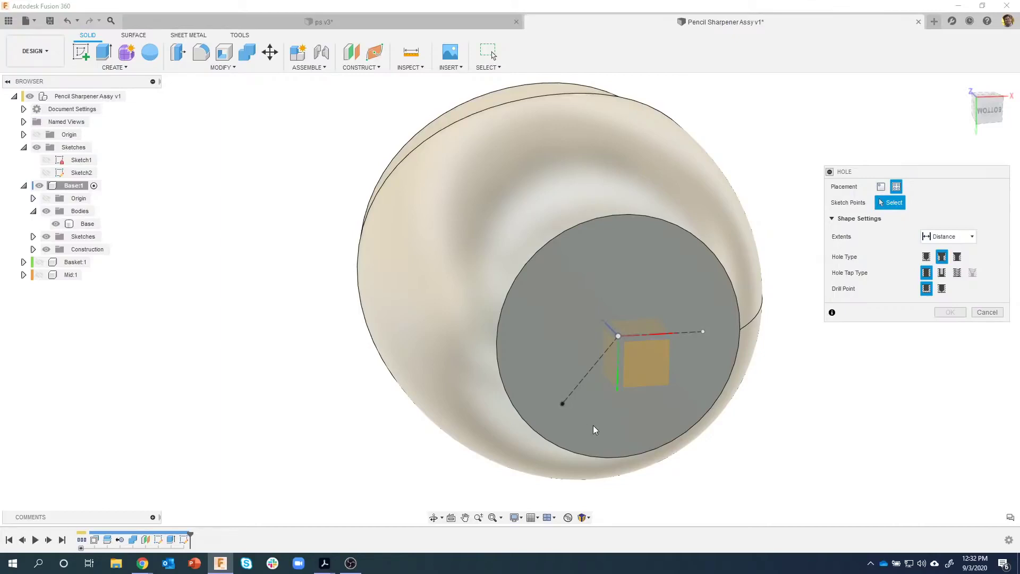
left_click(562, 404)
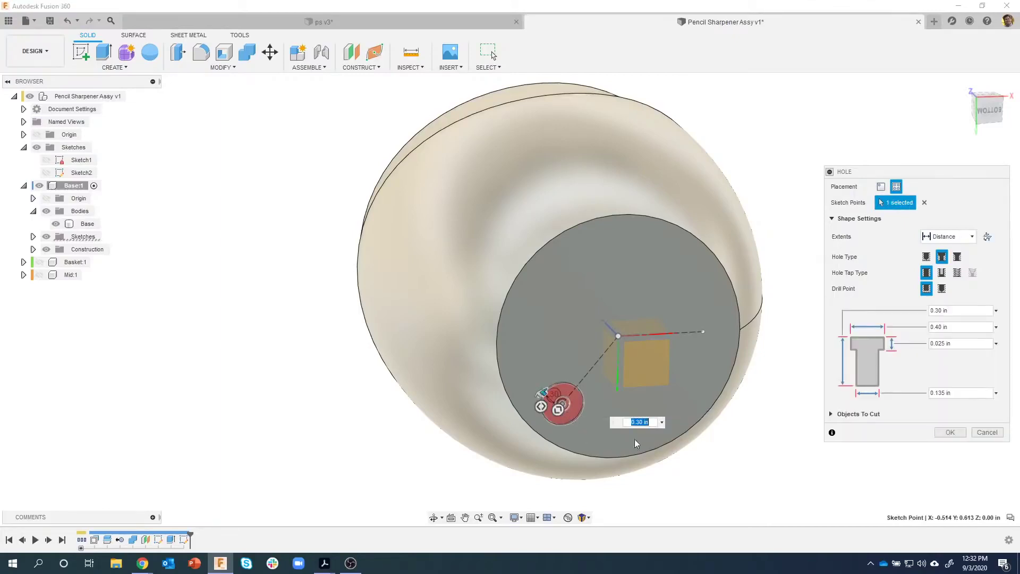
middle_click_drag(597, 400, 586, 253, "shift")
scroll(550, 179, "up", 3)
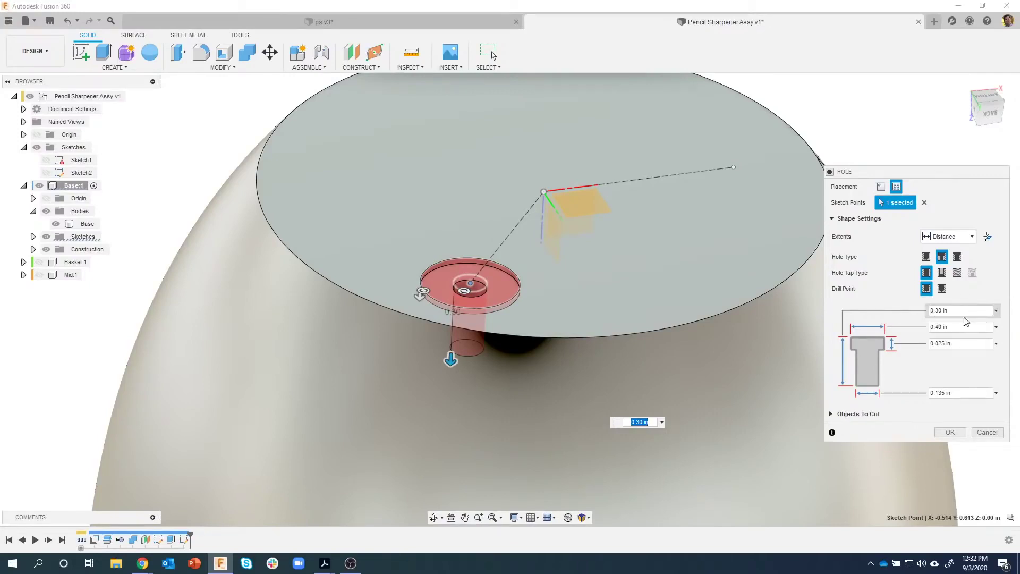
left_click(959, 327)
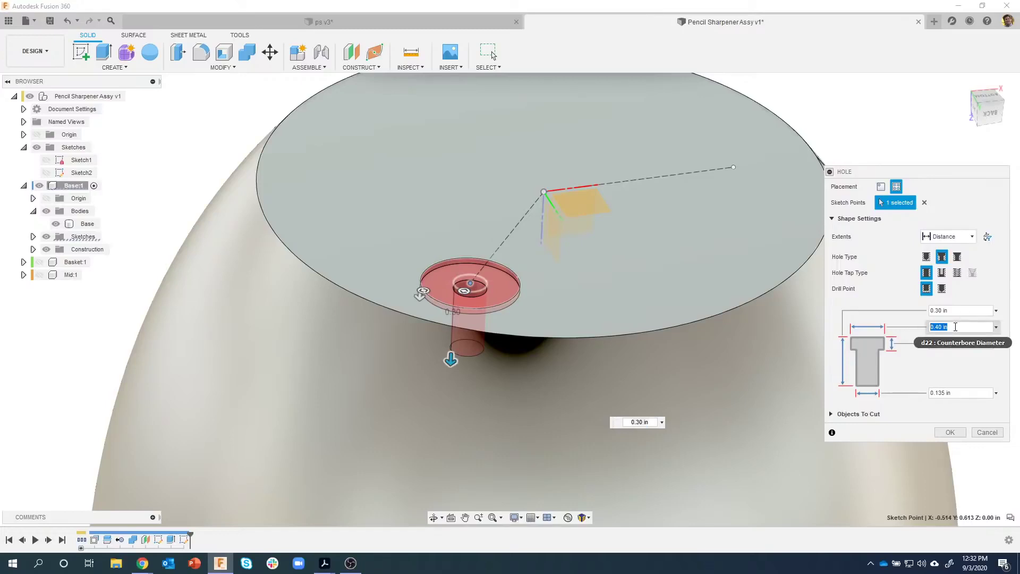
left_click(946, 343)
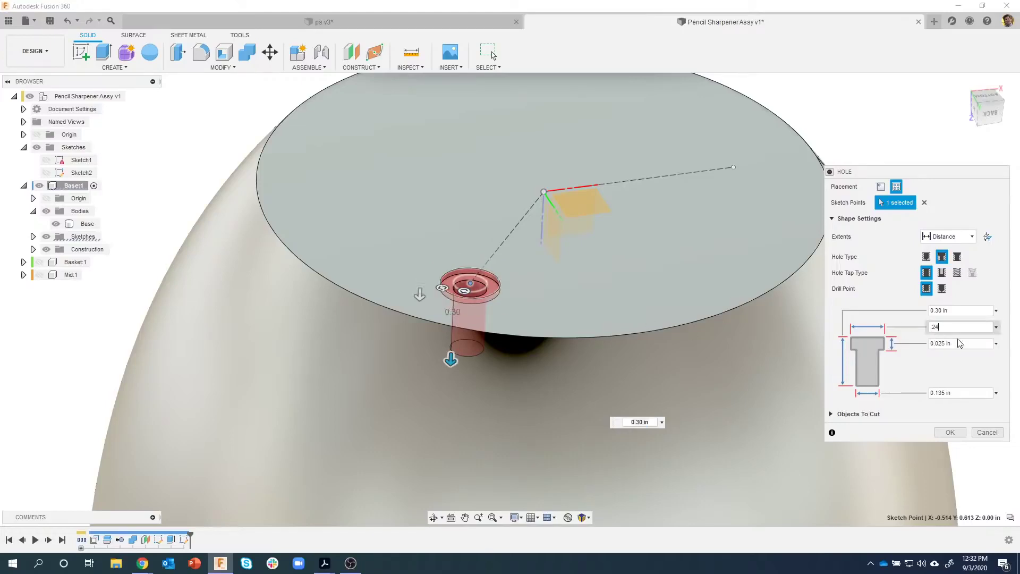
Step: Set the hole type to Simple and enter a hole diameter of 0.135 in
left_click(925, 257)
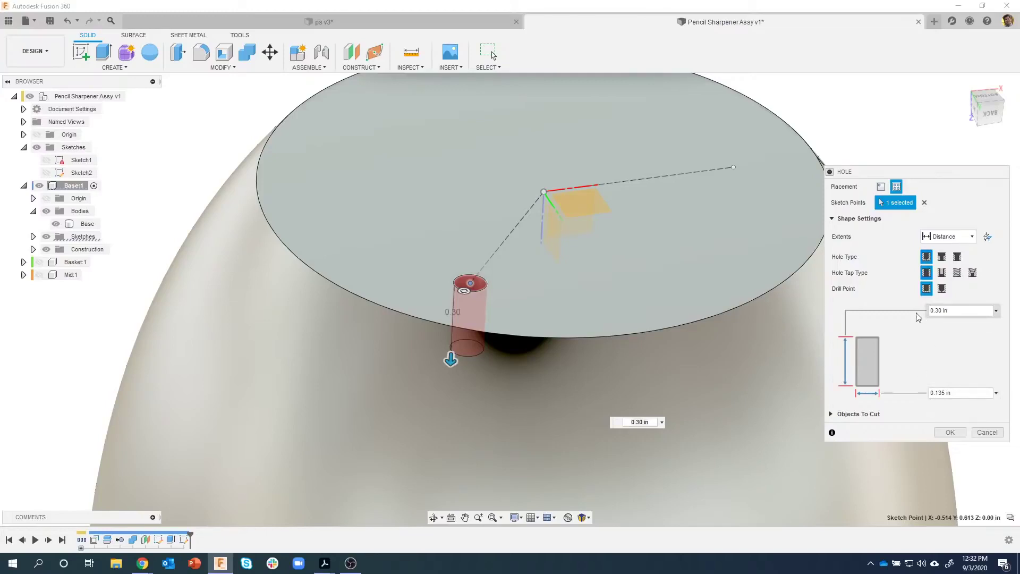
left_click(949, 392)
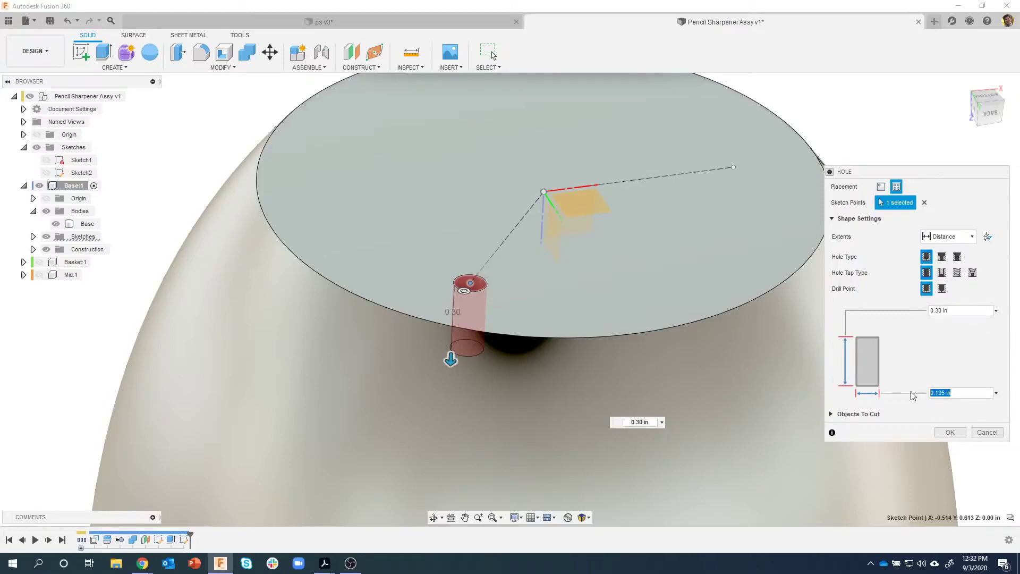
type(".135")
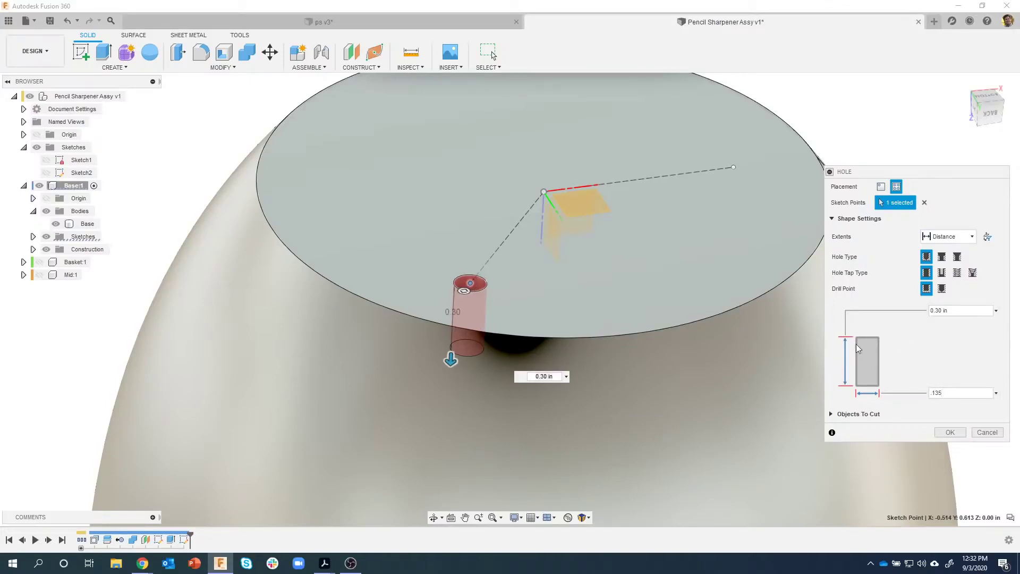
Step: Try the angled drill point and the counterbore type on the hole, returning to a flat drill point and simple type
left_click(941, 289)
middle_click_drag(744, 361, 428, 351, "shift")
left_click(926, 289)
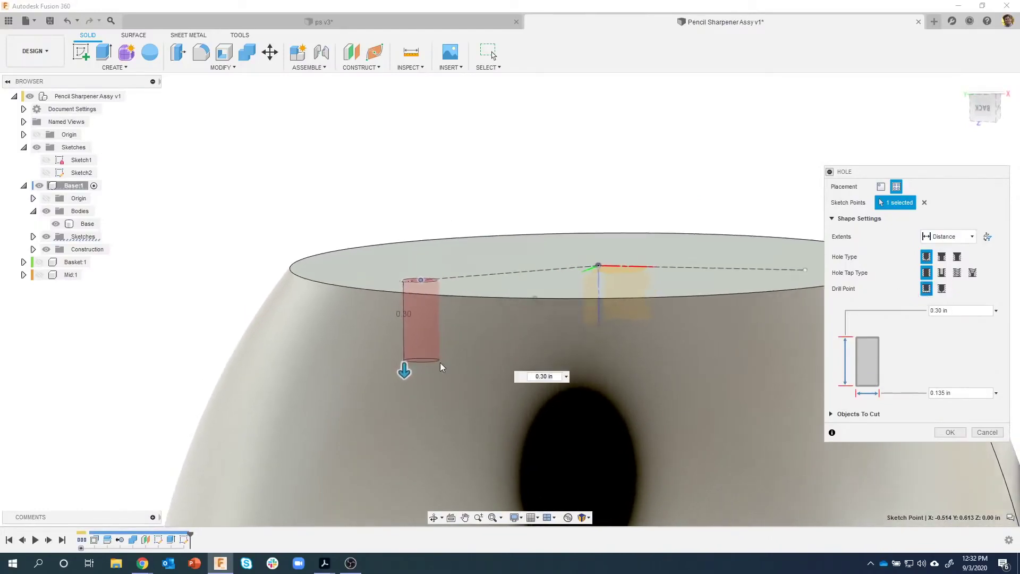
middle_click_drag(598, 356, 896, 290, "shift")
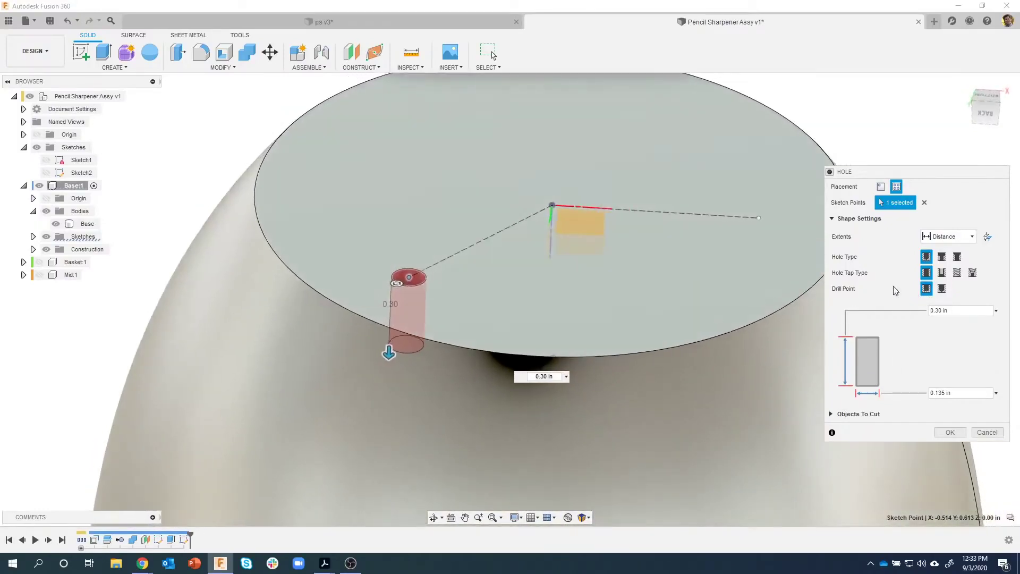
left_click(942, 257)
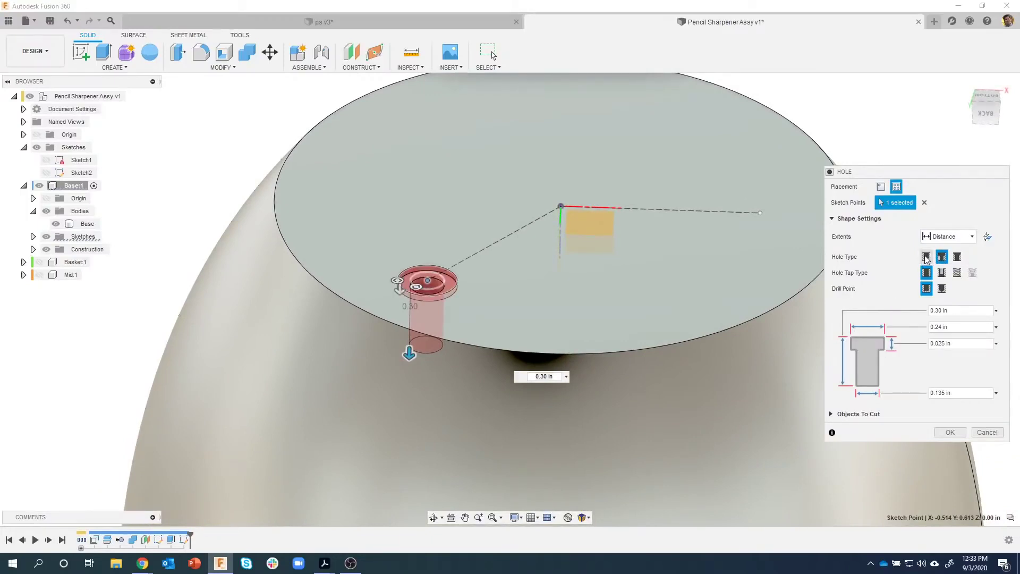
left_click(926, 257)
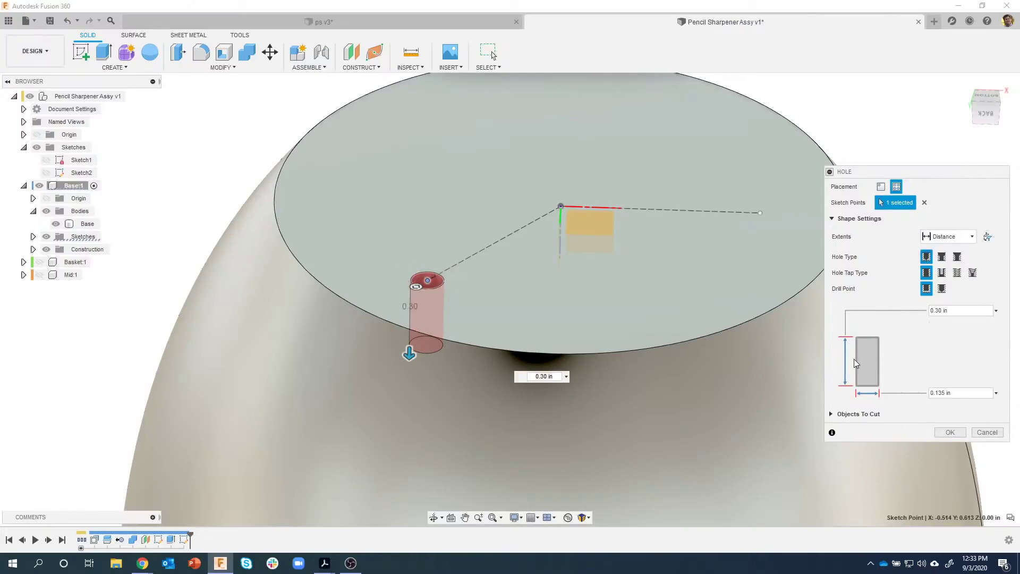
Step: Set the hole type to Counterbore with a 0.16 in counterbore depth and create the hole
left_click(941, 257)
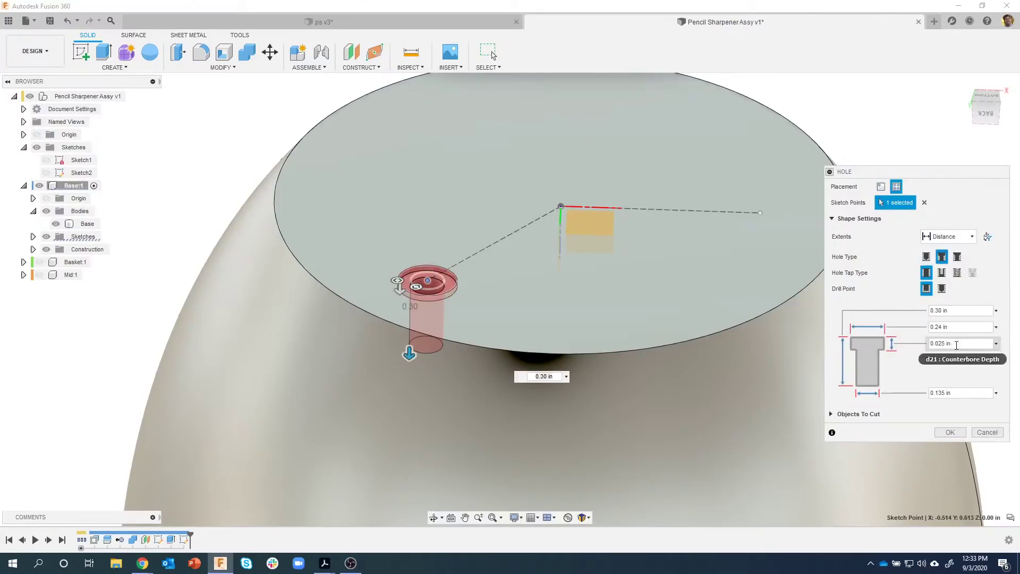
left_click(919, 345)
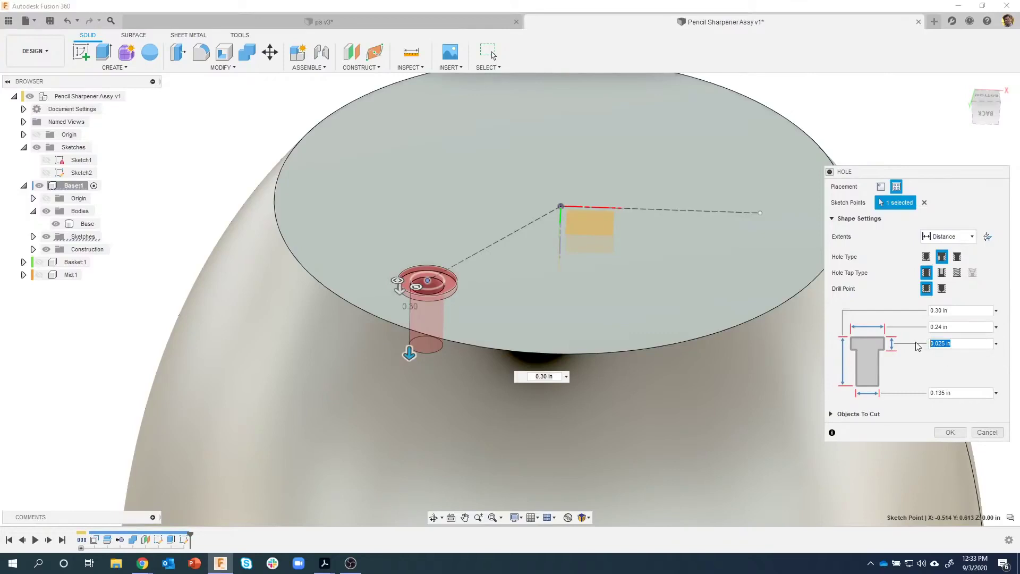
double_click(939, 344)
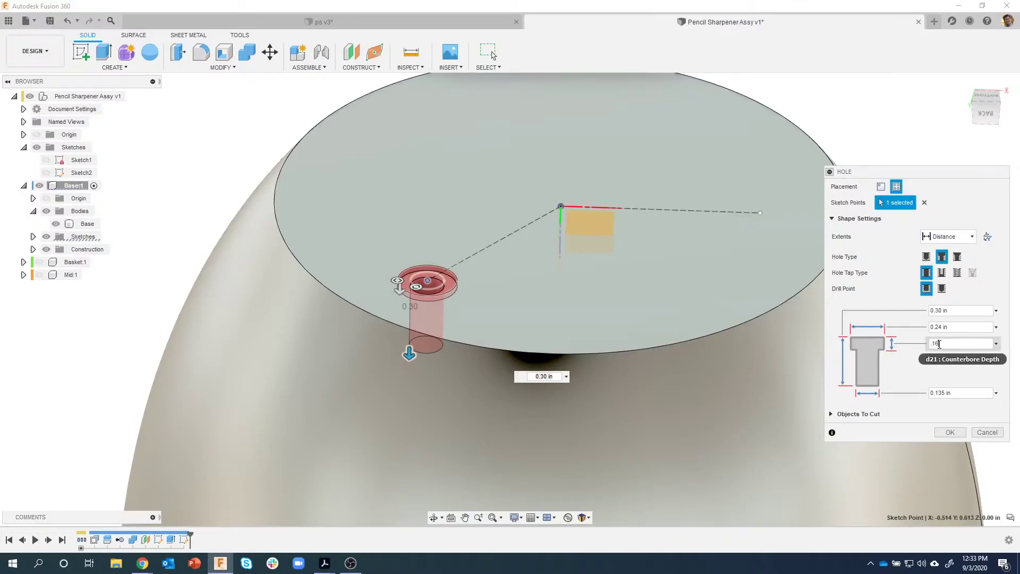
middle_click_drag(796, 345, 510, 298, "shift")
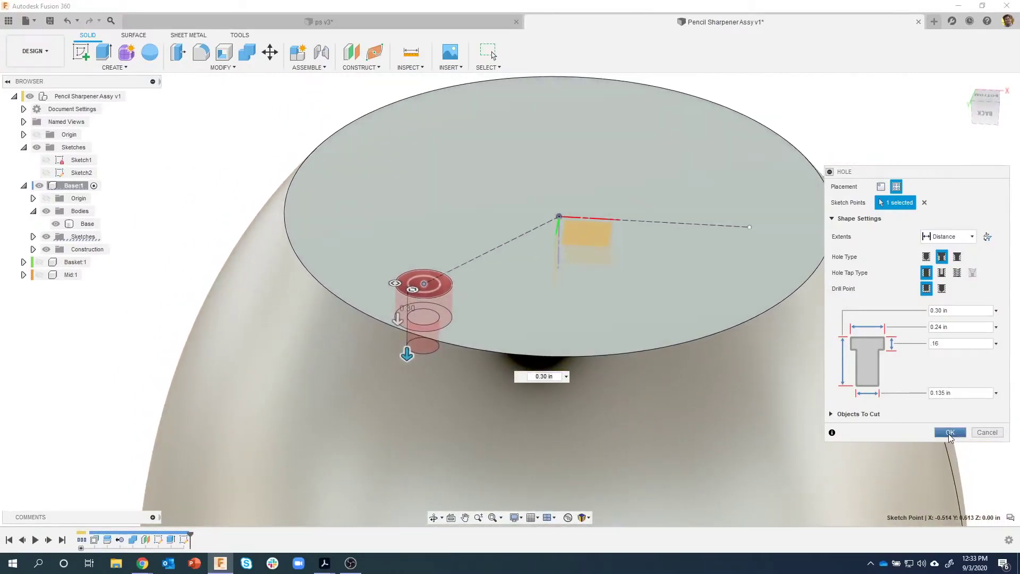
left_click(948, 432)
Step: Inspect the inside of the counterbore hole in Base's bottom face
middle_click_drag(649, 348, 693, 441, "shift")
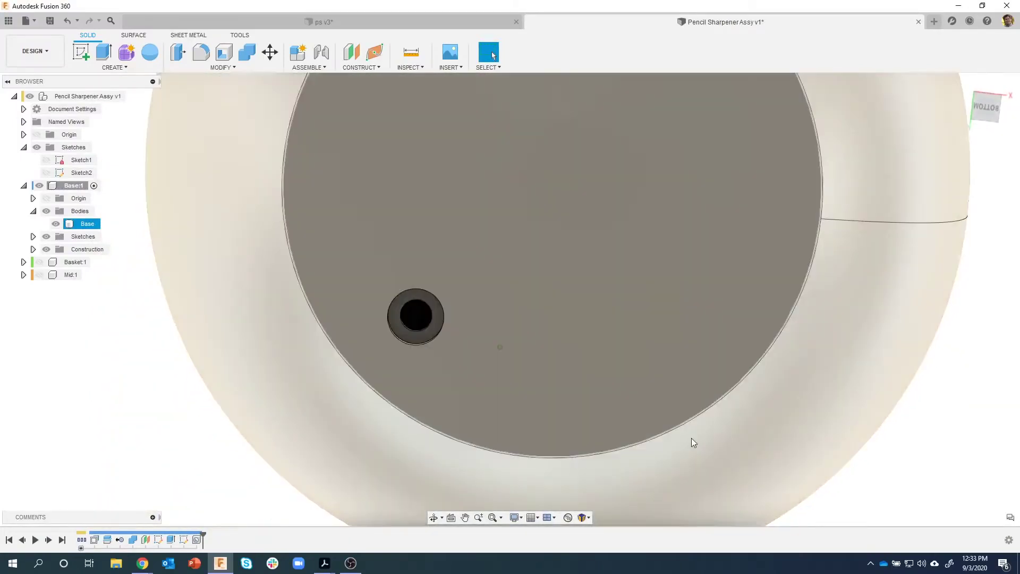
scroll(596, 373, "down", 4)
middle_click_drag(595, 374, 499, 275, "shift")
left_click(499, 275)
scroll(502, 314, "up", 8)
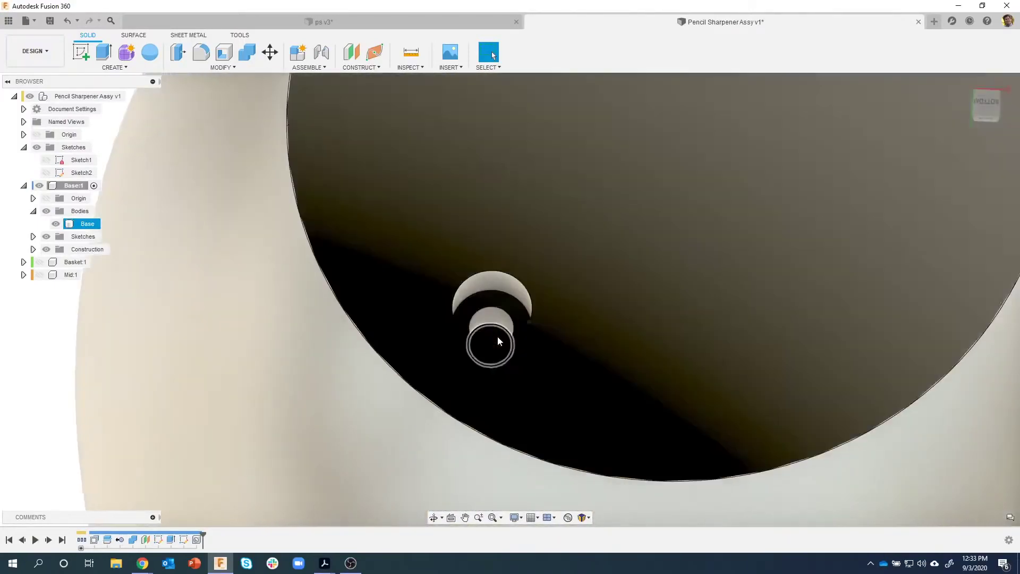
Step: Place a counterbore hole on the base's flat bottom face, next to the existing screw hole
scroll(494, 334, "down", 2)
mouse_move(502, 314)
middle_mouse_down("shift")
mouse_move(501, 295)
mouse_move(487, 313)
middle_mouse_up("shift")
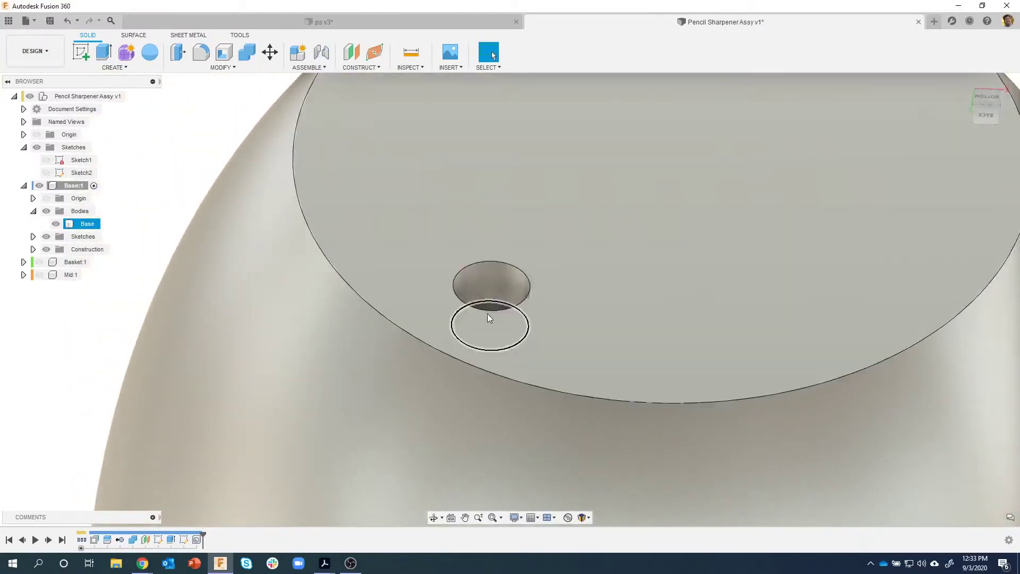
scroll(476, 384, "down", 6)
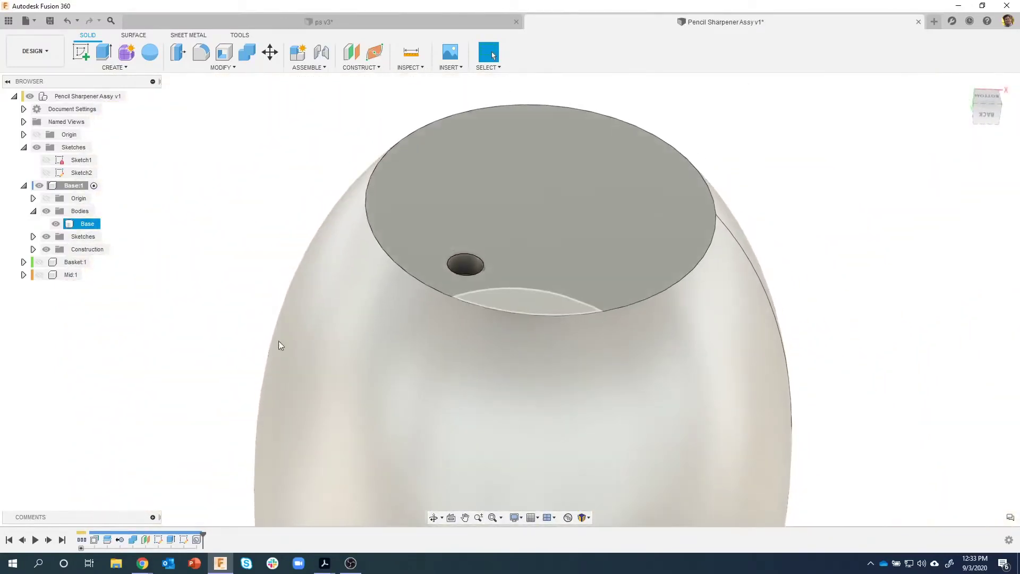
middle_click_drag(482, 259, 475, 266, "shift")
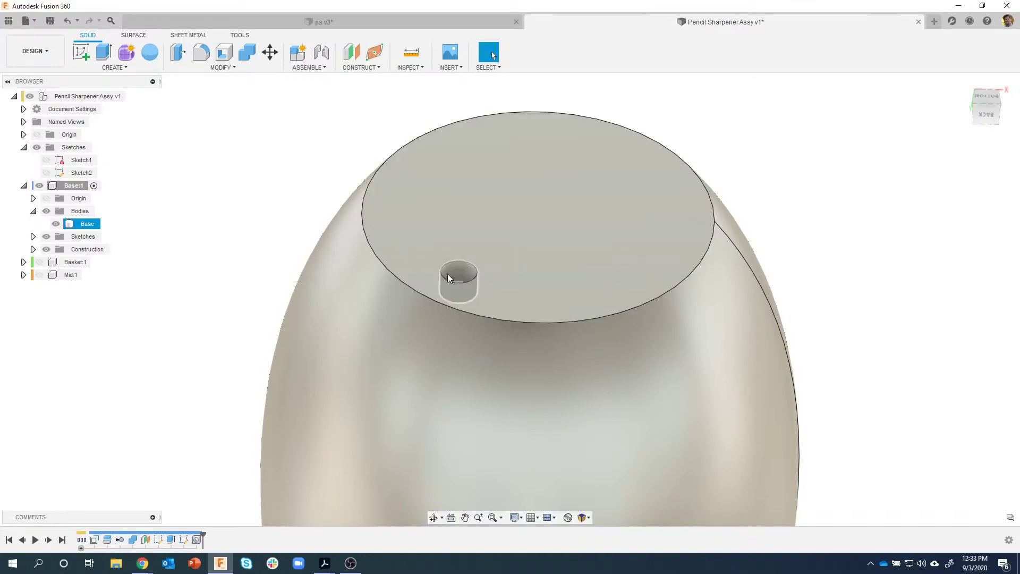
scroll(469, 277, "up", 2)
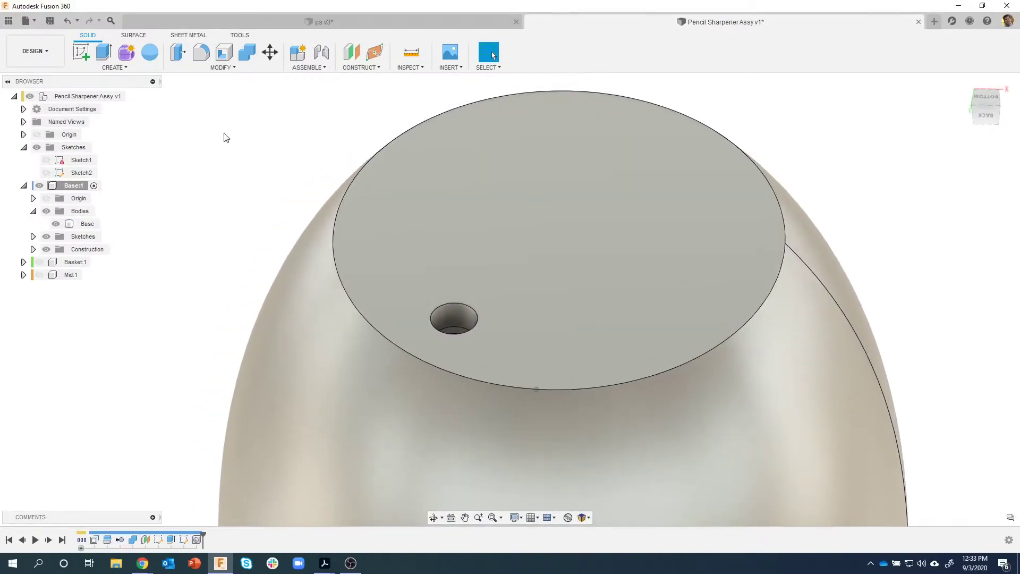
left_click(113, 68)
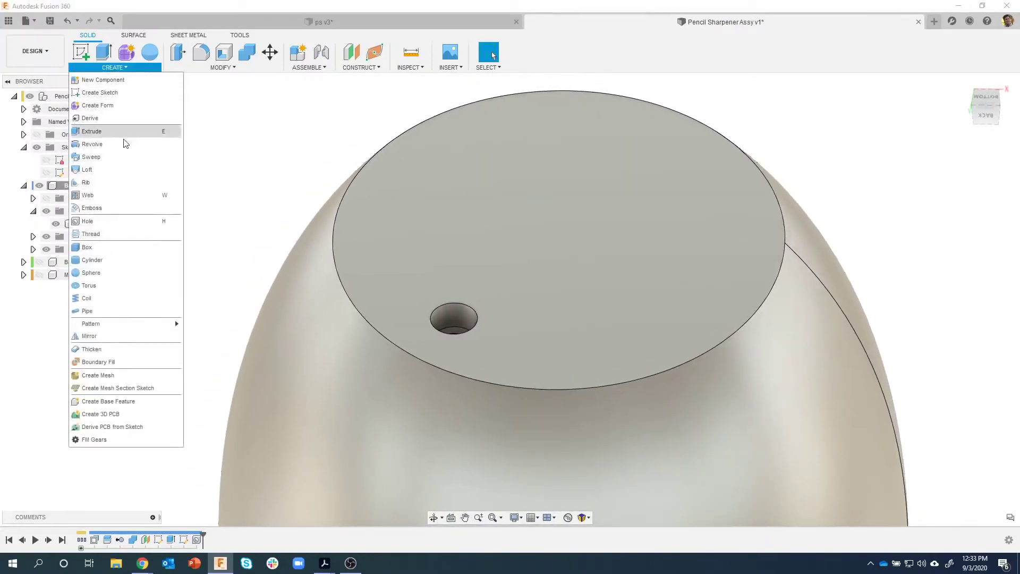
left_click(107, 221)
scroll(435, 256, "up", 2)
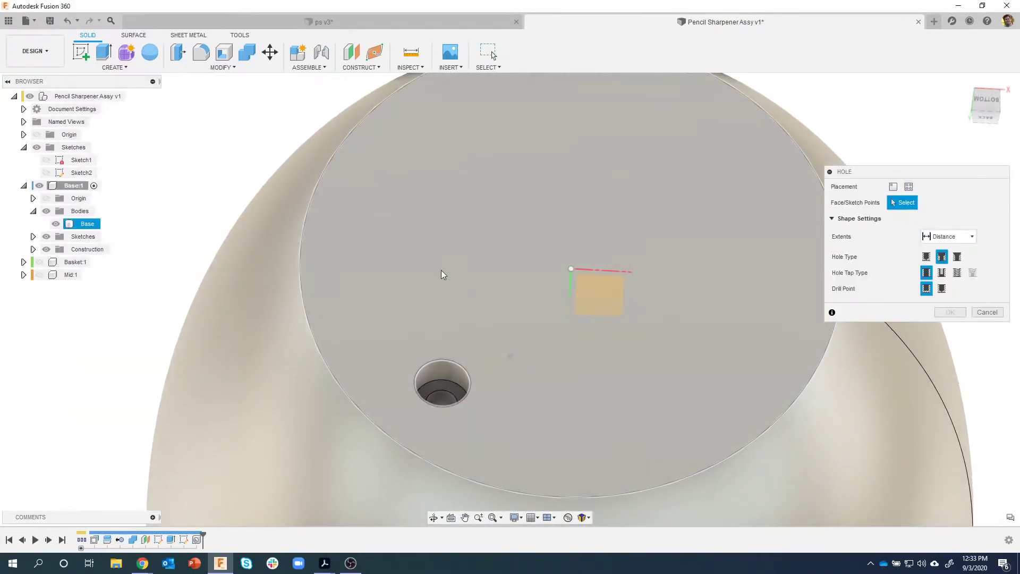
left_click(441, 270)
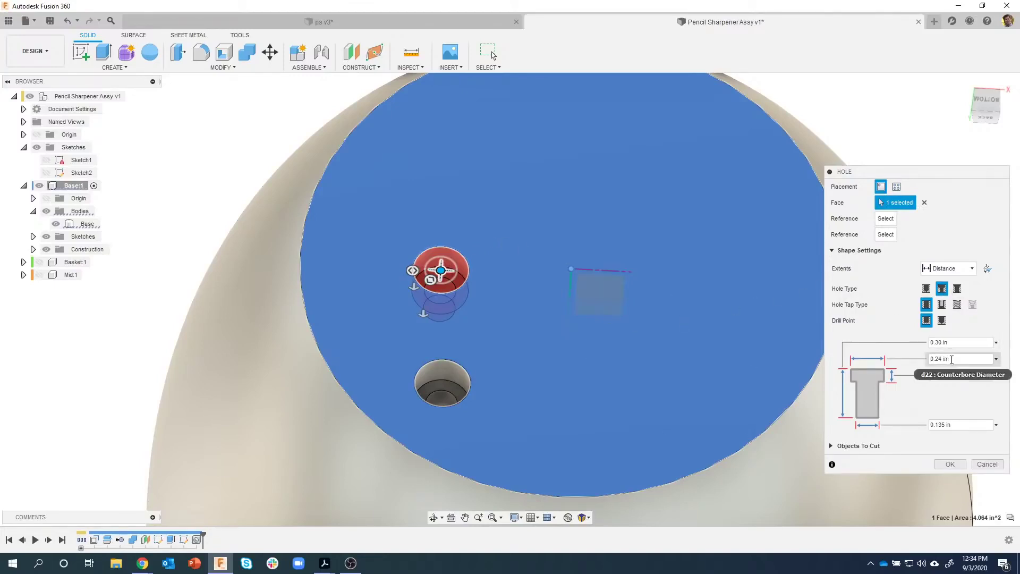
Step: Set the counterbore to 0.4 in diameter and 0.025 in depth, then create the hole centred on the existing screw hole
left_click(938, 359)
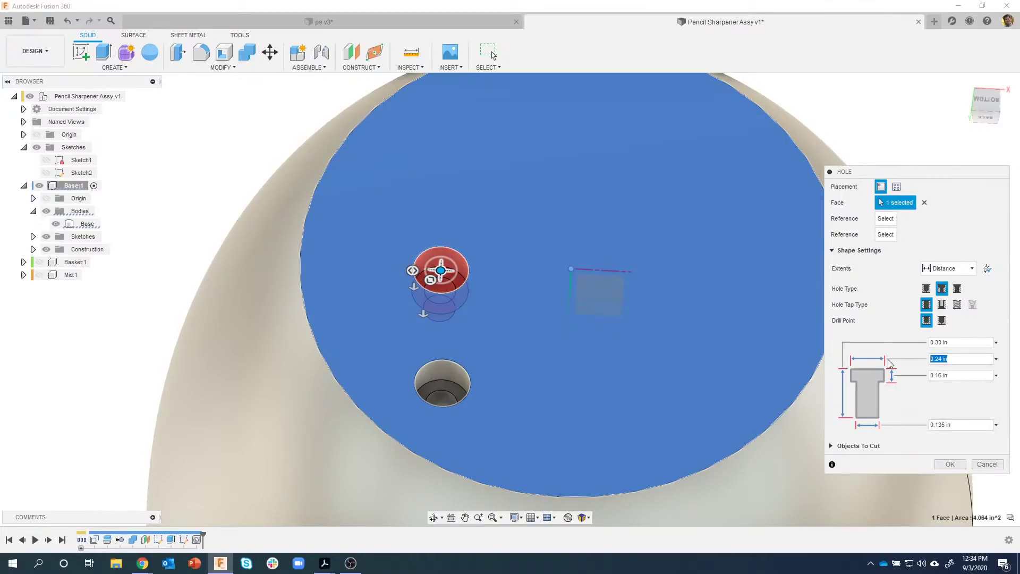
type(".4")
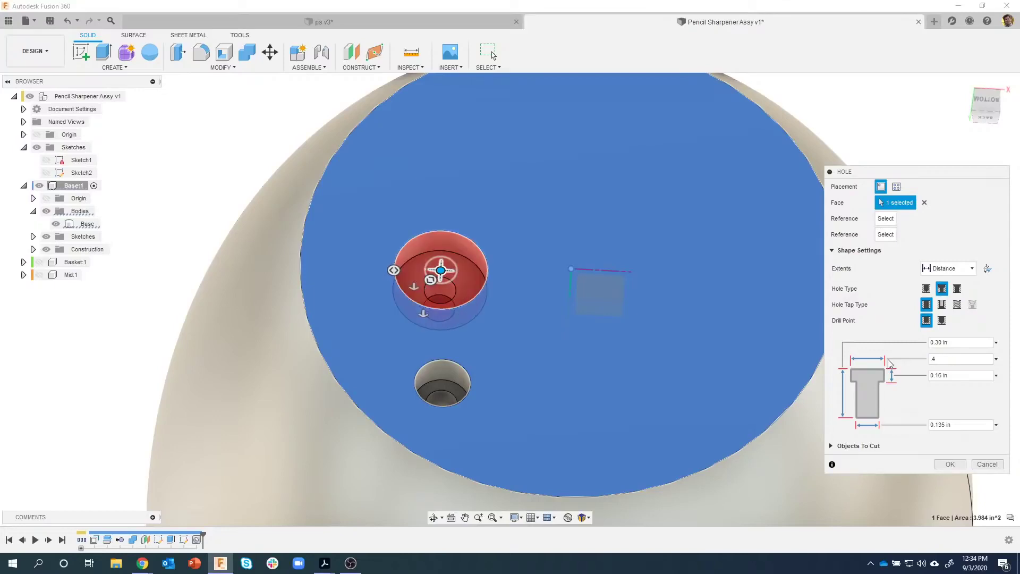
left_click(969, 375)
middle_click_drag(534, 294, 502, 288, "shift")
left_click_drag(435, 259, 419, 381)
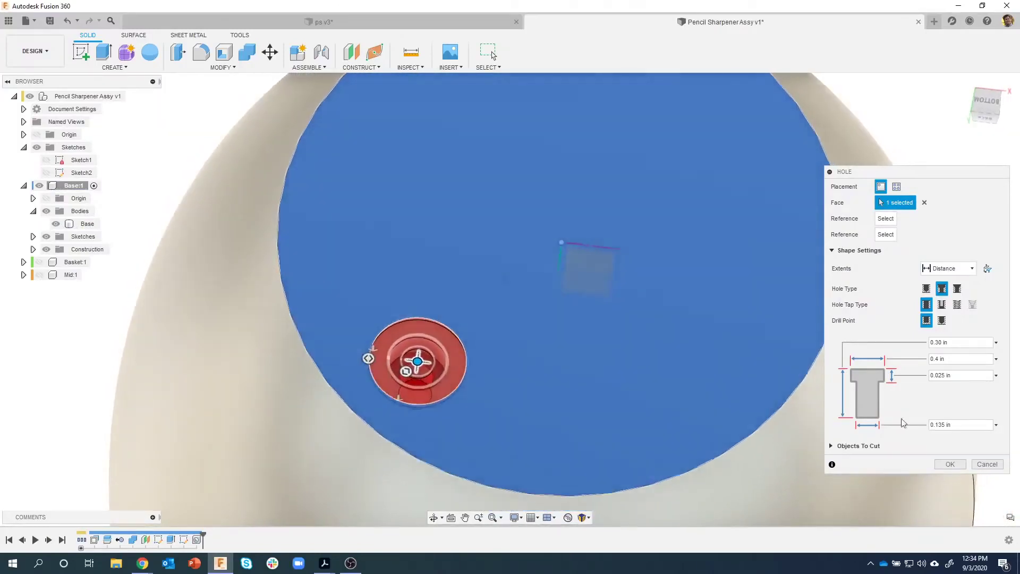
left_click(950, 464)
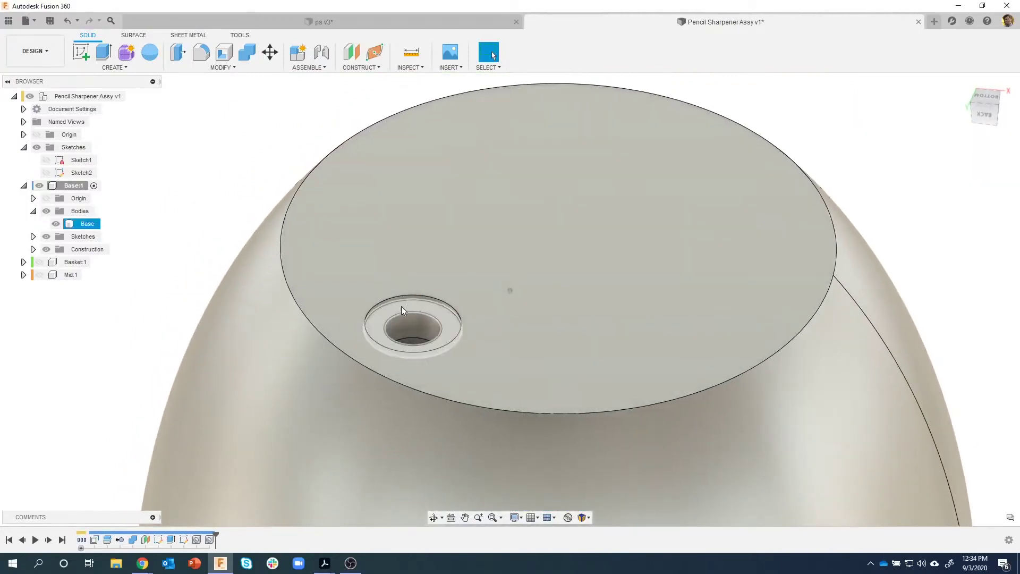
mouse_move(411, 307)
middle_mouse_down("shift")
mouse_move(390, 311)
mouse_move(418, 335)
mouse_move(398, 345)
mouse_move(410, 354)
mouse_move(409, 394)
mouse_move(415, 338)
mouse_move(419, 394)
mouse_move(329, 284)
mouse_move(238, 390)
mouse_move(446, 353)
mouse_move(369, 341)
mouse_move(388, 310)
mouse_move(432, 340)
middle_mouse_up("shift")
middle_click_drag(361, 337, 160, 338, "shift")
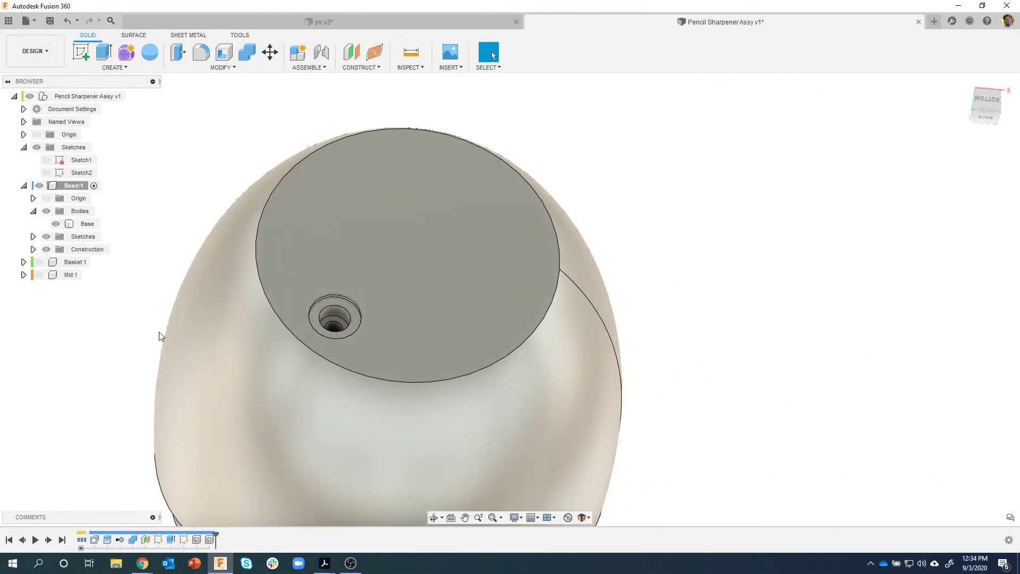
middle_click_drag(641, 269, 193, 252, "shift")
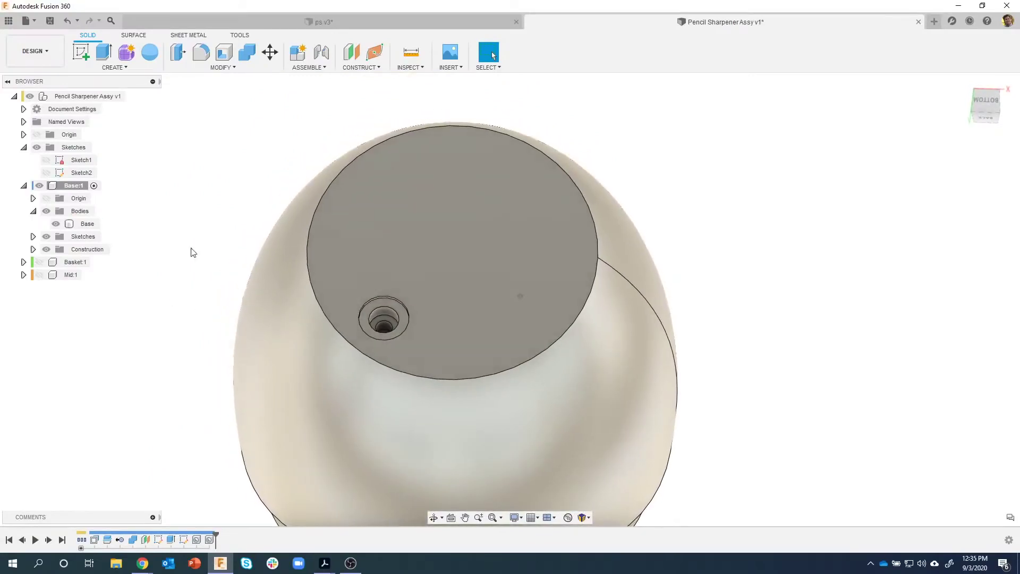
left_click(114, 68)
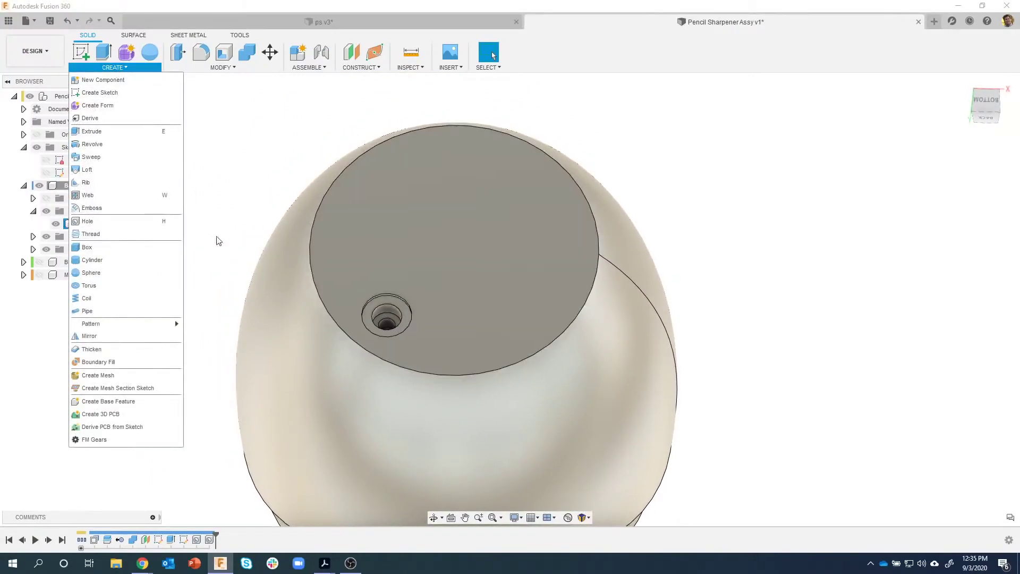
left_click(112, 335)
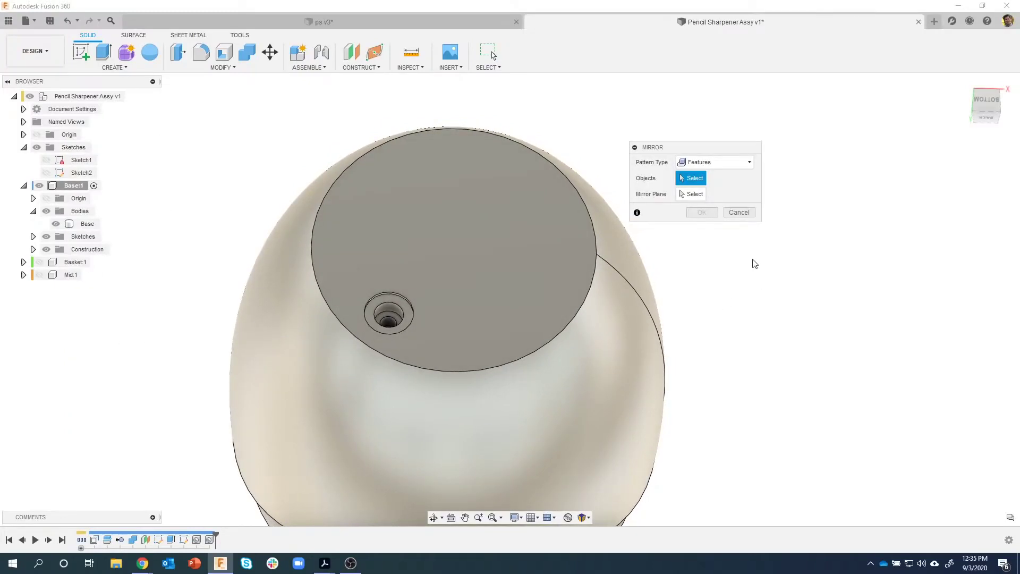
left_click(739, 213)
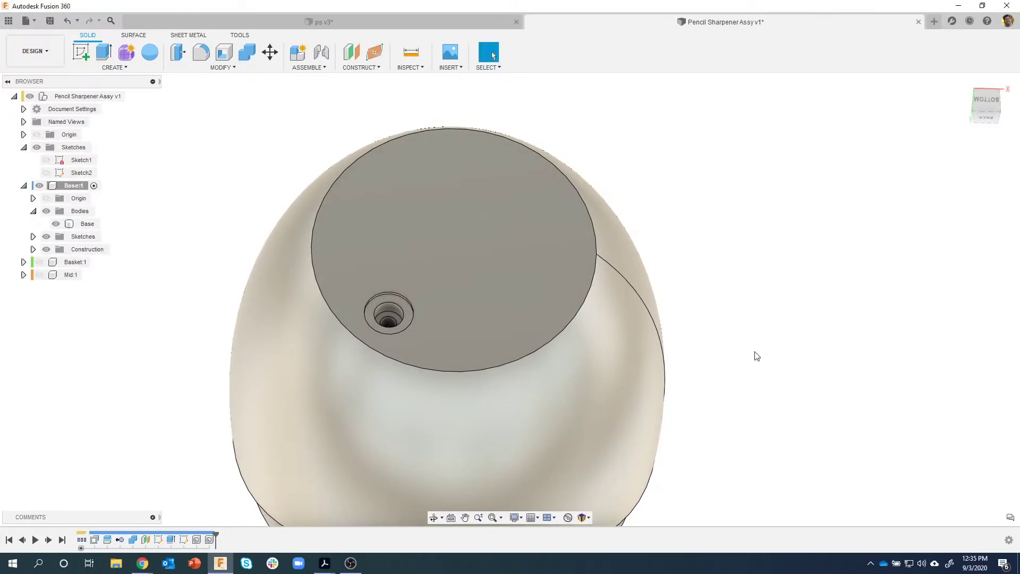
middle_click_drag(756, 355, 780, 289, "shift")
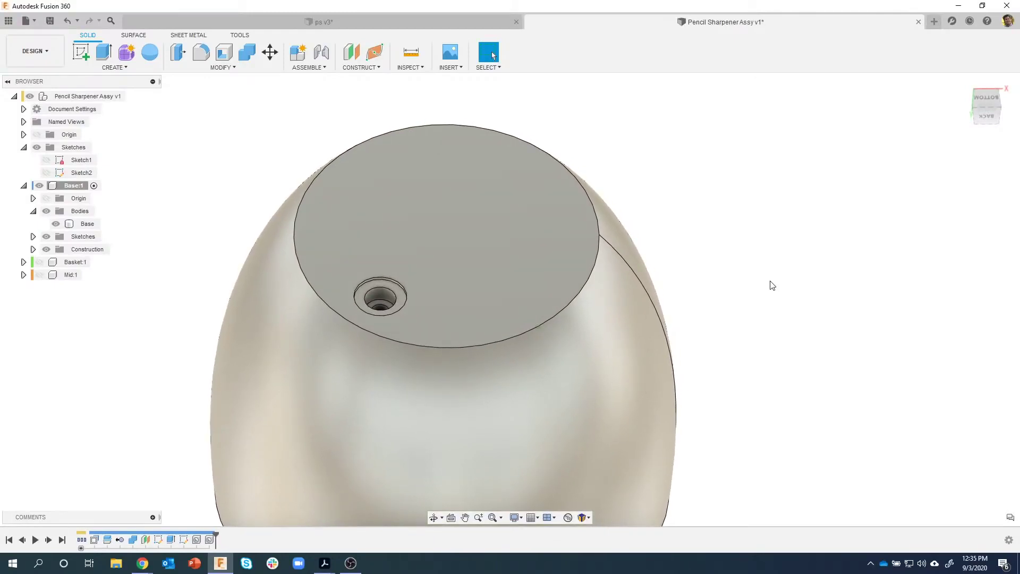
left_click(112, 68)
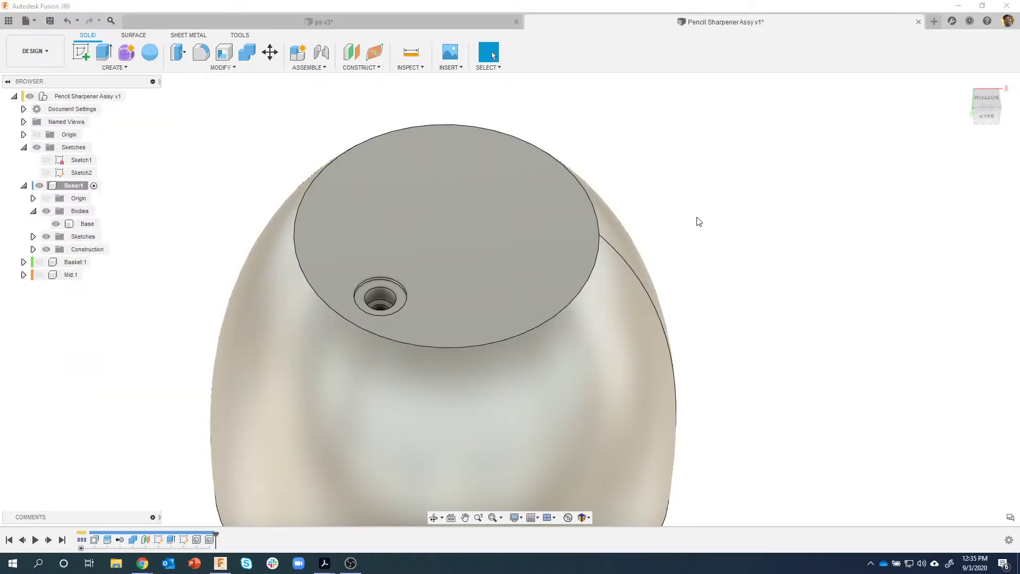
key("s")
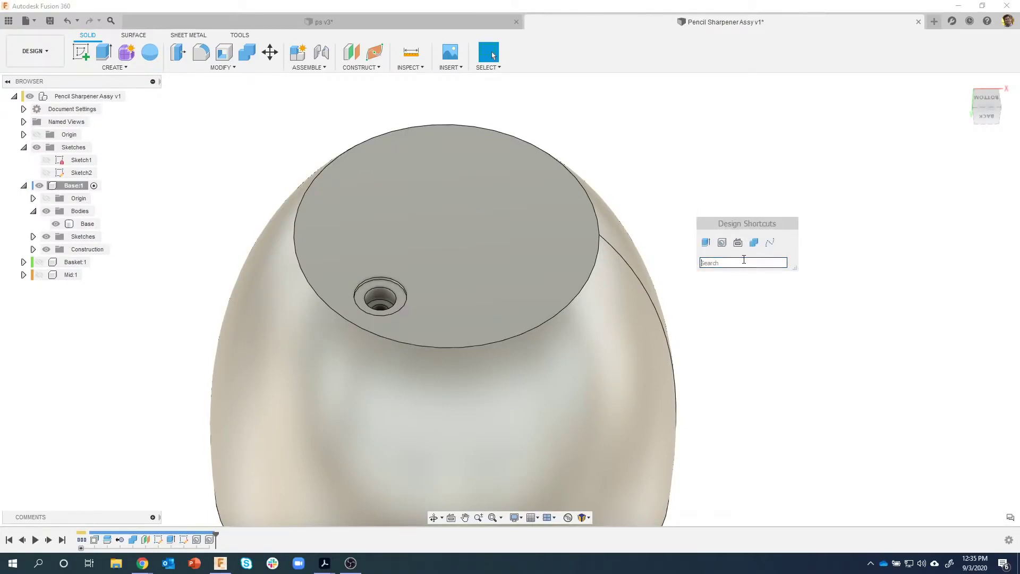
type("mi")
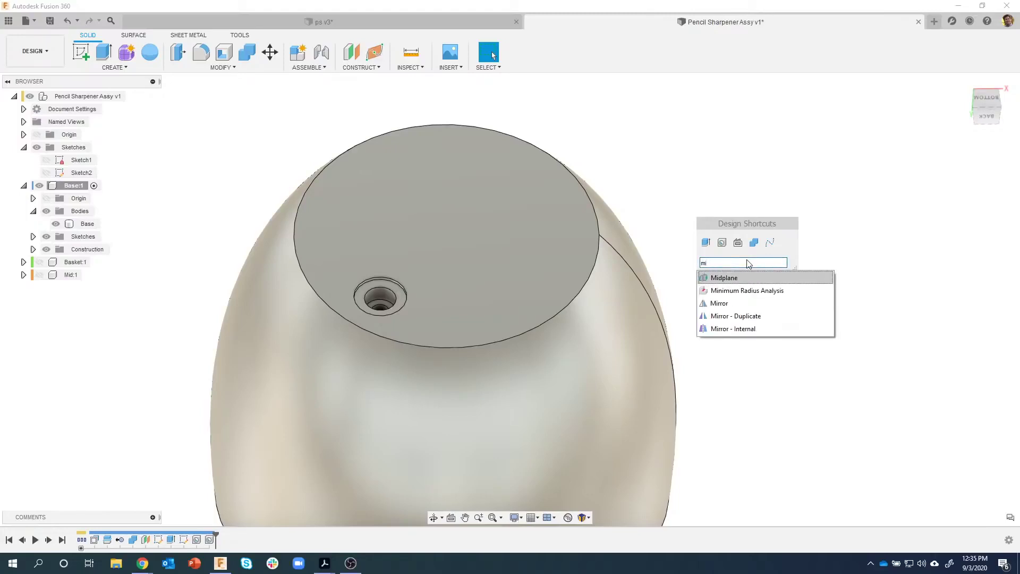
left_click(732, 306)
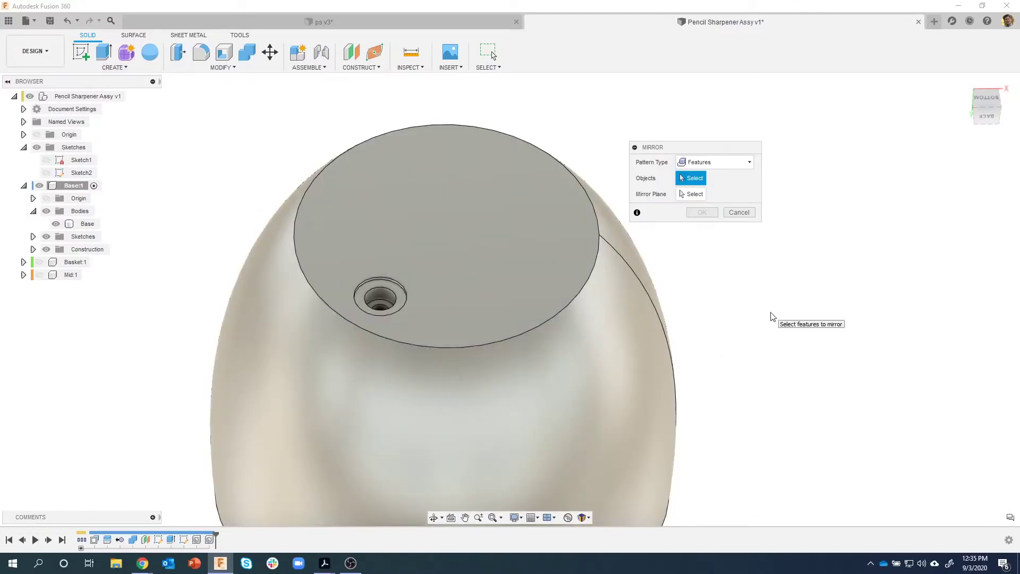
left_click(739, 213)
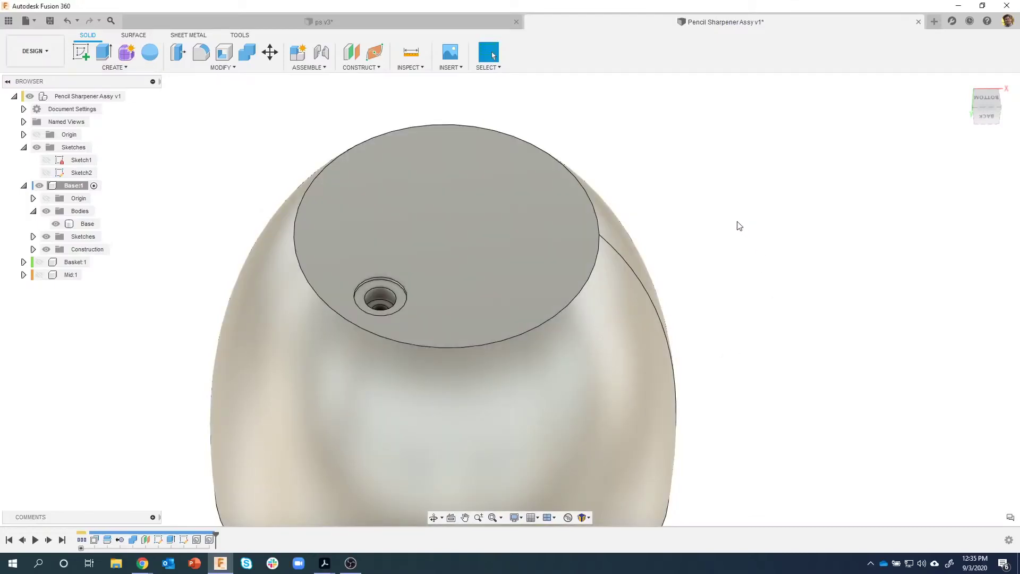
Step: Find the Mirror command in the design shortcuts search and pin it to the shortcuts
key("s")
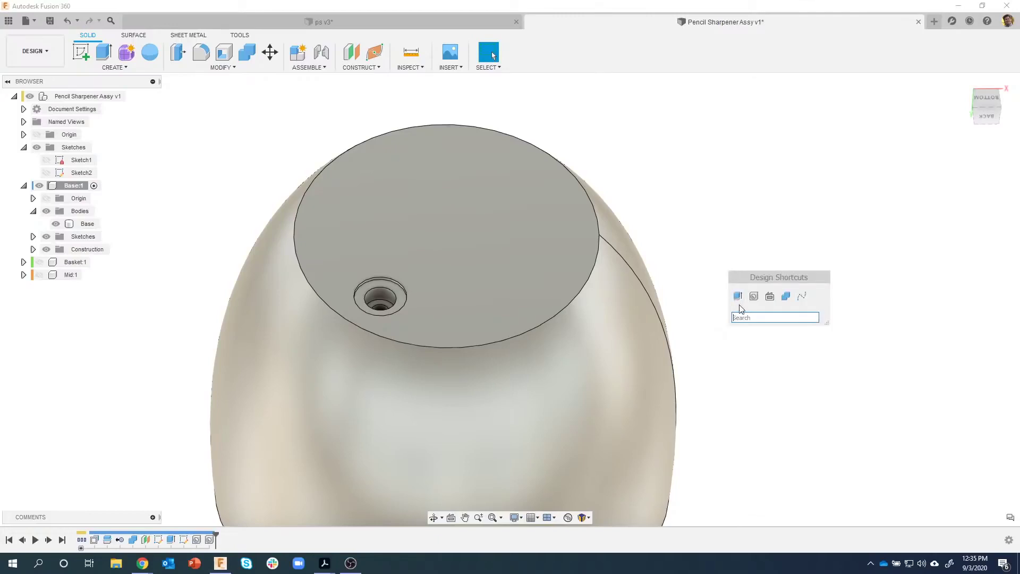
type("mir")
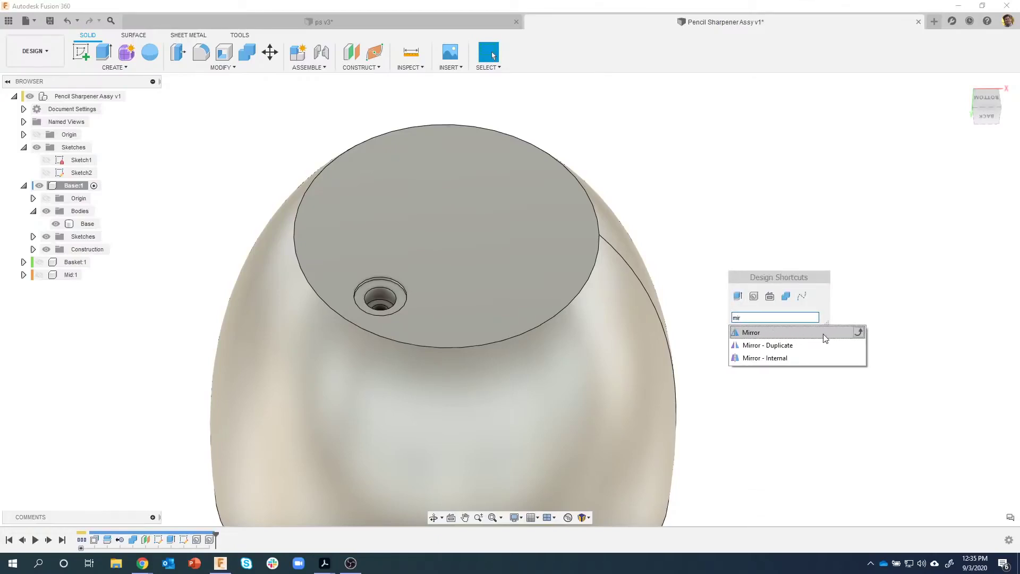
left_click(859, 334)
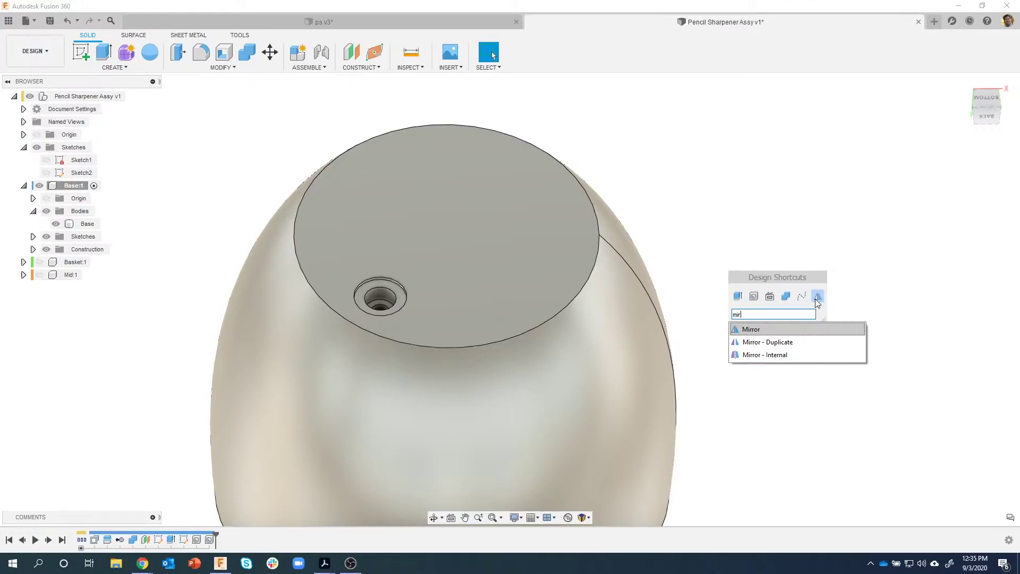
key("Return")
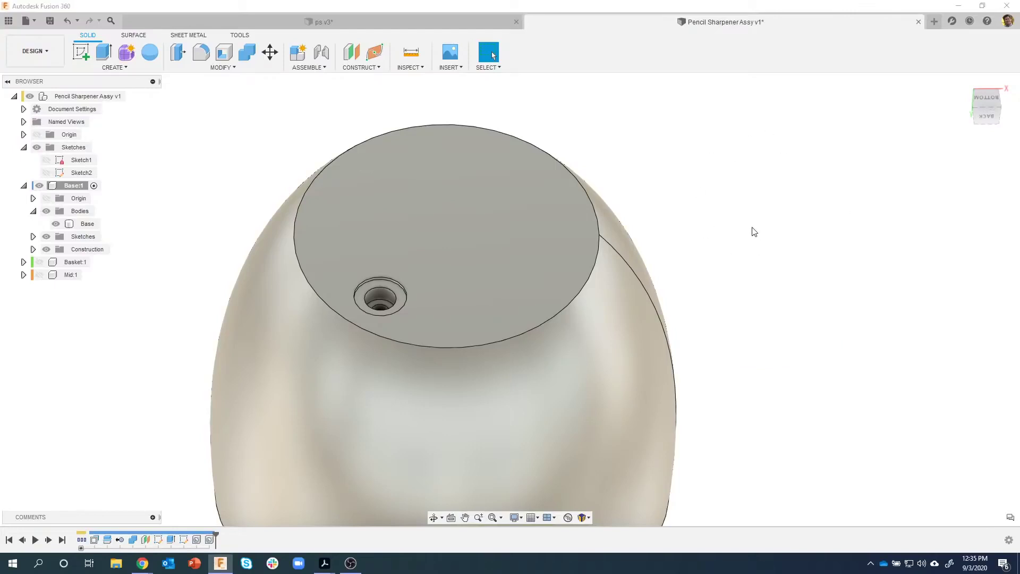
Step: Start a Mirror of features, choosing both the screw hole and its counterbore on the base as the objects
key("s")
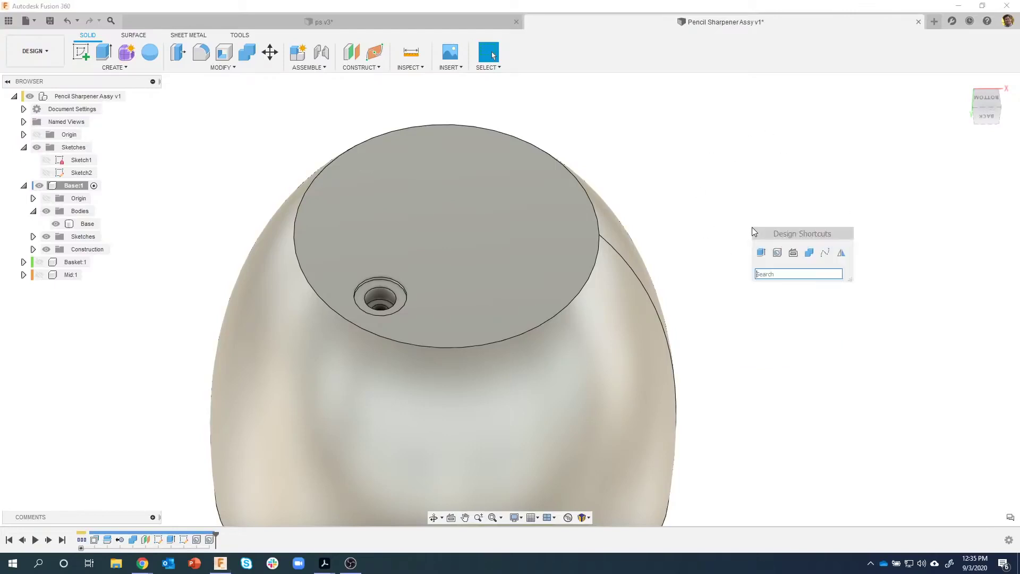
left_click(842, 252)
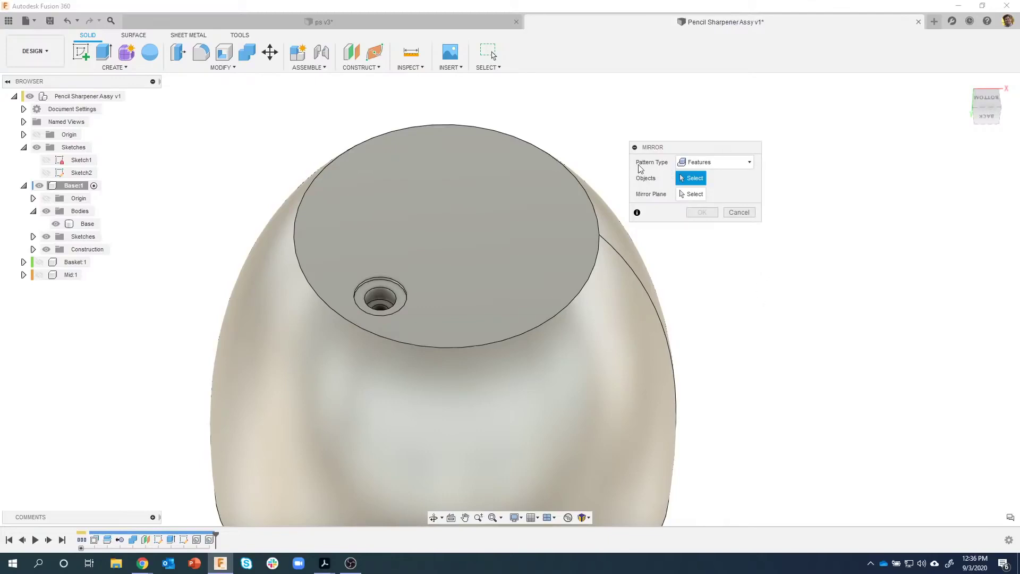
left_click(702, 162)
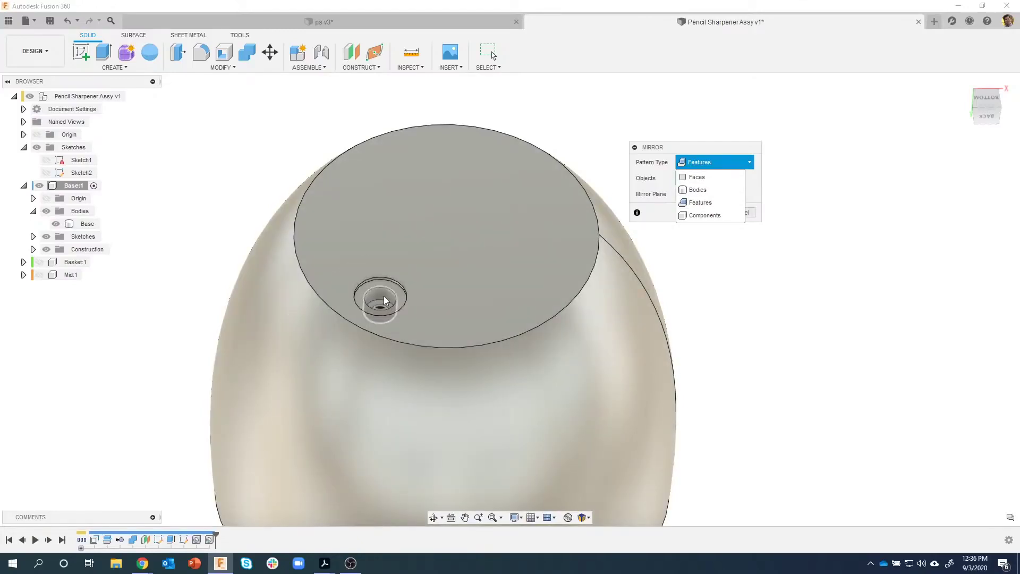
scroll(376, 291, "up", 2)
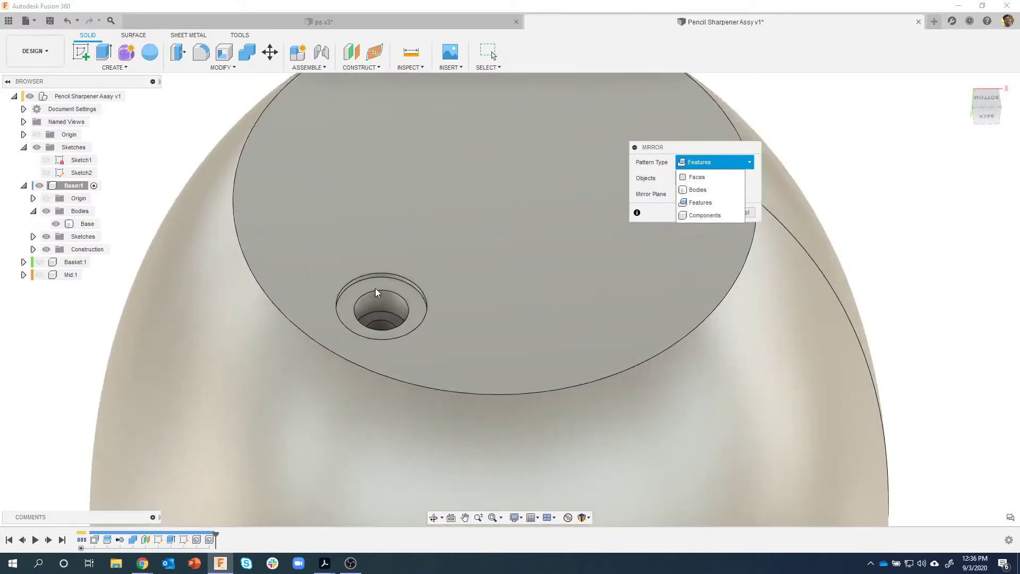
scroll(375, 288, "up", 2)
scroll(372, 281, "down", 1)
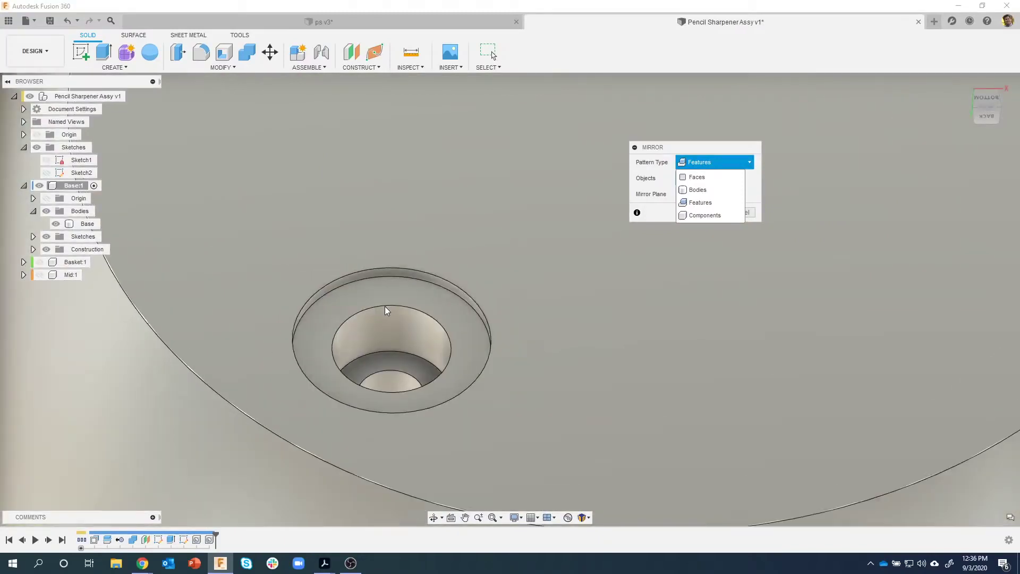
scroll(385, 306, "down", 3)
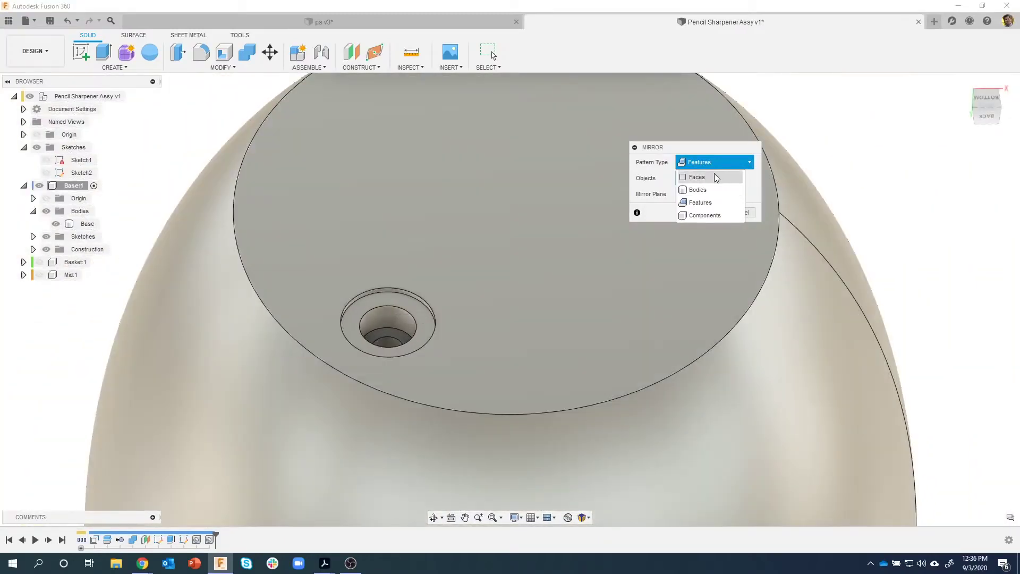
left_click(705, 203)
scroll(653, 262, "down", 5)
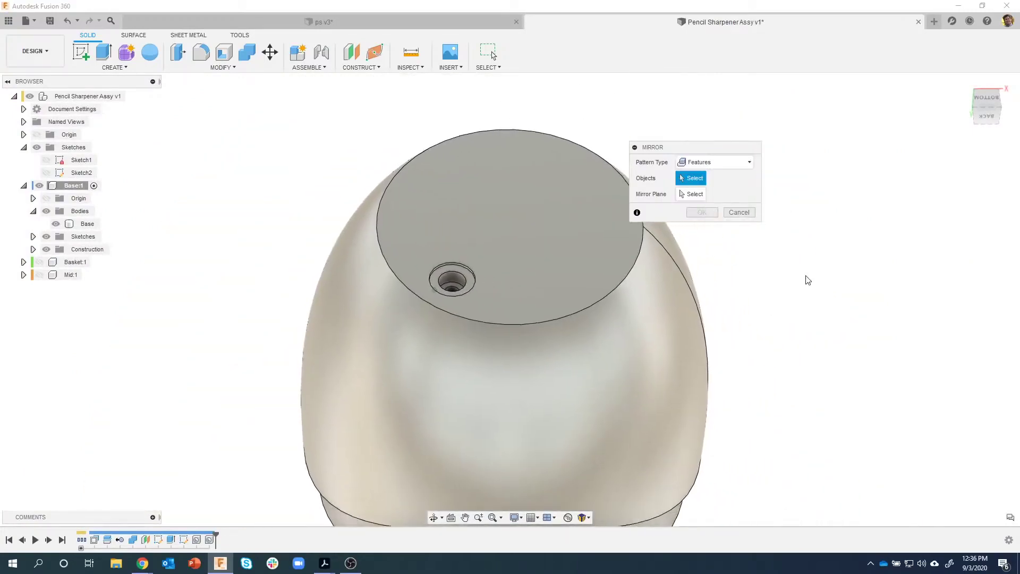
scroll(808, 280, "down", 1)
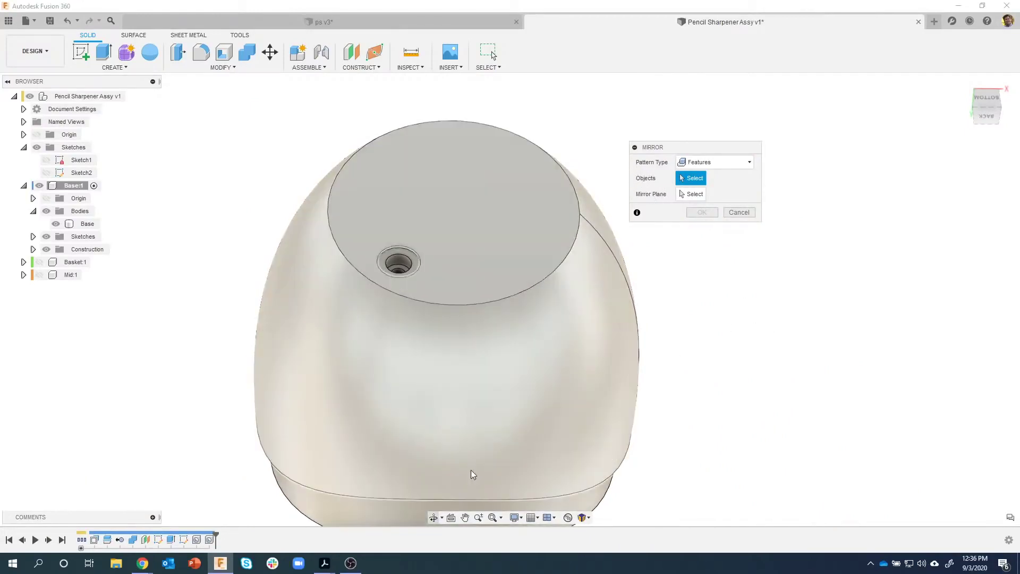
left_click(196, 540)
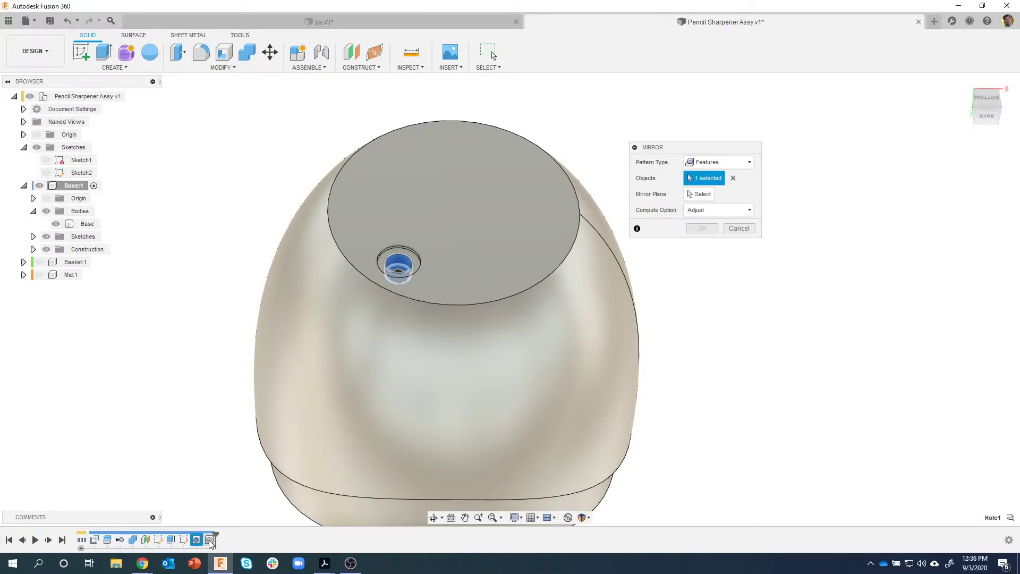
left_click(209, 540)
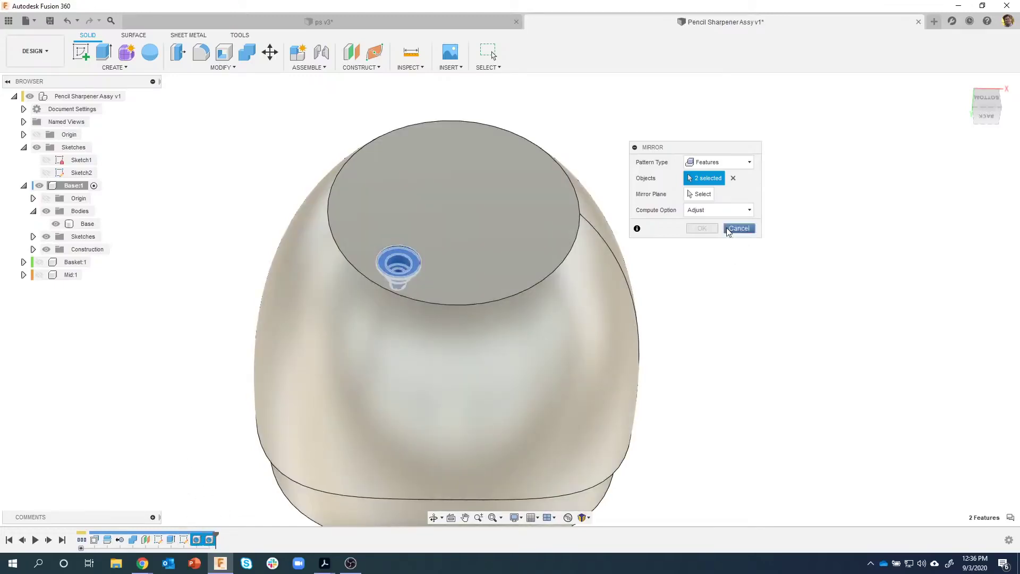
Step: Mirror the chosen hole features across the base's YZ origin plane and create the second hole
left_click(702, 195)
middle_click_drag(478, 239, 494, 235, "shift")
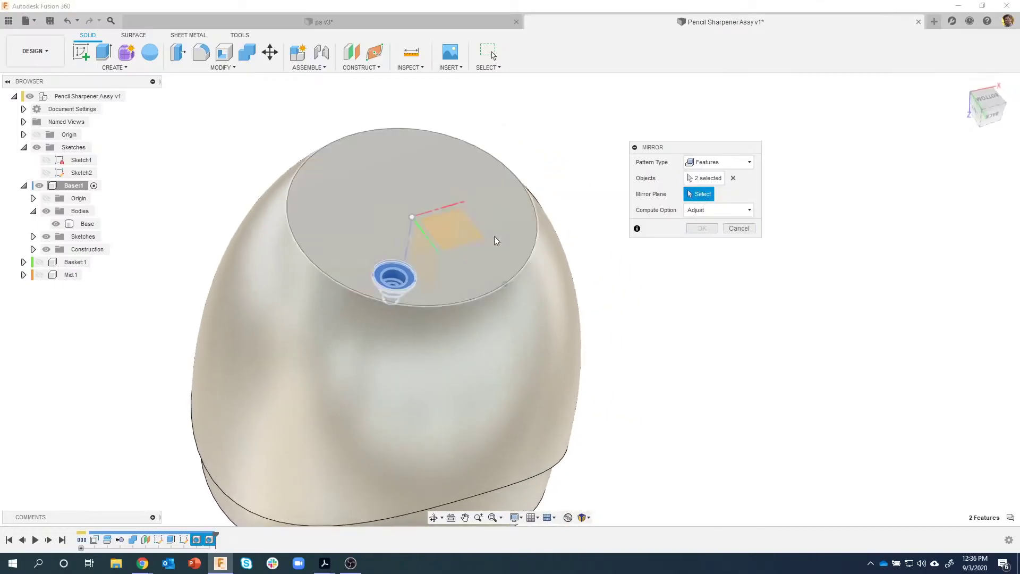
left_click(425, 256)
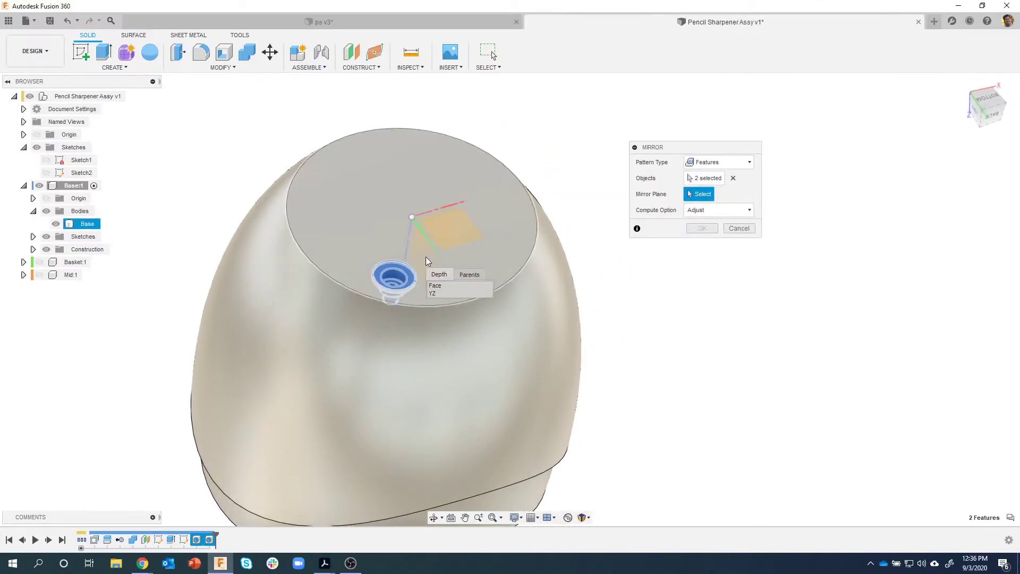
left_click(434, 294)
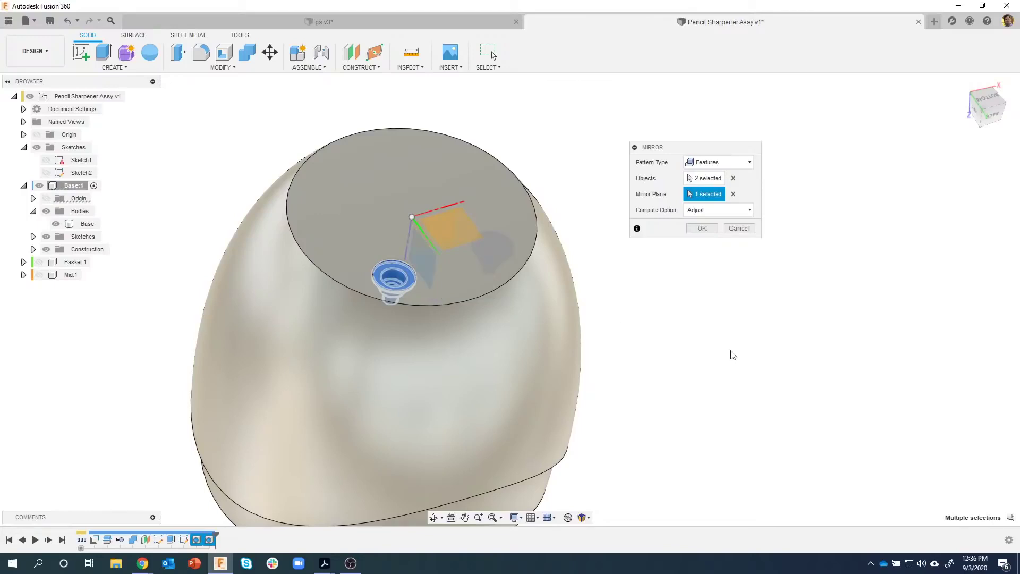
middle_click_drag(523, 254, 662, 273, "shift")
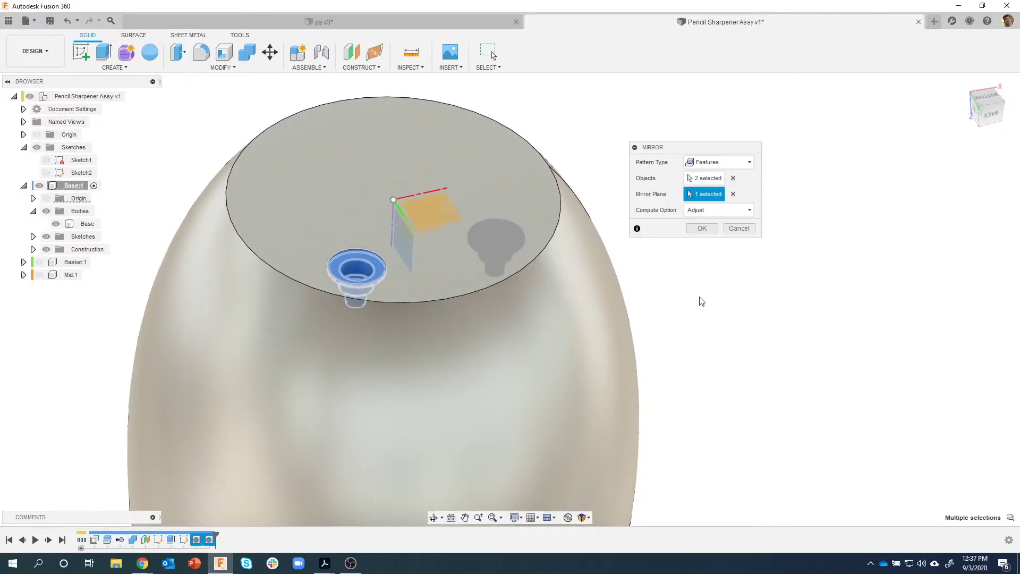
left_click(701, 229)
middle_click_drag(735, 315, 768, 280, "shift")
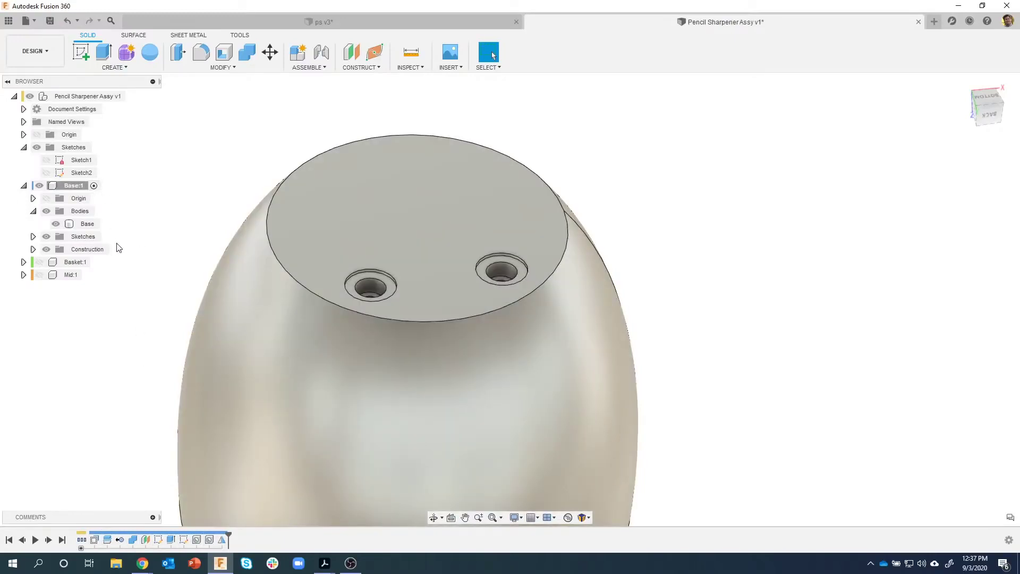
Step: Activate the Mid and Basket components in turn to examine their timelines, and return to the Base component
left_click(74, 274)
left_click(88, 275)
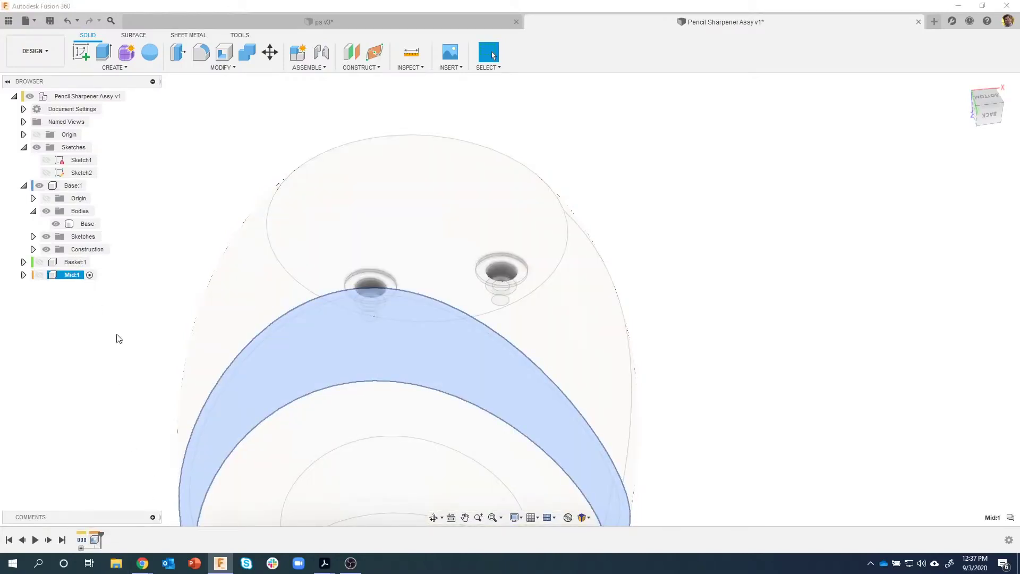
left_click(100, 262)
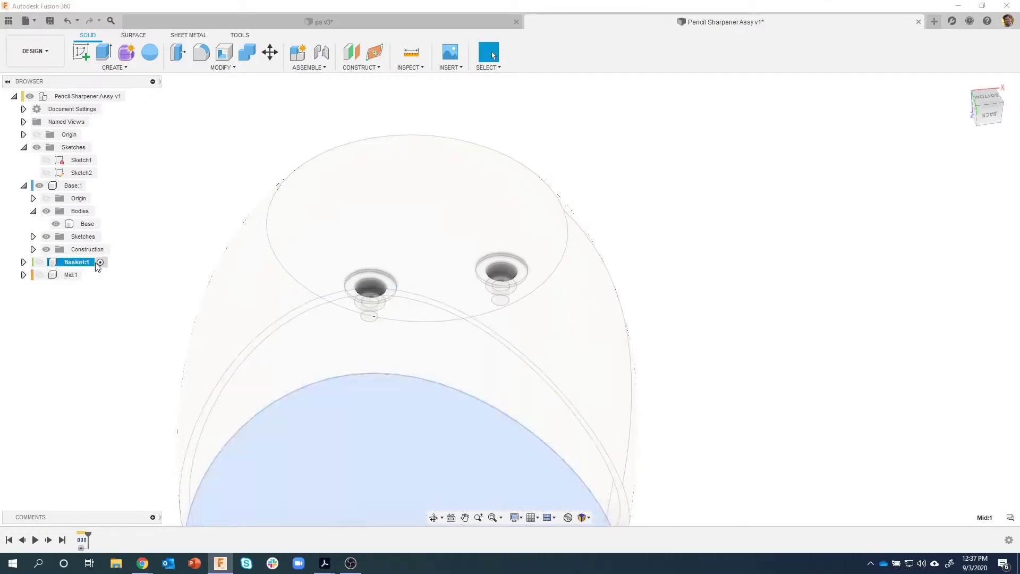
left_click(92, 186)
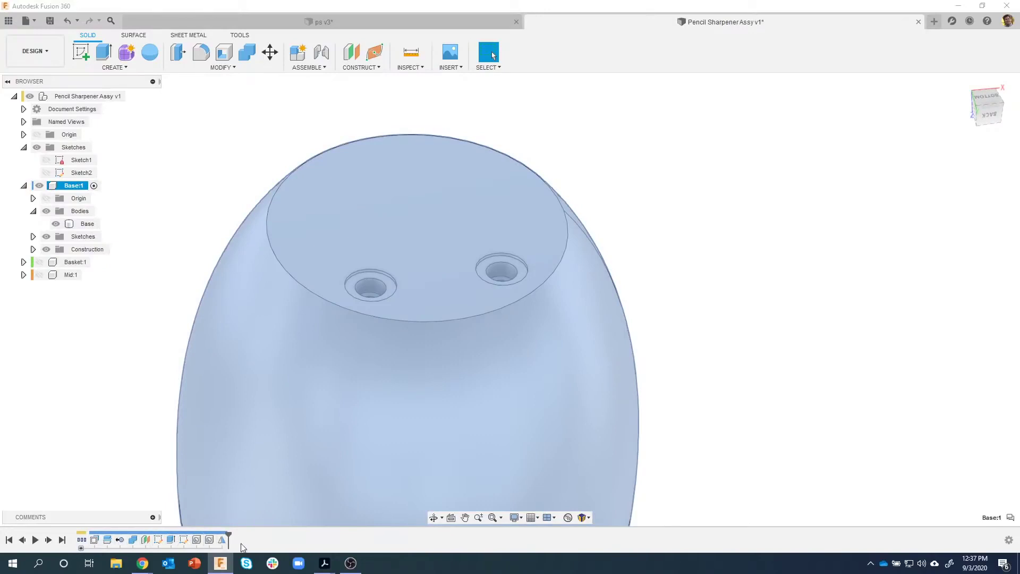
left_click(684, 288)
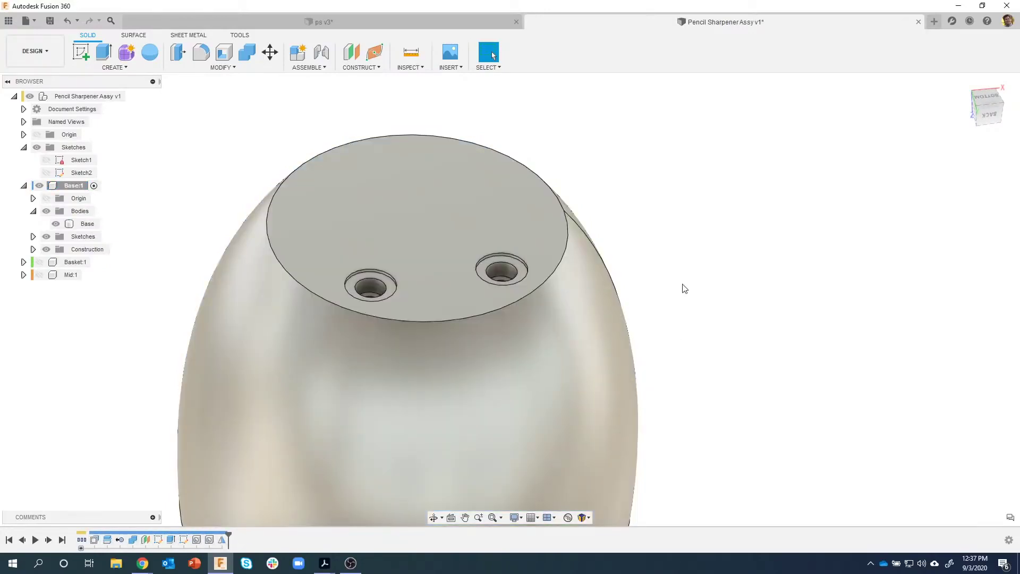
Step: Start a Shell on the base that opens the top face of its round neck, with an inside thickness of about 0.04 in
key("F6")
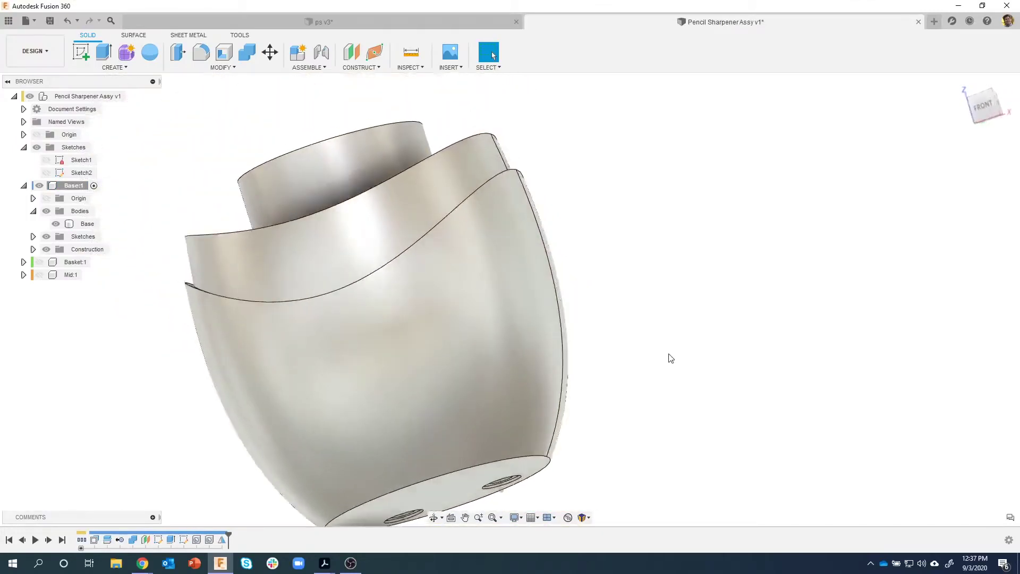
middle_click_drag(671, 359, 213, 298, "shift")
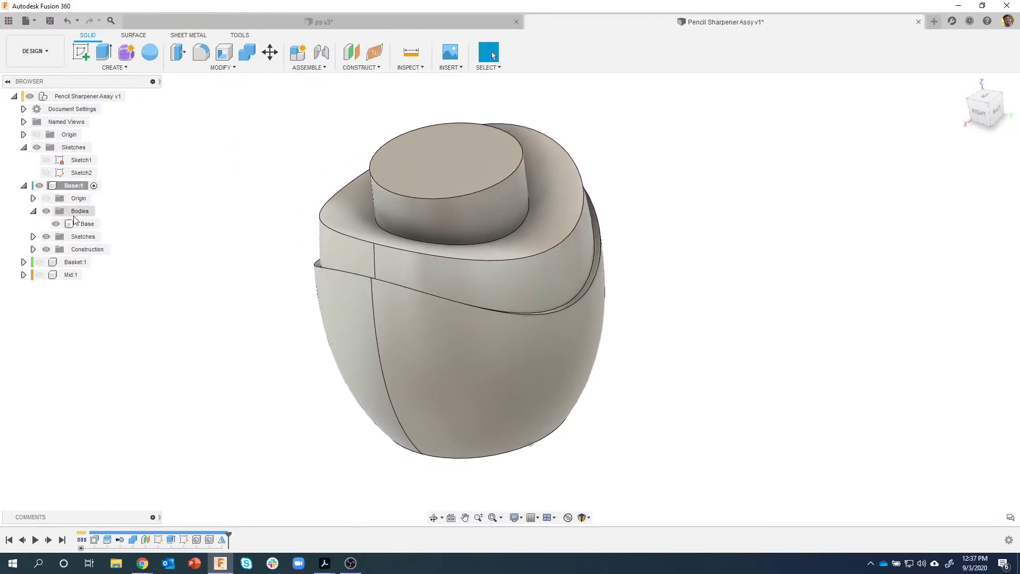
middle_click_drag(143, 227, 276, 297, "shift")
left_click(439, 199)
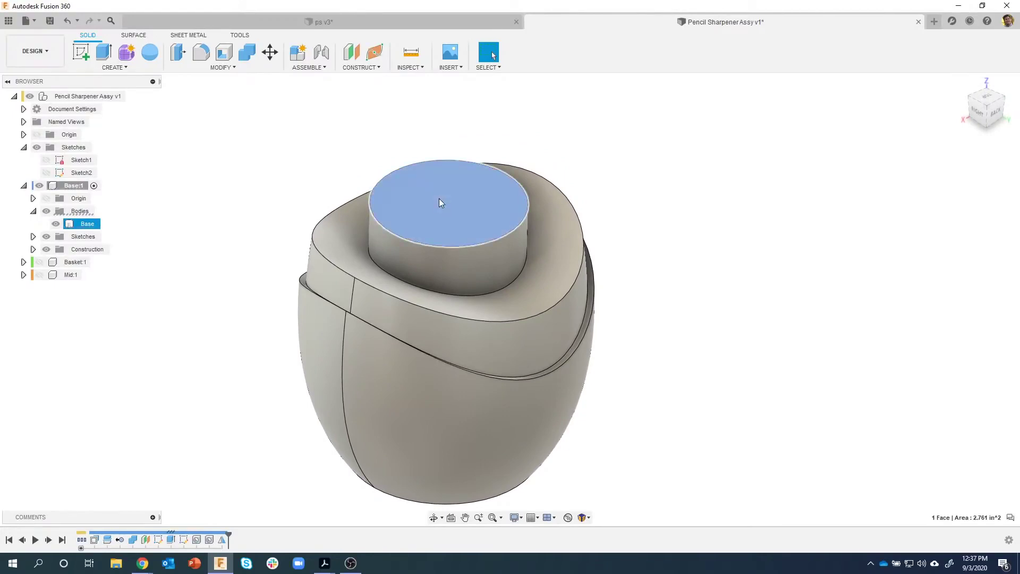
right_click(436, 202)
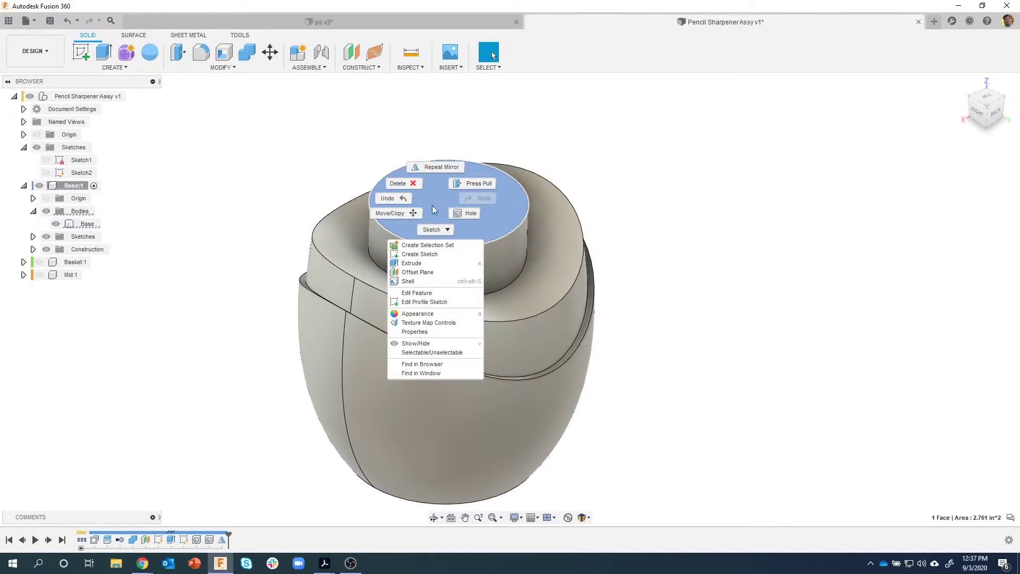
left_click(415, 281)
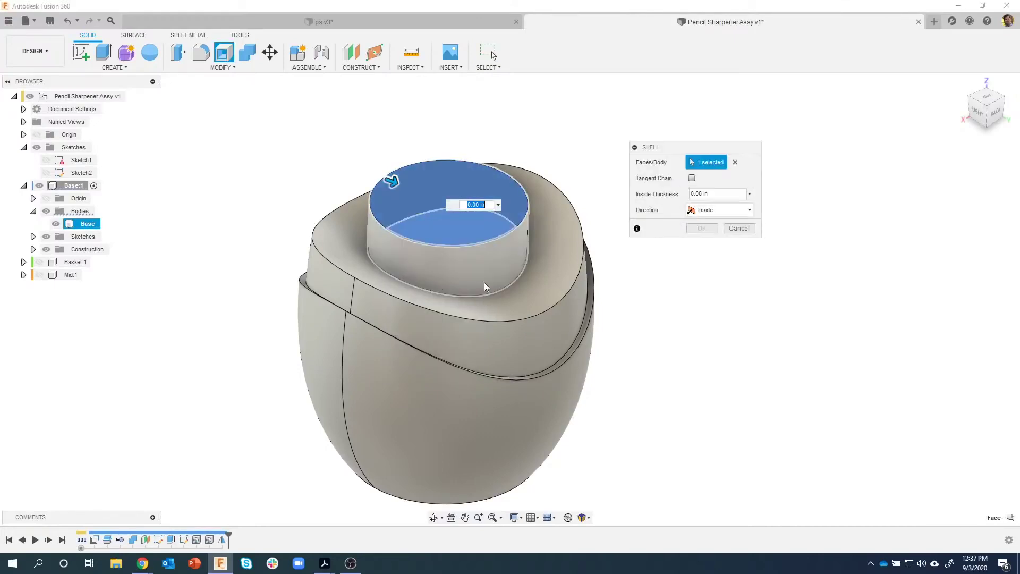
middle_click_drag(479, 265, 381, 228, "shift")
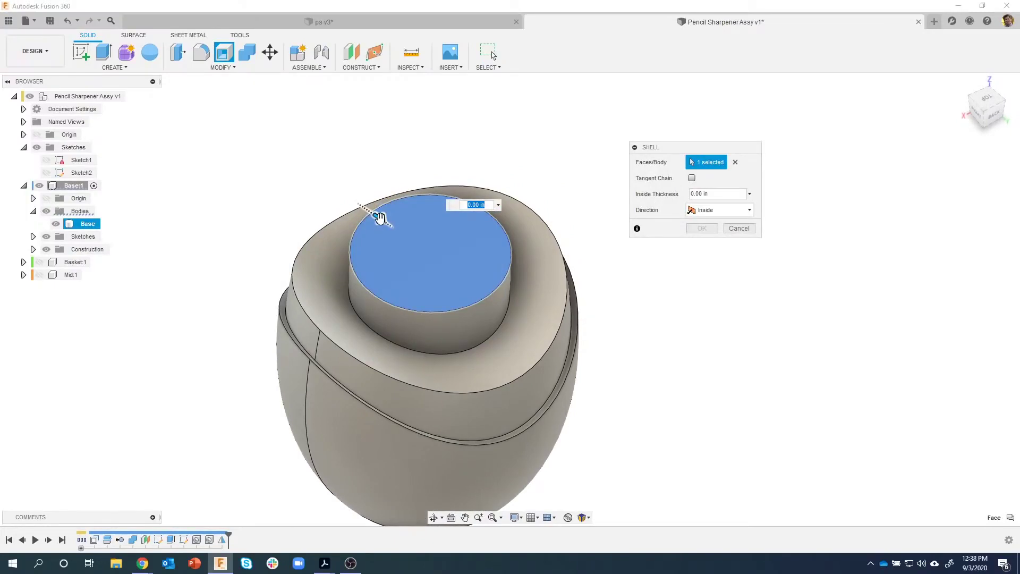
left_click_drag(379, 218, 384, 231)
Step: Add the inner end faces of both screw holes on the underside to the faces opened by the shell
middle_click_drag(384, 232, 425, 276, "shift")
scroll(425, 275, "up", 3)
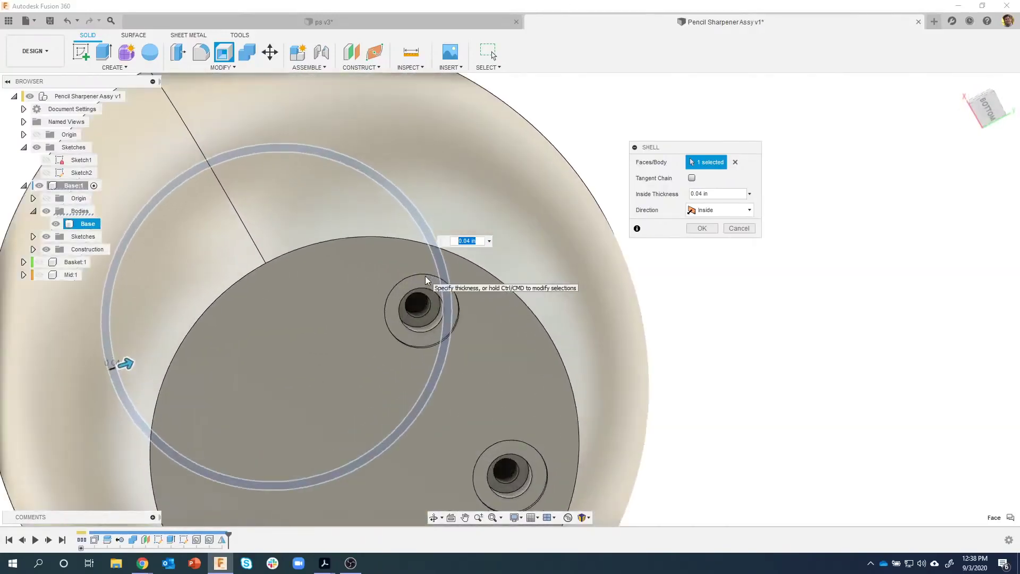
left_click(415, 309)
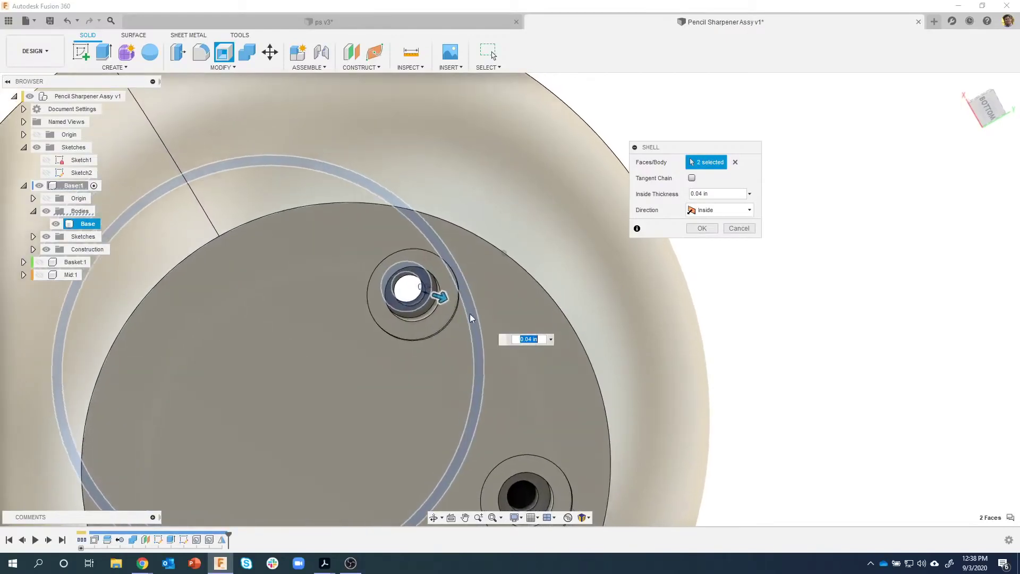
middle_click_drag(465, 316, 531, 443, "shift")
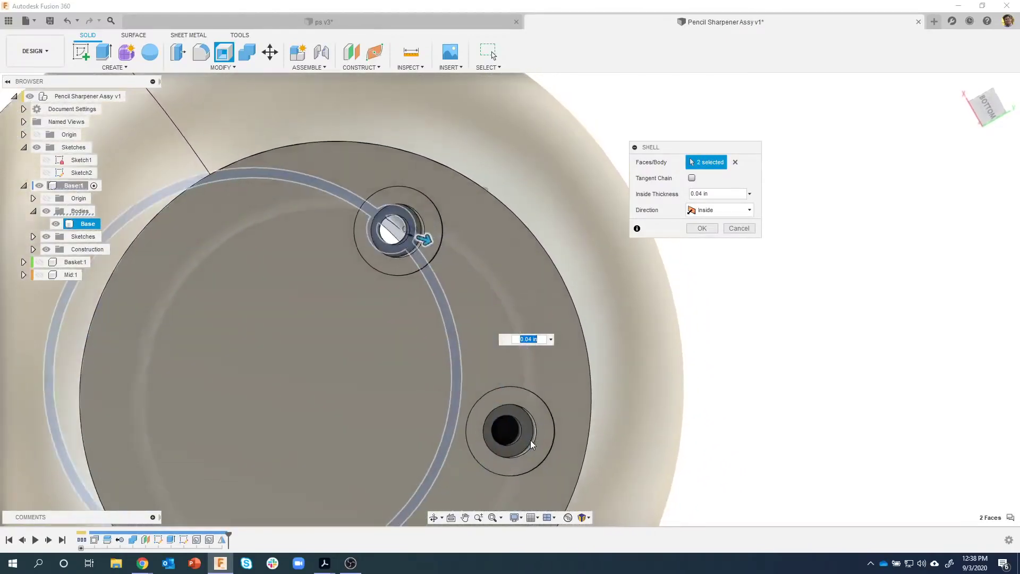
left_click(502, 425)
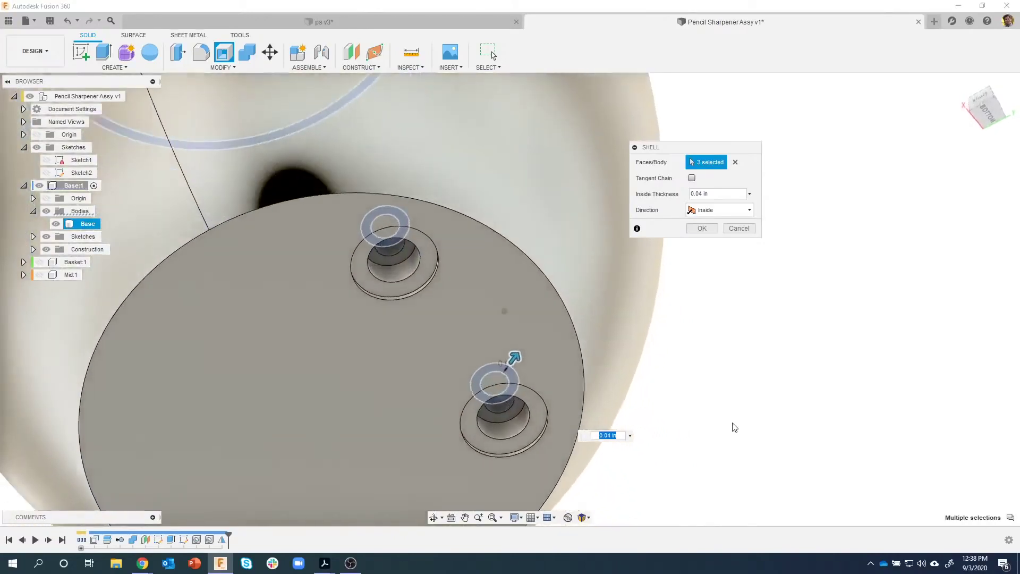
middle_click_drag(732, 424, 393, 322, "shift")
middle_click_drag(531, 151, 419, 214, "shift")
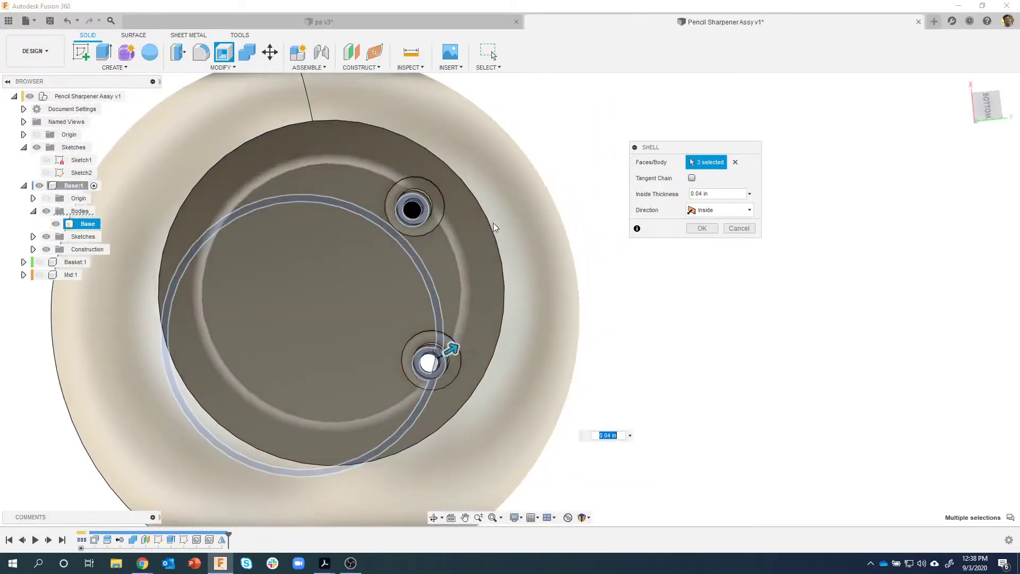
Step: Set the shell's inside thickness to 0.08 in and create the shell
middle_click_drag(492, 227, 701, 211, "shift")
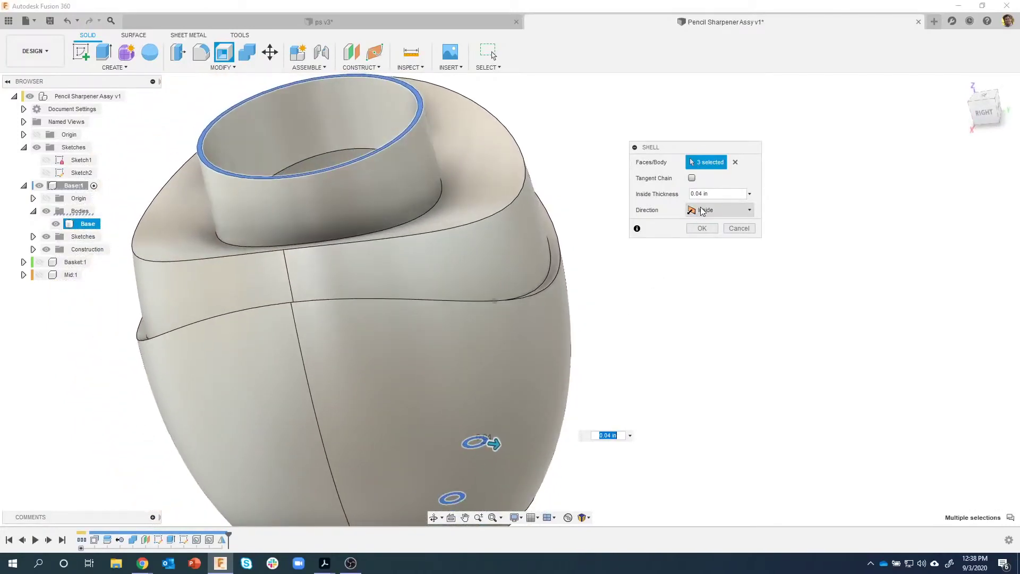
left_click_drag(716, 194, 668, 199)
type(".08")
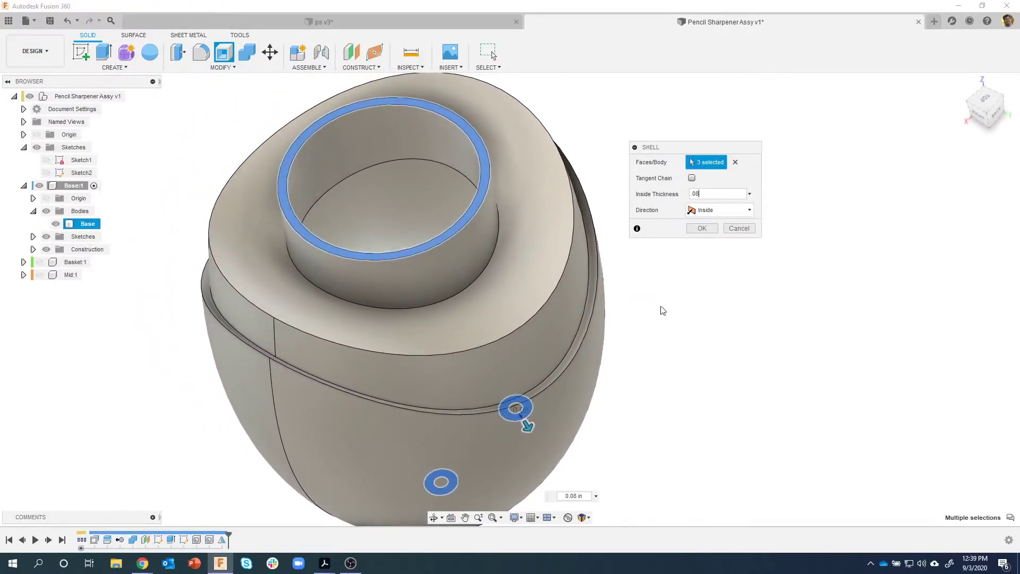
left_click(696, 230)
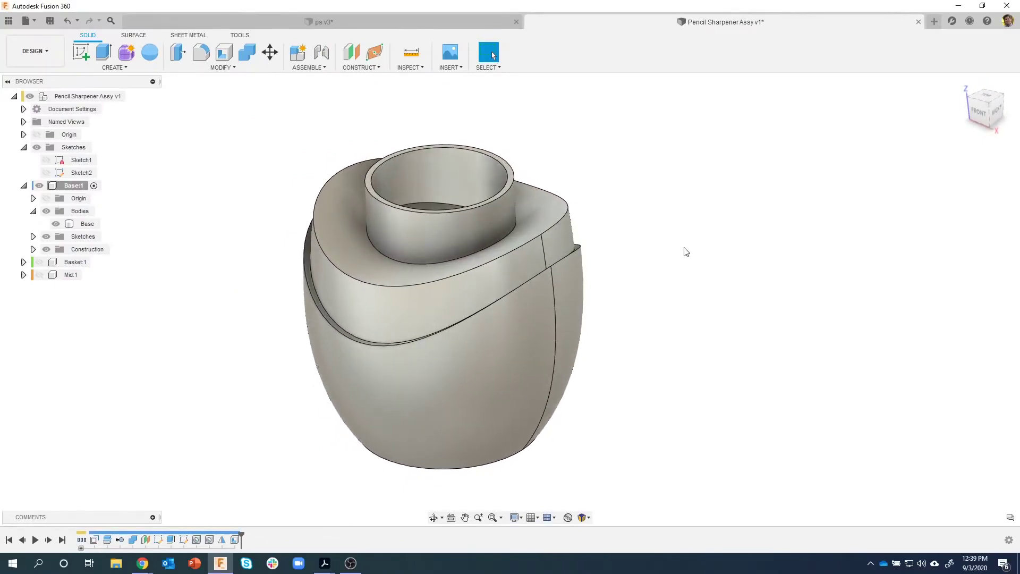
Step: Create a new sketch in the Base component on the front XZ origin plane
middle_click_drag(626, 229, 624, 336, "shift")
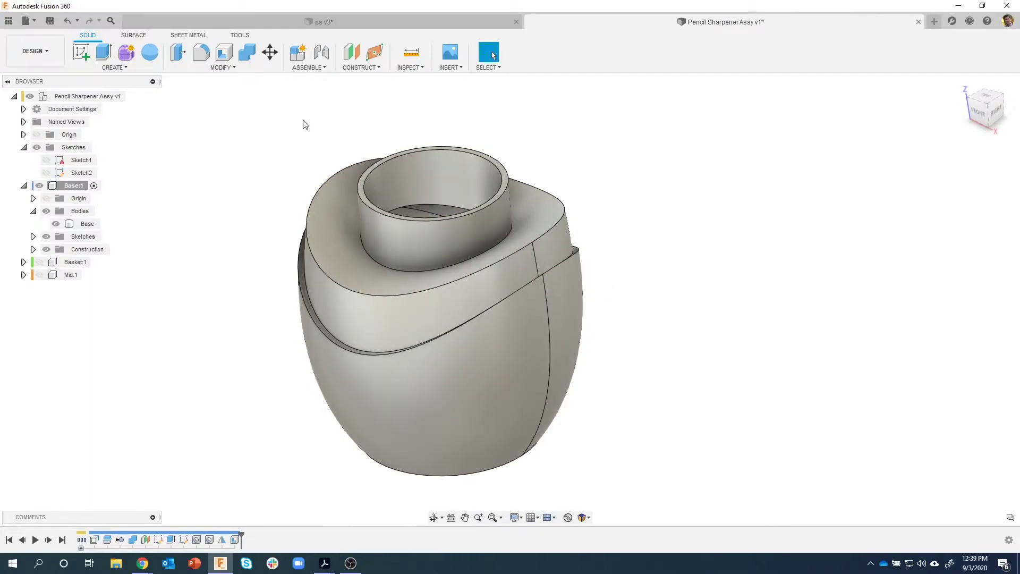
left_click(81, 54)
left_click(474, 403)
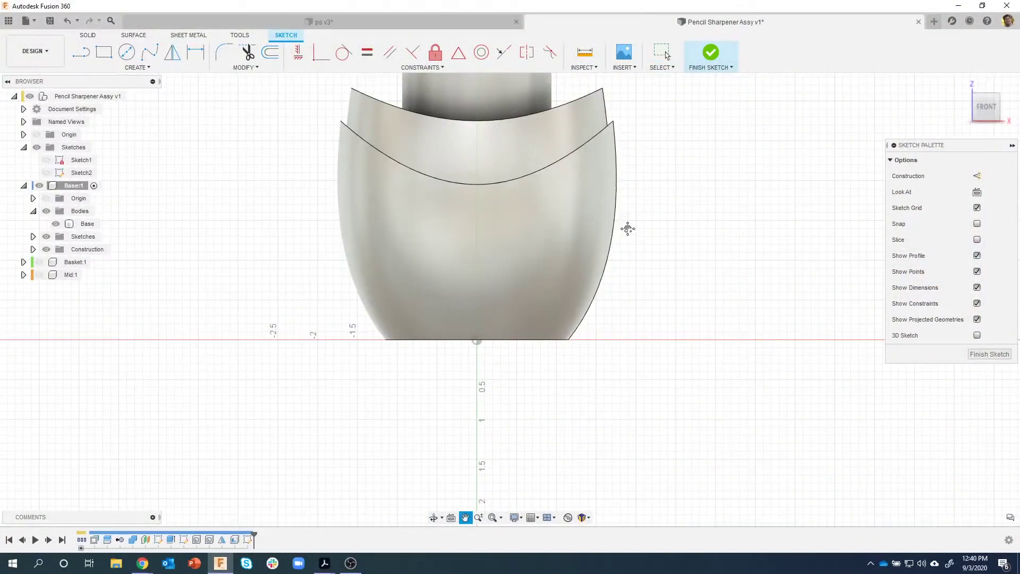
Step: Project the hollow body's inner floor face into the sketch, using the specified-entities selection filter and keeping the projection linked
middle_click_drag(625, 227, 626, 284)
left_click(523, 303)
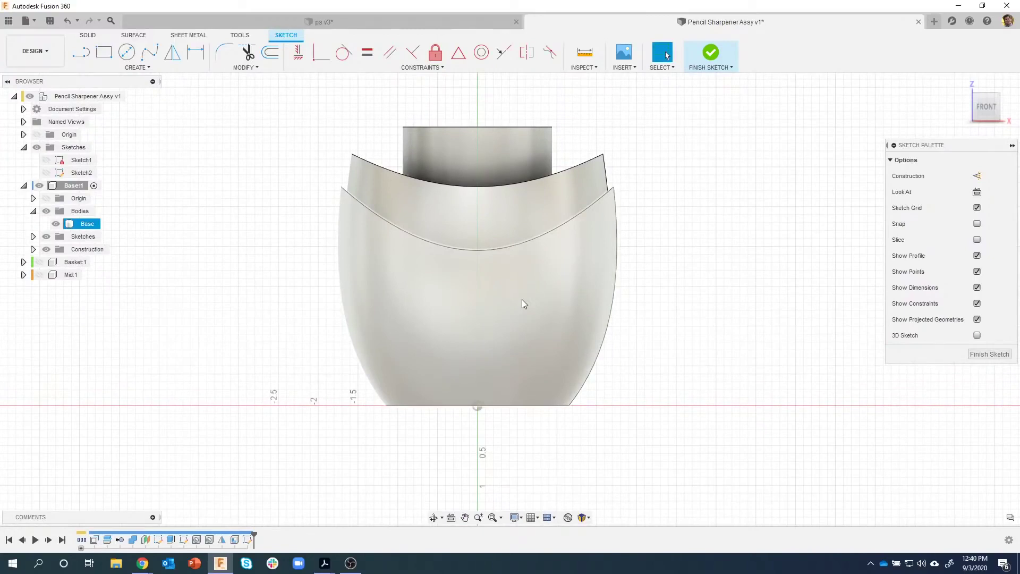
left_click(716, 311)
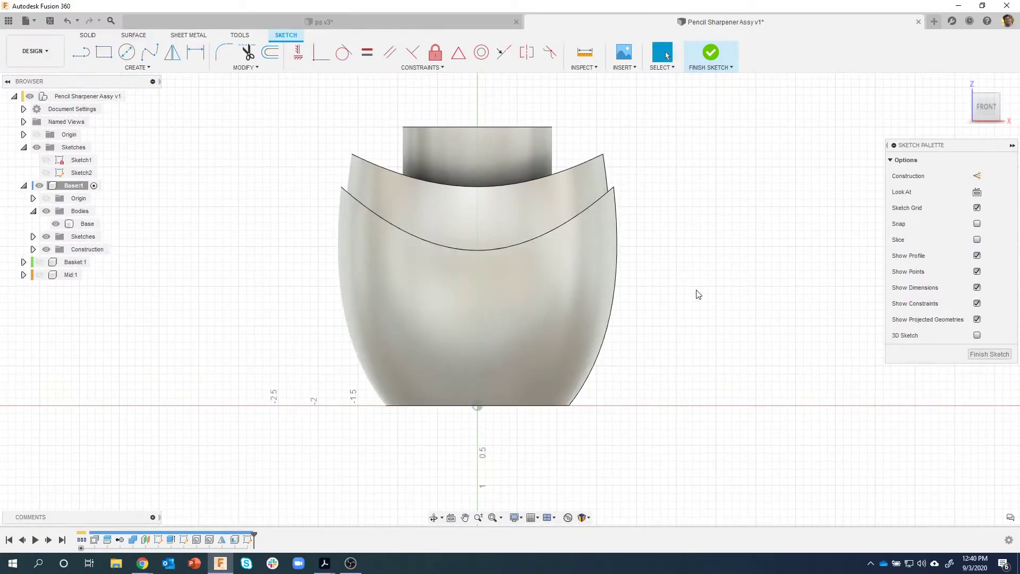
key("p")
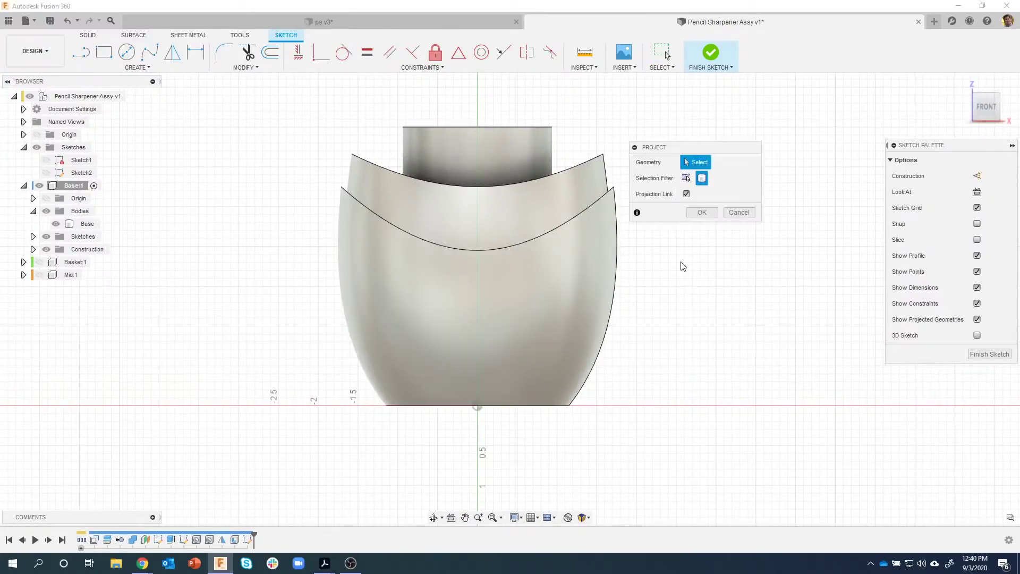
middle_click_drag(683, 265, 656, 233, "shift")
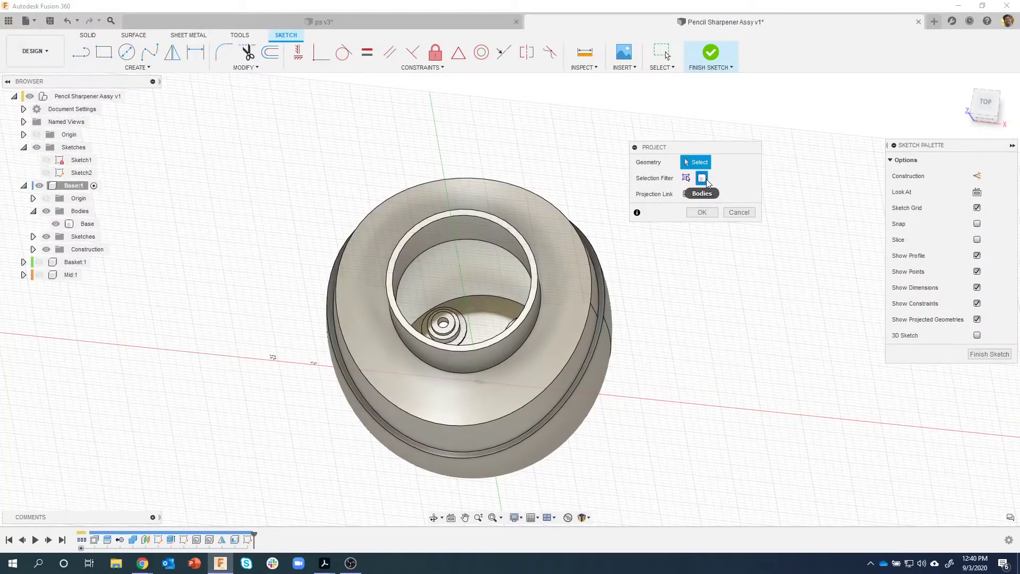
middle_click_drag(600, 247, 476, 299, "shift")
left_click(577, 254)
left_click(476, 299)
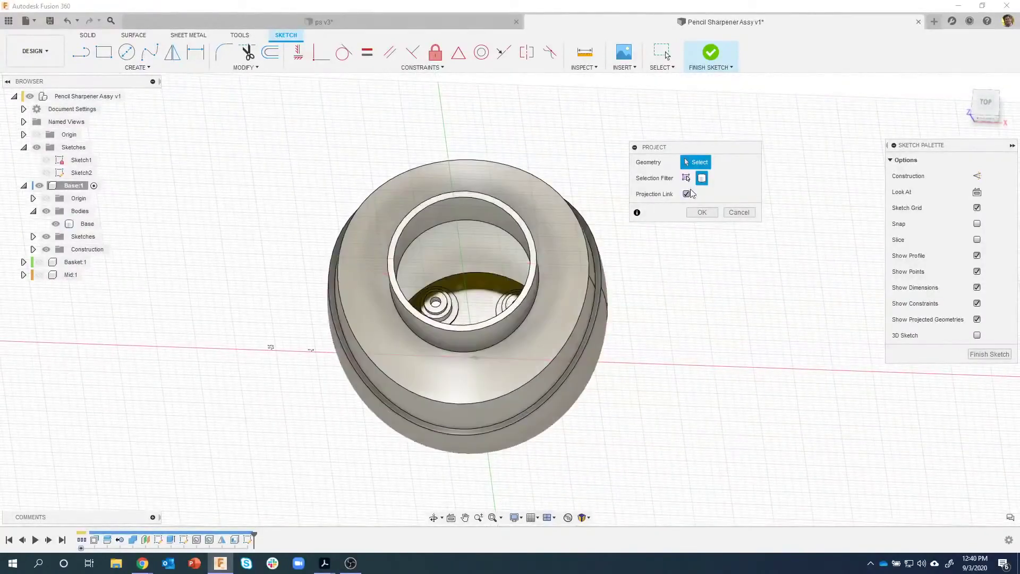
left_click(686, 178)
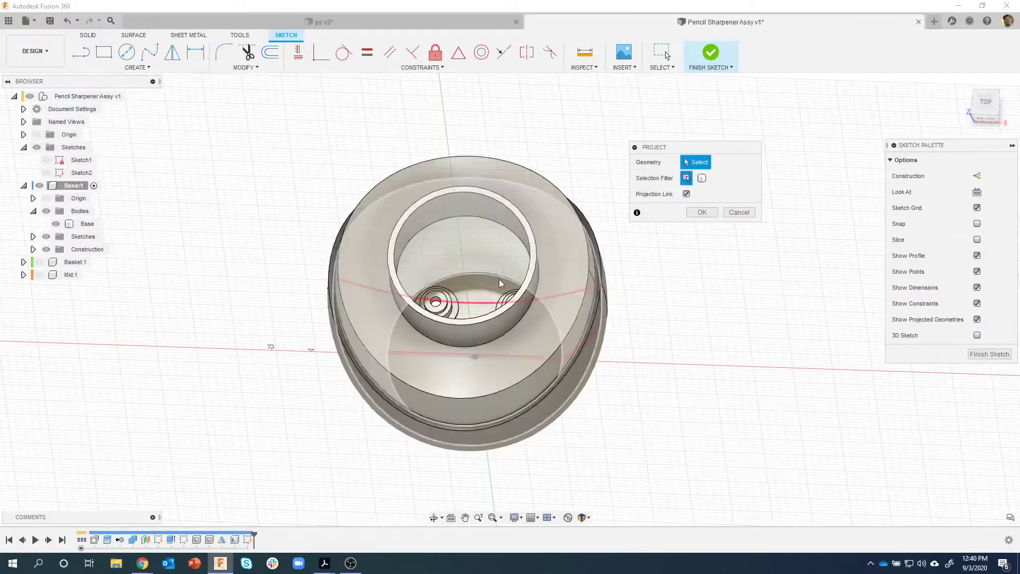
left_click(480, 293)
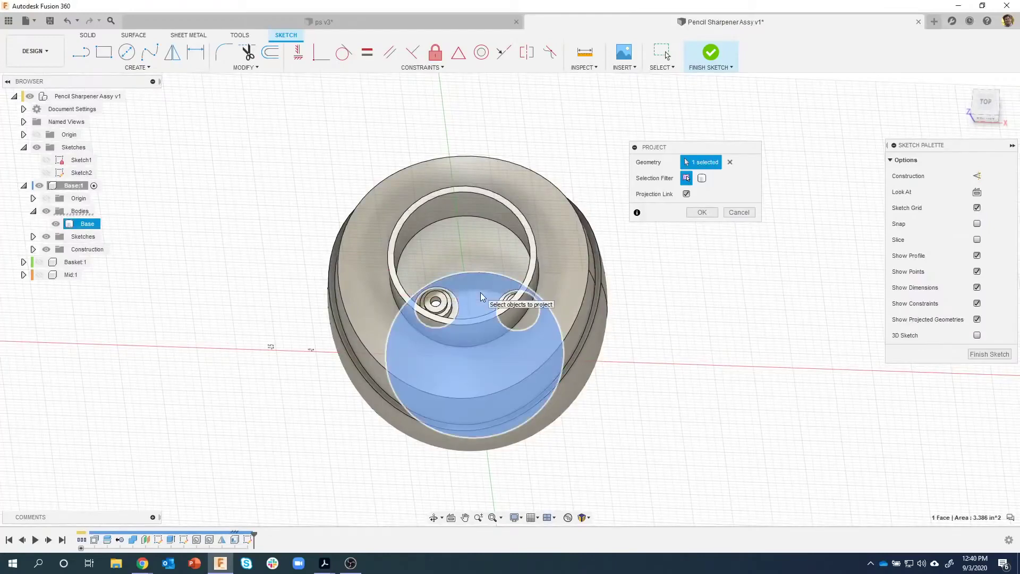
middle_click_drag(480, 292, 656, 351, "shift")
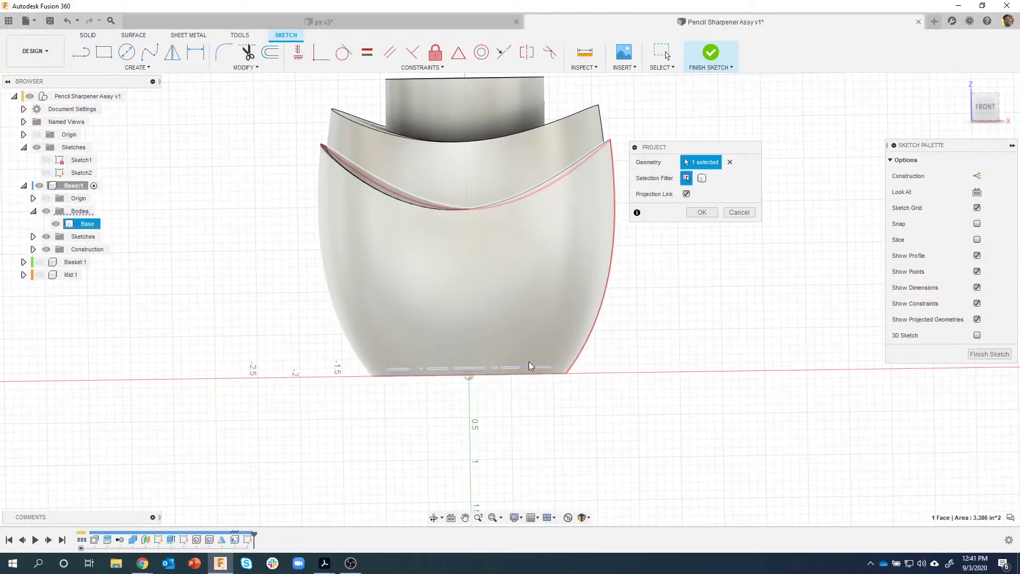
left_click(702, 212)
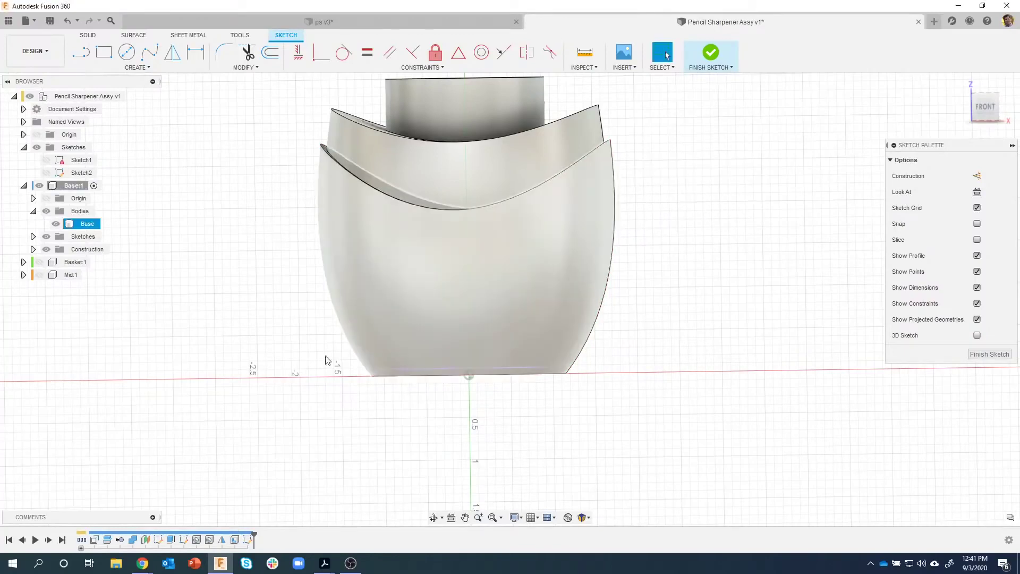
Step: Hide and reshow the Base body to examine the projected floor line in the sketch
left_click(55, 224)
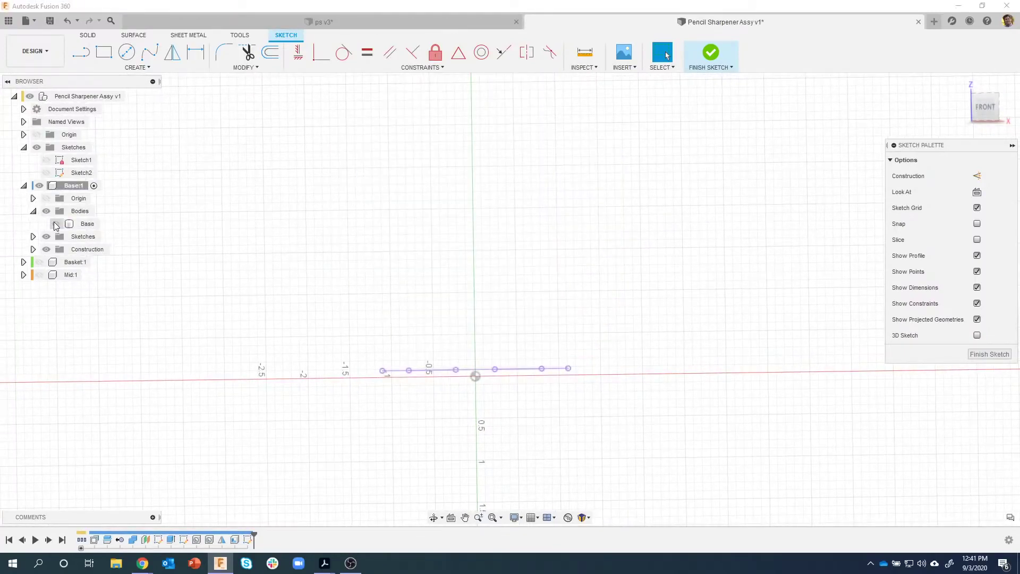
left_click(55, 224)
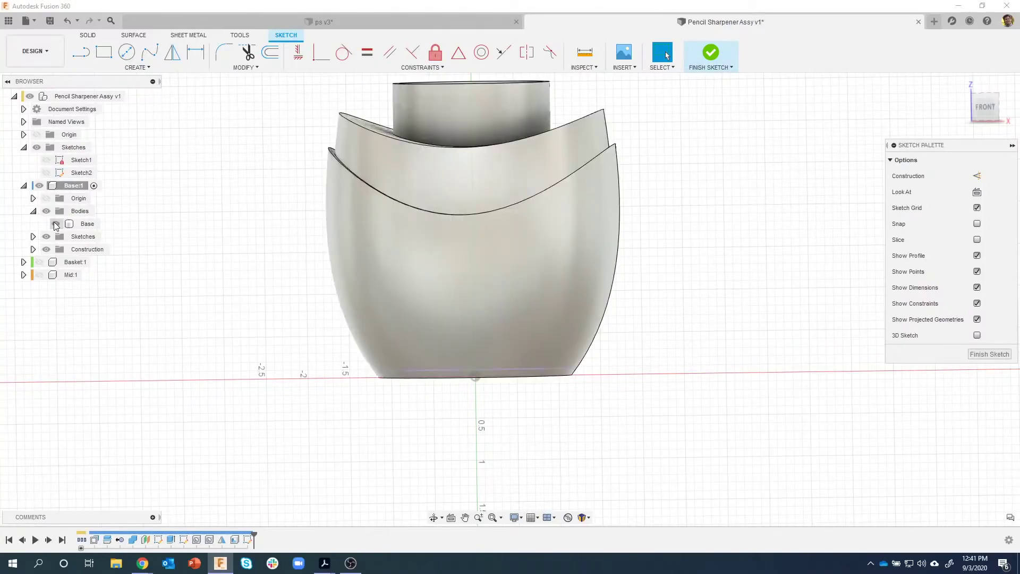
left_click(56, 224)
left_click(56, 224)
middle_click_drag(457, 340, 731, 237, "shift")
Step: Sketch a rectangle level with the projected floor line that extends past the body's sides and above its neck, and finish the sketch
left_click(985, 113)
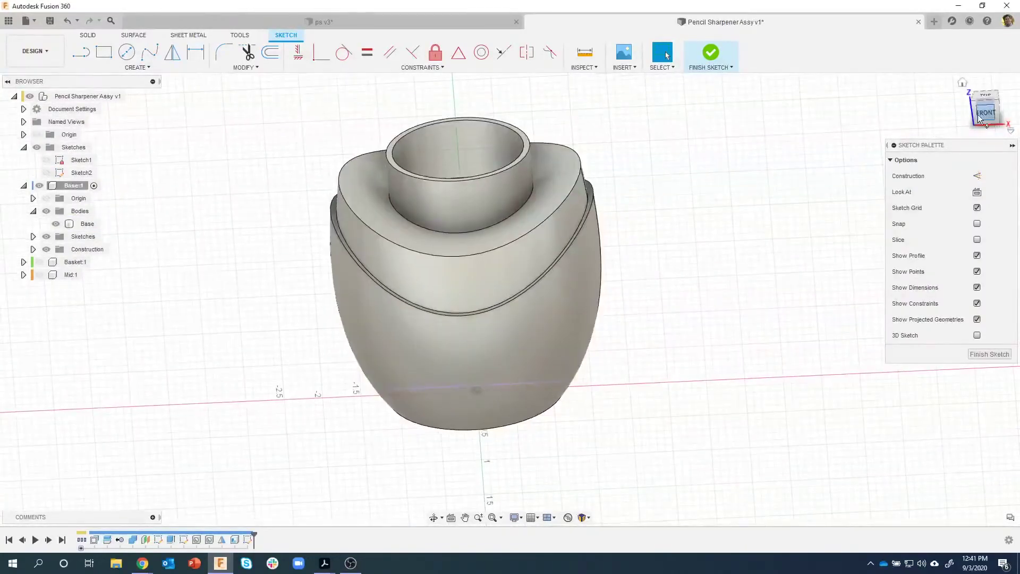
middle_click_drag(701, 244, 678, 304)
left_click(103, 51)
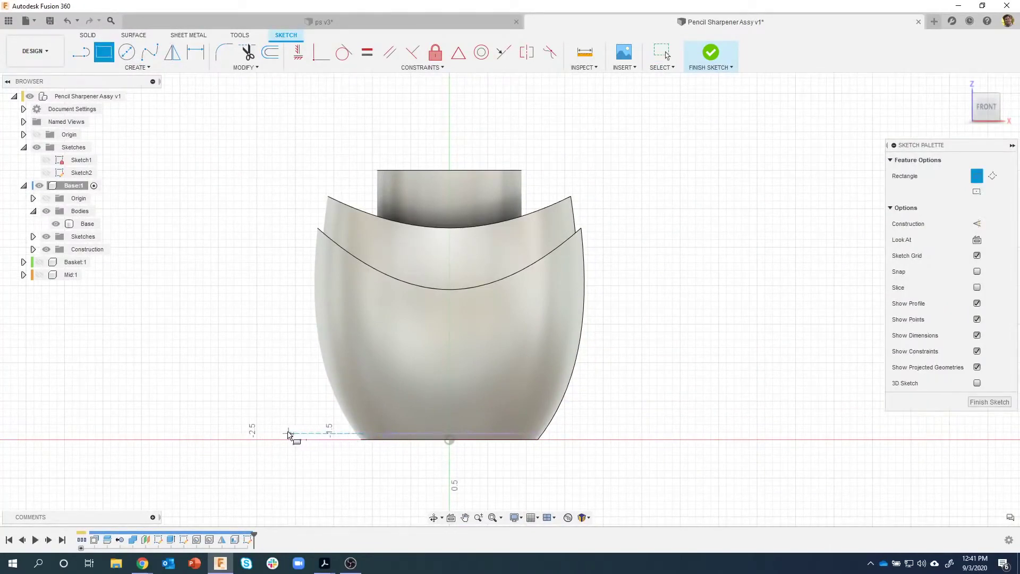
left_click(277, 433)
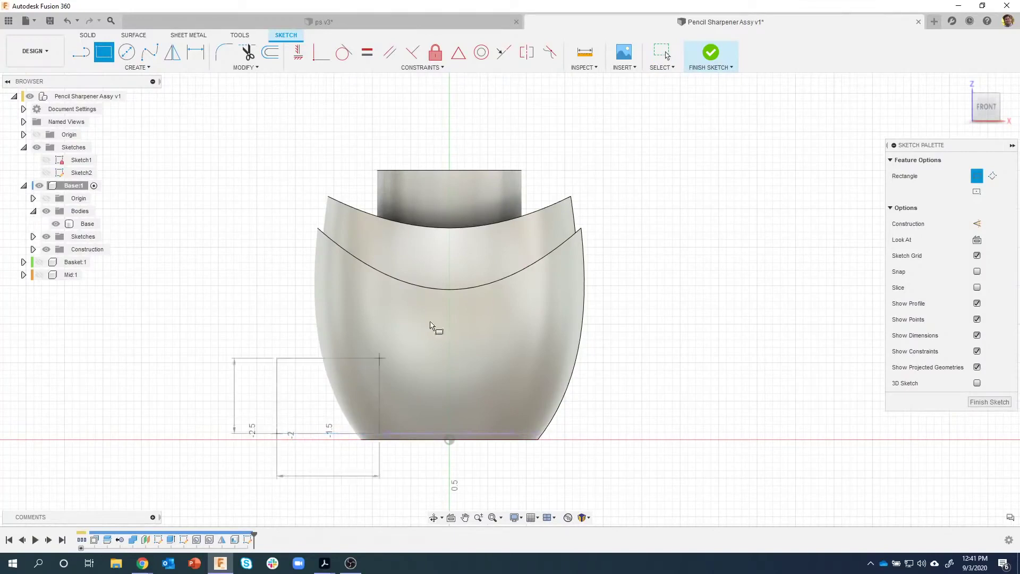
left_click(642, 148)
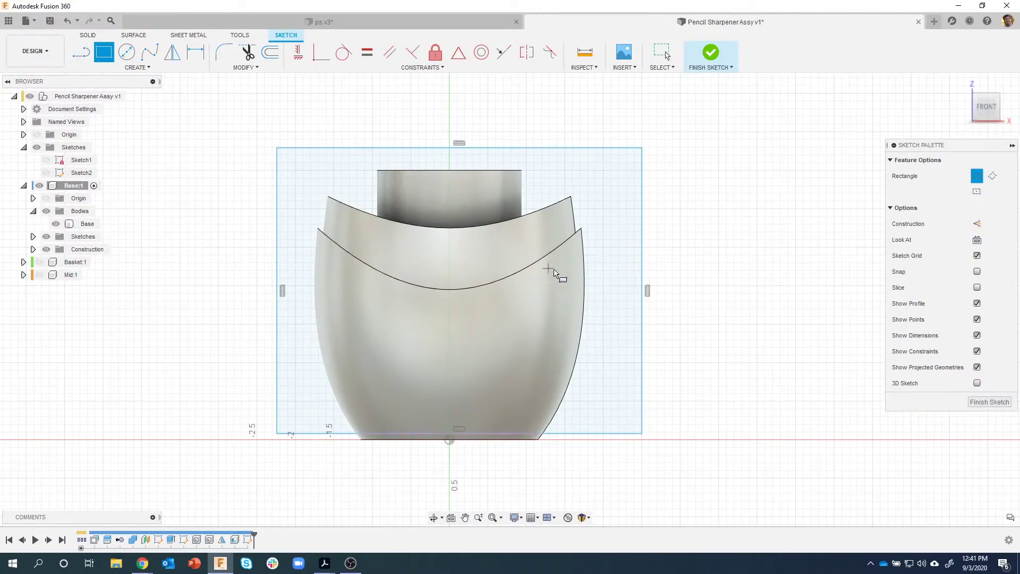
mouse_move(649, 296)
middle_mouse_down("shift")
mouse_move(624, 332)
mouse_move(605, 255)
mouse_move(571, 200)
mouse_move(547, 202)
mouse_move(619, 298)
mouse_move(584, 319)
mouse_move(467, 266)
middle_mouse_up("shift")
mouse_move(488, 307)
middle_mouse_down("shift")
mouse_move(398, 318)
mouse_move(462, 289)
mouse_move(532, 181)
middle_mouse_up("shift")
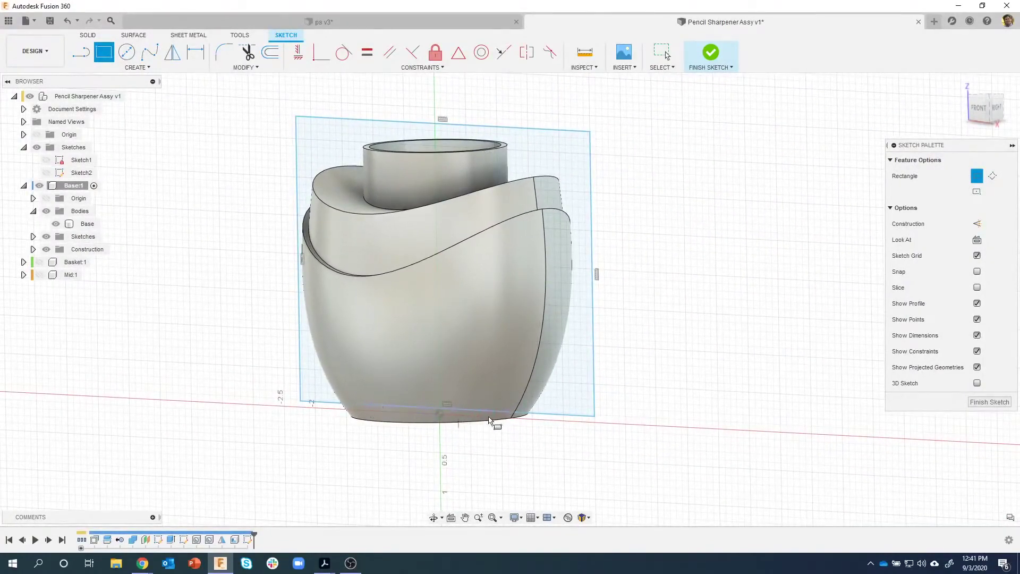
mouse_move(424, 424)
middle_mouse_down("shift")
mouse_move(470, 420)
mouse_move(580, 152)
middle_mouse_up("shift")
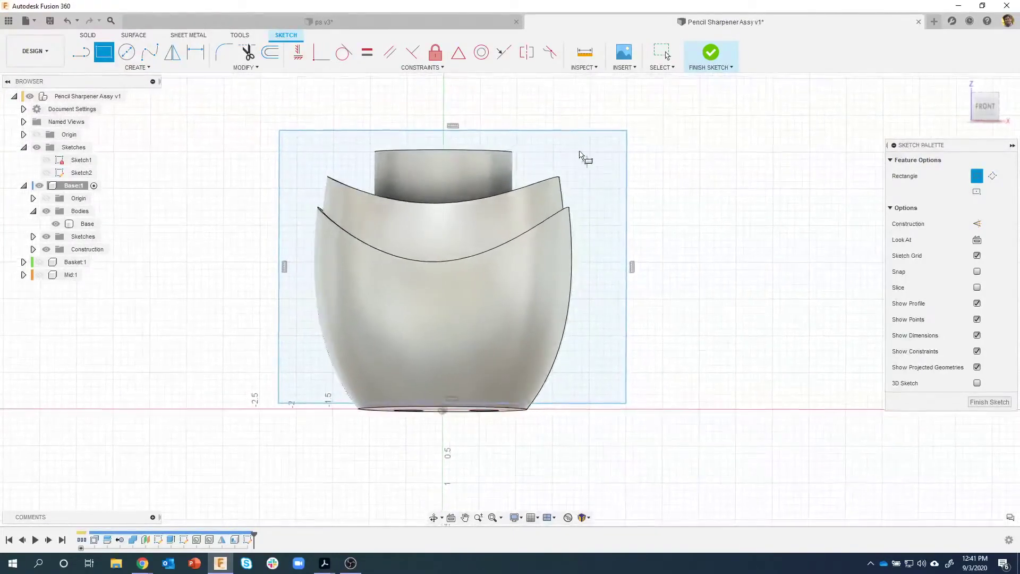
middle_click_drag(523, 435, 523, 418, "shift")
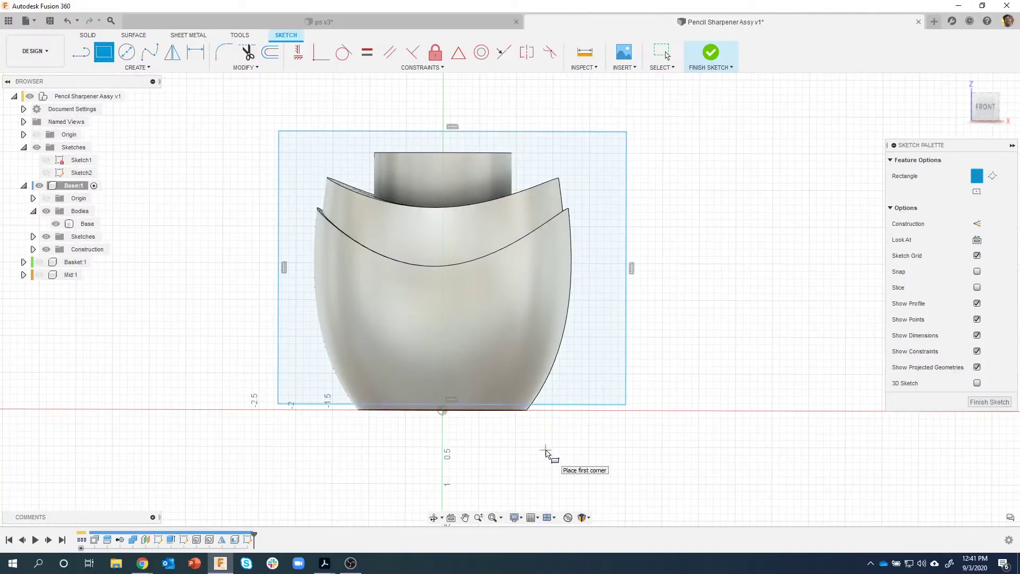
left_click(710, 54)
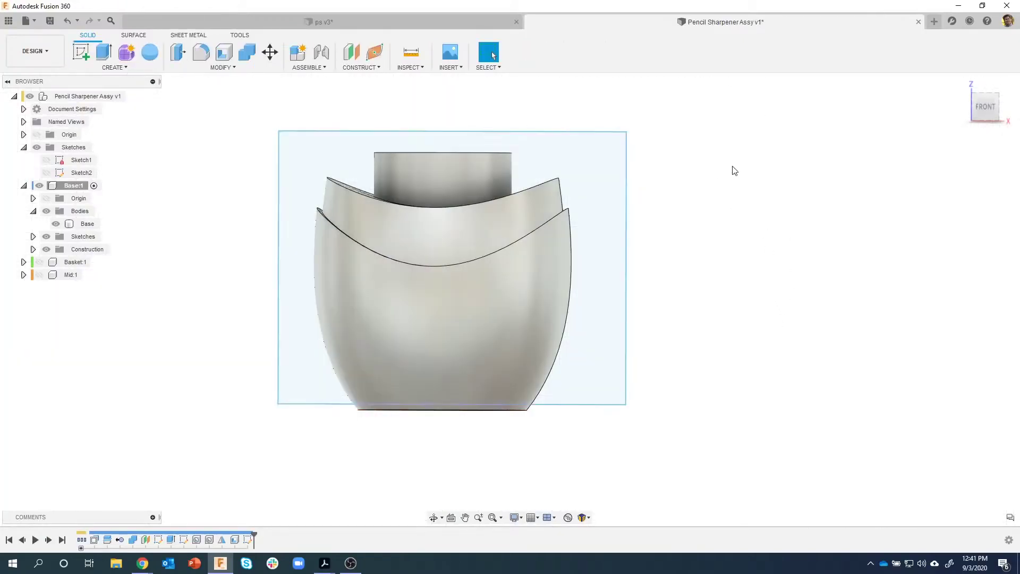
Step: Split the Base body using the sketched rectangle as the splitting tool, with the tool extended
middle_click_drag(731, 171, 260, 120, "shift")
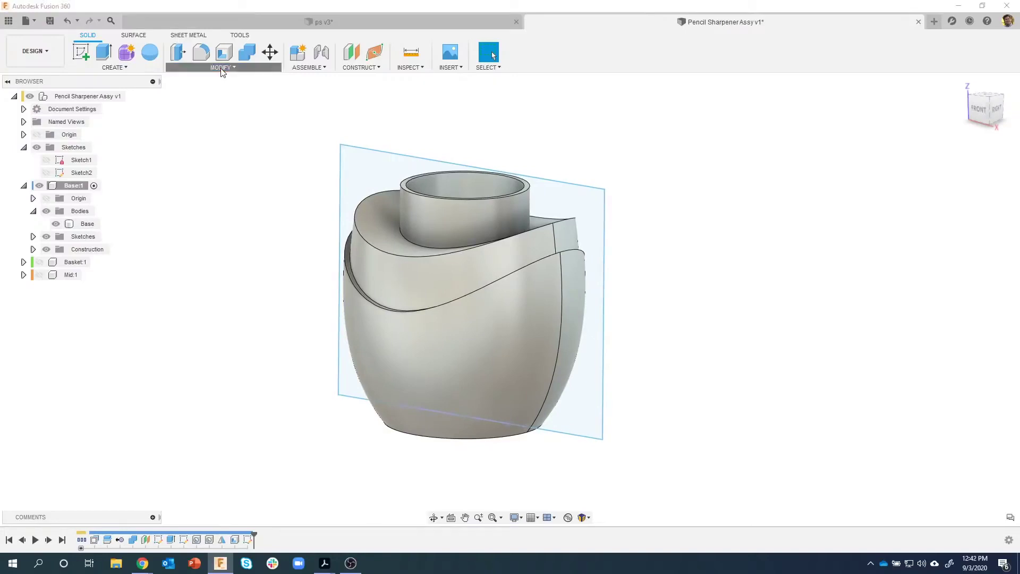
left_click(222, 68)
left_click(206, 208)
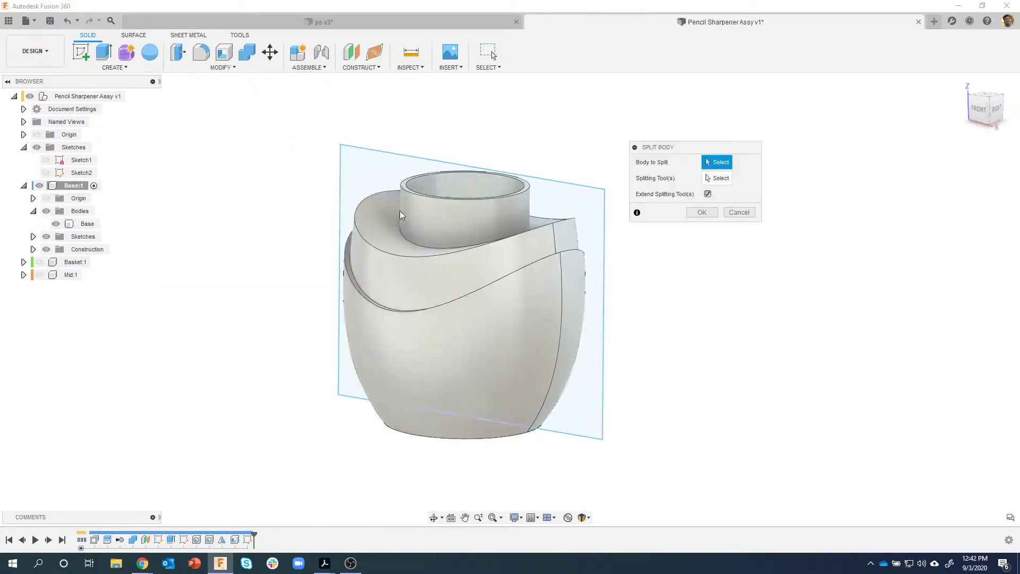
left_click(444, 213)
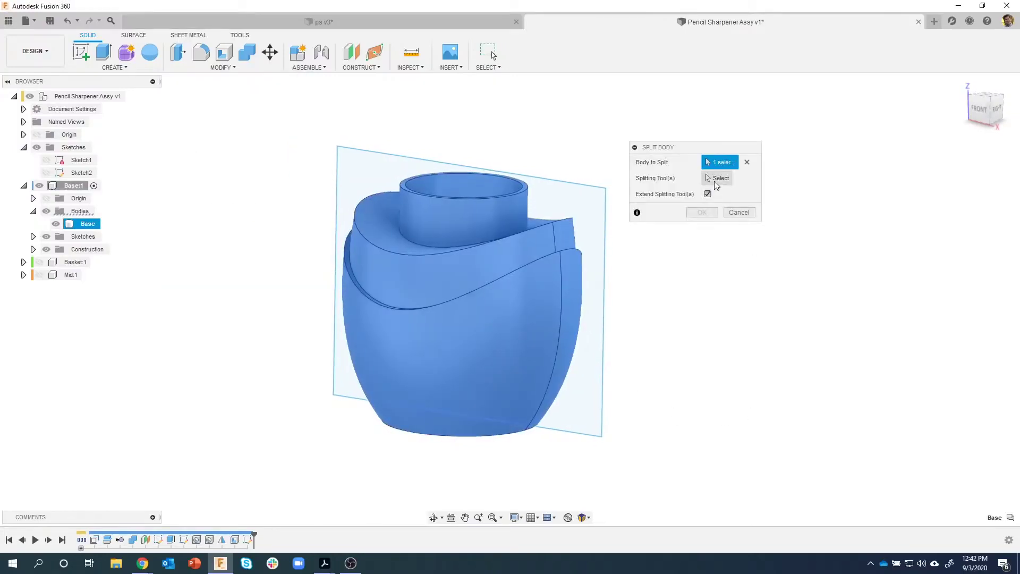
left_click(717, 179)
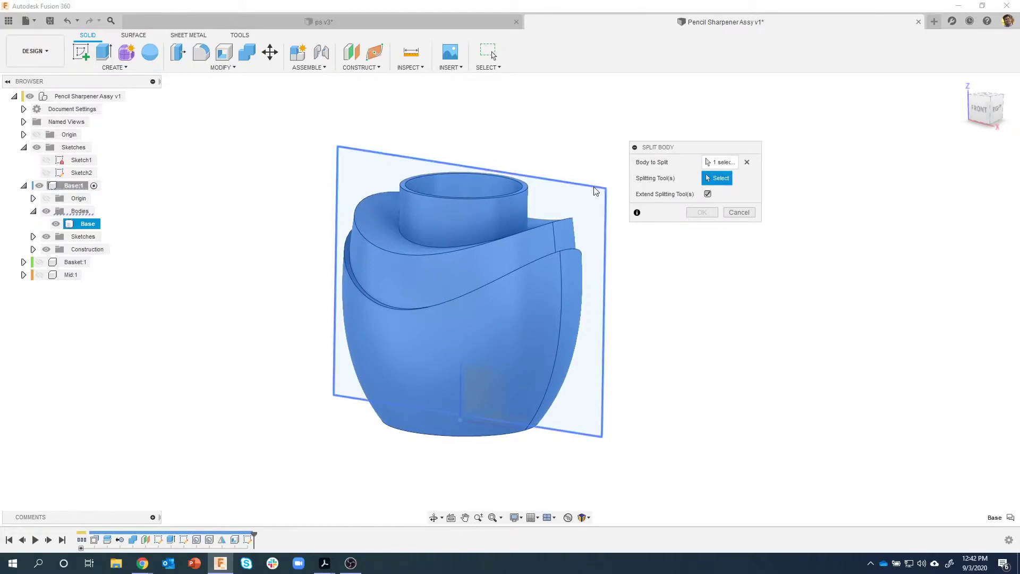
left_click(595, 191)
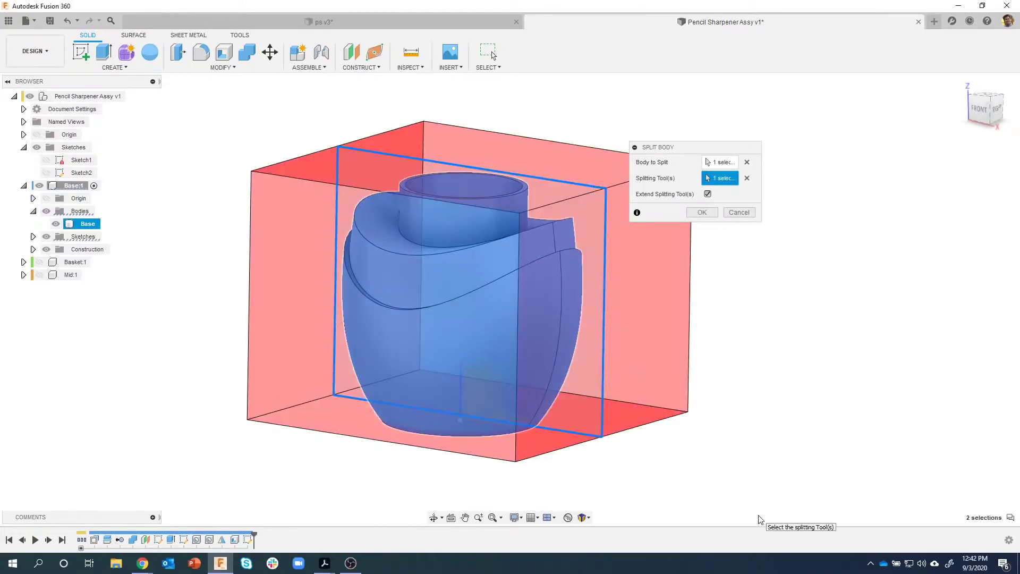
middle_click_drag(744, 519, 692, 346, "shift")
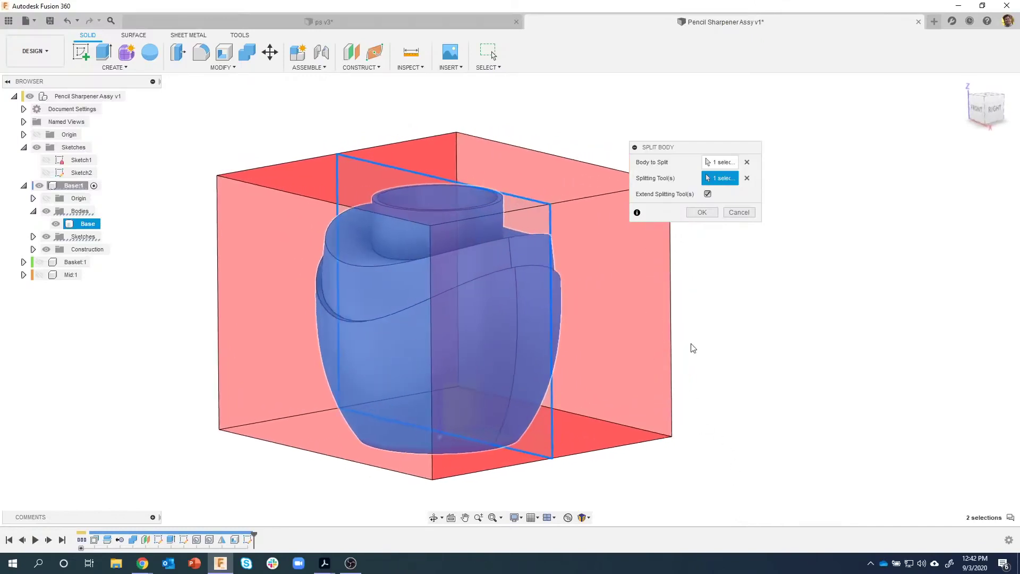
left_click(700, 213)
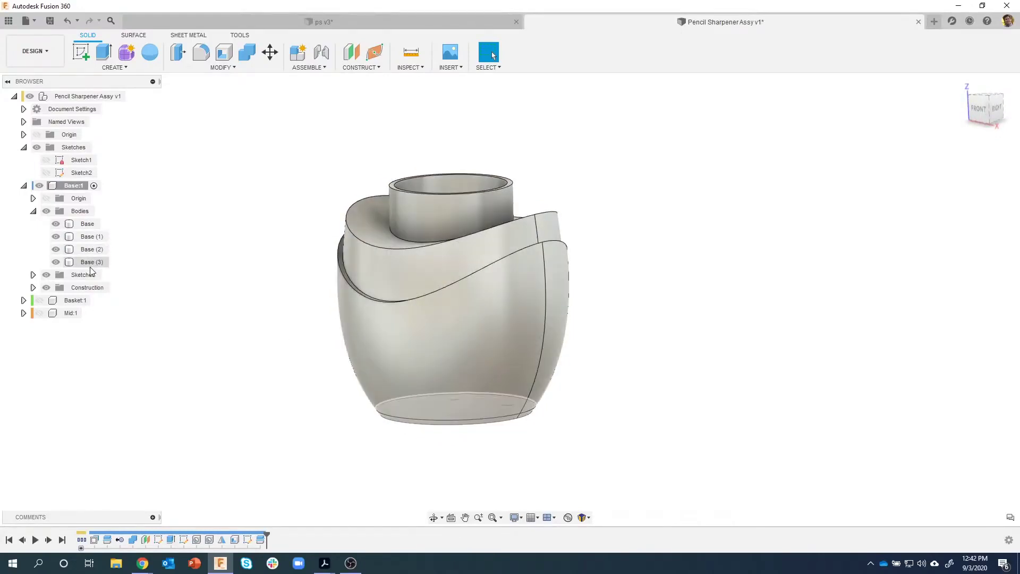
Step: Toggle the visibility of Base (3) and Base (2) to examine which parts of the split they represent
left_click(55, 262)
left_click(56, 263)
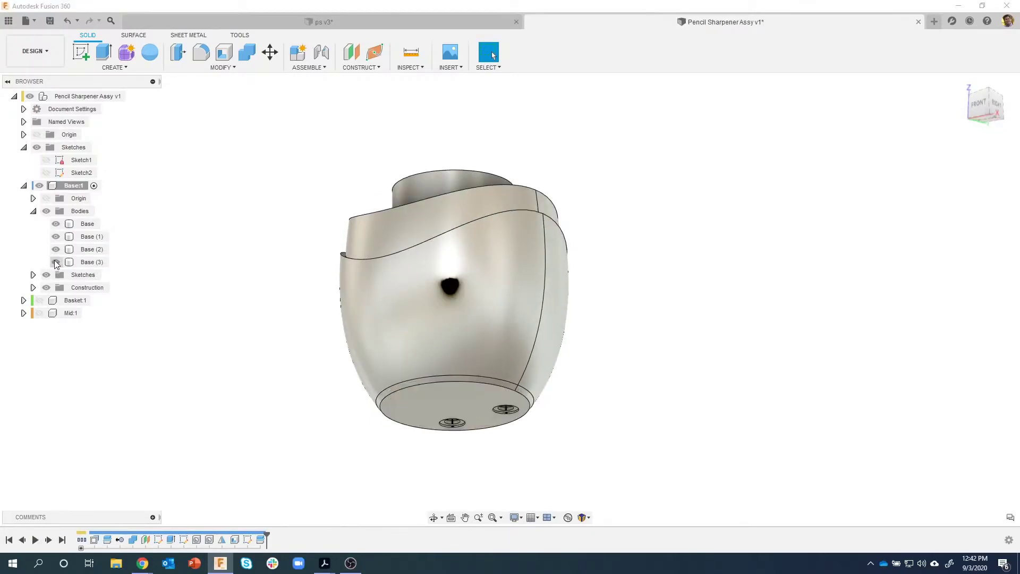
left_click(56, 262)
left_click(56, 263)
middle_click_drag(186, 309, 267, 372, "shift")
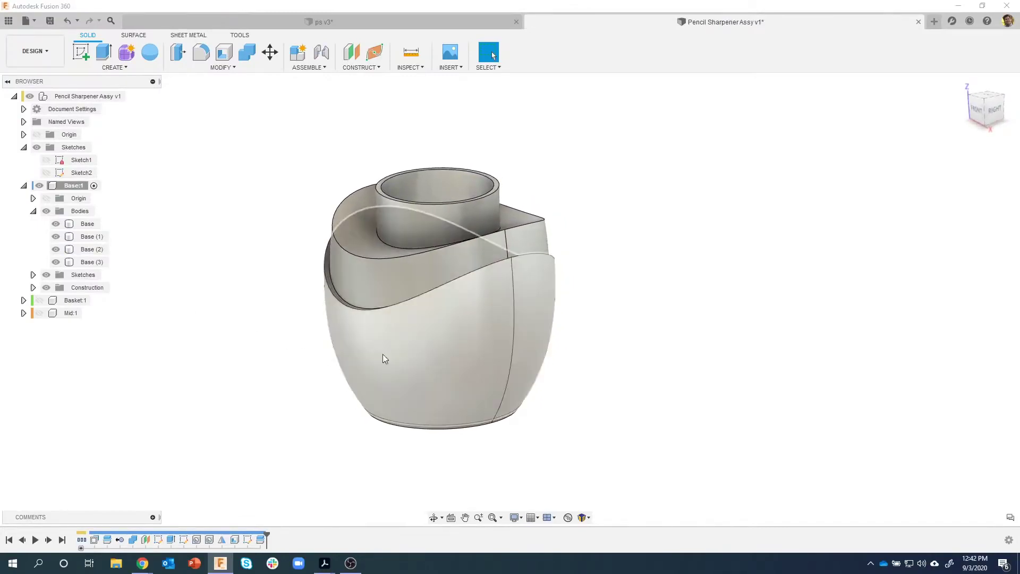
left_click(422, 269)
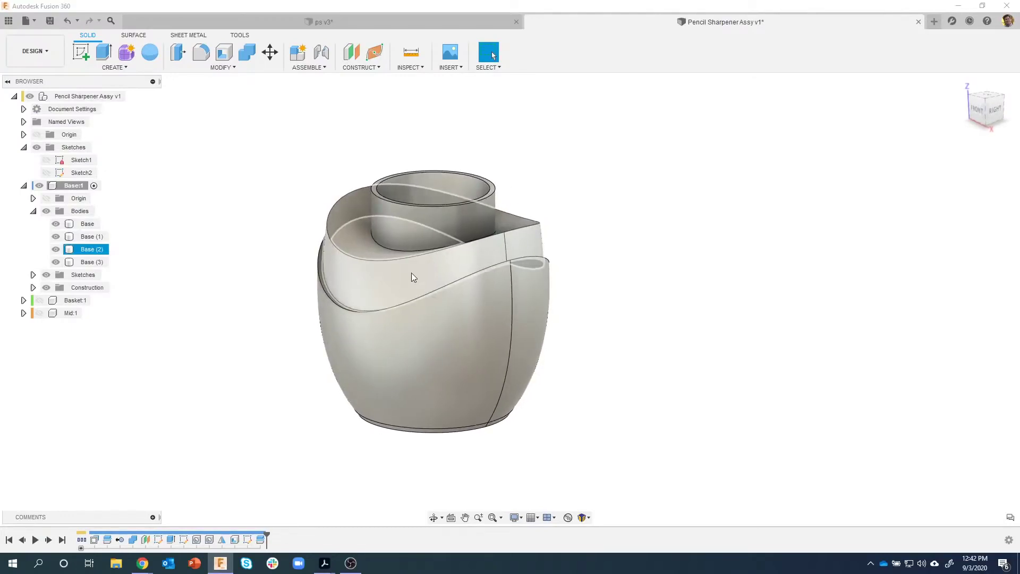
left_click(394, 351)
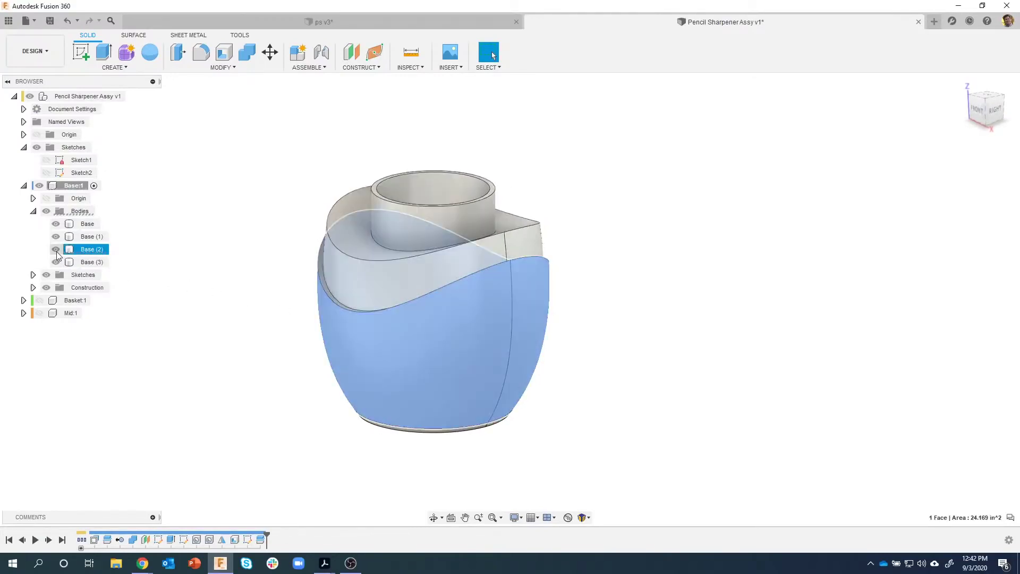
left_click(56, 250)
left_click(56, 251)
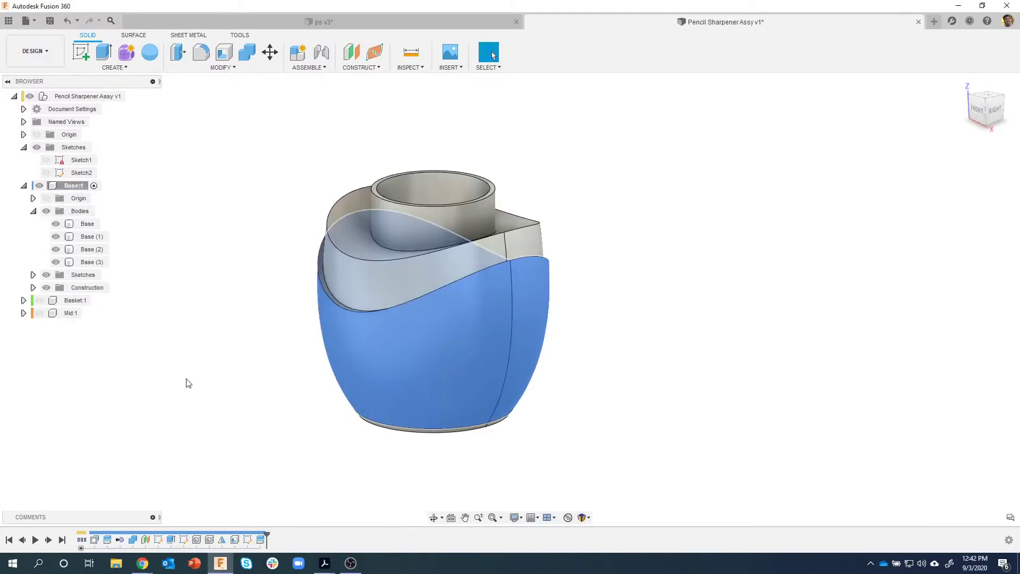
left_click(56, 249)
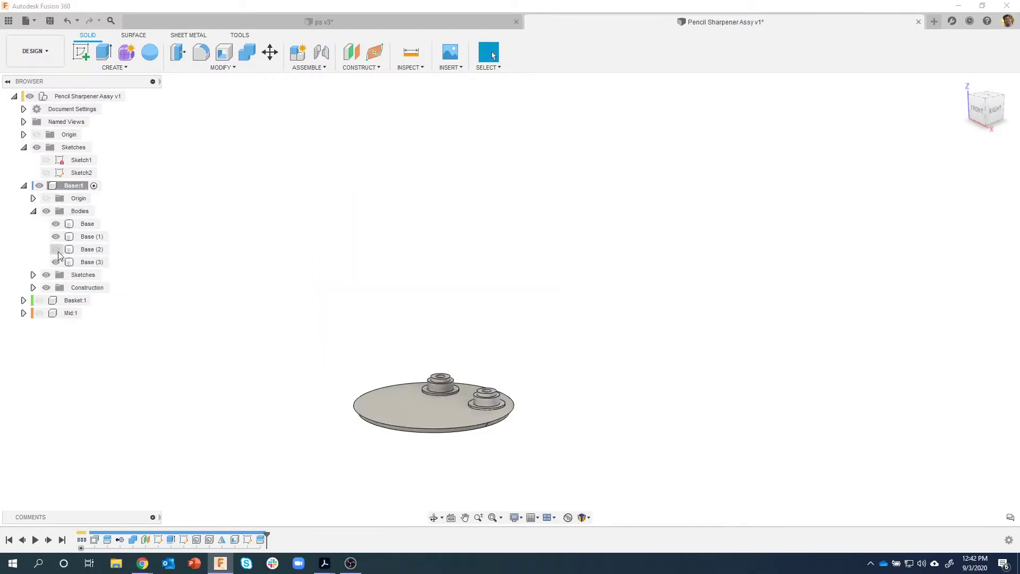
left_click(56, 250)
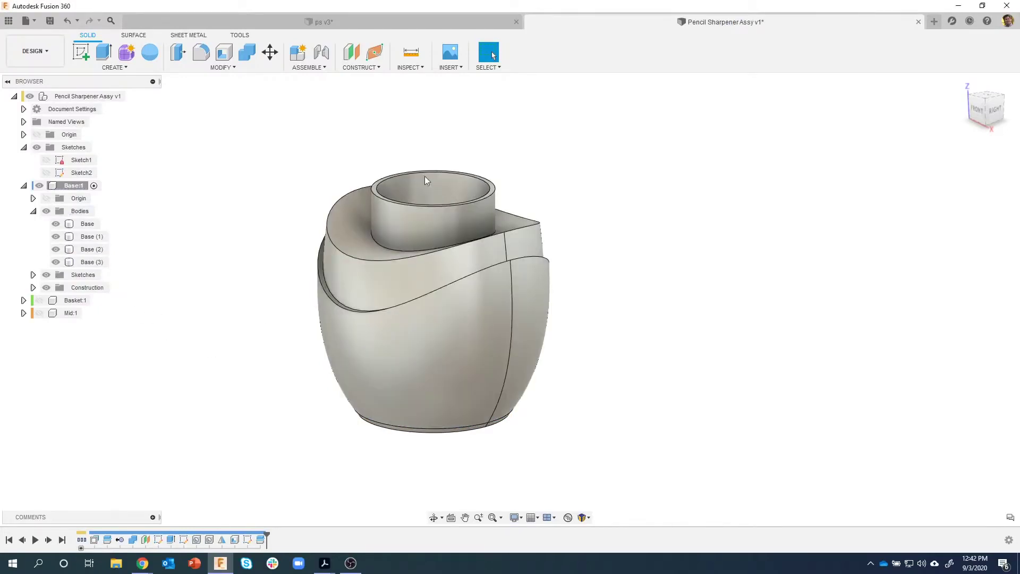
Step: Split the upper shell body Base (2) in half using the XZ origin plane as the splitting tool
left_click(222, 67)
left_click(192, 208)
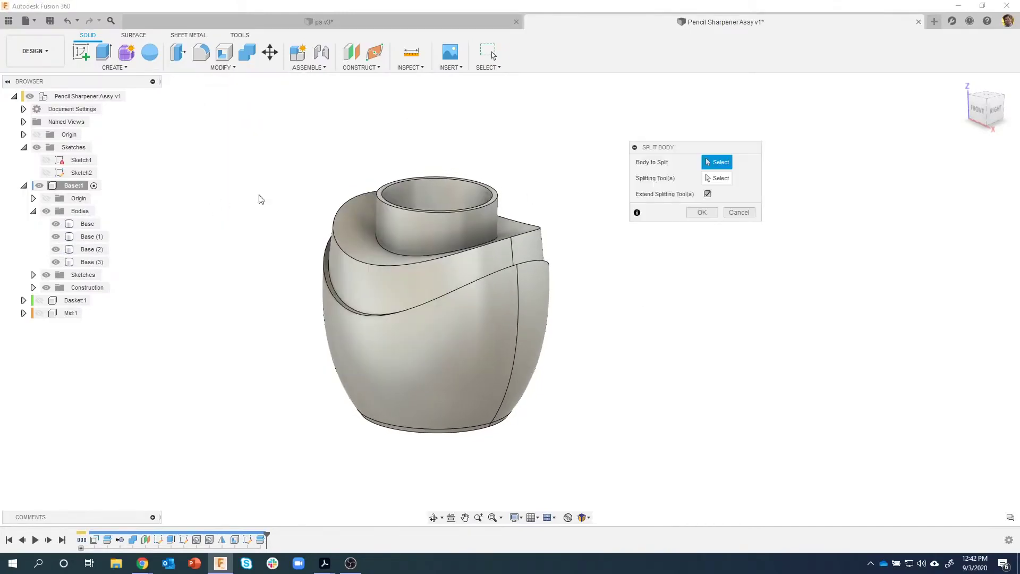
left_click(450, 203)
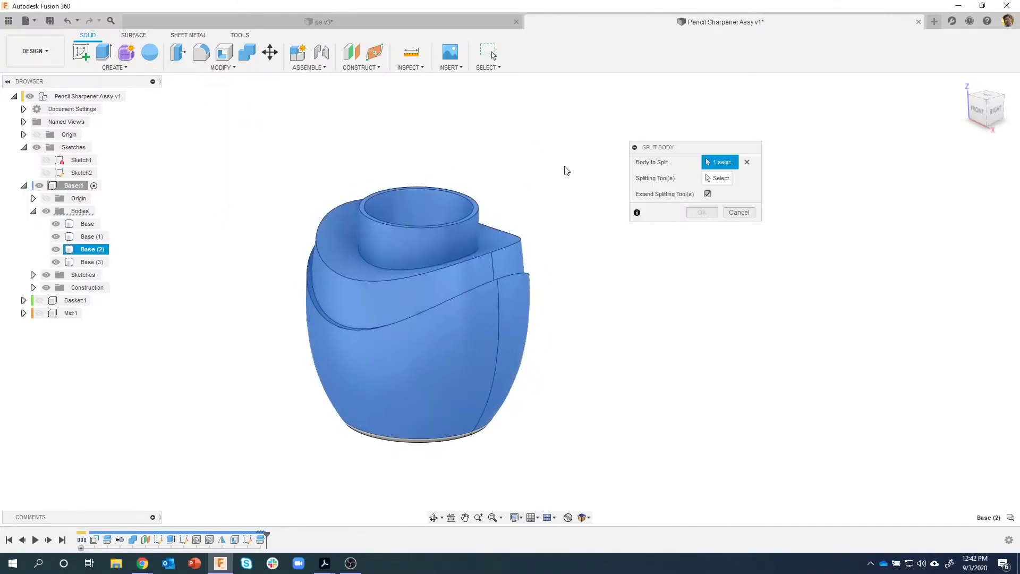
left_click(715, 179)
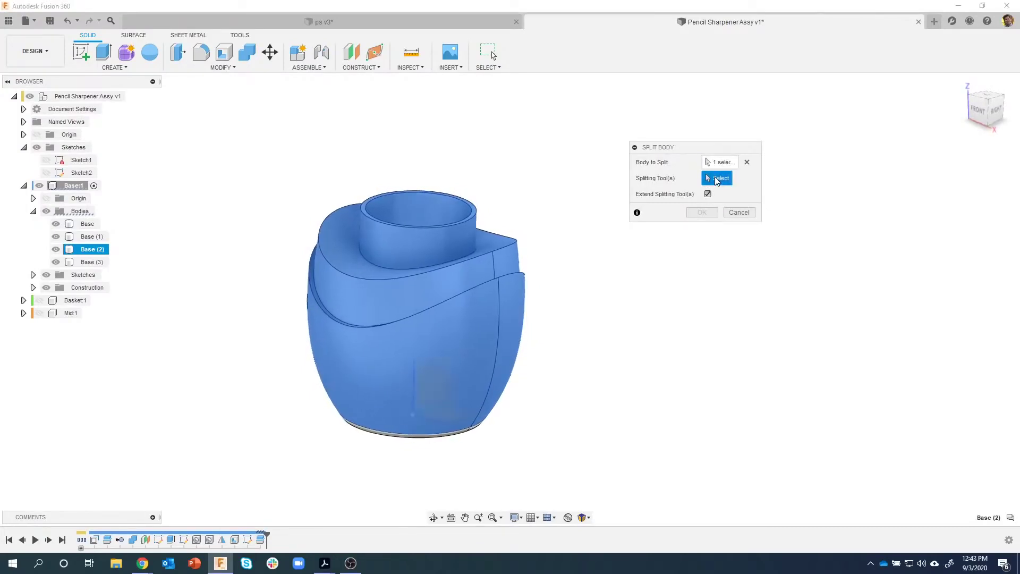
mouse_move(606, 250)
middle_mouse_down("shift")
mouse_move(573, 396)
mouse_move(560, 371)
mouse_move(487, 405)
mouse_move(419, 380)
mouse_move(422, 391)
mouse_move(419, 377)
middle_mouse_up("shift")
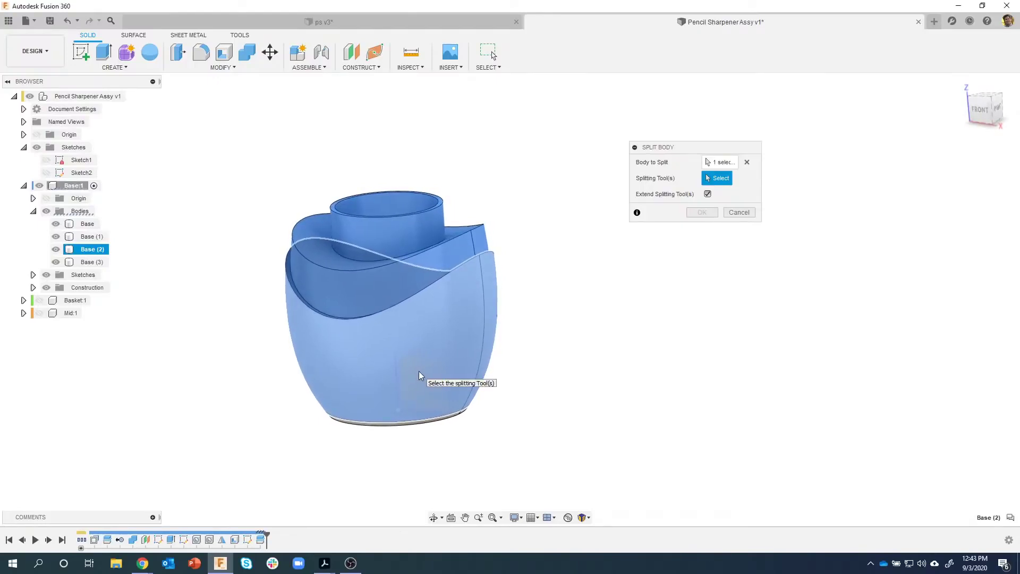
left_click(420, 376)
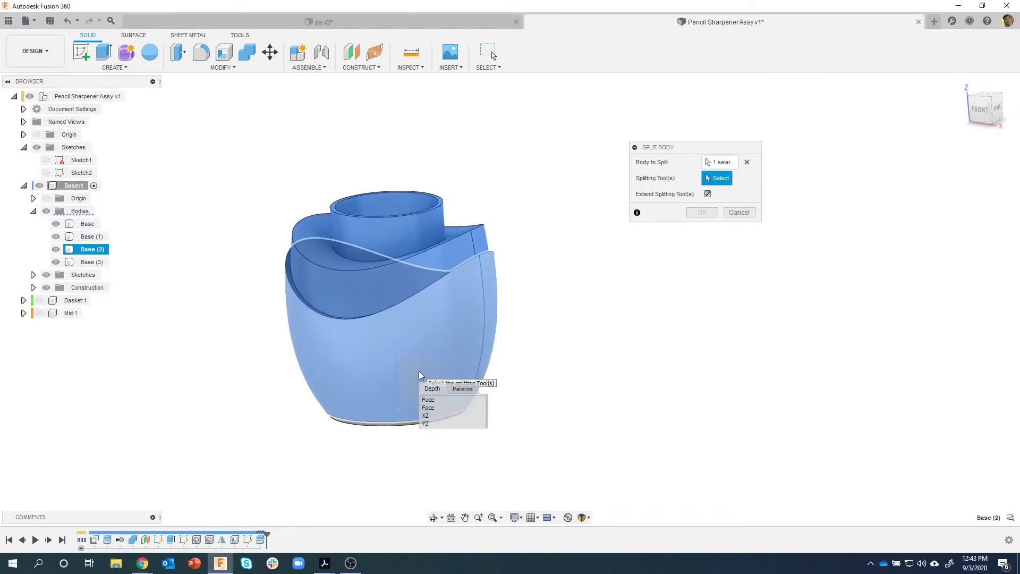
left_click(433, 416)
middle_click_drag(563, 387, 428, 397, "shift")
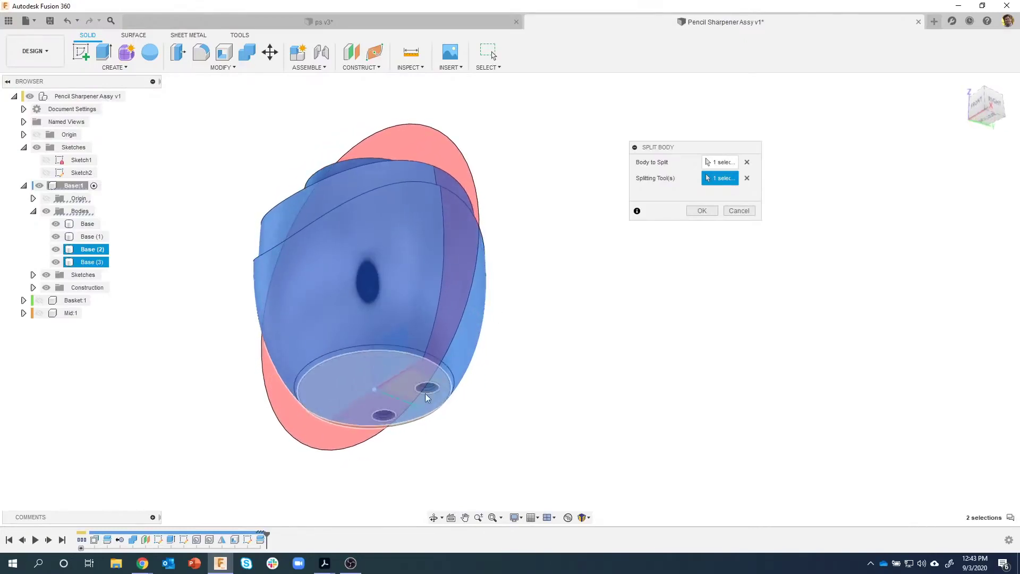
middle_click_drag(345, 403, 687, 174, "shift")
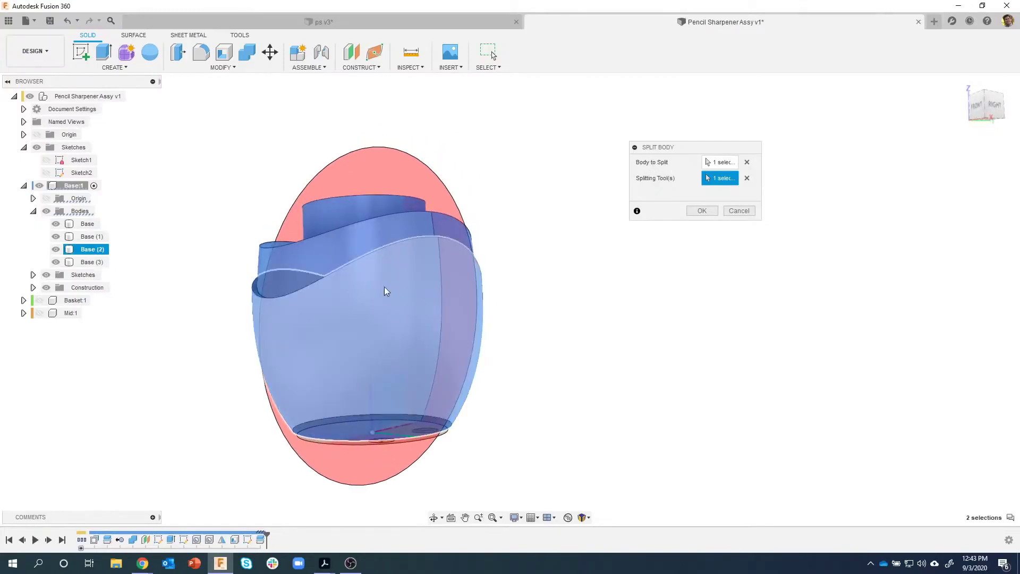
left_click(702, 210)
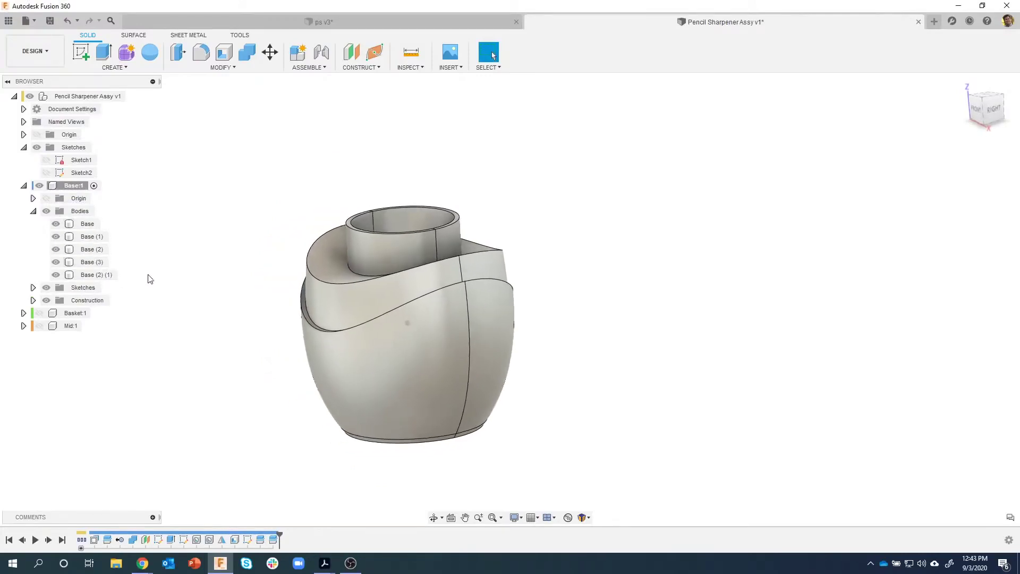
Step: Hide and reshow Base (2) to examine the split, and hide the other shell half, Base (2) (1), to expose the interior
left_click(388, 347)
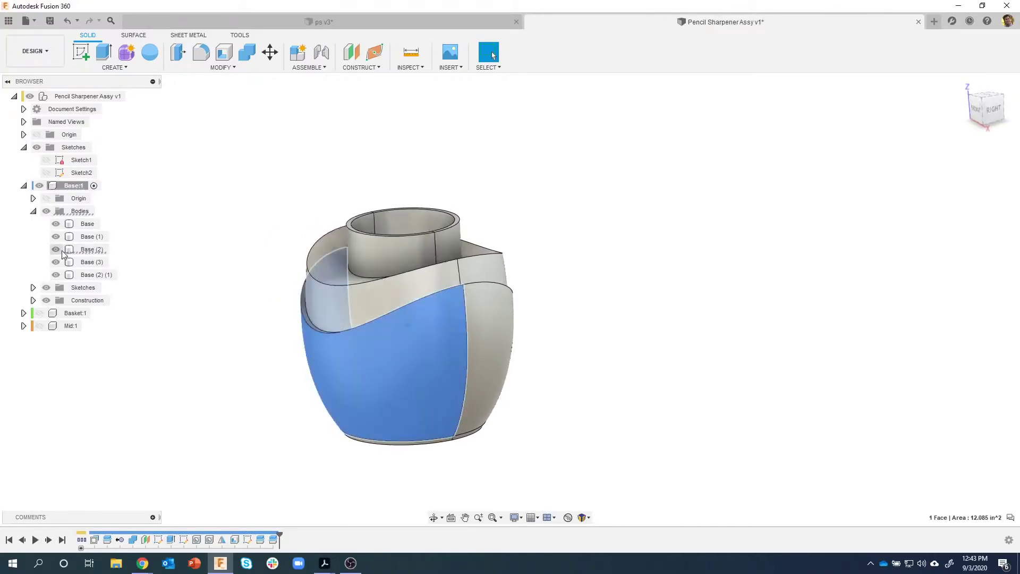
left_click(57, 249)
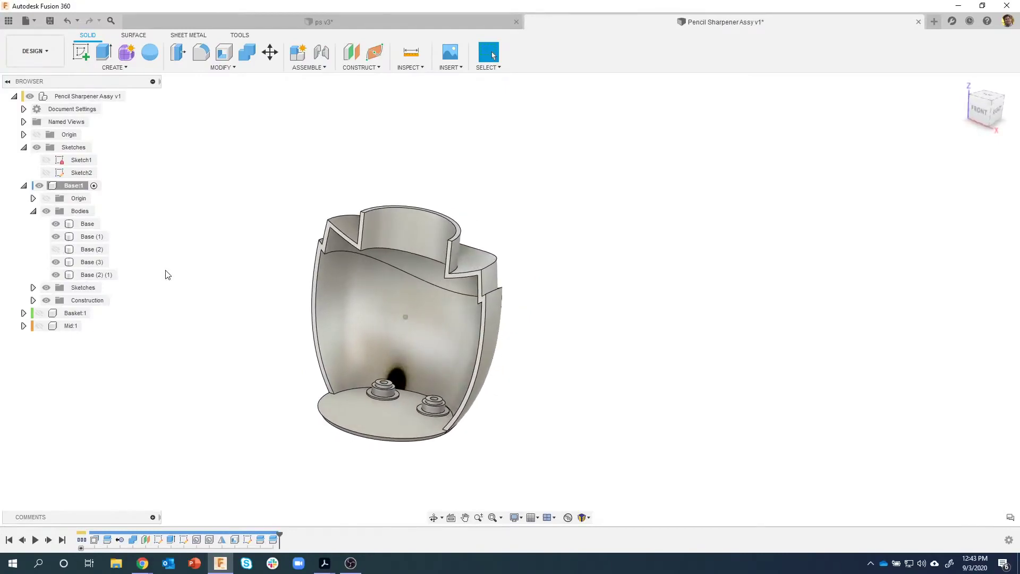
left_click(56, 249)
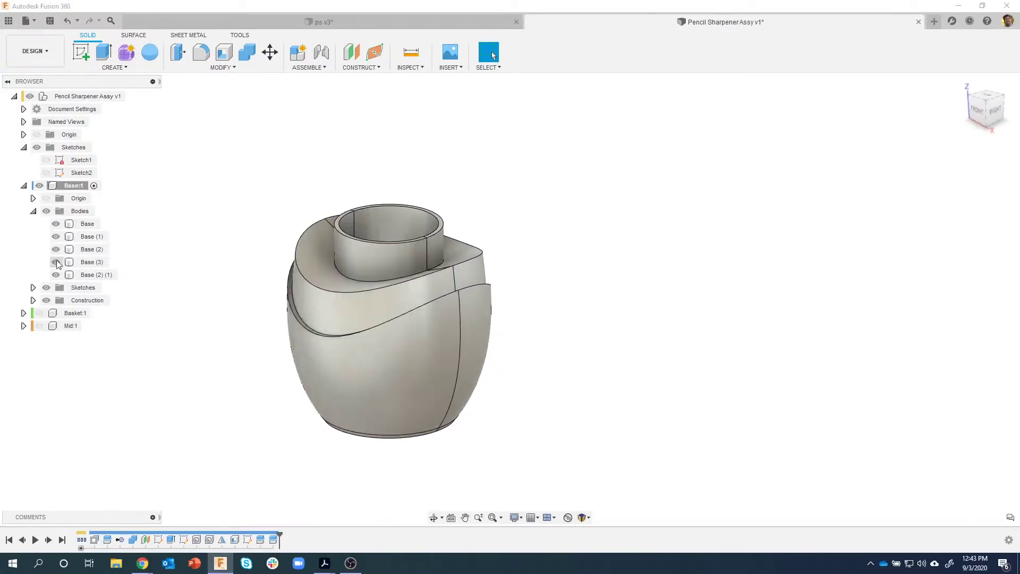
left_click(55, 274)
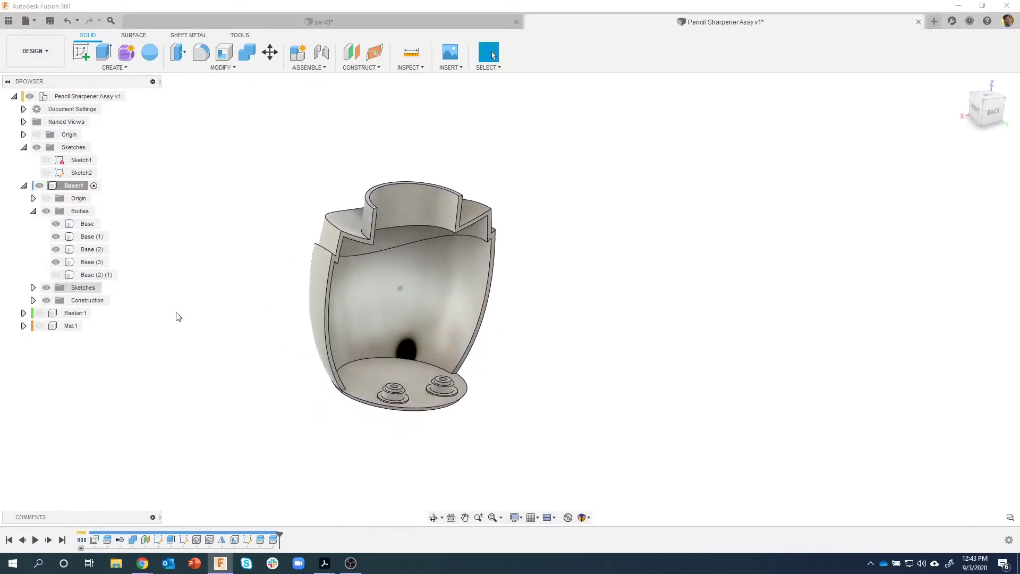
Step: Select the floor plate and toggle the visibility of Base (3) to examine which part it represents
left_click(344, 396)
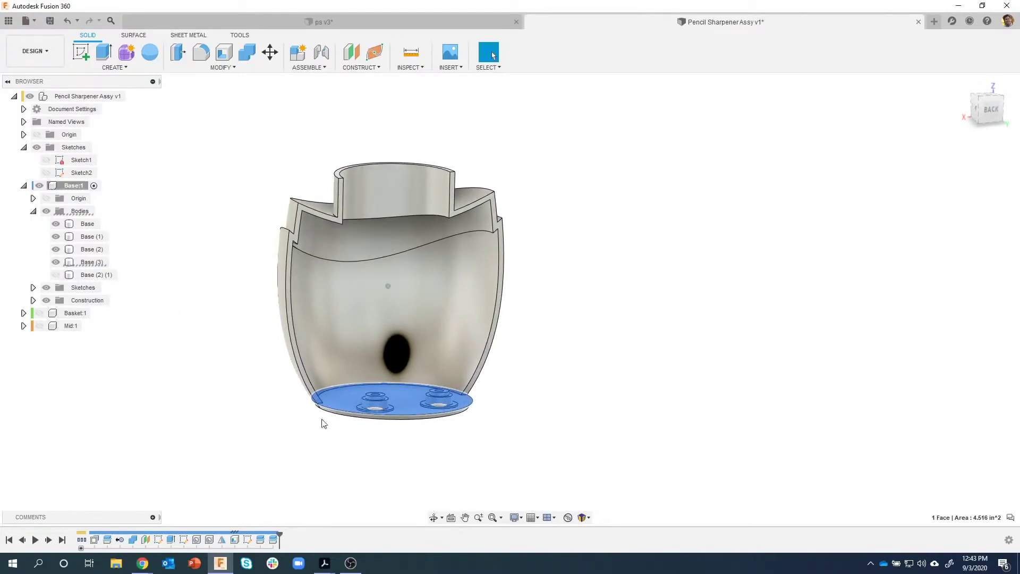
left_click(67, 262)
left_click(58, 263)
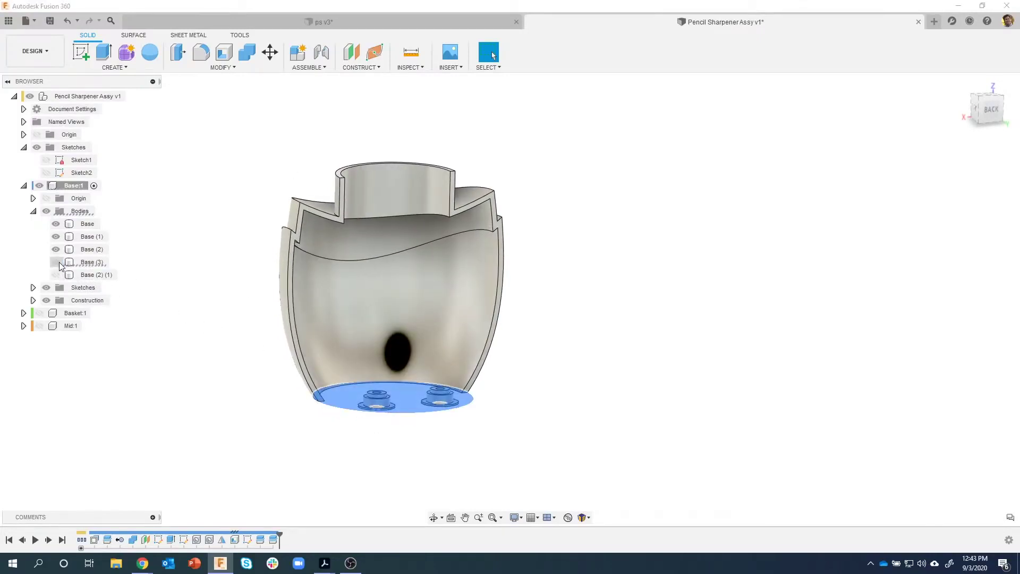
left_click(175, 333)
middle_click_drag(216, 416, 540, 364, "shift")
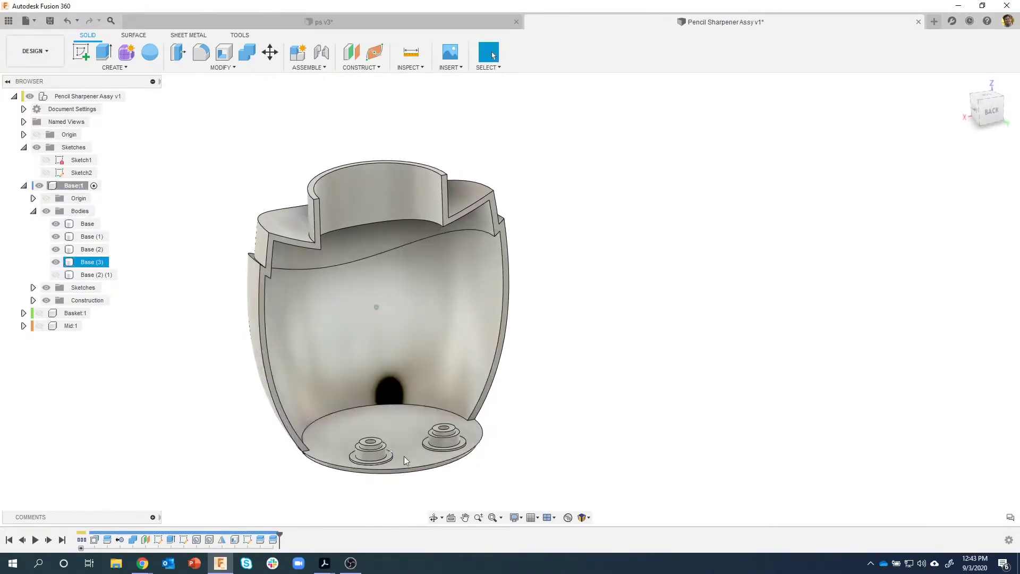
Step: Combine the floor plate Base (3) with the two posts, Base and Base (1), using the Join operation without keeping the tools
left_click(248, 51)
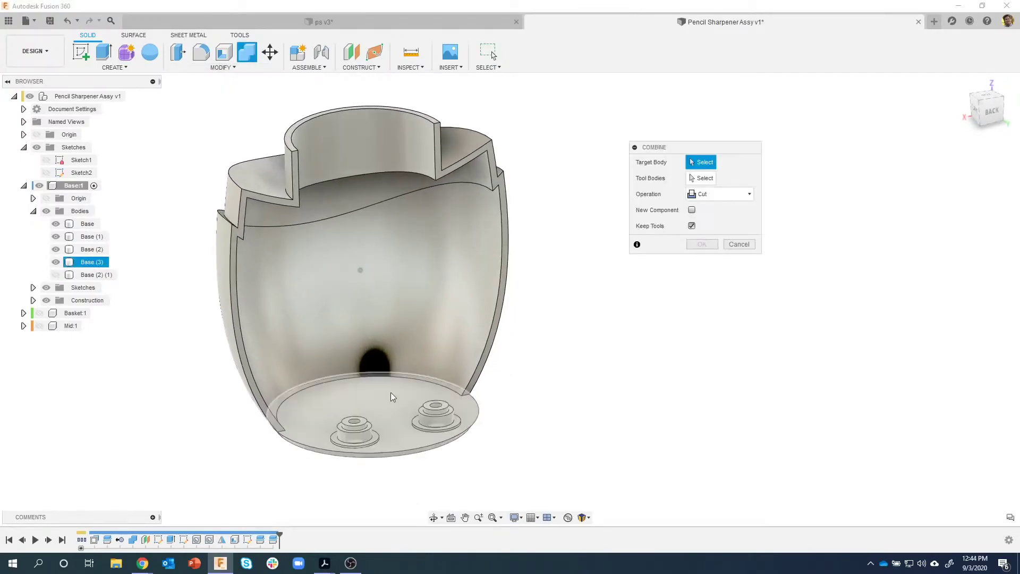
left_click(439, 408)
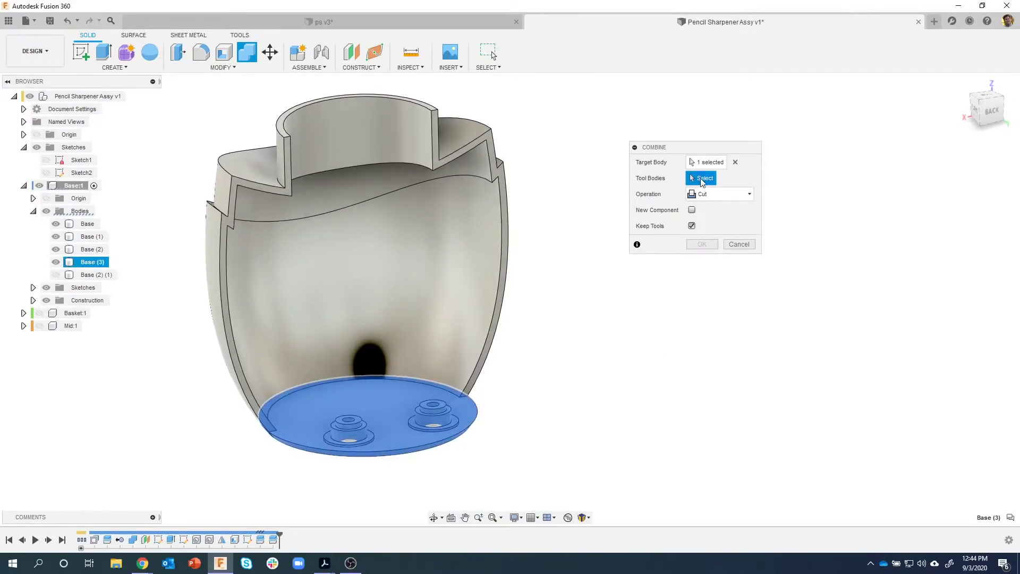
left_click(432, 415)
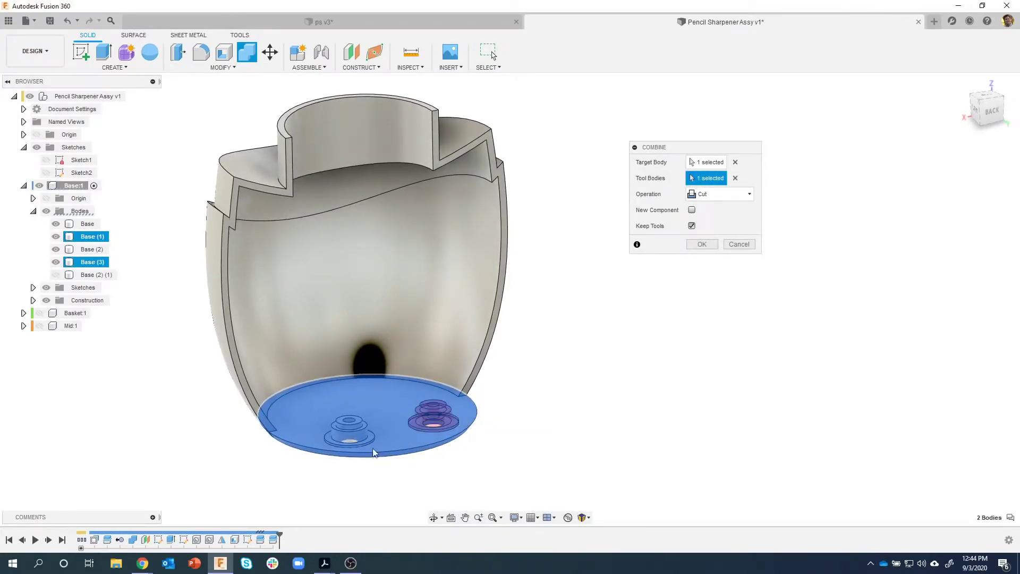
left_click(360, 434)
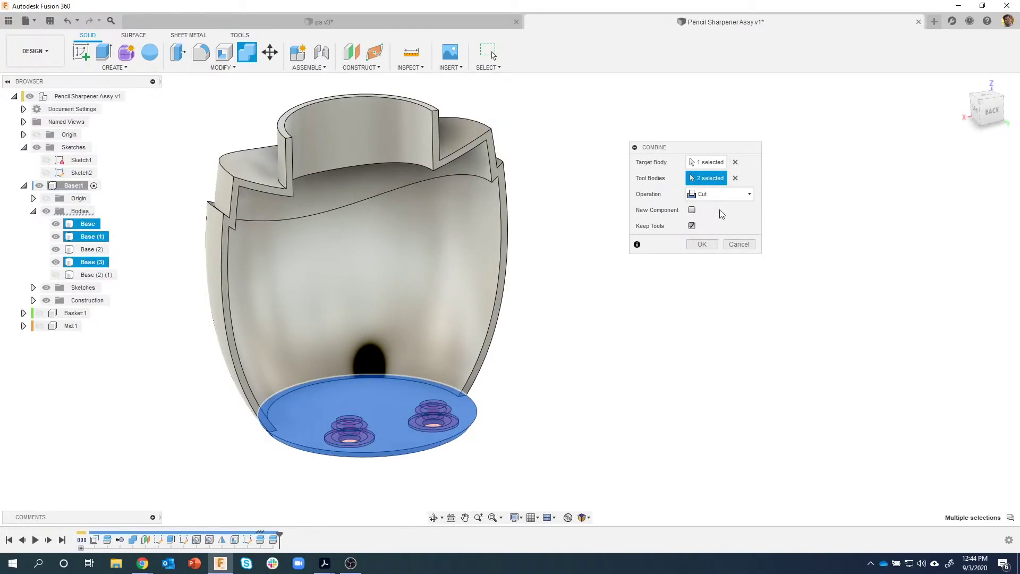
left_click(707, 196)
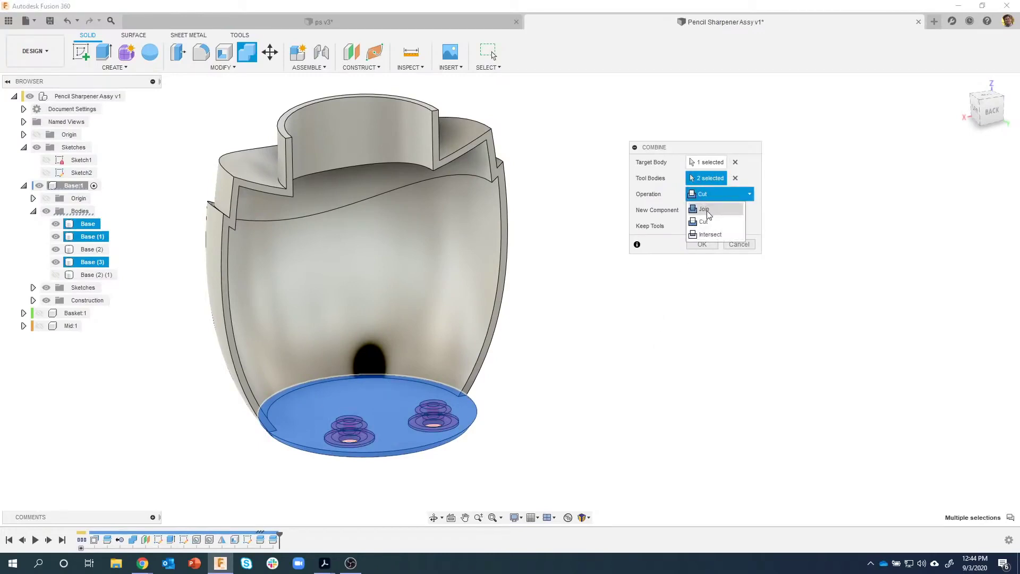
left_click(708, 212)
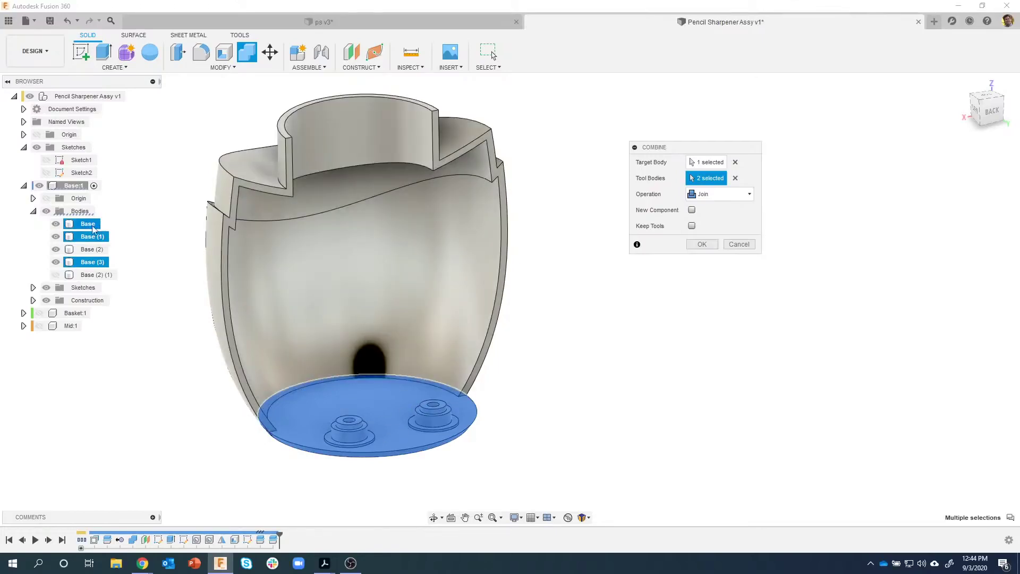
left_click(700, 245)
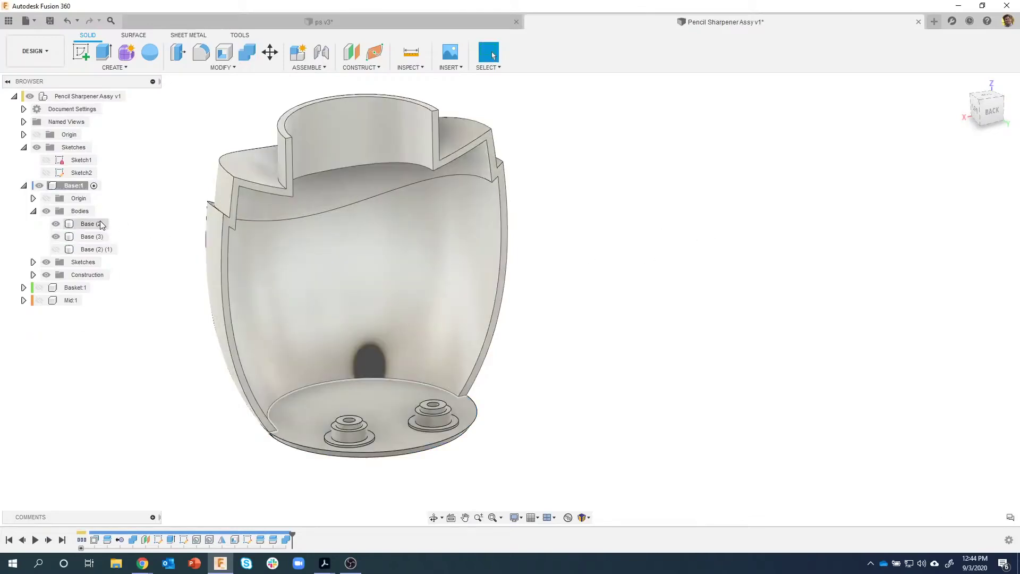
Step: Select the remaining shell and floor plate bodies in turn to examine which parts they represent
left_click(90, 223)
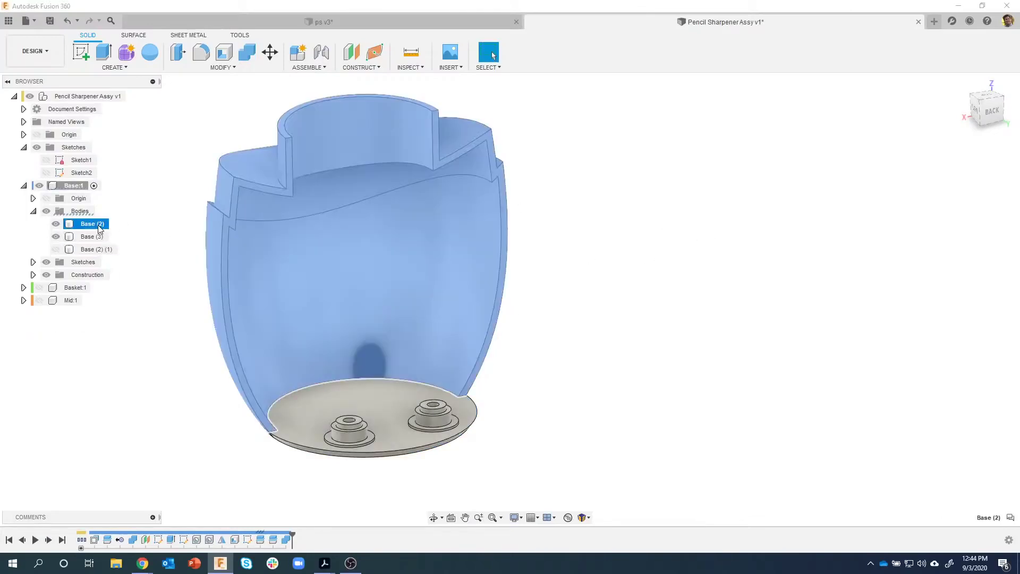
left_click(99, 237)
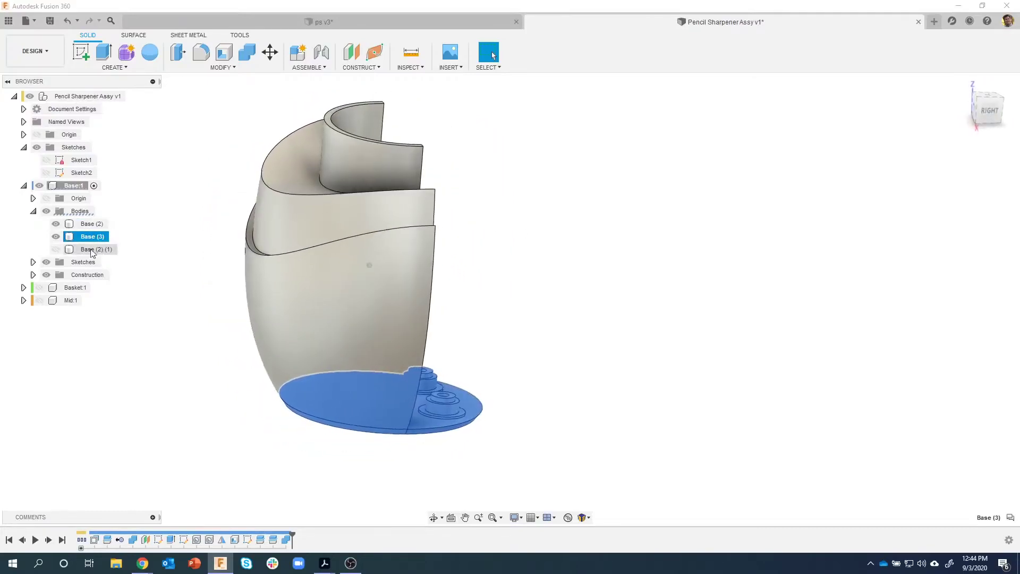
left_click(56, 250)
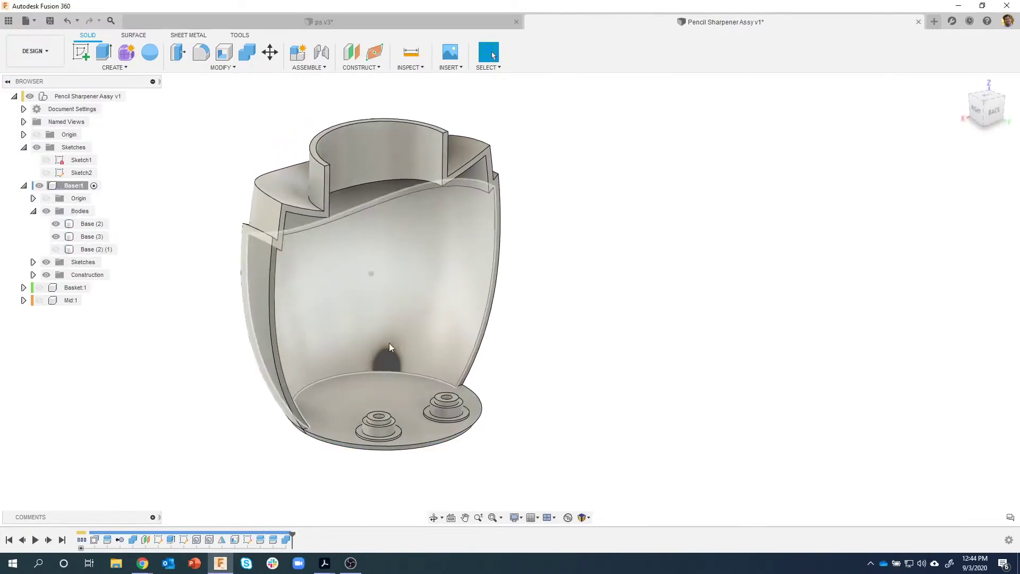
left_click(334, 396)
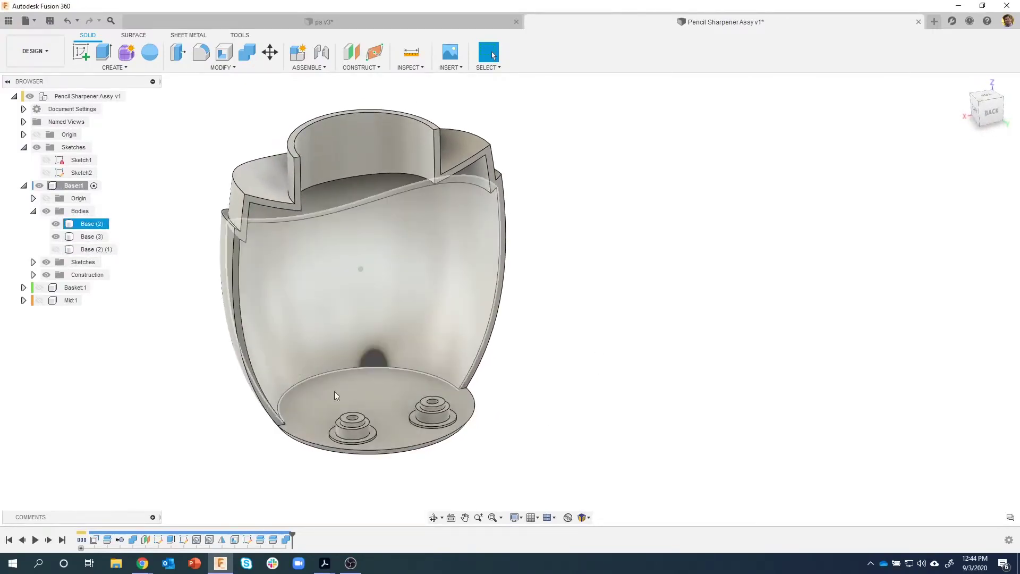
left_click(311, 411)
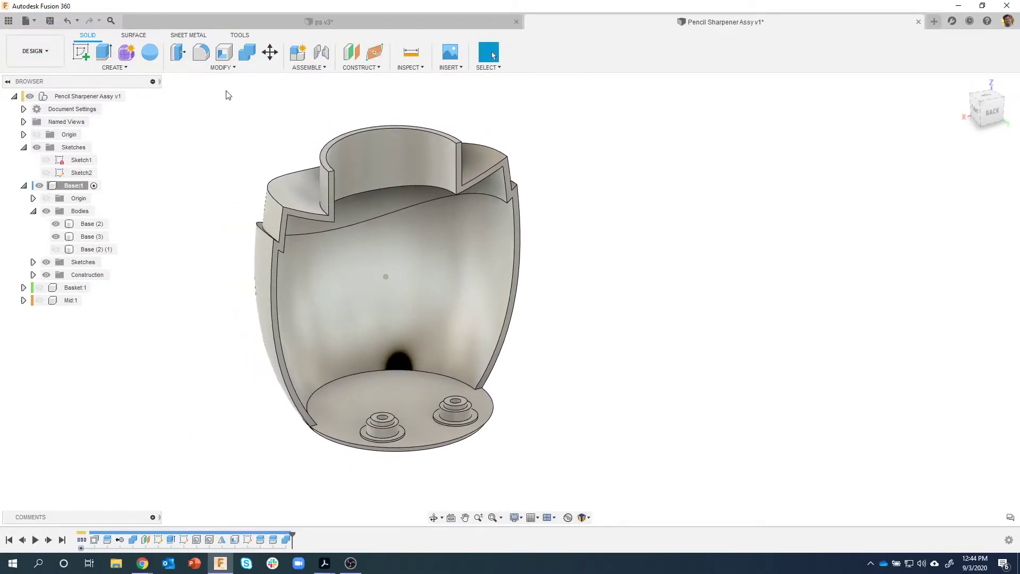
Step: Combine the shell half Base (2) with the floor plate Base (3) using the Join operation without keeping the tools
left_click(240, 58)
left_click(296, 323)
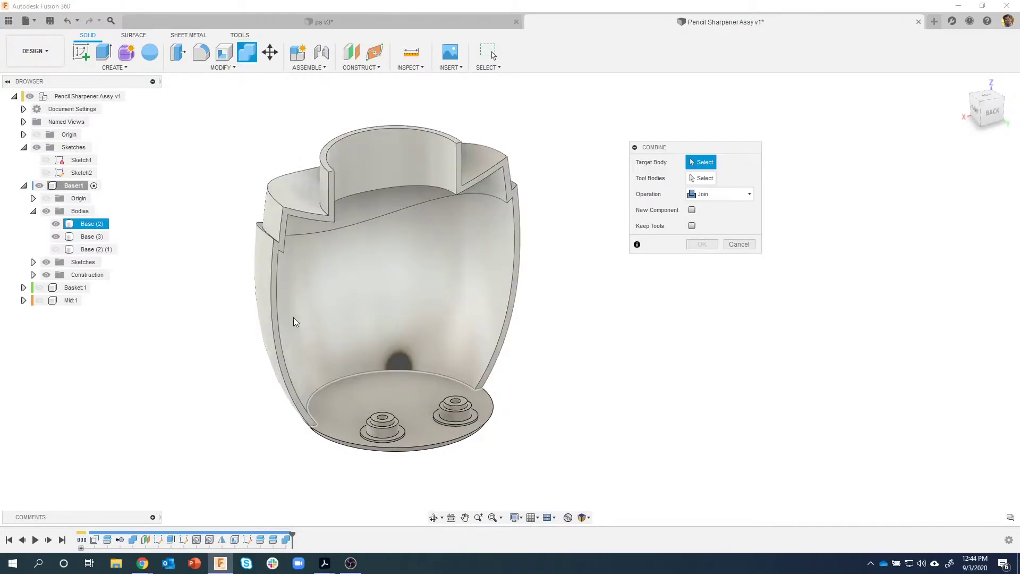
left_click(349, 402)
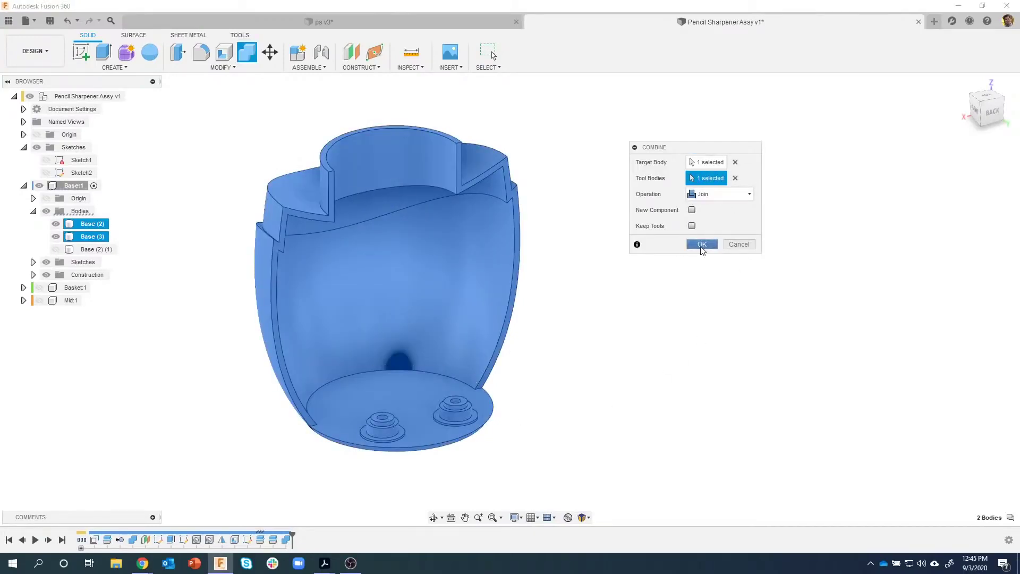
left_click(701, 245)
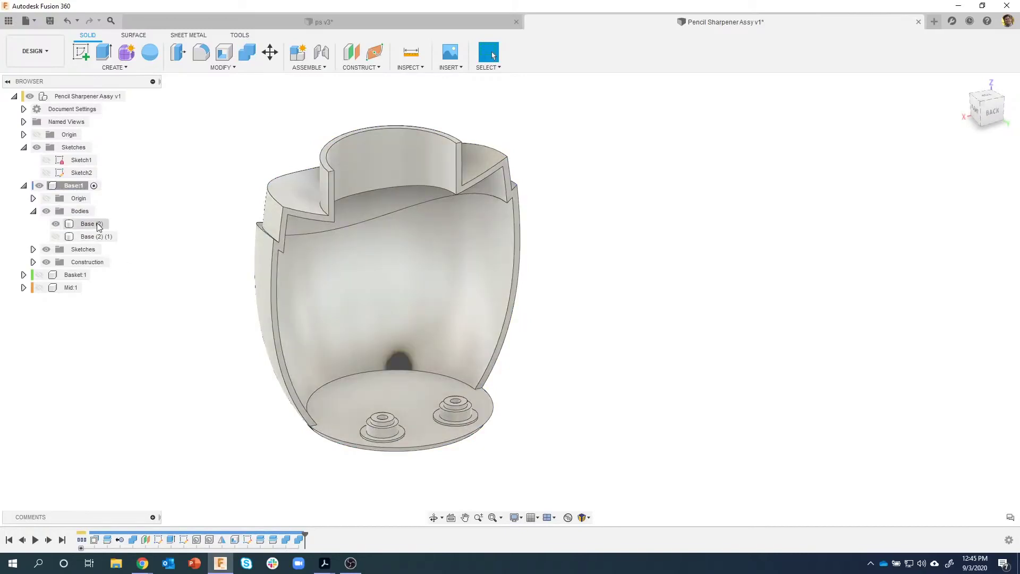
Step: Select Base (2) and examine the joined shell half, floor and posts from below and above
left_click(99, 227)
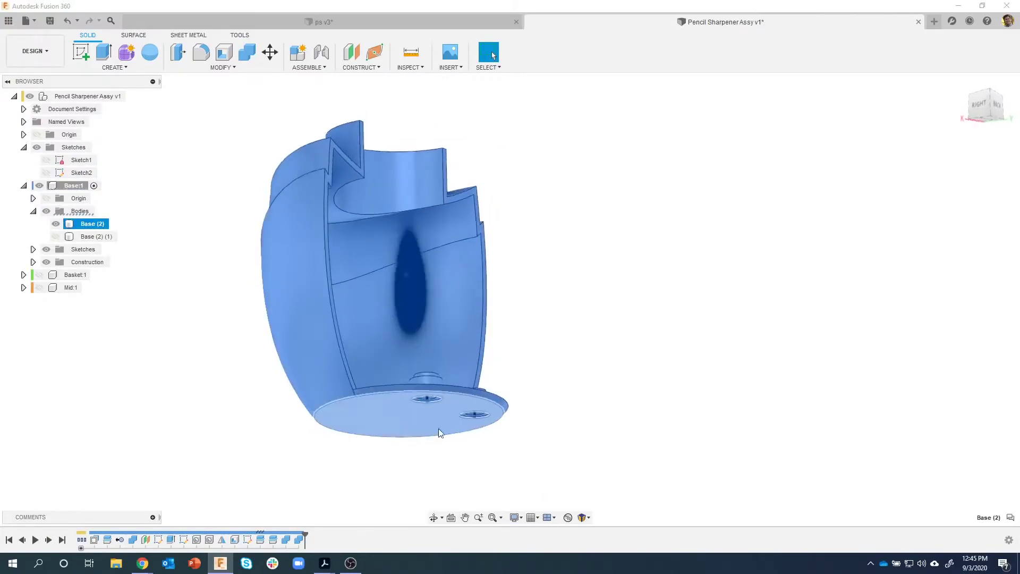
middle_click_drag(438, 428, 191, 309, "shift")
left_click(167, 290)
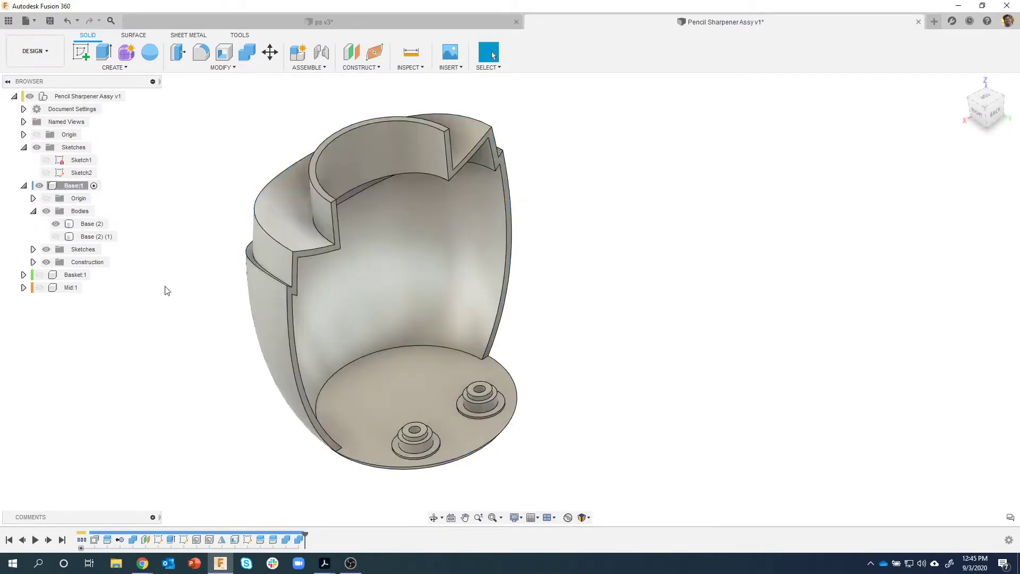
Step: Toggle the visibility of Base (2) and Base (2) (1) to compare the two halves, leaving only Base (2) shown
left_click(57, 236)
left_click(56, 223)
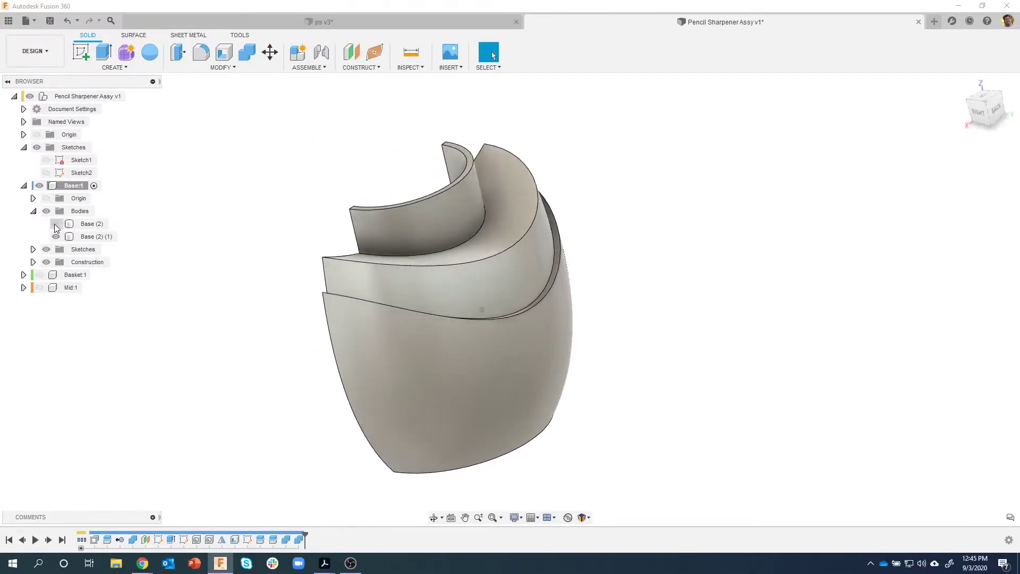
left_click(56, 224)
left_click(57, 239)
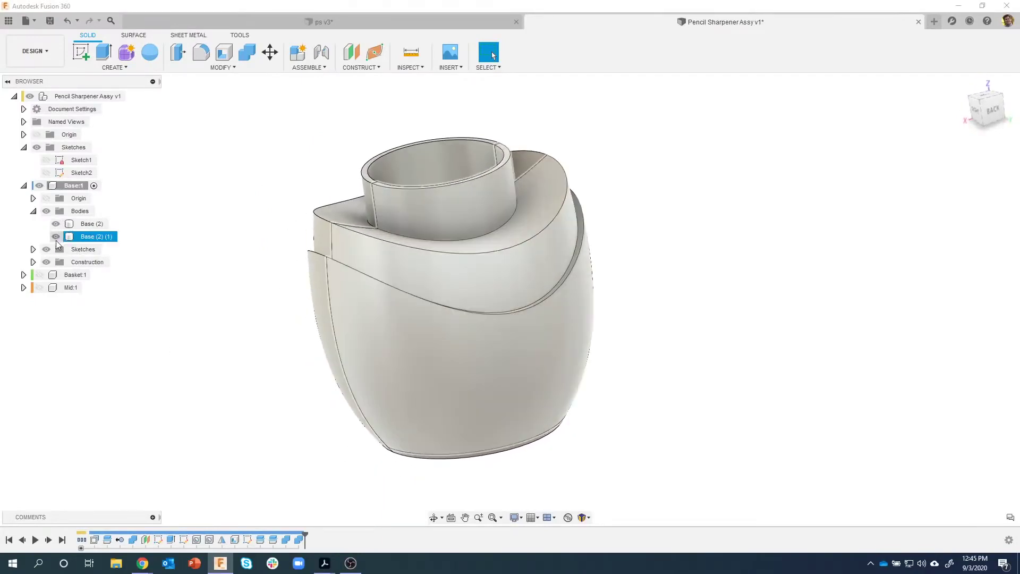
left_click(56, 237)
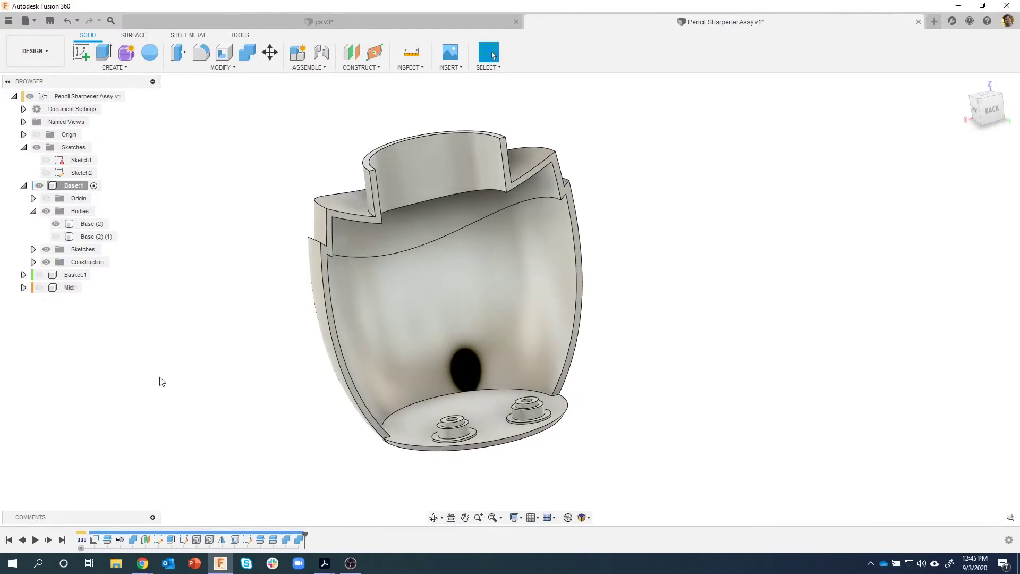
Step: Rename the body Base (2) as "Base with floor" and the body Base (2) (1) as "Base"
double_click(98, 223)
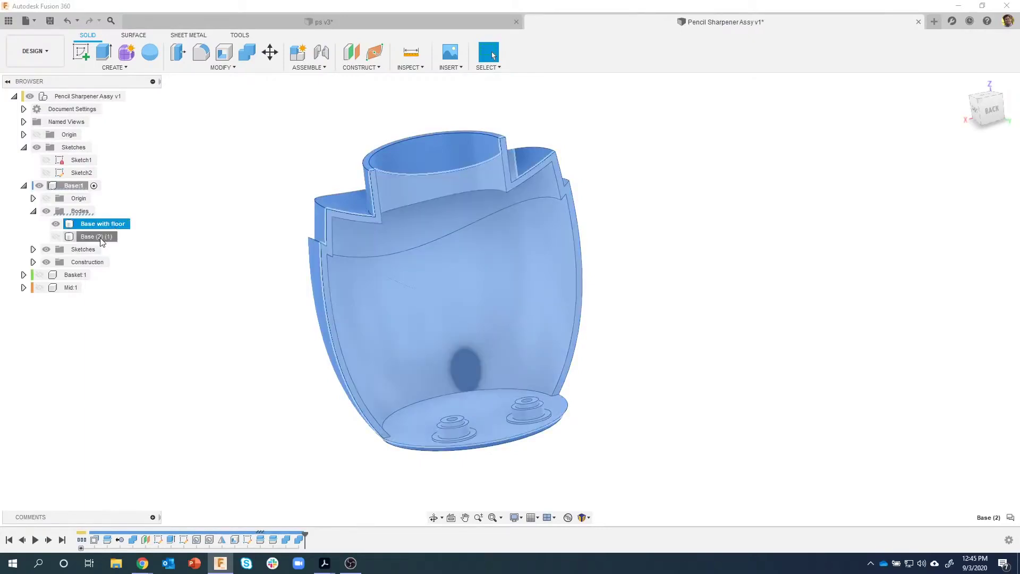
double_click(99, 236)
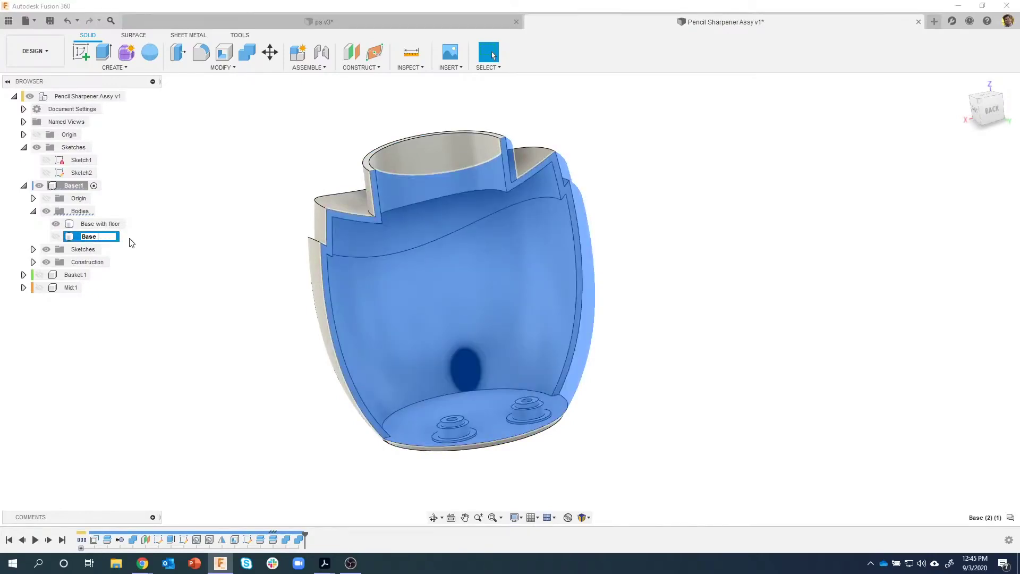
left_click(133, 382)
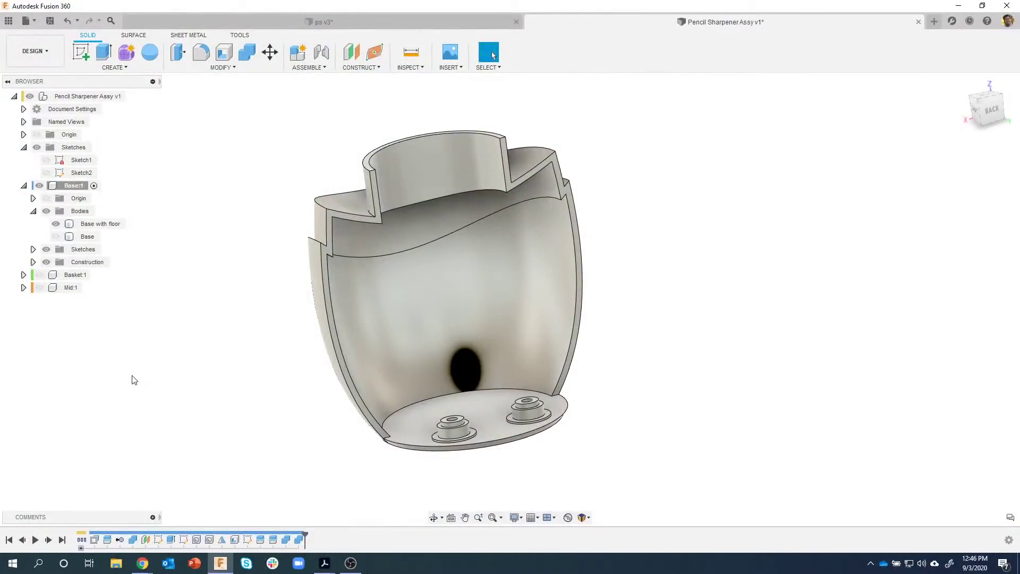
Step: Examine the stepped cut face of the Base with floor shell half from several angles, selecting it to trace its profile
middle_click_drag(134, 379, 282, 262, "shift")
scroll(391, 225, "up", 5)
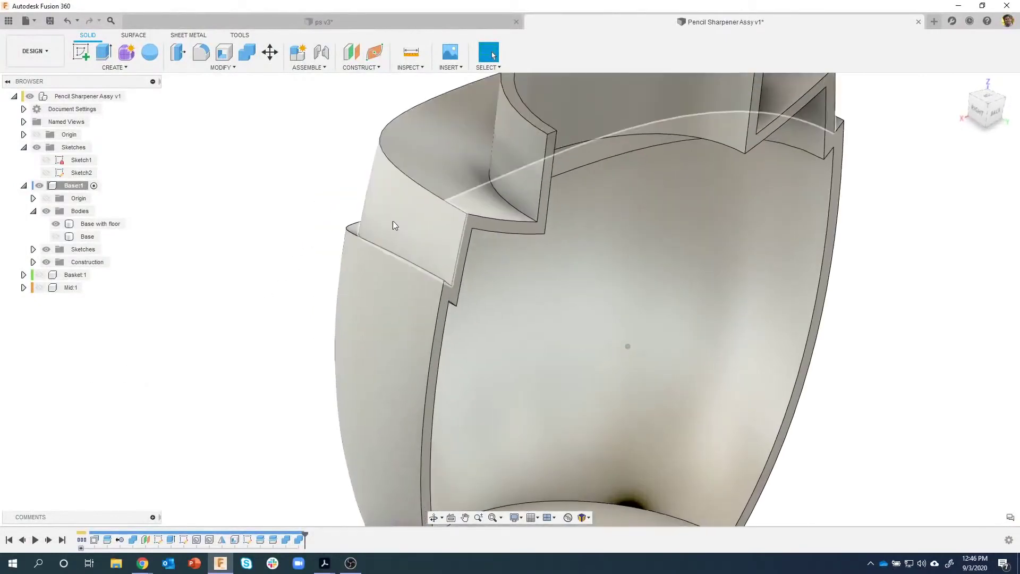
left_click(483, 227)
middle_click_drag(278, 315, 264, 355, "shift")
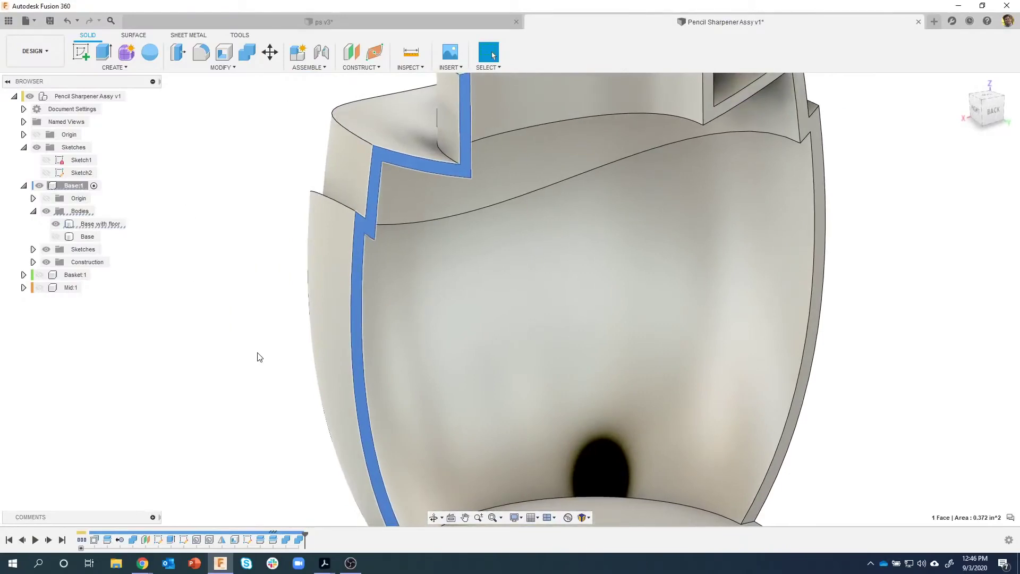
left_click(253, 330)
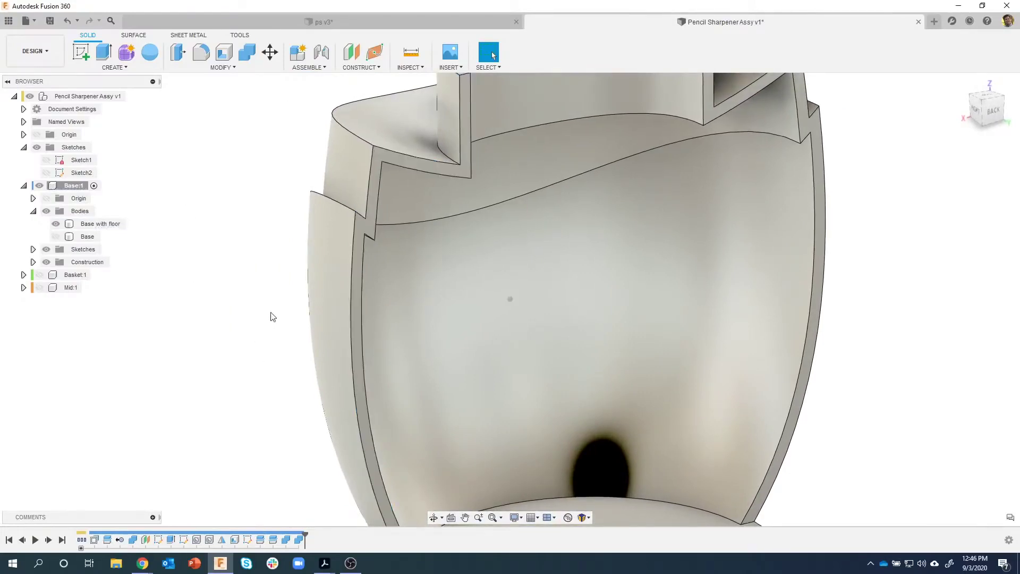
middle_click_drag(252, 329, 466, 262, "shift")
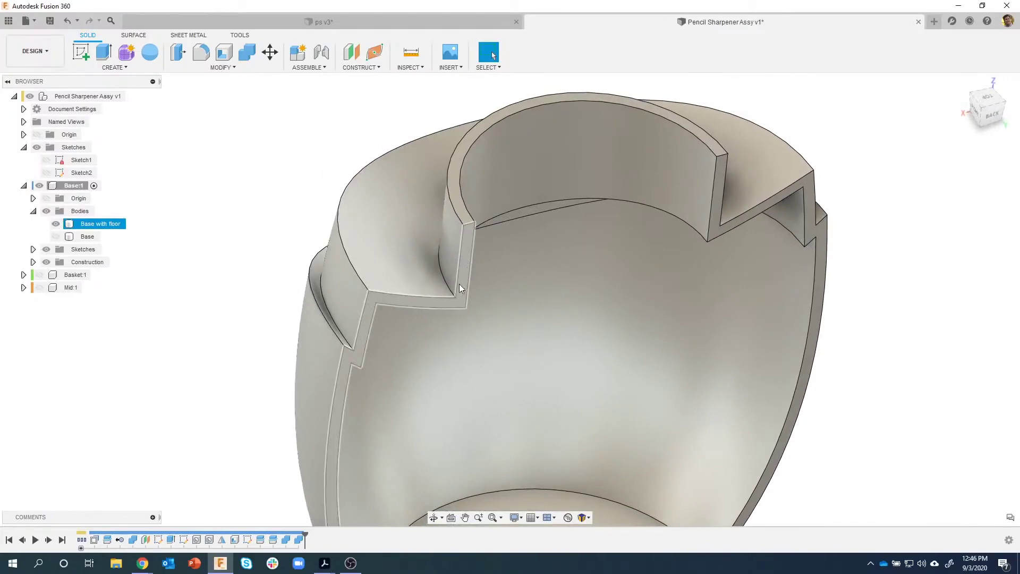
middle_click_drag(358, 352, 253, 290, "shift")
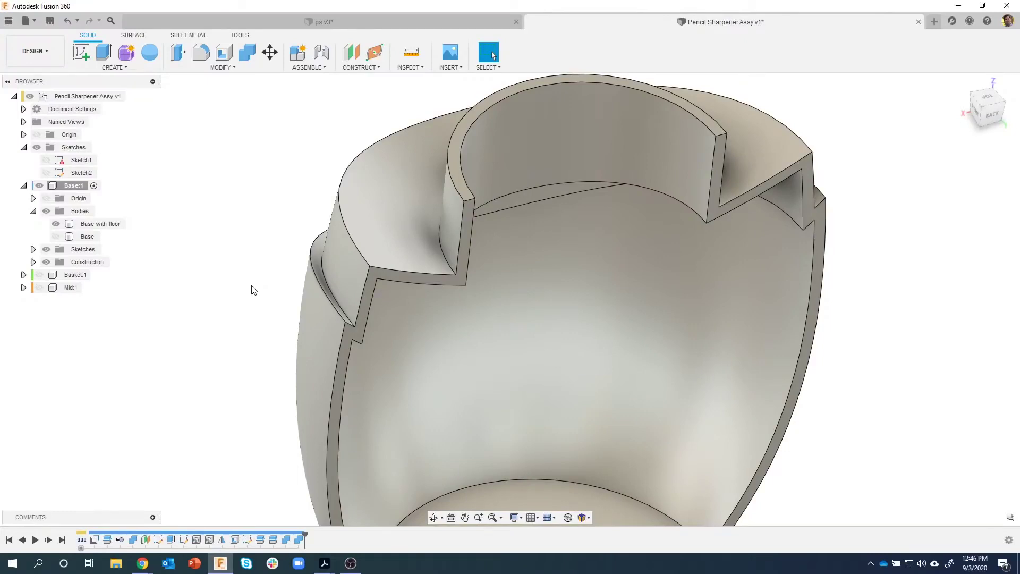
left_click(465, 232)
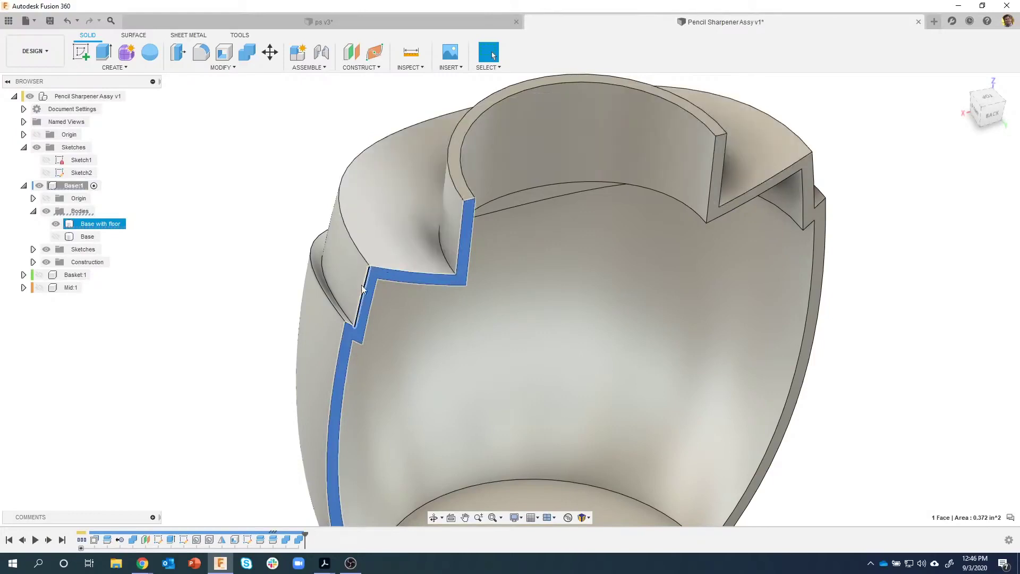
left_click(235, 251)
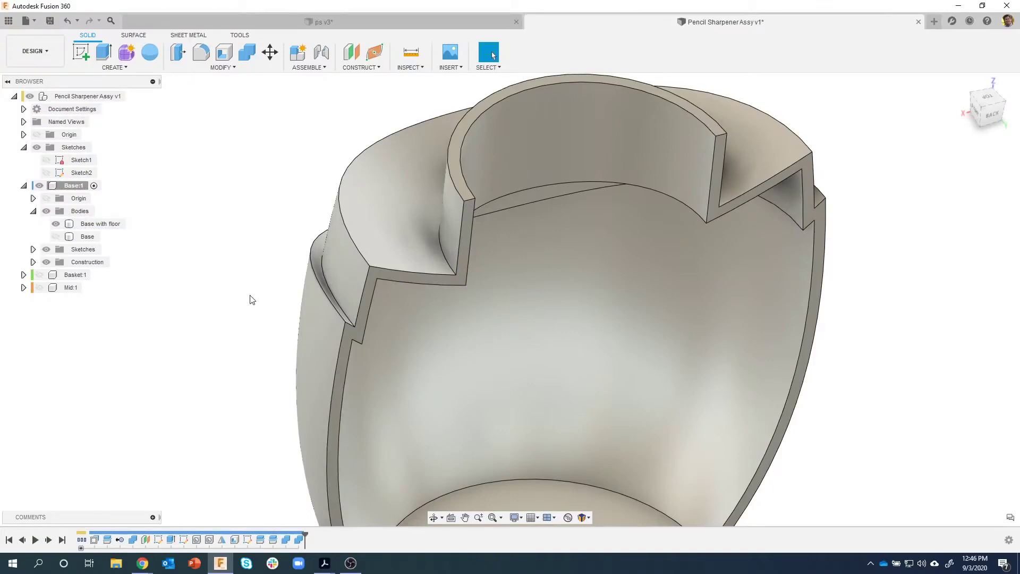
middle_click_drag(253, 278, 297, 277, "shift")
left_click(355, 282)
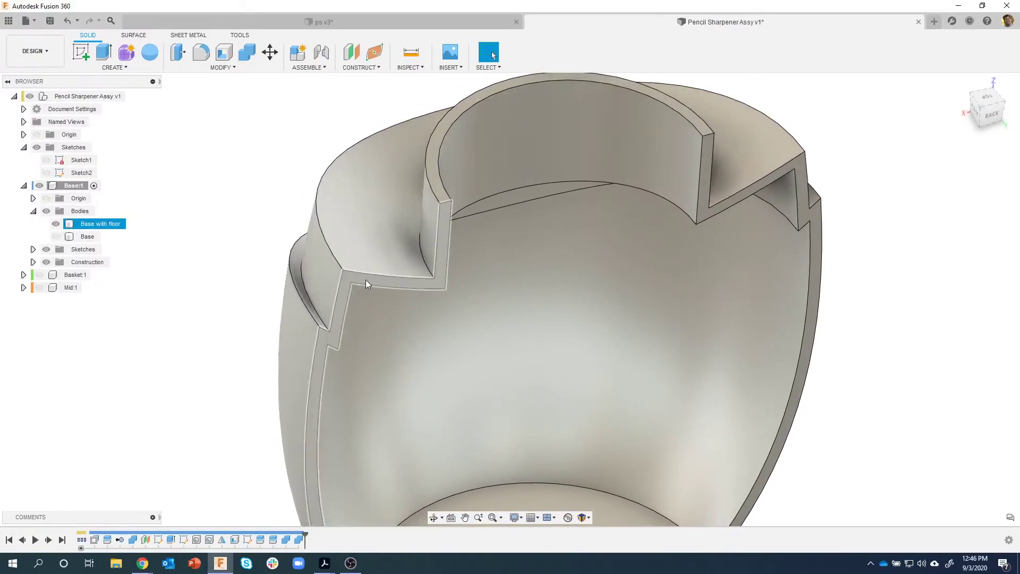
middle_click_drag(365, 279, 375, 289, "shift")
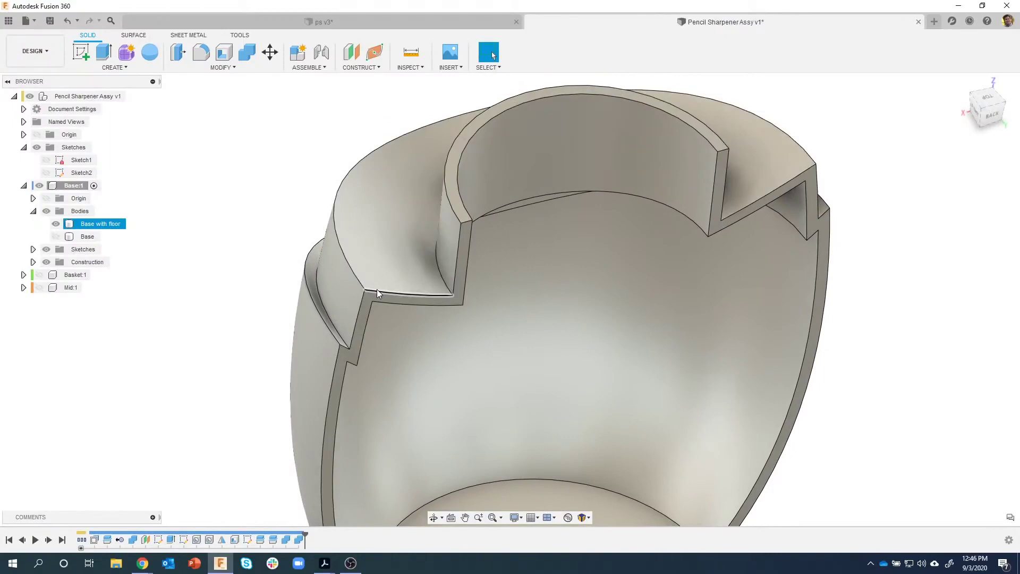
key("Escape")
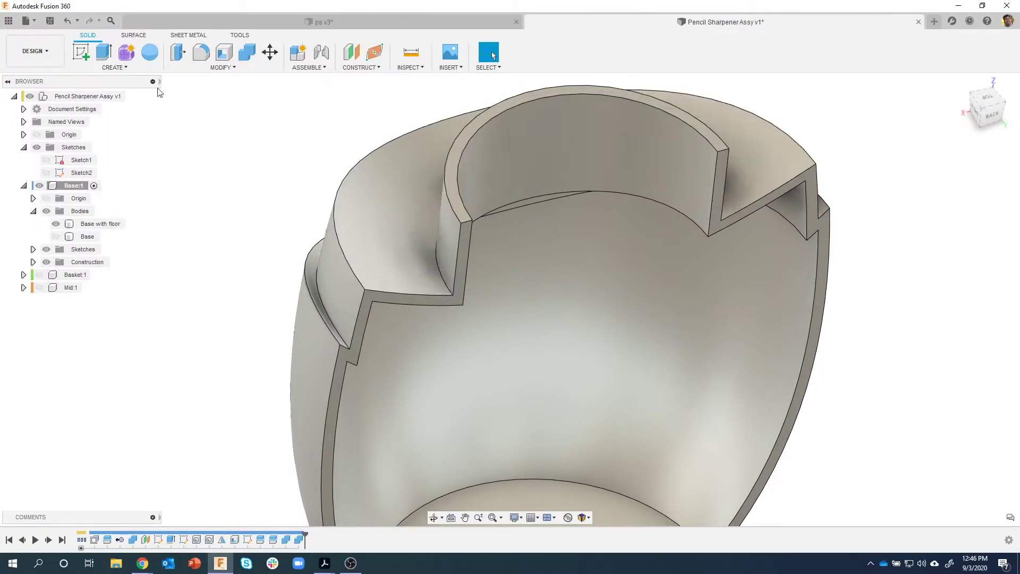
Step: Start a Revolve of one stepped cut face of Base with floor about the origin Z axis
left_click(121, 68)
left_click(106, 150)
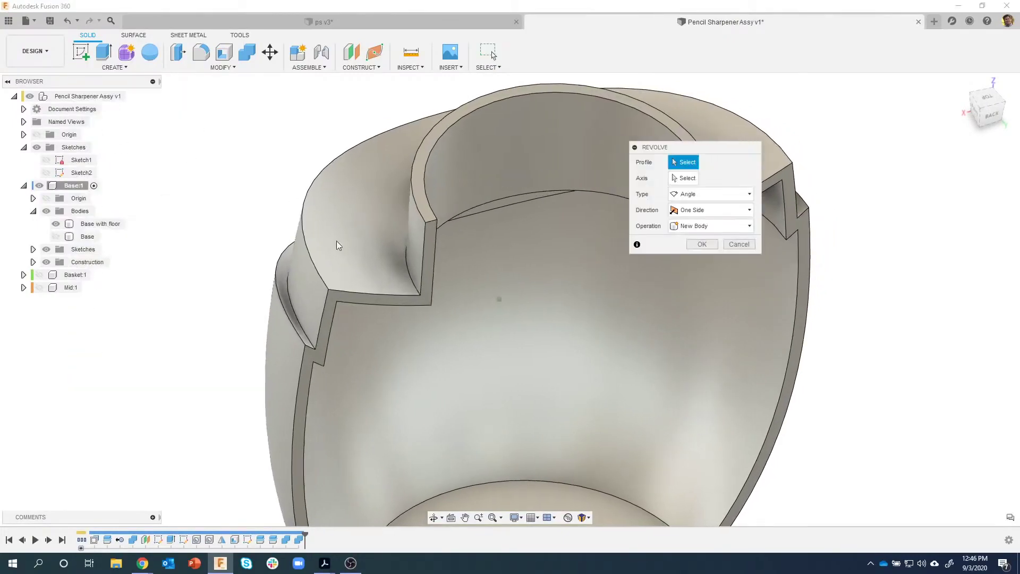
middle_click_drag(336, 240, 346, 276, "shift")
left_click(345, 302)
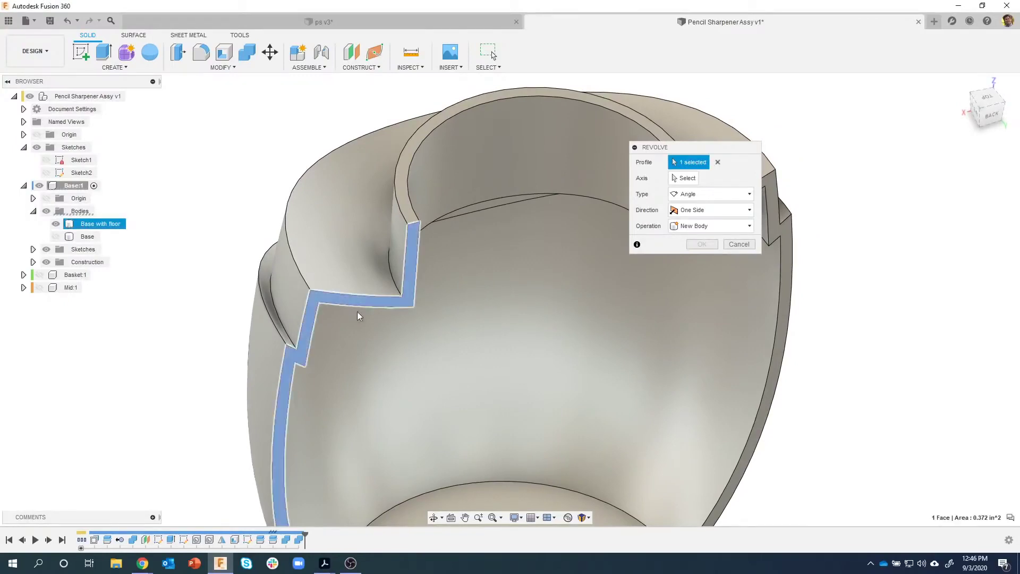
middle_click_drag(357, 311, 563, 313, "shift")
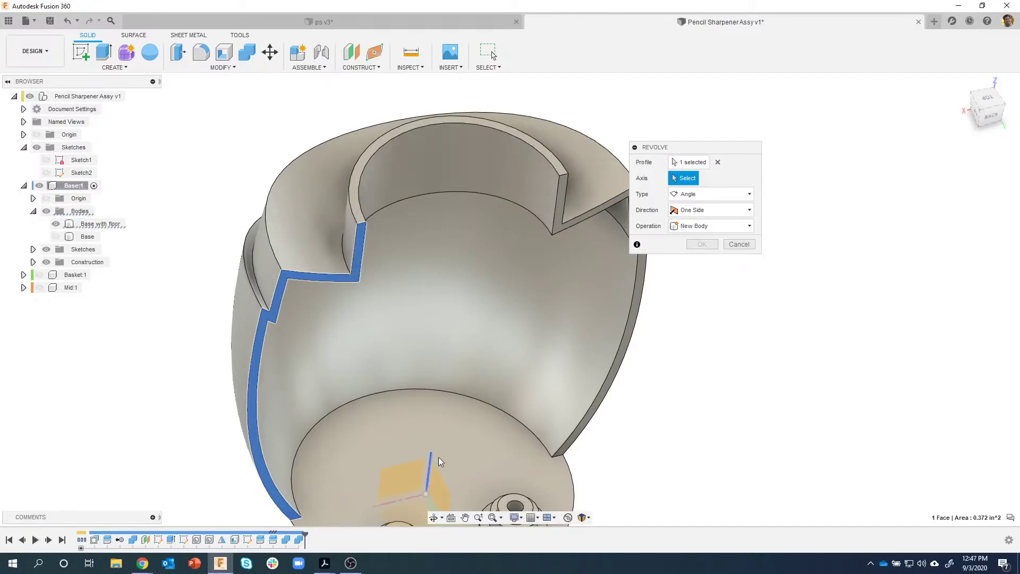
left_click(628, 337)
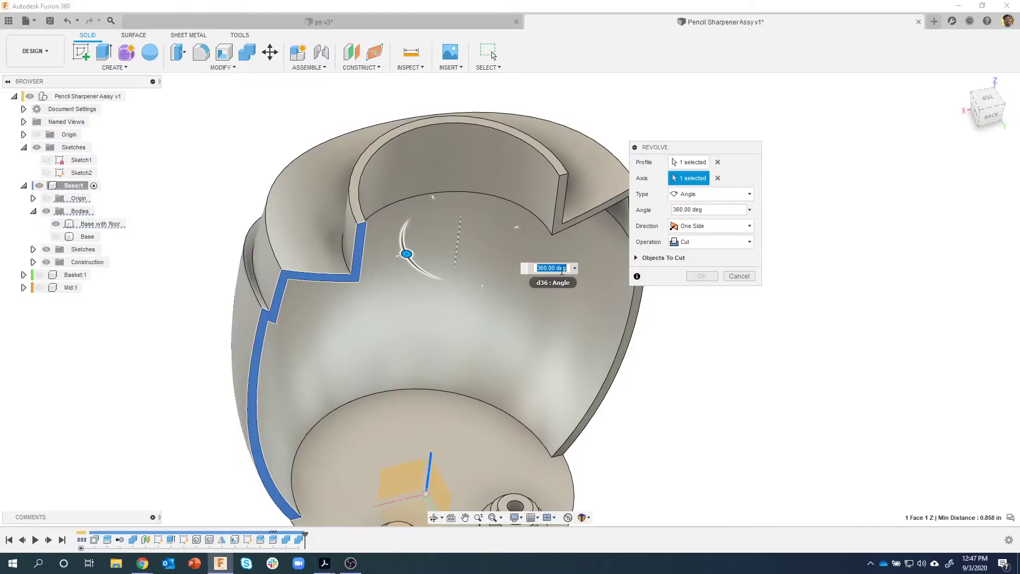
Step: Try revolve angles of 5 degrees, about 10.7 degrees and about 4 degrees to preview the lip thickness on the cut face
type("5")
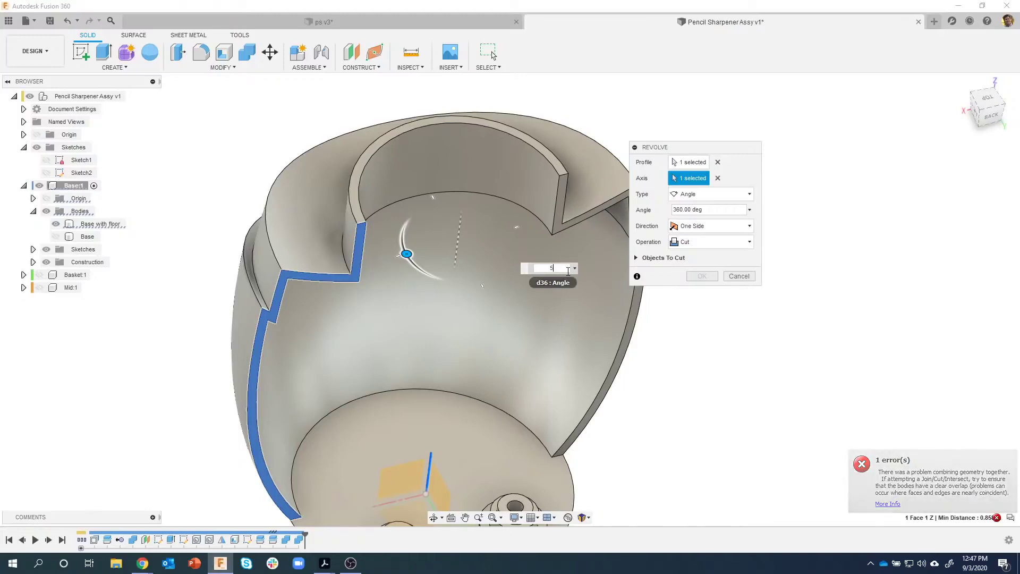
middle_click_drag(349, 330, 290, 332, "shift")
left_click_drag(406, 275, 410, 280)
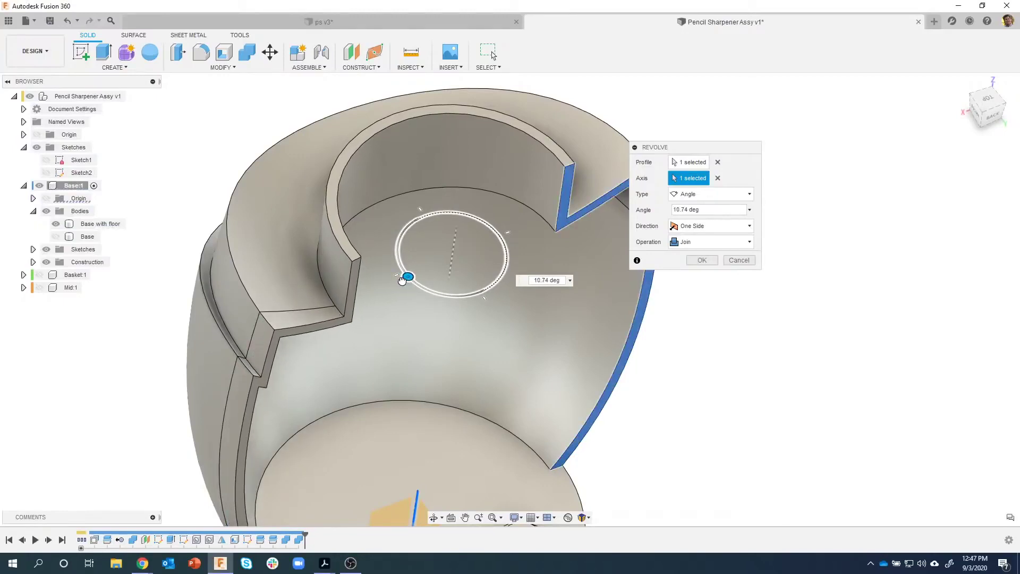
middle_click_drag(405, 279, 194, 317, "shift")
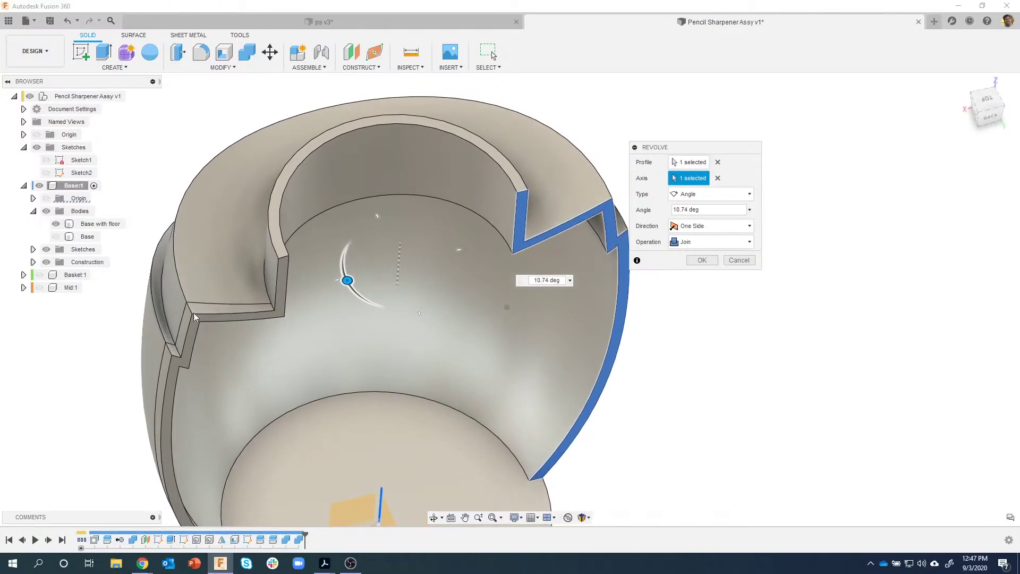
mouse_move(268, 393)
middle_mouse_down("shift")
mouse_move(244, 366)
mouse_move(298, 391)
mouse_move(377, 292)
middle_mouse_up("shift")
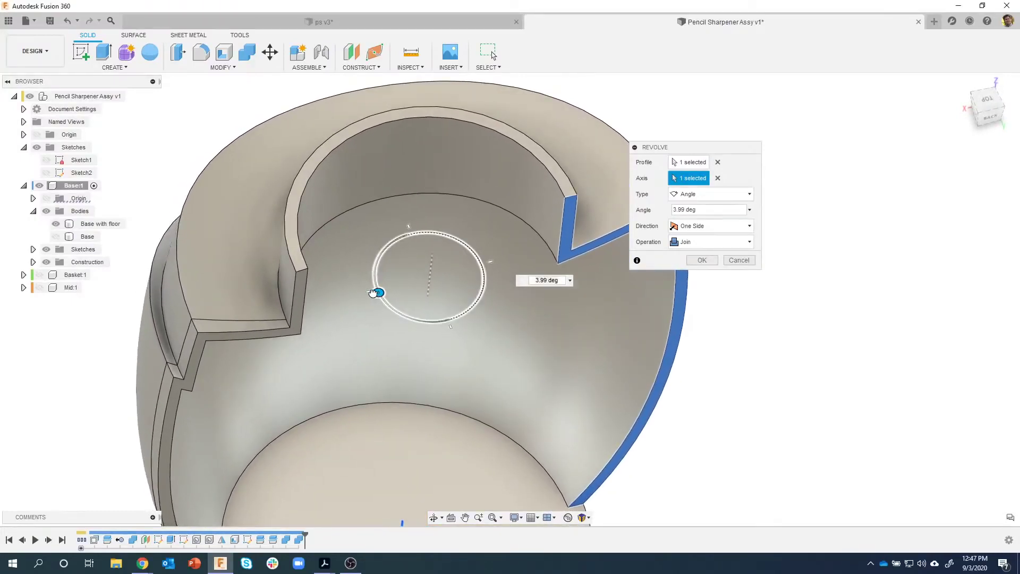
left_click_drag(373, 293, 370, 293)
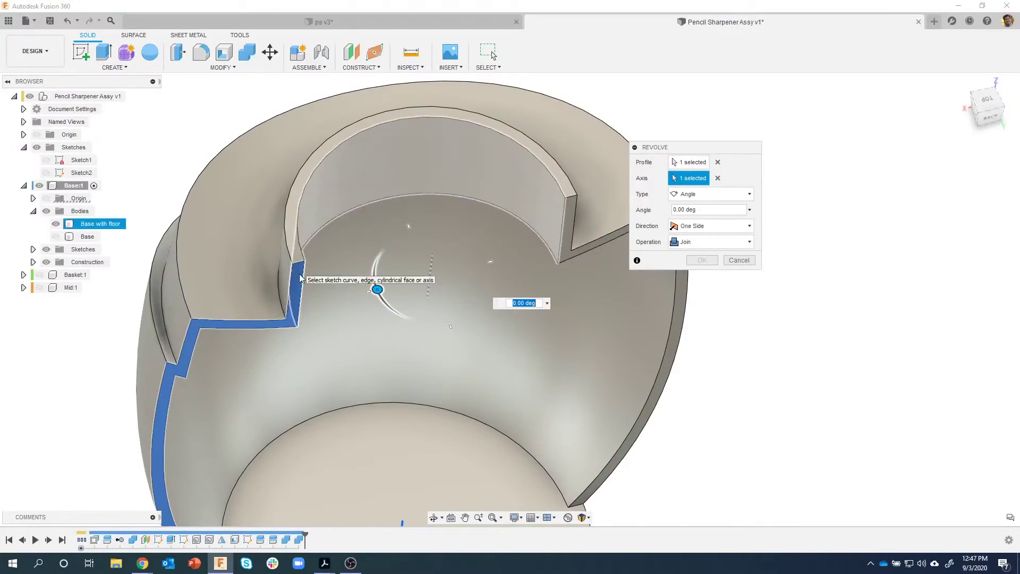
middle_click_drag(300, 277, 287, 306, "shift")
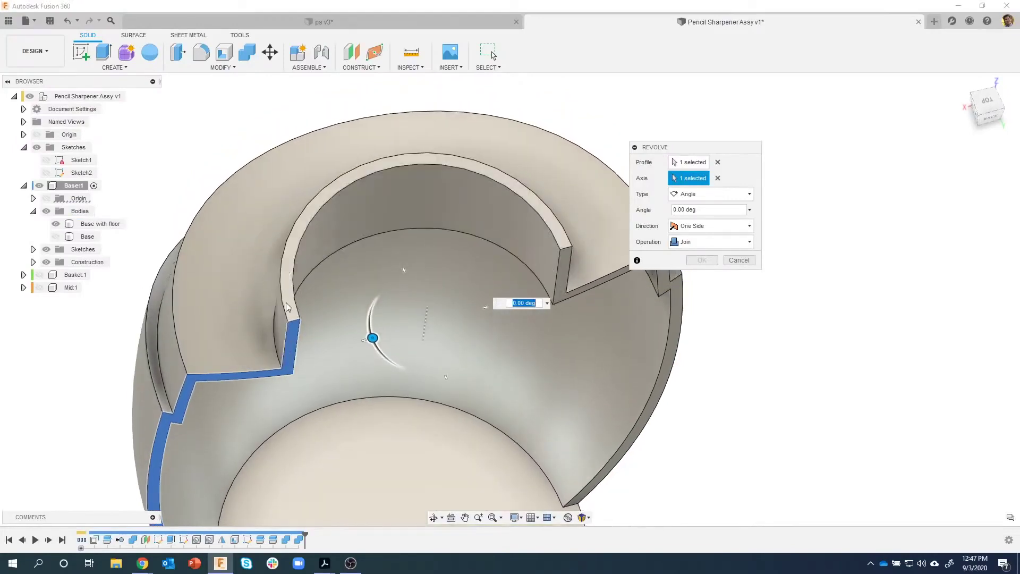
middle_click_drag(467, 370, 388, 320, "shift")
Step: Complete the Revolve at 2 degrees as a New Body, and select the resulting thin body
left_click_drag(382, 320, 384, 322)
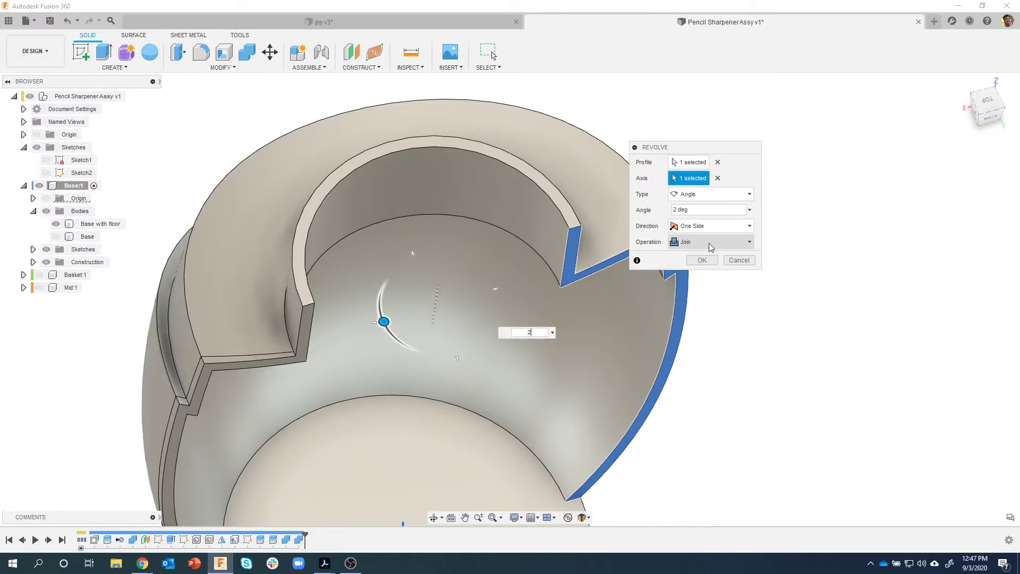
left_click(697, 240)
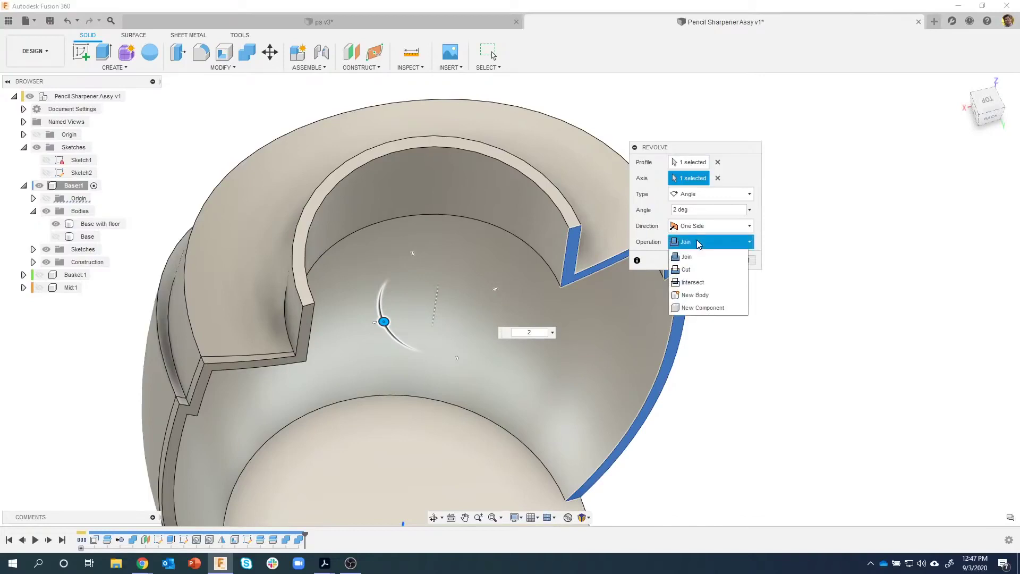
left_click(699, 296)
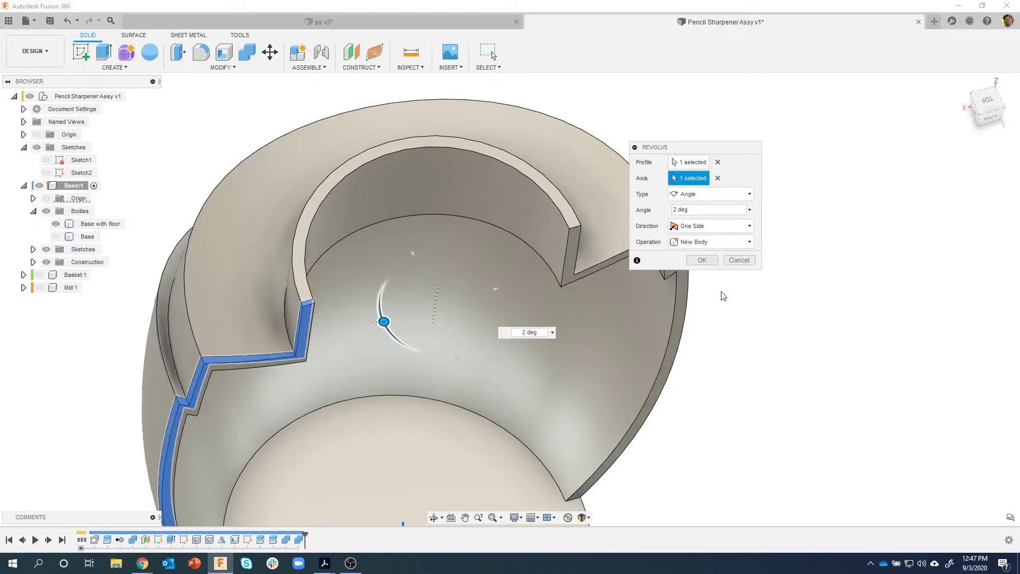
left_click(696, 261)
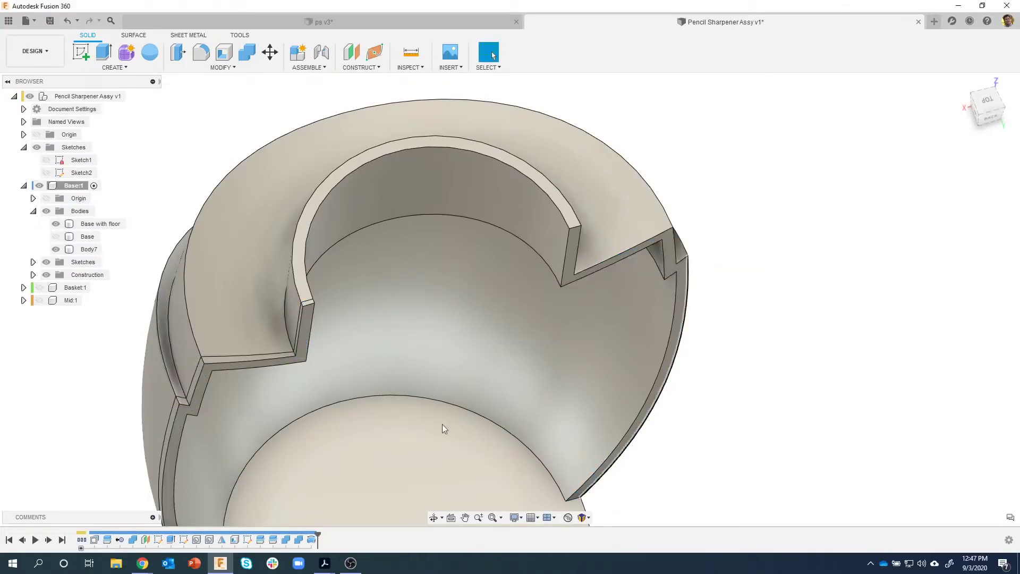
left_click(146, 418)
left_click(126, 361)
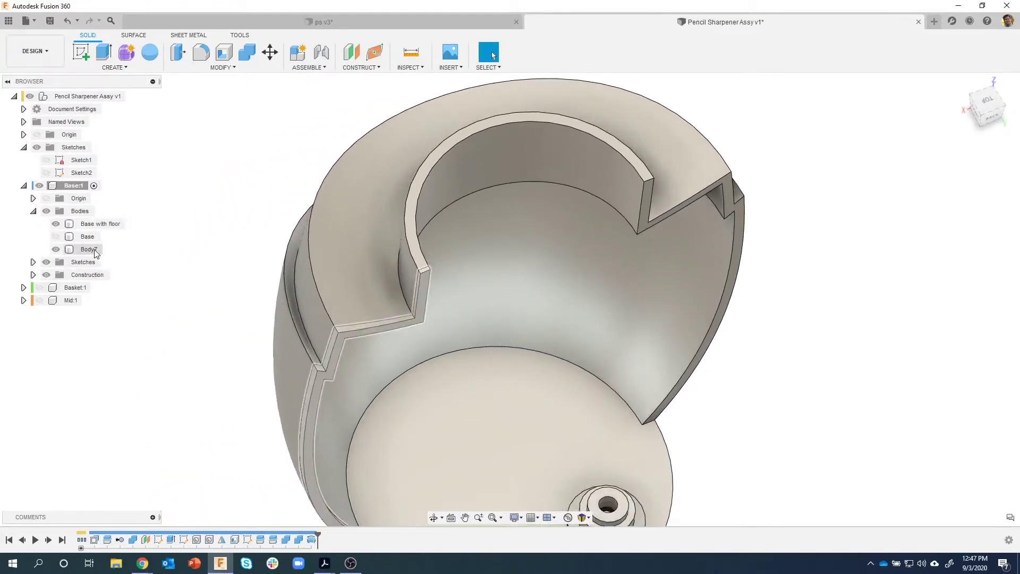
left_click(90, 249)
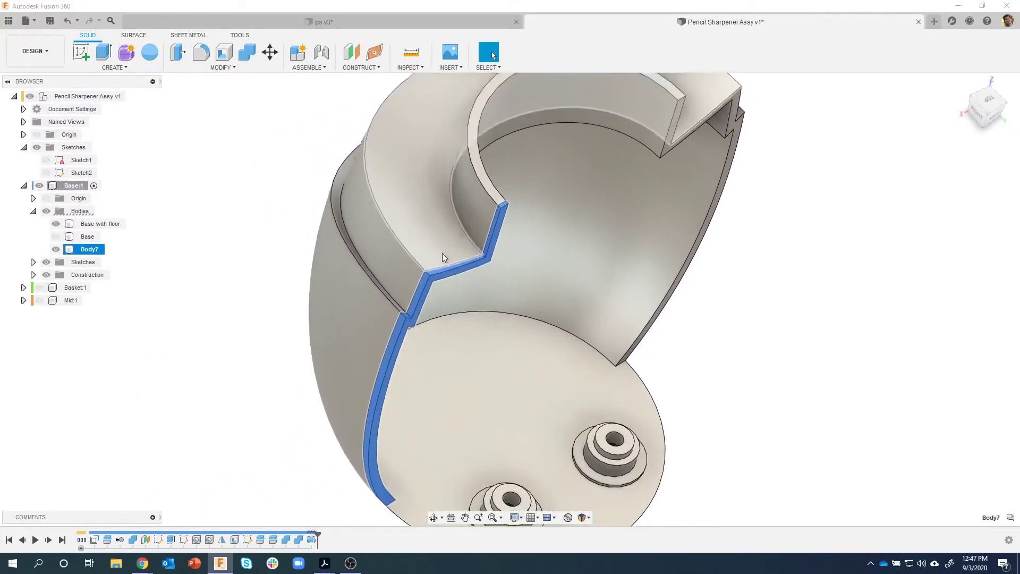
Step: Revolve the opposite stepped cut face of Base with floor 2 degrees about the origin Z axis as a New Body
middle_click_drag(348, 346, 556, 453, "shift")
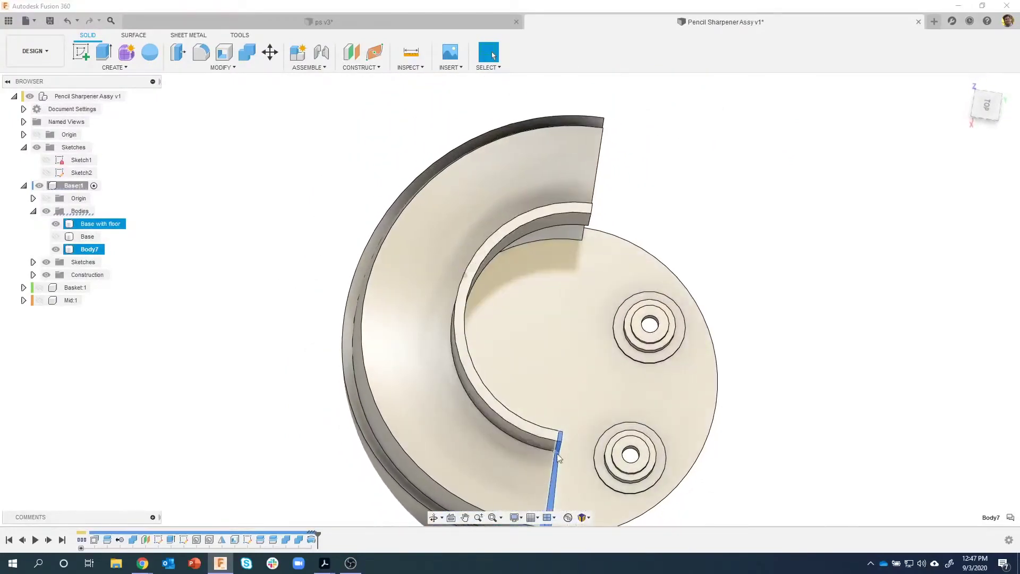
middle_click_drag(669, 420, 730, 357, "shift")
right_click_drag(728, 352, 728, 179)
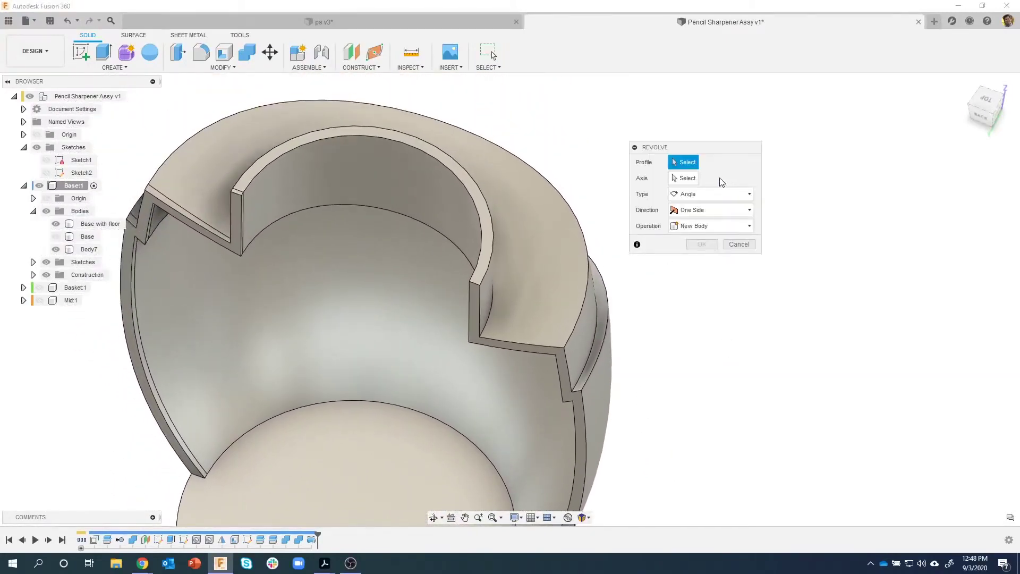
left_click(562, 364)
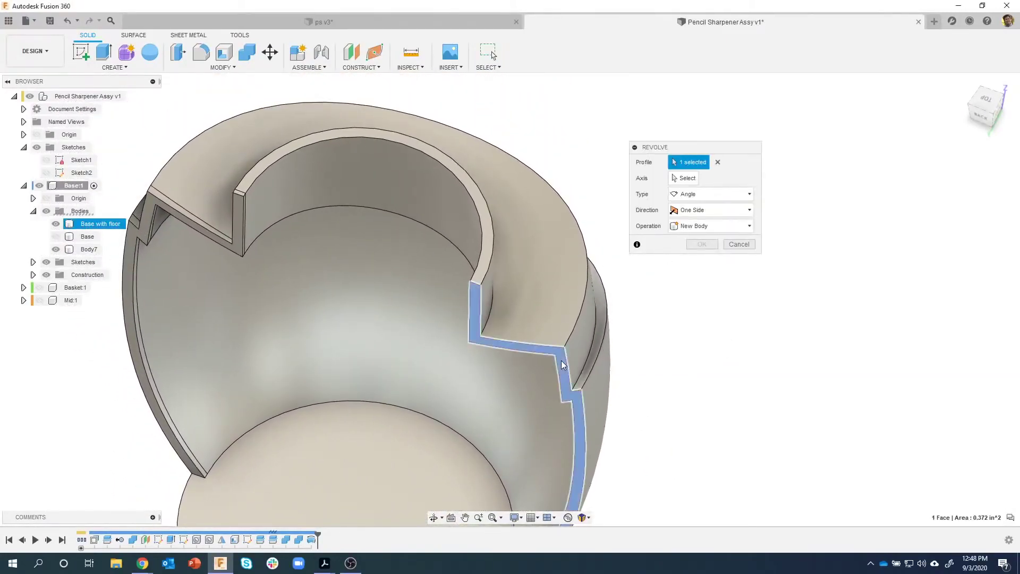
left_click(684, 178)
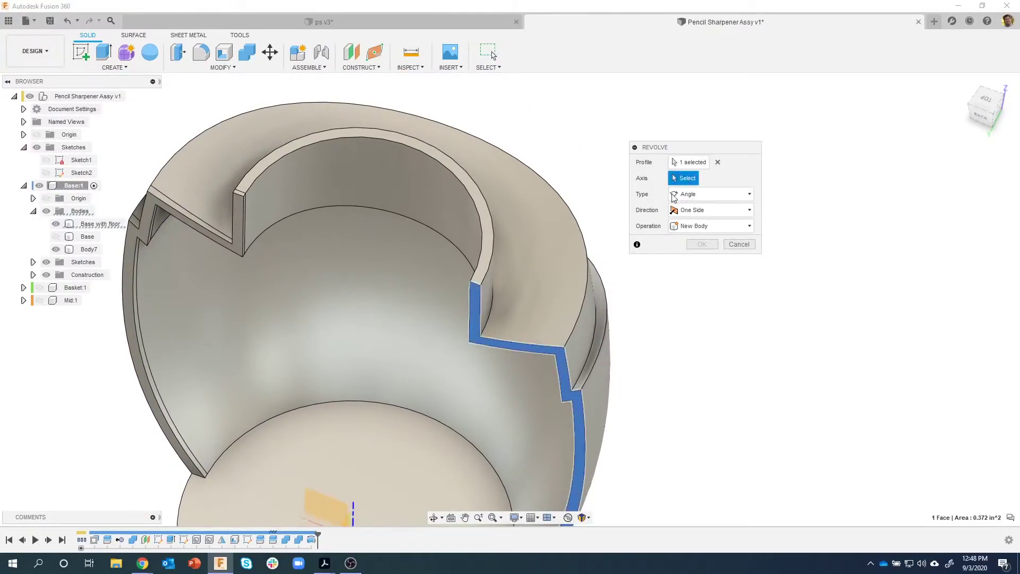
scroll(407, 420, "down", 1)
left_click(346, 460)
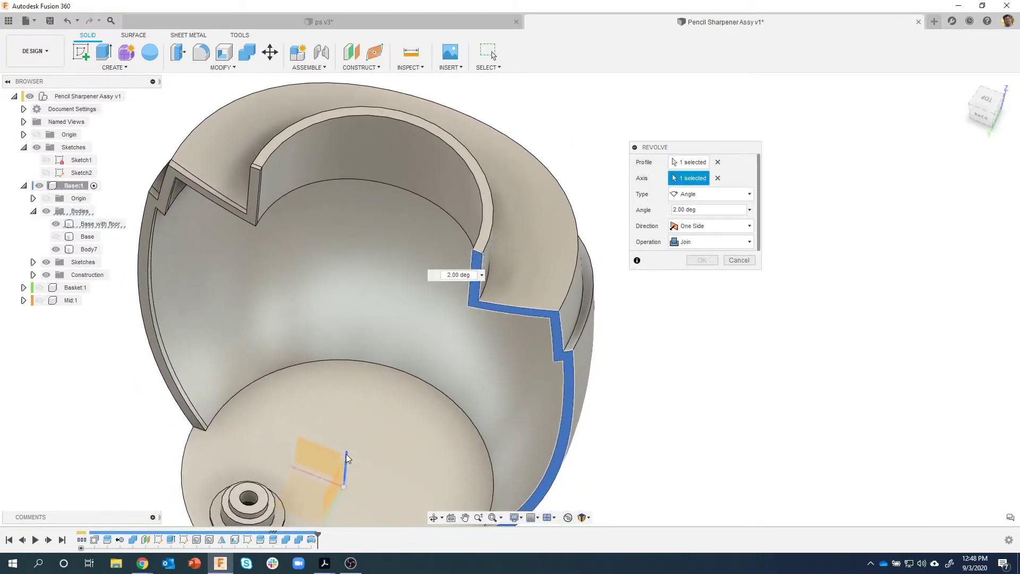
left_click(712, 243)
left_click(698, 296)
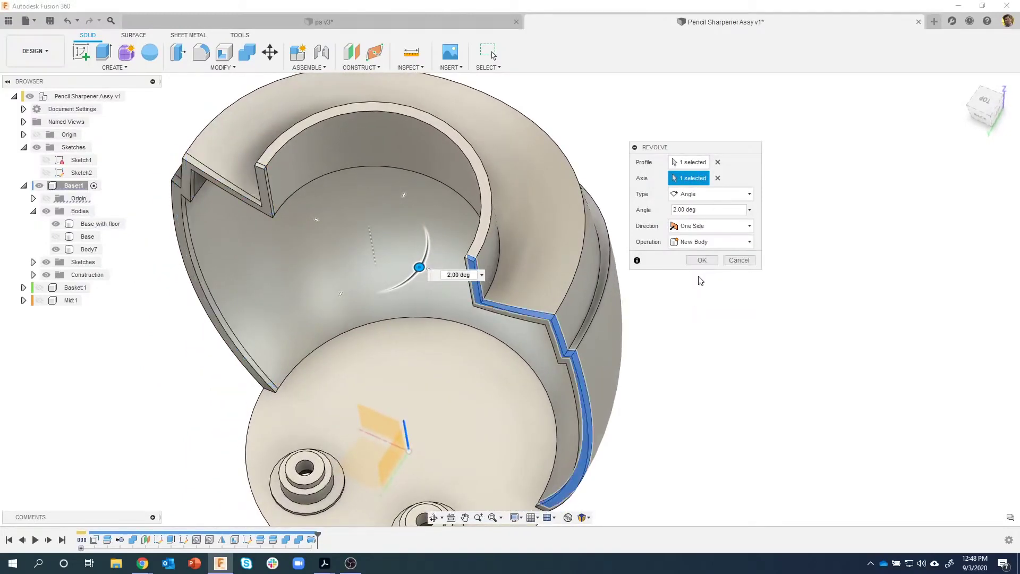
left_click(701, 259)
Step: Hide Base with floor to isolate the two thin revolved bodies, and inspect the stepped end of Body7
middle_click_drag(724, 323, 96, 257, "shift")
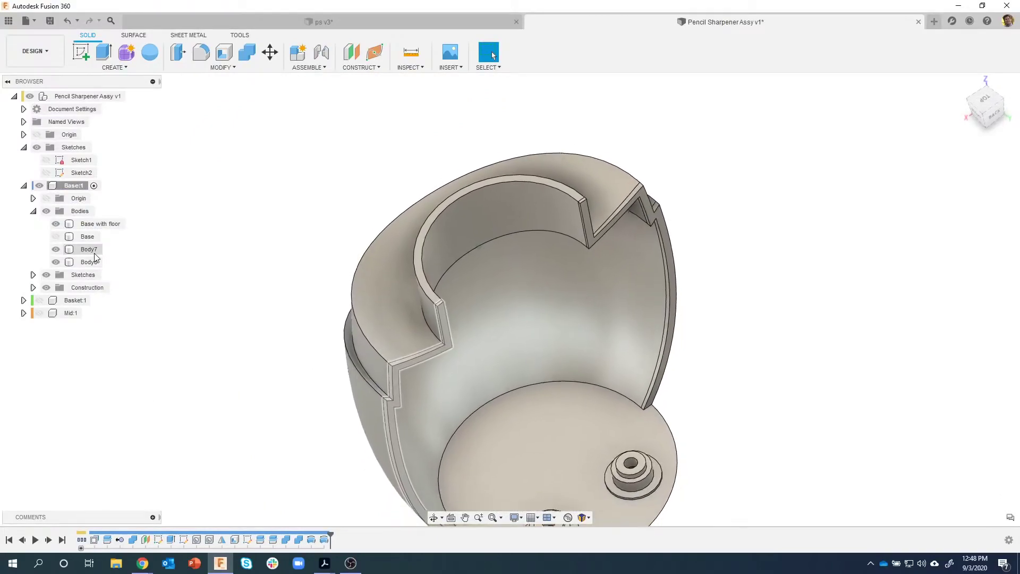
left_click(57, 224)
left_click(57, 225)
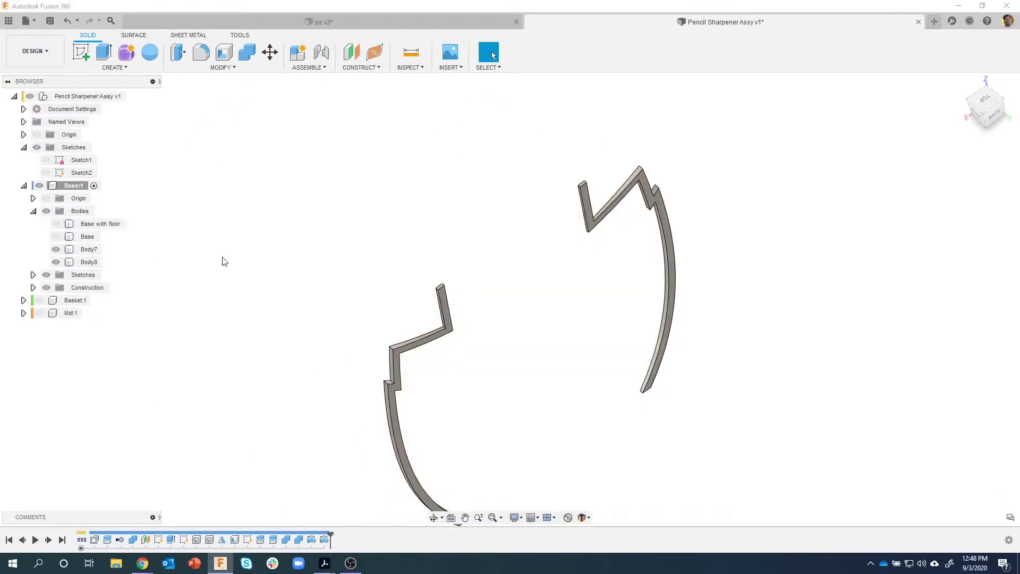
scroll(425, 242, "up", 5)
scroll(425, 242, "up", 2)
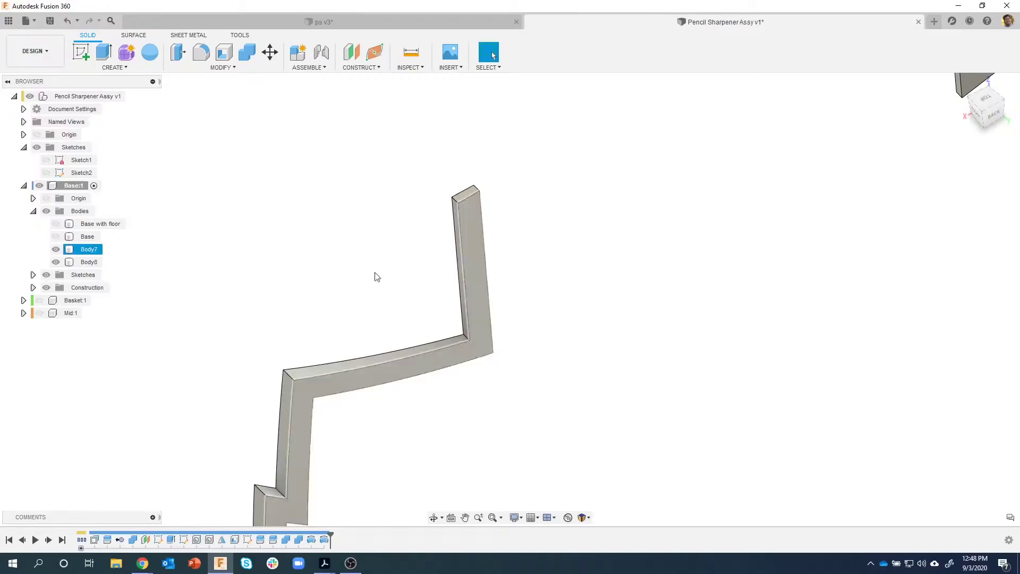
scroll(374, 275, "up", 2)
scroll(479, 235, "up", 1)
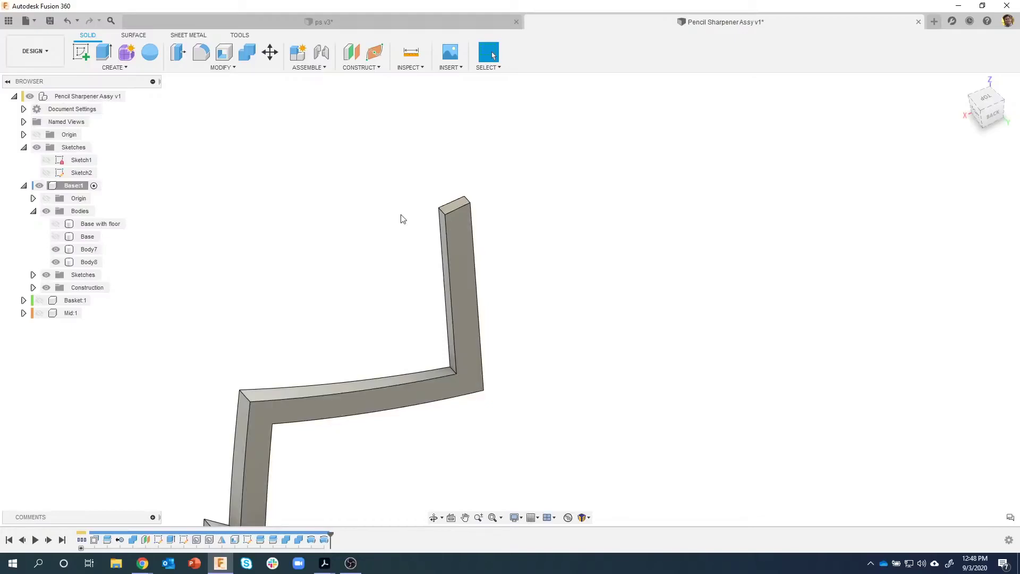
scroll(366, 215, "down", 2)
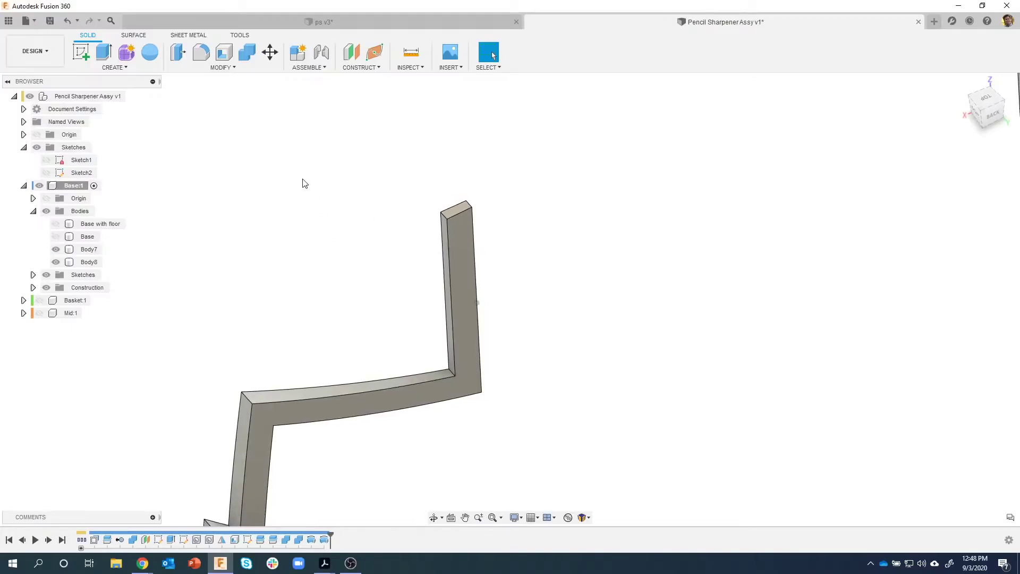
Step: Start a Shell on the stepped profile face of Body7, trying inside thicknesses of 0.04 in and about 0.024 in
left_click(224, 53)
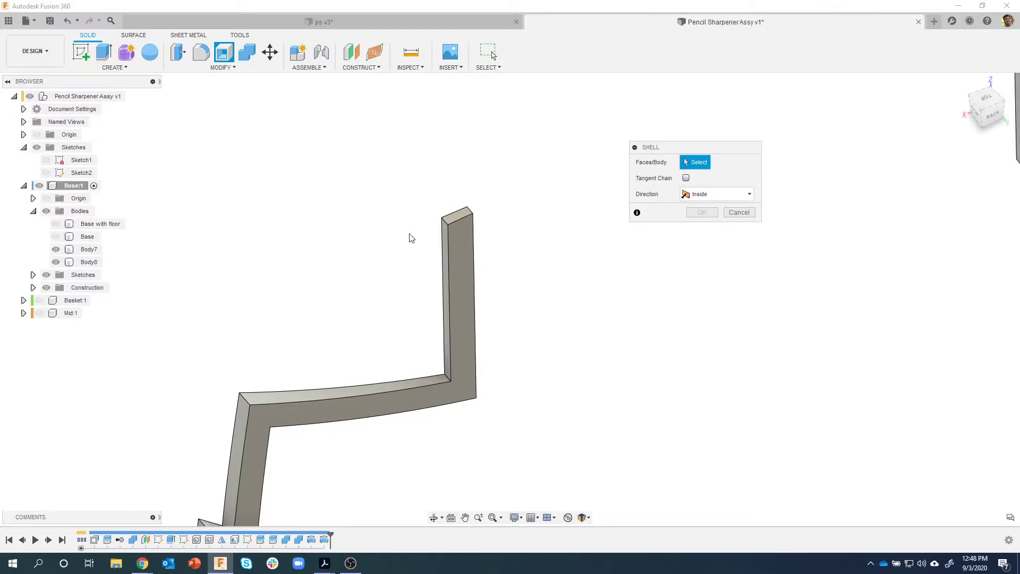
left_click(460, 254)
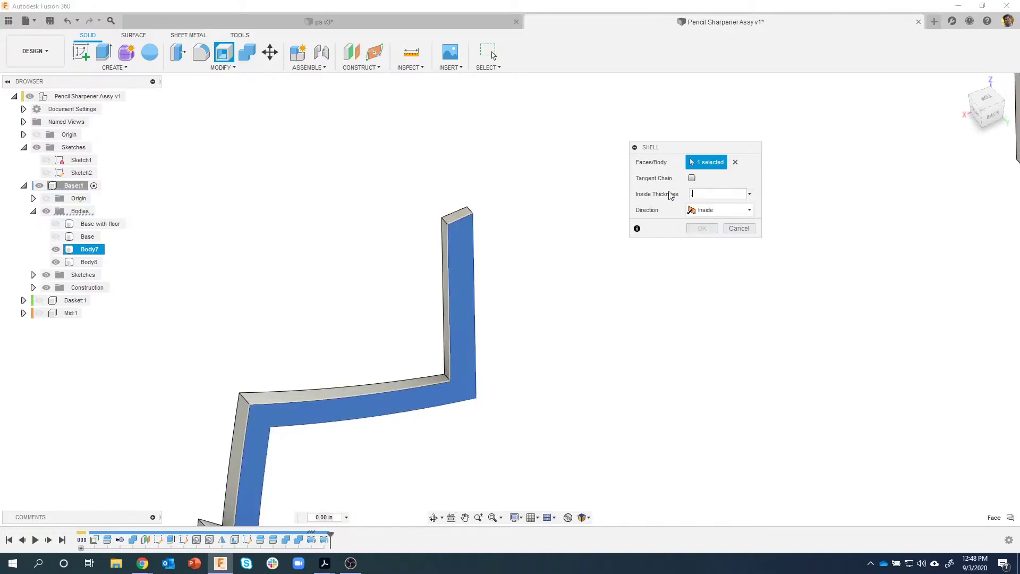
scroll(472, 285, "down", 3)
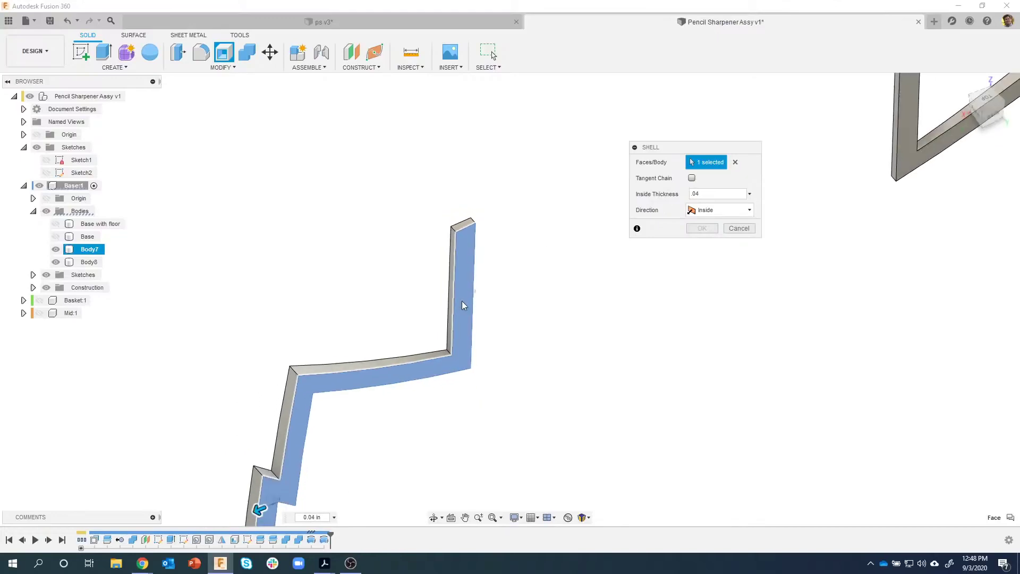
middle_click_drag(432, 374, 437, 320)
left_click_drag(276, 443, 282, 446)
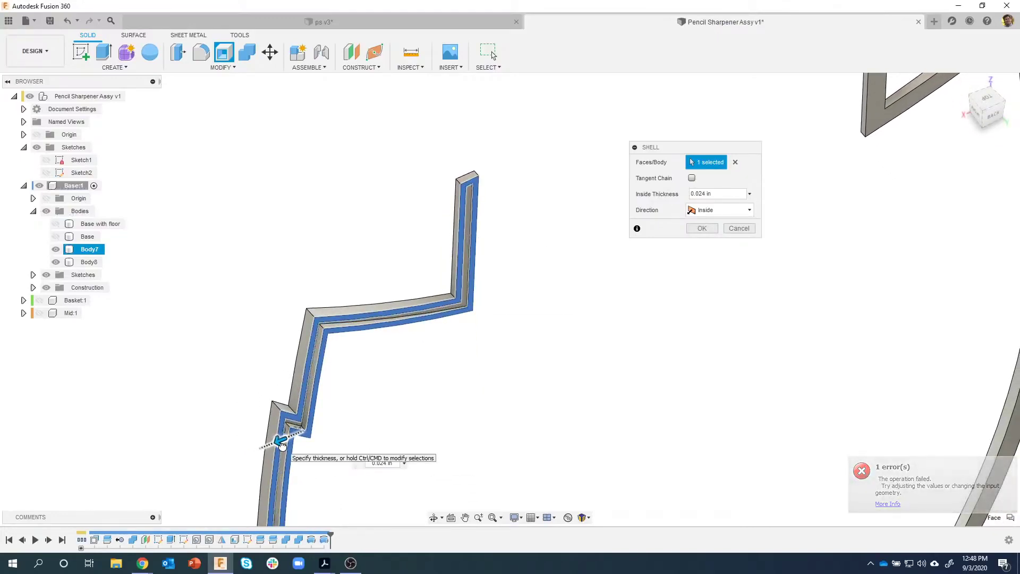
Step: Add the outer vertical face, top end face and rear profile face of Body7 to the faces removed by the Shell
scroll(554, 234, "up", 3)
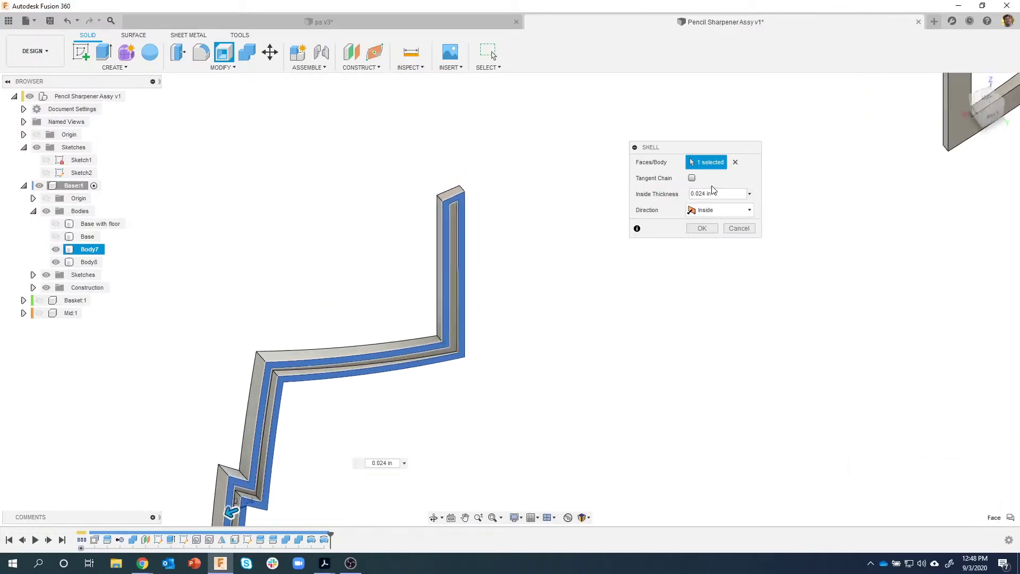
middle_click_drag(554, 234, 448, 228, "shift")
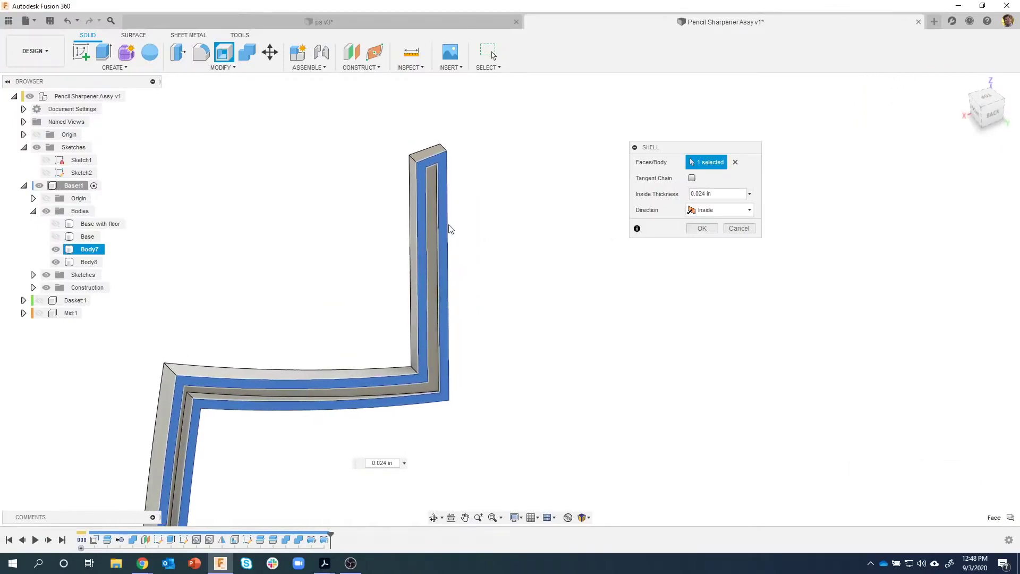
middle_click_drag(439, 314, 446, 276, "shift")
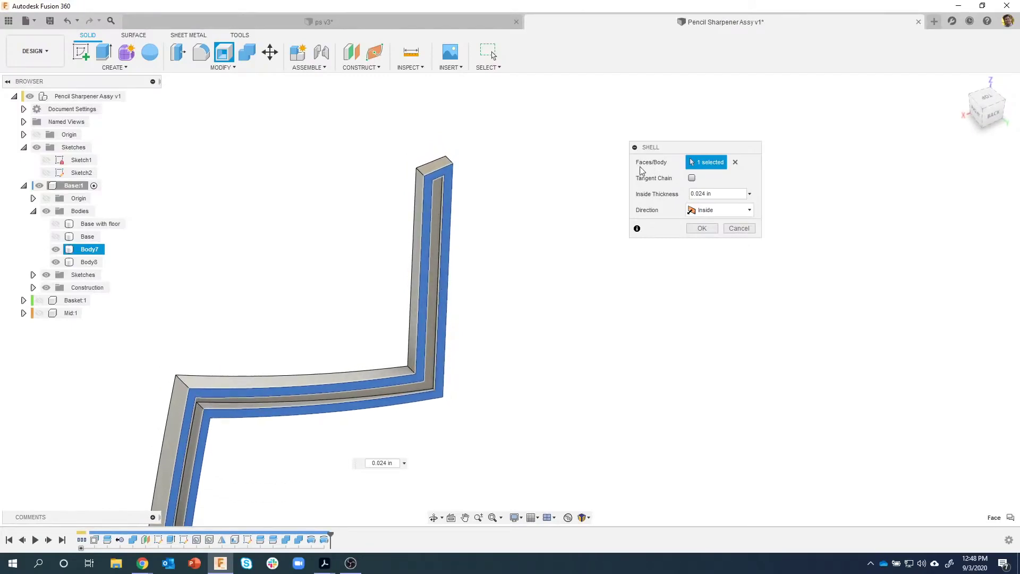
left_click(426, 211)
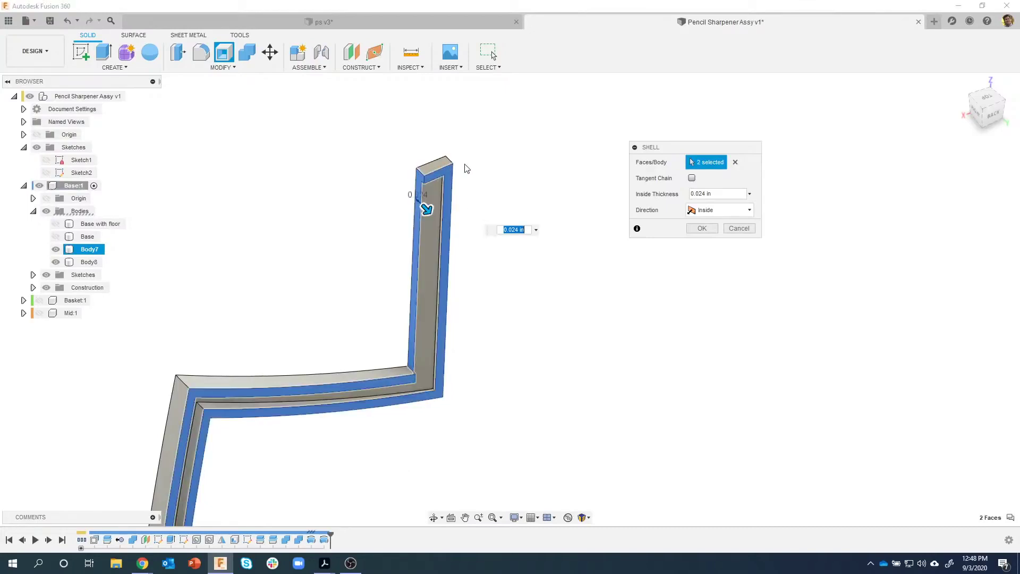
left_click(433, 163)
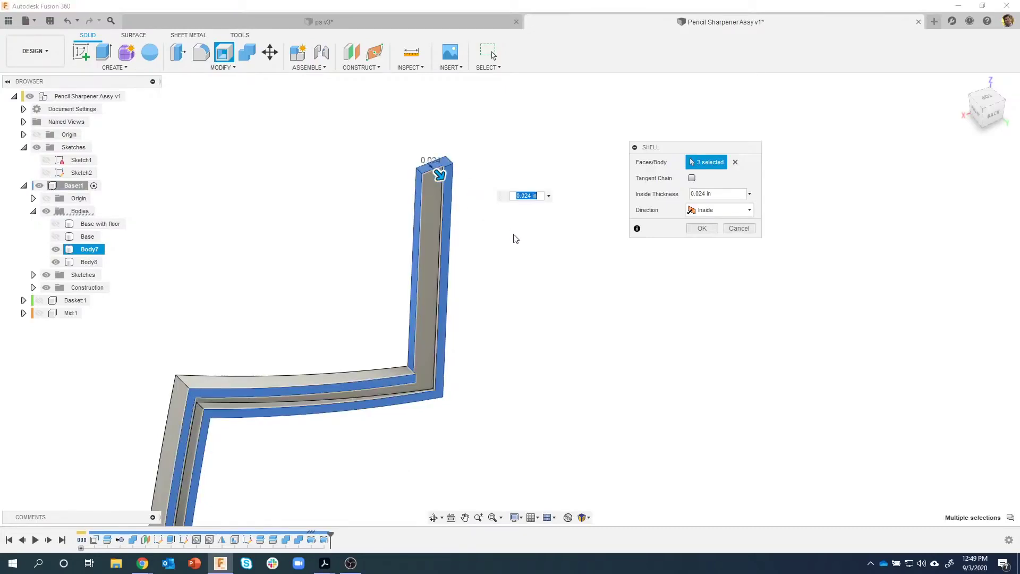
middle_click_drag(528, 282, 460, 245, "shift")
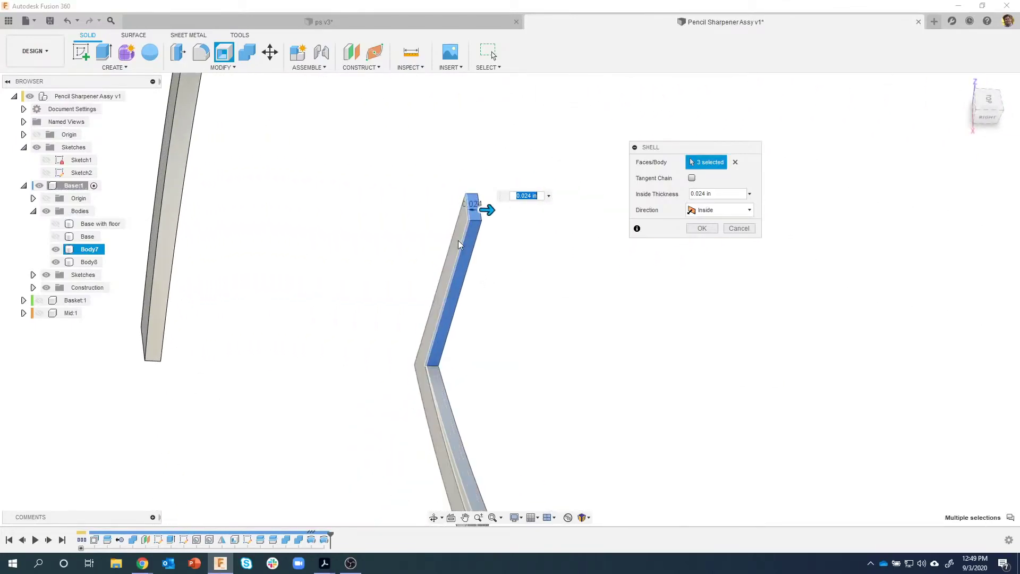
left_click(457, 242)
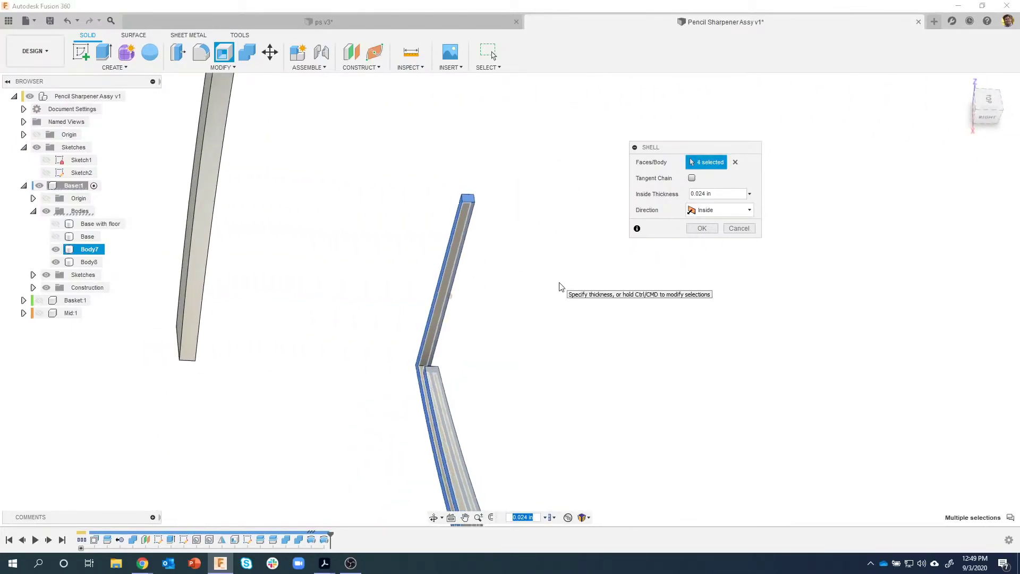
middle_click_drag(560, 287, 438, 178, "shift")
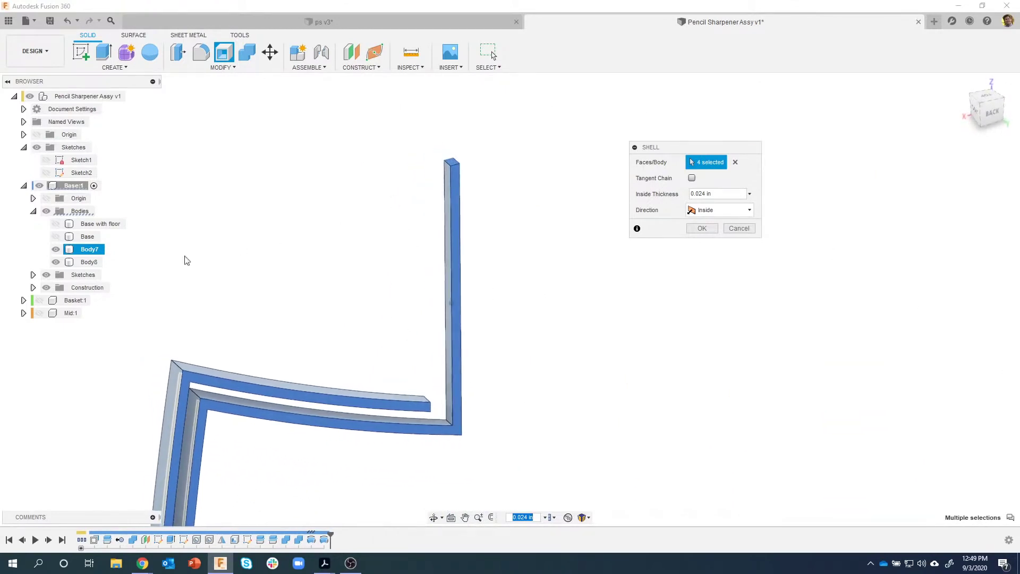
Step: Show Base with floor for comparison, and set the Shell's inside thickness to 0.04 in after trying about 0.046 in
left_click(55, 226)
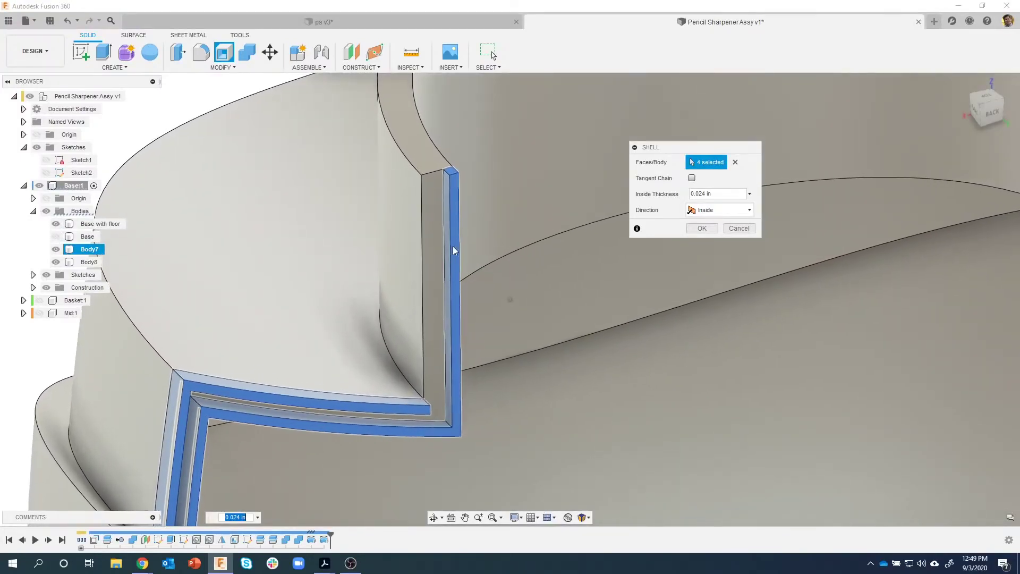
middle_click_drag(452, 246, 435, 295)
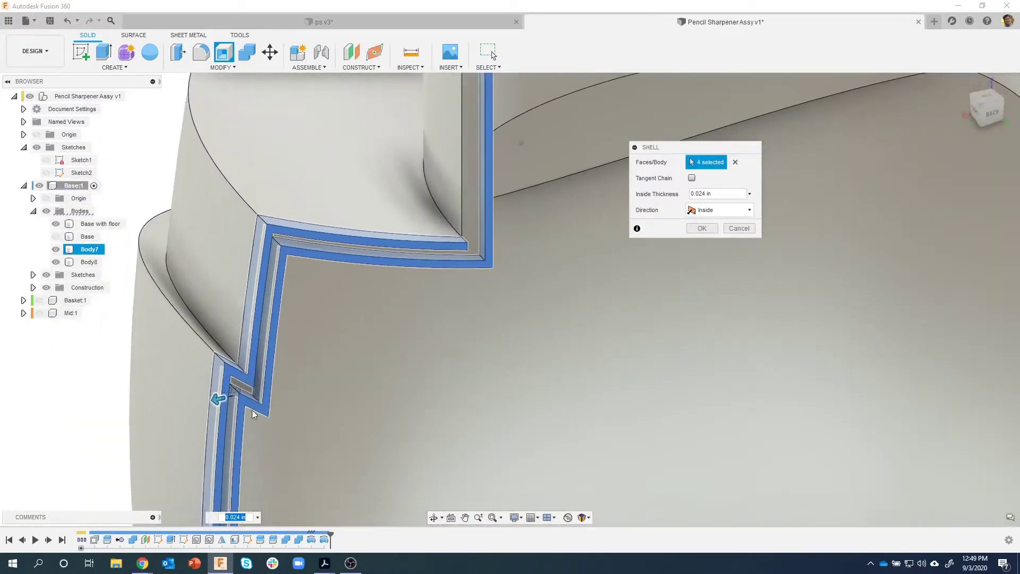
left_click_drag(220, 435, 216, 434)
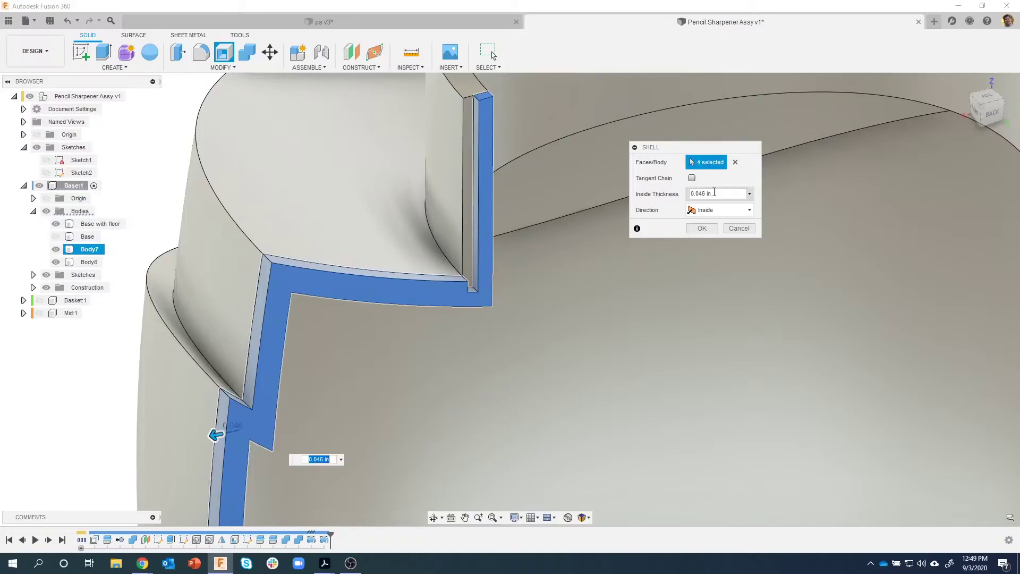
left_click(691, 193)
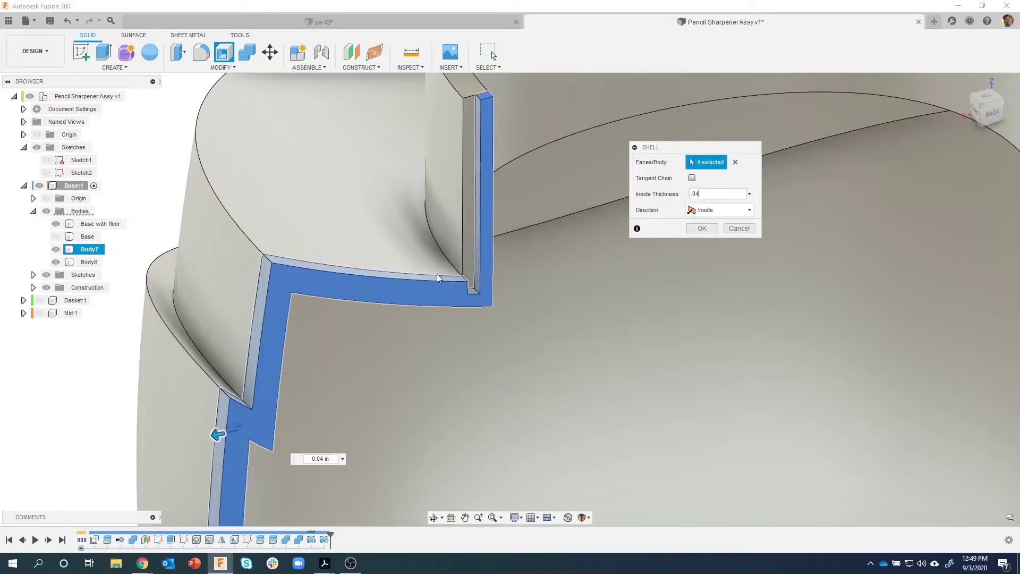
Step: Add the remaining outer faces of Body7's stepped profile, including the step and the long curved wall, to the Shell's removed faces
left_click(389, 275)
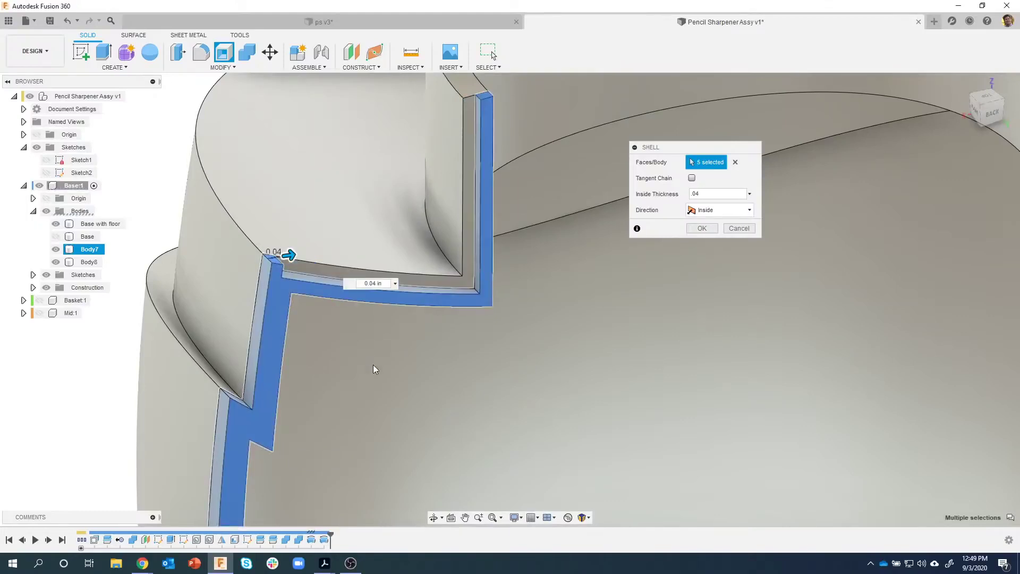
left_click(262, 286)
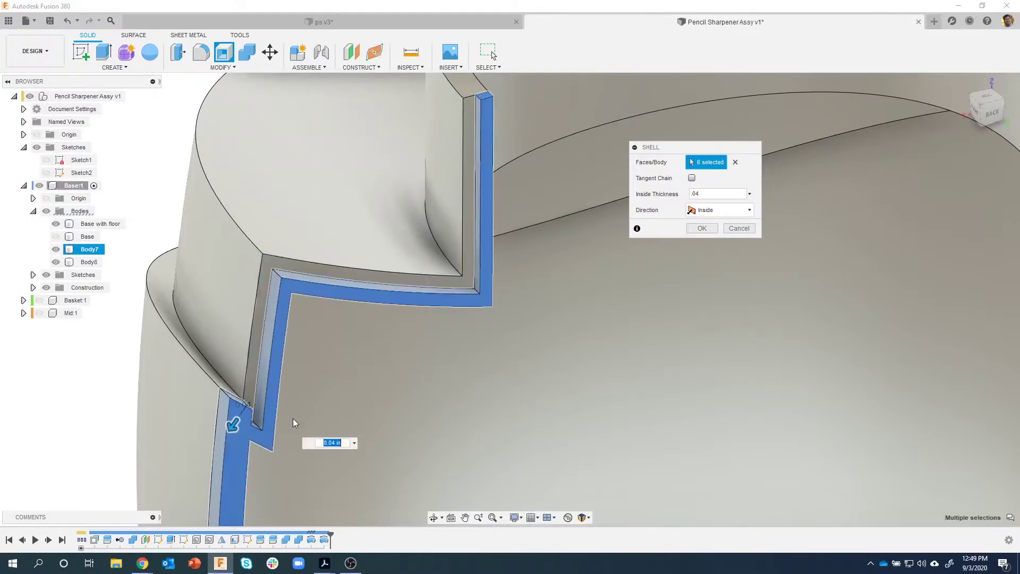
middle_click_drag(479, 152, 505, 319, "shift")
left_click(235, 329)
left_click(524, 277)
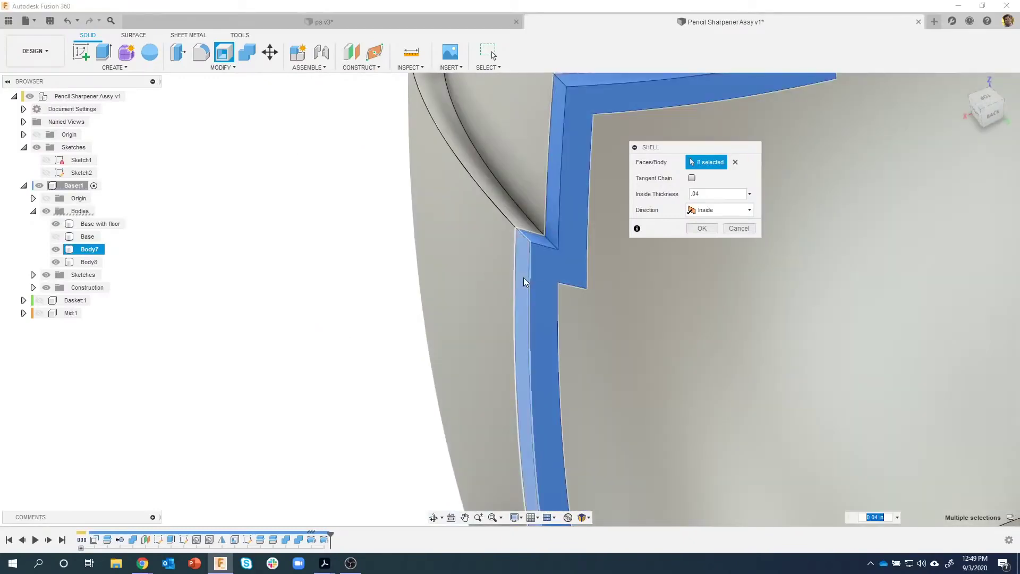
middle_click_drag(512, 365, 473, 353, "shift")
scroll(182, 280, "down", 5)
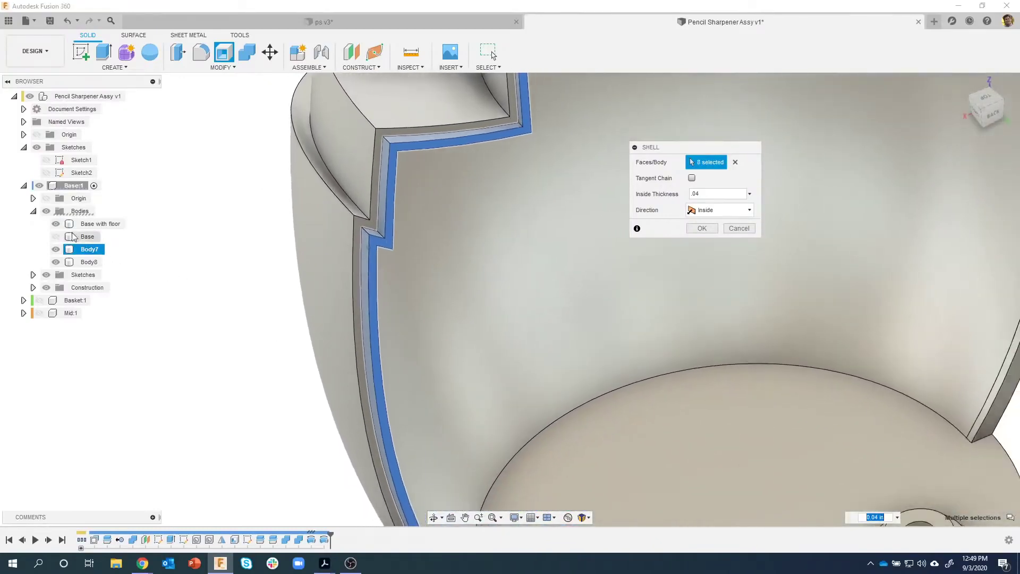
Step: Complete the Shell with Body7's bottom end face also removed, hiding Base with floor for the selection and showing it again at the end
left_click(56, 223)
middle_click_drag(212, 285, 462, 413, "shift")
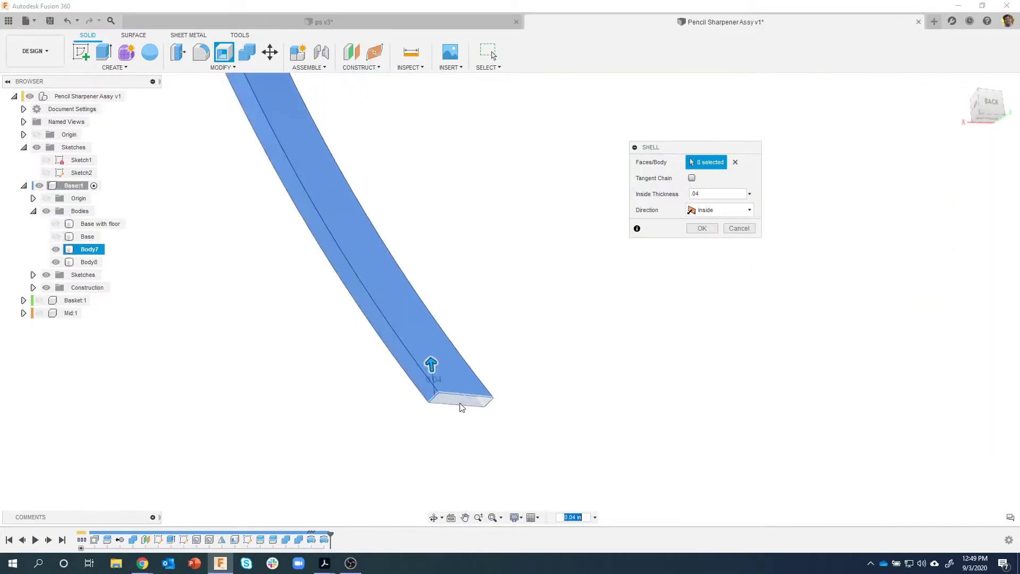
left_click(461, 407)
middle_click_drag(509, 456, 683, 237, "shift")
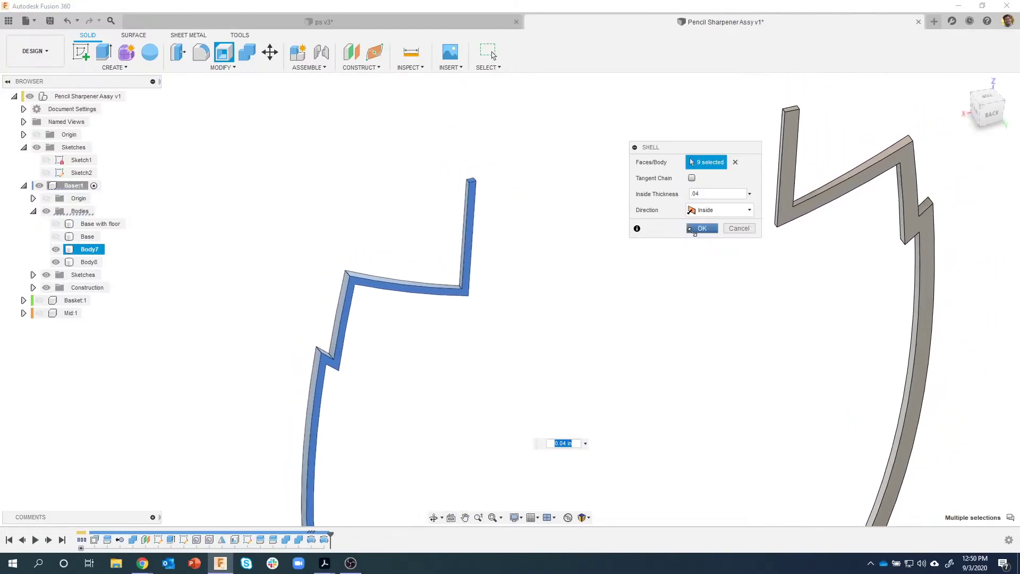
left_click(697, 229)
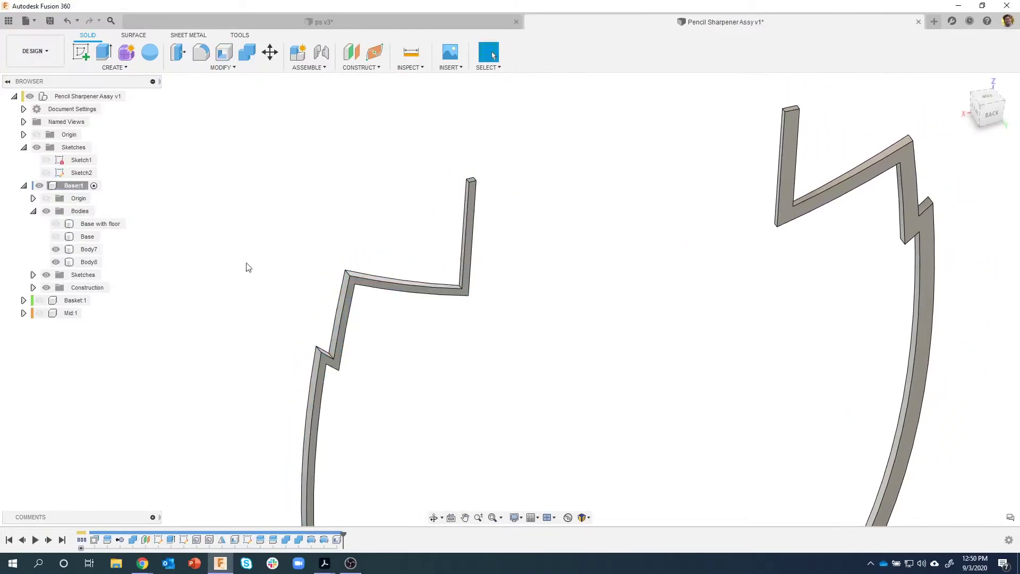
left_click(56, 224)
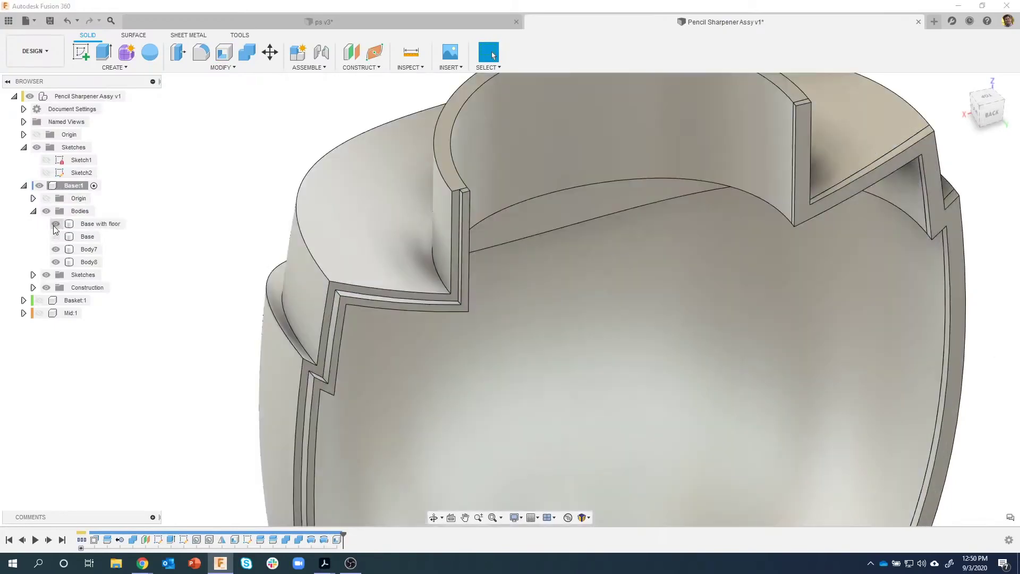
Step: Inspect the shelled lip of Body7 on the cut face and compare it with the solid Body8 on the opposite side
left_click(88, 249)
middle_click_drag(584, 149, 533, 266, "shift")
middle_click_drag(395, 335, 372, 345)
left_click(229, 349)
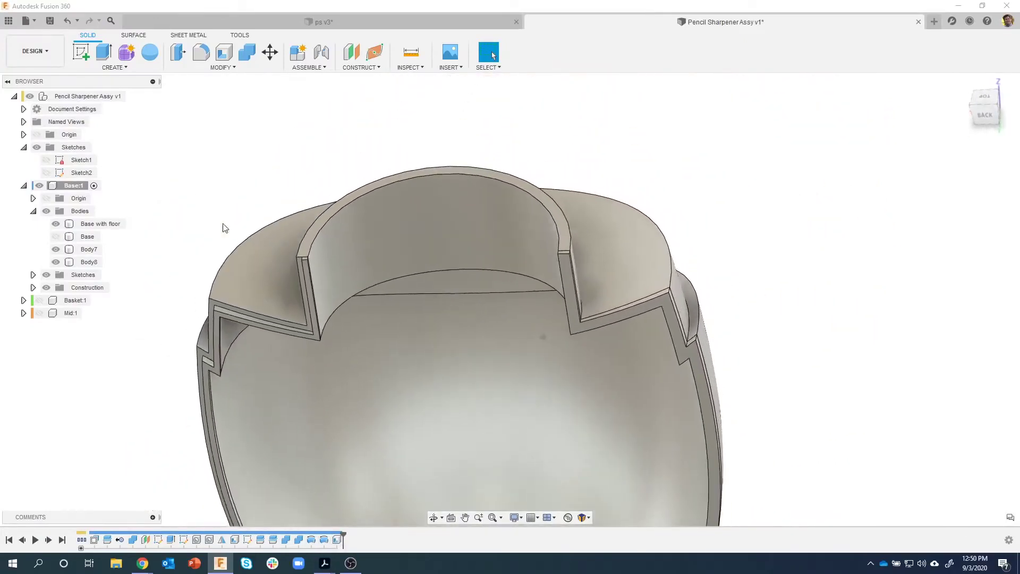
left_click(318, 274)
left_click(699, 266)
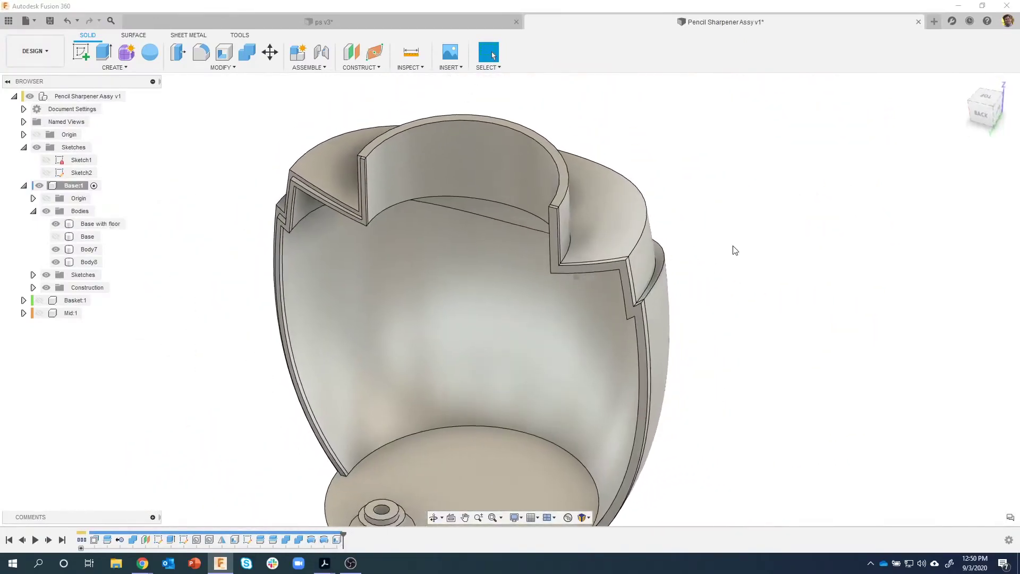
scroll(707, 214, "up", 5)
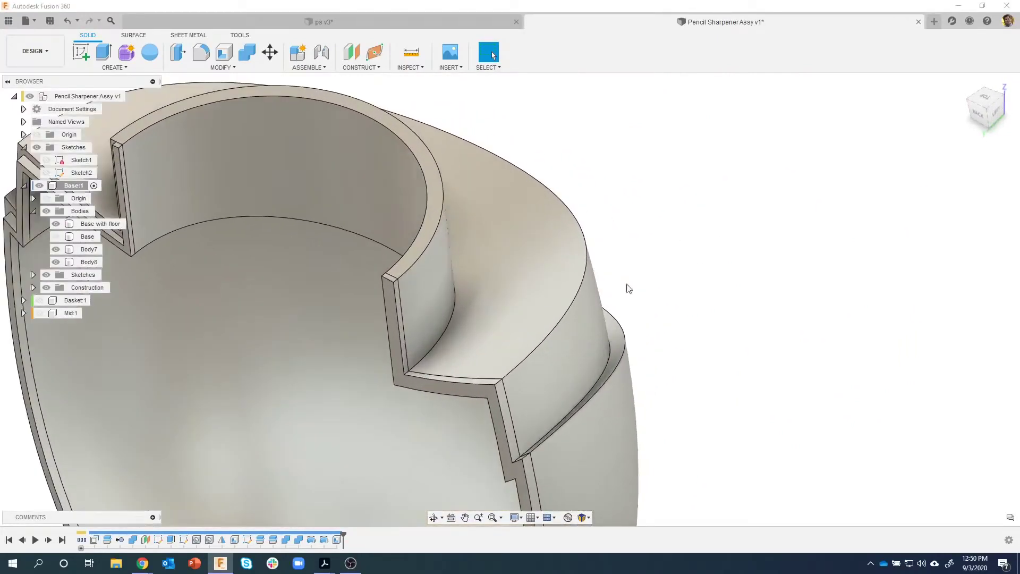
left_click(401, 266)
left_click(424, 386)
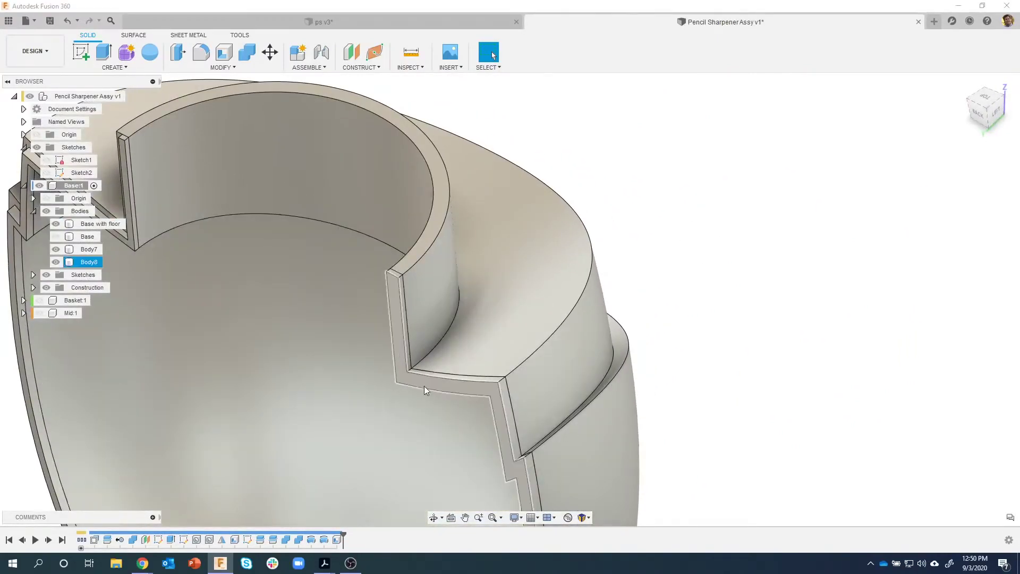
key("Escape")
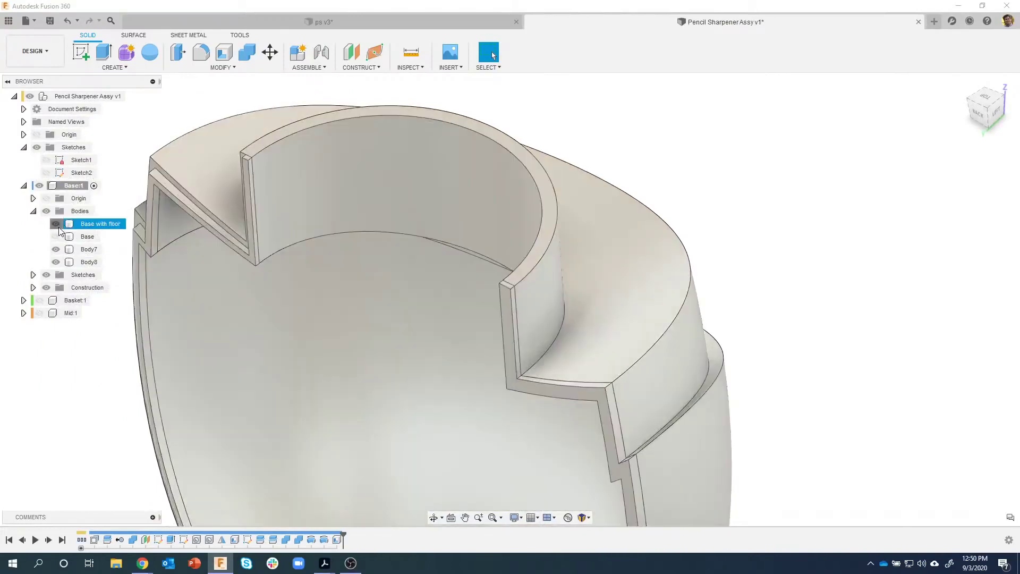
Step: Hide Base with floor and start a Shell on Body8, removing its front profile, outer vertical, top end and rear profile faces
left_click(56, 223)
left_click(224, 52)
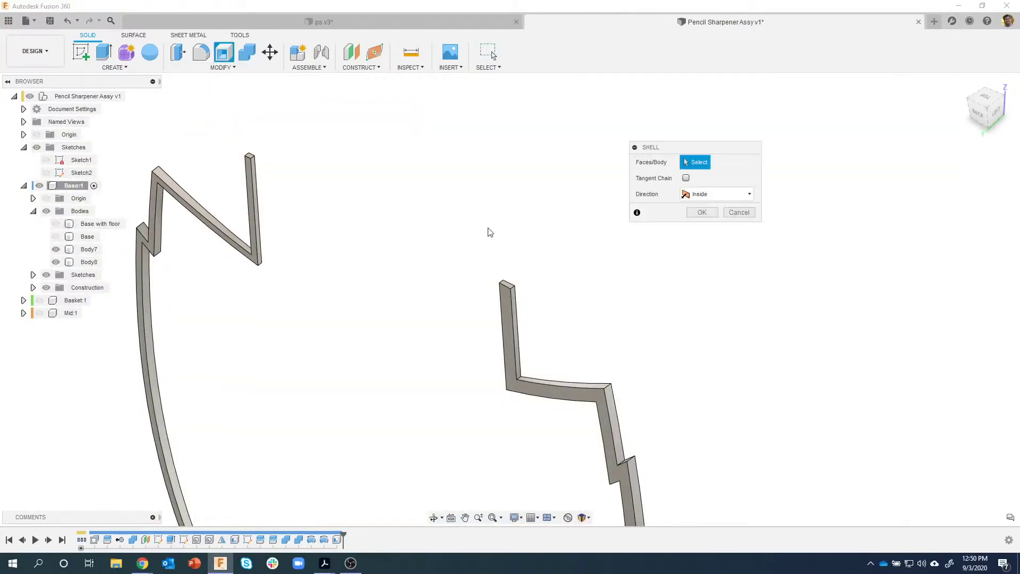
scroll(512, 252, "up", 5)
left_click(519, 369)
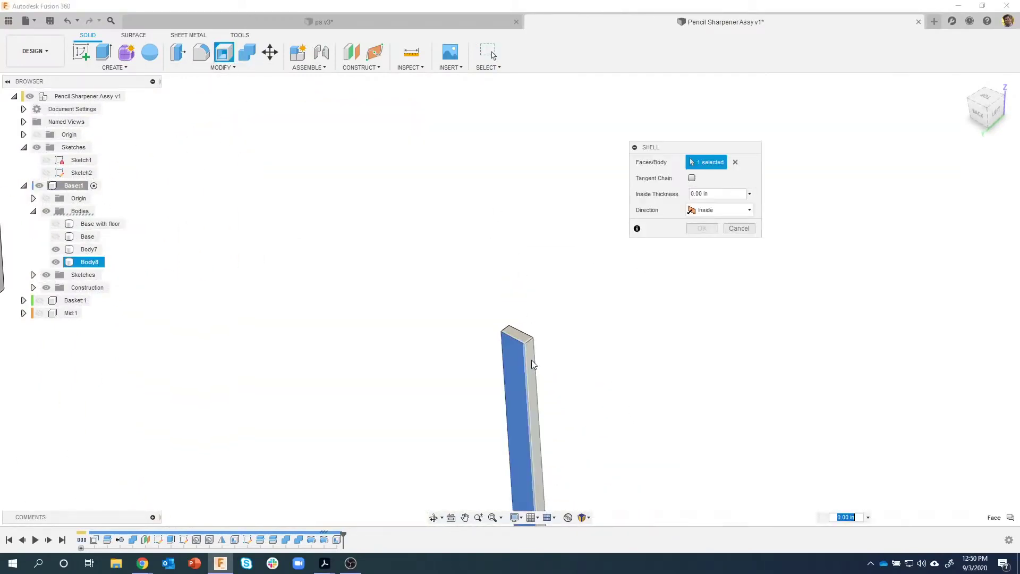
left_click(531, 360)
left_click(515, 335)
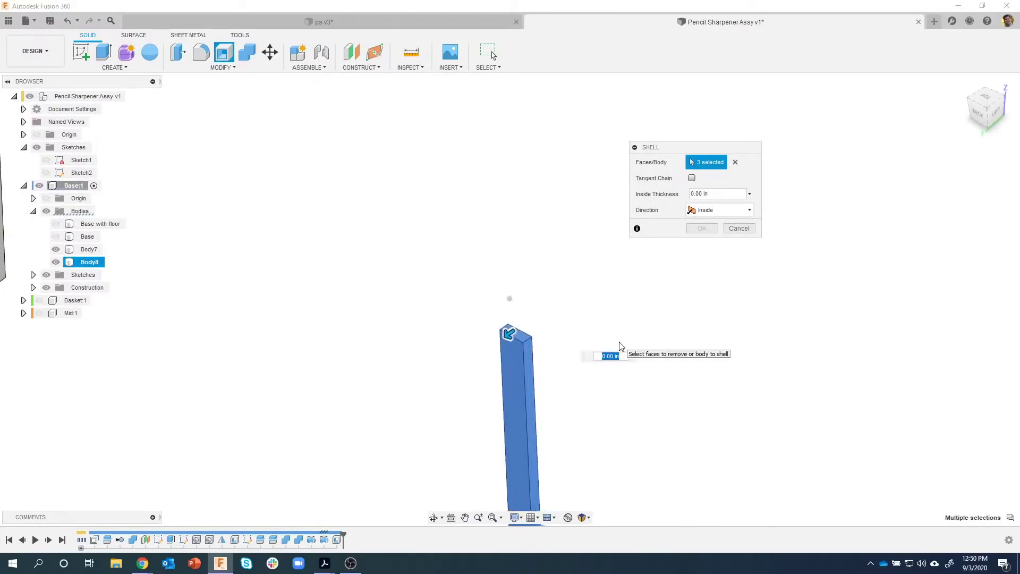
middle_click_drag(510, 296, 496, 352, "shift")
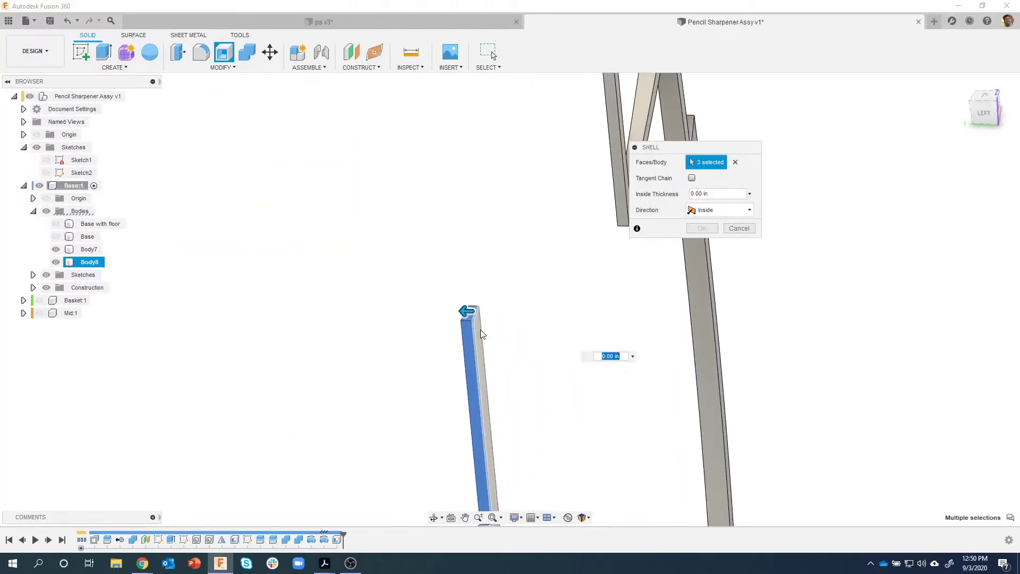
left_click(480, 329)
Step: Set the inside thickness to 0.04 in and add Body8's ledge, slanted, long curved and small step faces to the removed faces
middle_click_drag(599, 324, 686, 212, "shift")
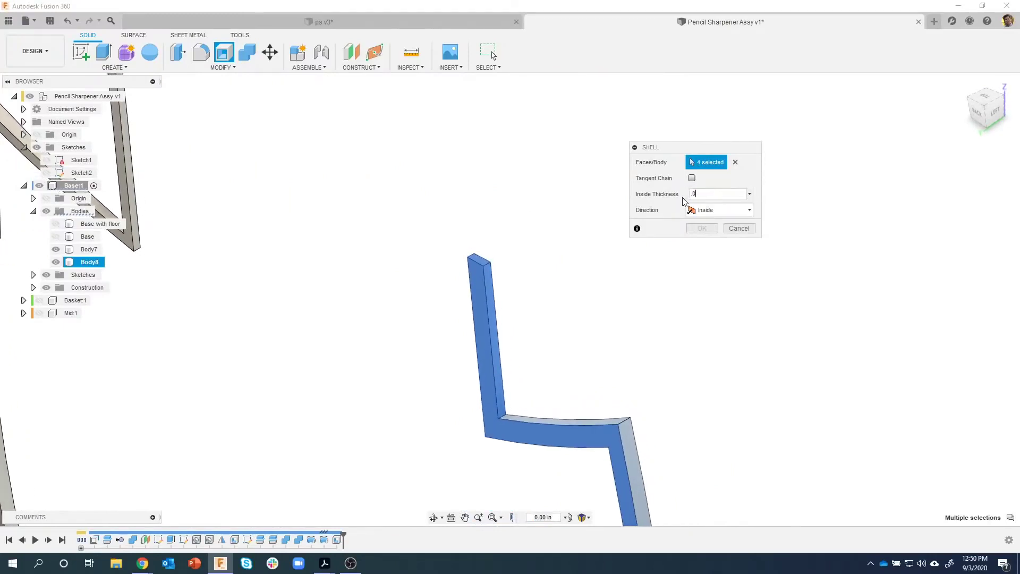
middle_click_drag(510, 316, 568, 394, "shift")
left_click(560, 406)
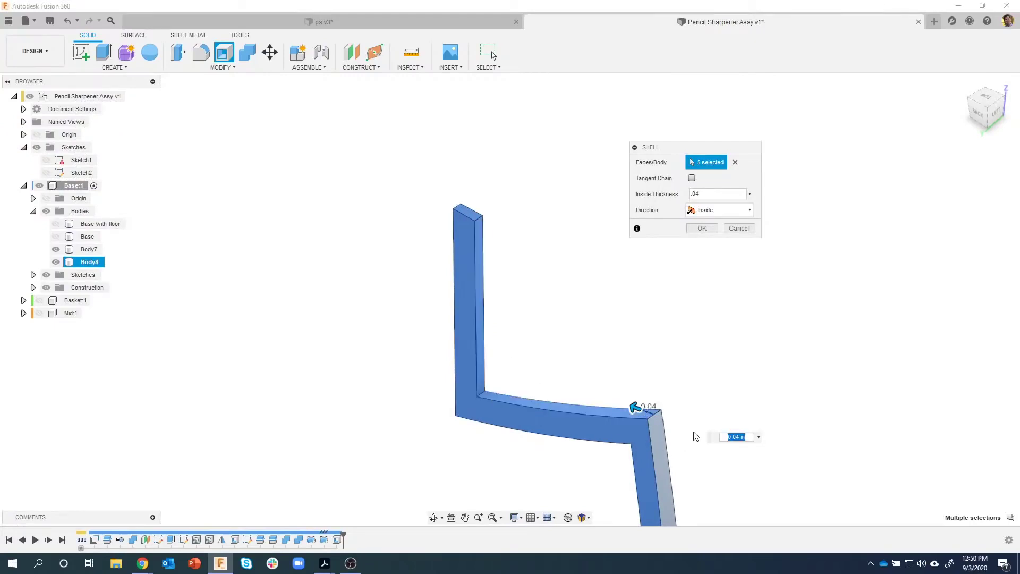
middle_click_drag(696, 435, 509, 249)
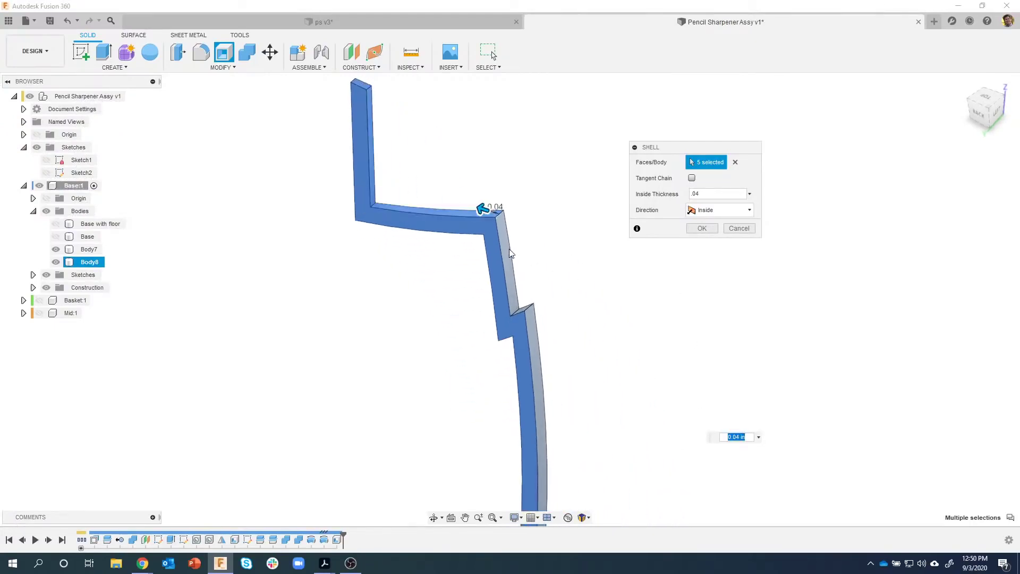
left_click(531, 323)
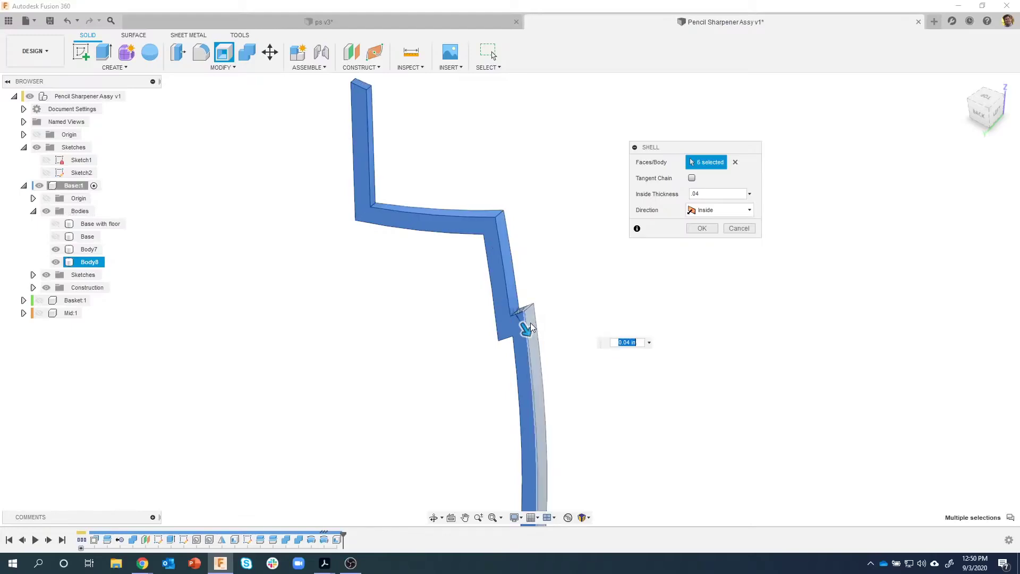
left_click(536, 353)
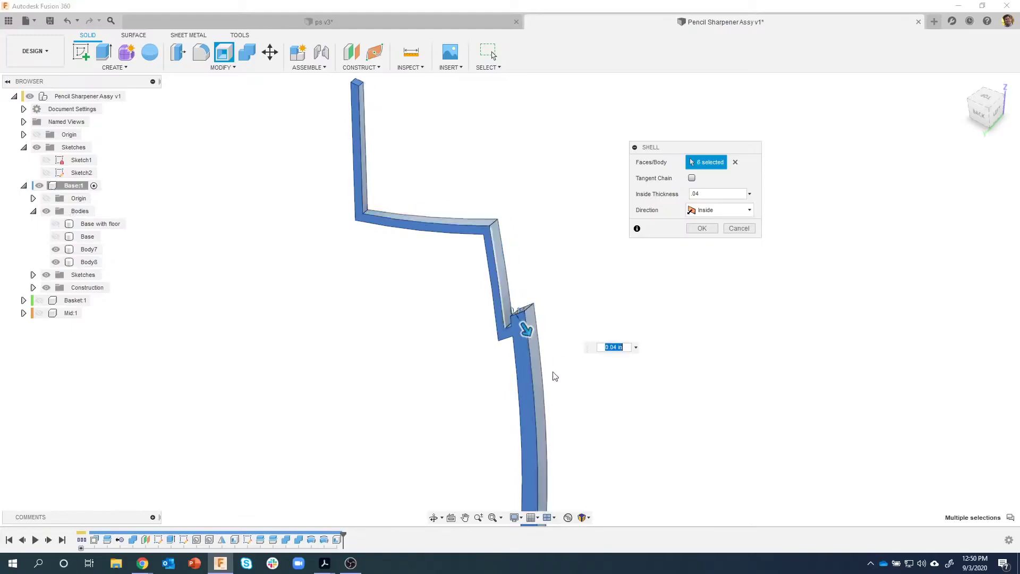
middle_click_drag(627, 360, 509, 313, "shift")
left_click(511, 317)
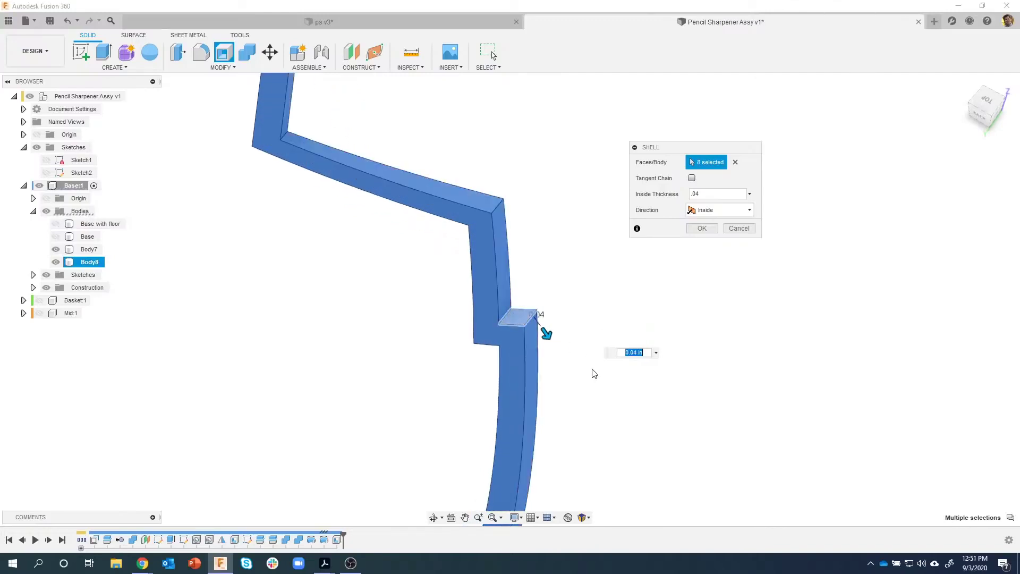
Step: Complete the Shell with Body8's bottom end face also removed, and show Base with floor again to check both lips
scroll(594, 373, "down", 5)
middle_click_drag(599, 382, 519, 367, "shift")
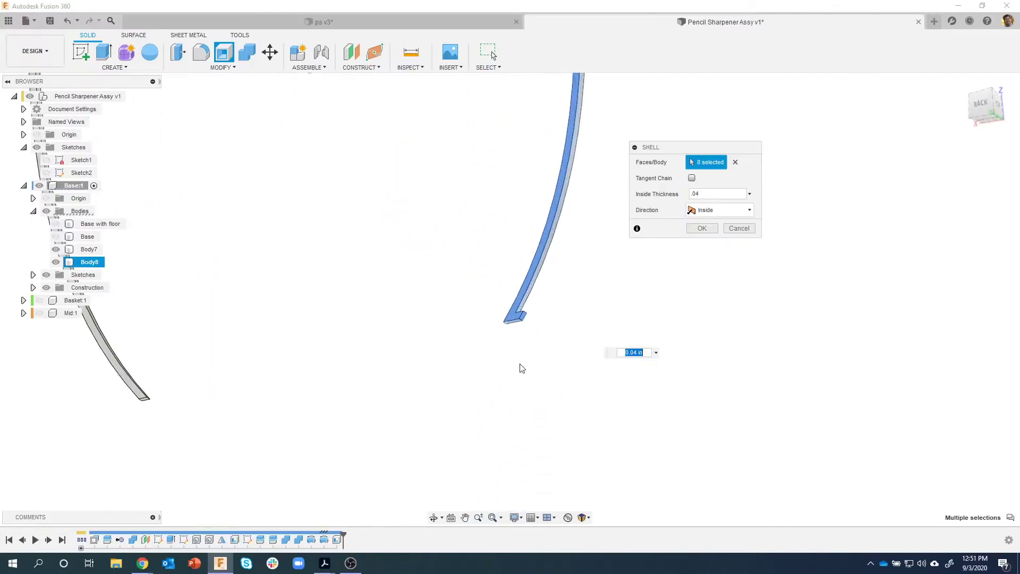
scroll(512, 337, "up", 5)
left_click(504, 311)
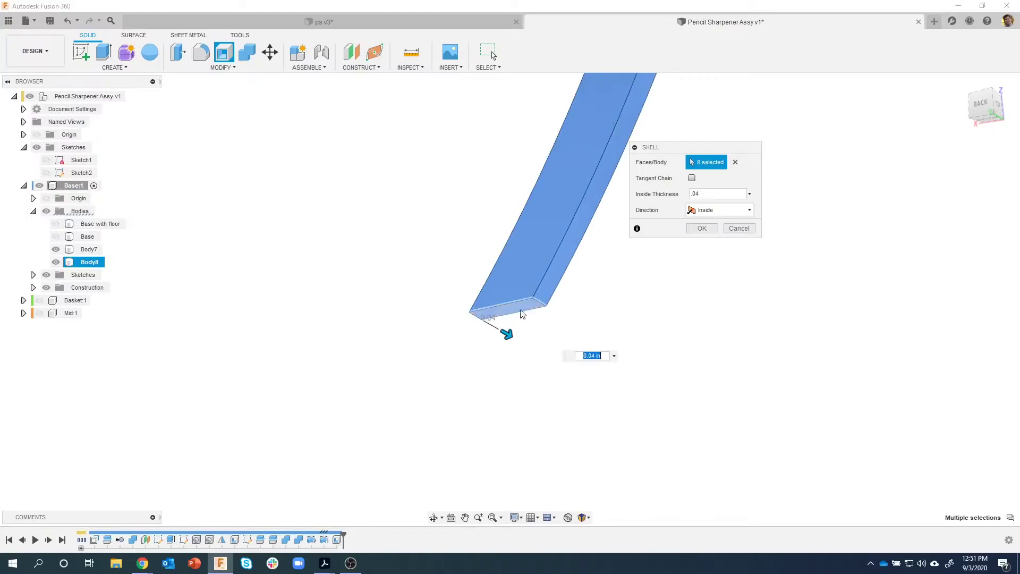
left_click(702, 228)
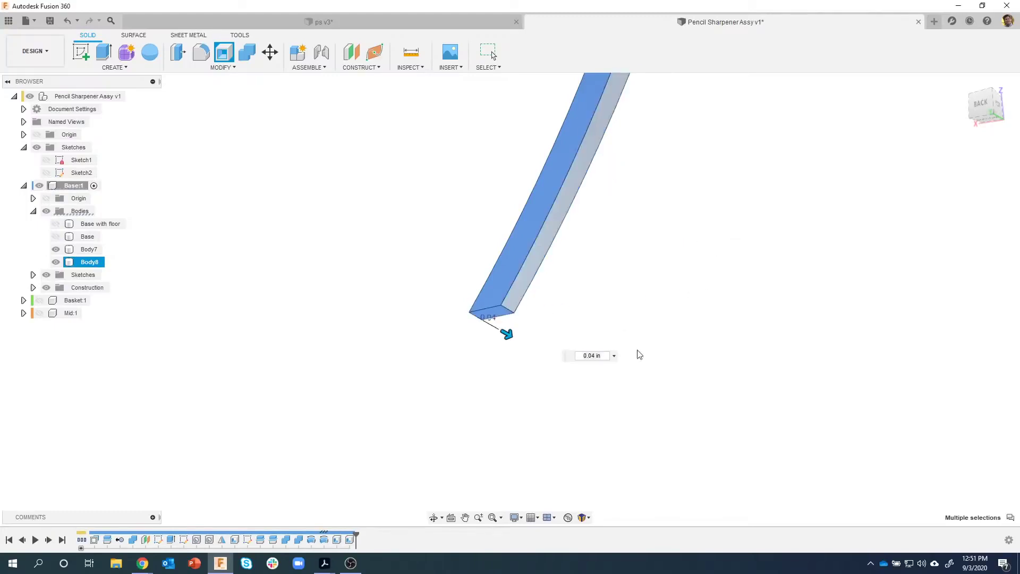
middle_click_drag(637, 352, 61, 218, "shift")
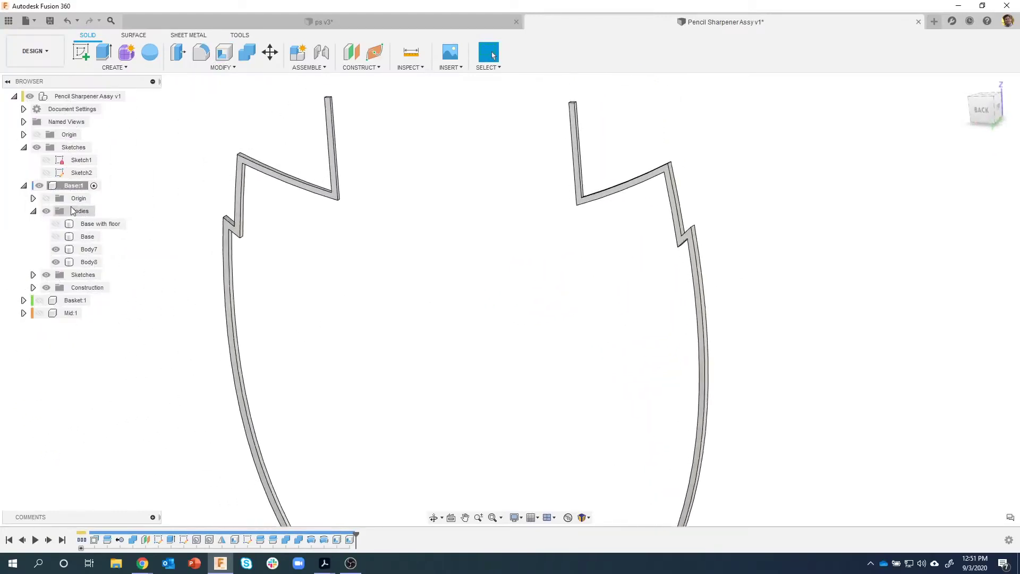
left_click(56, 223)
middle_click_drag(510, 236, 454, 223, "shift")
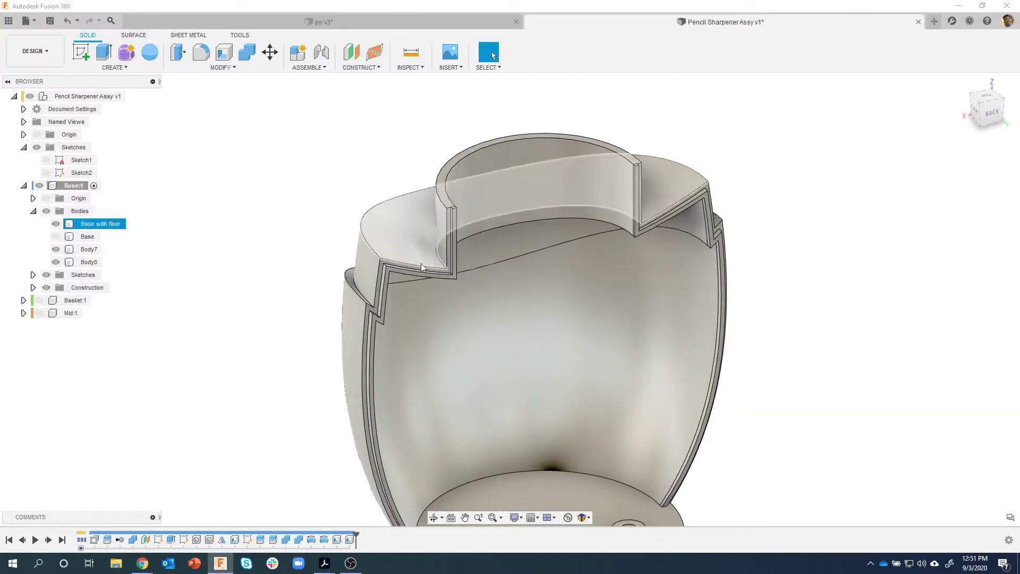
middle_click_drag(739, 319, 790, 294, "shift")
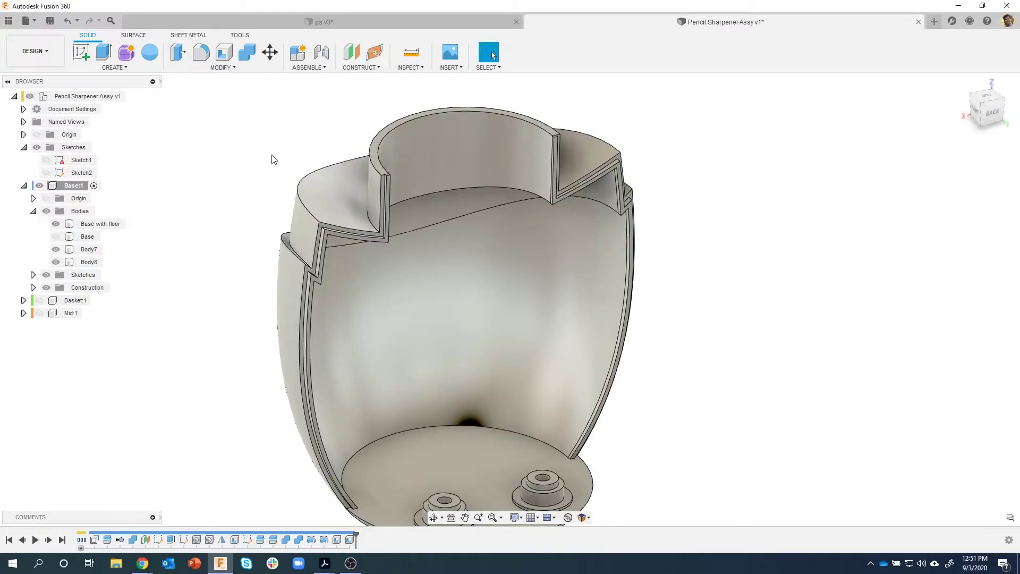
Step: Join Base with floor to Body7 with Combine, using Body7 as the target body and Base with floor as the tool body
scroll(272, 159, "up", 5)
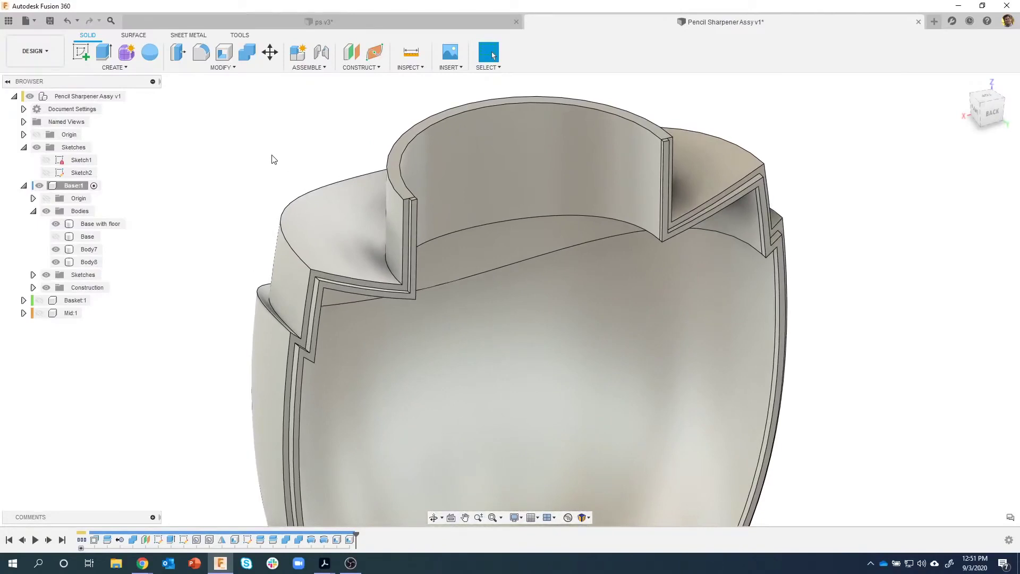
scroll(271, 159, "up", 2)
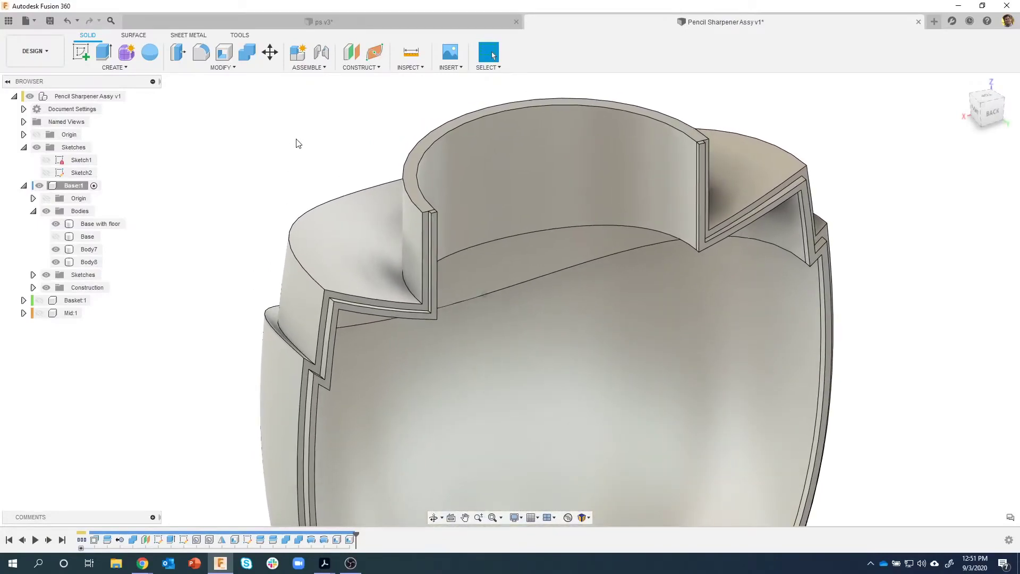
left_click(247, 52)
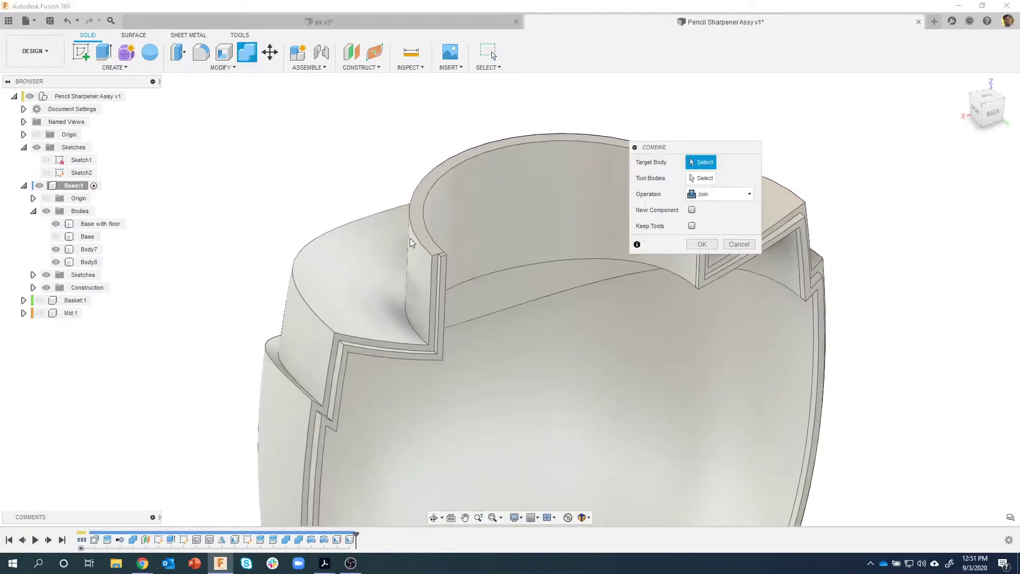
middle_click_drag(410, 238, 454, 194, "shift")
middle_click_drag(380, 194, 424, 155, "shift")
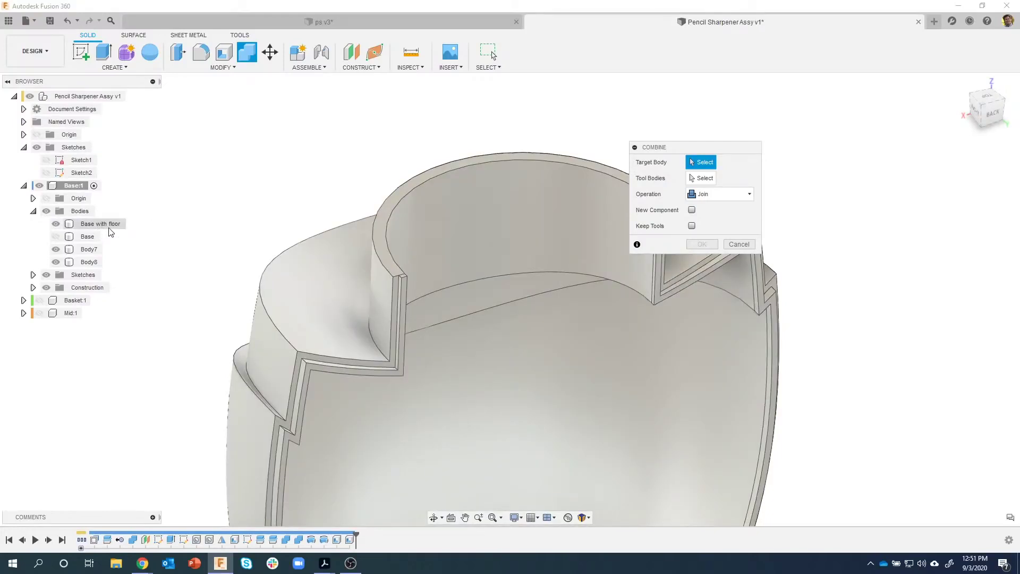
left_click(407, 289)
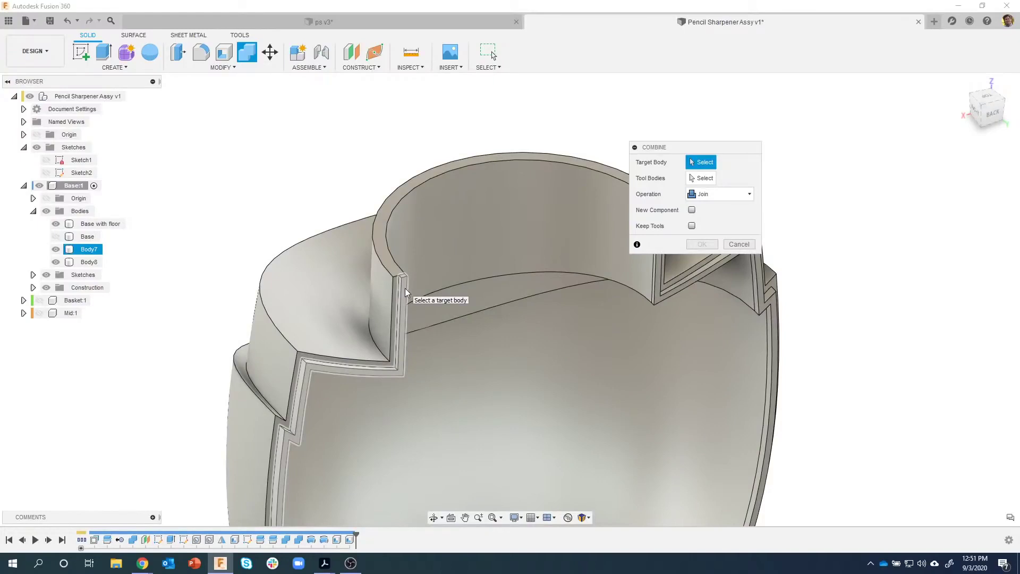
left_click(405, 288)
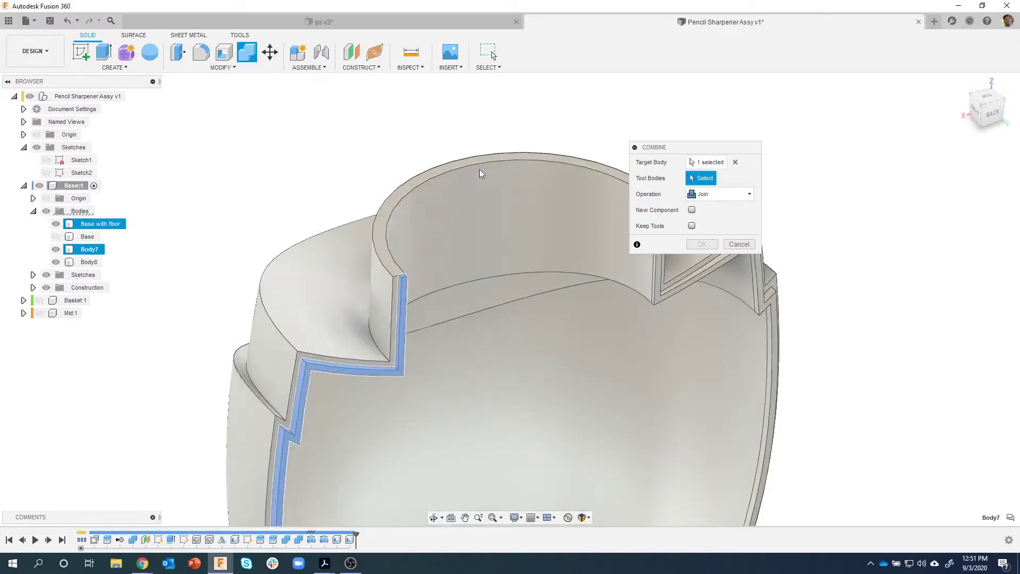
left_click(102, 225)
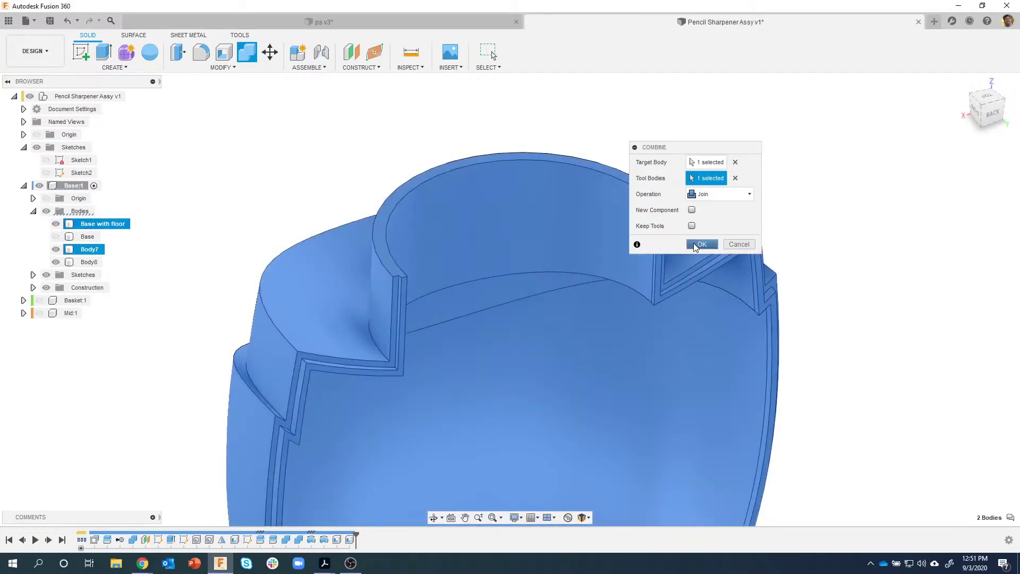
left_click(694, 244)
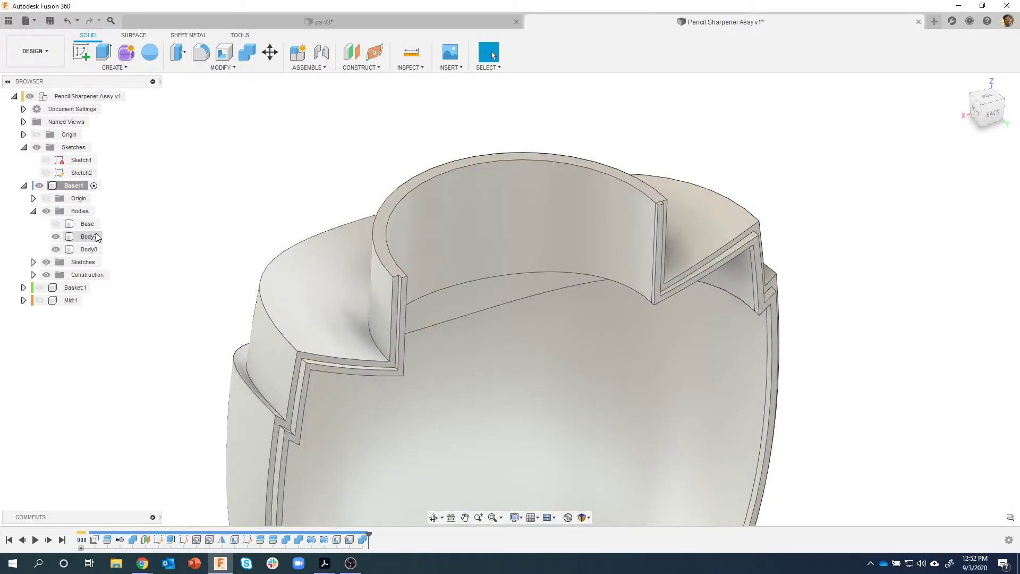
Step: Check the merged Body7 by selecting it, and undo the Combine
left_click(96, 236)
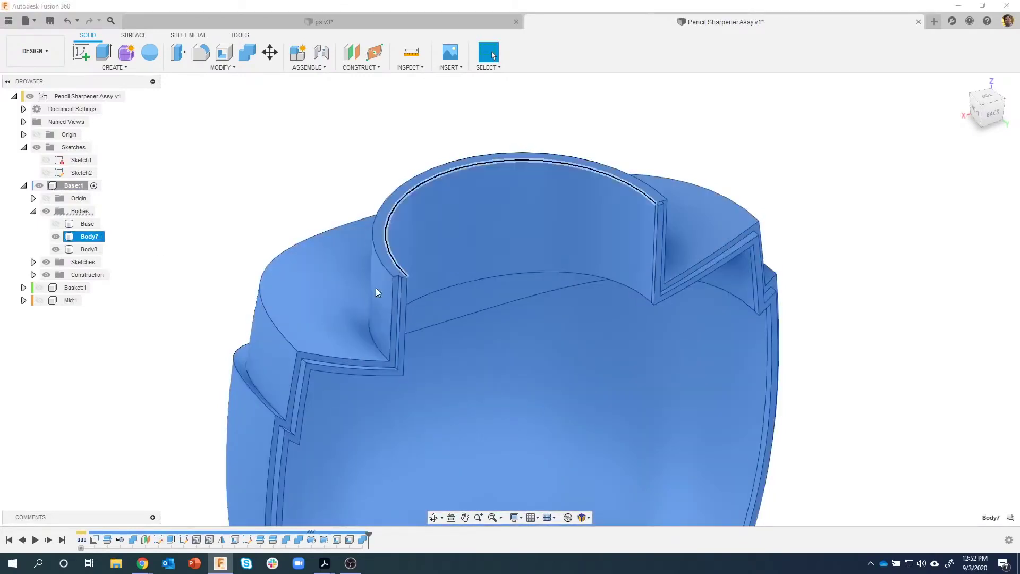
left_click(246, 129)
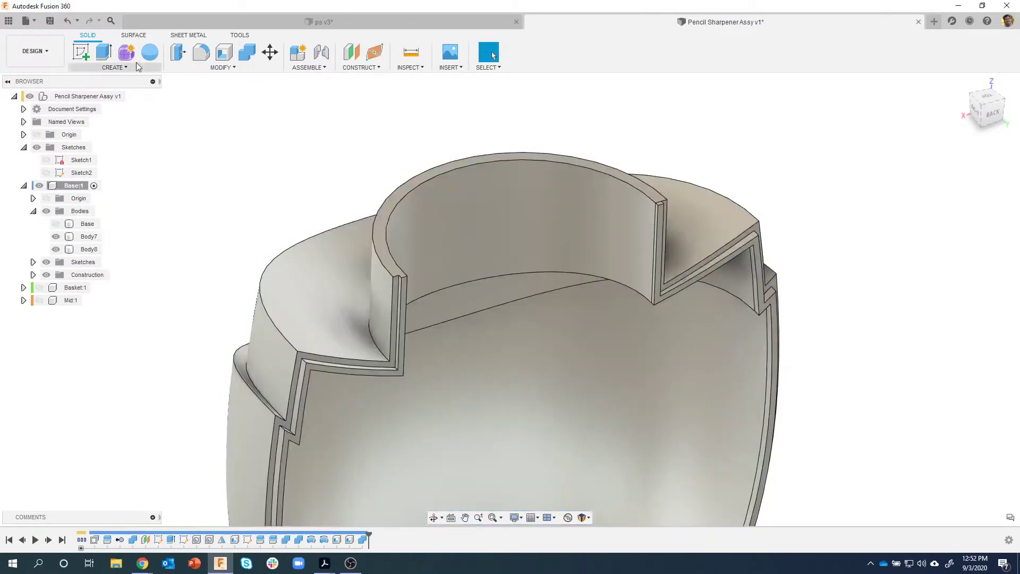
left_click(64, 22)
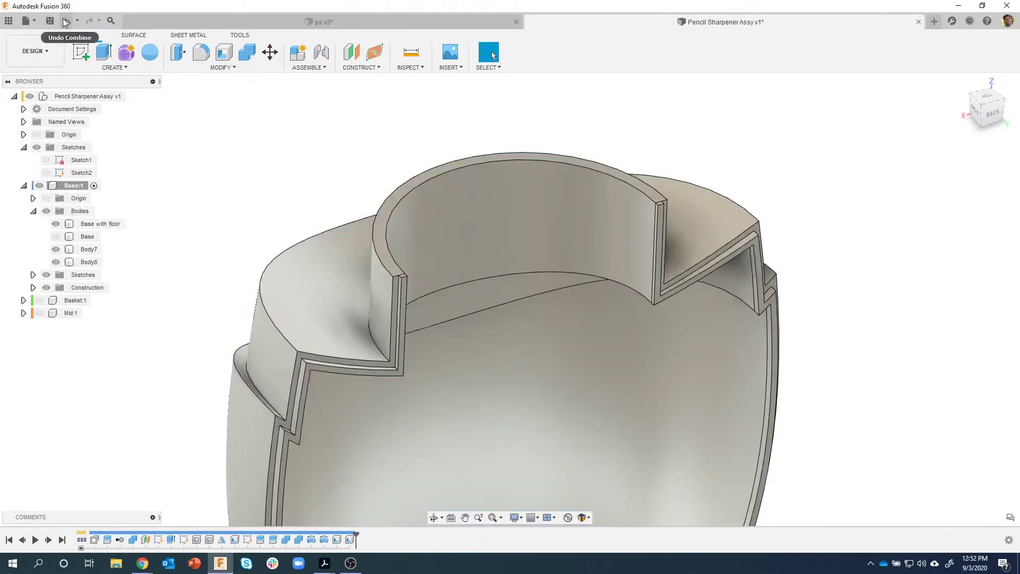
Step: Join Body7 and Body8 to Base with floor with Combine, using Base with floor as the target body
left_click(246, 52)
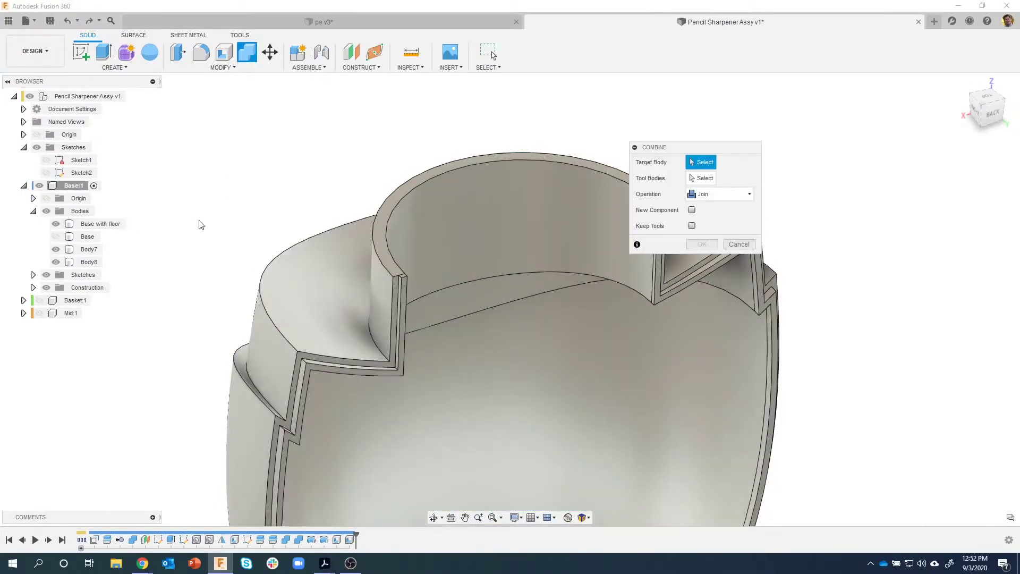
left_click(415, 212)
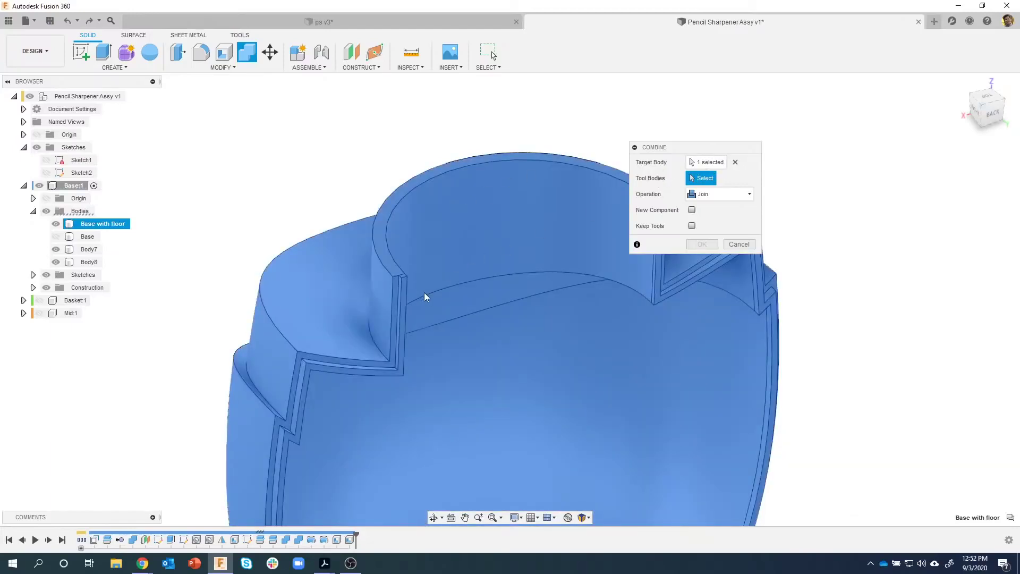
left_click(403, 291)
left_click(666, 298)
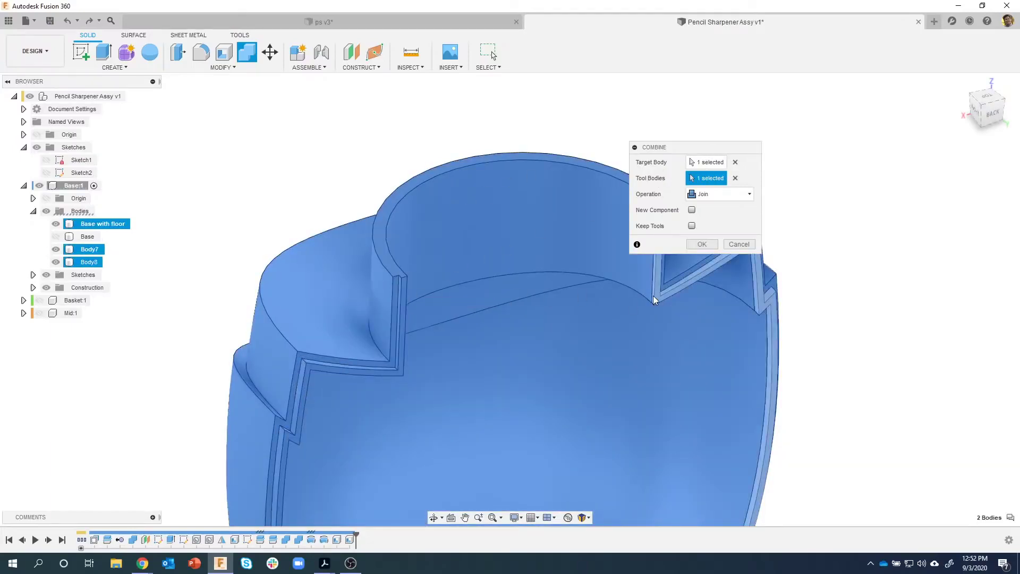
left_click(655, 295)
scroll(424, 278, "up", 2)
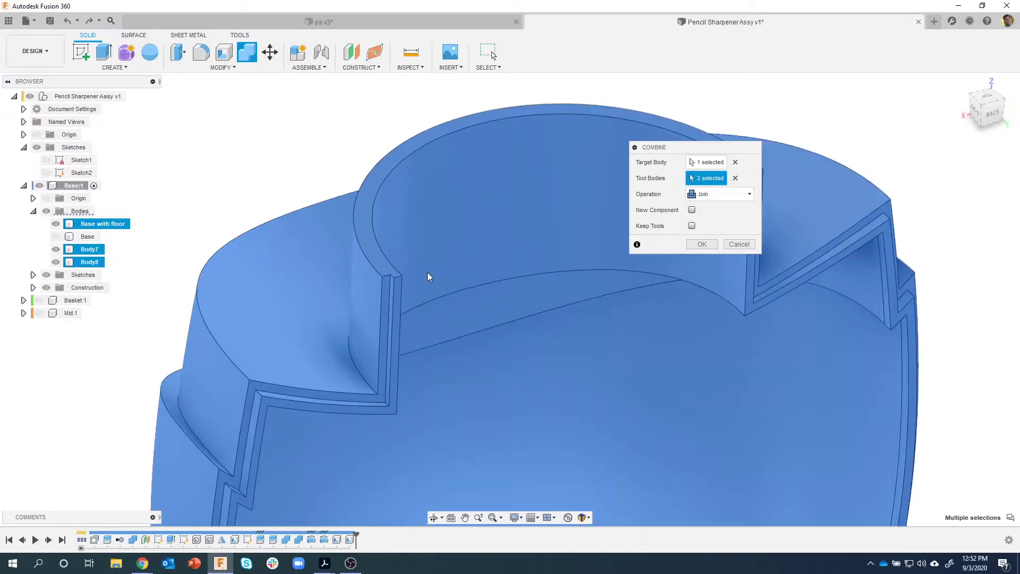
middle_click_drag(428, 273, 662, 303, "shift")
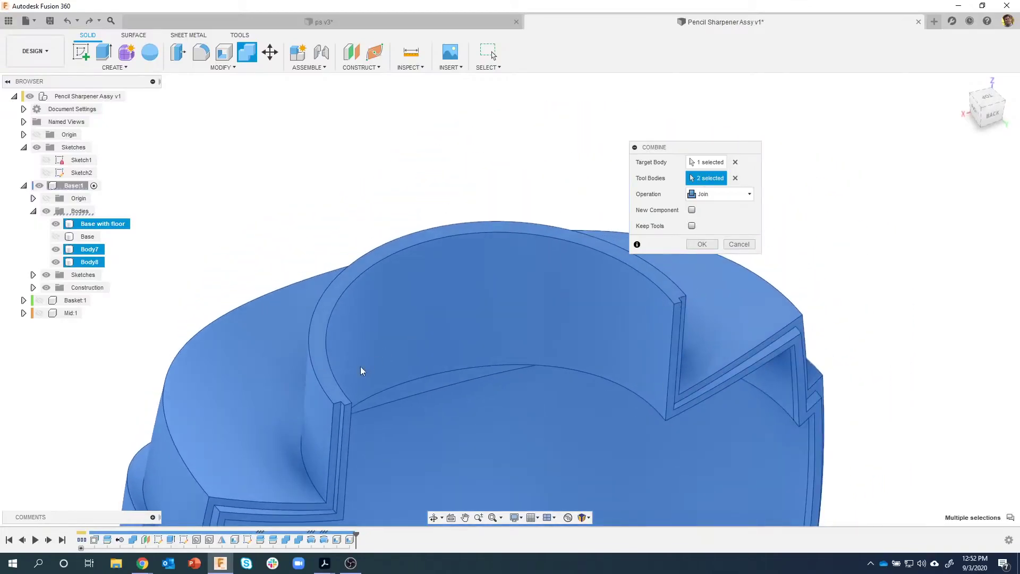
middle_click_drag(523, 349, 721, 161, "shift")
left_click_drag(710, 145, 803, 115)
middle_click_drag(812, 135, 786, 212, "shift")
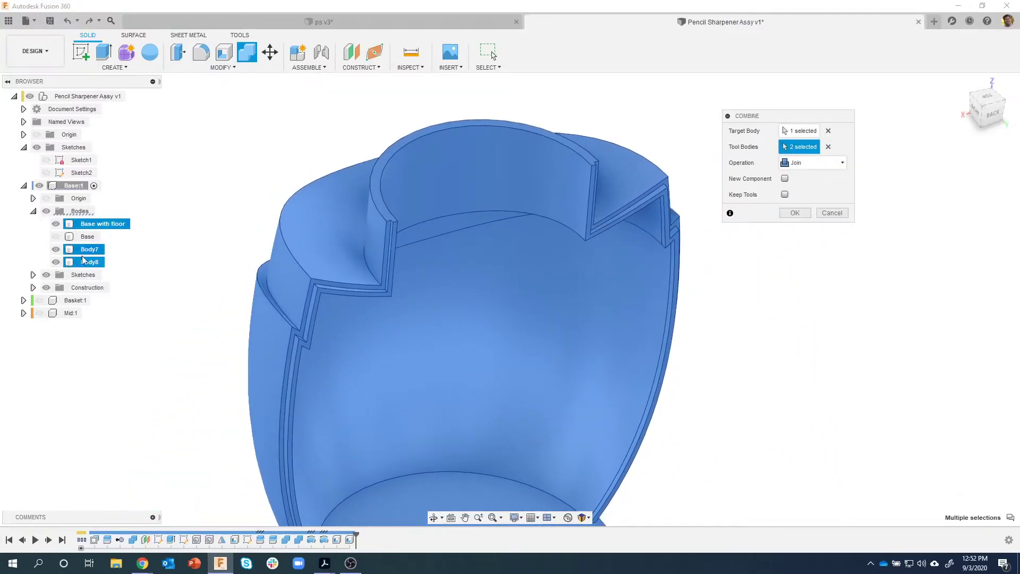
left_click(784, 211)
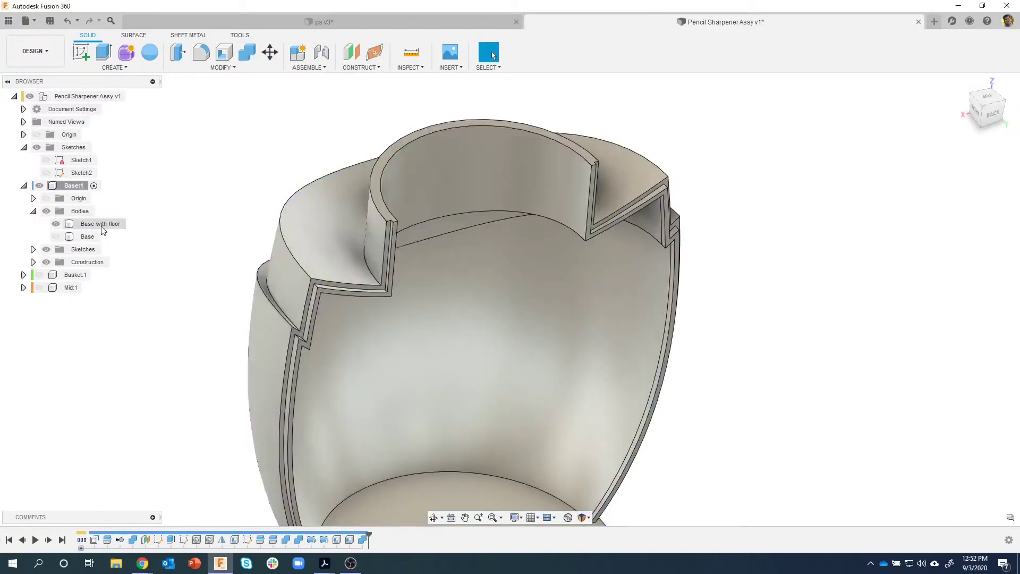
Step: Show the Base body and check the lip overlap at the collar seam by selecting the rim faces of both halves
left_click(56, 237)
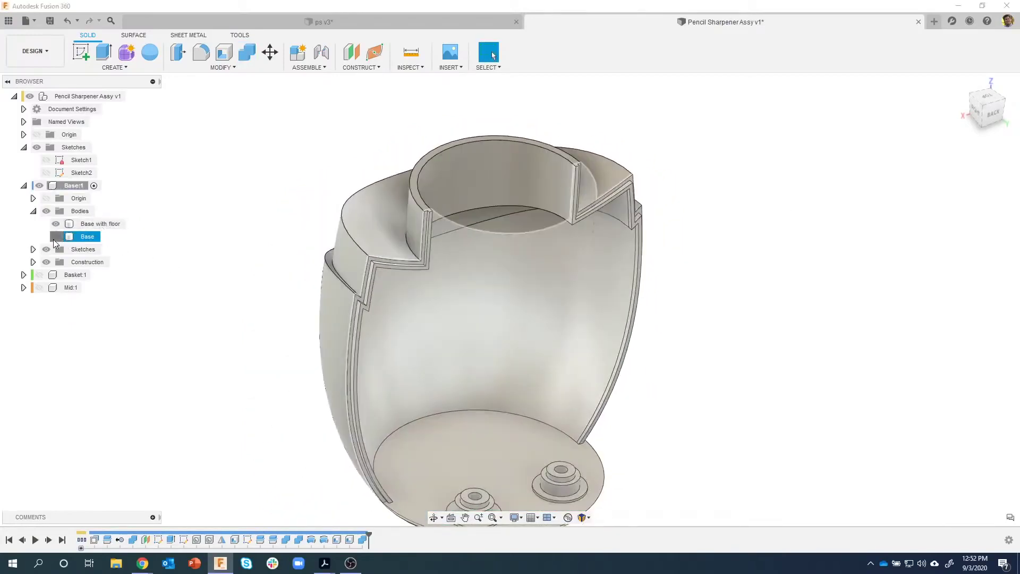
left_click(56, 237)
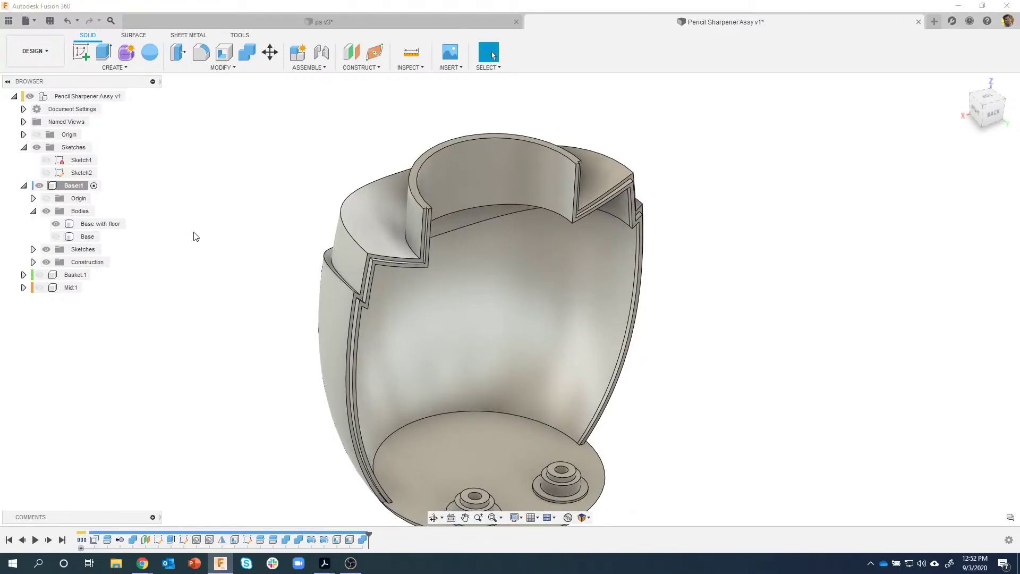
left_click(55, 237)
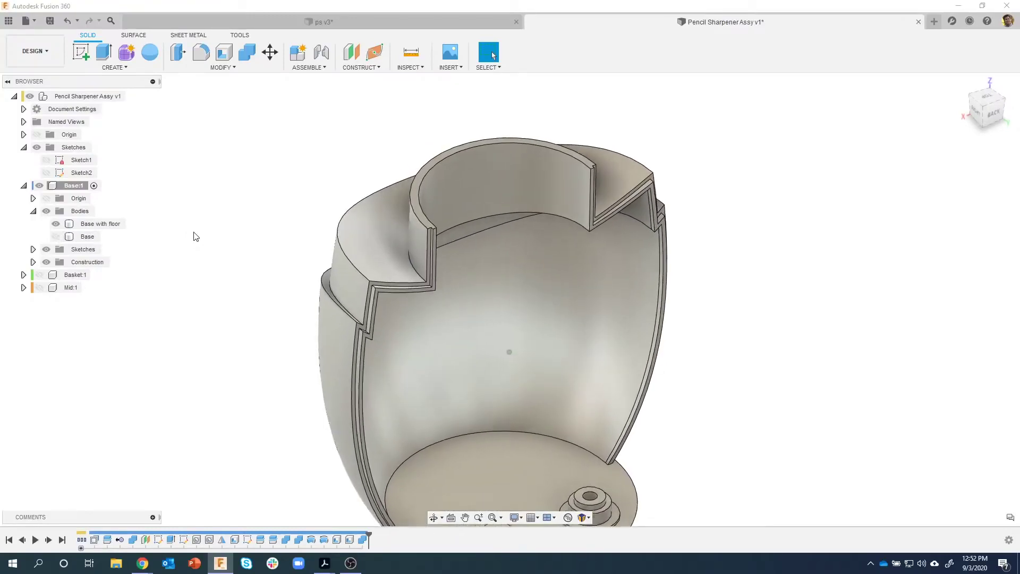
left_click(55, 238)
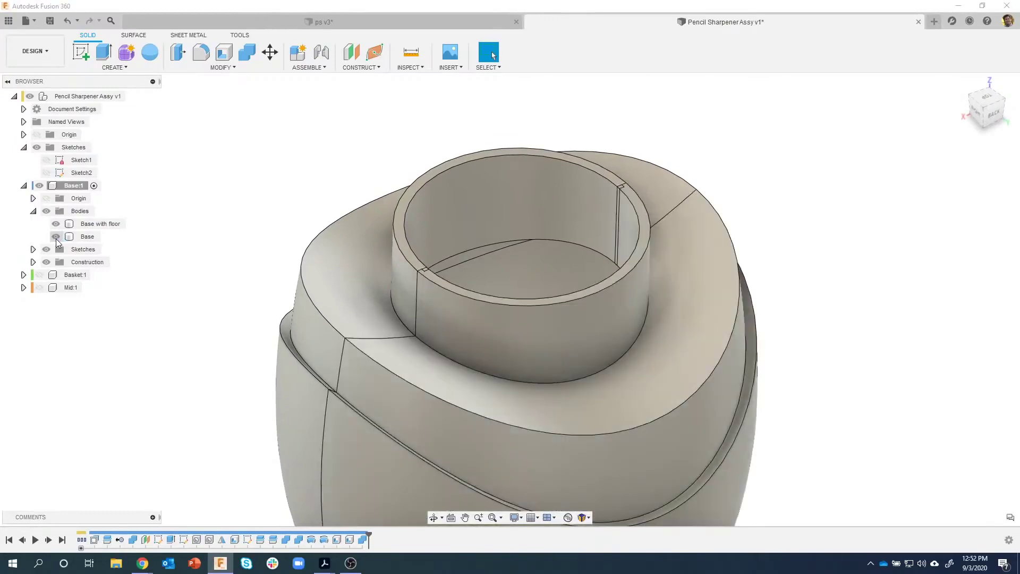
scroll(419, 279, "up", 5)
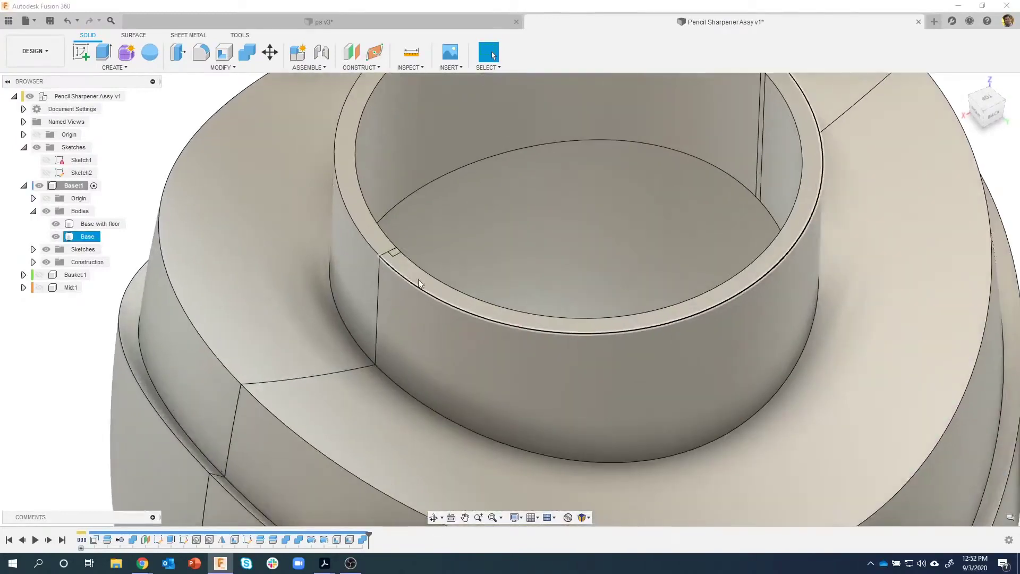
left_click(397, 250)
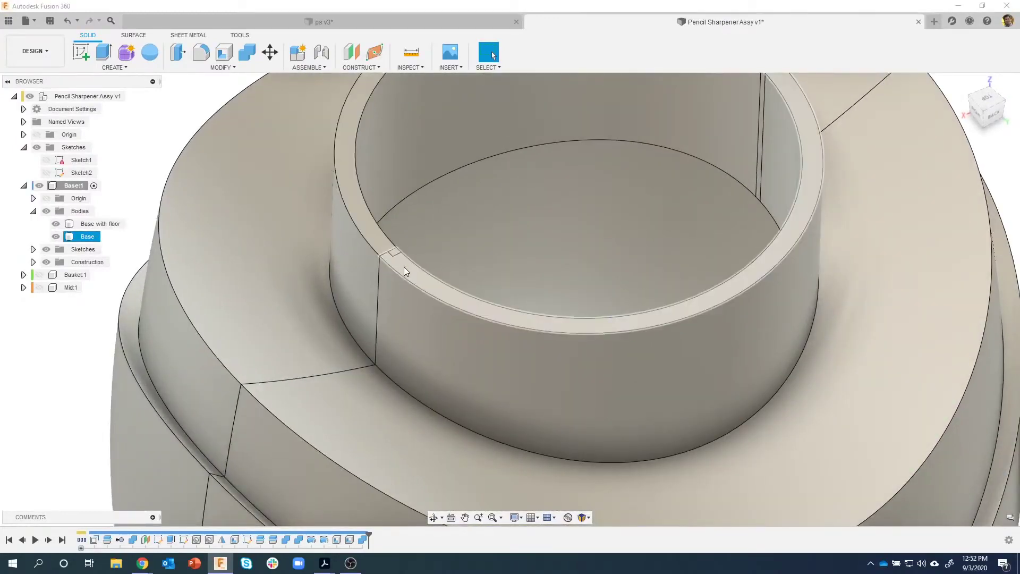
middle_click_drag(403, 267, 380, 285, "shift")
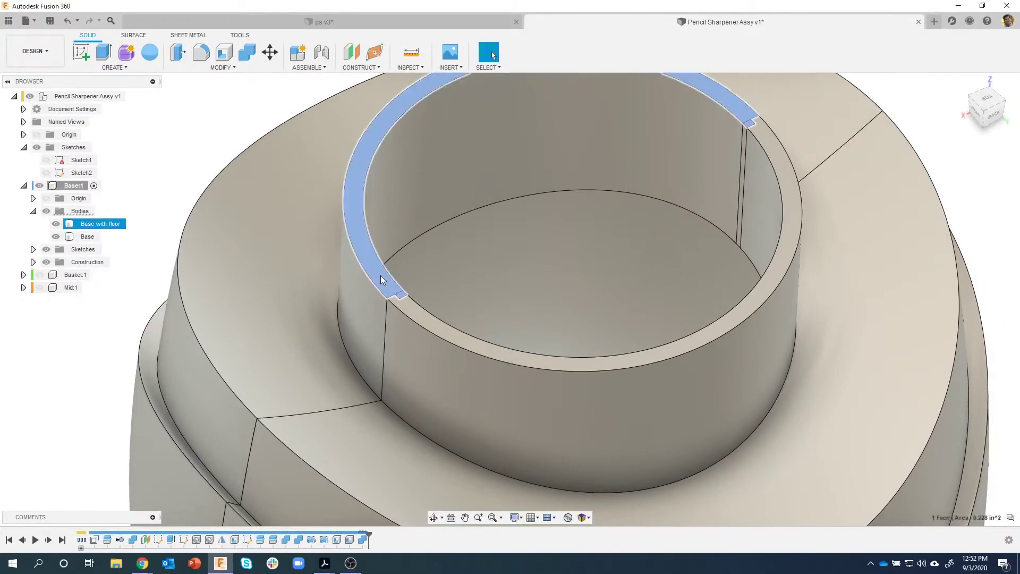
left_click(387, 286)
left_click(404, 307)
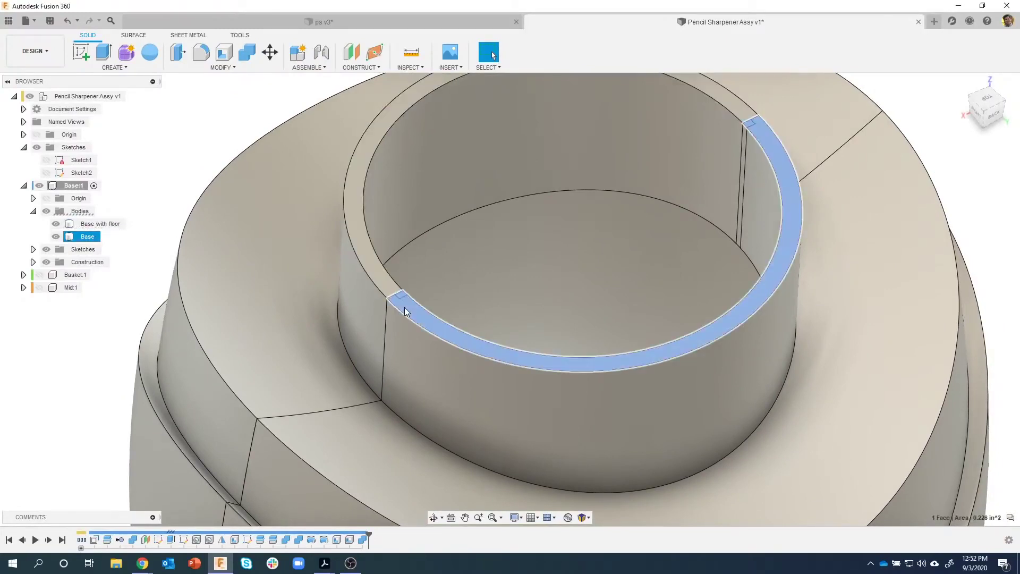
left_click(153, 190)
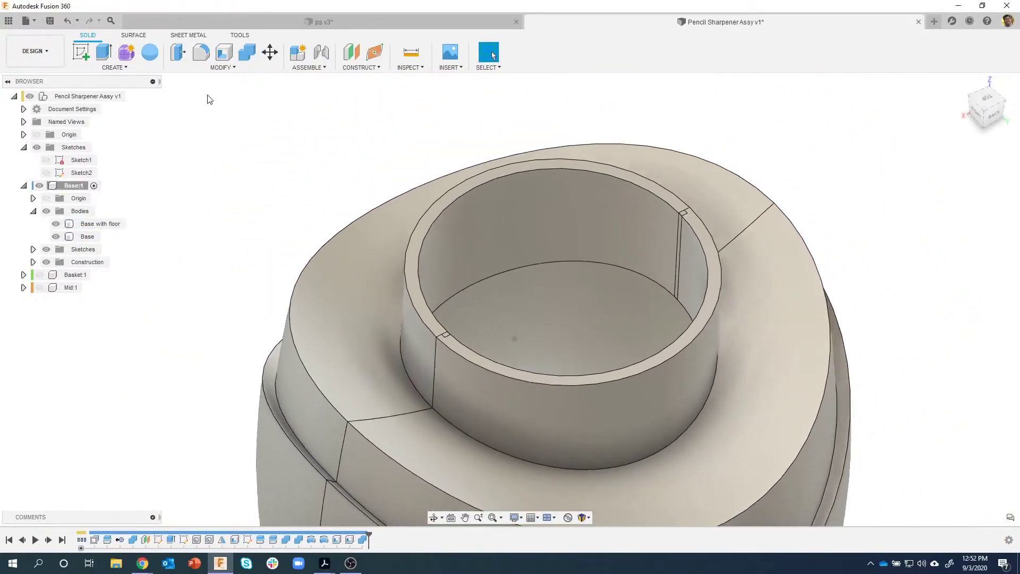
Step: Cut Base with Base with floor as the tool body in Combine, with Keep Tools enabled
left_click(247, 53)
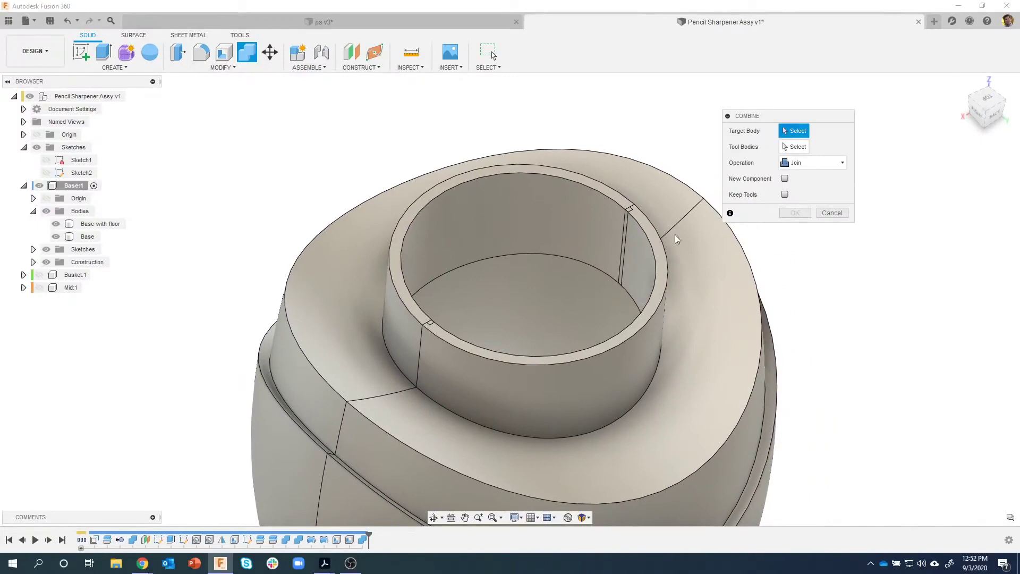
left_click(698, 349)
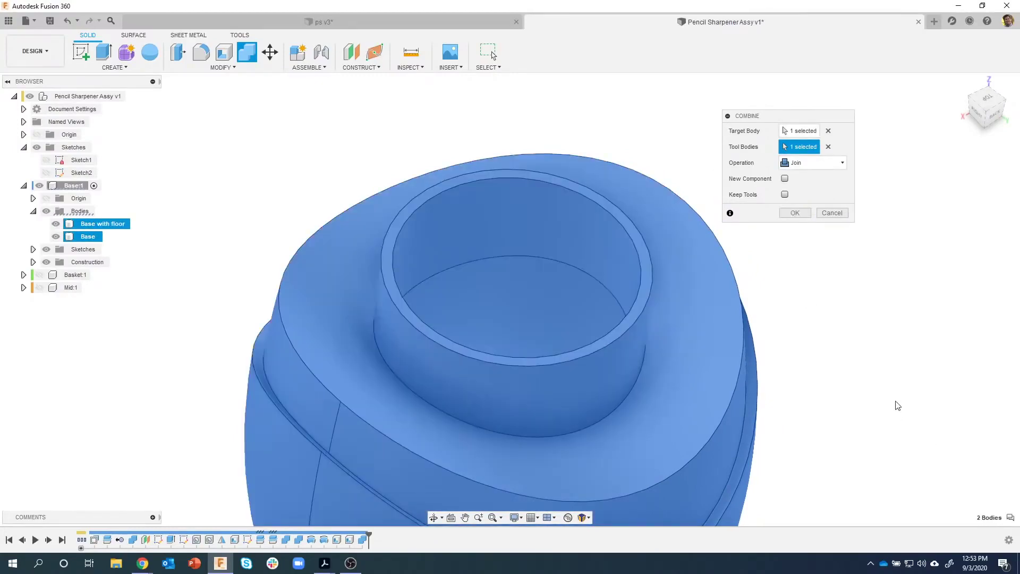
left_click(803, 164)
left_click(802, 191)
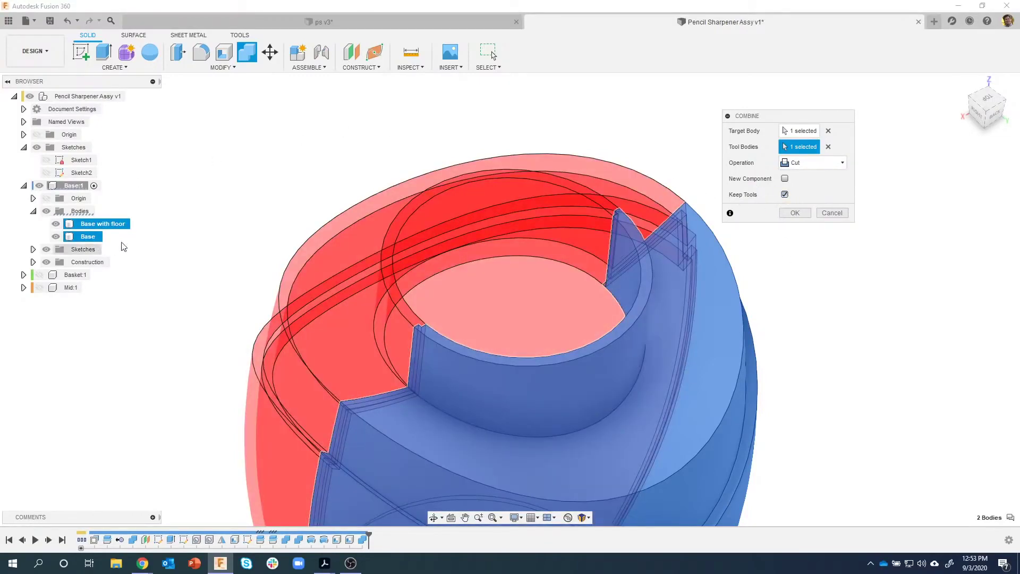
left_click(788, 213)
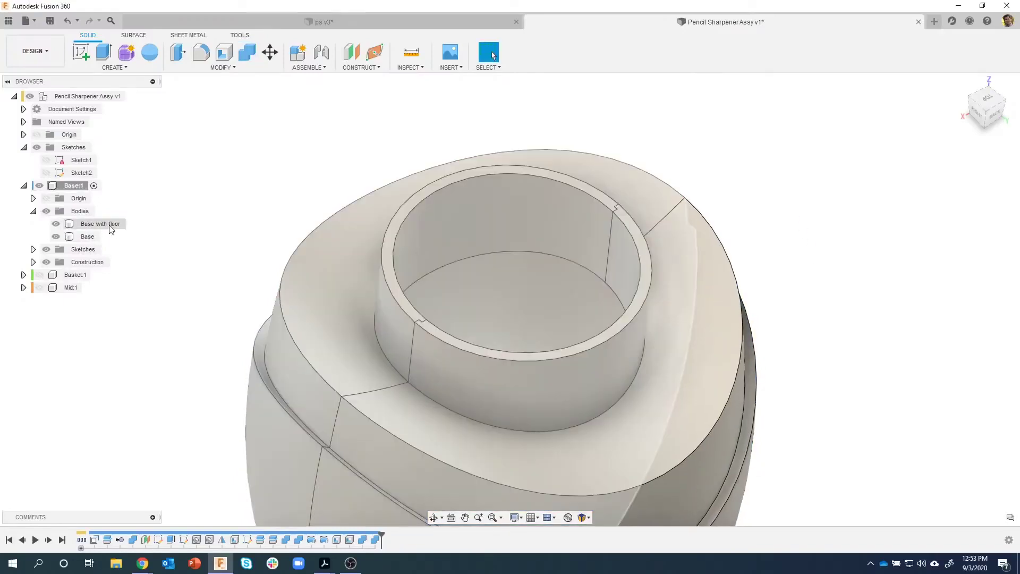
Step: Check the extent of Base with floor by selecting it, and hide it to expose the cut edge of Base
left_click(110, 225)
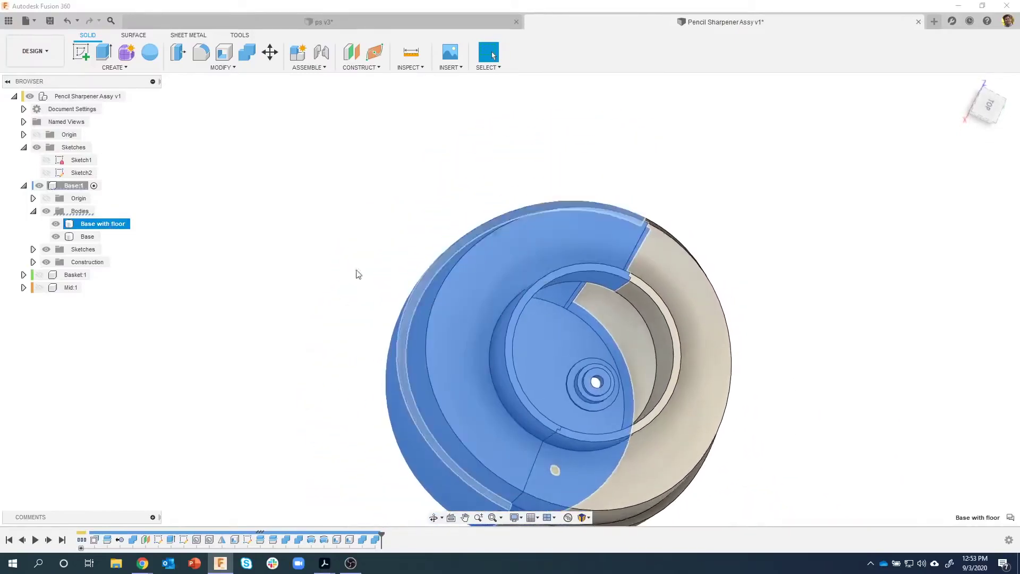
left_click(246, 184)
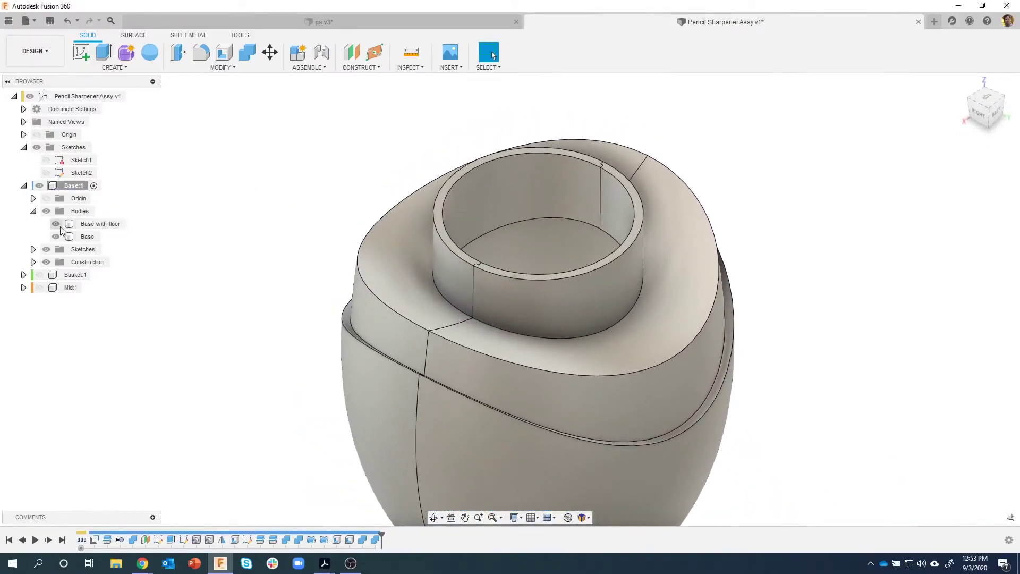
left_click(56, 224)
middle_click_drag(151, 244, 669, 363, "shift")
left_click(610, 367)
scroll(578, 346, "up", 10)
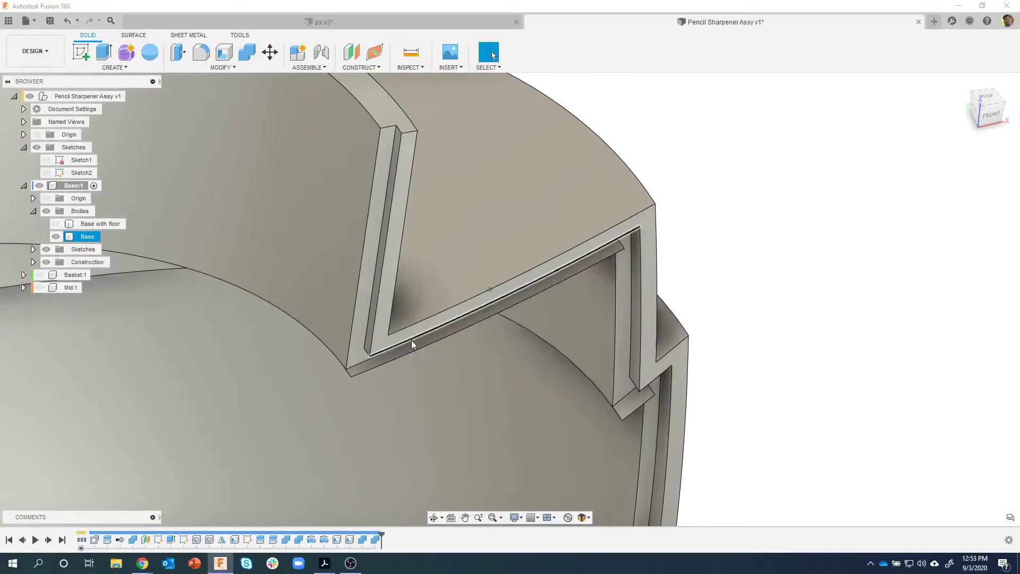
Step: Examine the thin ledge face under the sloped shoulder and the groove along the cut edge of Base
left_click(423, 341)
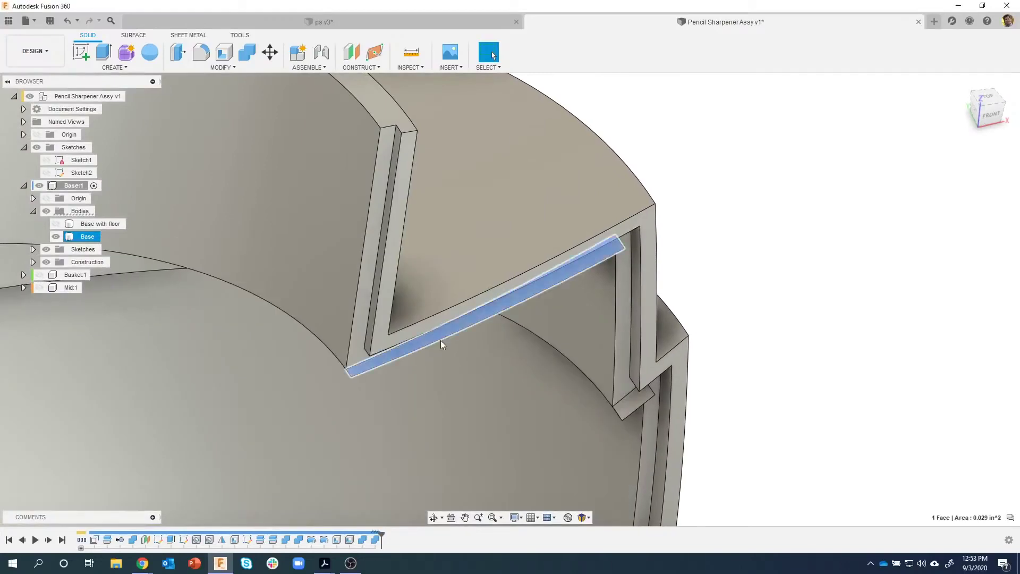
middle_click_drag(441, 341, 401, 348, "shift")
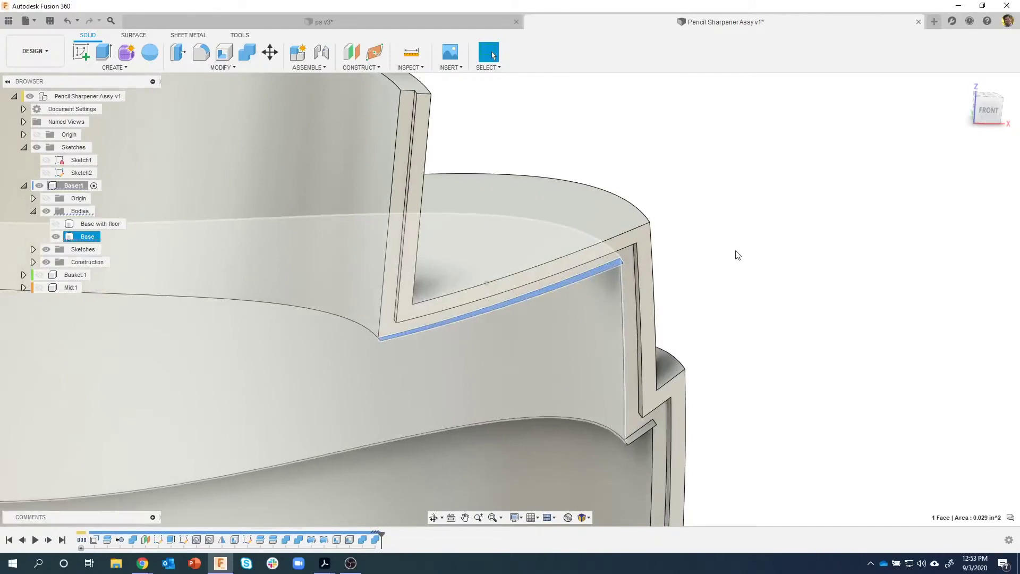
left_click(736, 252)
middle_click_drag(736, 252, 709, 257, "shift")
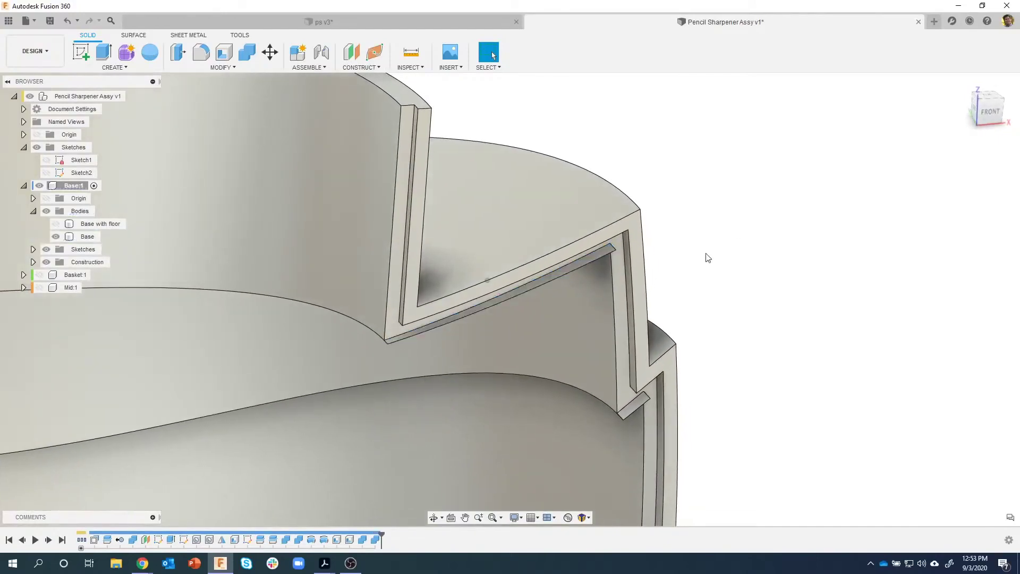
middle_click_drag(598, 281, 578, 282, "shift")
left_click(578, 283)
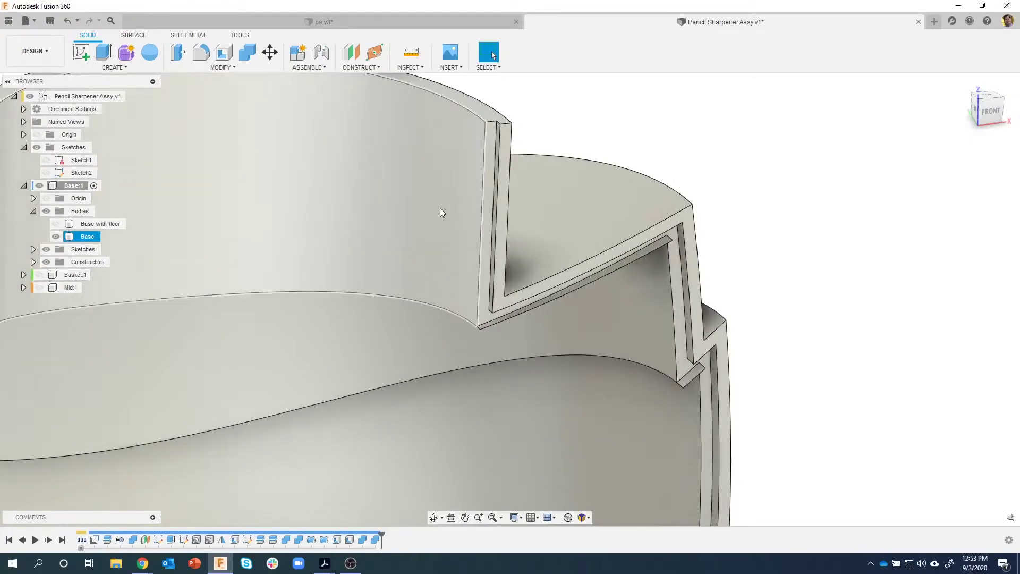
scroll(531, 314, "up", 1)
scroll(573, 289, "up", 3)
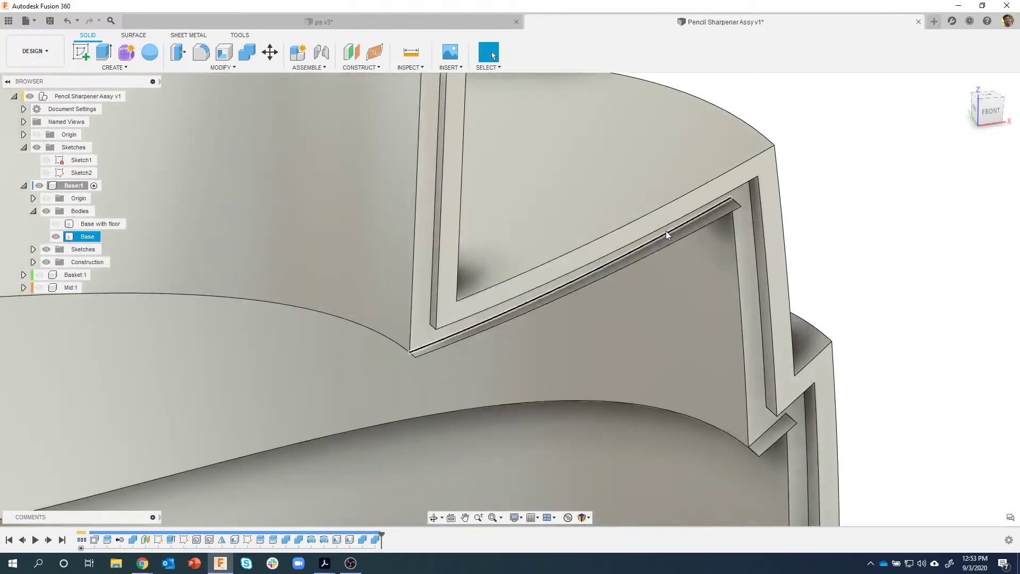
Step: Delete the four leftover faces on Base: the sloped ledge and the small step face at both ends of its cut edge
left_click(670, 236)
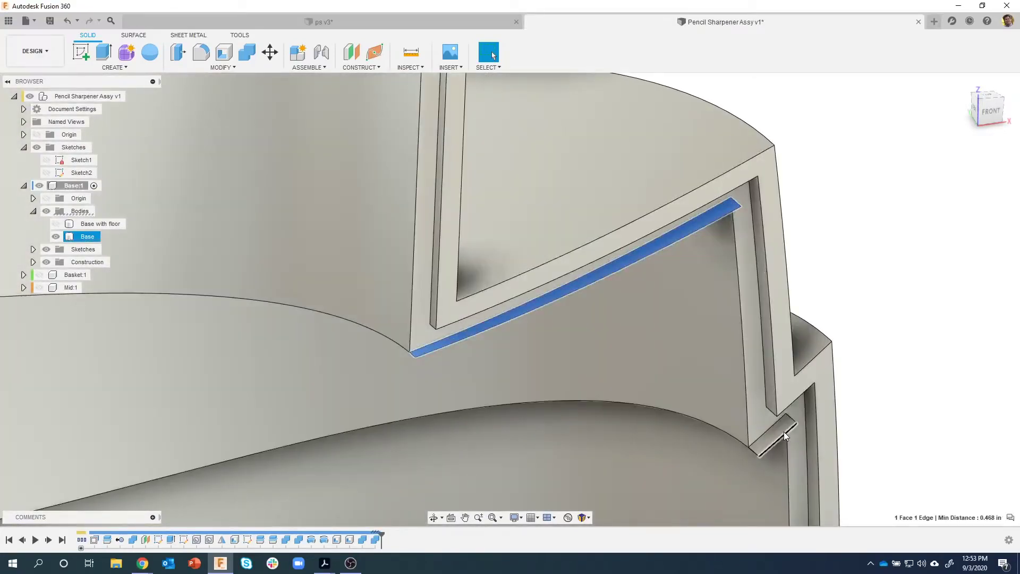
left_click(783, 431, "shift")
scroll(578, 412, "down", 5)
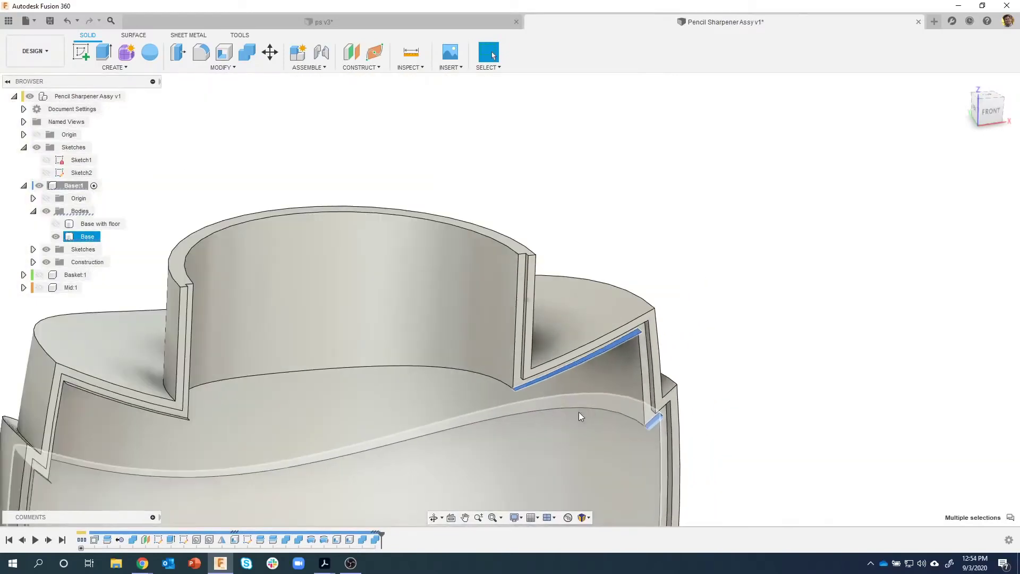
middle_click_drag(578, 412, 287, 313, "shift")
scroll(313, 274, "up", 5)
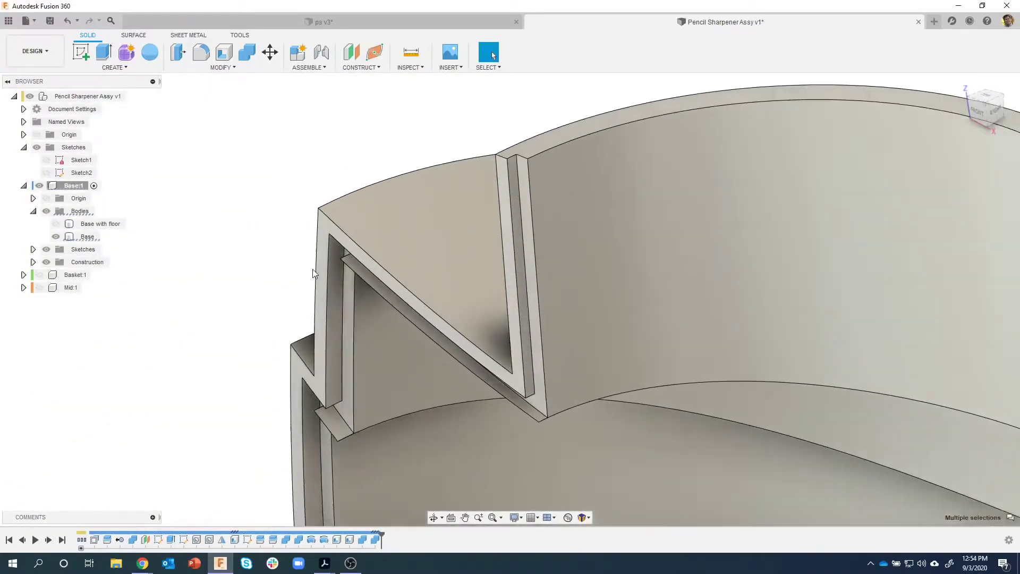
left_click(362, 270, "shift")
left_click(336, 424, "shift")
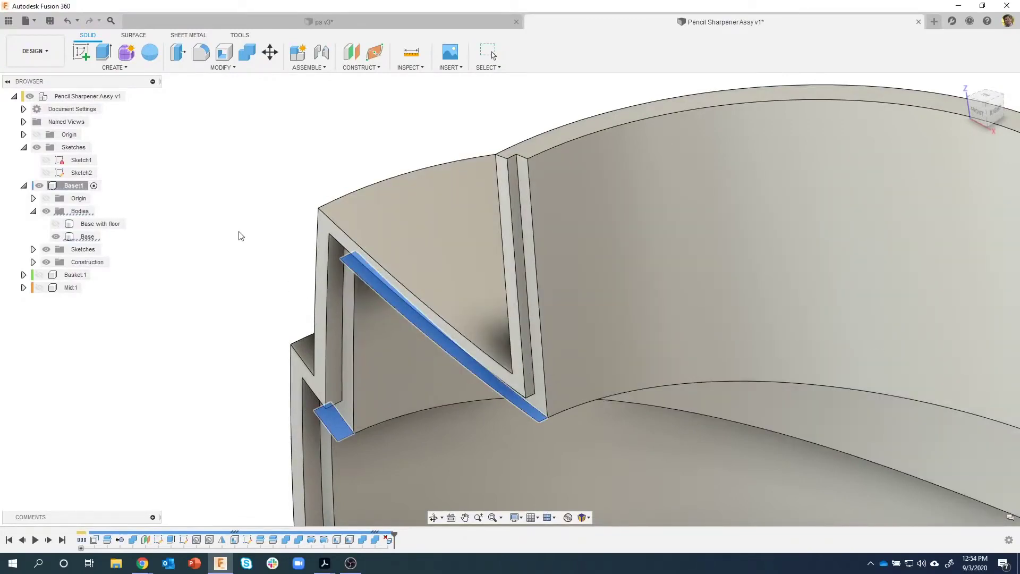
key("Delete")
Step: Show Base with floor again and check the interlocking seam between the two halves
middle_click_drag(307, 474, 210, 282, "shift")
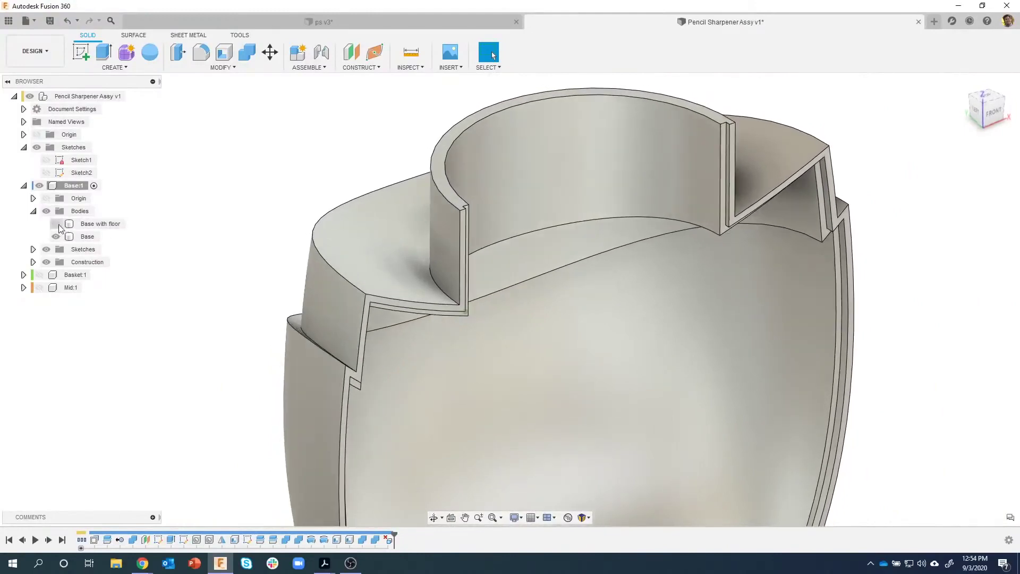
left_click(56, 224)
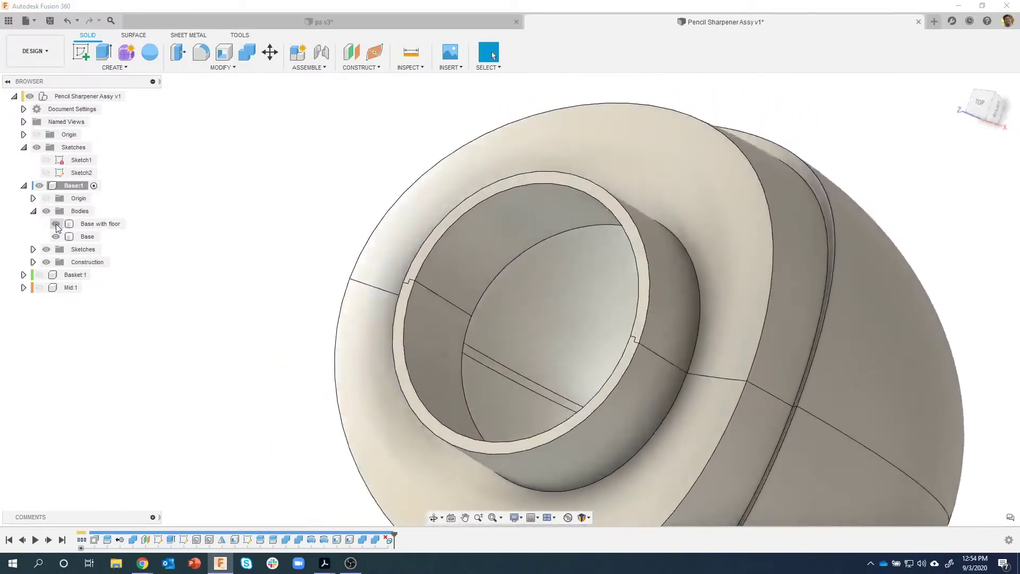
left_click(449, 296)
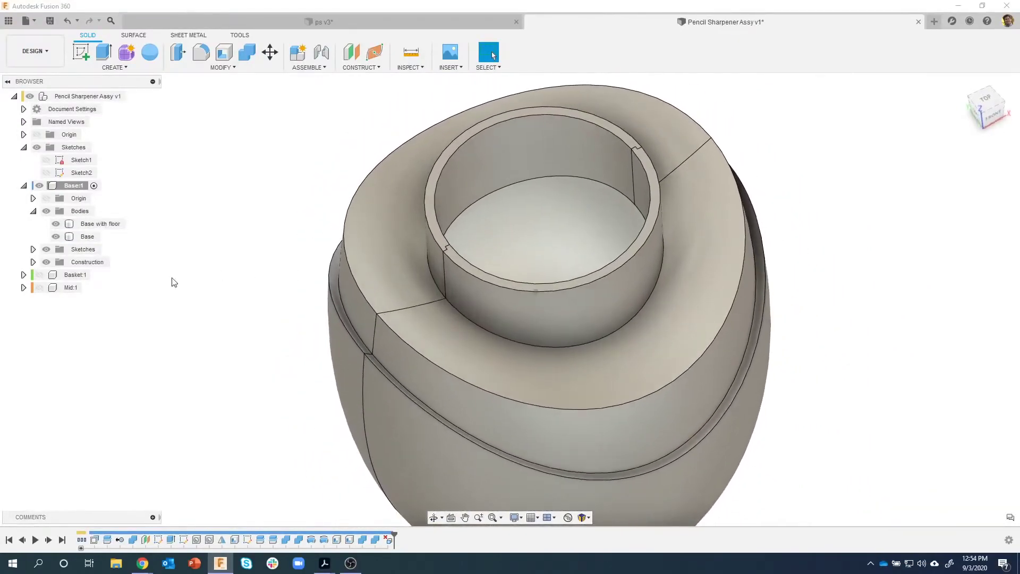
Step: Hide the Base body, and in the ps v3 document hide Mid, Basket and Base so only Base with floor shows
left_click(56, 237)
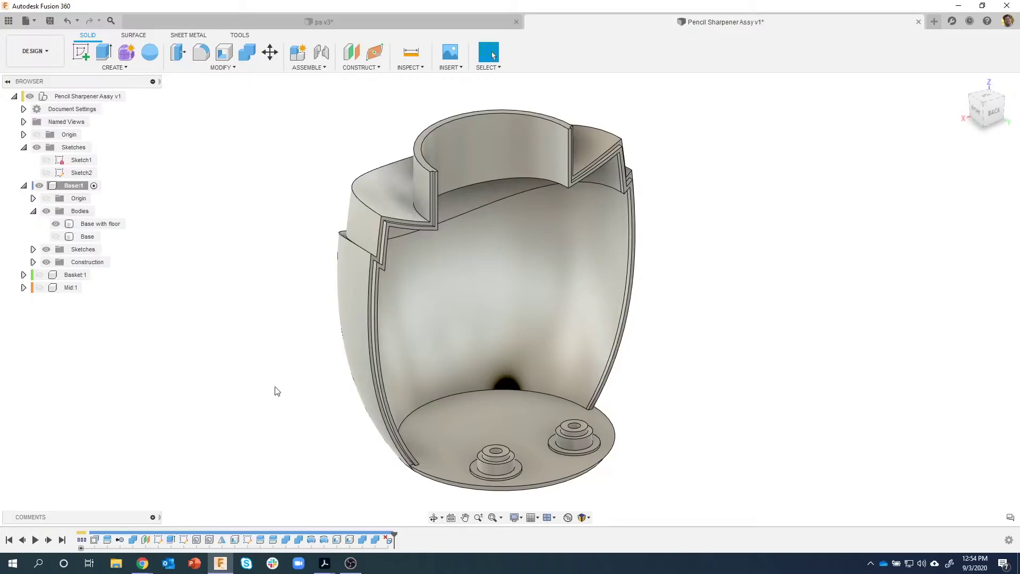
middle_click_drag(664, 293, 649, 285, "shift")
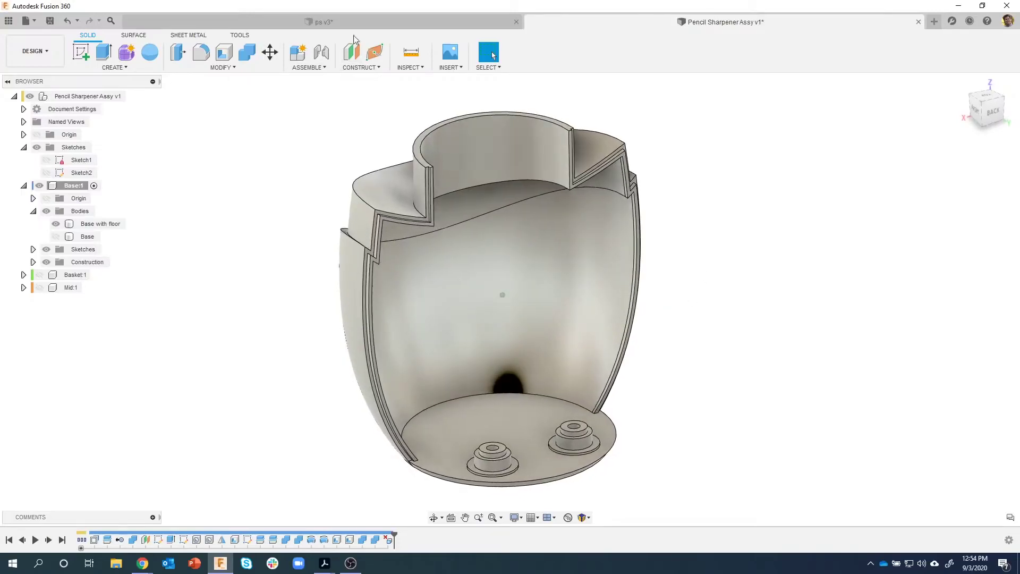
left_click(345, 24)
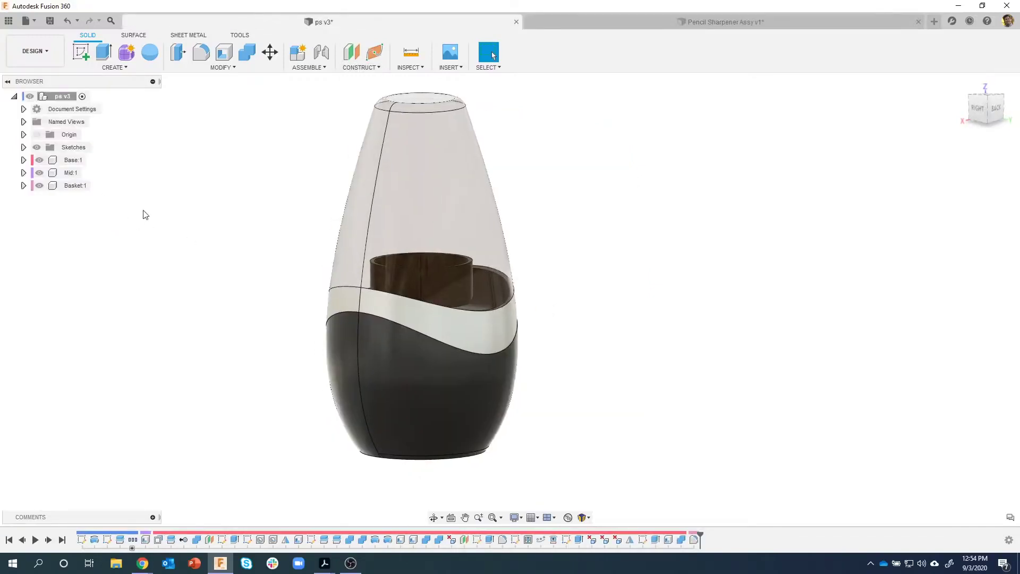
left_click(39, 172)
left_click(39, 185)
left_click(24, 159)
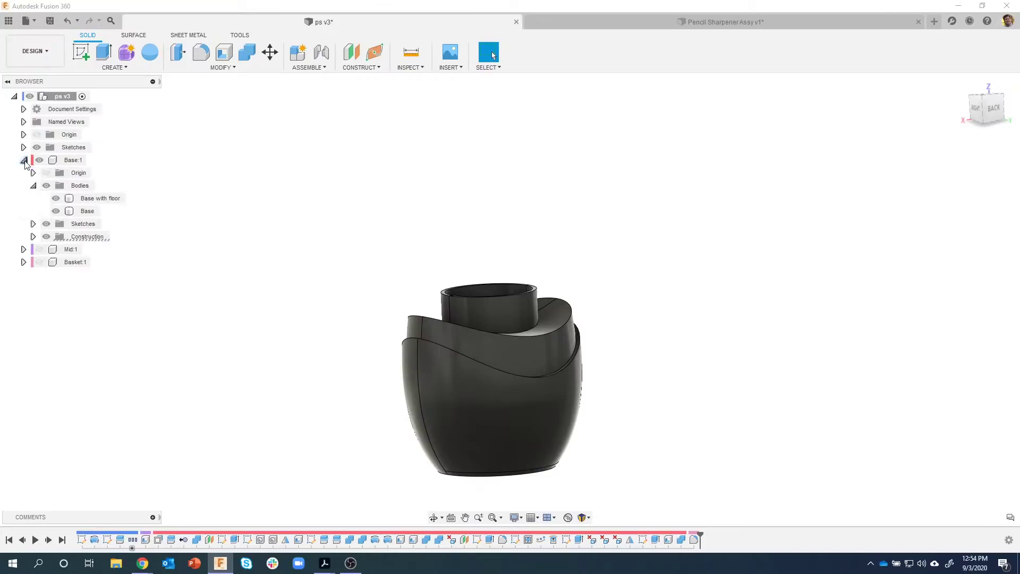
left_click(55, 210)
Step: Examine the inner ledge, the stacked ribs on both side walls and the floor features inside the ps v3 reference half
middle_click_drag(410, 413, 353, 371, "shift")
scroll(390, 357, "up", 6)
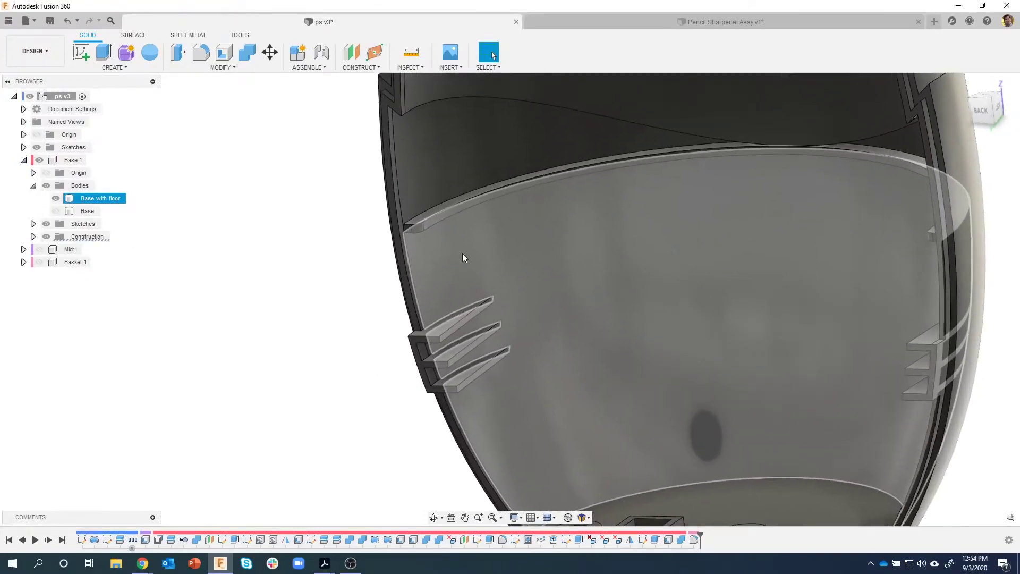
mouse_move(462, 253)
middle_mouse_down("shift")
mouse_move(416, 213)
mouse_move(436, 212)
mouse_move(442, 340)
middle_mouse_up("shift")
middle_click_drag(415, 297, 410, 269, "shift")
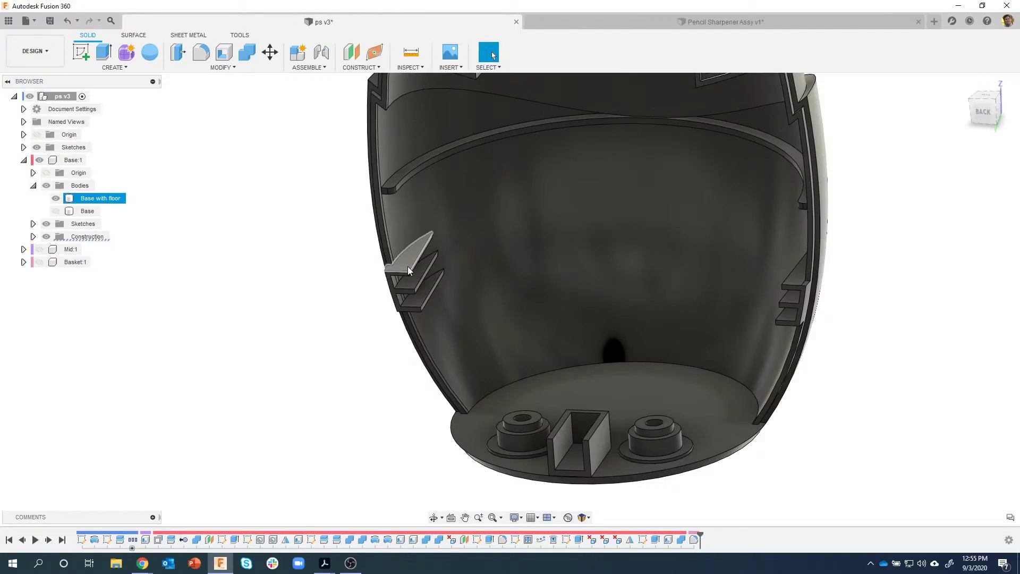
middle_click_drag(407, 266, 382, 277, "shift")
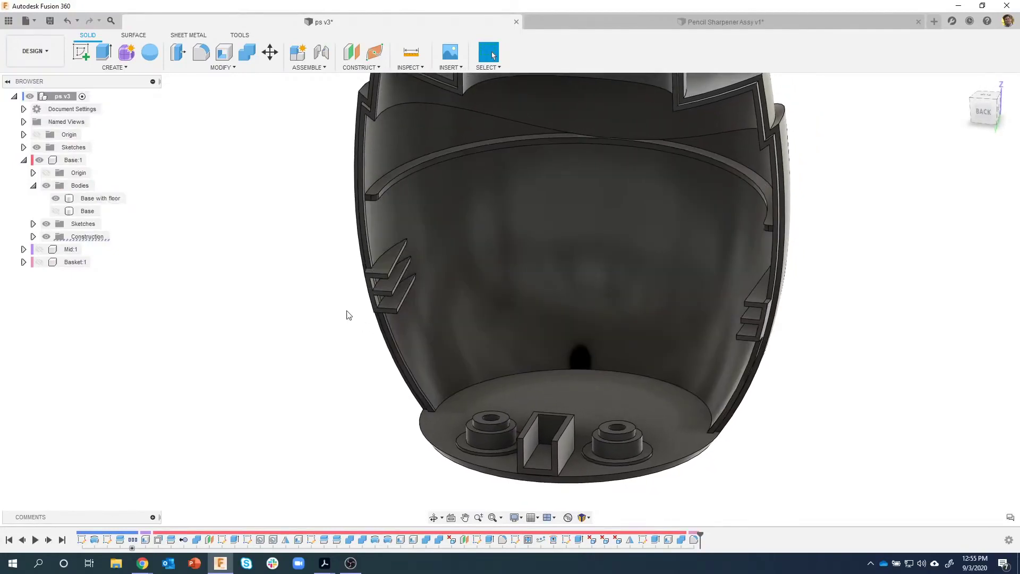
middle_click_drag(348, 315, 731, 272, "shift")
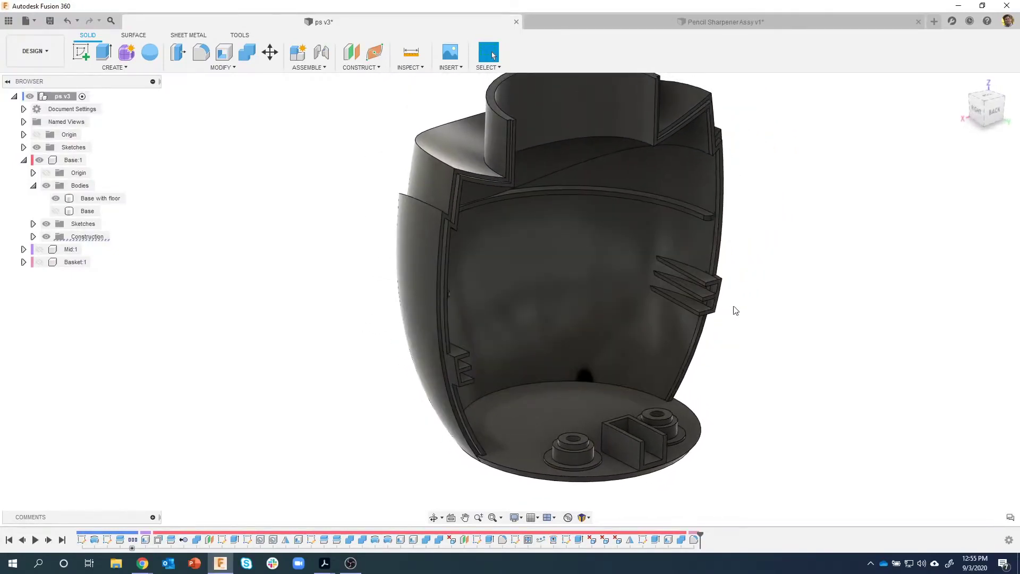
middle_click_drag(735, 310, 410, 141, "shift")
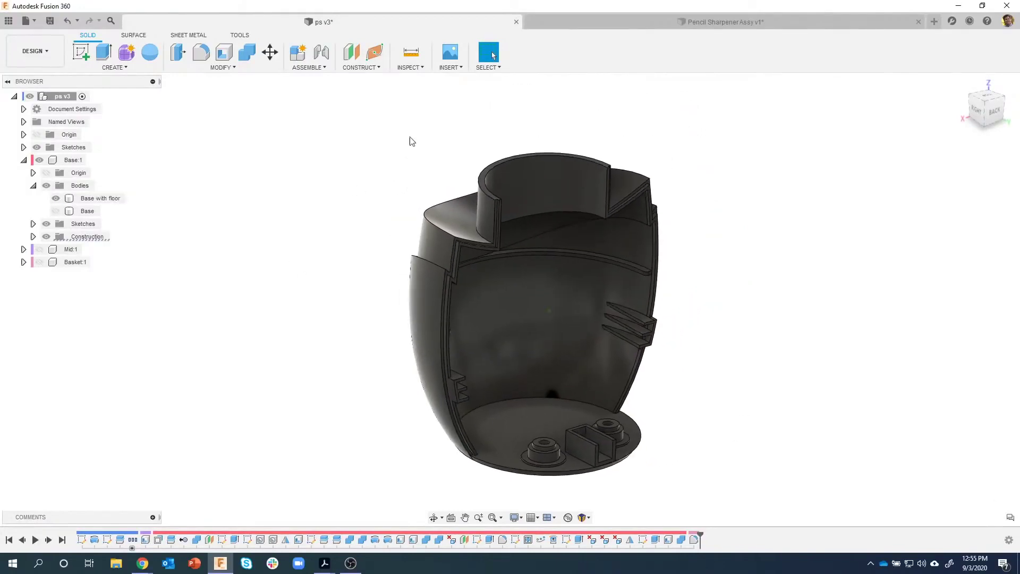
Step: Return to the Pencil Sharpener Assy v1 document and create a plane offset -1.85 in from the floor face of Base with floor
left_click(640, 24)
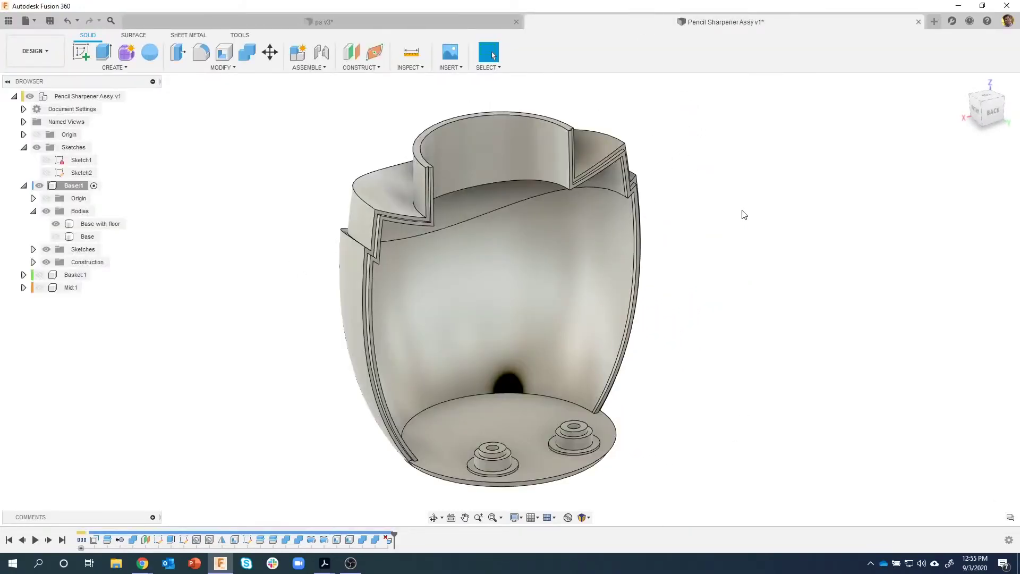
scroll(704, 223, "down", 1)
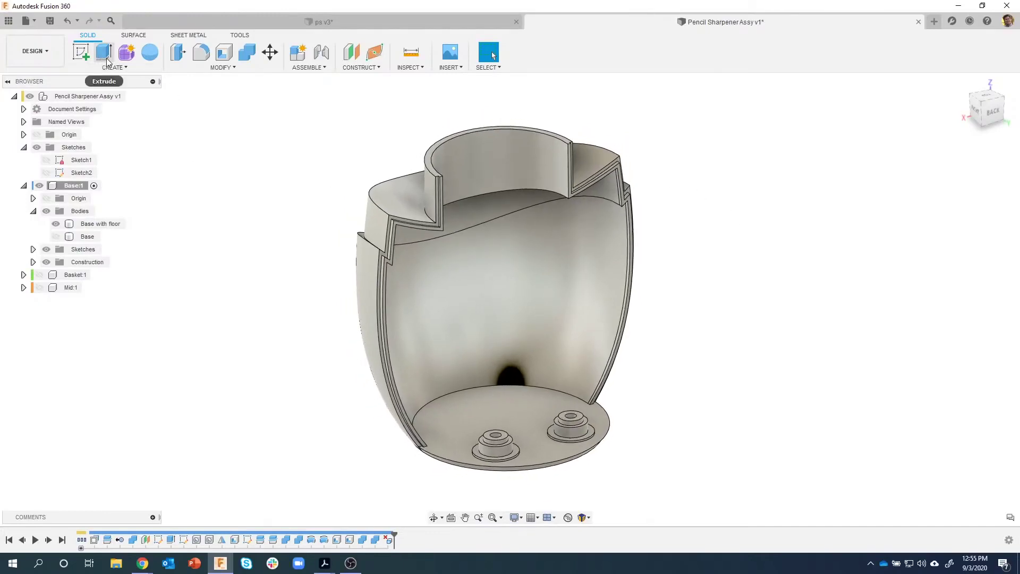
left_click(349, 52)
middle_click_drag(651, 414, 485, 391, "shift")
left_click(485, 392)
middle_click_drag(787, 321, 480, 445, "shift")
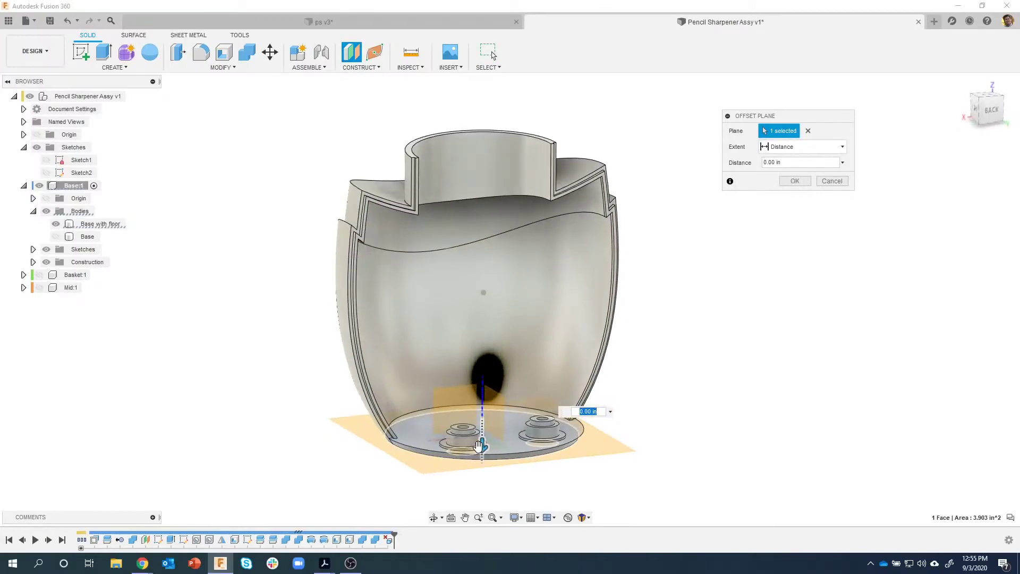
left_click_drag(482, 447, 765, 410)
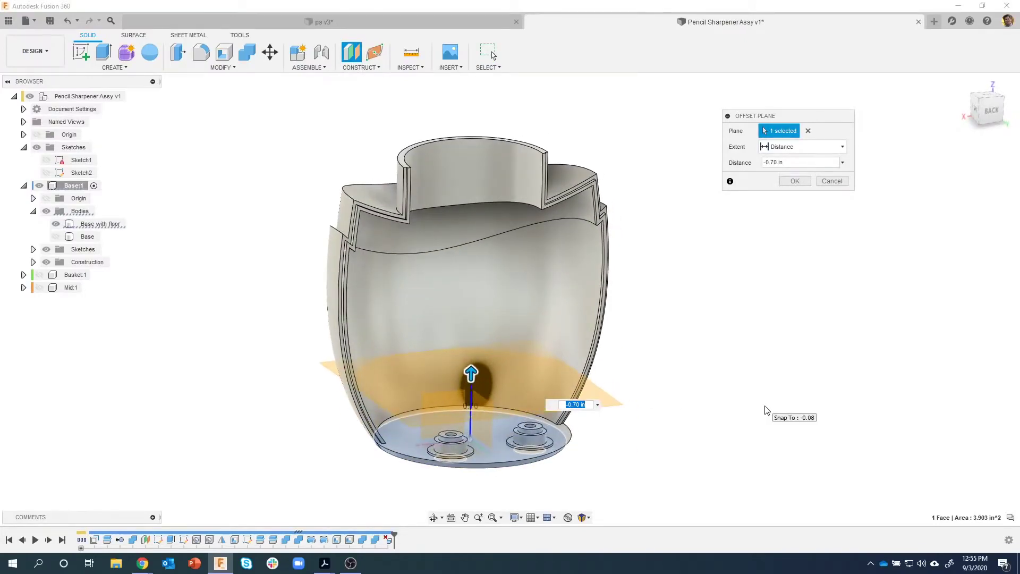
type("-1.85")
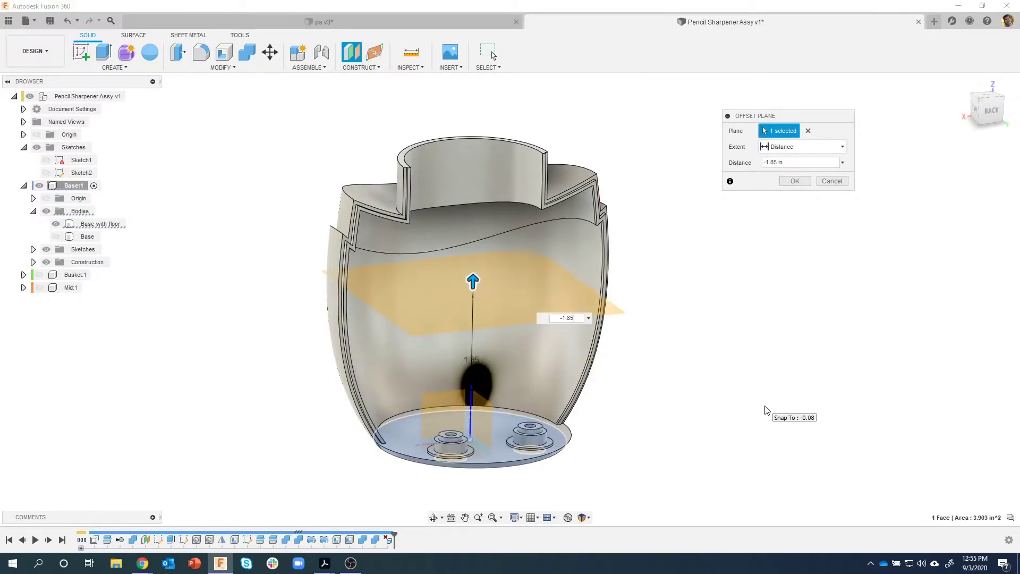
key("Return")
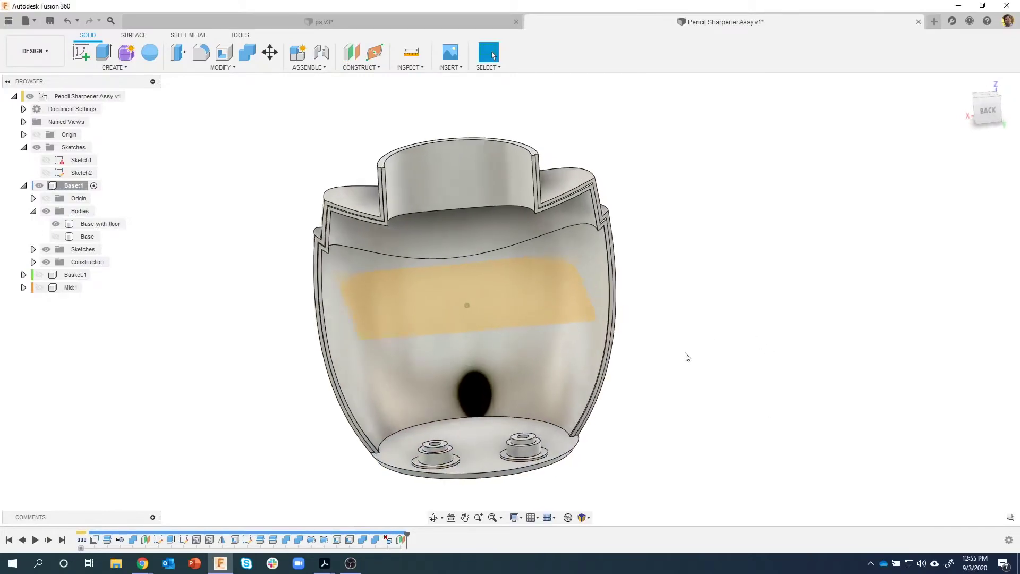
Step: Start a sketch on the new offset plane and intersect the inner wall face of Base with floor into it
scroll(466, 359, "up", 3)
right_click(384, 298)
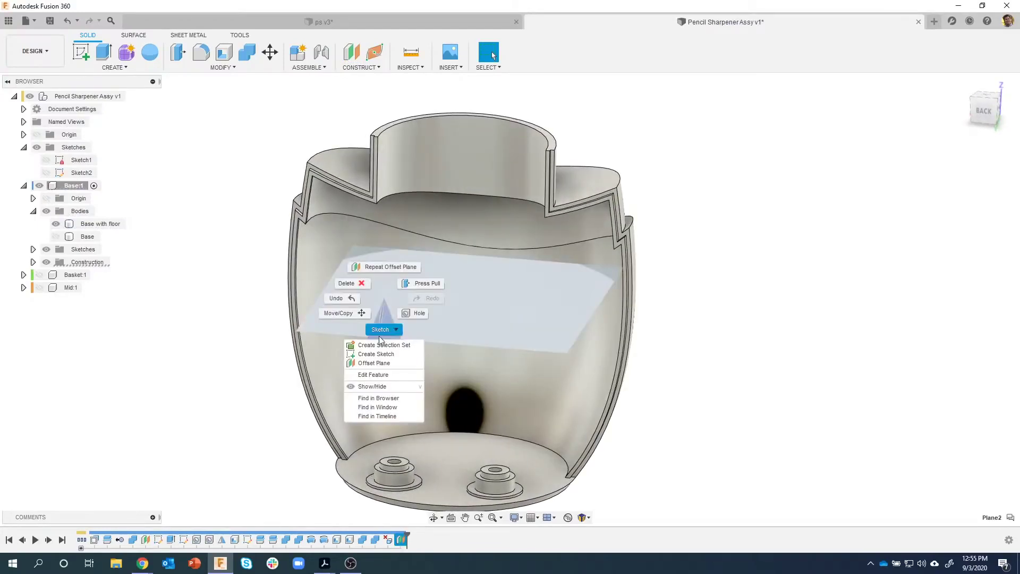
left_click(375, 354)
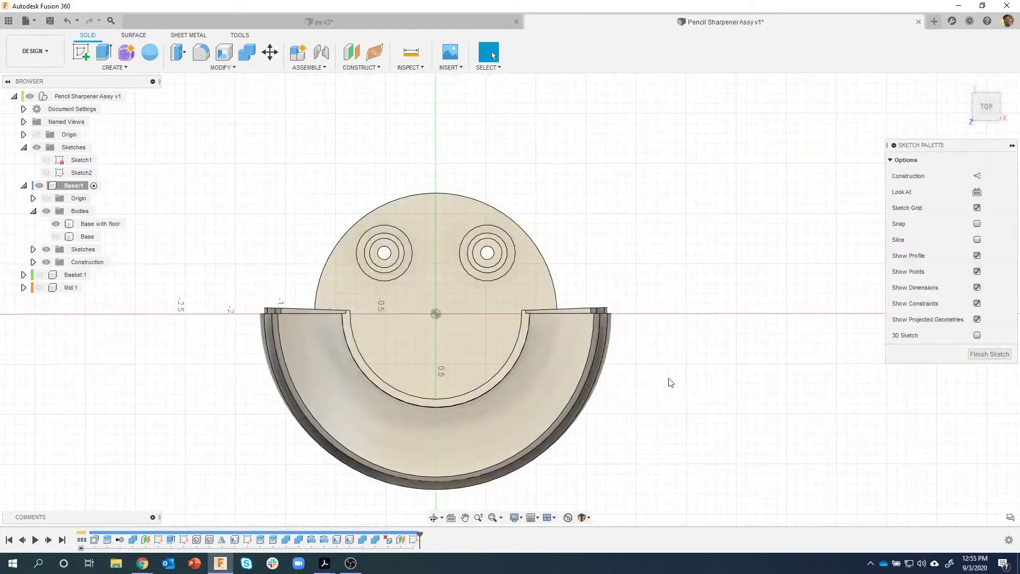
mouse_move(707, 392)
middle_mouse_down("shift")
mouse_move(706, 405)
mouse_move(412, 319)
mouse_move(362, 307)
mouse_move(349, 311)
mouse_move(357, 320)
middle_mouse_up("shift")
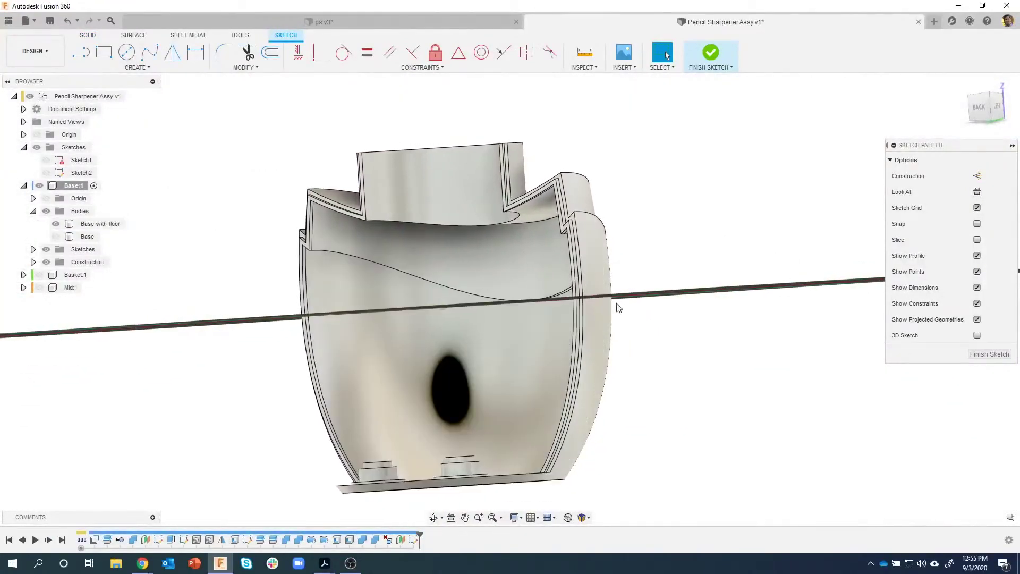
middle_click_drag(247, 323, 143, 70, "shift")
left_click(144, 69)
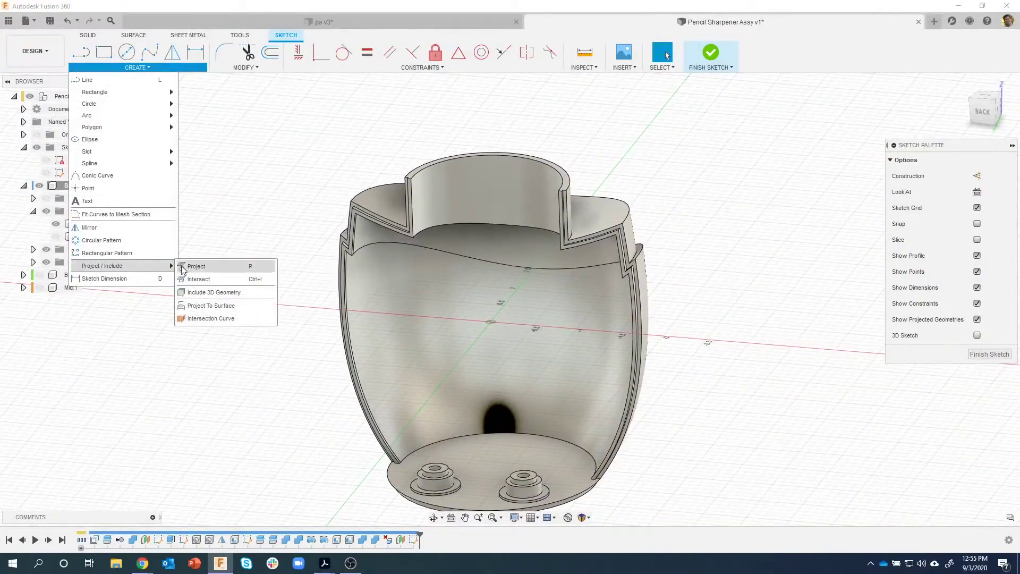
left_click(208, 278)
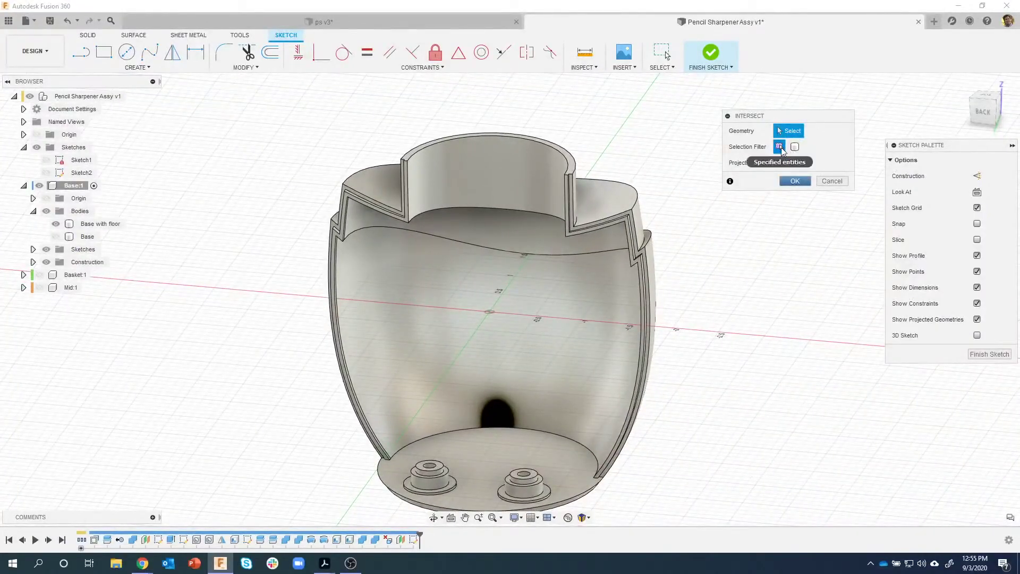
left_click(433, 328)
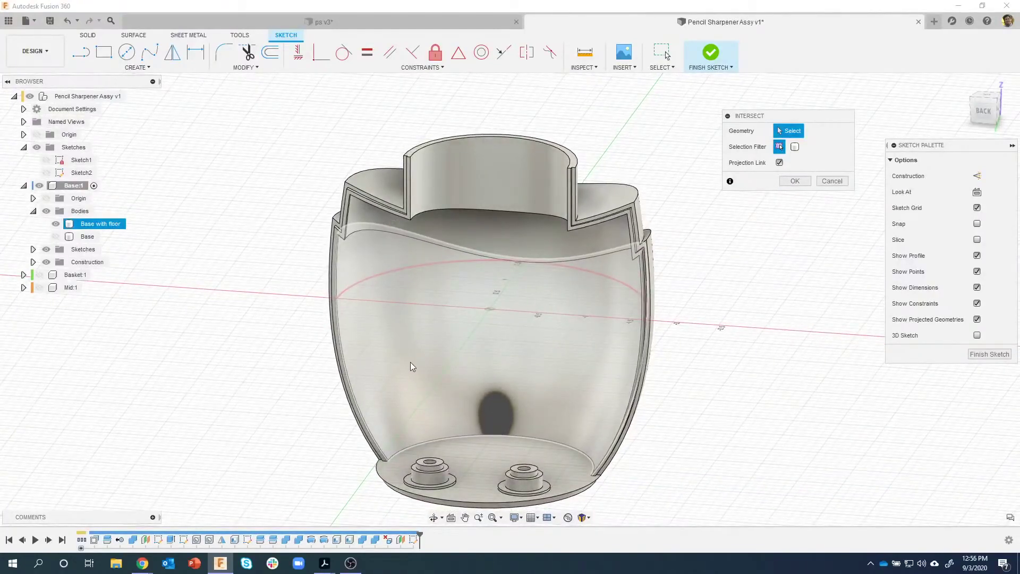
left_click(418, 376)
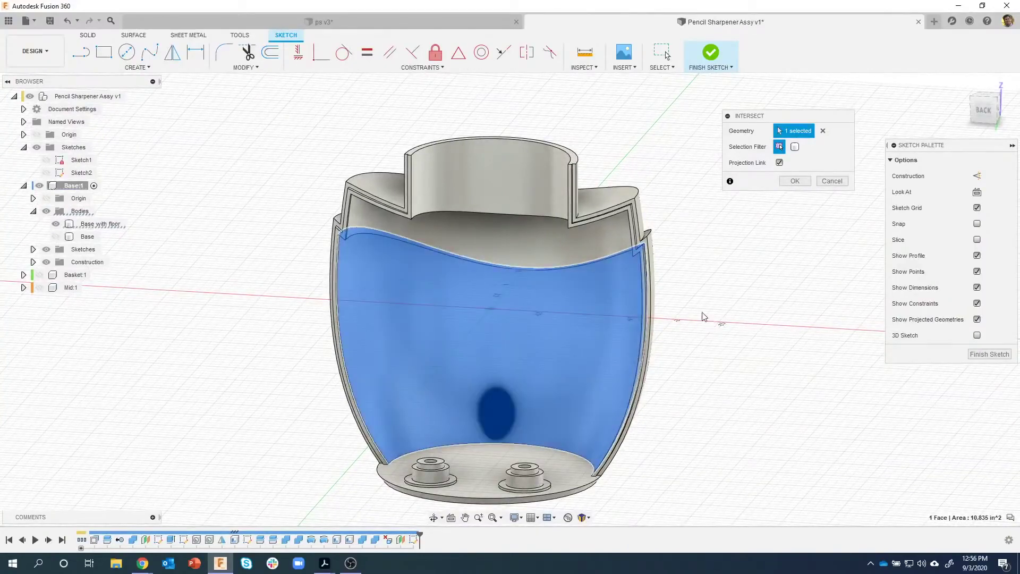
middle_click_drag(706, 255, 473, 280, "shift")
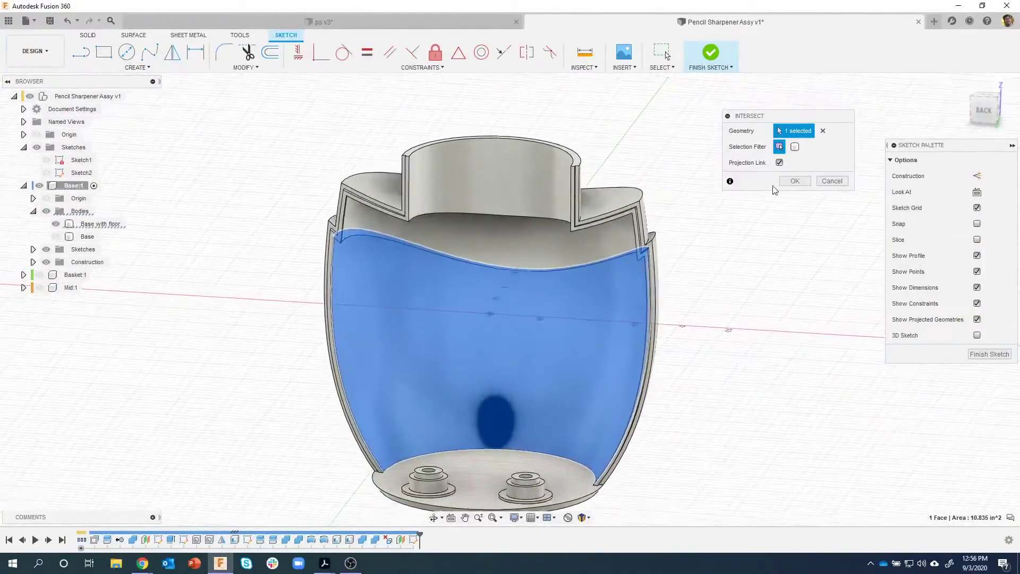
left_click(794, 181)
Step: Check the intersected curve against the inner wall by briefly hiding Base with floor and viewing the sketch alone
middle_click_drag(478, 255, 385, 274, "shift")
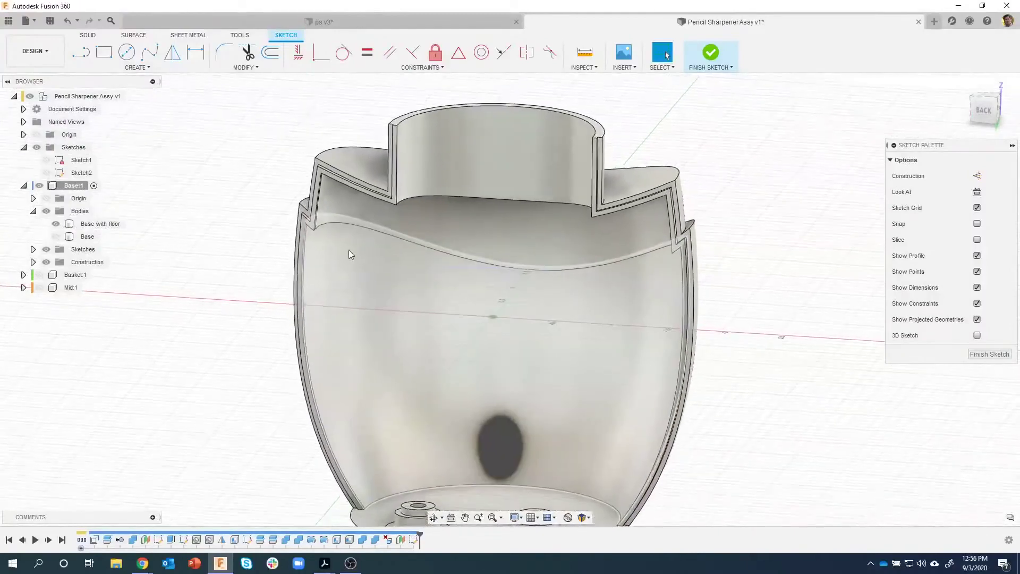
middle_click_drag(340, 301, 374, 359, "shift")
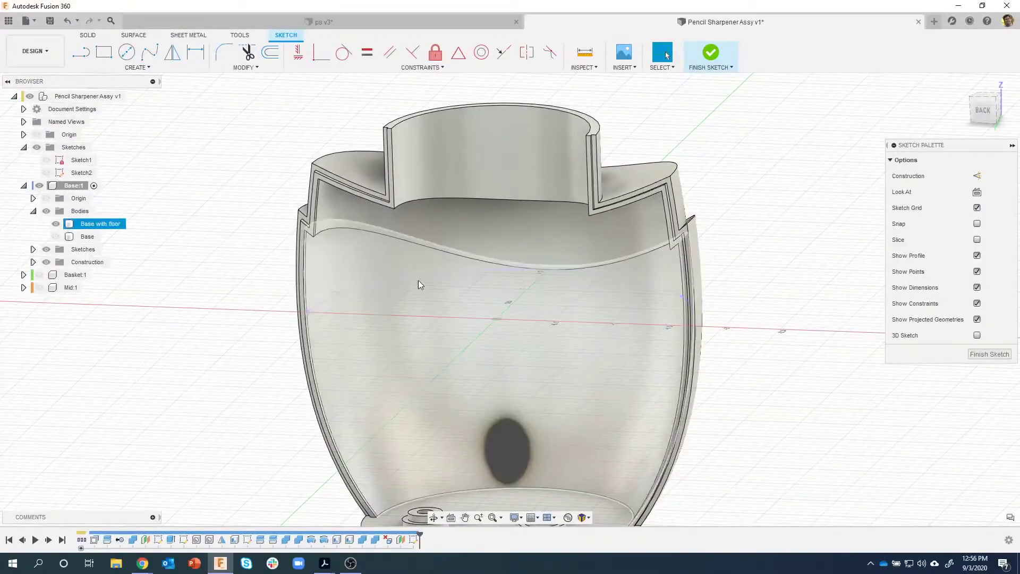
middle_click_drag(417, 280, 318, 269, "shift")
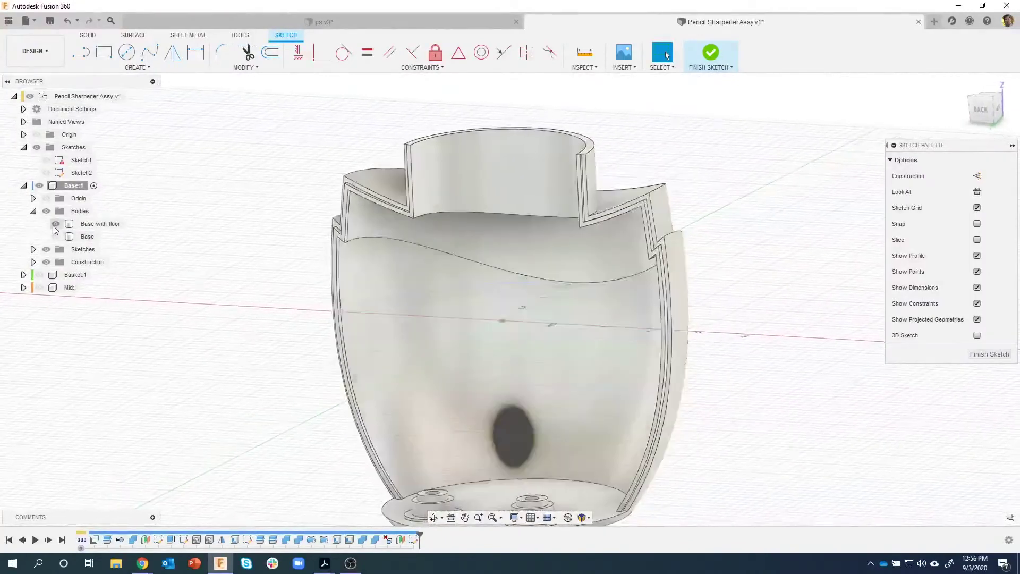
left_click(55, 224)
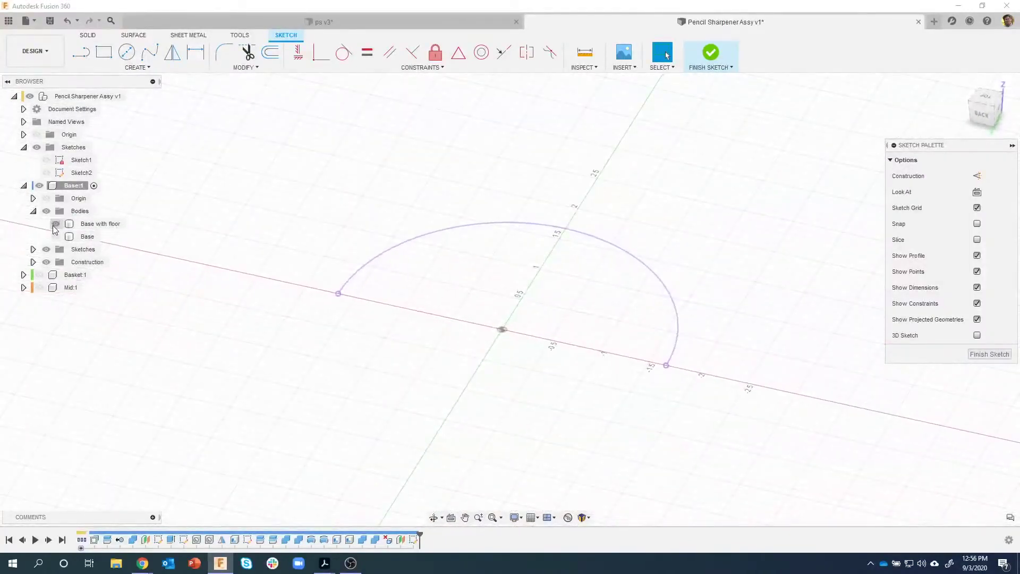
left_click(54, 224)
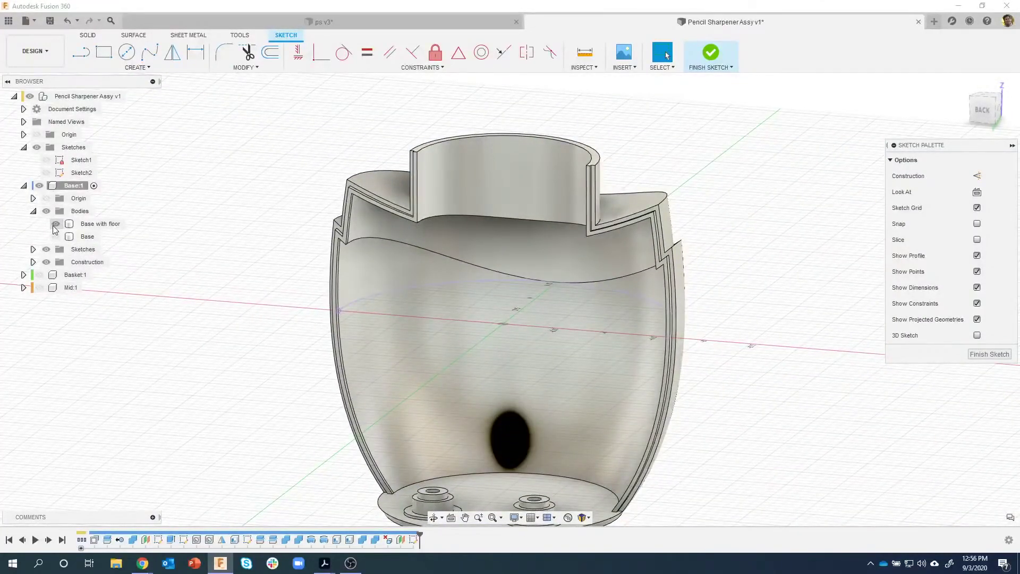
left_click(85, 223)
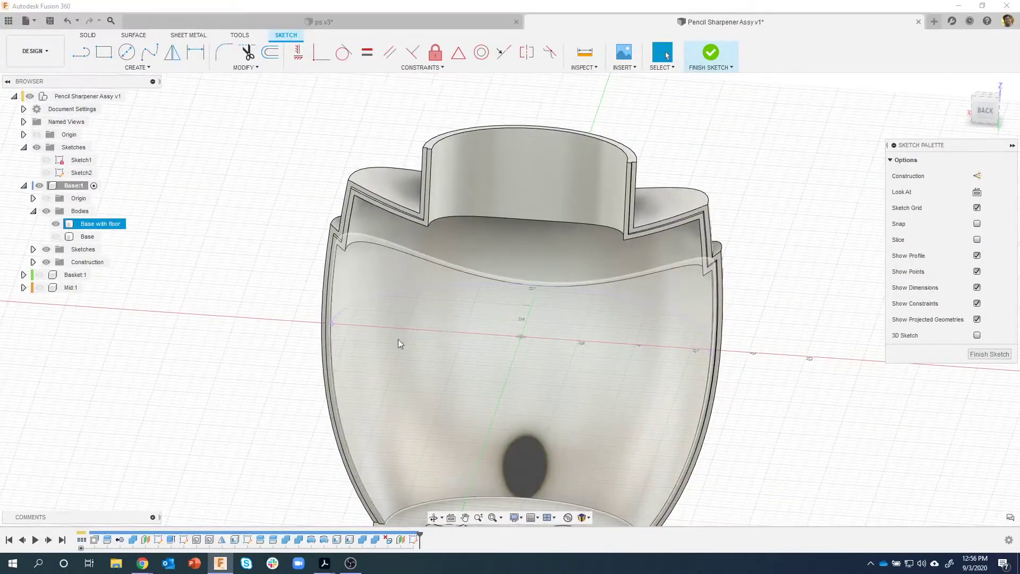
middle_click_drag(397, 339, 297, 344, "shift")
left_click(298, 344)
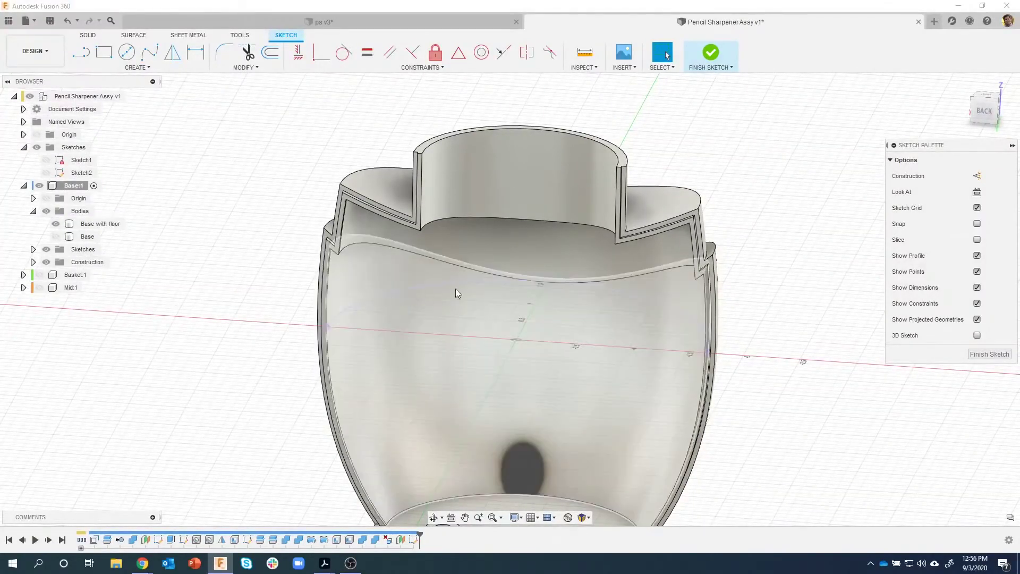
middle_click_drag(695, 339, 249, 362, "shift")
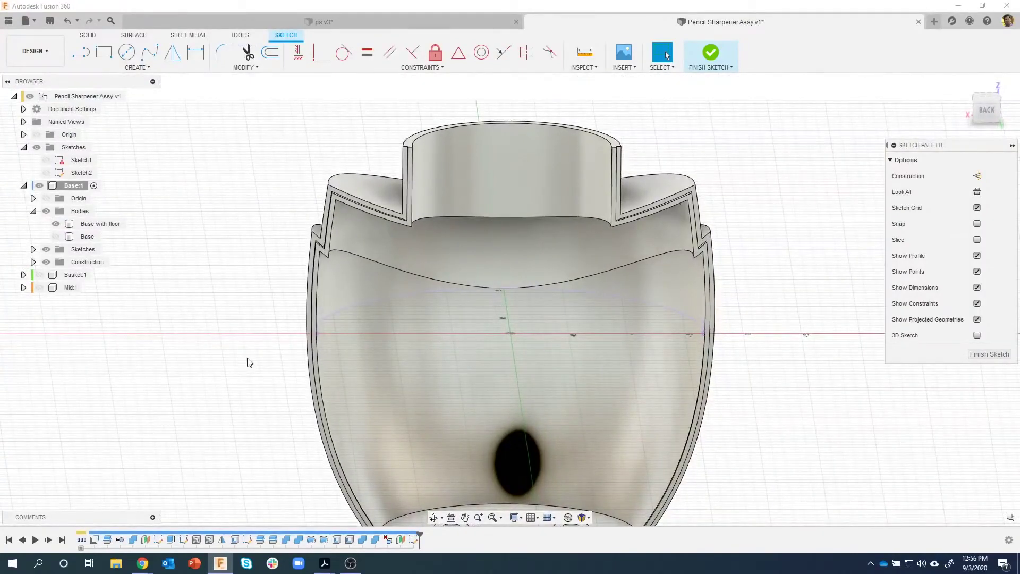
Step: Offset the intersected inner wall curve 0.1 in toward the inside of the base
scroll(249, 358, "up", 5)
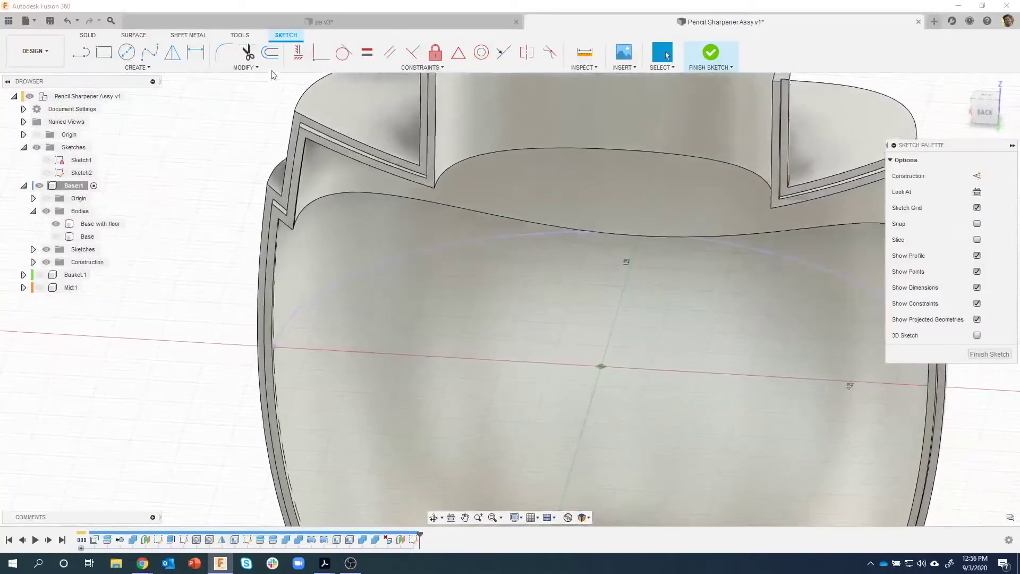
left_click(270, 52)
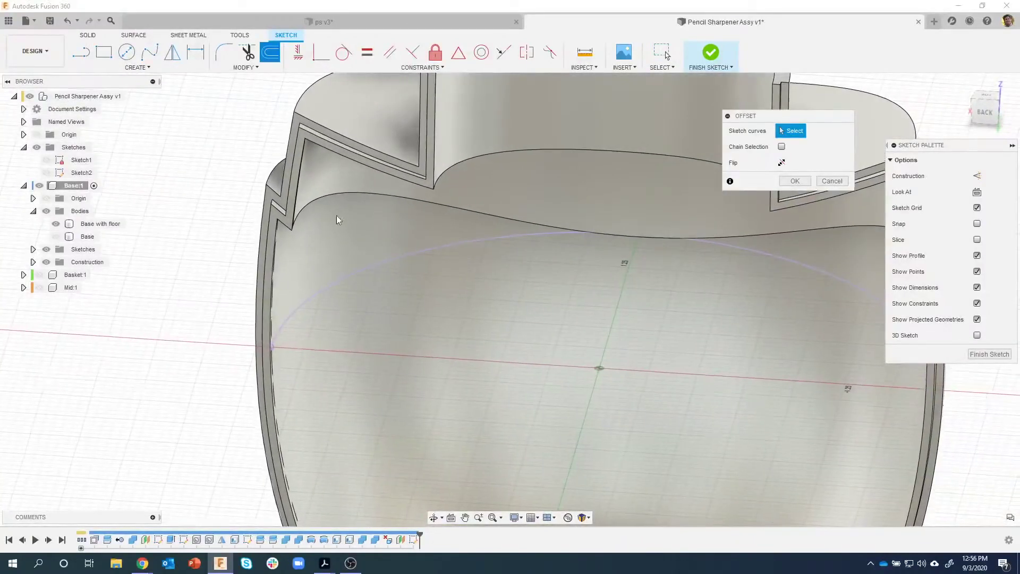
left_click(328, 288)
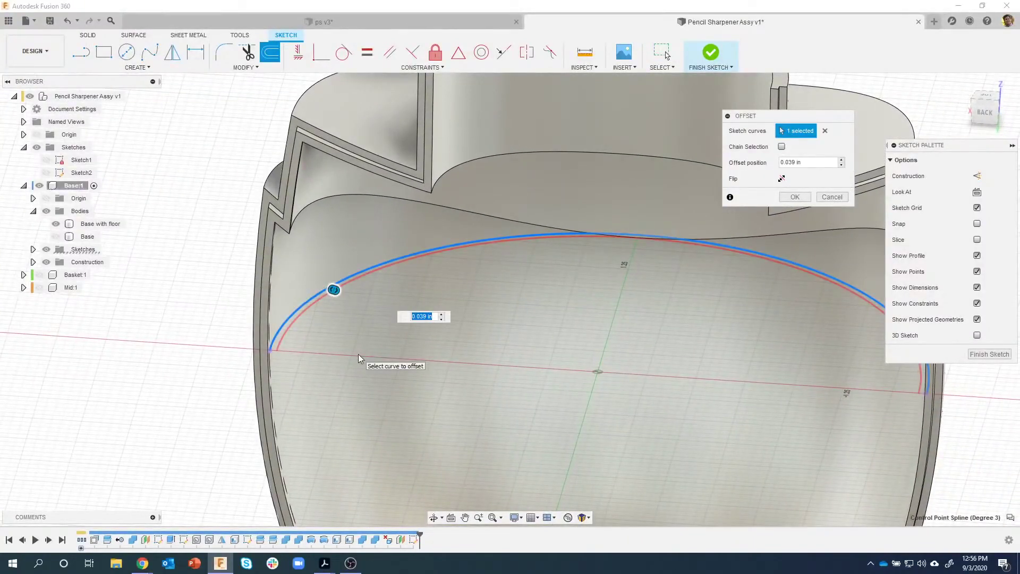
type(".1")
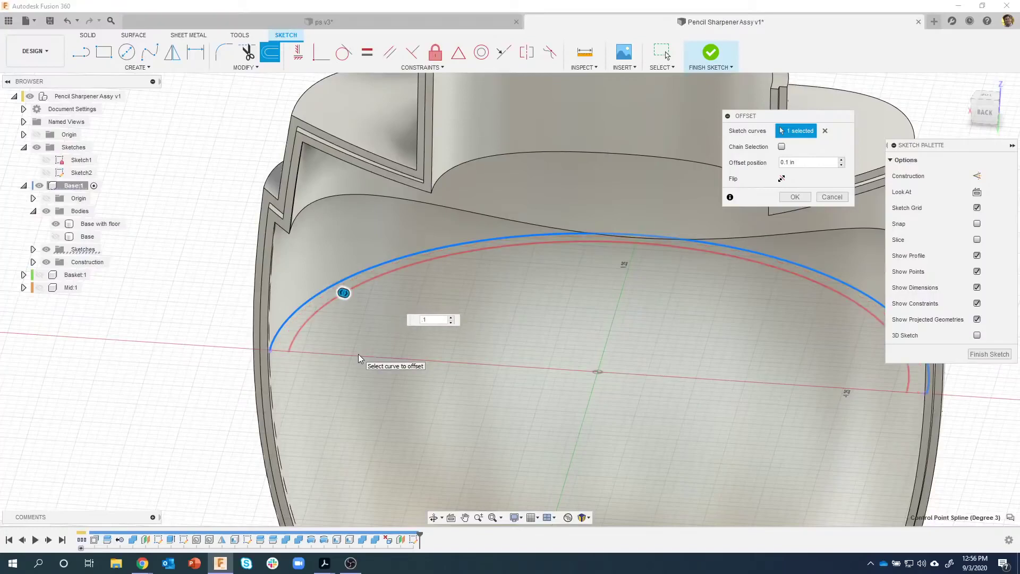
key("Return")
Step: Close both ends of the ledge profile with short lines between the offset and intersected curves, and finish the sketch
mouse_move(358, 354)
middle_mouse_down("shift")
mouse_move(428, 432)
mouse_move(333, 295)
mouse_move(337, 238)
mouse_move(310, 215)
middle_mouse_up("shift")
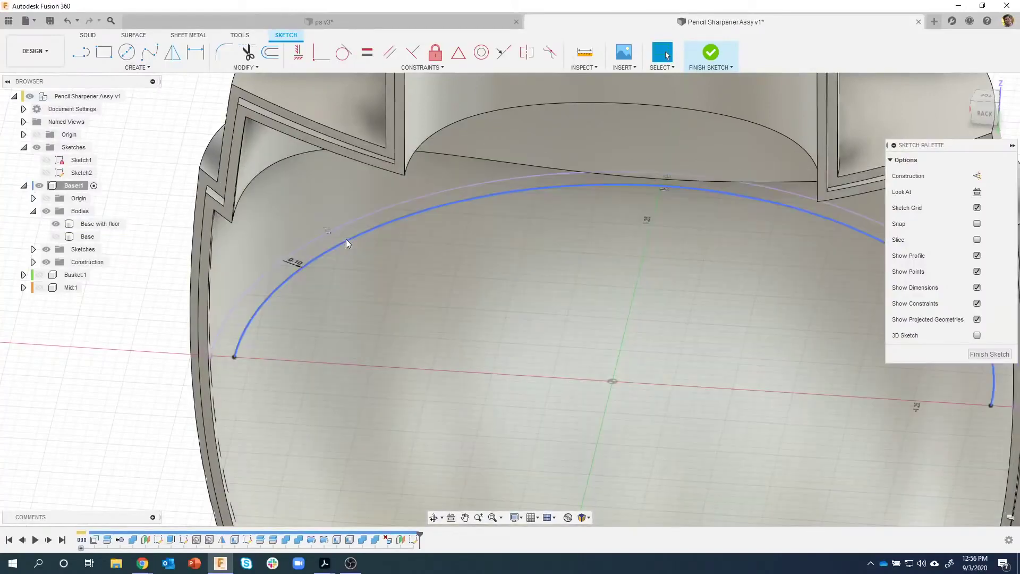
left_click(81, 52)
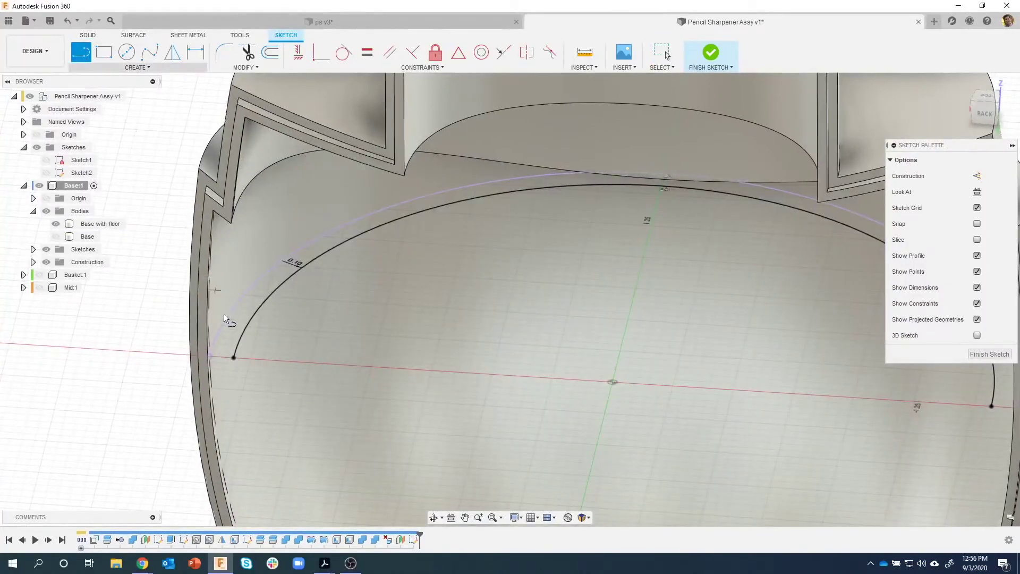
left_click(234, 358)
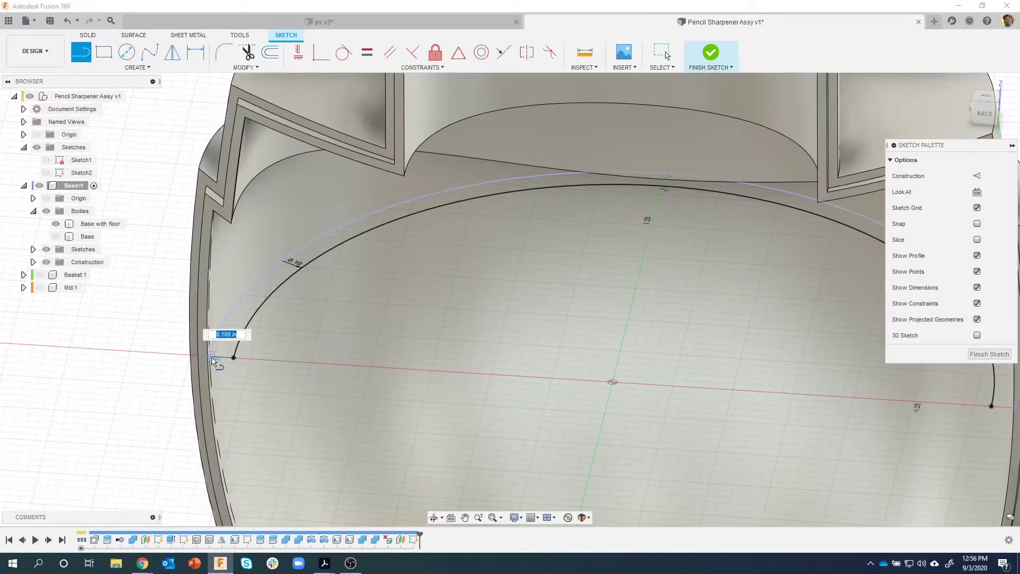
left_click(212, 361)
scroll(351, 427, "down", 5)
middle_click_drag(497, 426, 403, 362)
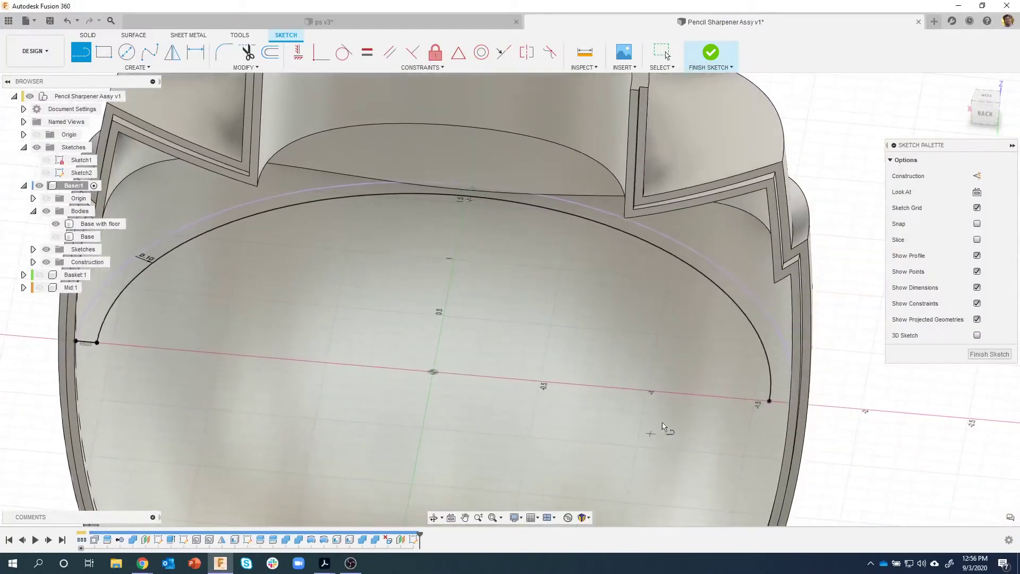
scroll(771, 404, "up", 5)
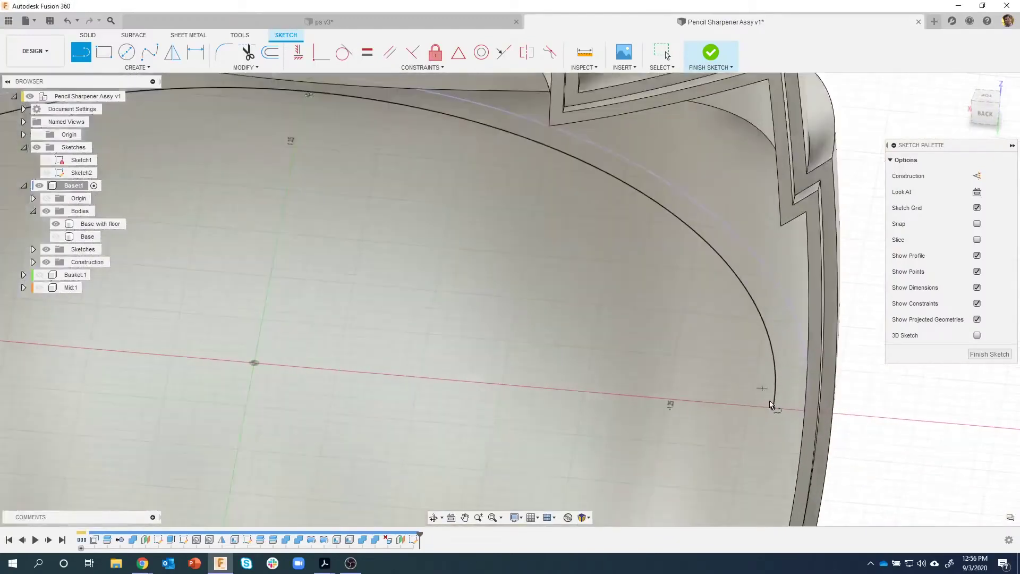
left_click(802, 408)
mouse_move(802, 408)
middle_mouse_down("shift")
mouse_move(653, 219)
mouse_move(747, 235)
mouse_move(750, 296)
middle_mouse_up("shift")
scroll(750, 295, "down", 6)
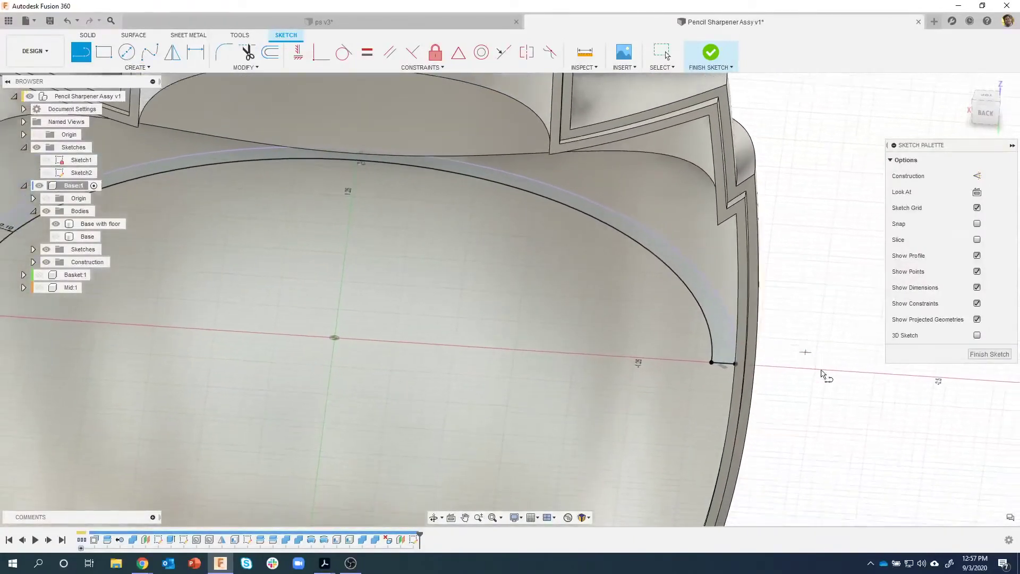
left_click(989, 354)
Step: Extrude the thin curved ledge profile symmetrically to a whole length of 0.05 in, joining it to Base with floor
scroll(699, 291, "up", 10)
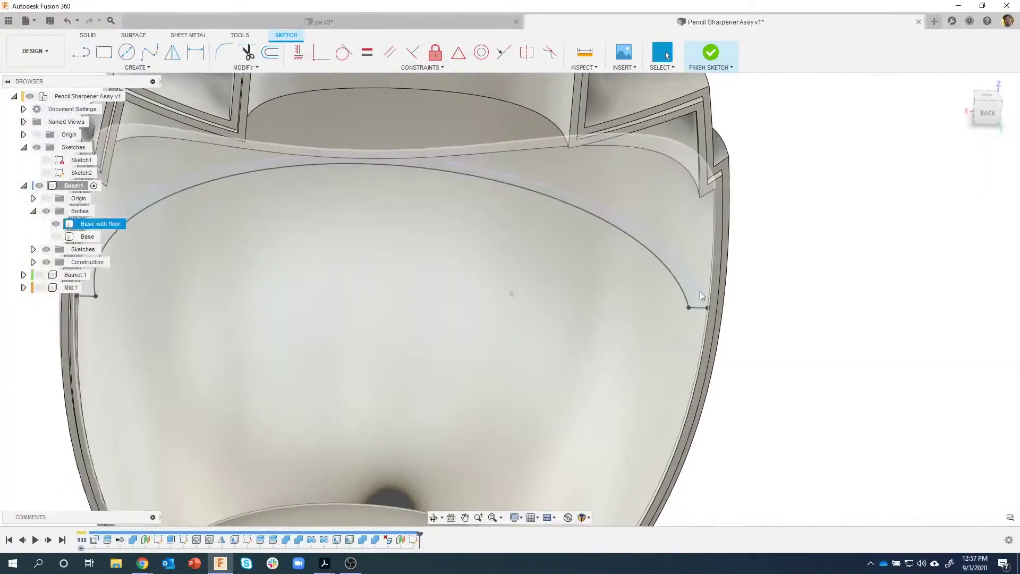
right_click(686, 297)
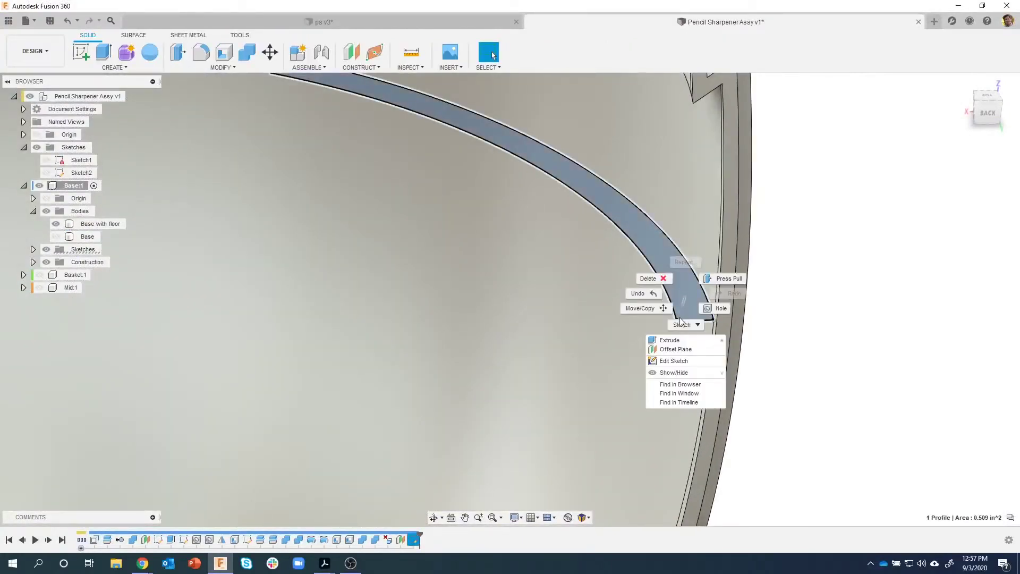
left_click(671, 344)
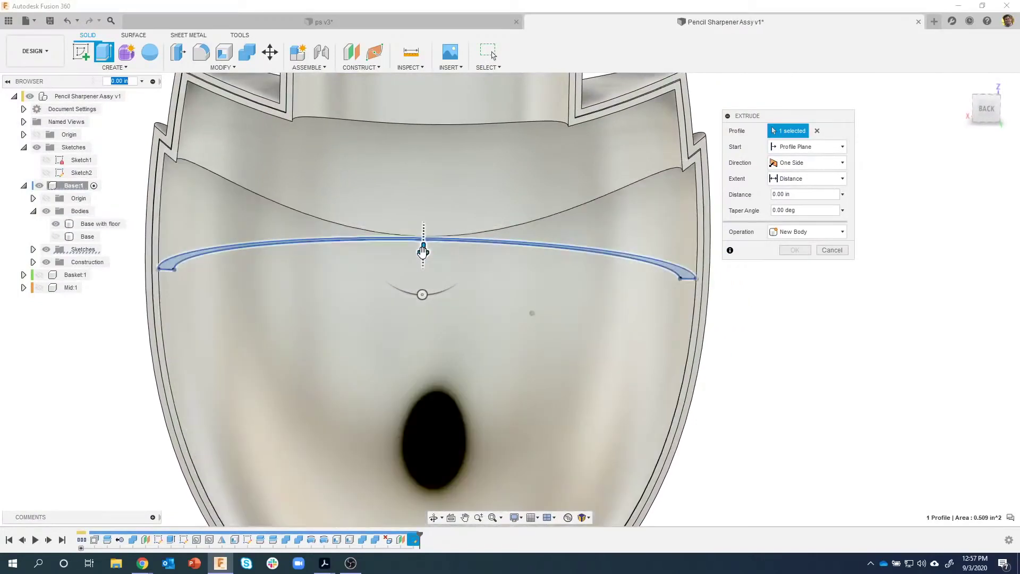
left_click_drag(424, 245, 421, 269)
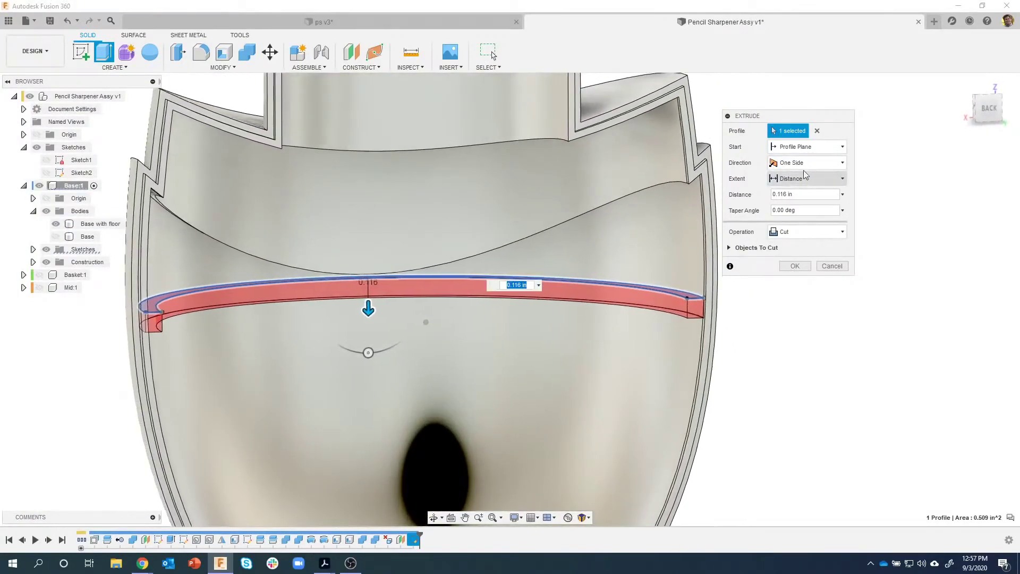
left_click(826, 162)
left_click(799, 202)
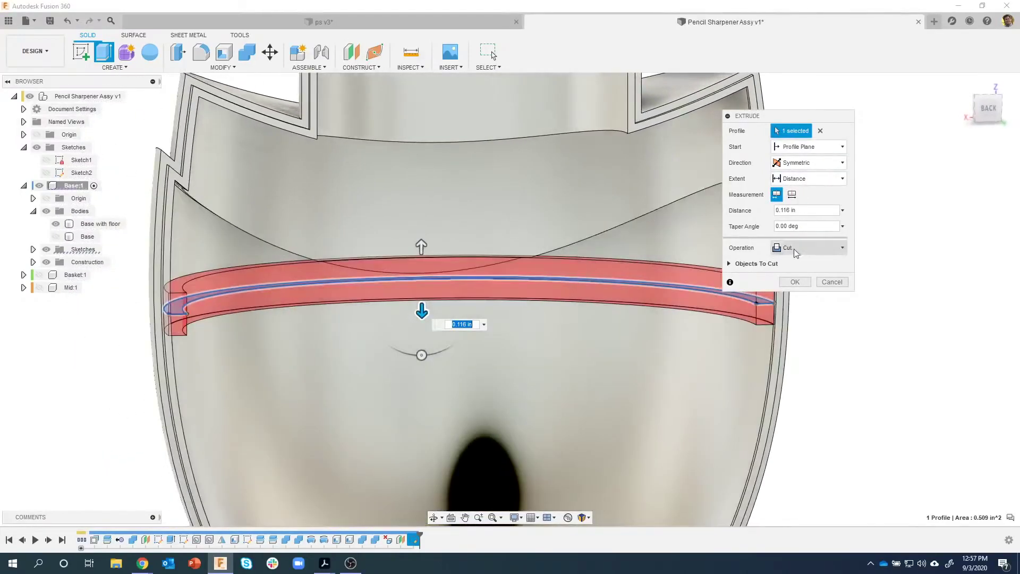
left_click(814, 249)
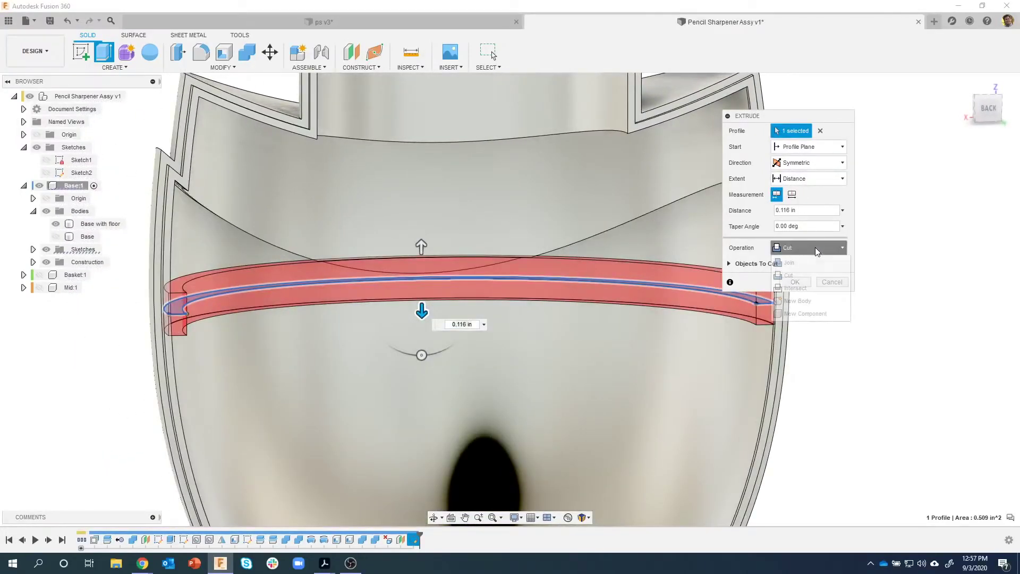
left_click(810, 262)
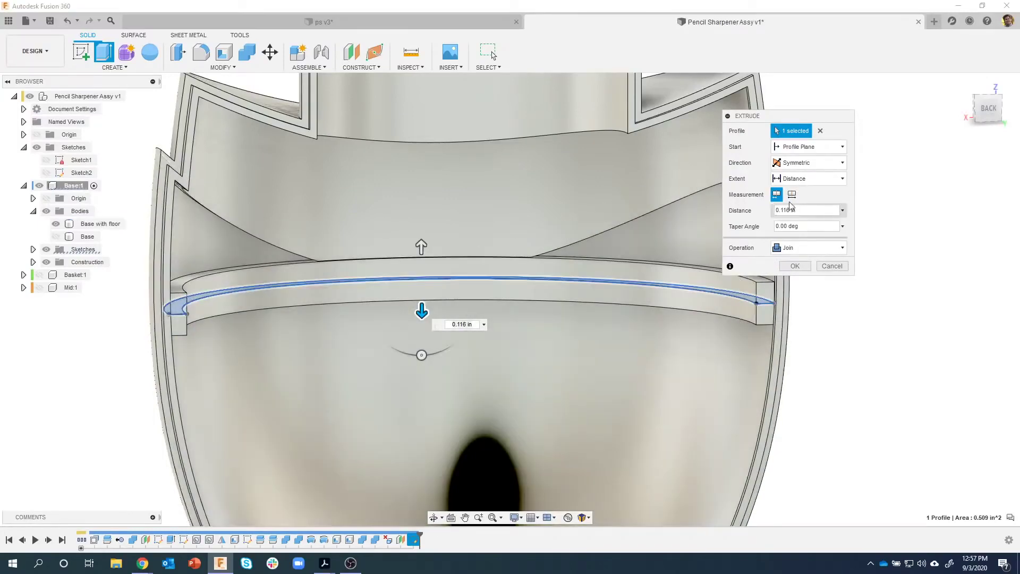
left_click(791, 194)
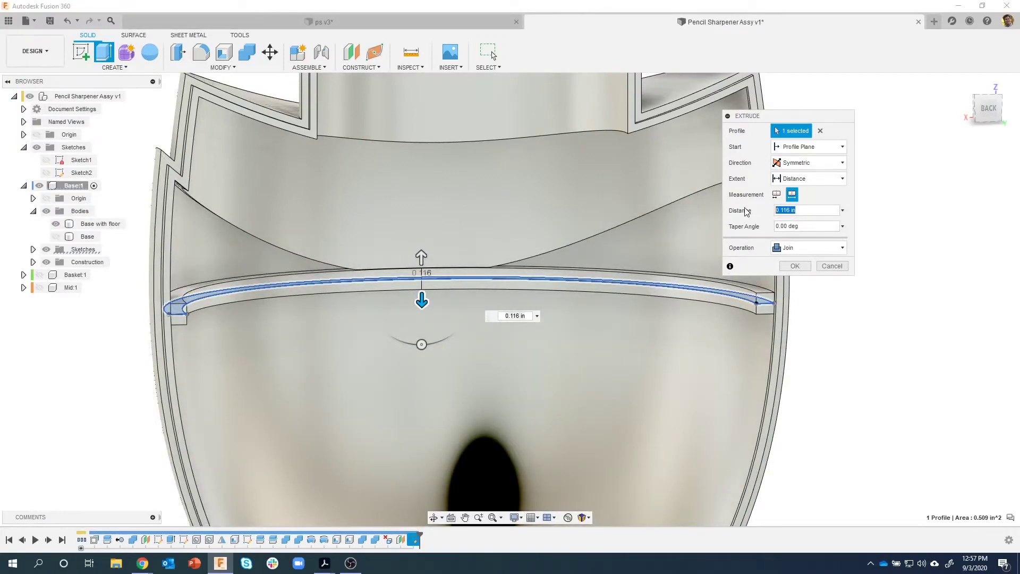
type("5")
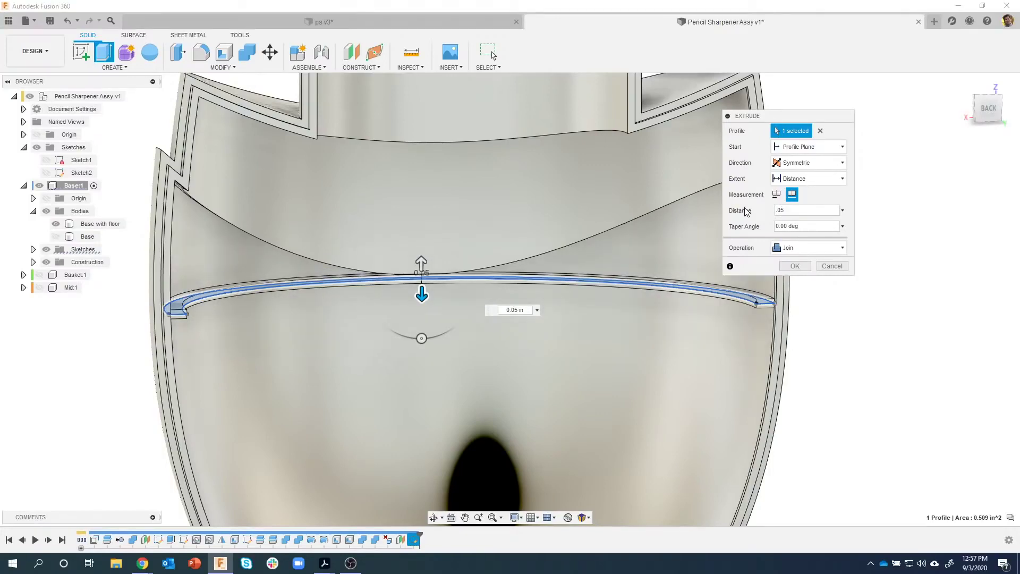
left_click(795, 265)
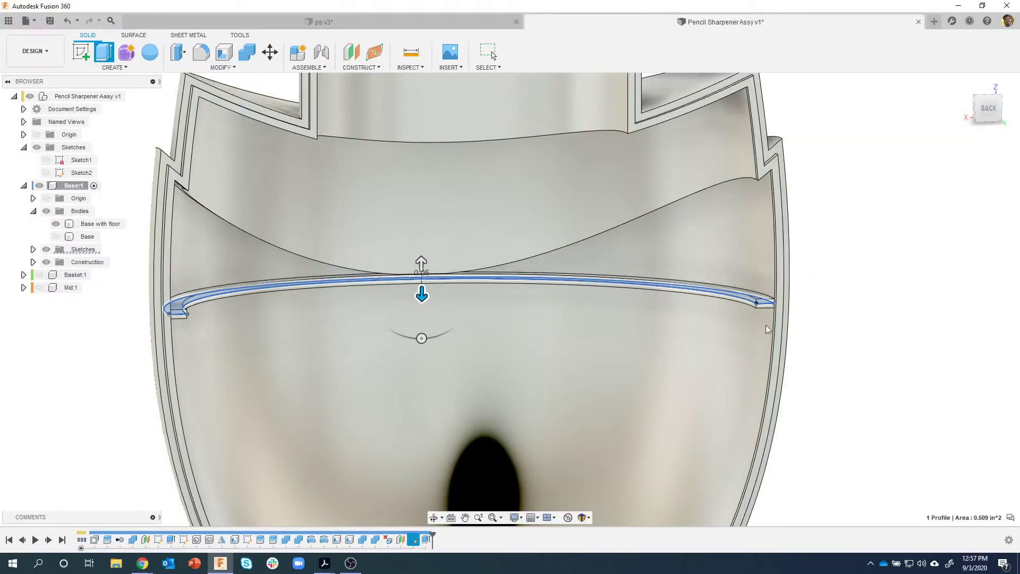
Step: Start a fillet on the short vertical inner corner edge at one end of the ledge with a 0.05 in radius
middle_click_drag(861, 388, 882, 351, "shift")
middle_click_drag(878, 288, 86, 236, "shift")
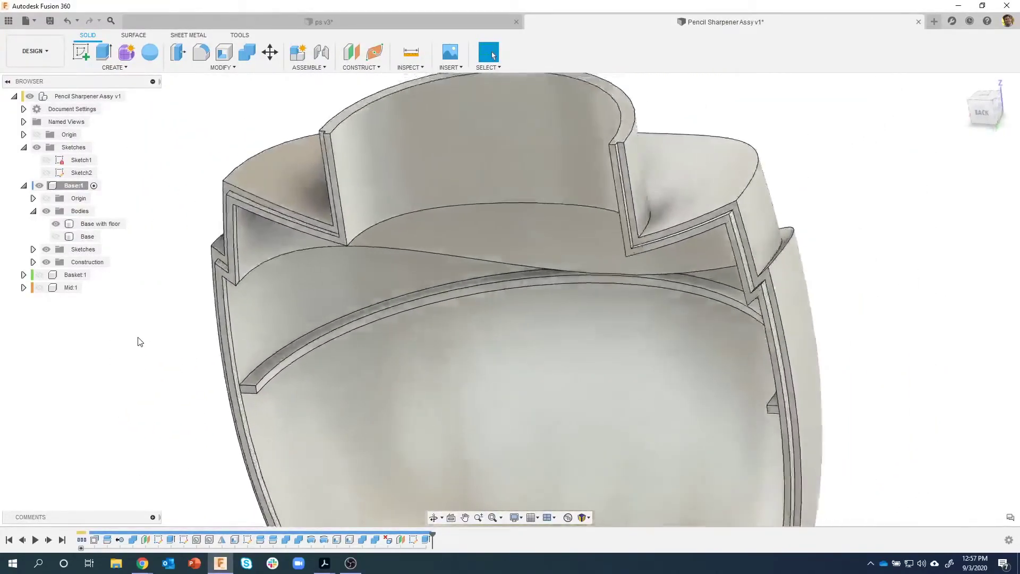
scroll(262, 384, "up", 8)
left_click(287, 372)
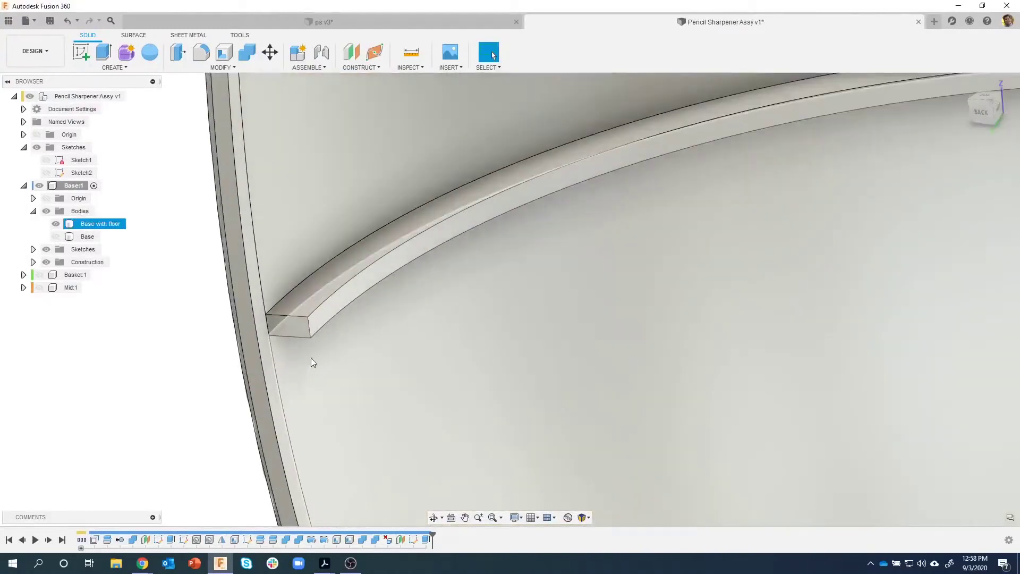
left_click(310, 327)
right_click(305, 333)
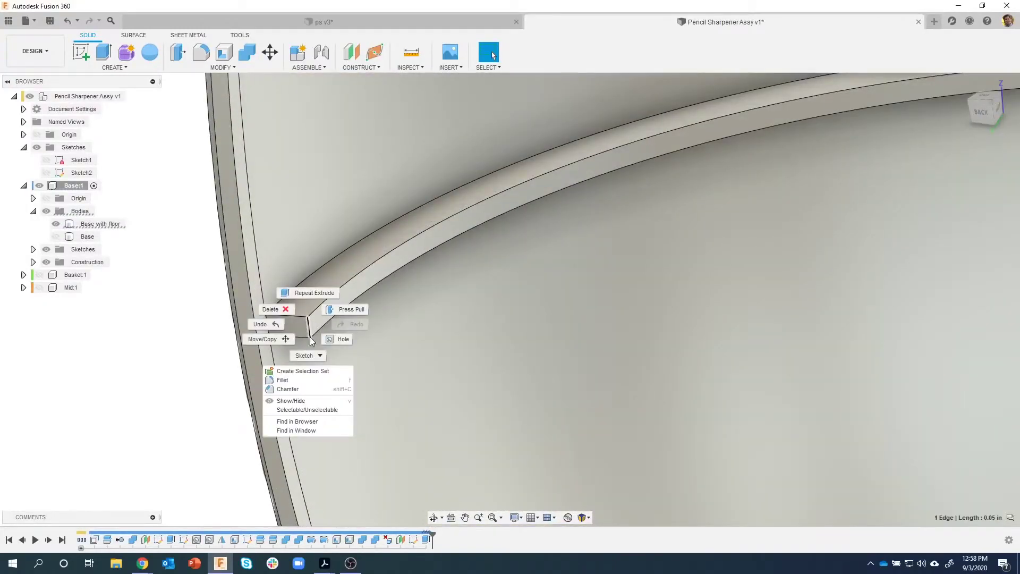
left_click(299, 378)
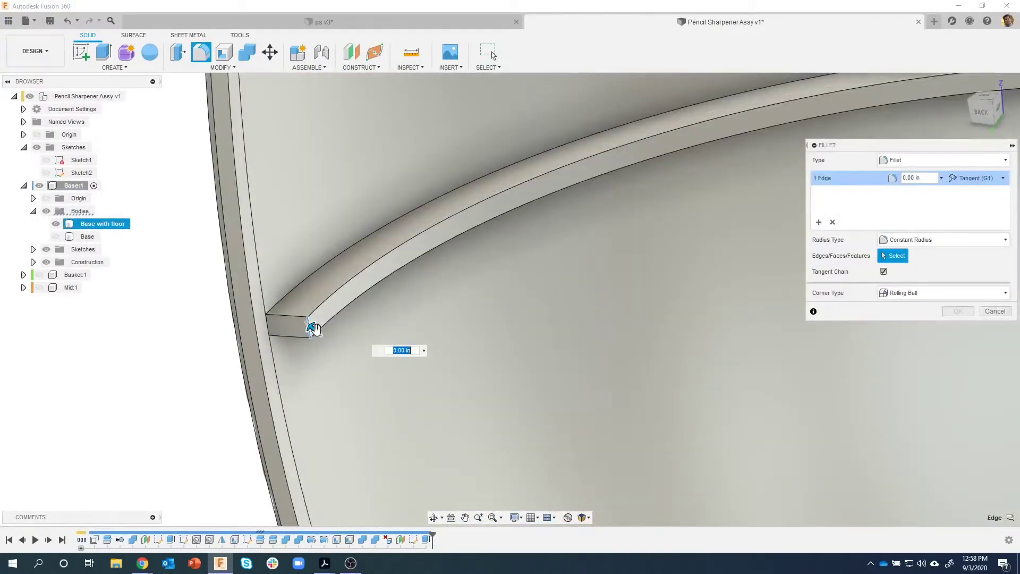
left_click_drag(311, 328, 309, 325)
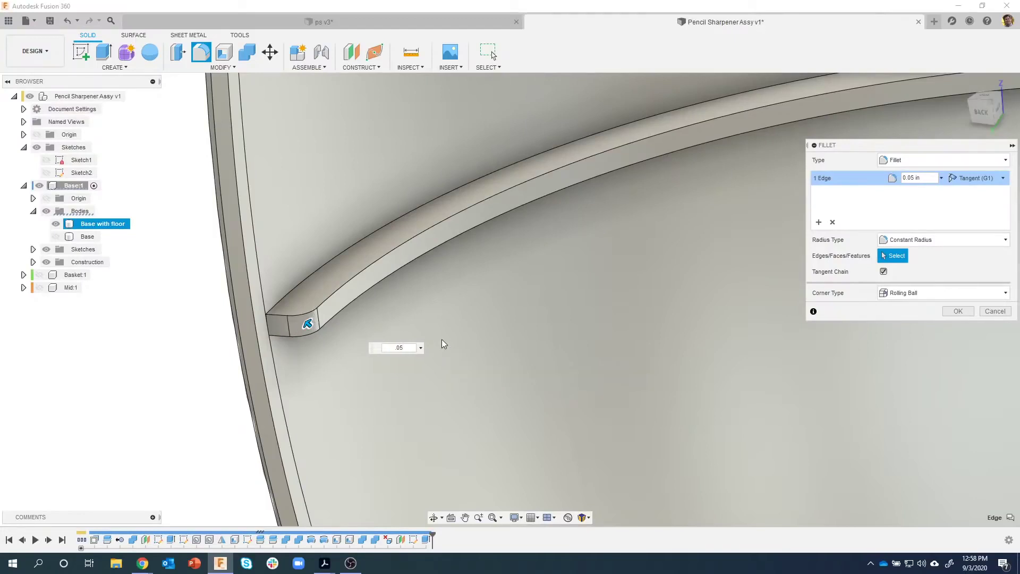
Step: Add the matching corner edge at the ledge's opposite end to the 0.05 in fillet and apply it
scroll(444, 344, "down", 5)
middle_click_drag(598, 382, 340, 344)
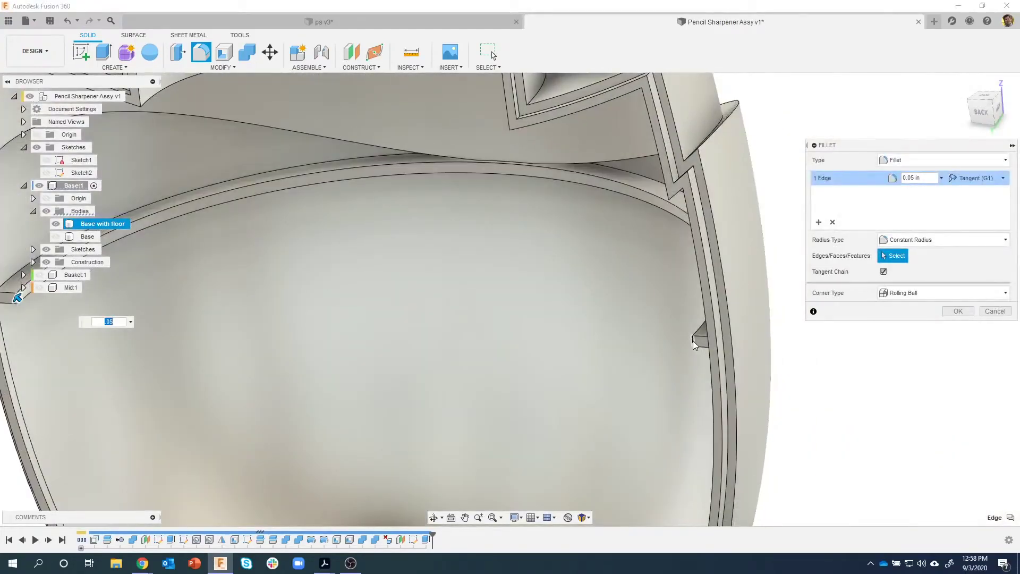
left_click(693, 344)
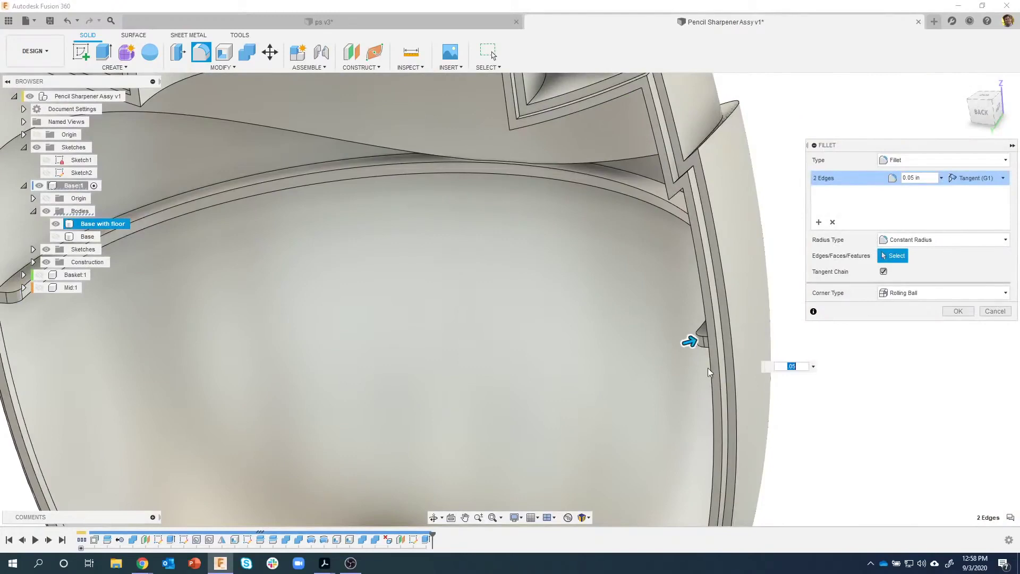
middle_click_drag(690, 337, 721, 341)
scroll(706, 372, "down", 2)
scroll(673, 378, "down", 1)
middle_click_drag(662, 403, 643, 334)
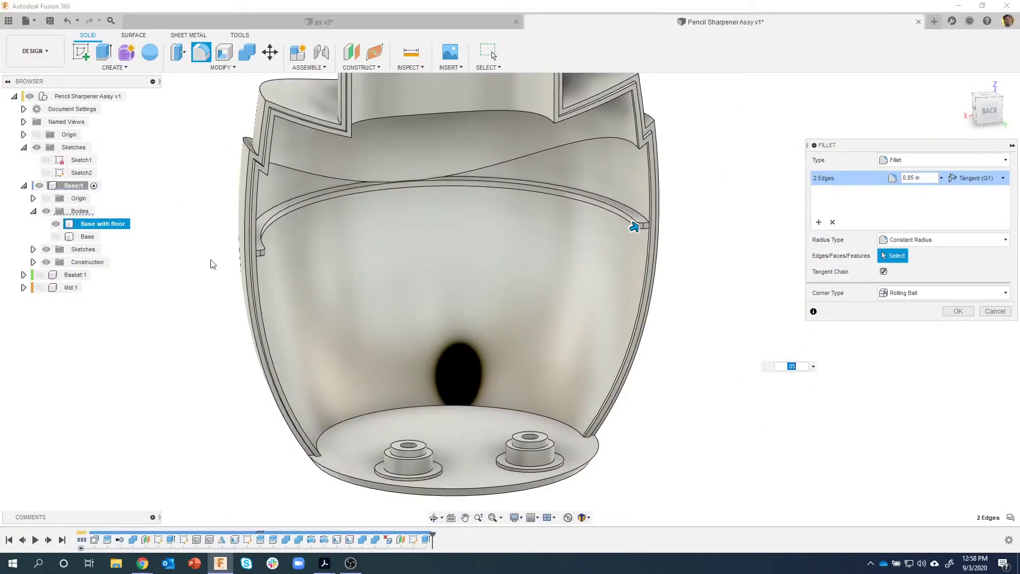
left_click(957, 311)
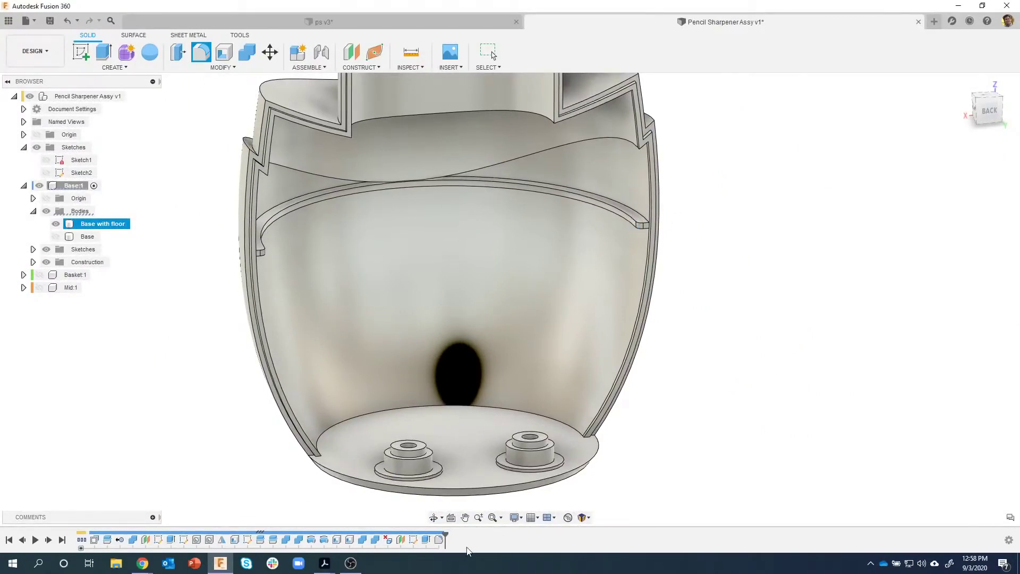
Step: Review the ledge's sketch, extrusion and fillet in the design history by selecting them together, and clear the selection
left_click(419, 540)
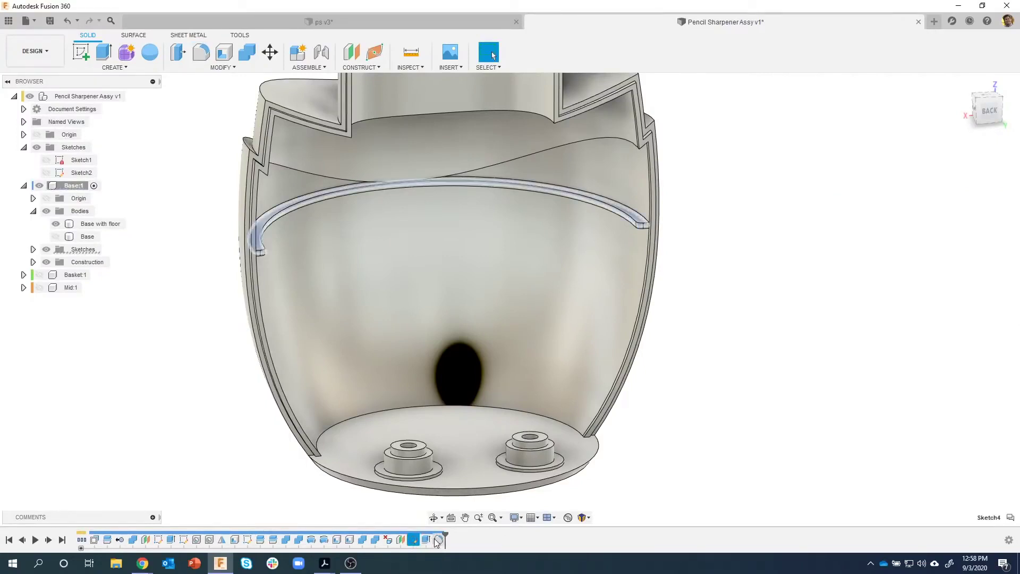
left_click(425, 540, "shift")
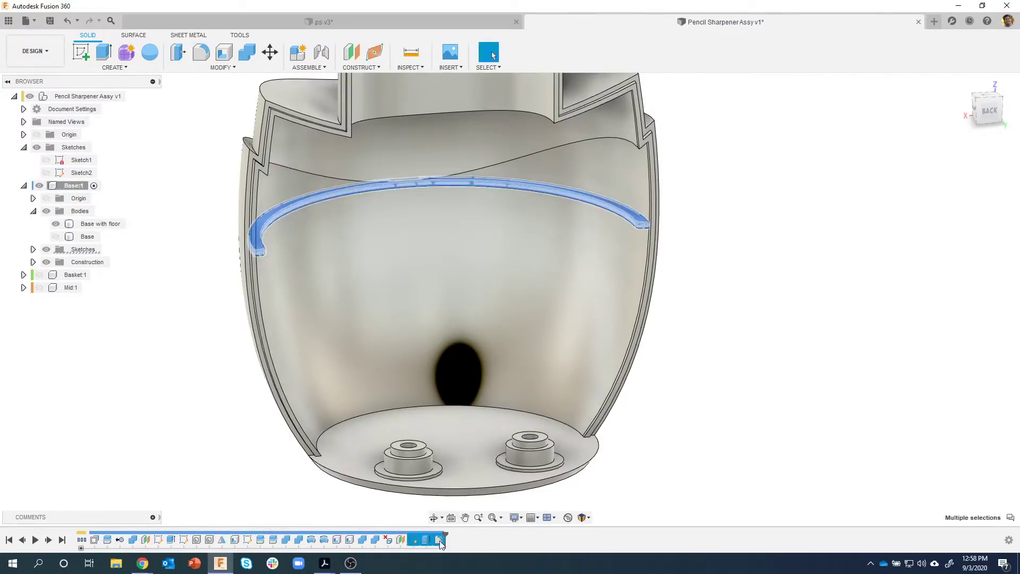
left_click(680, 449)
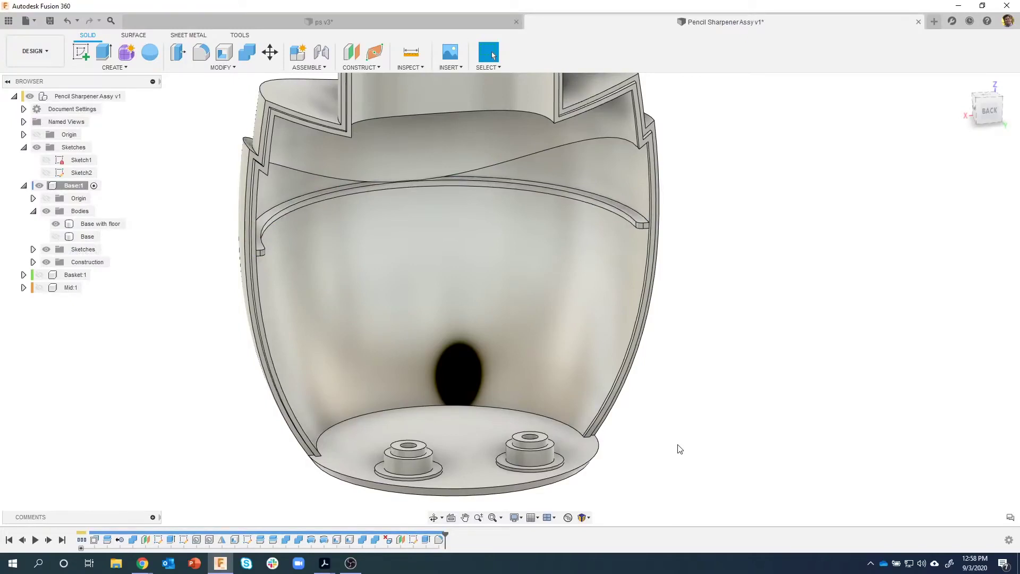
Step: Save the assembly as a new version with the description "created half the model"
scroll(728, 295, "down", 5)
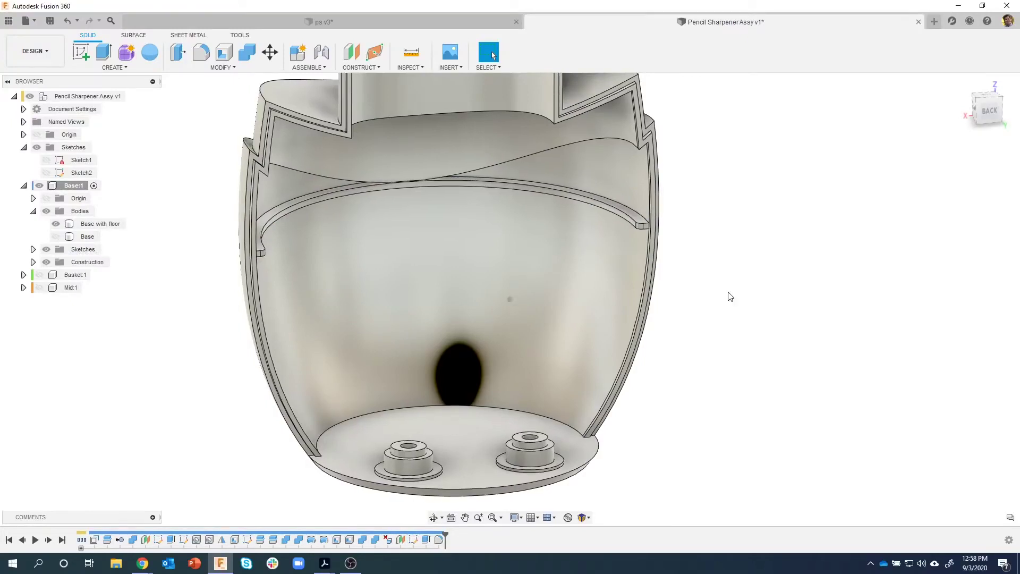
left_click(49, 22)
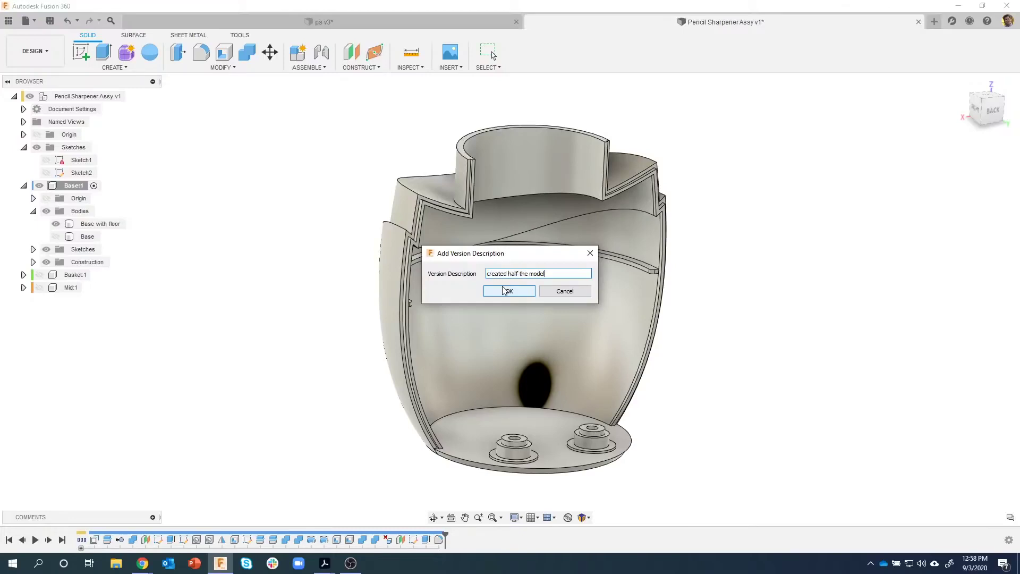
left_click(506, 290)
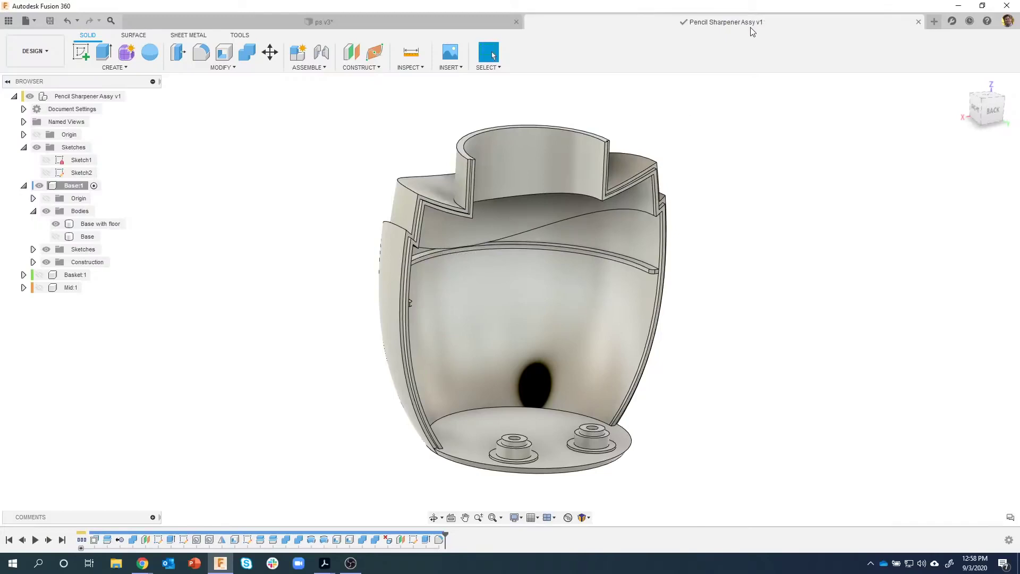